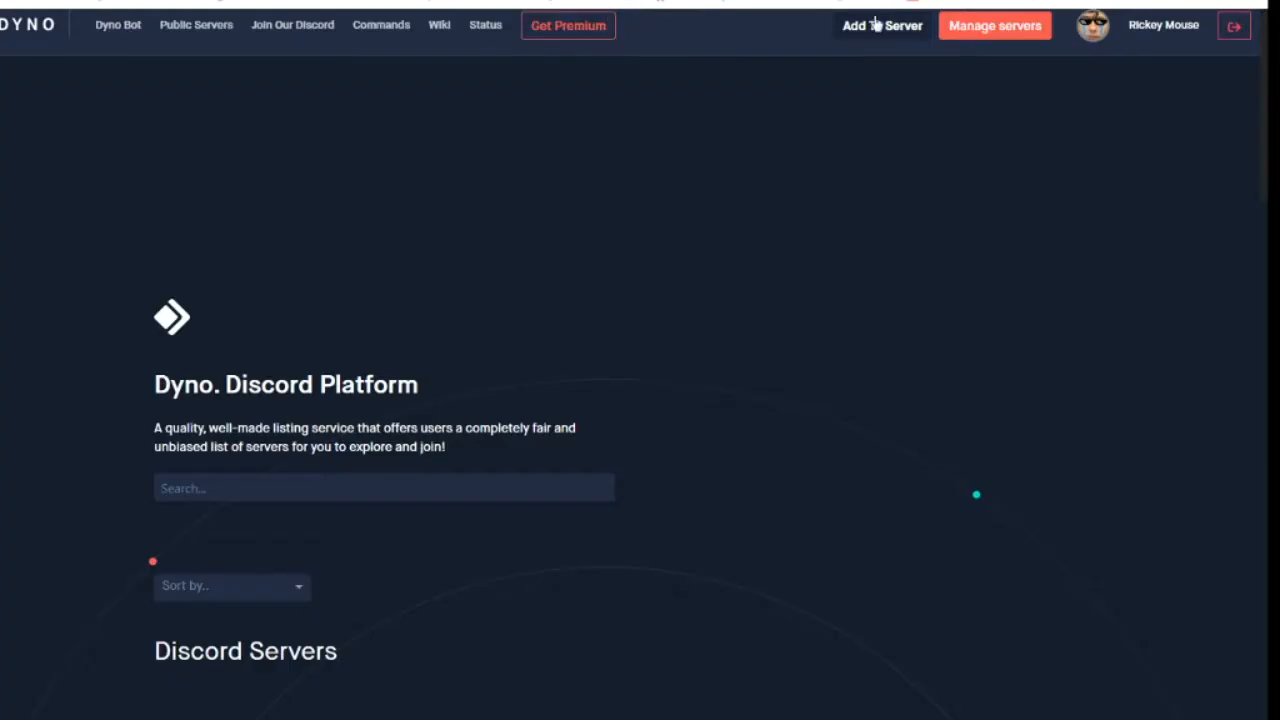
# Add the Dyno bot to The Cord server, authorize all its requested permissions and confirm the not-a-robot check
pyautogui.click(893, 30)
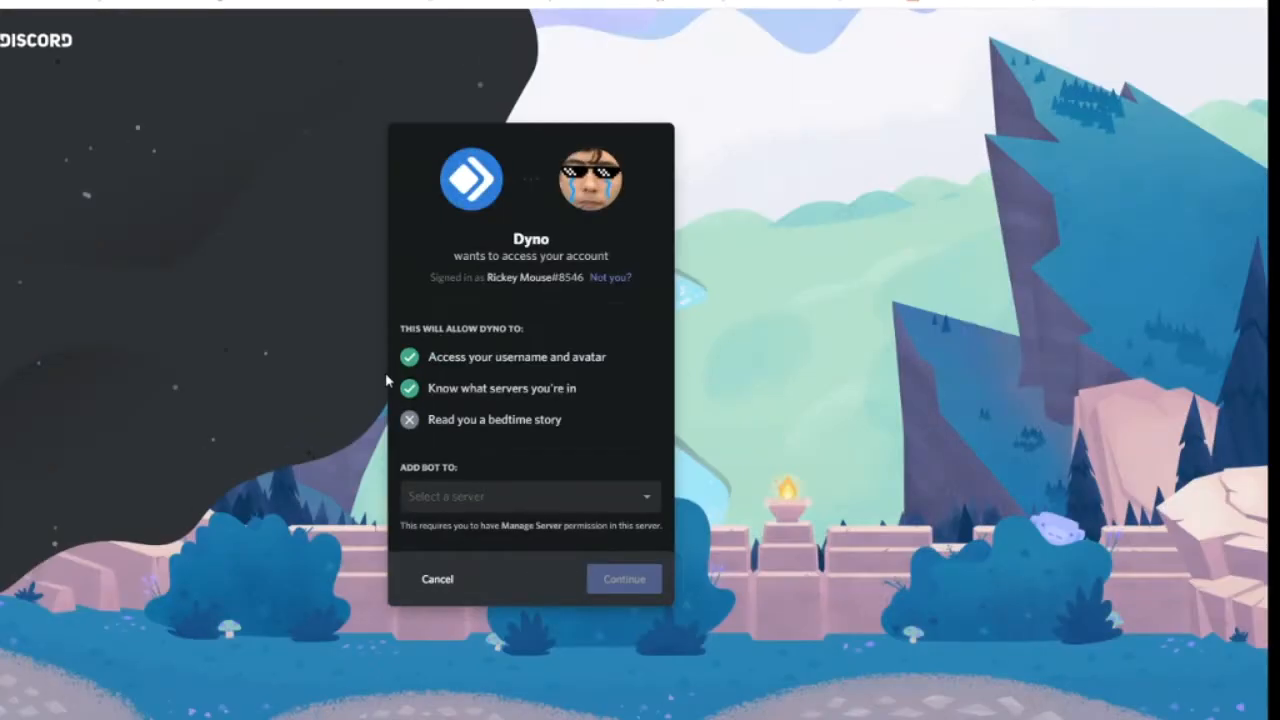
pyautogui.click(526, 497)
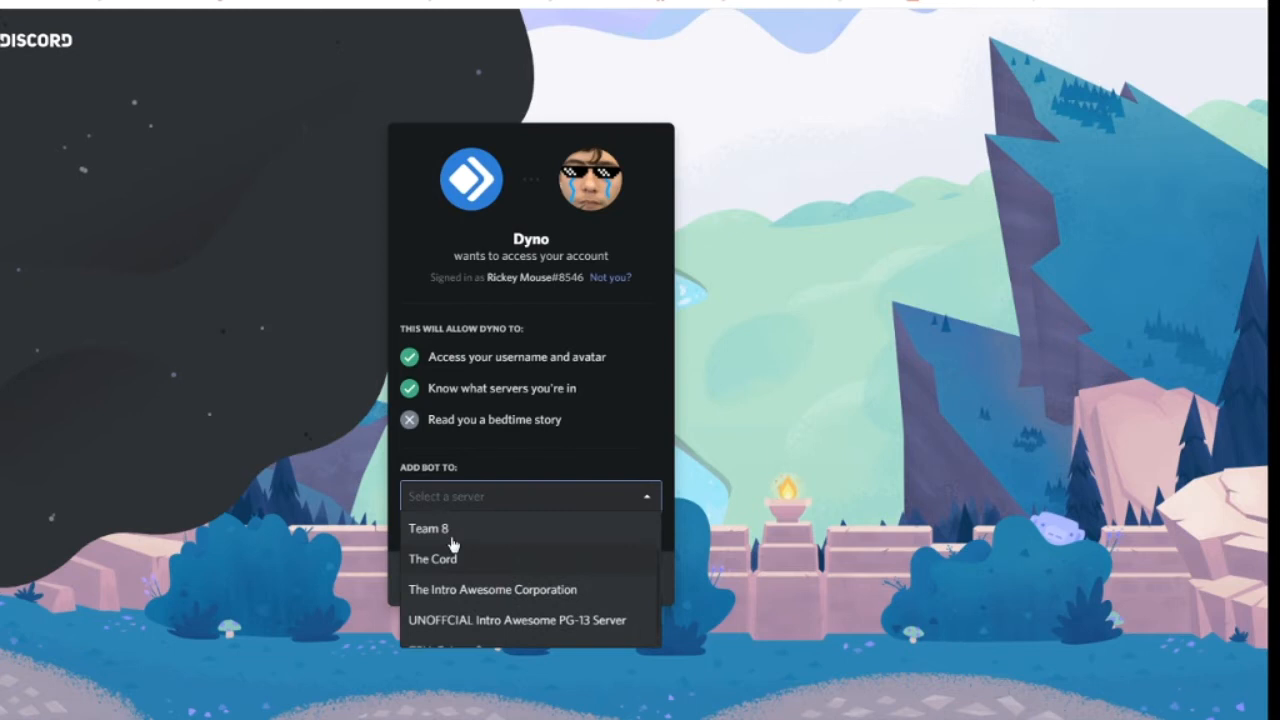
pyautogui.click(478, 562)
pyautogui.click(610, 580)
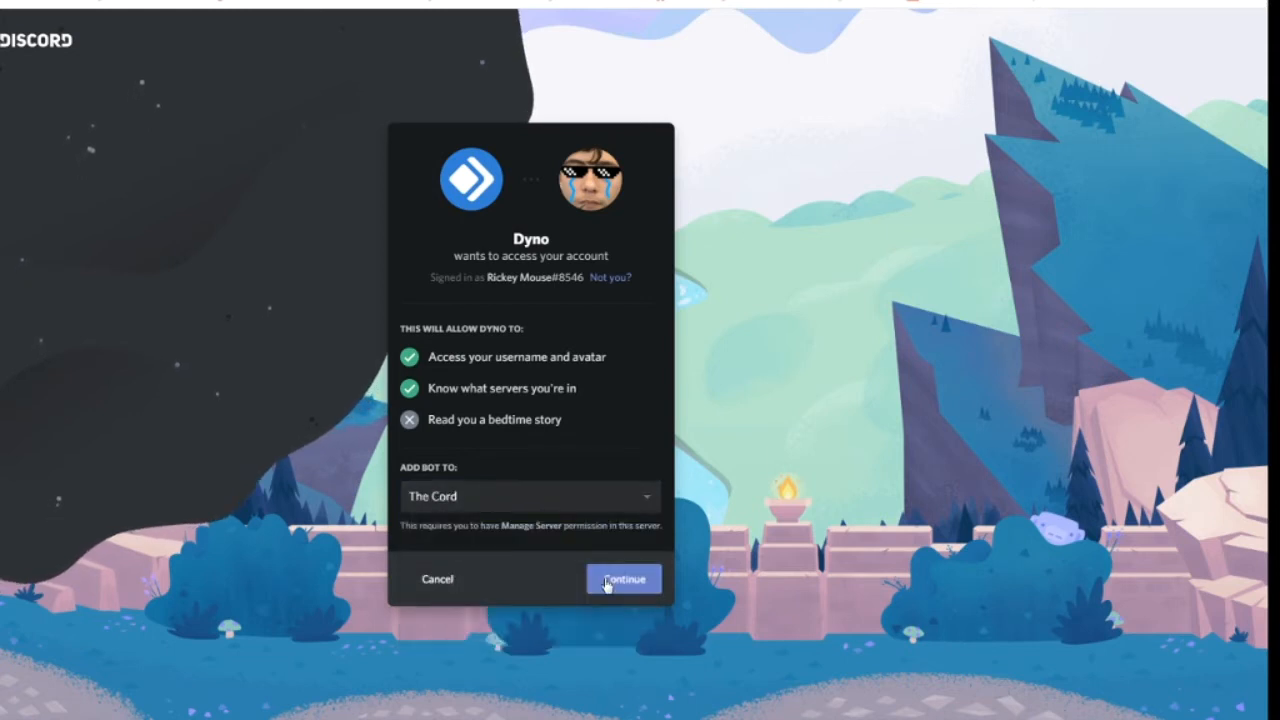
pyautogui.scroll(-4, 604, 597)
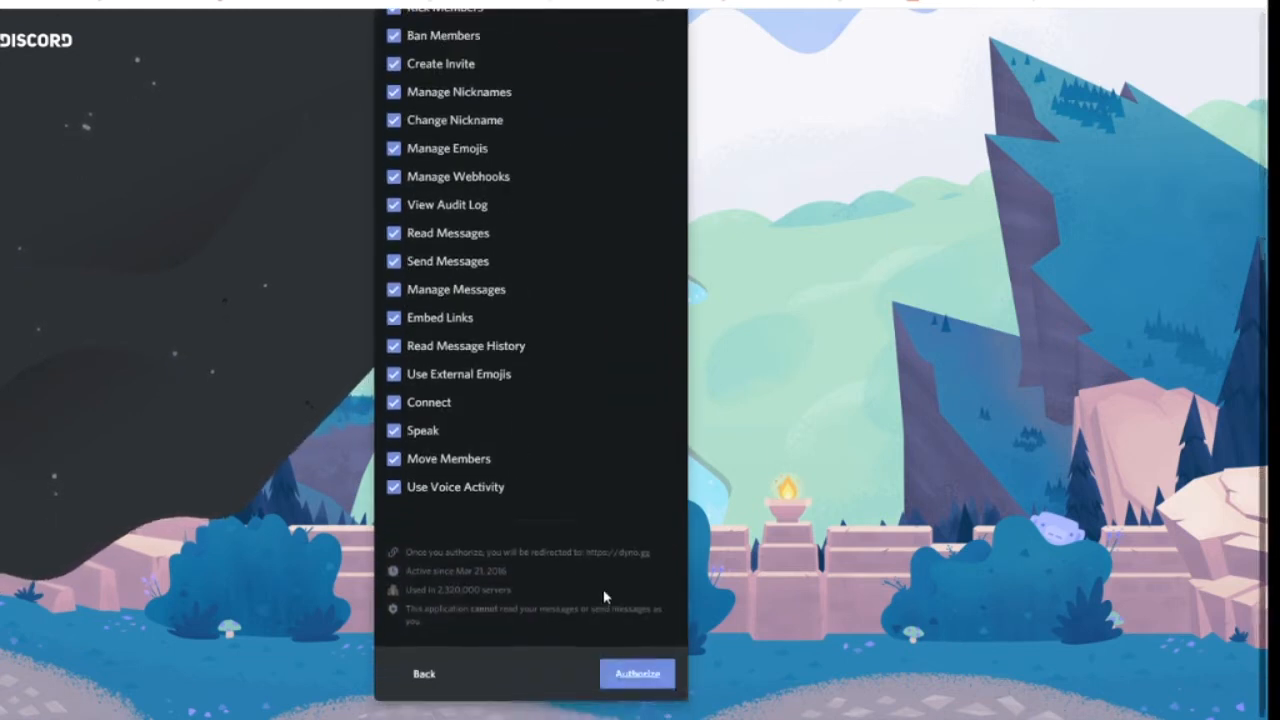
pyautogui.click(637, 673)
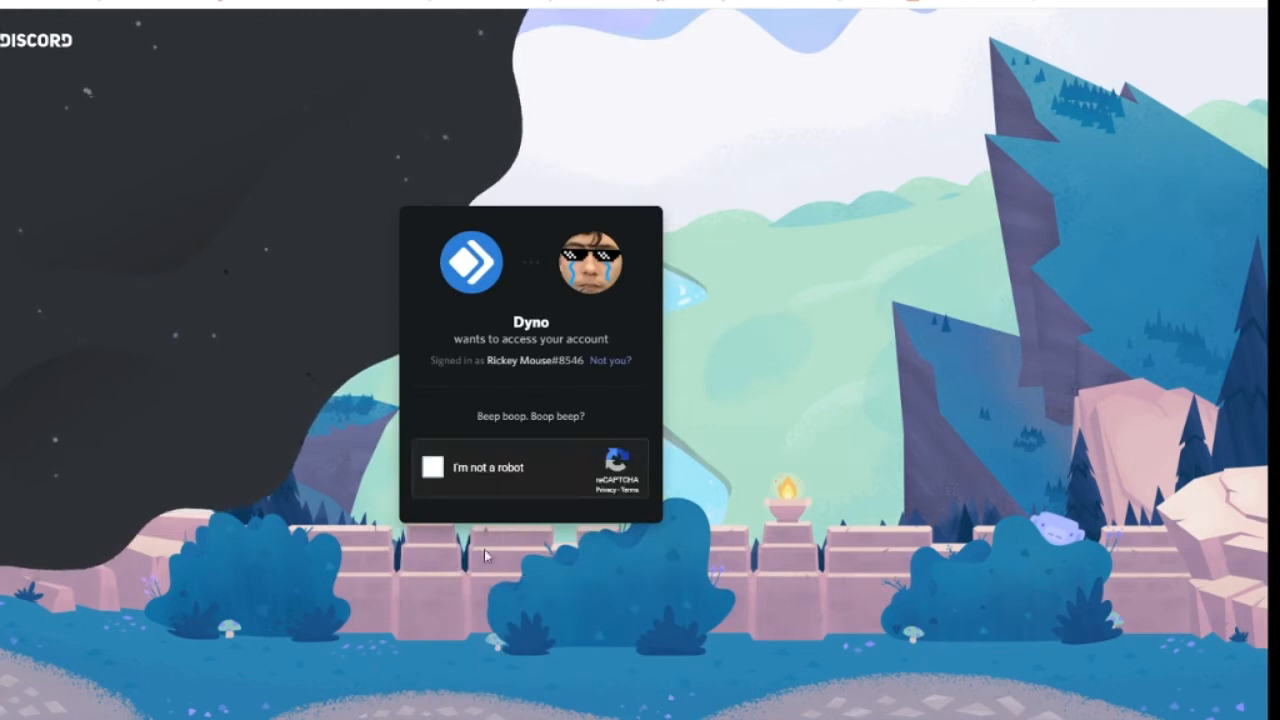
pyautogui.click(455, 465)
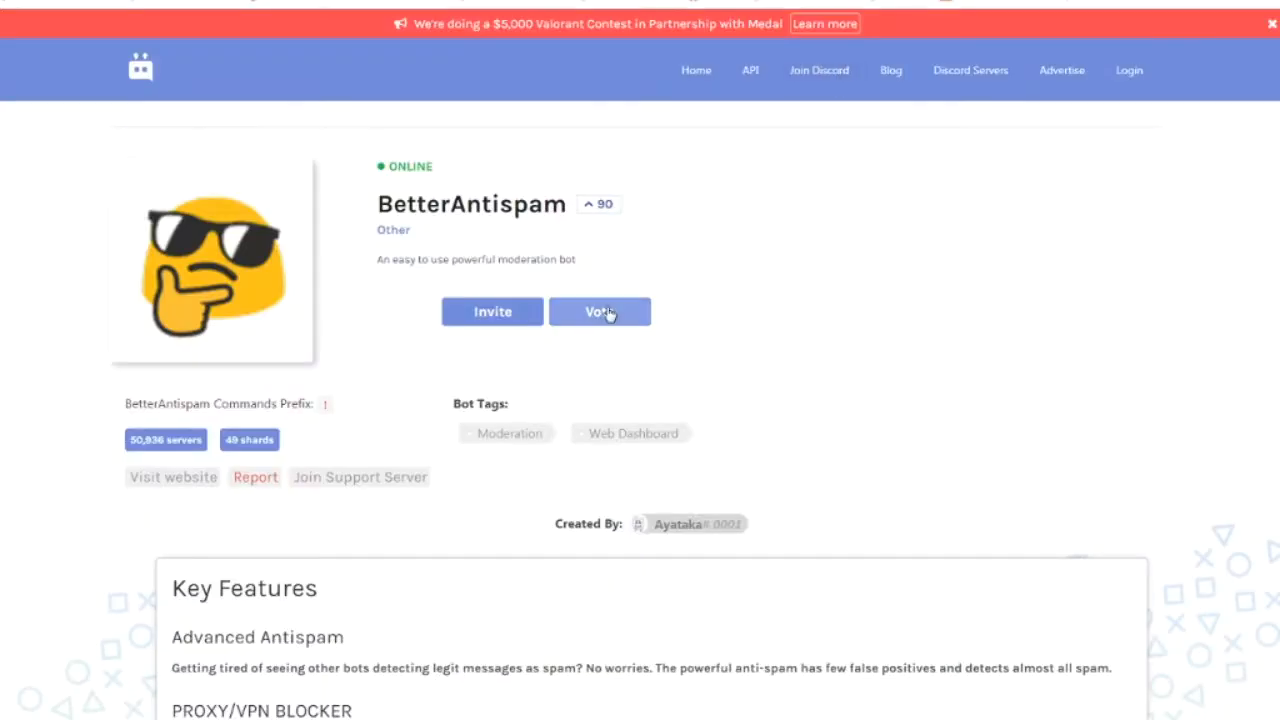
pyautogui.click(609, 314)
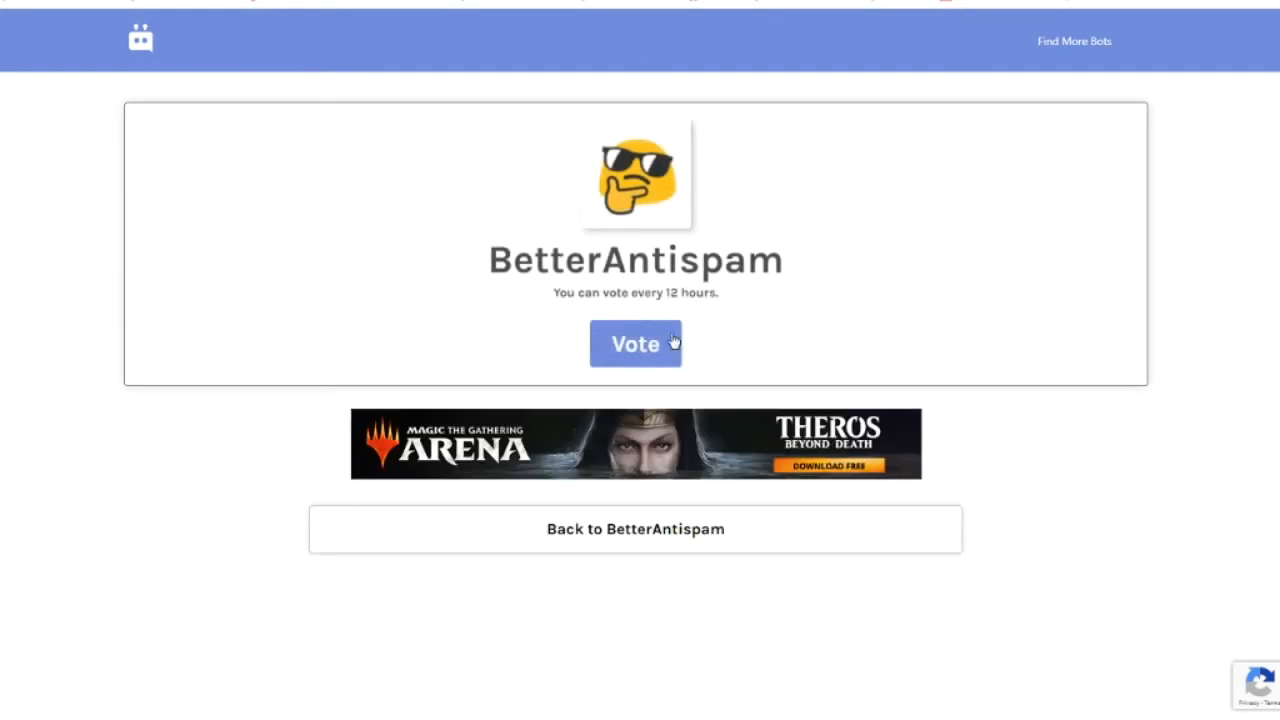
pyautogui.click(674, 342)
pyautogui.click(434, 388)
pyautogui.hotkey('alt', 'Left')
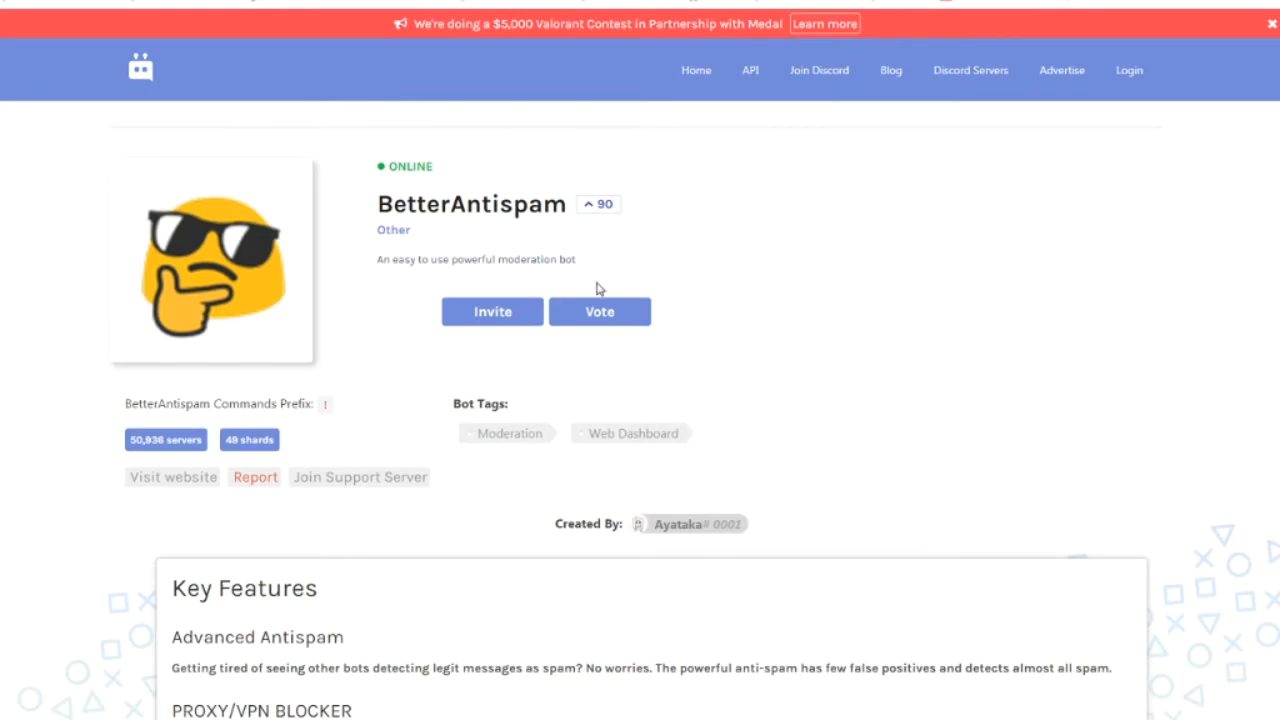
pyautogui.click(588, 322)
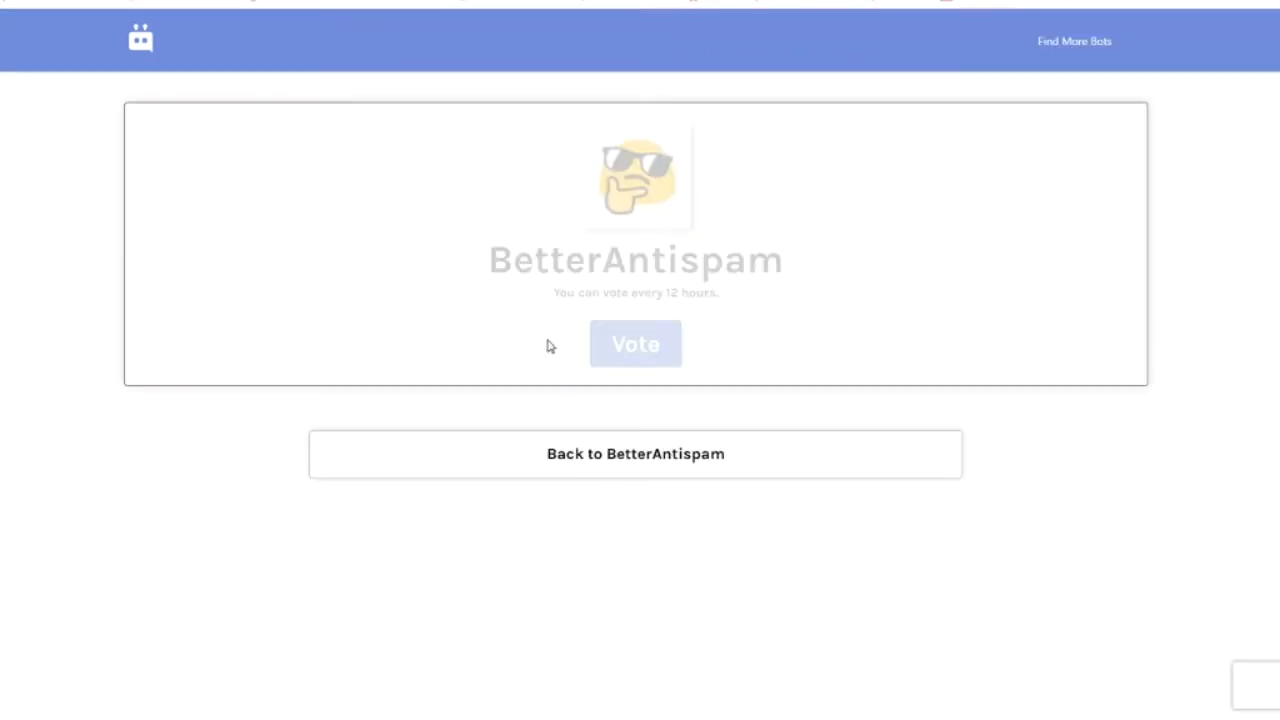
pyautogui.hotkey('alt', 'Left')
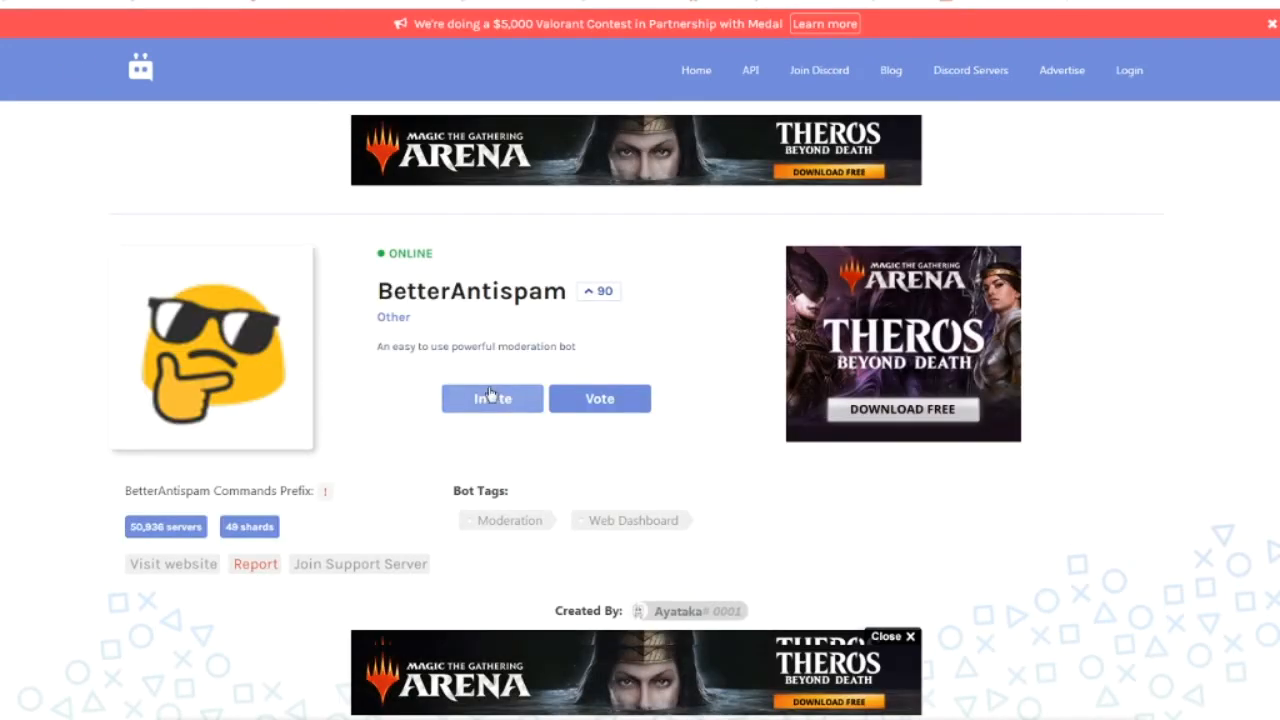
# Invite the BetterAntispam bot to The Cord server and authorize its requested permissions
pyautogui.click(490, 394)
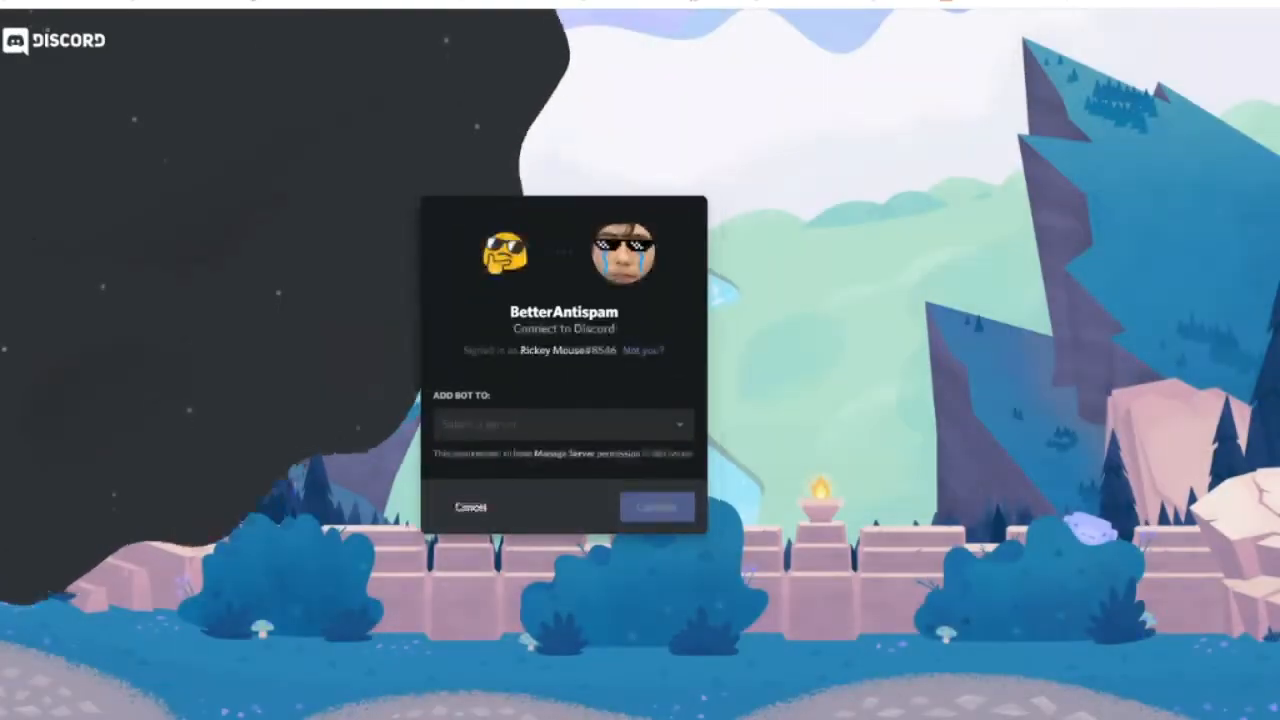
pyautogui.click(632, 426)
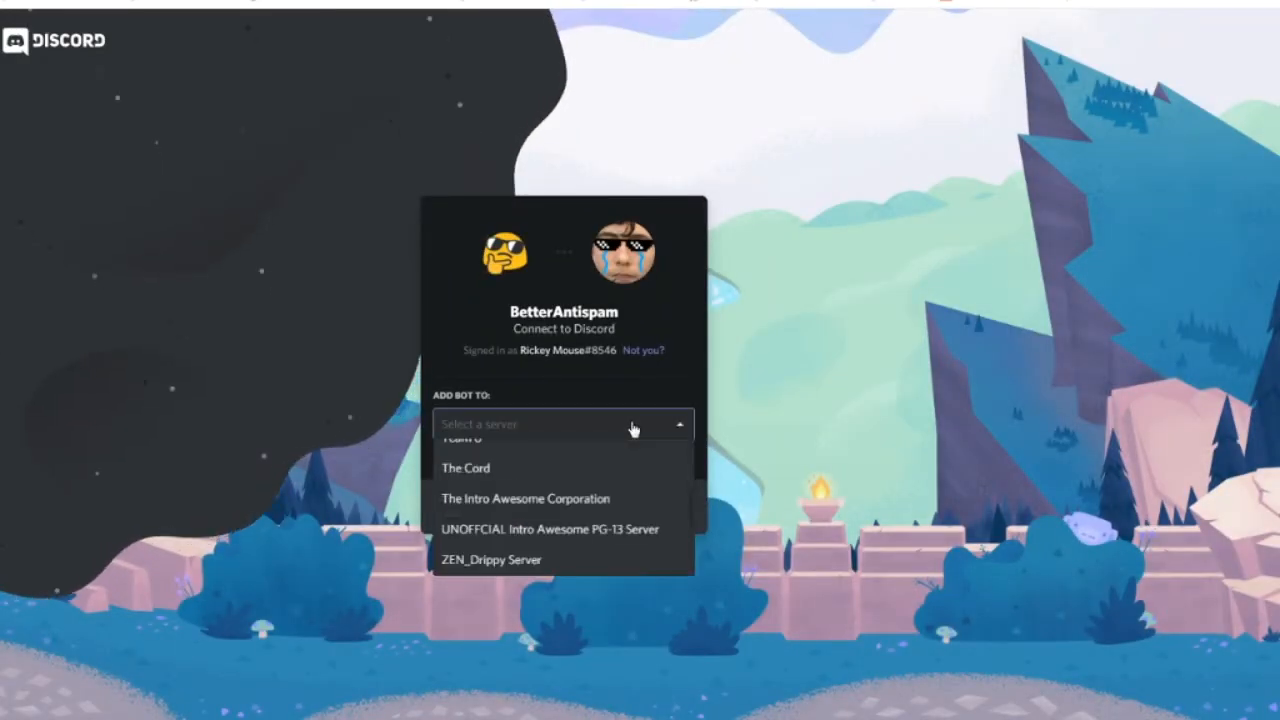
pyautogui.click(490, 468)
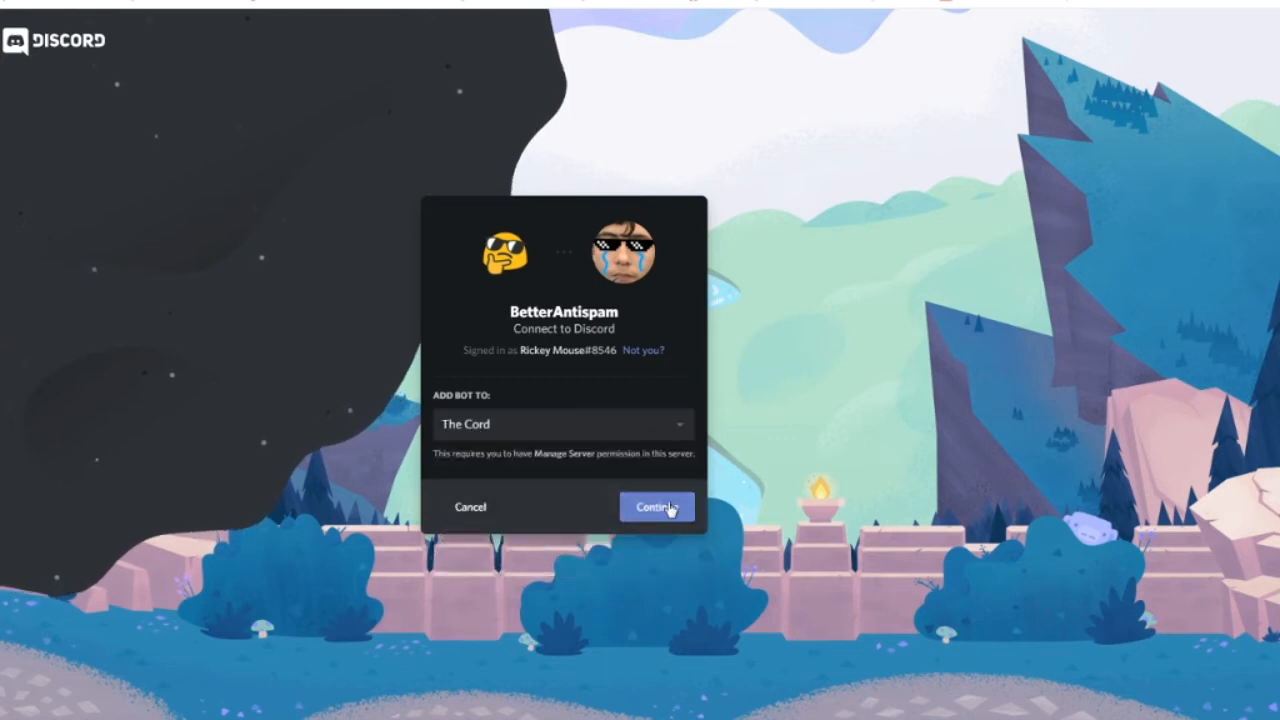
pyautogui.click(660, 508)
pyautogui.scroll(-10, 612, 618)
pyautogui.click(667, 668)
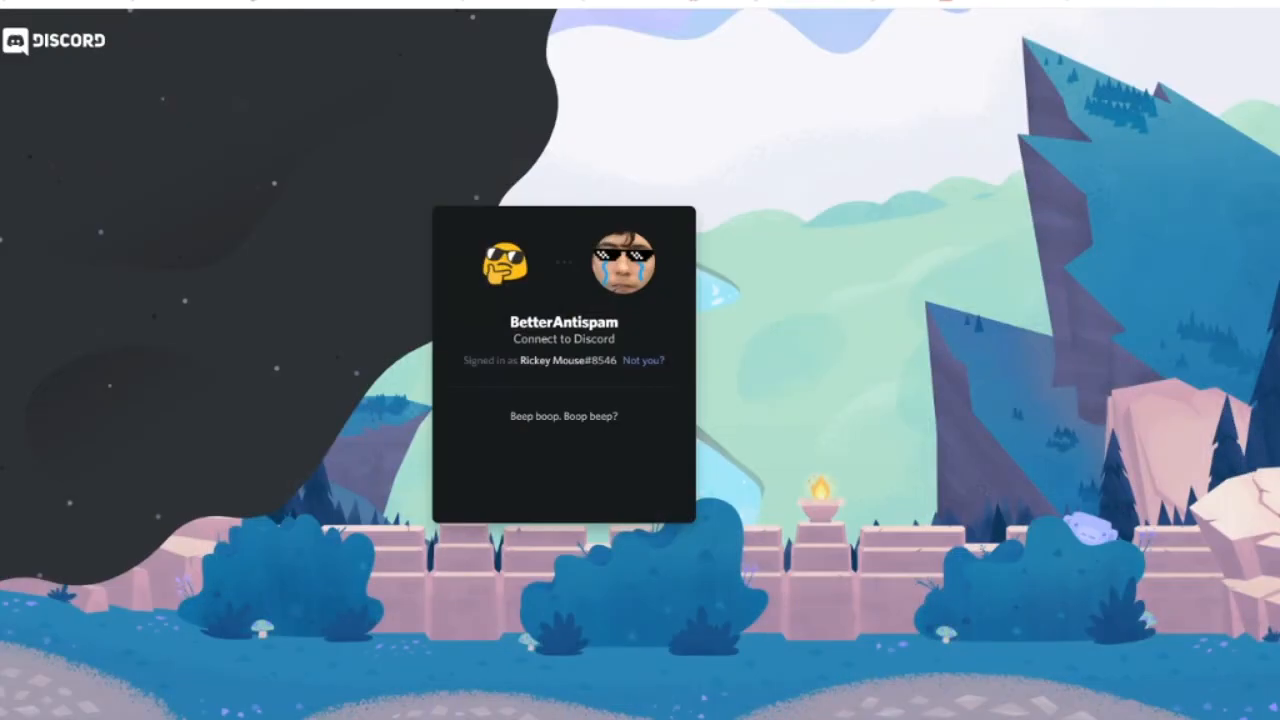
# Complete the captcha for BetterAntispam by selecting every image with crosswalks, including the replacement images, and verify
pyautogui.click(466, 467)
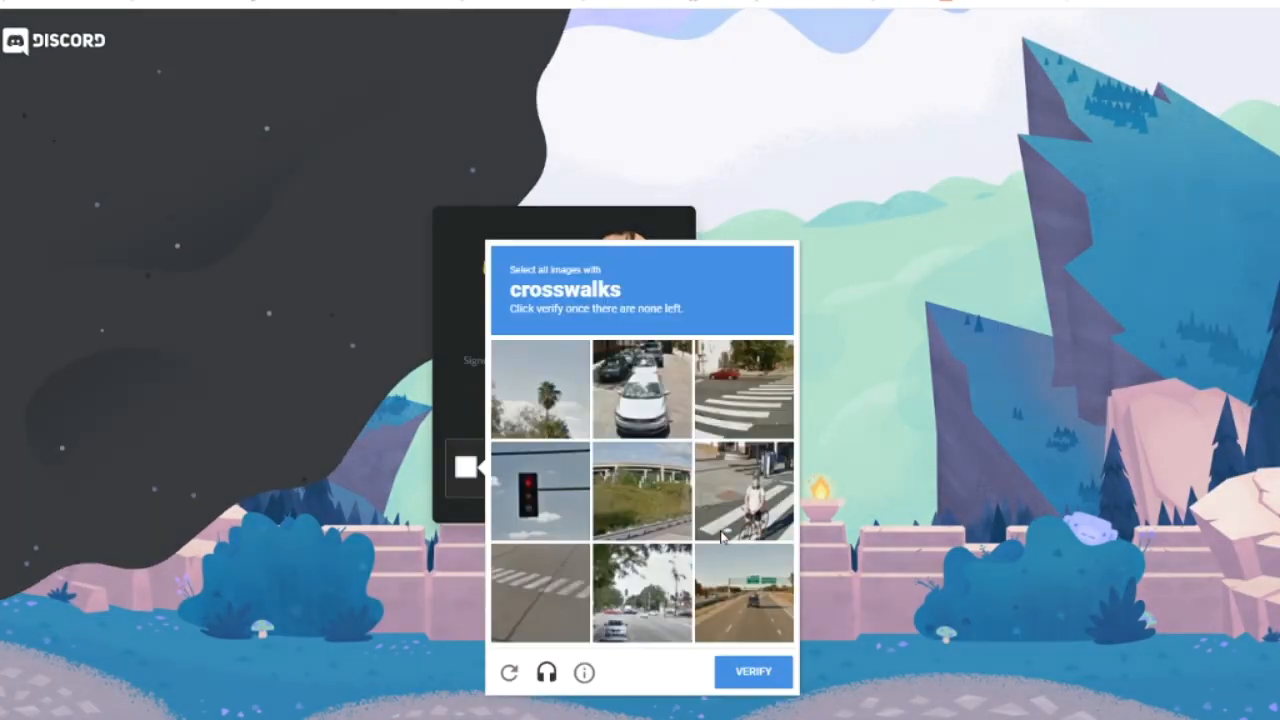
pyautogui.click(742, 392)
pyautogui.click(742, 488)
pyautogui.click(568, 605)
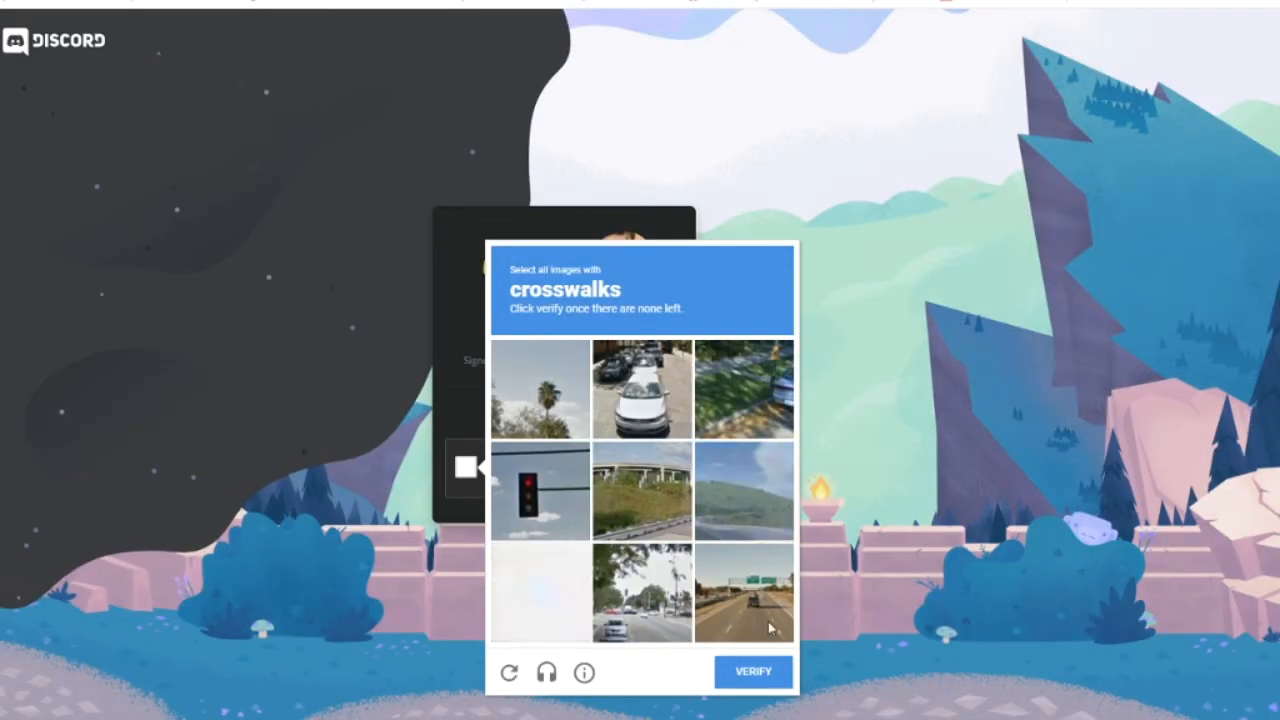
pyautogui.click(541, 610)
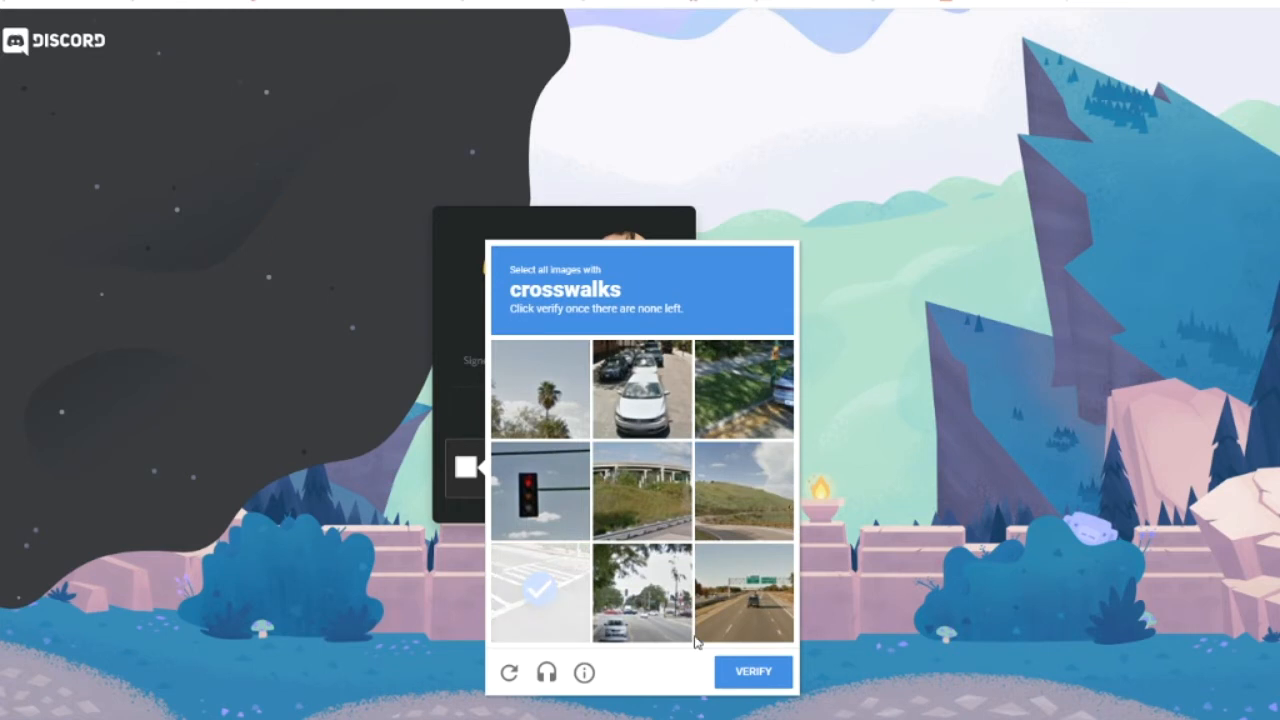
pyautogui.click(576, 614)
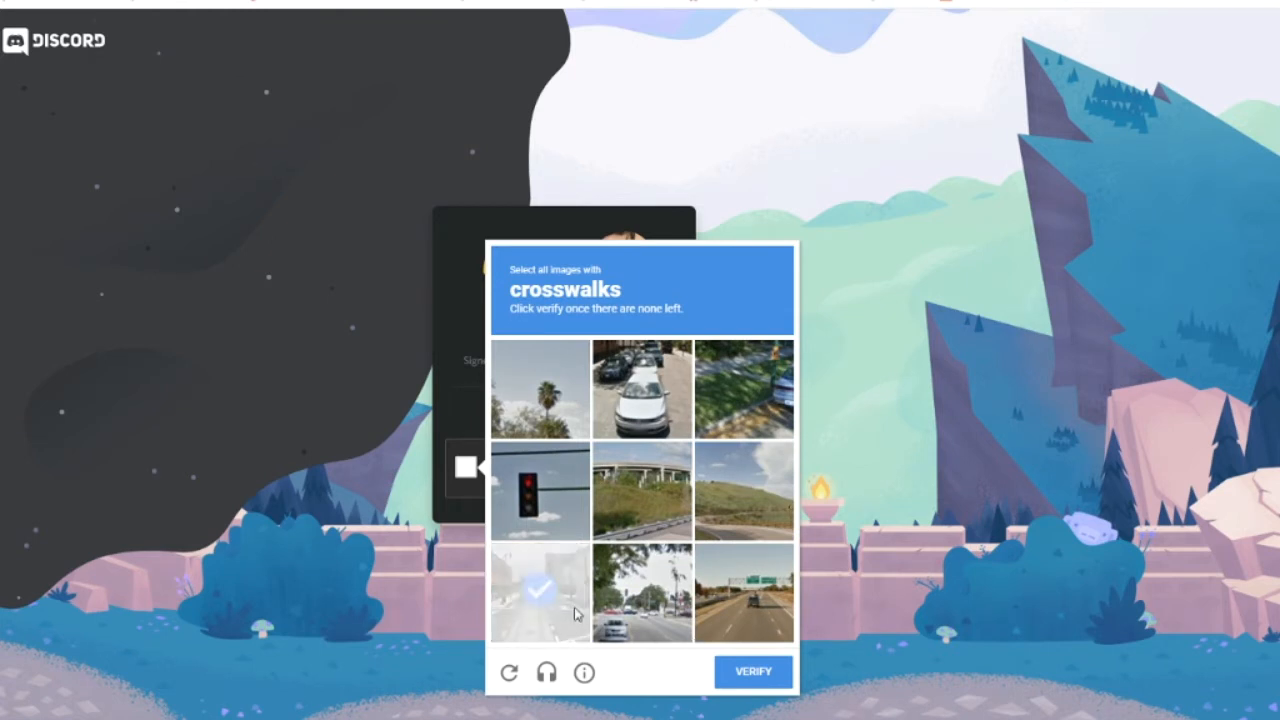
pyautogui.click(576, 614)
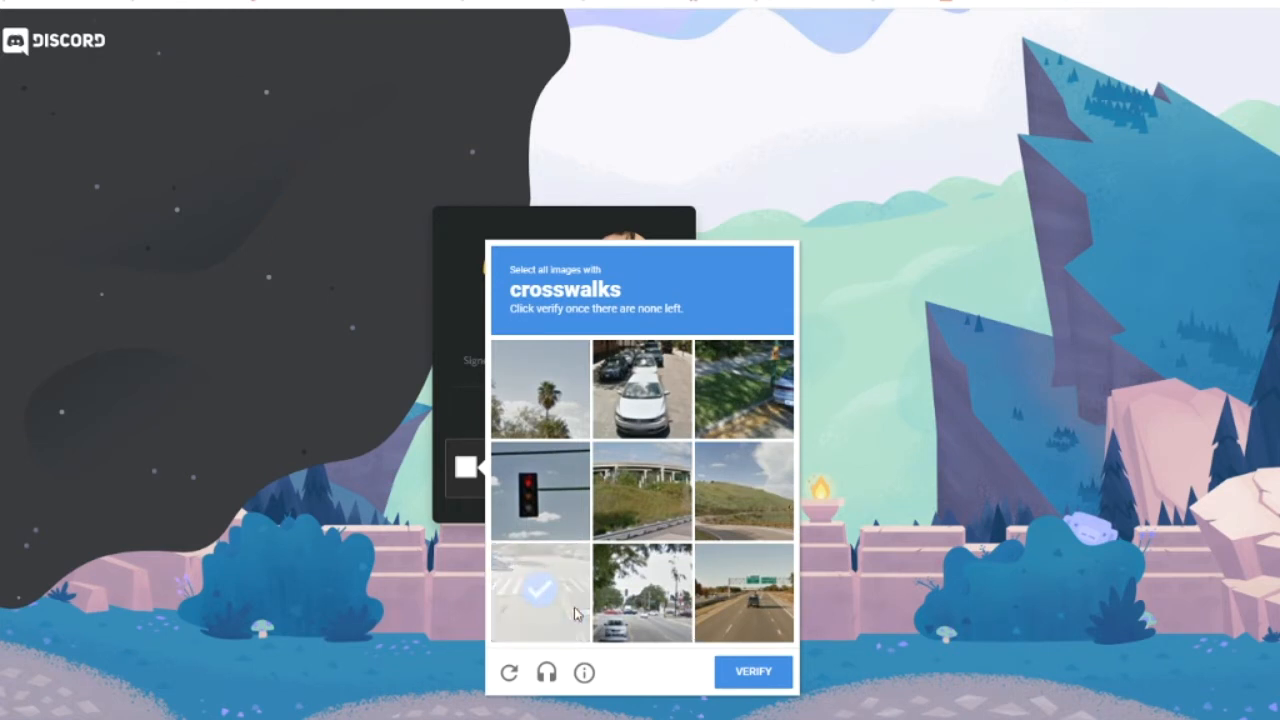
pyautogui.click(576, 614)
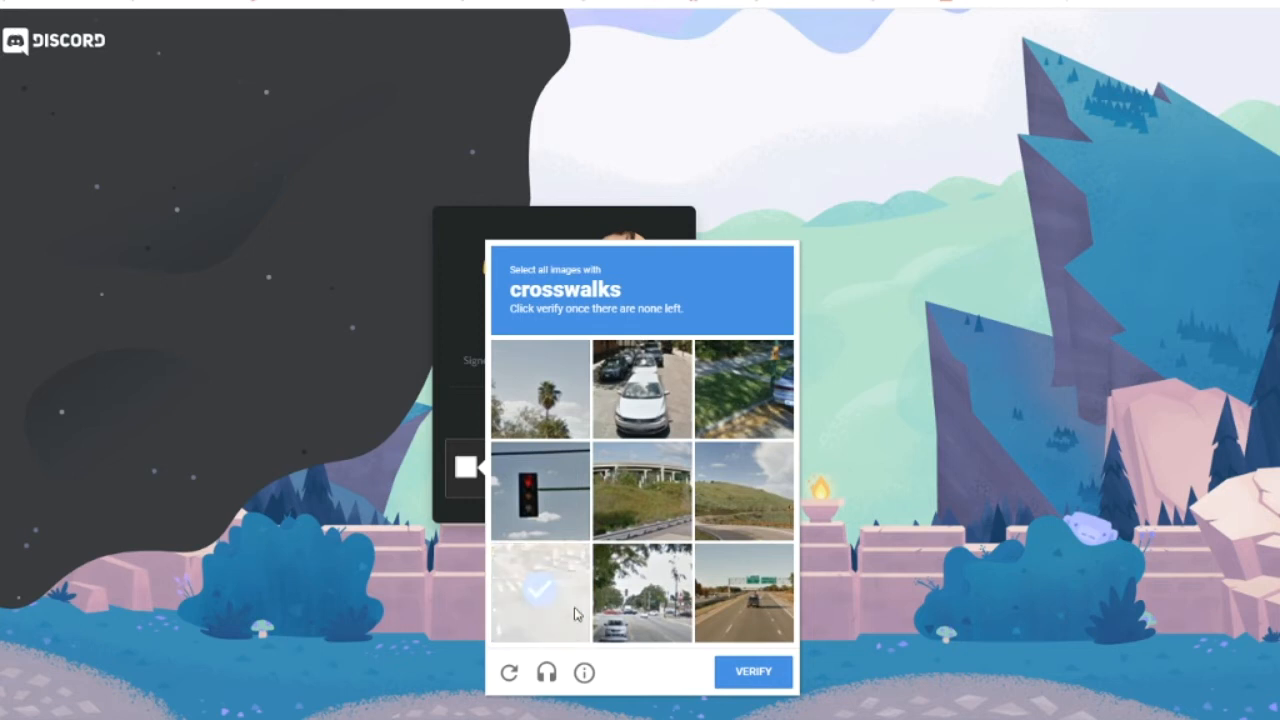
pyautogui.click(755, 678)
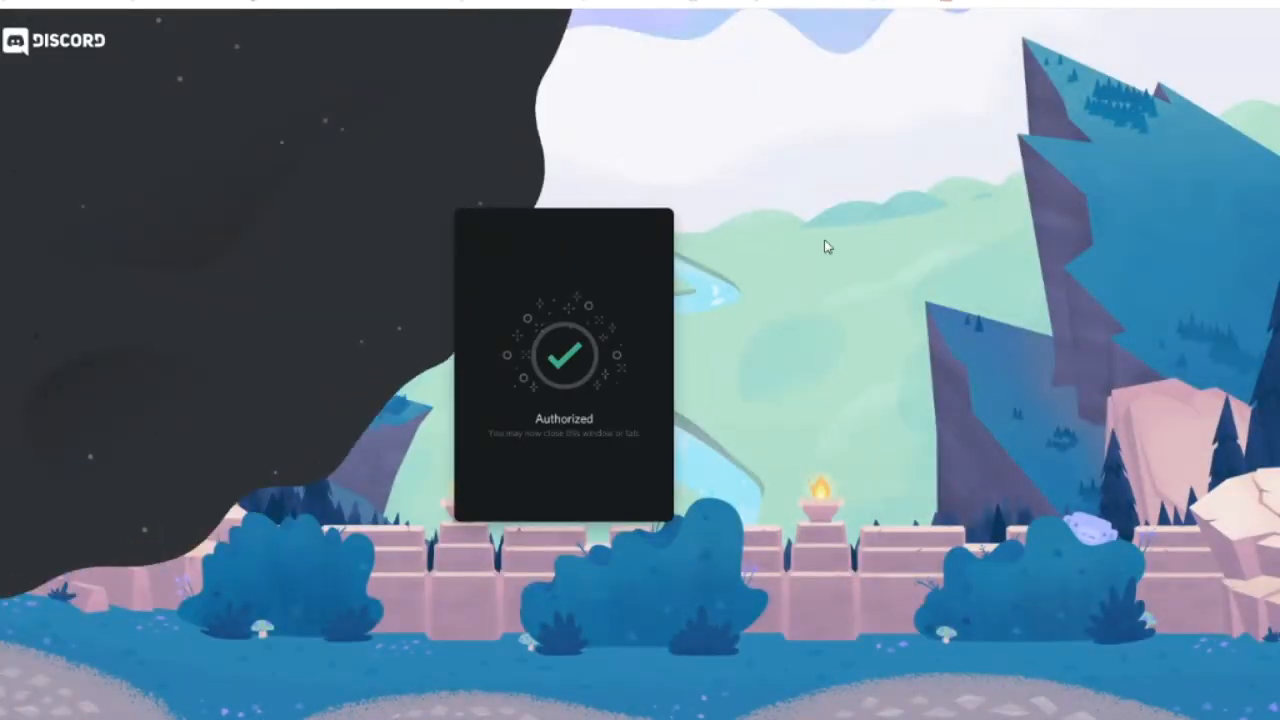
# Switch to the Logger bot's page, invite Logger to The Cord server and authorize its requested permissions
pyautogui.click(945, 2)
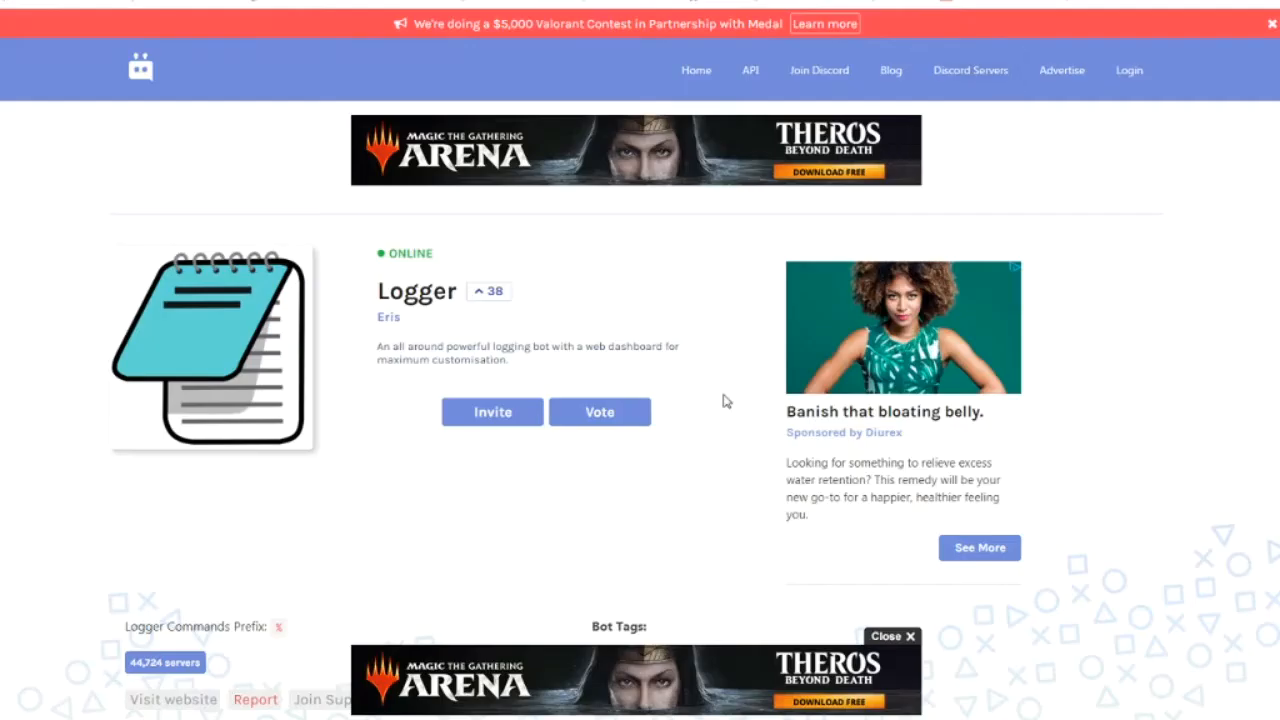
pyautogui.click(507, 419)
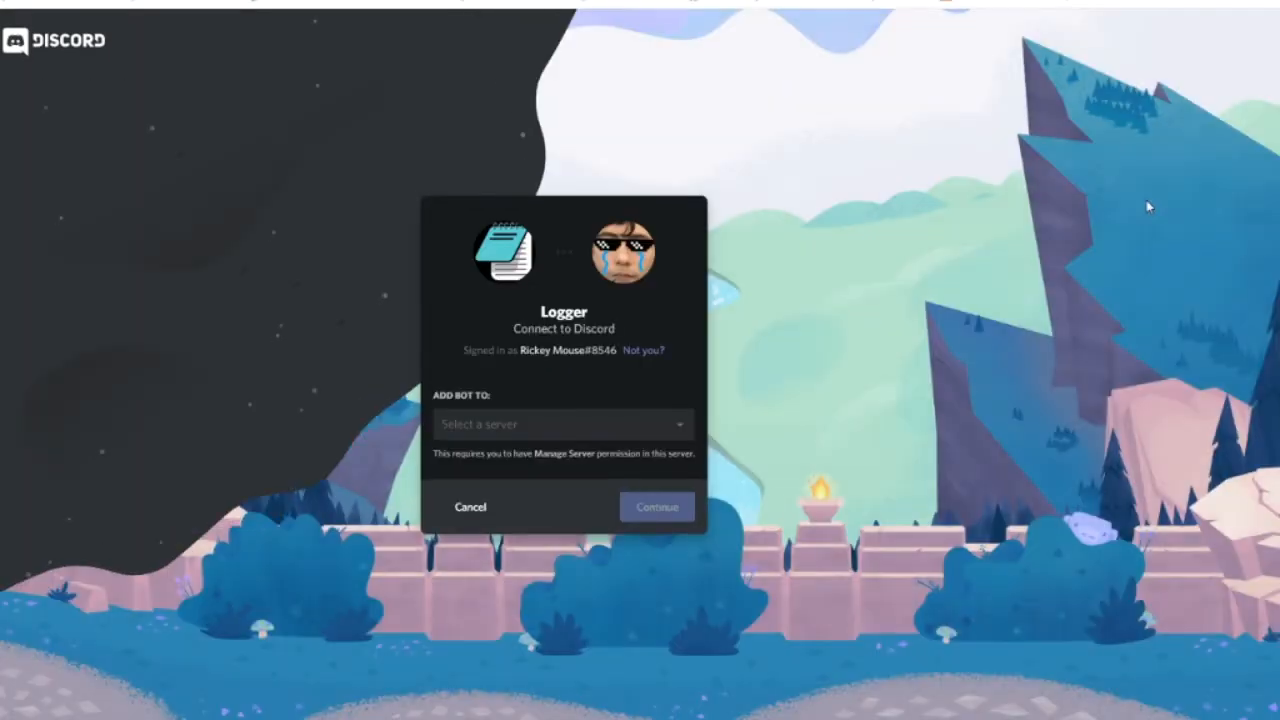
pyautogui.click(565, 418)
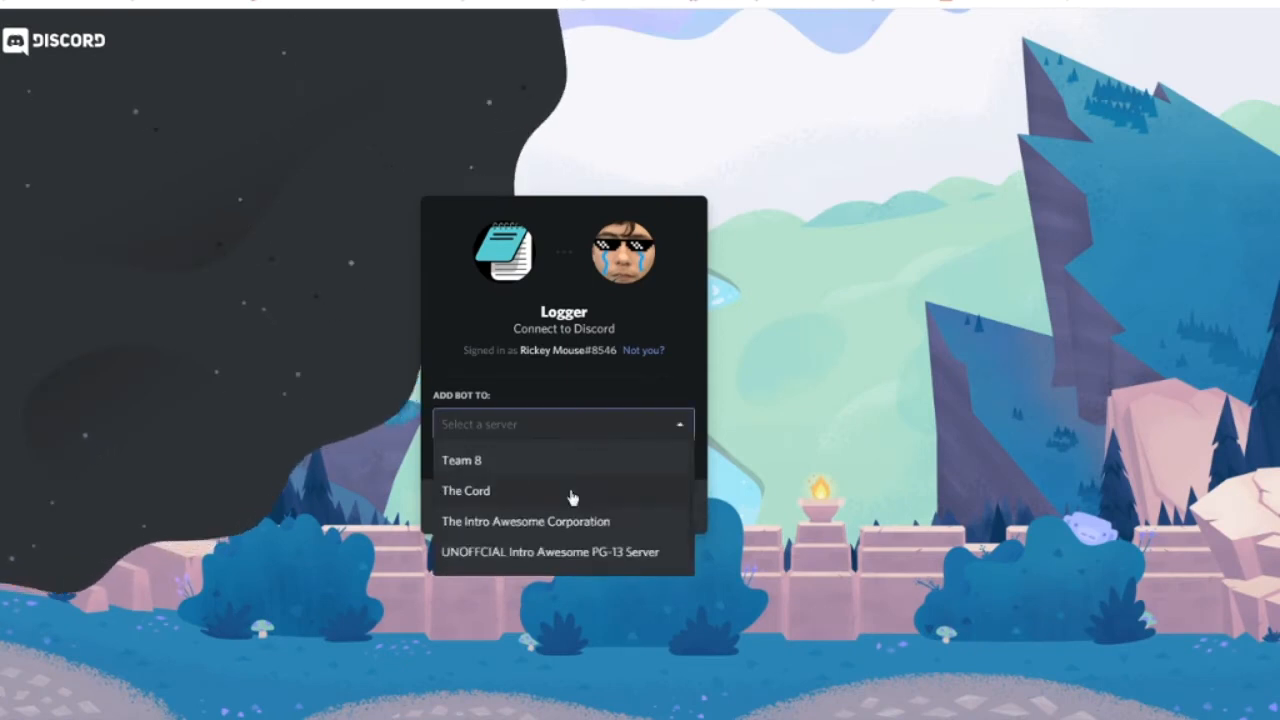
pyautogui.click(470, 491)
pyautogui.click(656, 510)
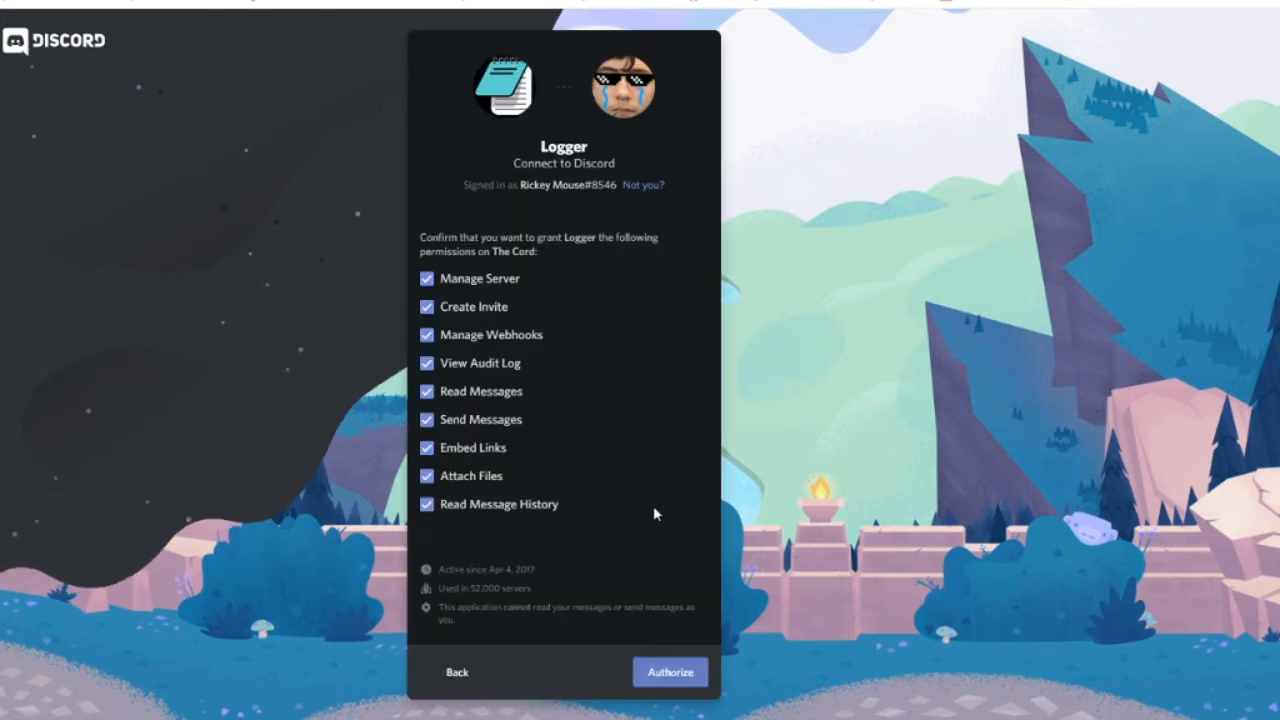
pyautogui.click(668, 672)
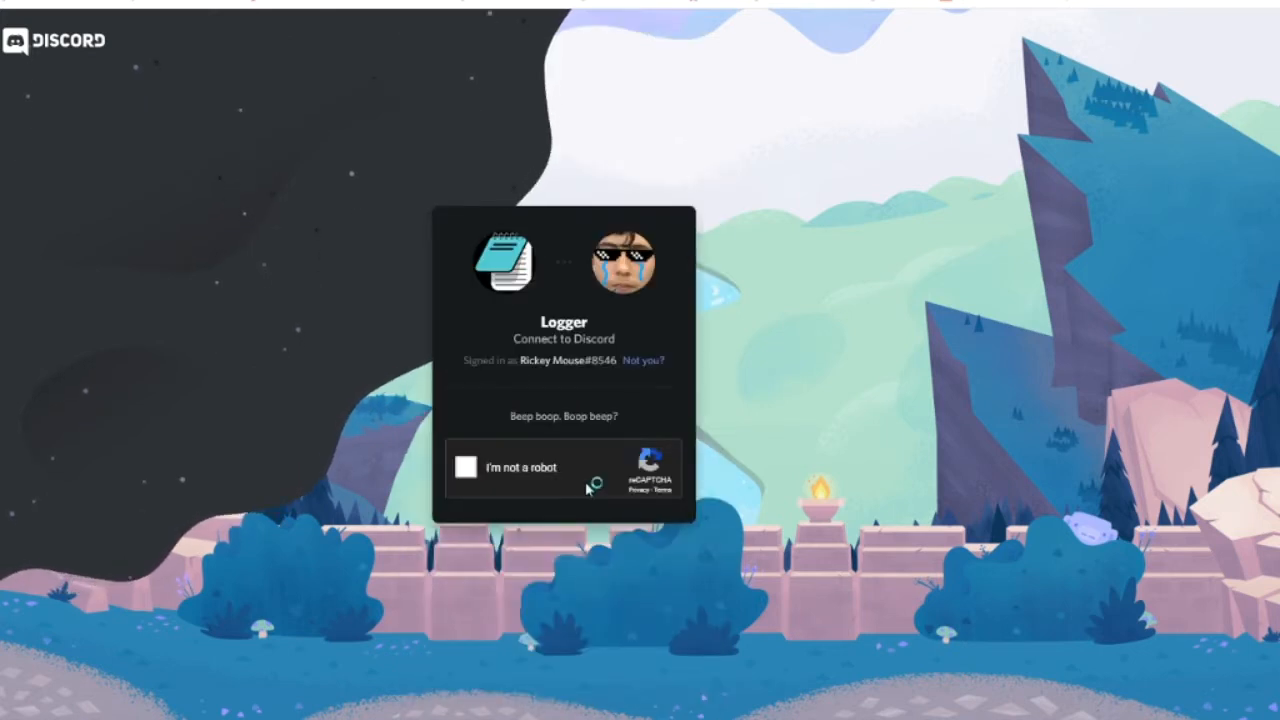
# Complete the captcha for Logger by selecting the three images with bridges and verify
pyautogui.click(563, 483)
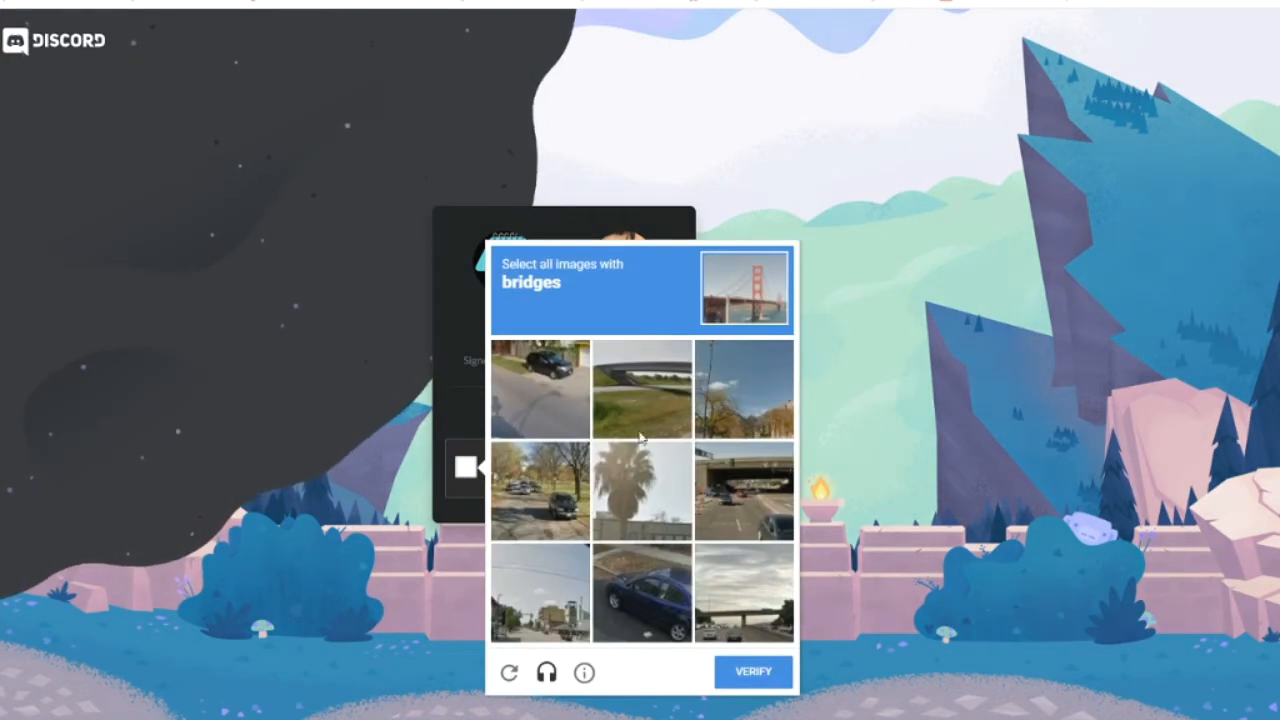
pyautogui.click(642, 390)
pyautogui.click(743, 495)
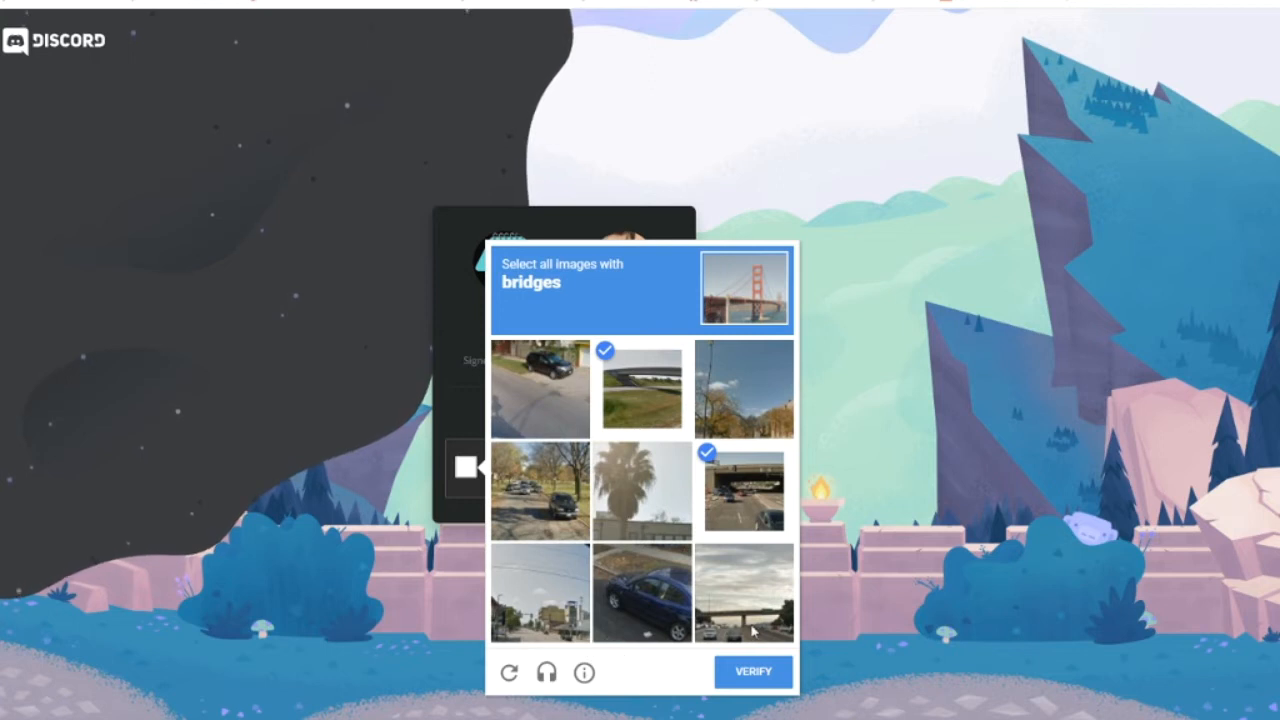
pyautogui.click(744, 575)
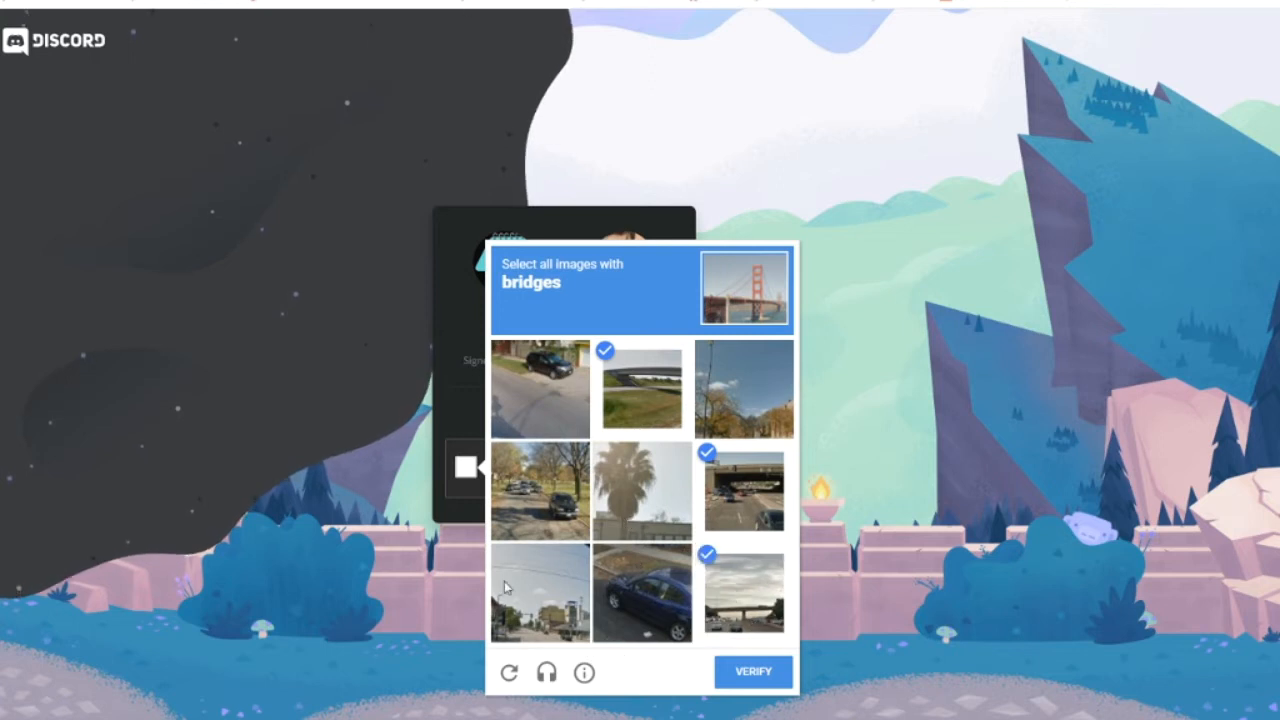
pyautogui.click(753, 673)
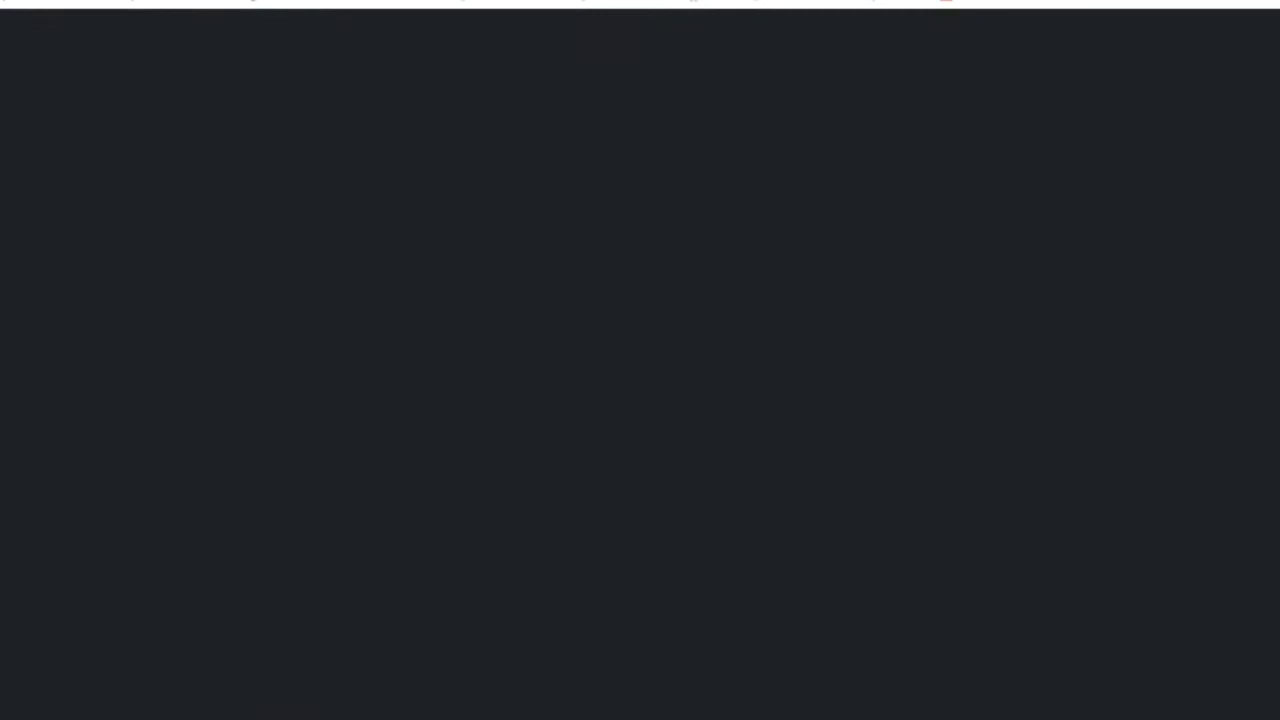
pyautogui.scroll(1, 908, 323)
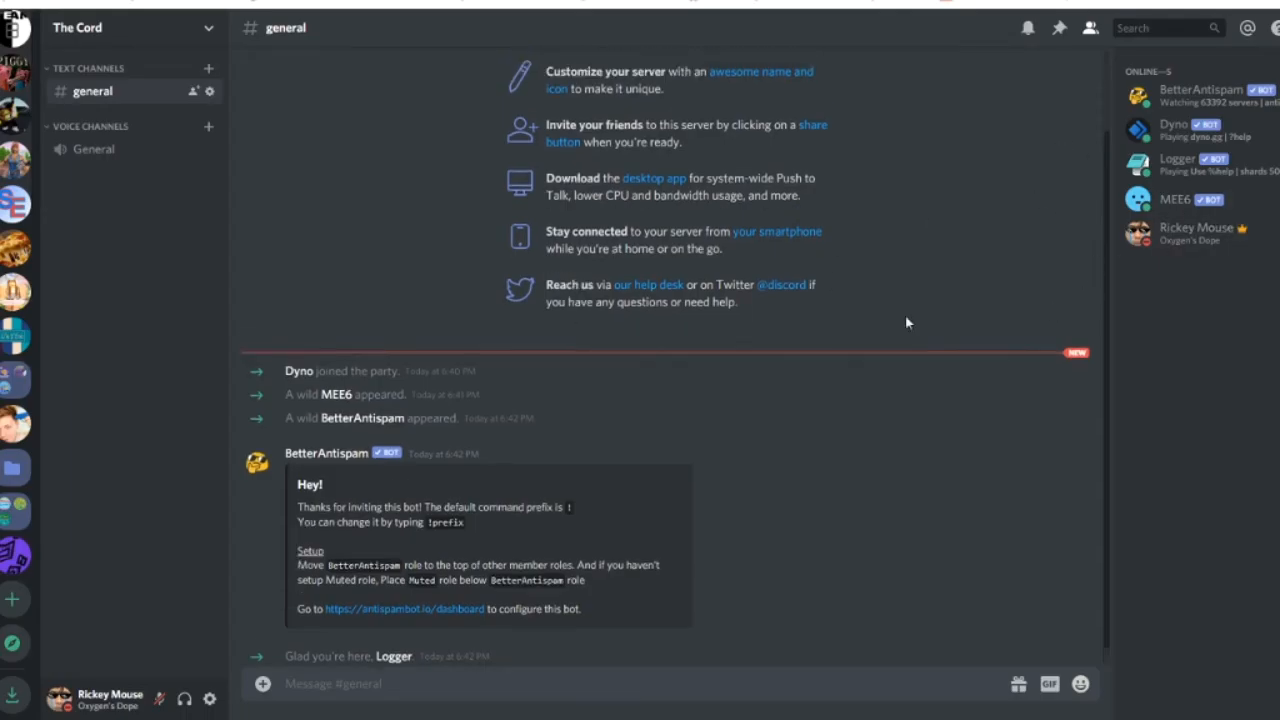
pyautogui.click(73, 40)
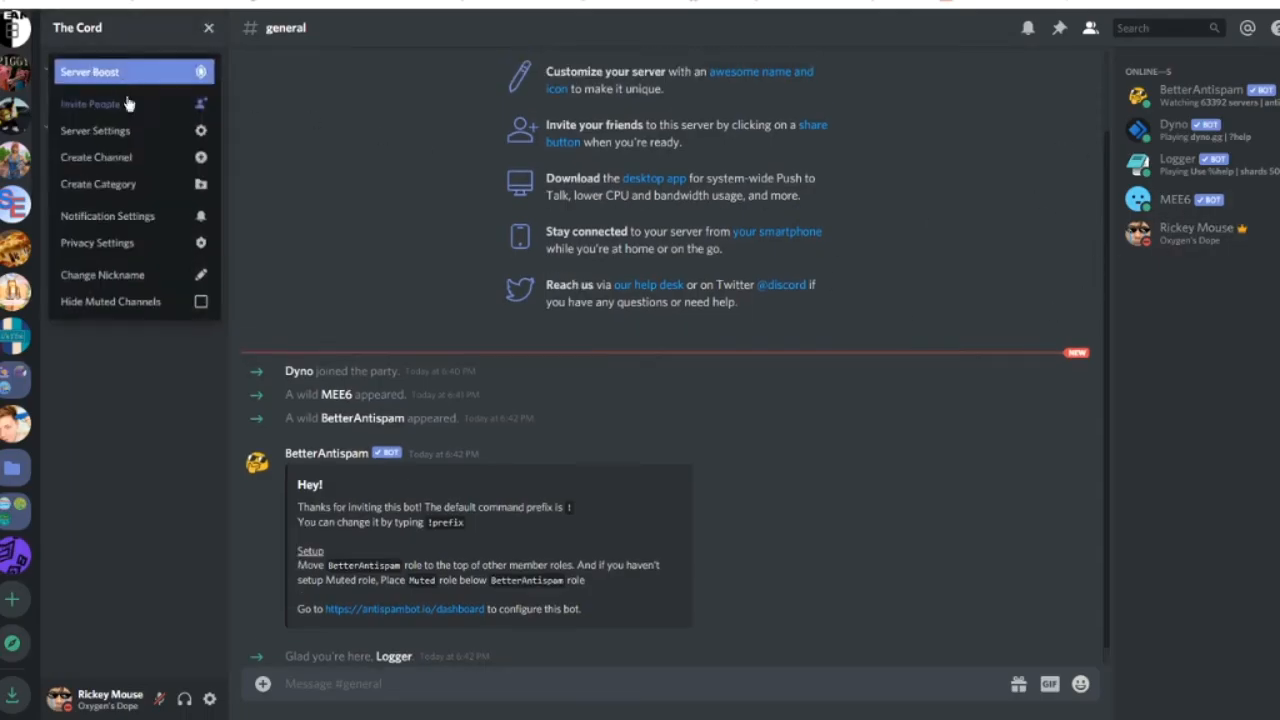
pyautogui.click(73, 141)
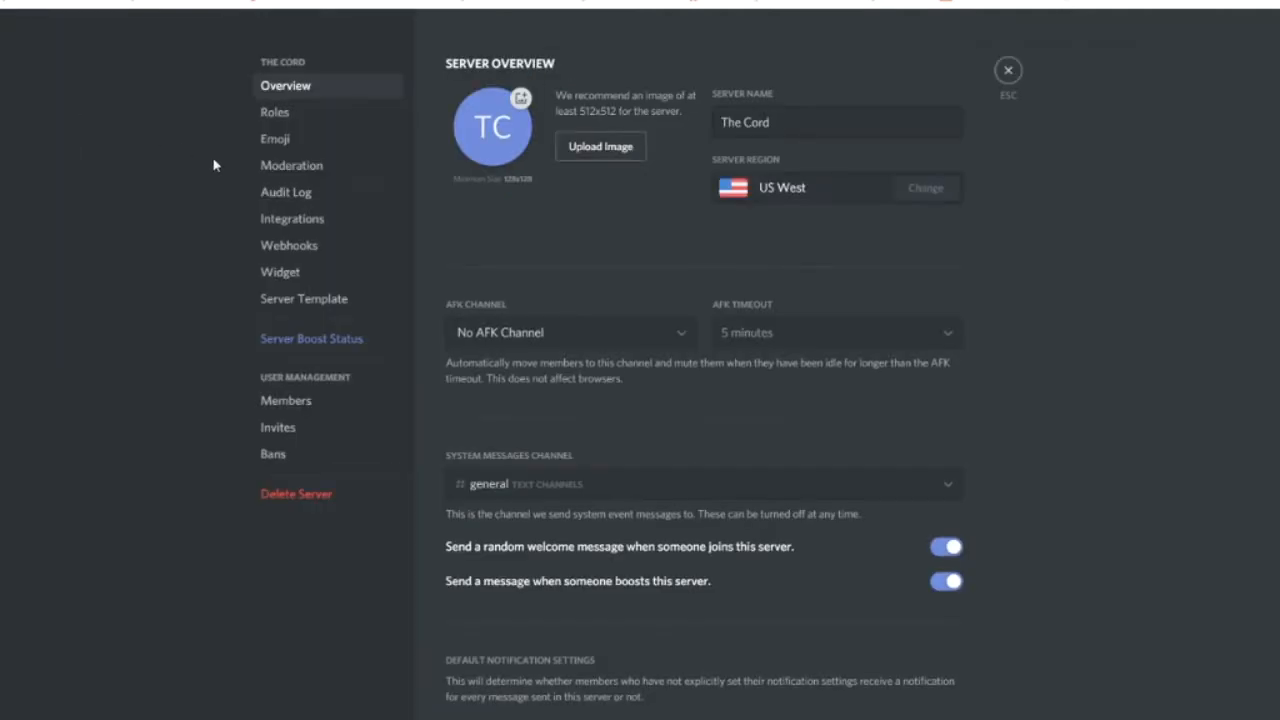
pyautogui.click(275, 114)
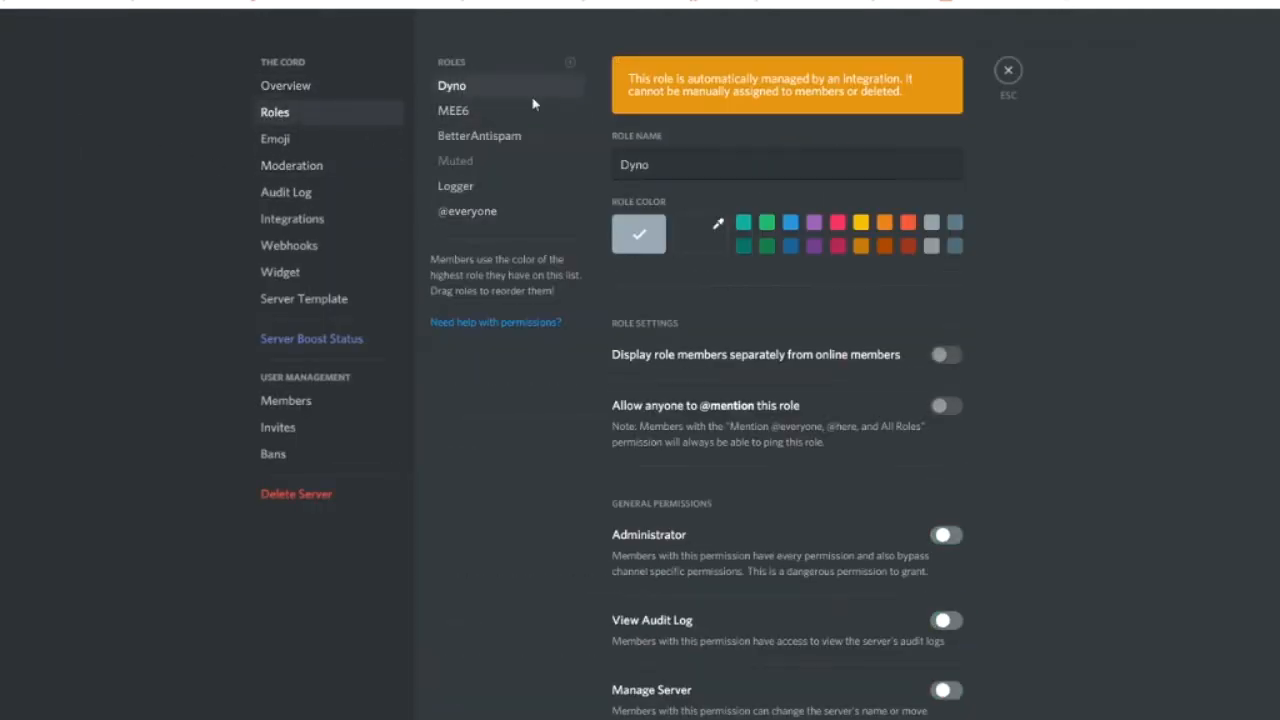
pyautogui.click(570, 62)
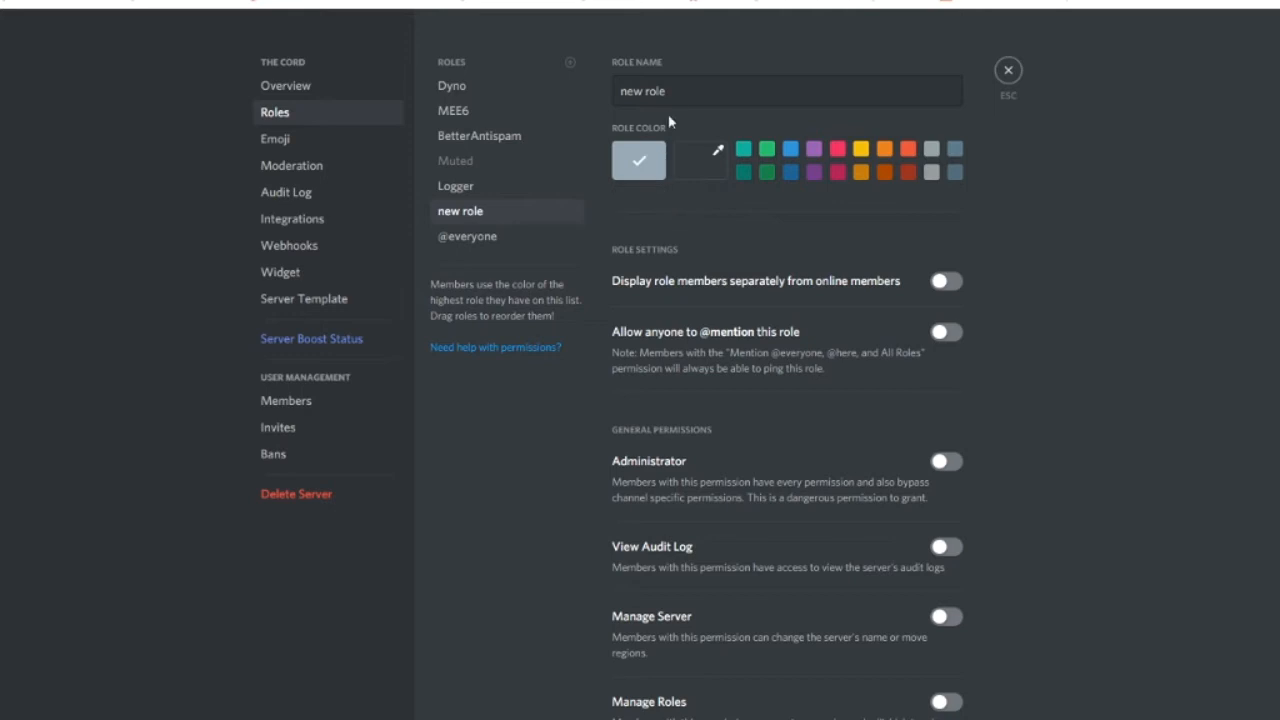
# Name the new role Bot, give it the bright green role color and save the changes
pyautogui.write('B')
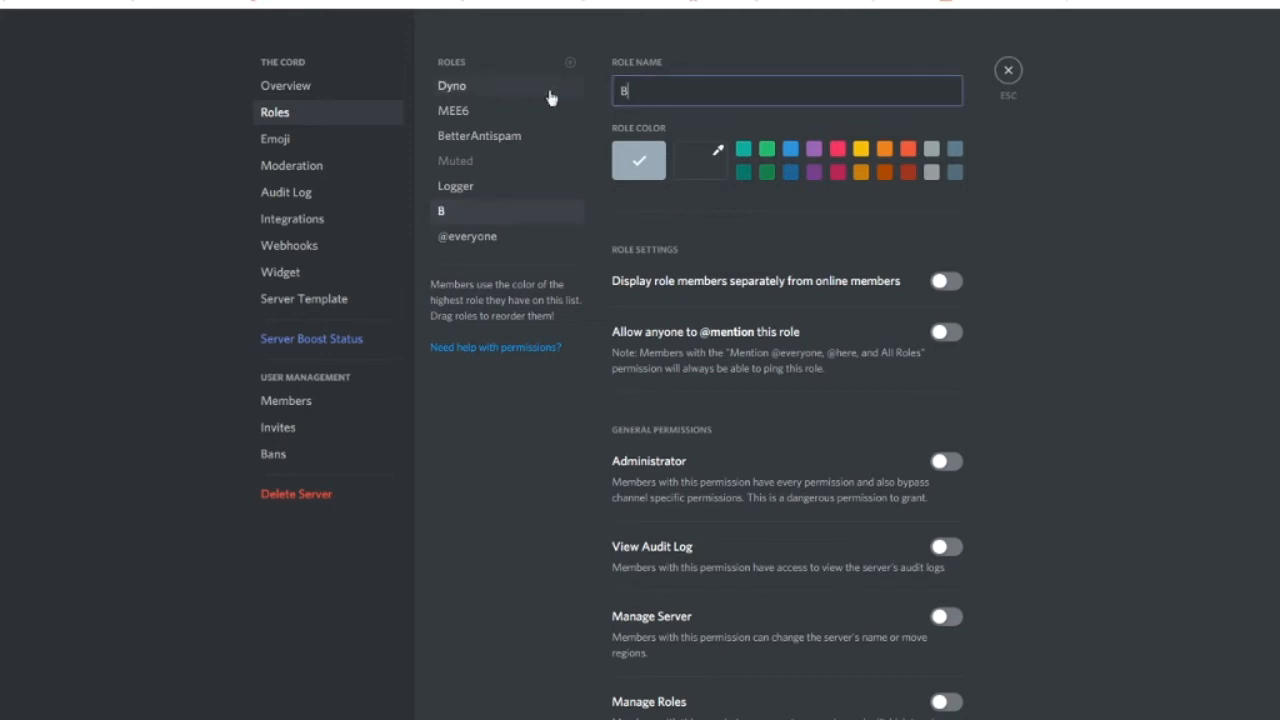
pyautogui.write('ot')
pyautogui.click(766, 149)
pyautogui.click(928, 686)
# Create another role named Member with the bright pink role color and save the changes
pyautogui.click(569, 64)
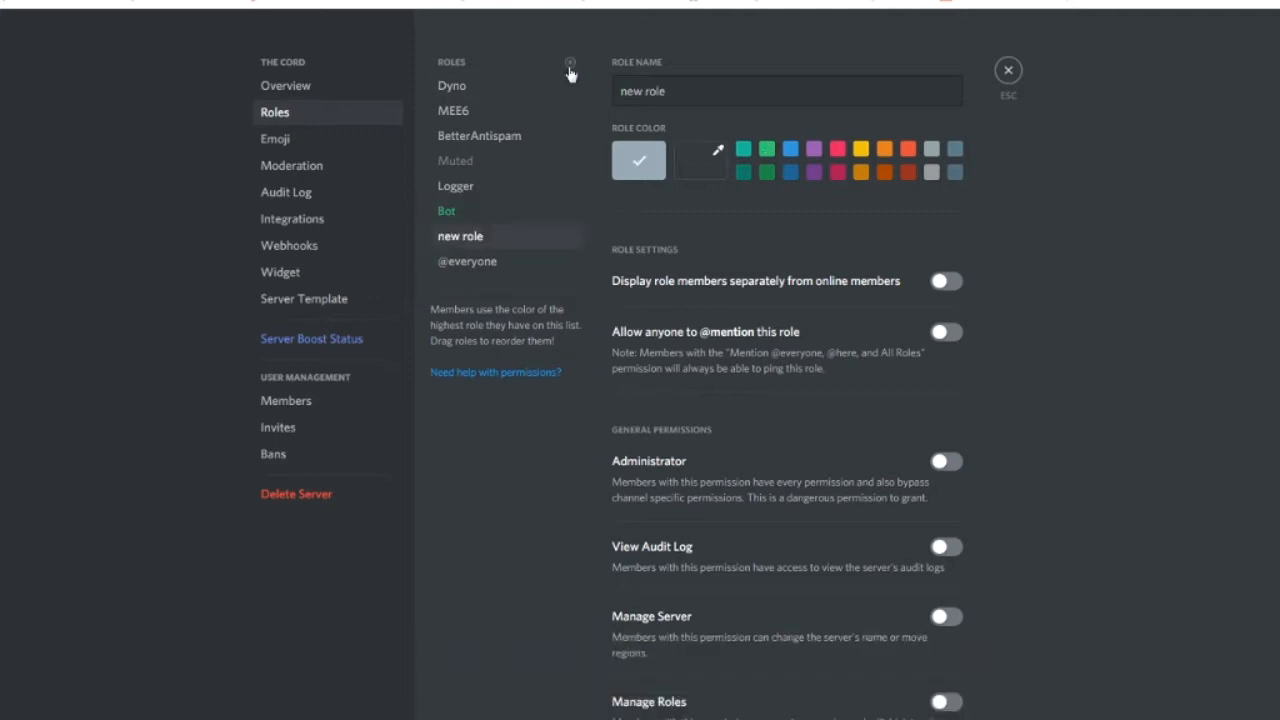
pyautogui.tripleClick(720, 88)
pyautogui.write('Meme')
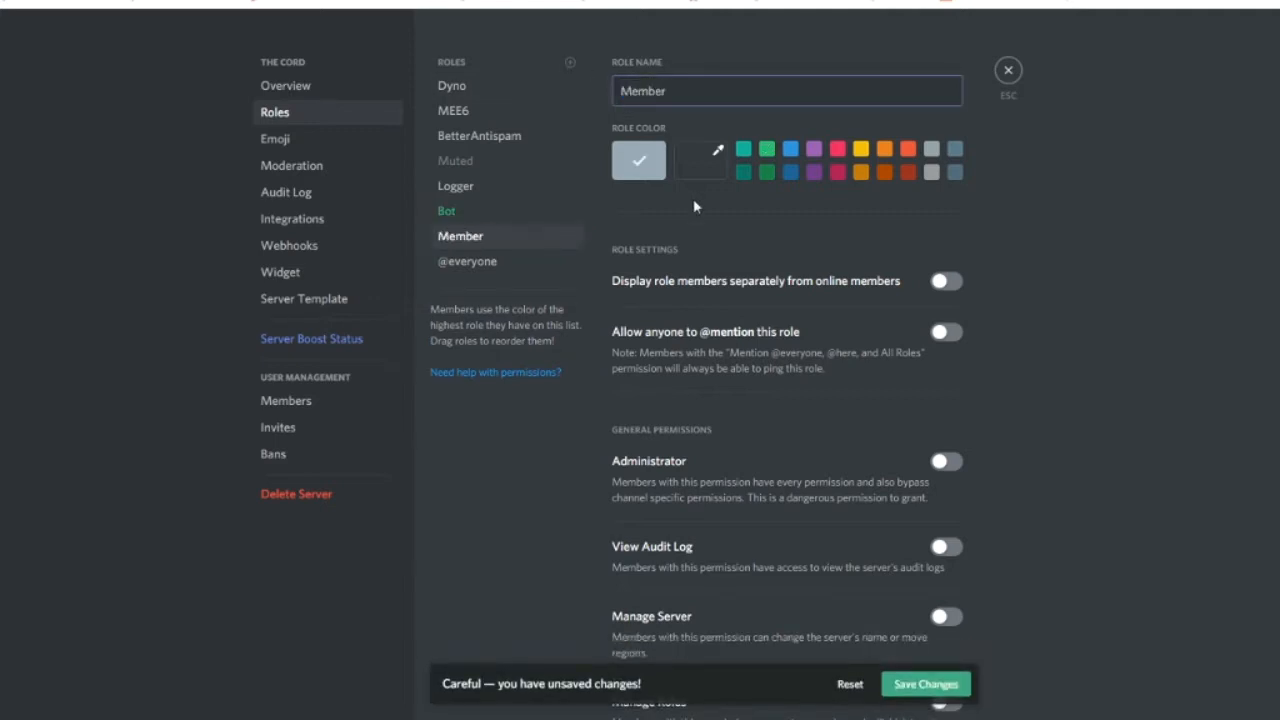
pyautogui.click(837, 152)
pyautogui.click(929, 688)
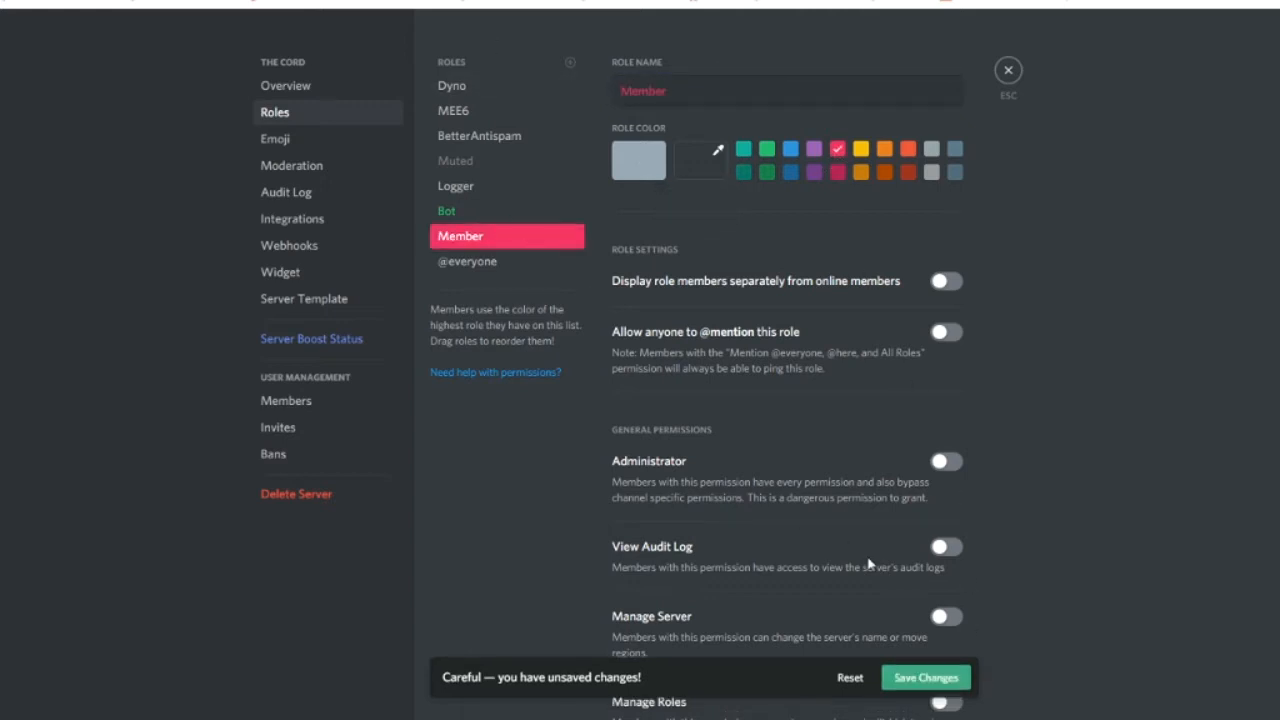
# Move the Bot role to the top of the role list, and display Member and Bot role members separately from online members, saving the changes
pyautogui.moveTo(446, 212); pyautogui.dragTo(551, 94)
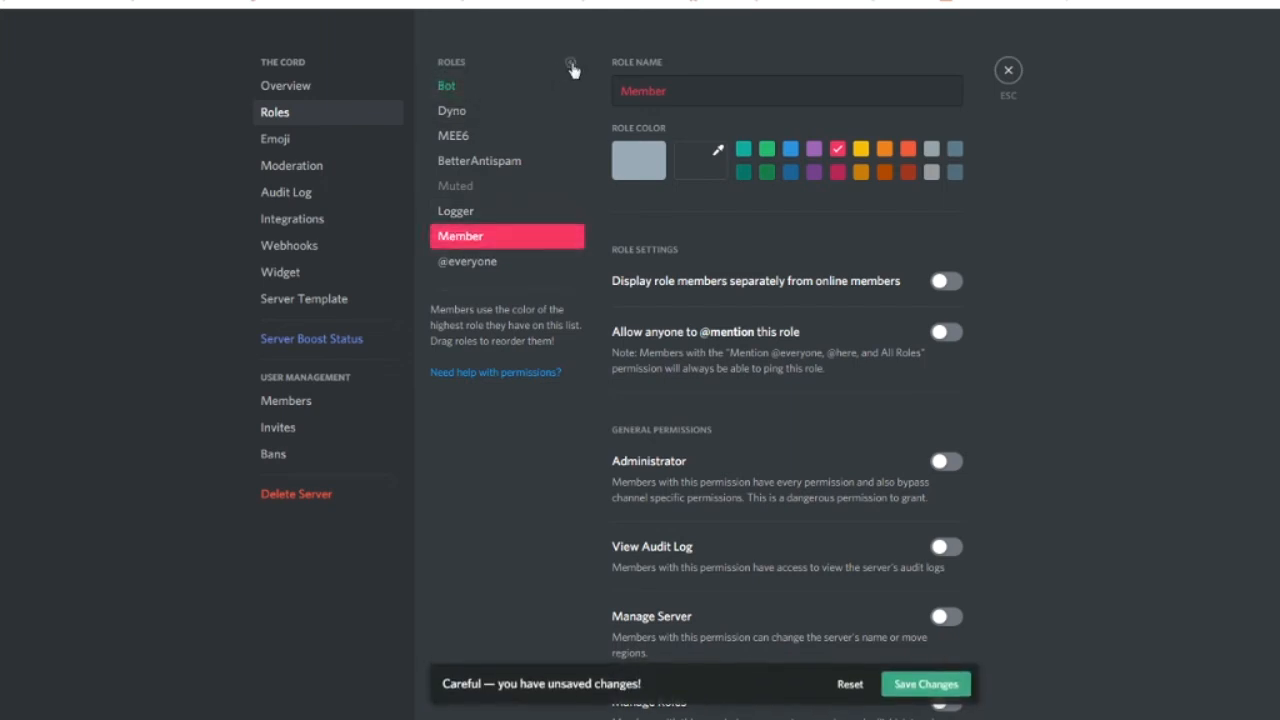
pyautogui.click(916, 688)
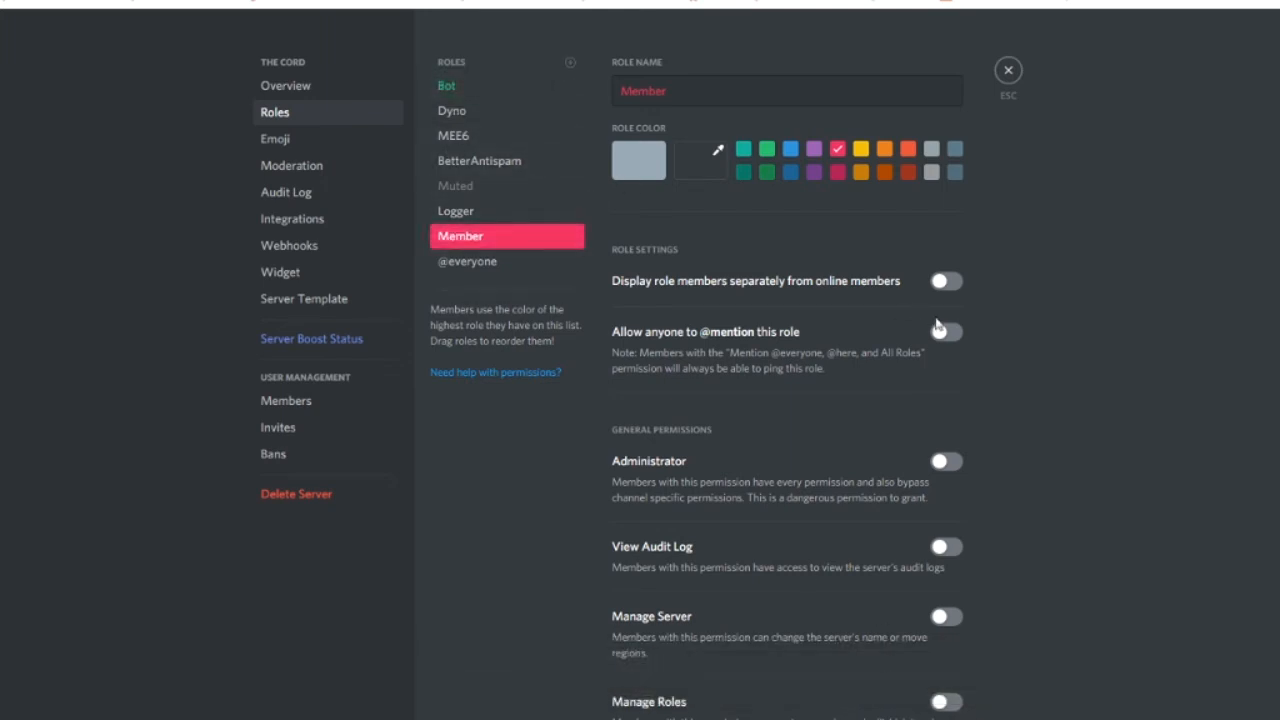
pyautogui.click(945, 281)
pyautogui.click(915, 686)
pyautogui.click(500, 87)
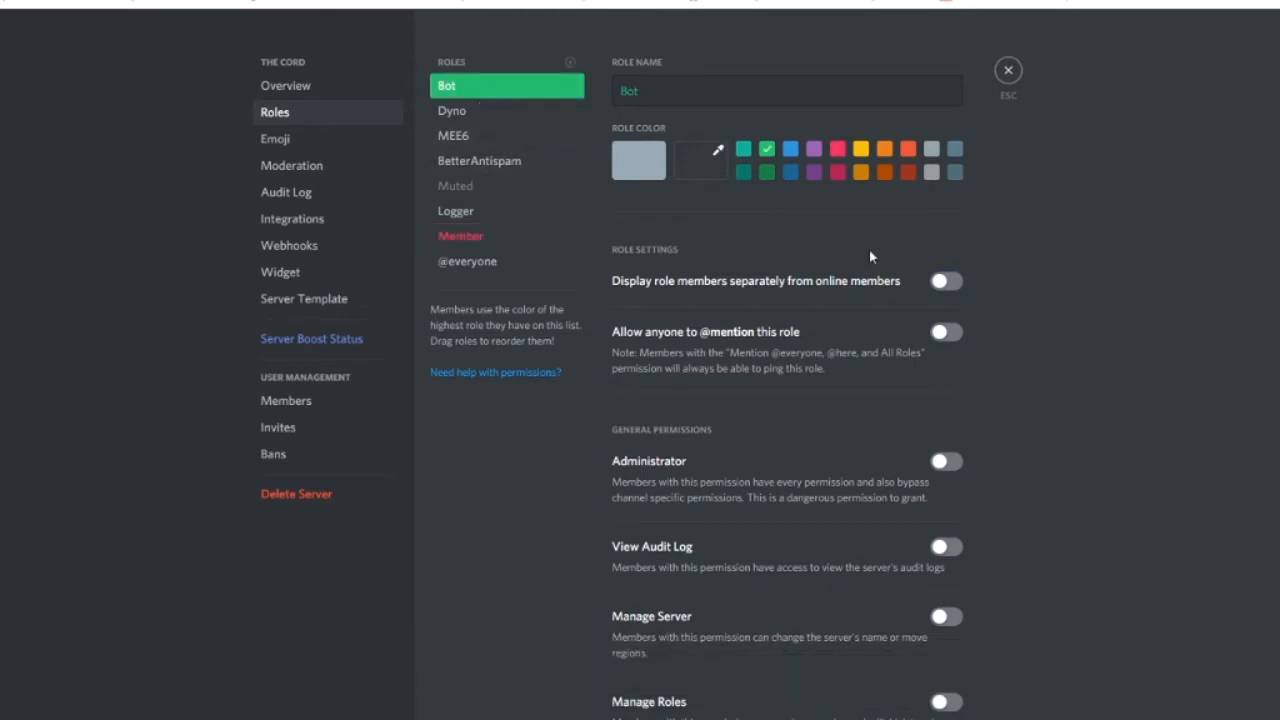
pyautogui.click(945, 281)
pyautogui.click(916, 688)
# Create a role named Founder with the dark red role color and save the changes
pyautogui.click(570, 62)
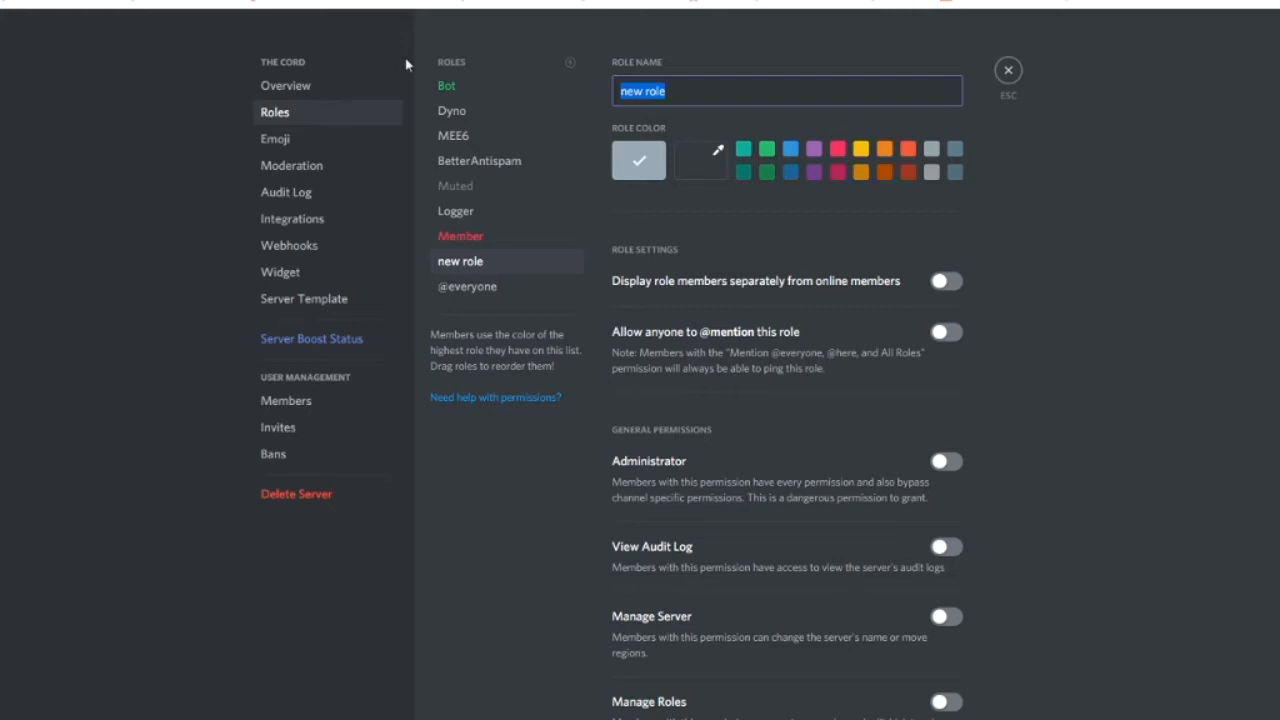
pyautogui.write('The')
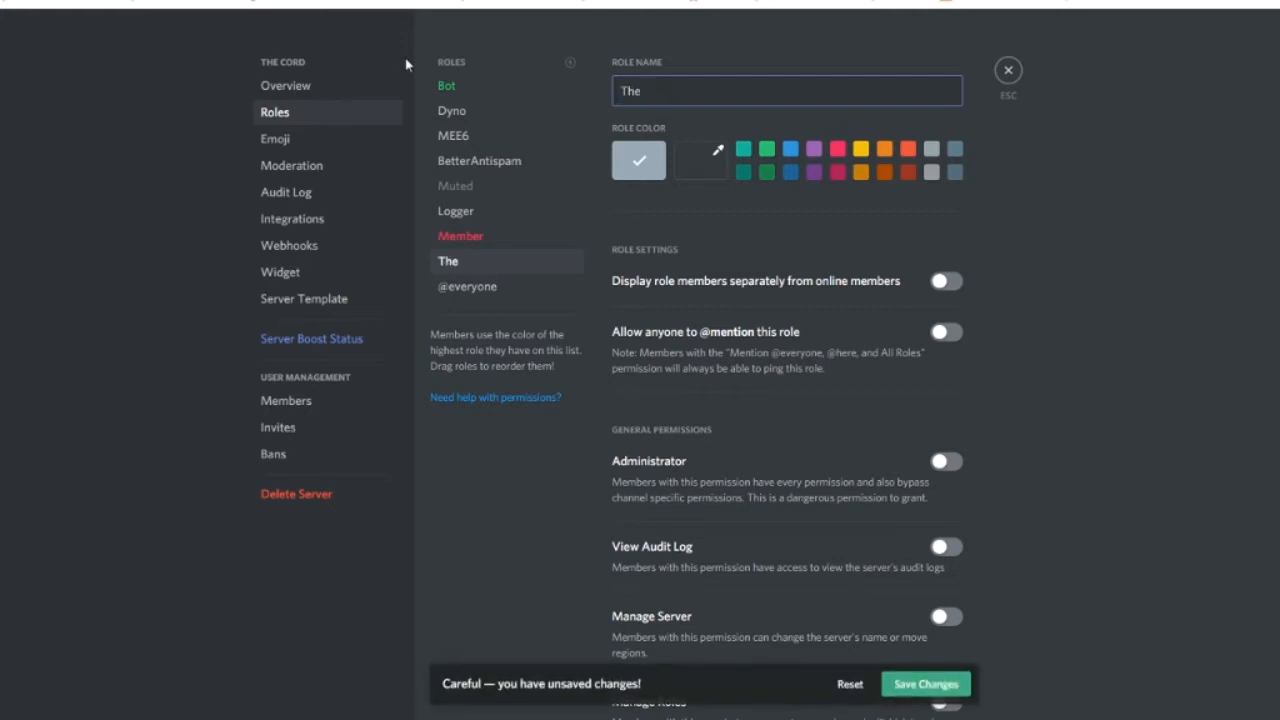
pyautogui.write('Founder')
pyautogui.click(907, 172)
pyautogui.click(910, 692)
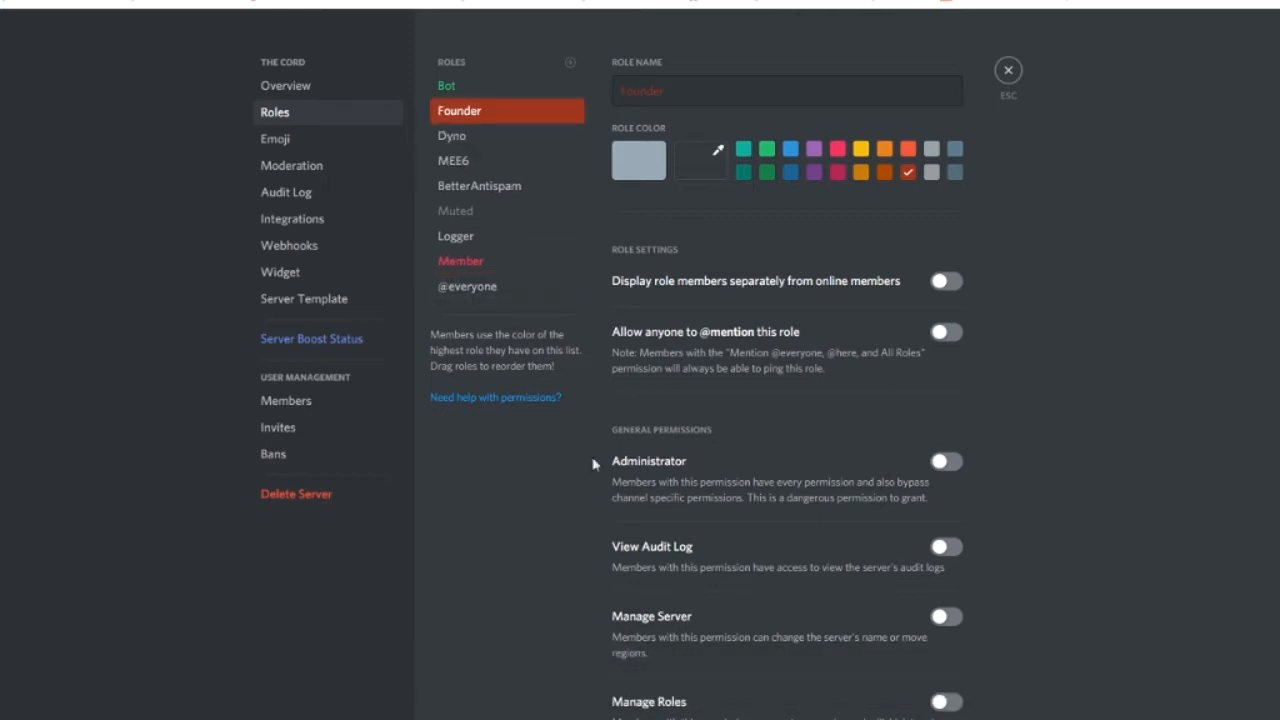
# Move Founder to the top of the role list, display its members separately and allow anyone to mention it, saving the changes
pyautogui.moveTo(568, 100); pyautogui.dragTo(504, 90)
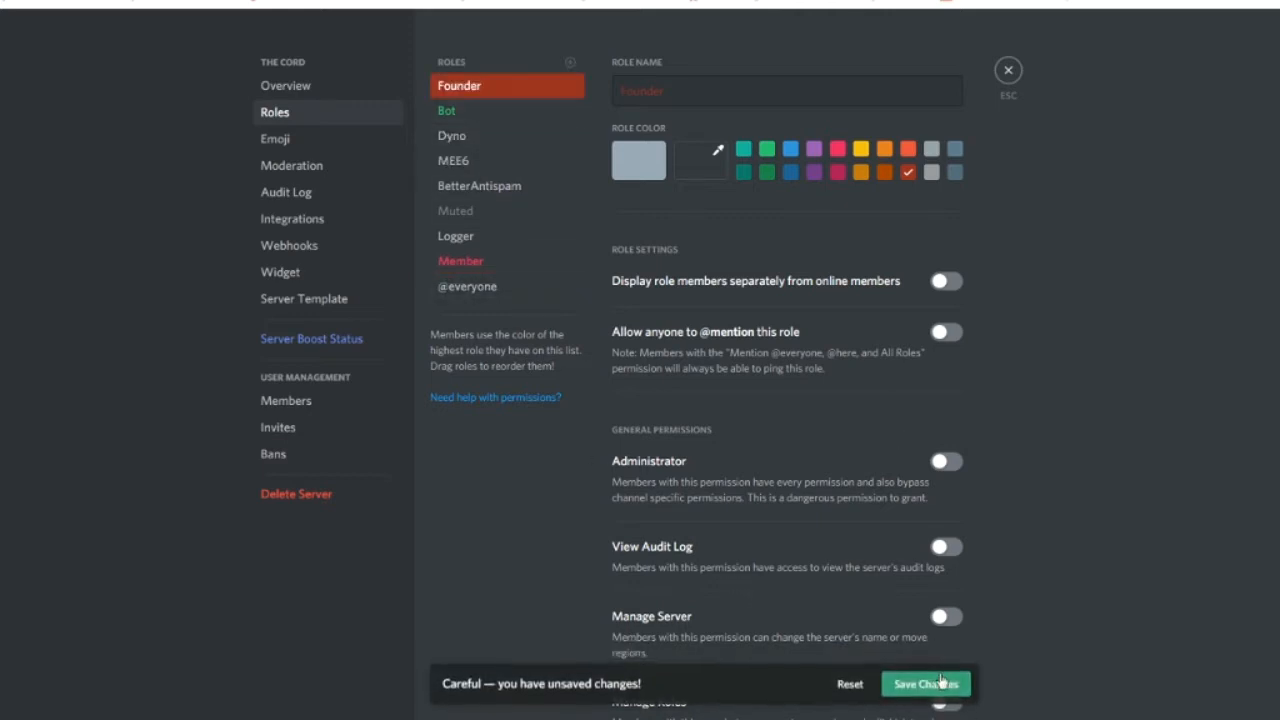
pyautogui.click(940, 683)
pyautogui.click(940, 283)
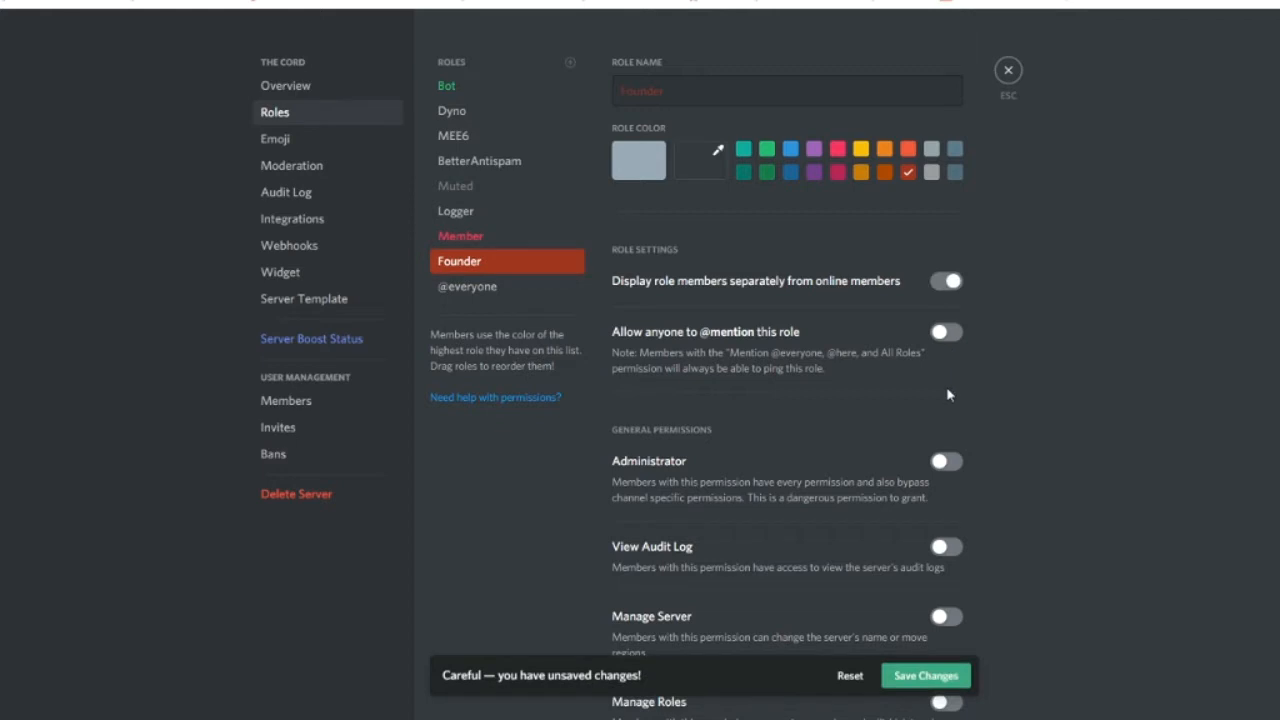
pyautogui.click(940, 333)
pyautogui.click(943, 686)
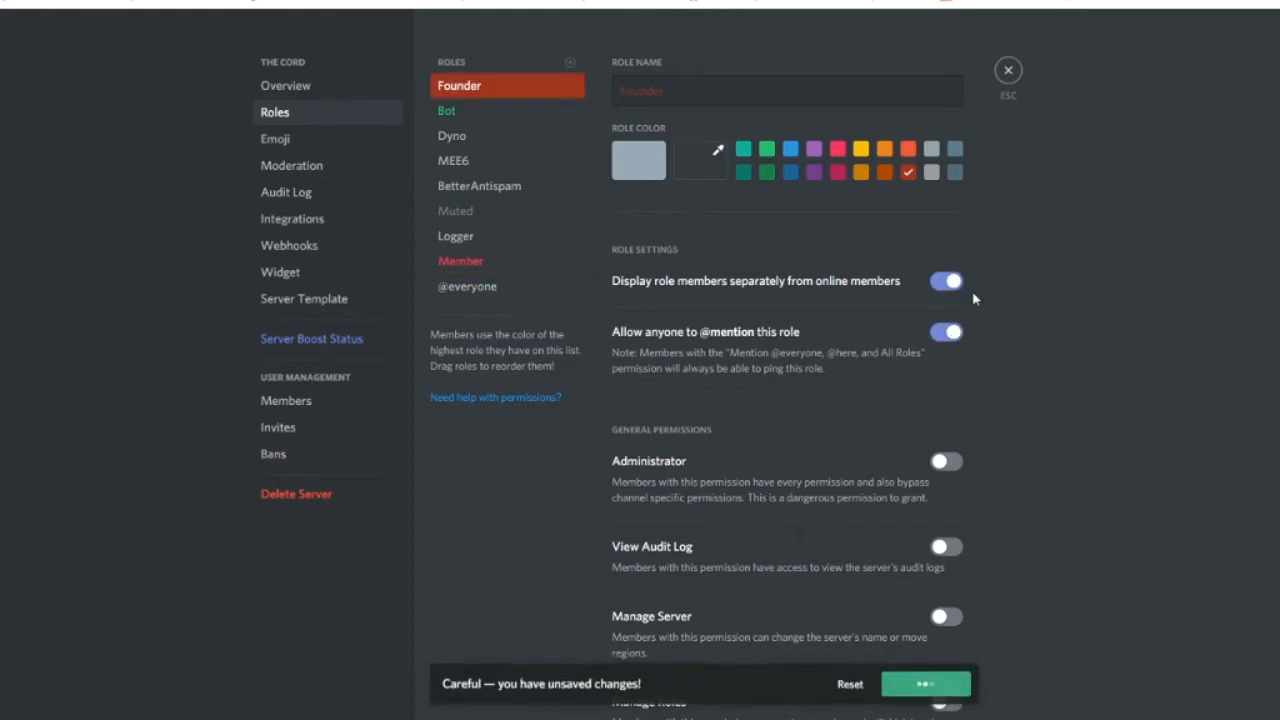
# Create a role named Mod with the dark blue-gray role color and save the changes
pyautogui.click(570, 62)
pyautogui.write('m')
pyautogui.press('BackSpace')
pyautogui.write('dim')
pyautogui.press('BackSpace')
pyautogui.press('BackSpace')
pyautogui.press('BackSpace')
pyautogui.press('BackSpace')
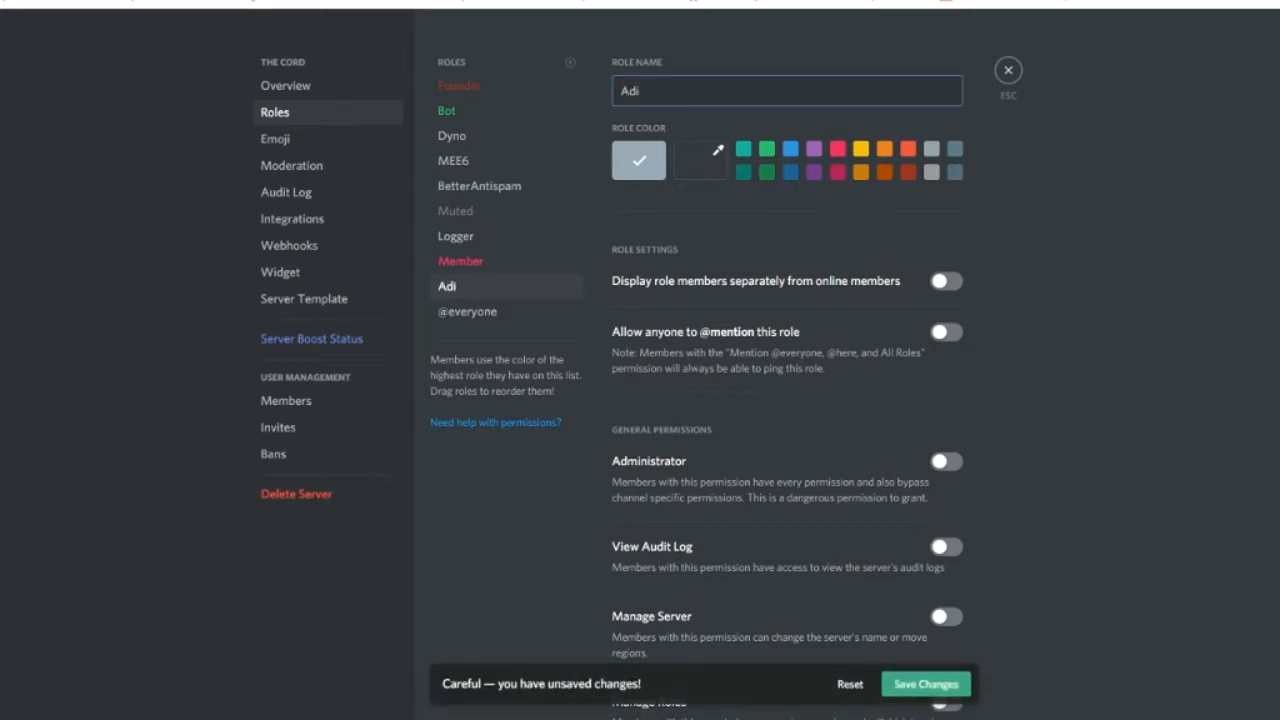
pyautogui.write('Mod')
pyautogui.click(956, 172)
pyautogui.click(930, 683)
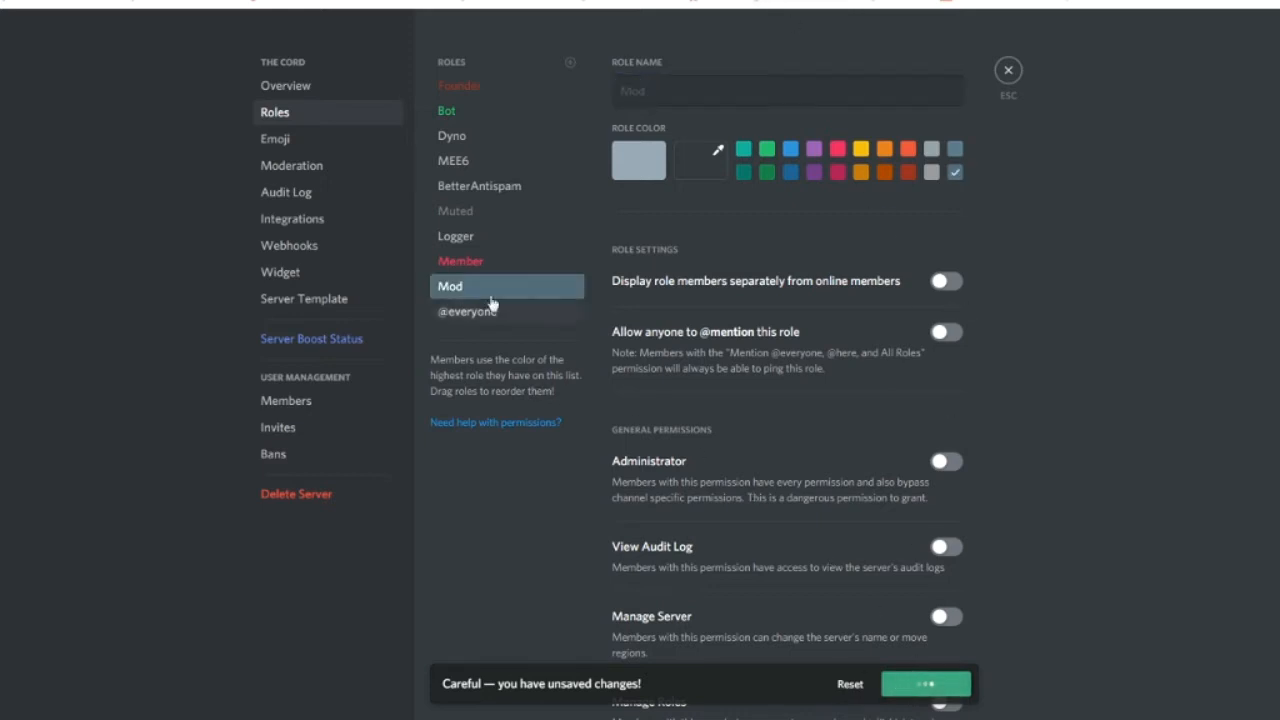
# Move the Mod role directly below Founder, grant it the Administrator permission, save and leave the server settings
pyautogui.moveTo(472, 286); pyautogui.dragTo(474, 115)
pyautogui.scroll(-4, 943, 515)
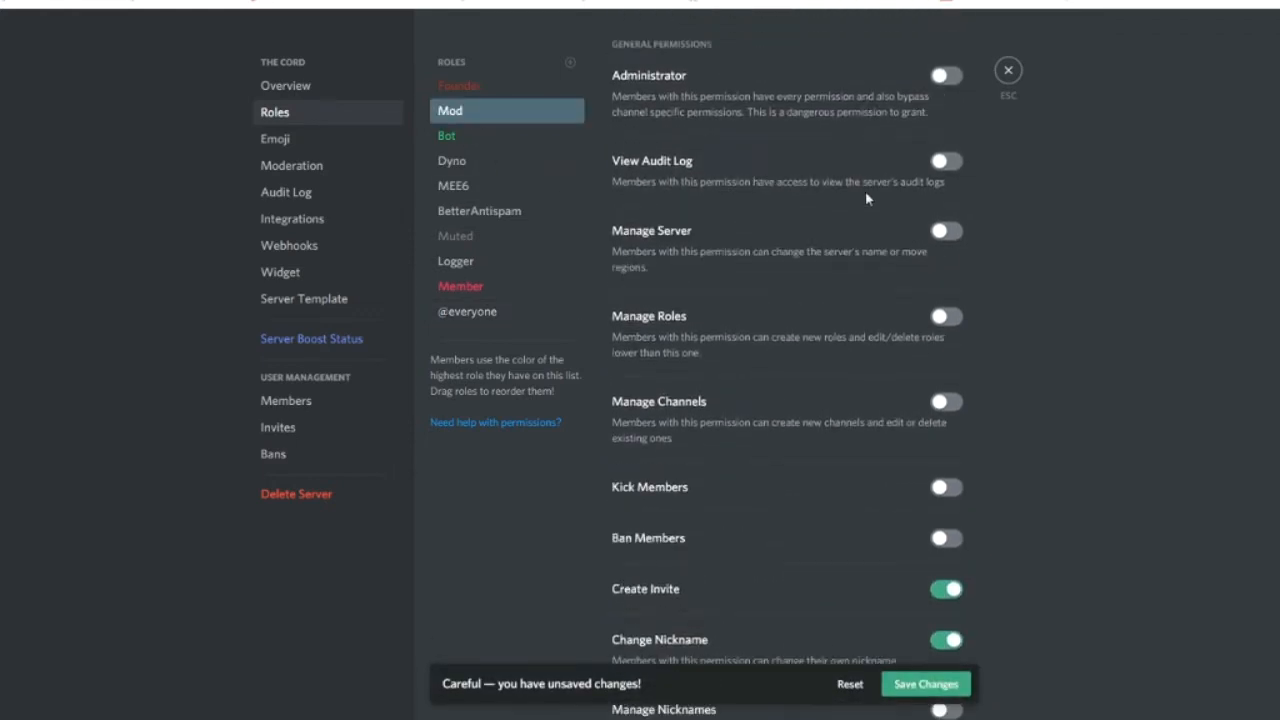
pyautogui.scroll(1, 865, 191)
pyautogui.click(943, 151)
pyautogui.click(878, 690)
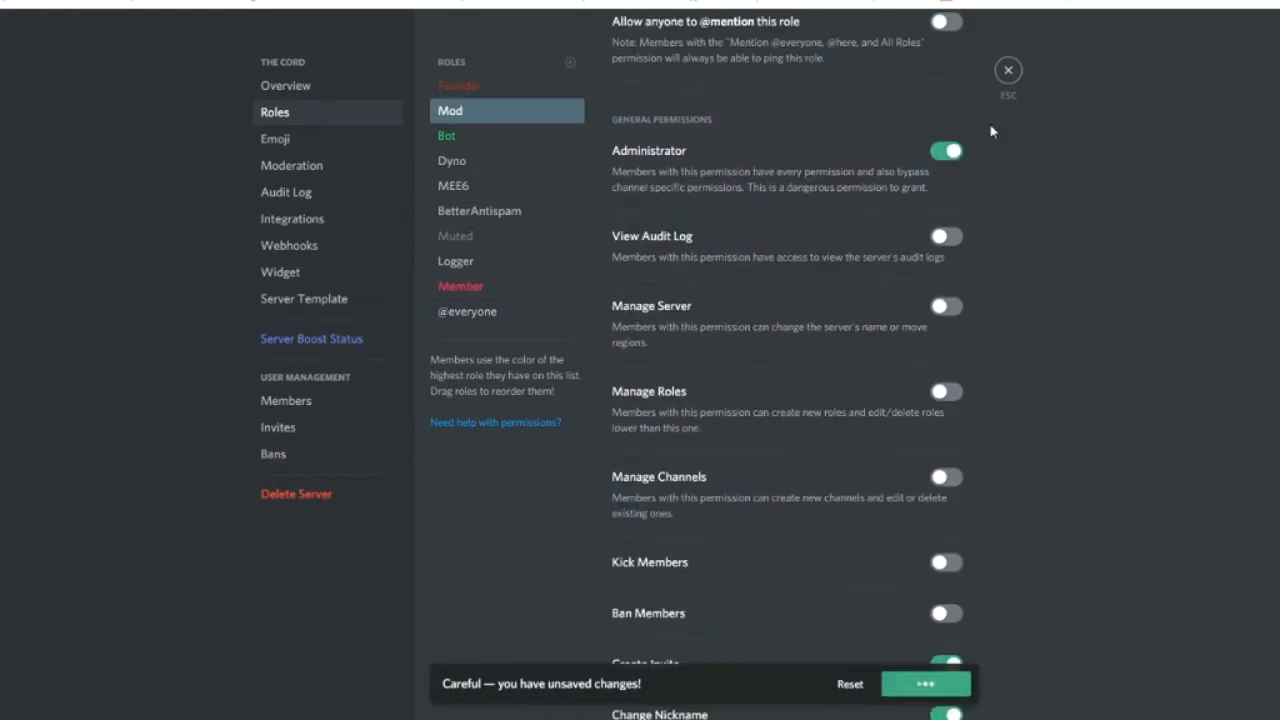
pyautogui.click(1010, 72)
# Assign the Bot role to the BetterAntispam and Dyno bots from the server's member list
pyautogui.scroll(-1, 1000, 362)
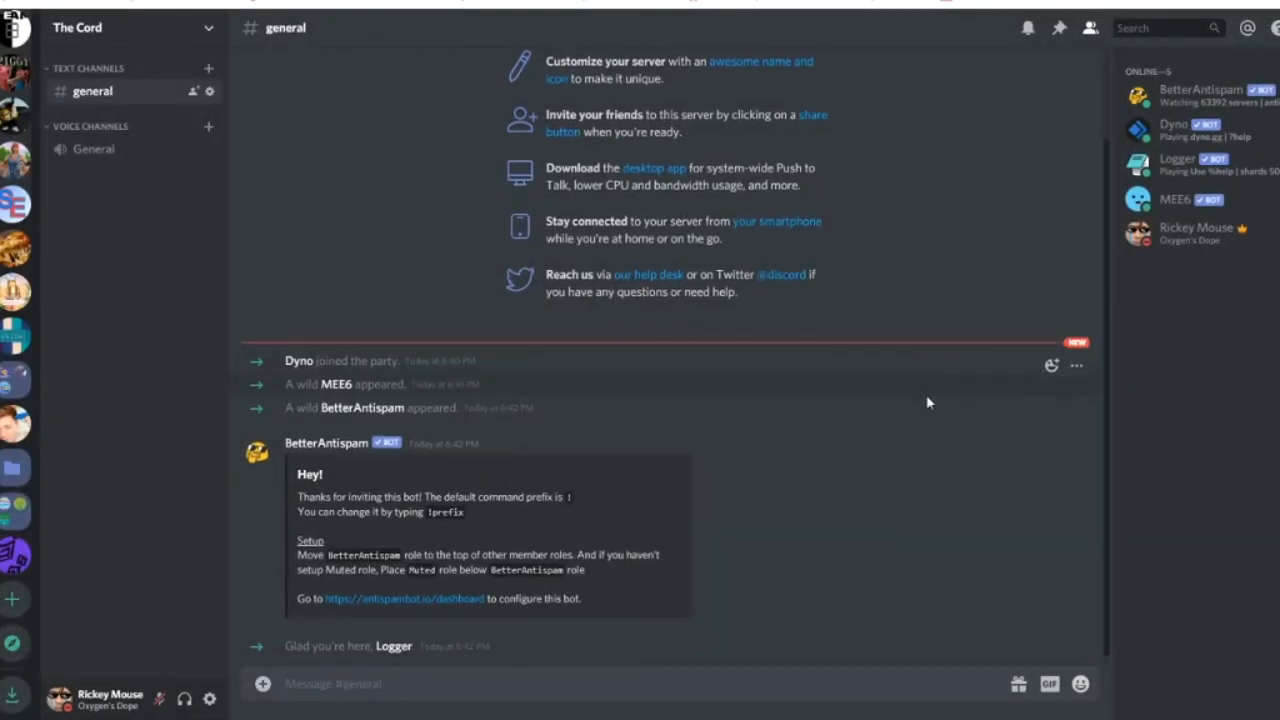
pyautogui.click(1200, 92)
pyautogui.click(1016, 277)
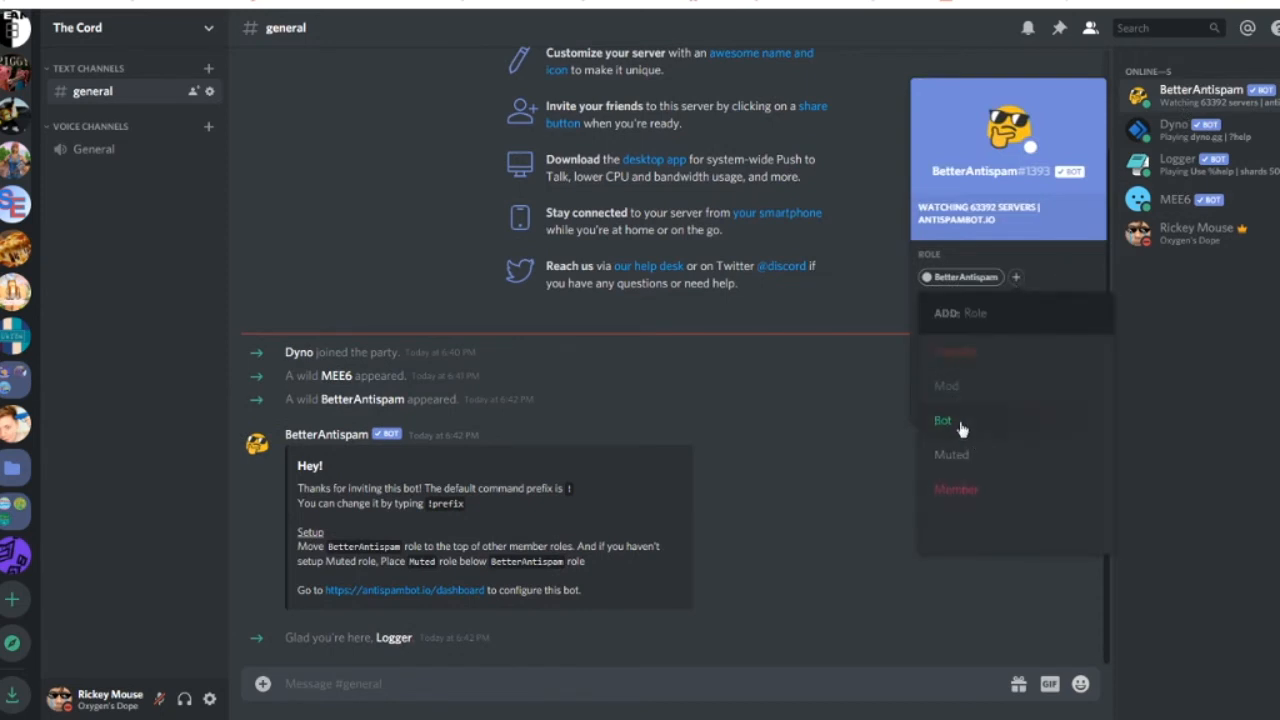
pyautogui.click(966, 428)
pyautogui.click(1176, 160)
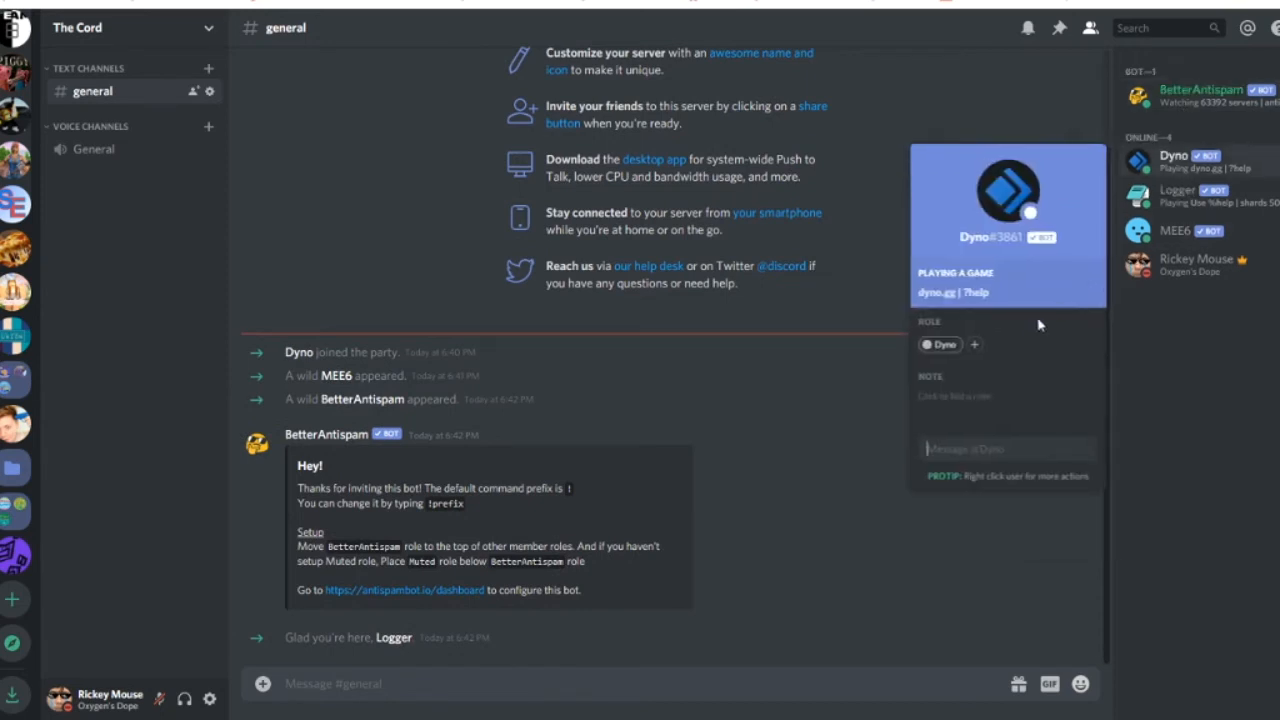
pyautogui.click(974, 344)
pyautogui.click(946, 500)
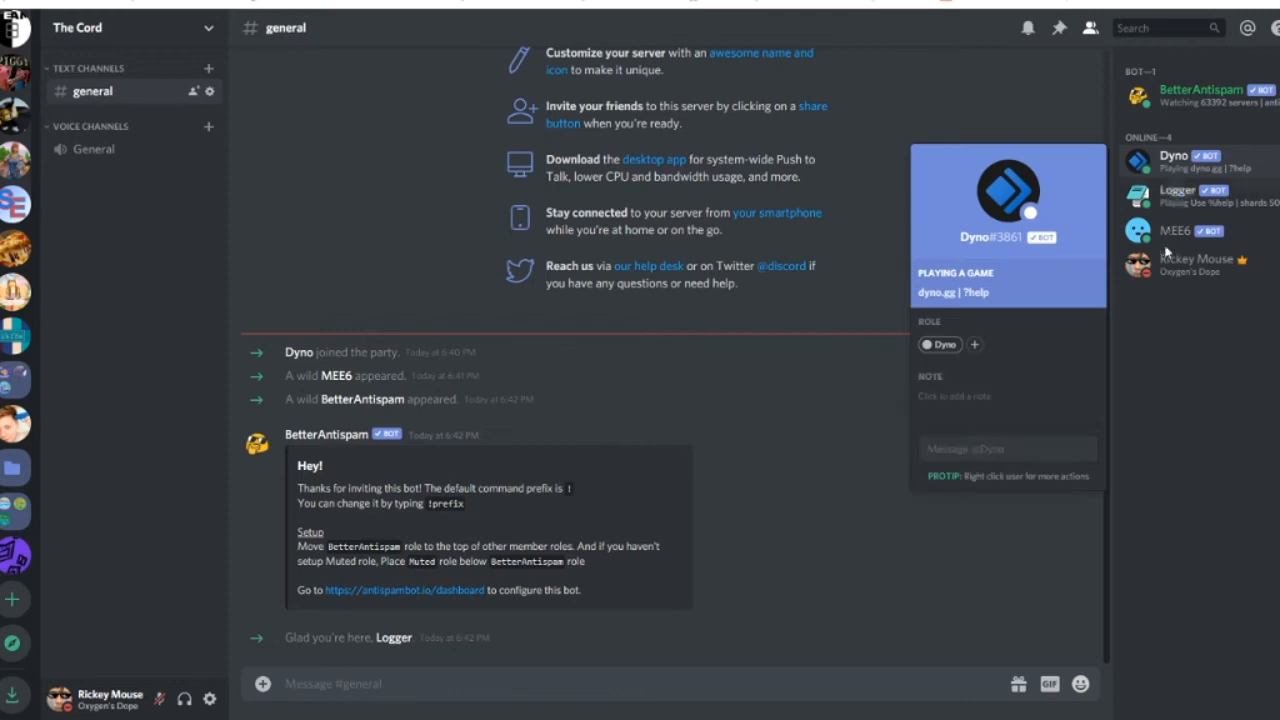
# Assign the Bot role to the Logger and MEE6 bots
pyautogui.click(1178, 190)
pyautogui.click(980, 392)
pyautogui.click(984, 527)
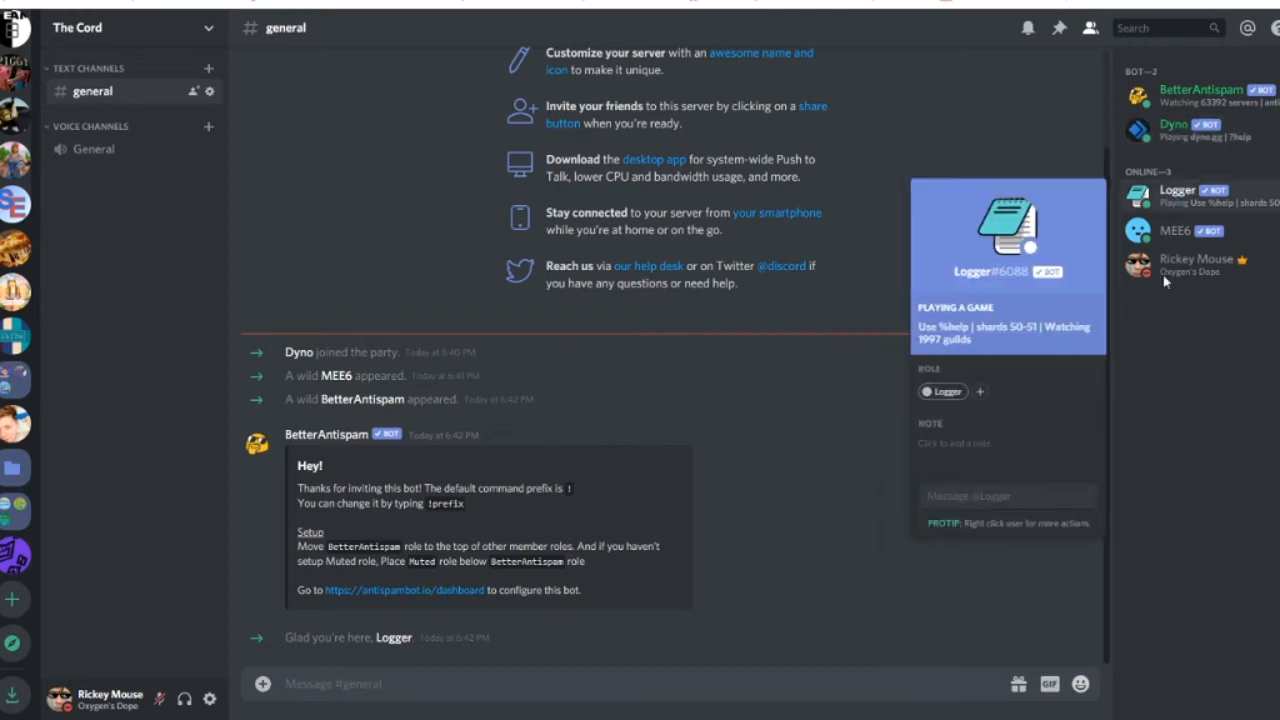
pyautogui.click(1176, 230)
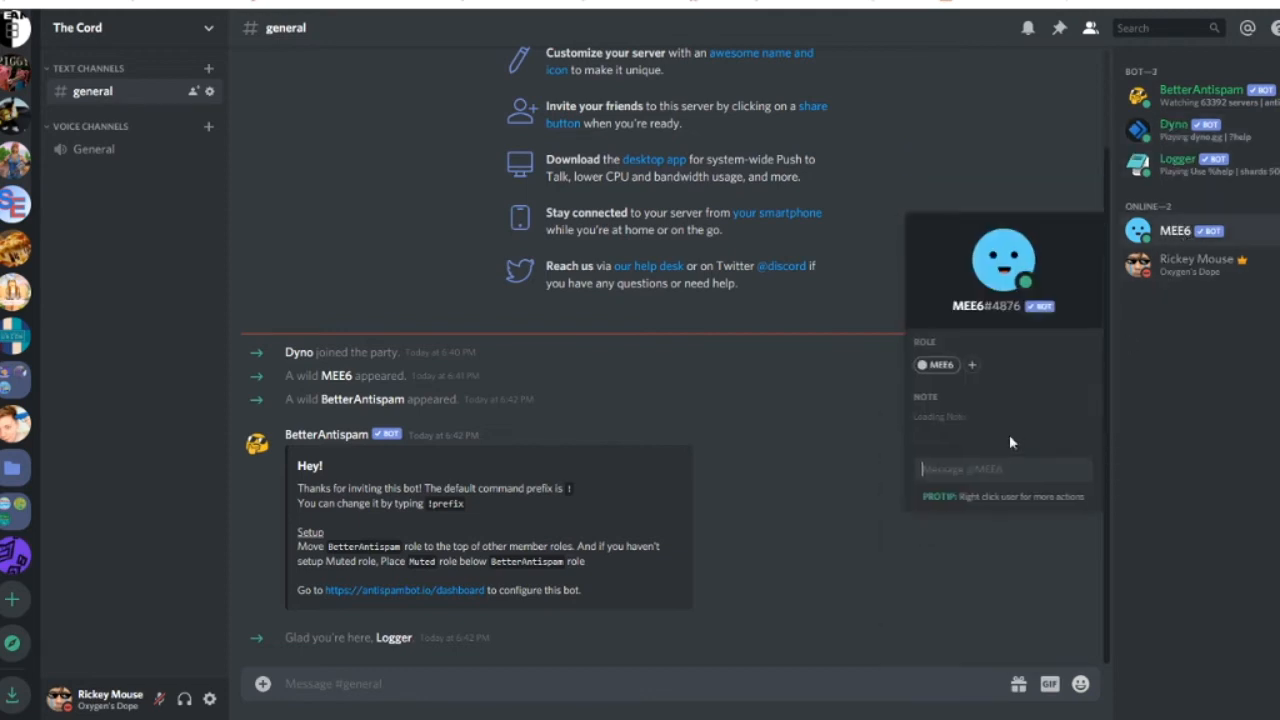
pyautogui.click(977, 366)
pyautogui.click(960, 514)
# Assign the Founder role to the server owner and close the profile card
pyautogui.click(1192, 262)
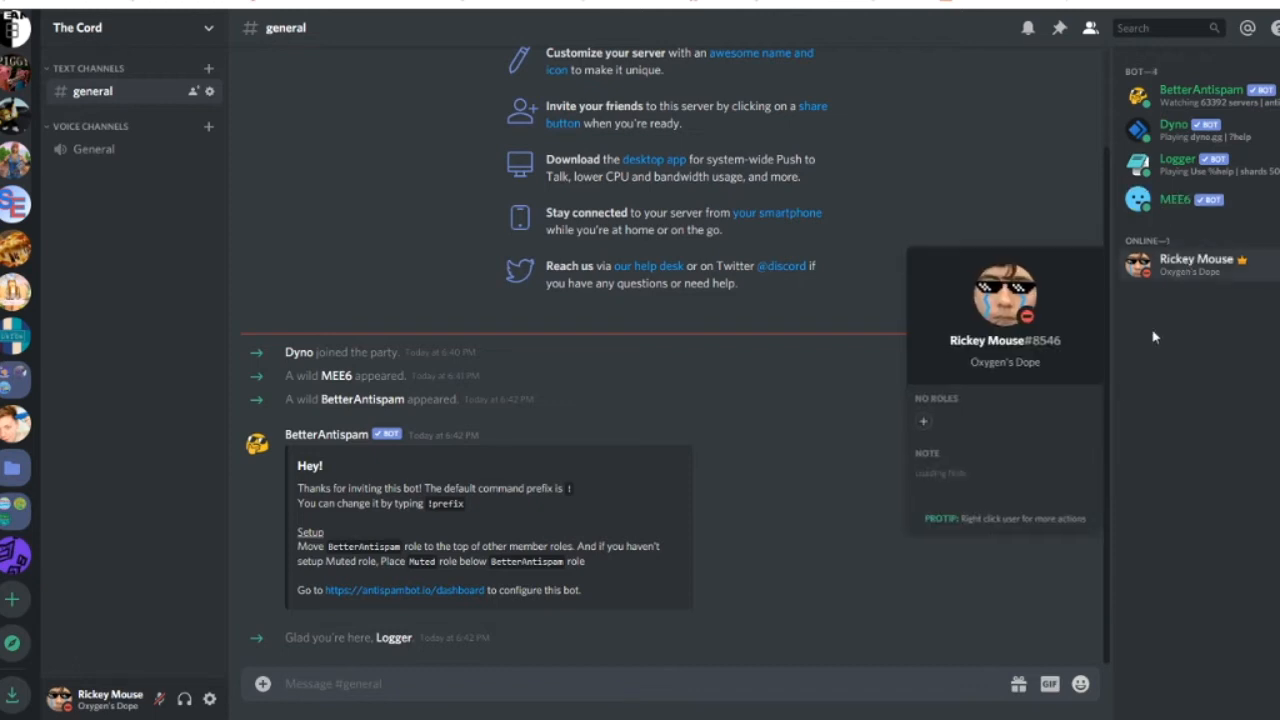
pyautogui.click(926, 420)
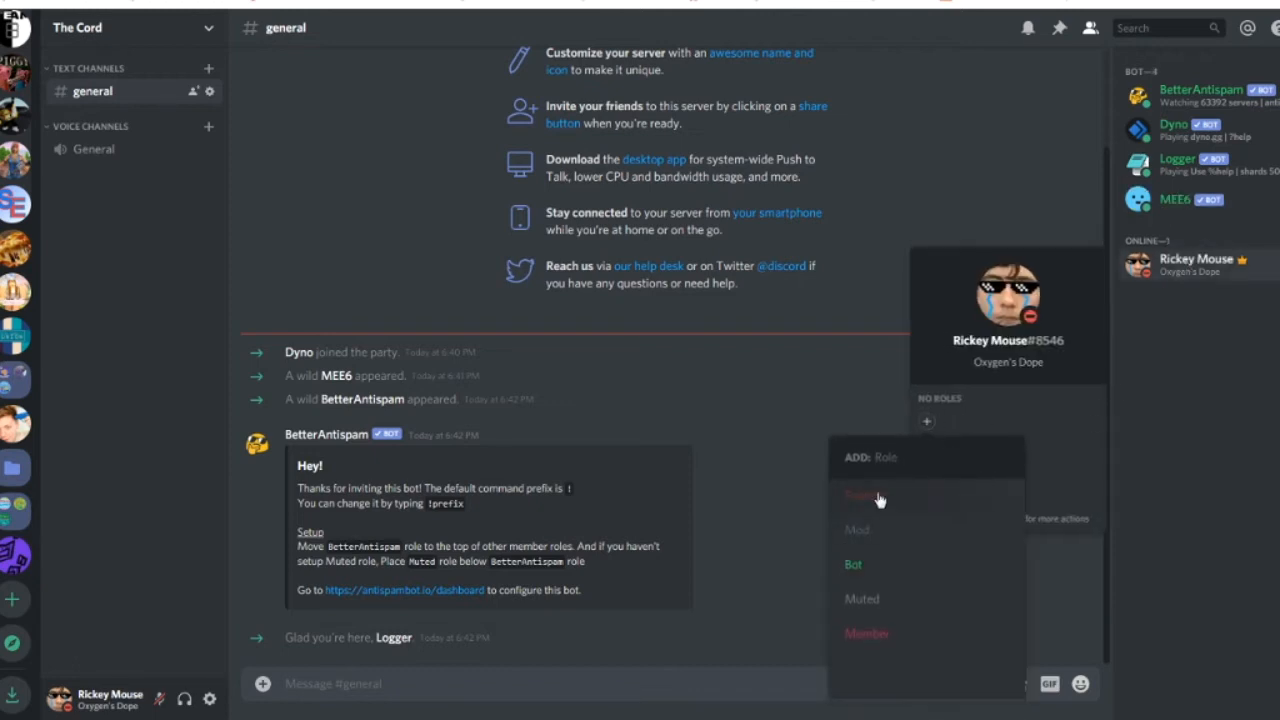
pyautogui.press('Escape')
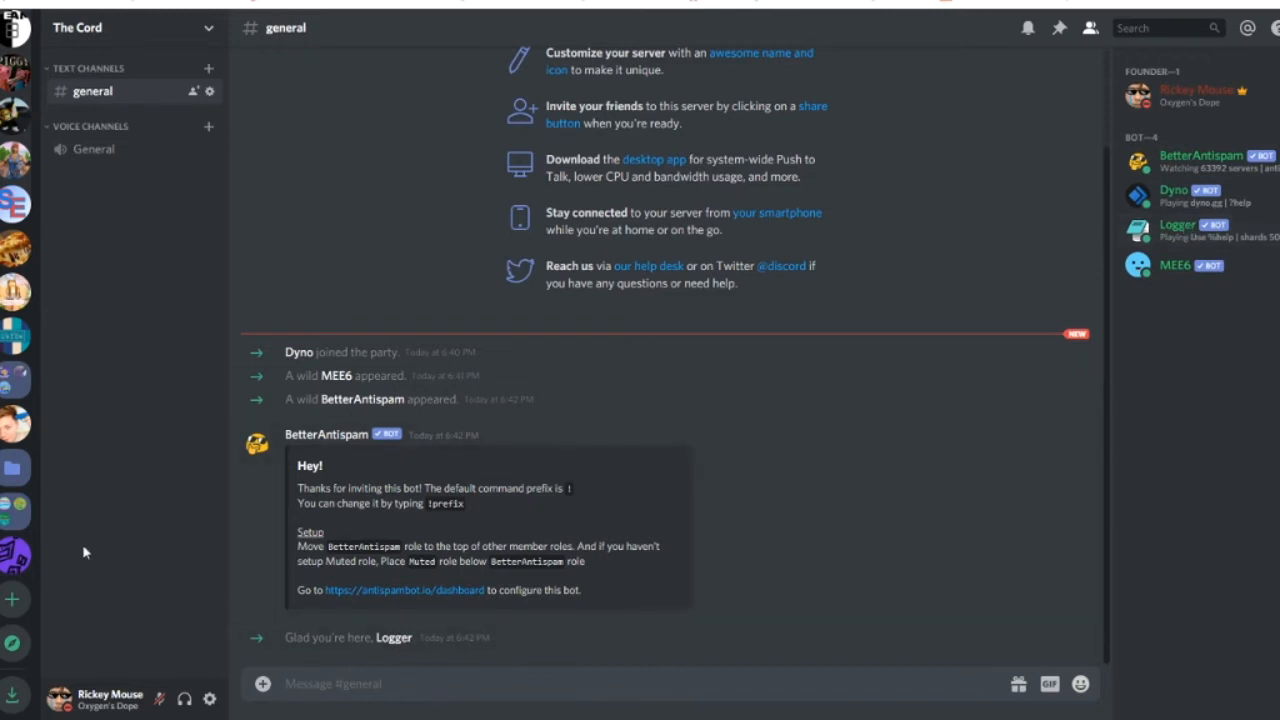
# Create a non-private channel category named Bot Moderation in The Cord server
pyautogui.click(208, 27)
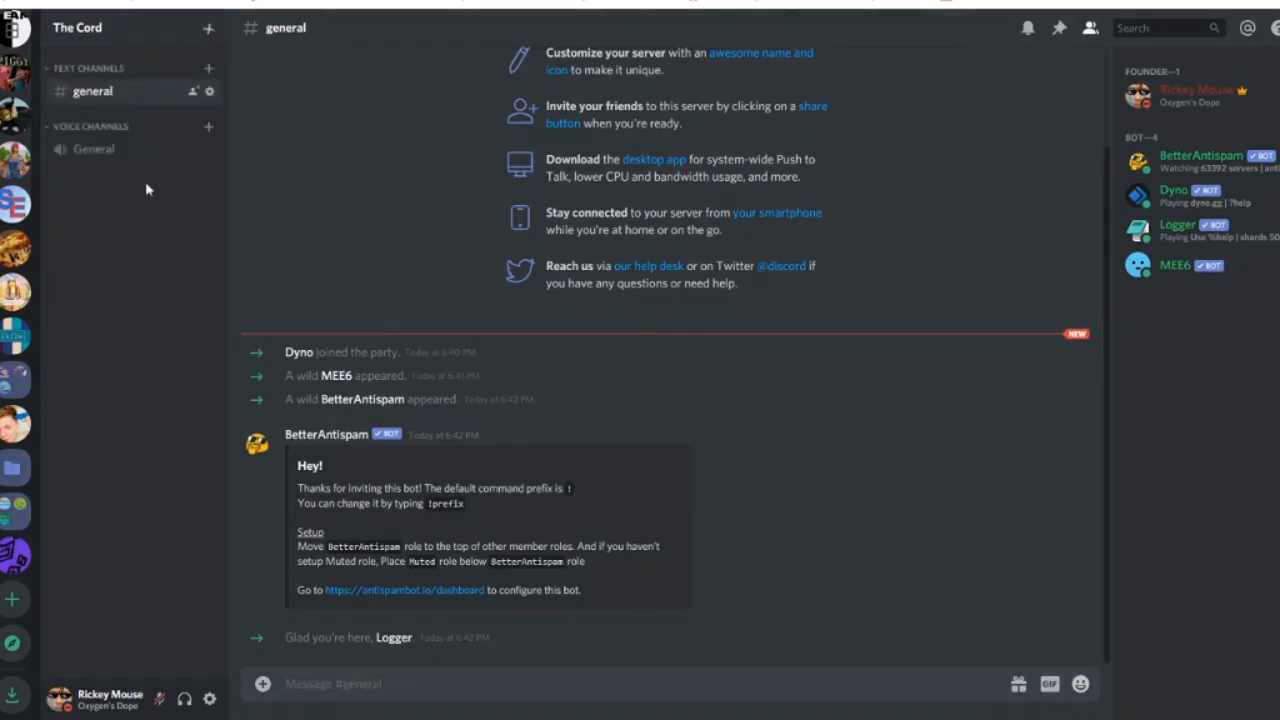
pyautogui.click(146, 186)
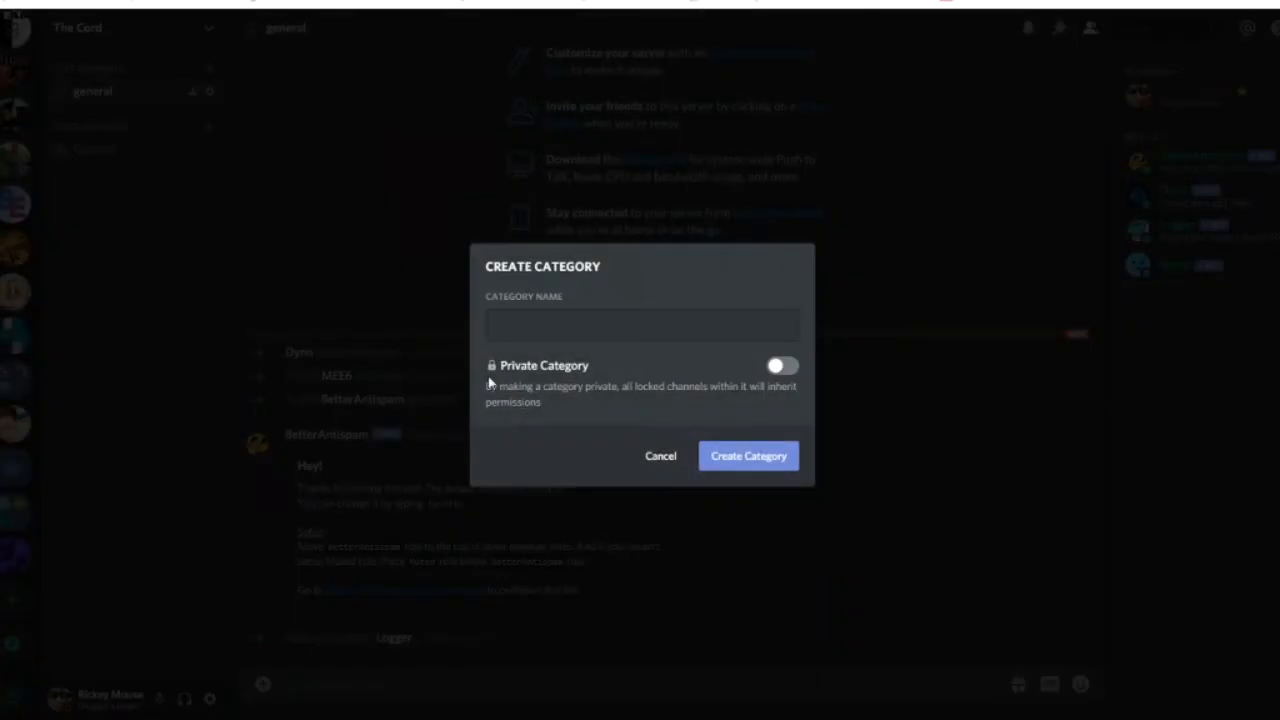
pyautogui.click(531, 321)
pyautogui.write('bot')
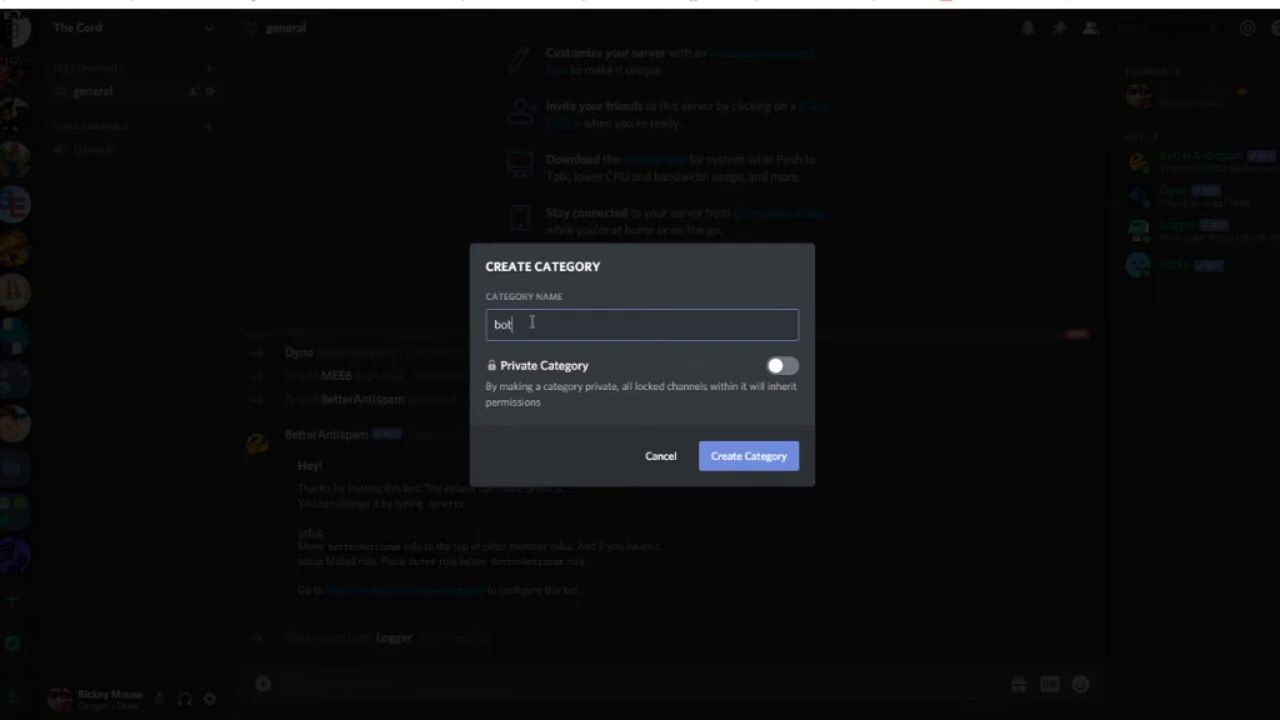
pyautogui.write('Bot Moderation')
pyautogui.click(760, 458)
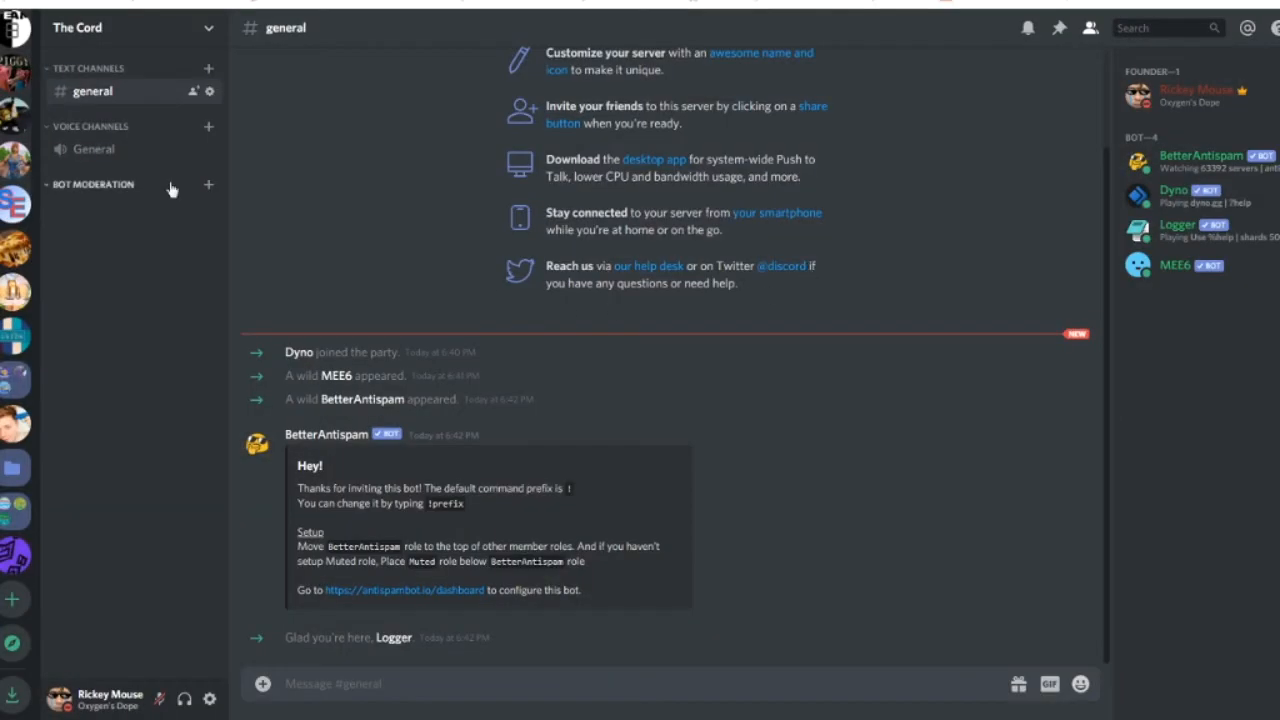
# Create a text channel named mee6-log in the Bot Moderation category
pyautogui.click(208, 185)
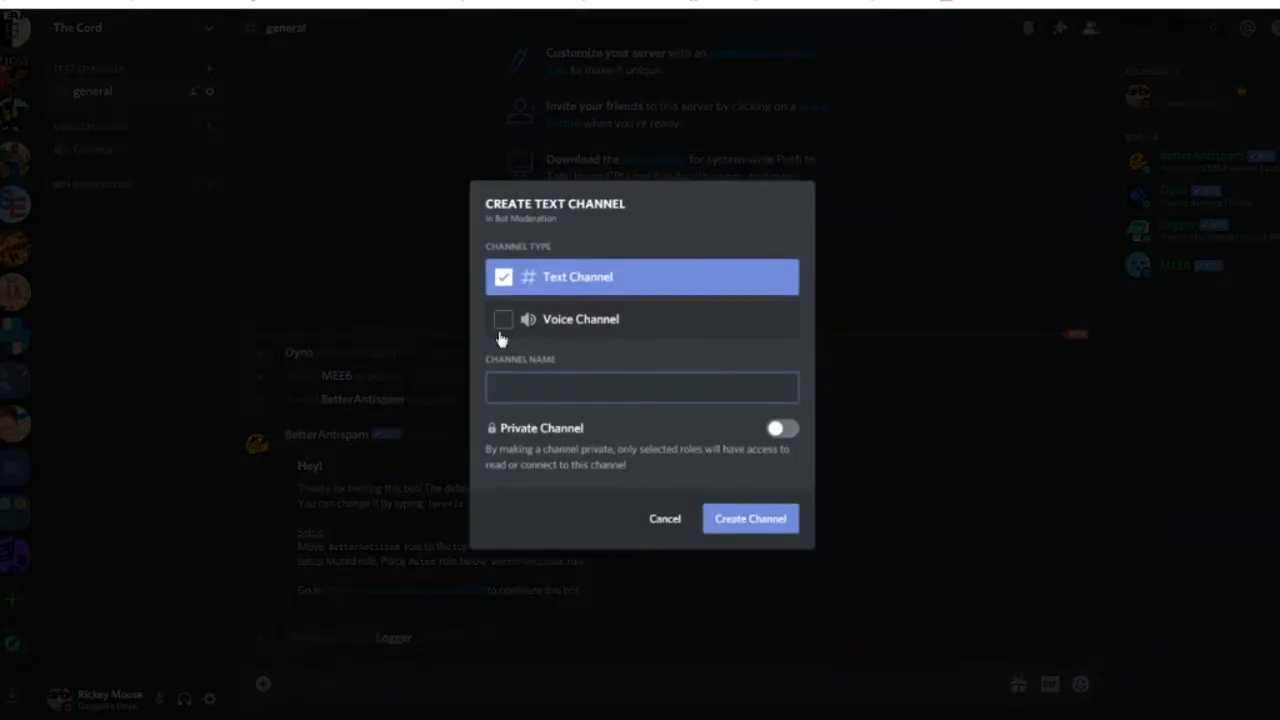
pyautogui.write('mee65')
pyautogui.click(757, 529)
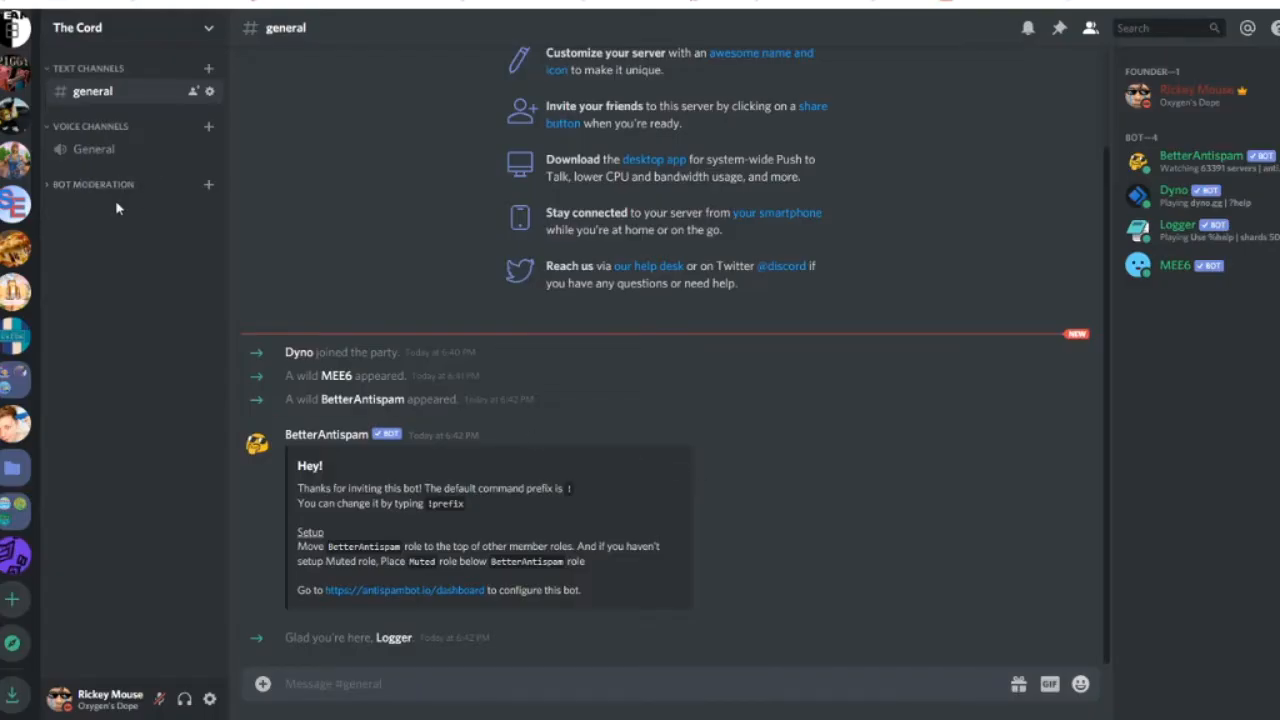
# Create a text channel named logger-log in the Bot Moderation category
pyautogui.click(213, 193)
pyautogui.write('logs')
pyautogui.press('BackSpace')
pyautogui.press('BackSpace')
pyautogui.write('ogger-log')
pyautogui.click(749, 519)
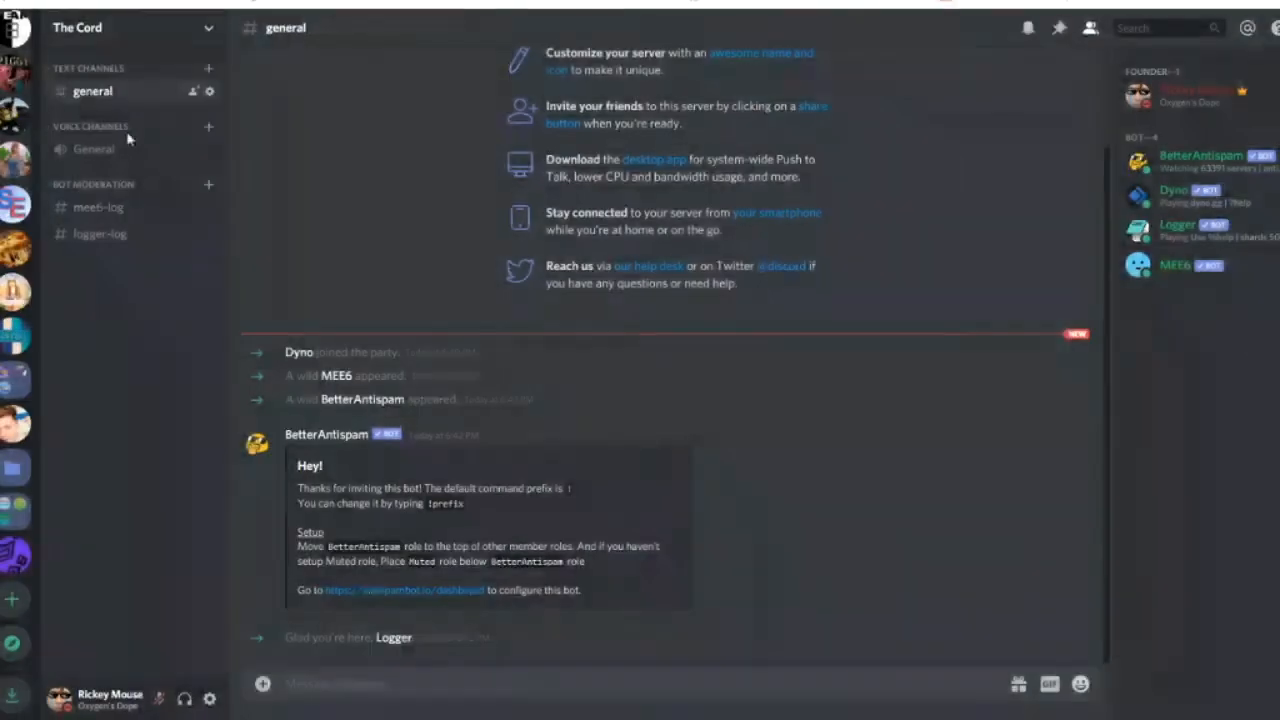
# Create a text channel named dyno-log in the Bot Moderation category
pyautogui.click(208, 184)
pyautogui.write('dyno-log')
pyautogui.press('Return')
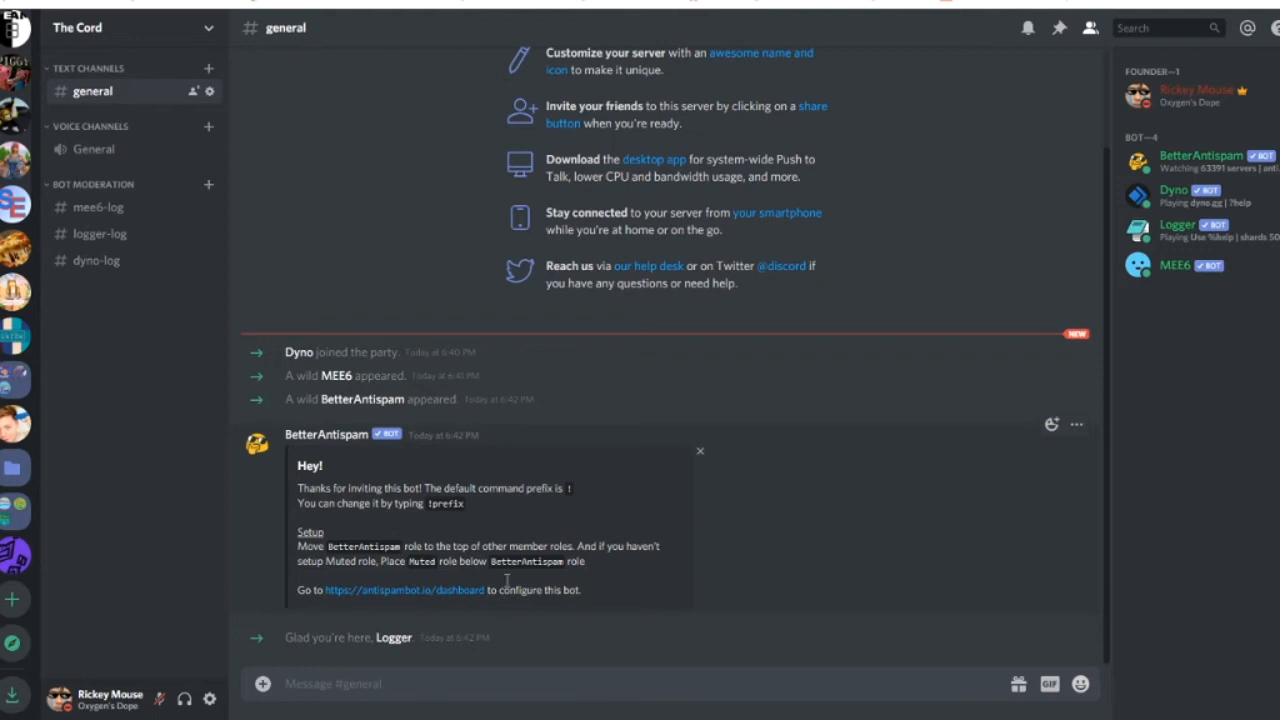
# Change BetterAntispam's command prefix to - by sending "!prefix -" in the general channel
pyautogui.moveTo(466, 505); pyautogui.dragTo(314, 489)
pyautogui.click(651, 691)
pyautogui.write('!prefix')
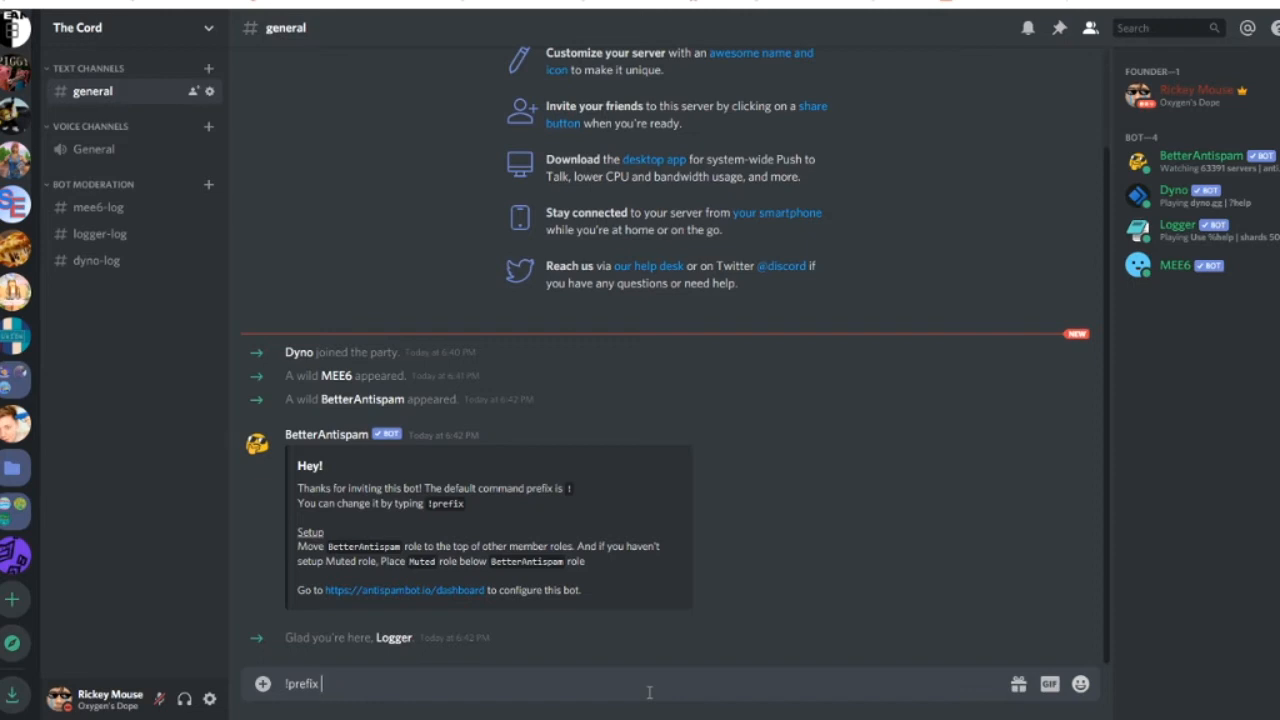
pyautogui.press('BackSpace')
pyautogui.press('BackSpace')
pyautogui.press('BackSpace')
pyautogui.write('-')
pyautogui.press('Return')
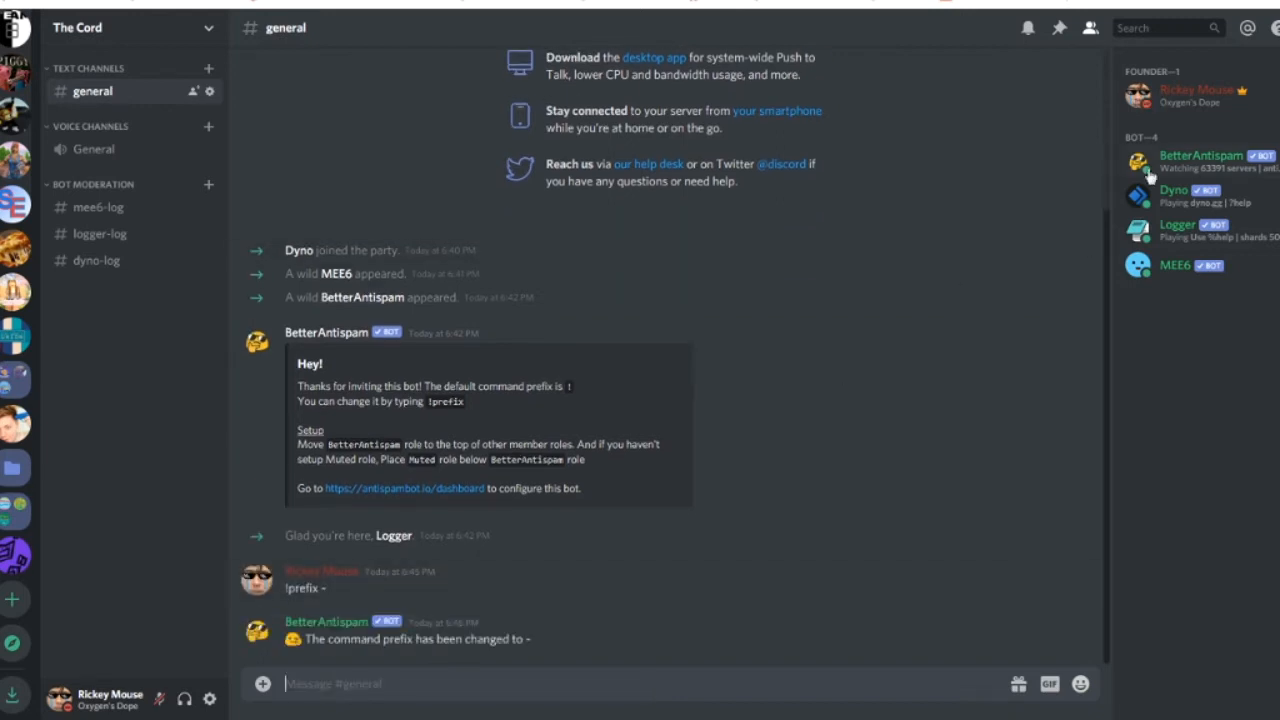
# Change the BetterAntispam bot's server nickname to "[-] BetterAnitspam"
pyautogui.rightClick(1188, 162)
pyautogui.click(1077, 388)
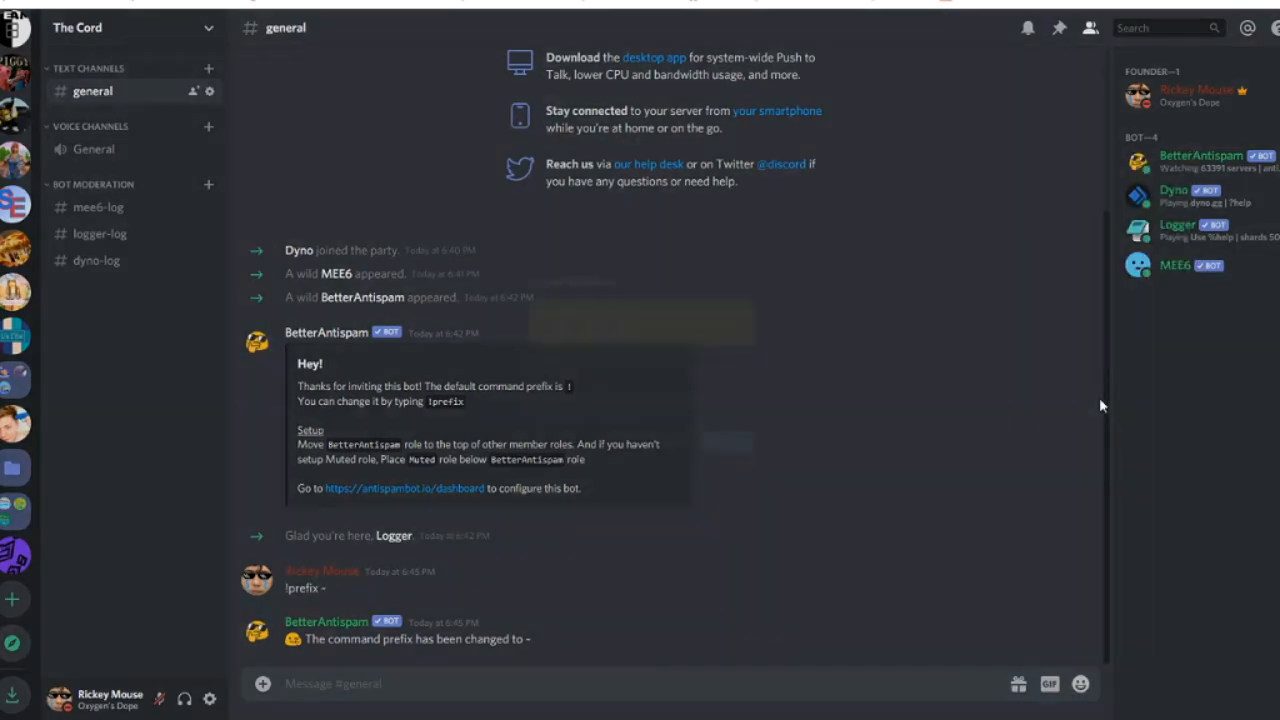
pyautogui.write('Bet')
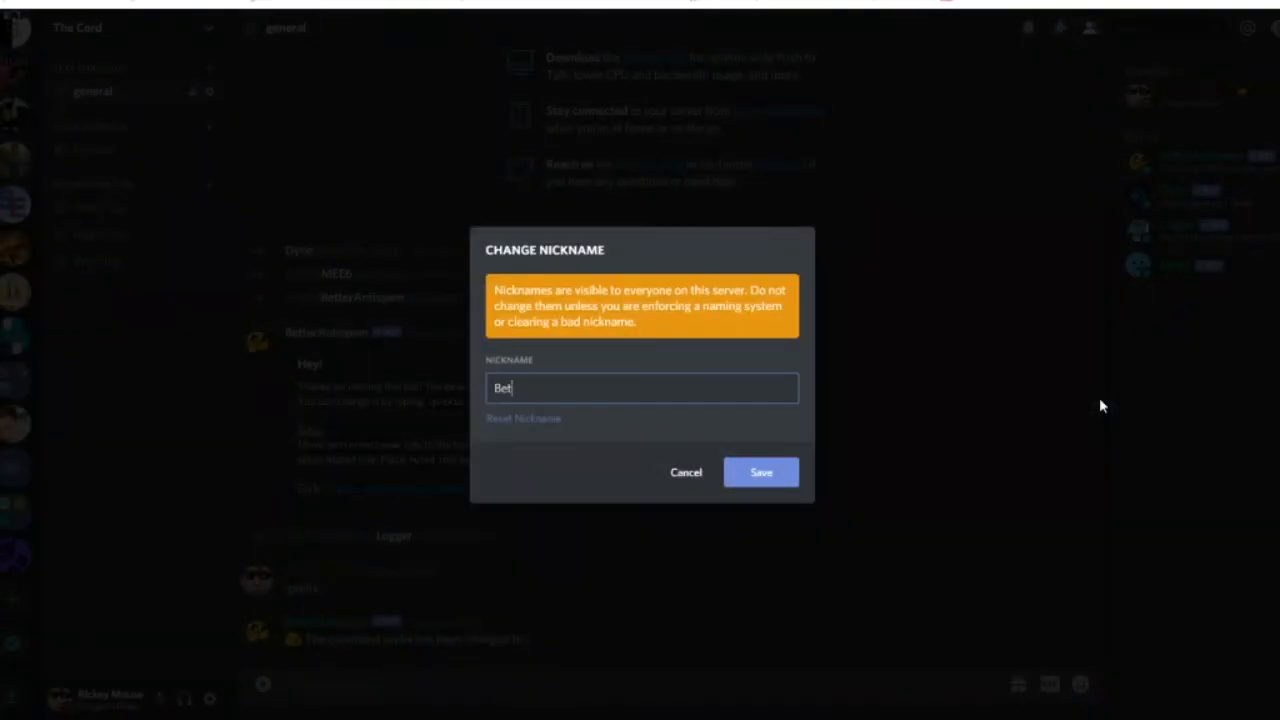
pyautogui.write('terAnitD')
pyautogui.write('[')
pyautogui.write('-')
pyautogui.write(']')
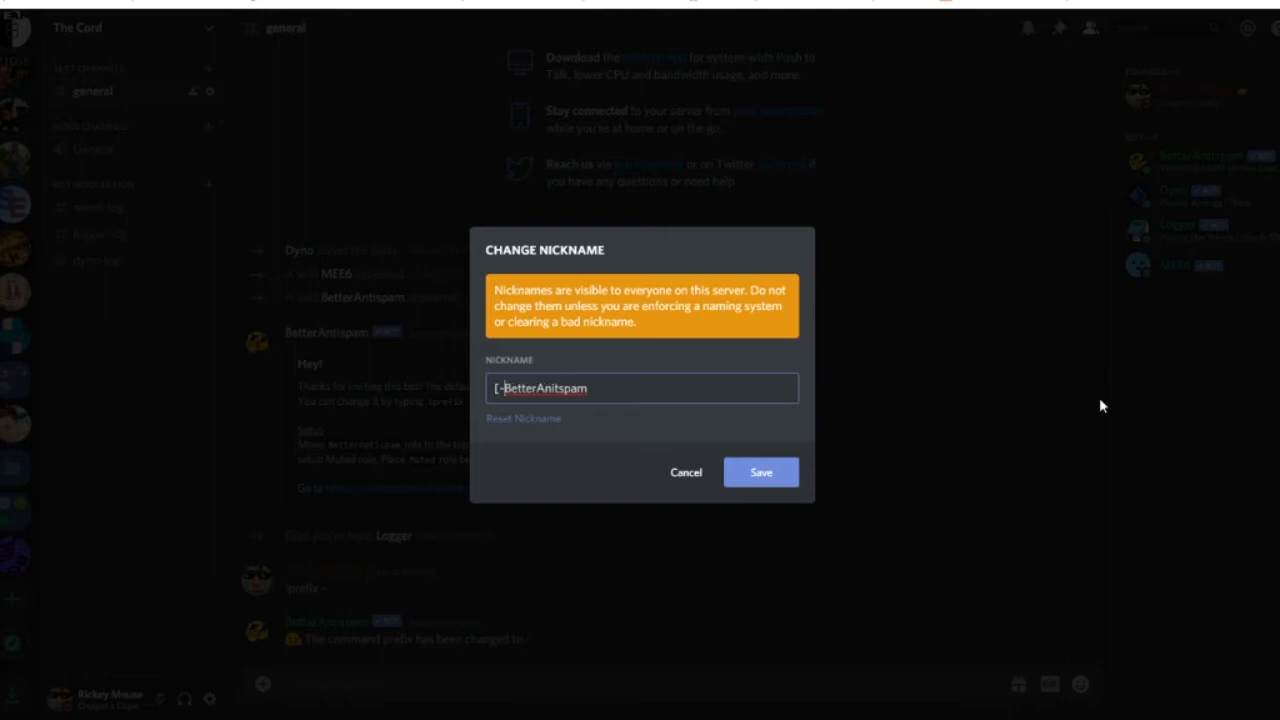
pyautogui.press('Return')
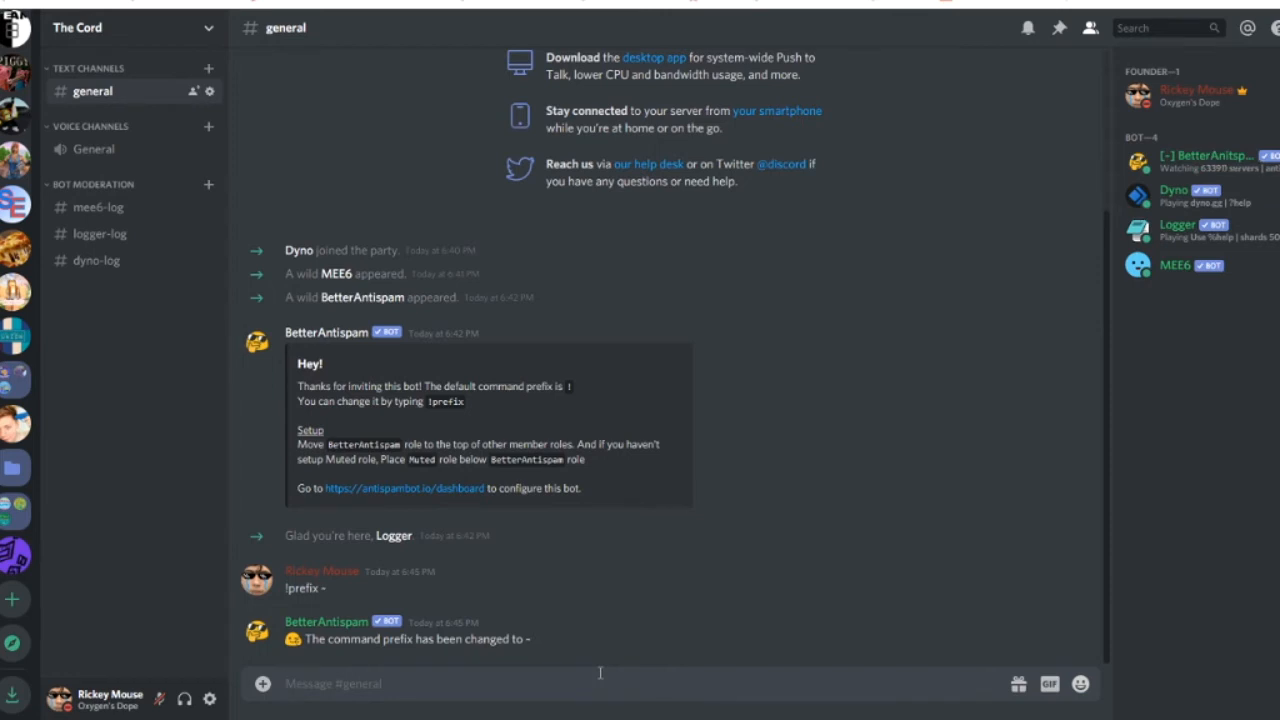
# Move the BetterAntispam role directly below Mod and above Bot in The Cord's role list, and save the order
pyautogui.click(600, 673)
pyautogui.click(111, 33)
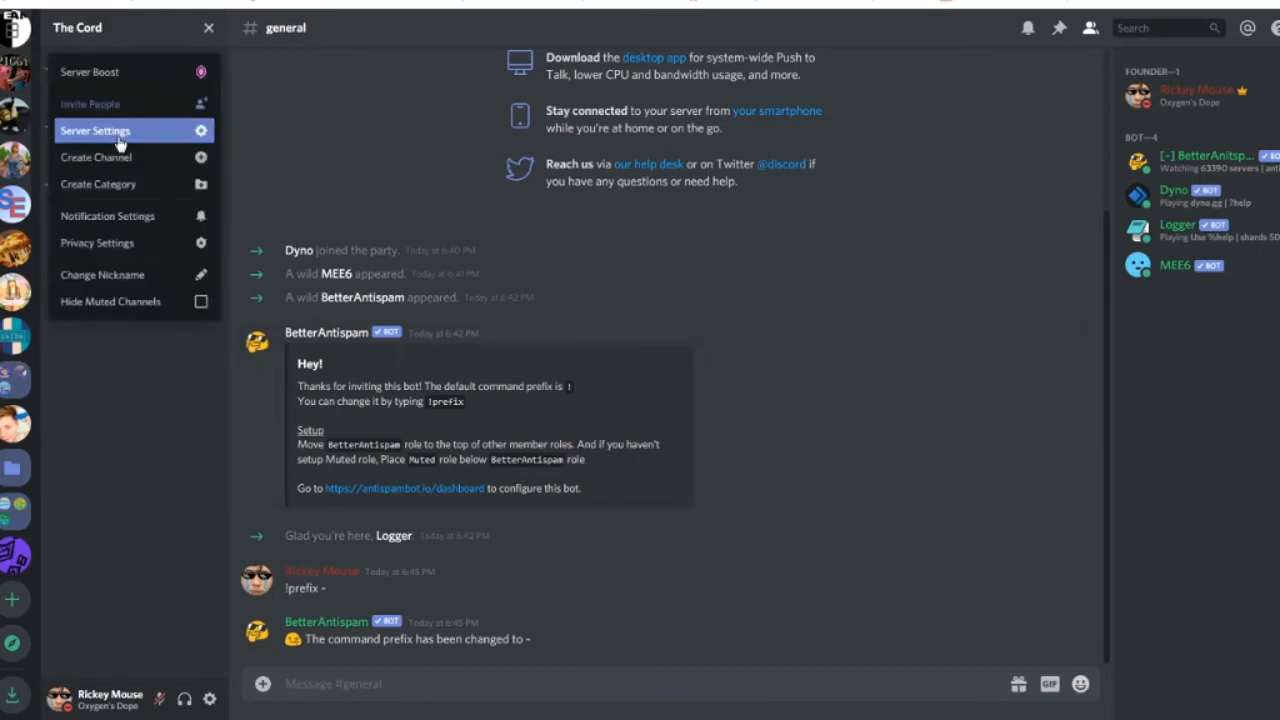
pyautogui.click(120, 130)
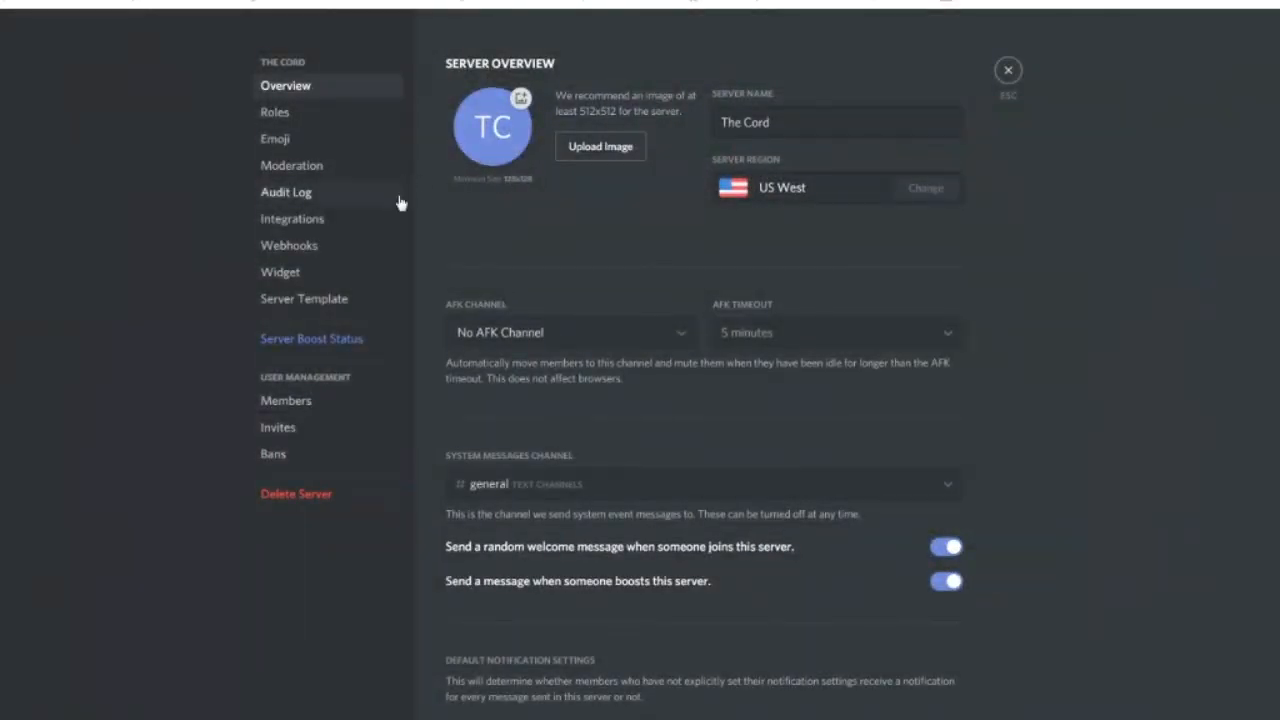
pyautogui.click(275, 112)
pyautogui.moveTo(478, 211); pyautogui.dragTo(473, 160)
pyautogui.click(931, 692)
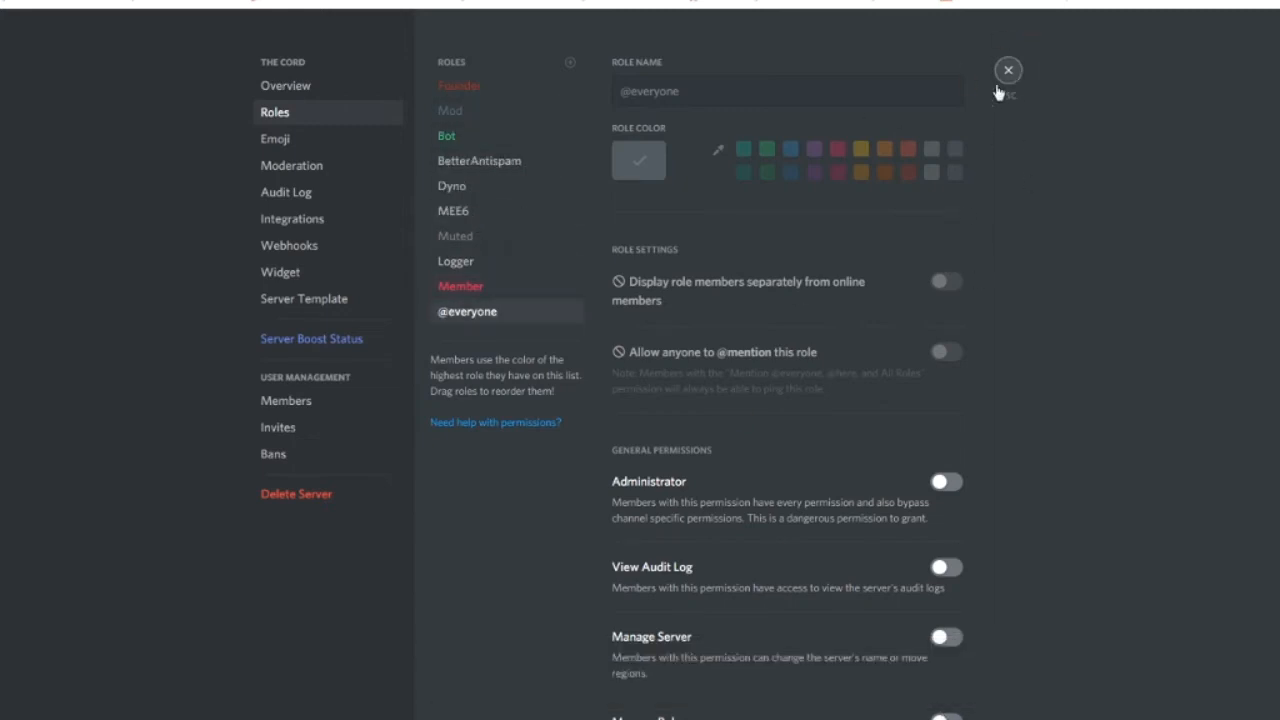
pyautogui.moveTo(490, 166); pyautogui.dragTo(483, 135)
pyautogui.click(925, 684)
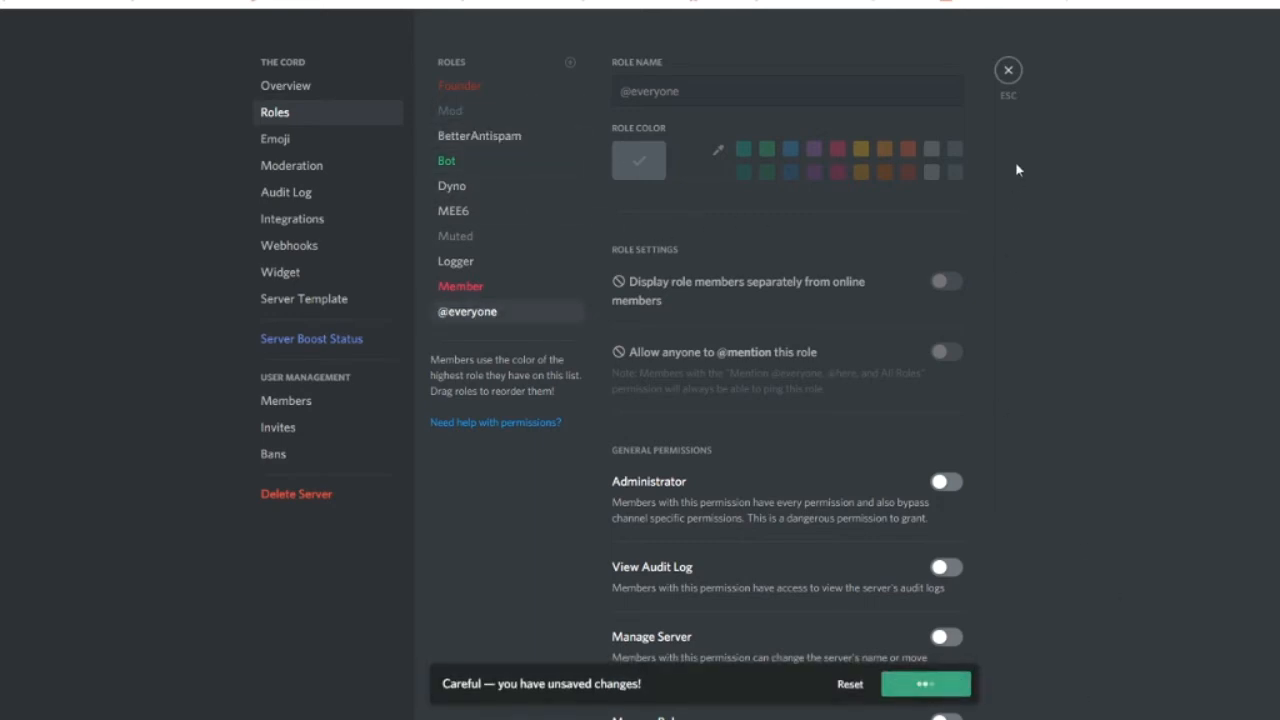
pyautogui.click(1008, 71)
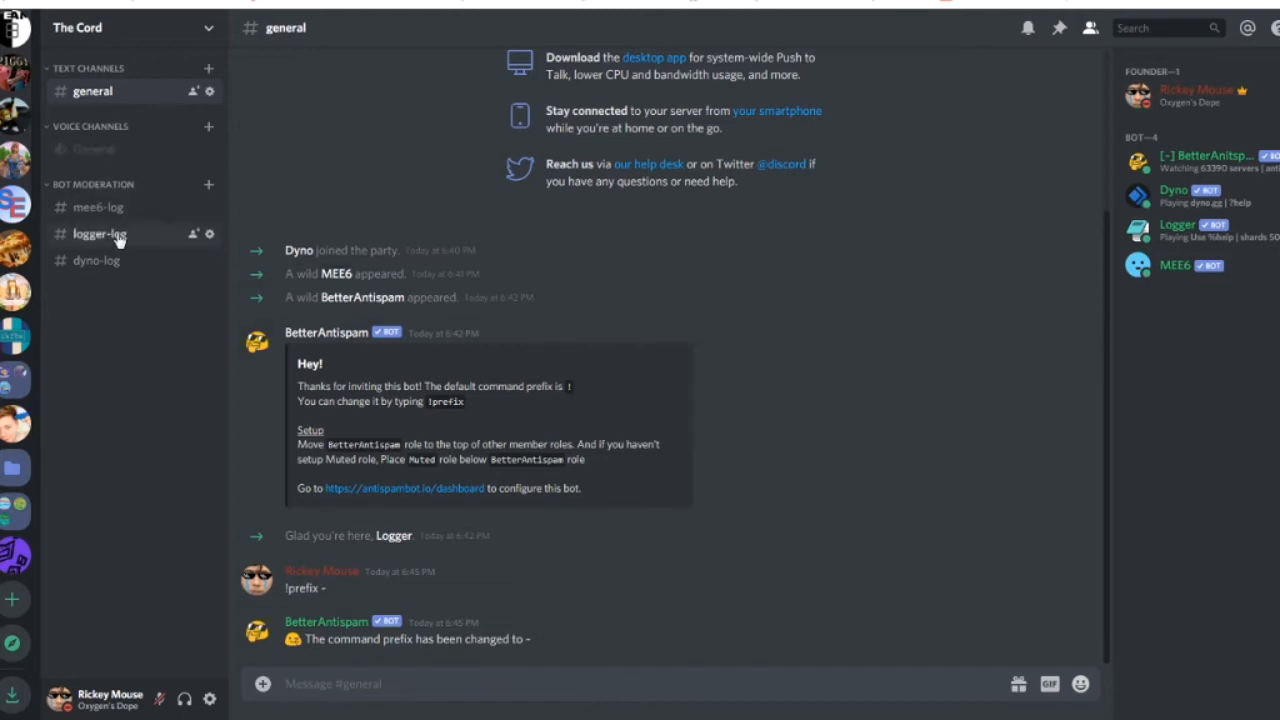
# Send "%log" in the logger-log channel
pyautogui.click(96, 260)
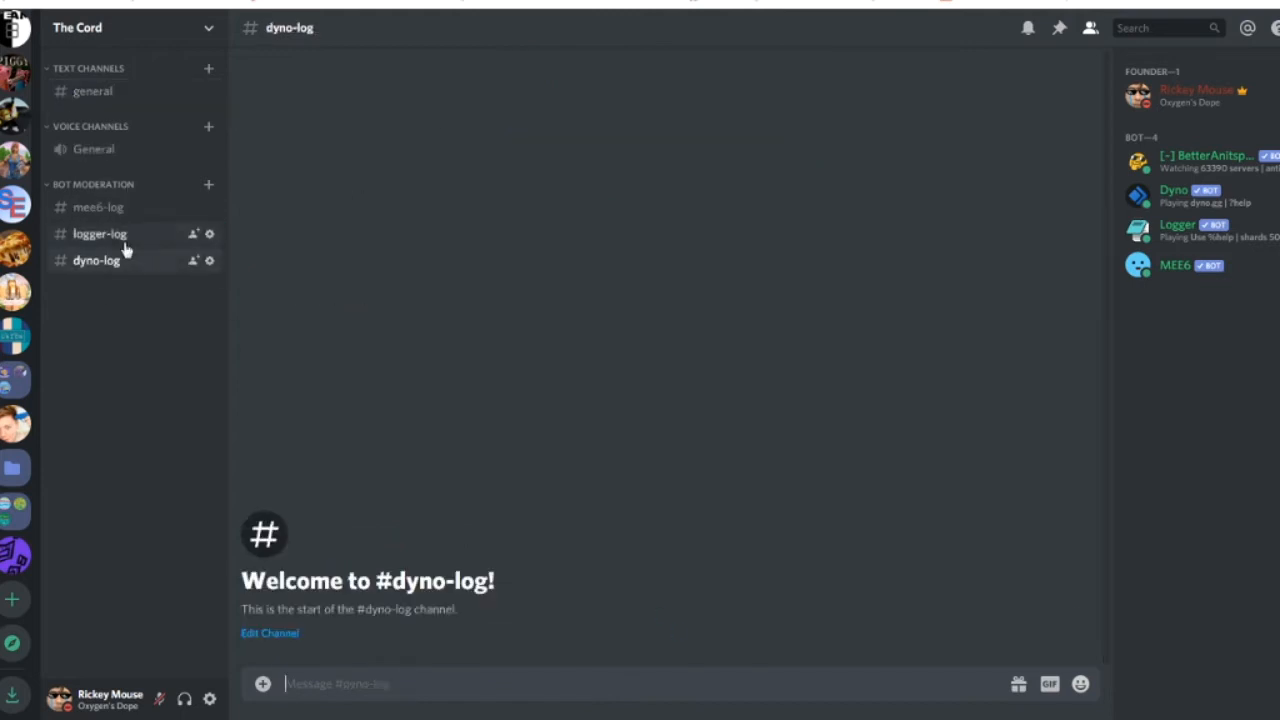
pyautogui.click(110, 236)
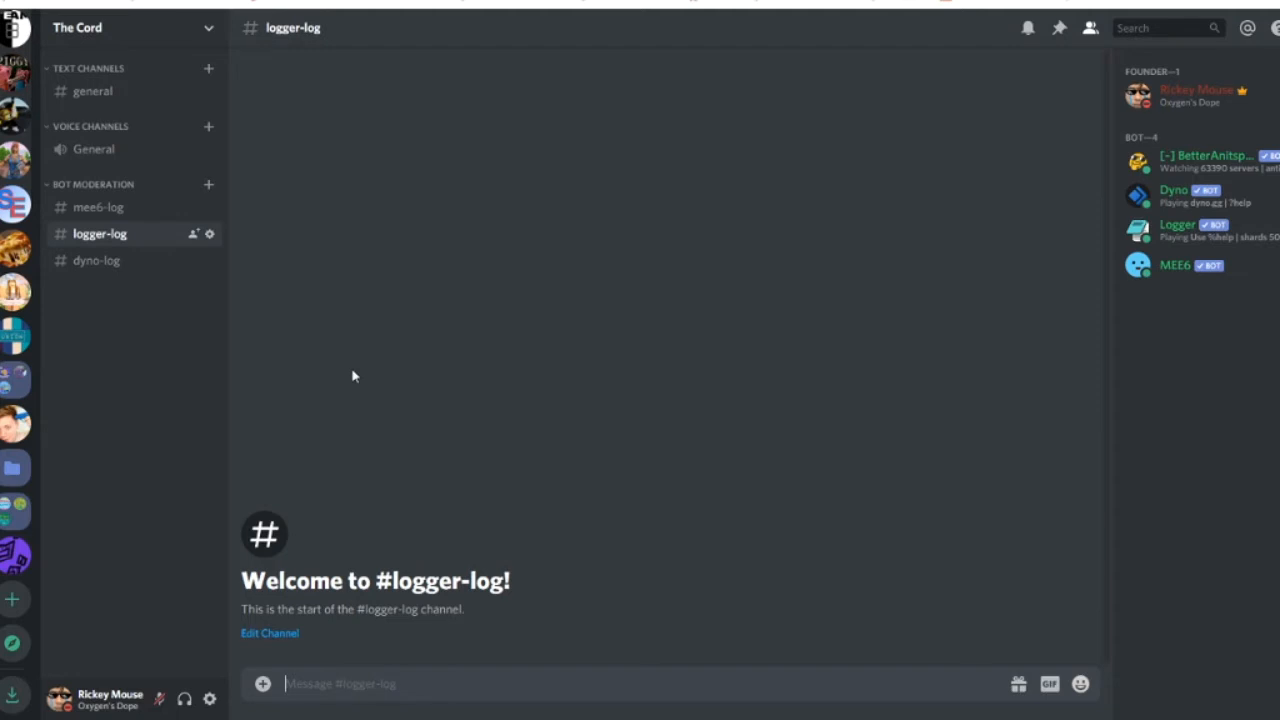
pyautogui.write('%log')
pyautogui.press('Return')
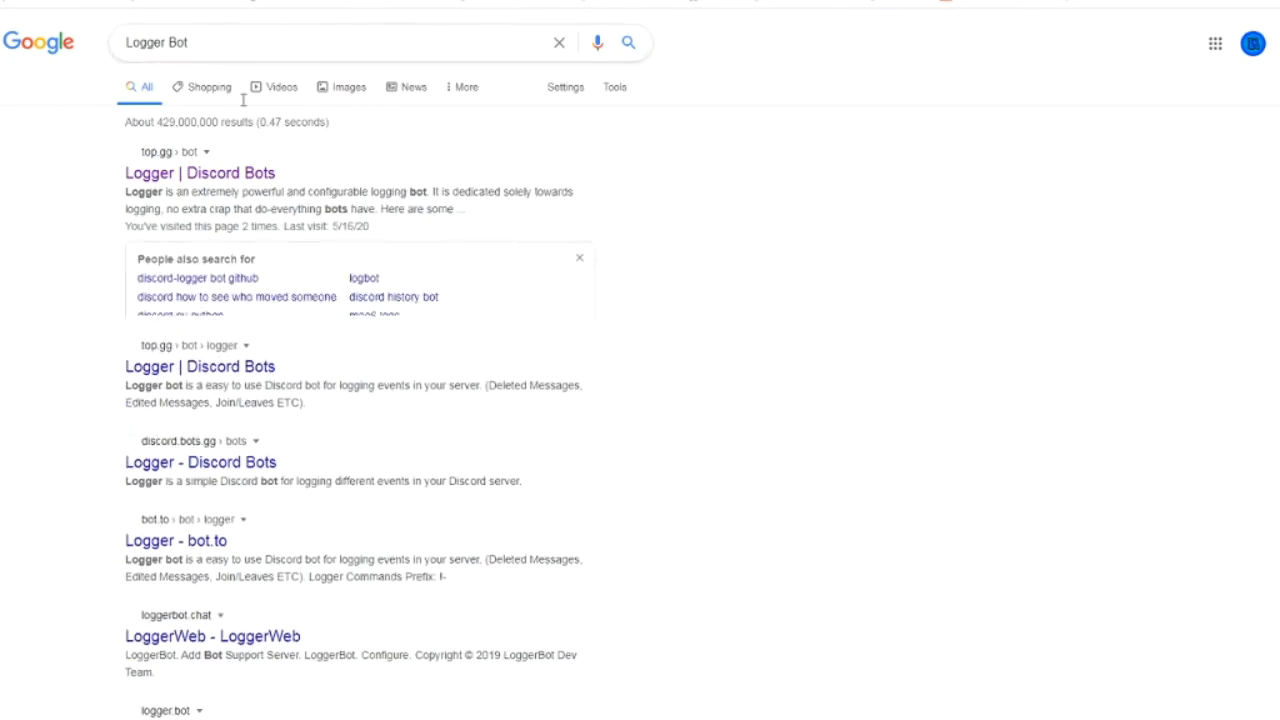
# Open the Logger Dashboard from the Logger Bot search results and check its server selector for The Cord
pyautogui.scroll(-1, 237, 403)
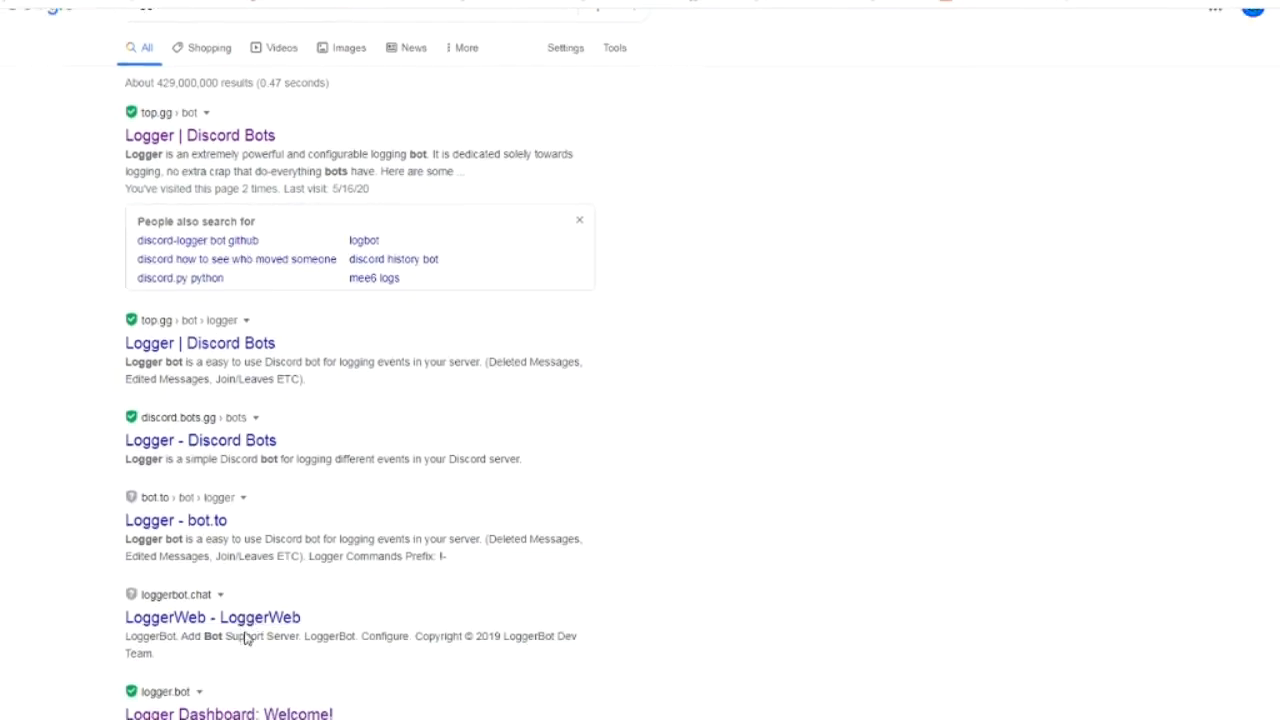
pyautogui.scroll(-1, 240, 618)
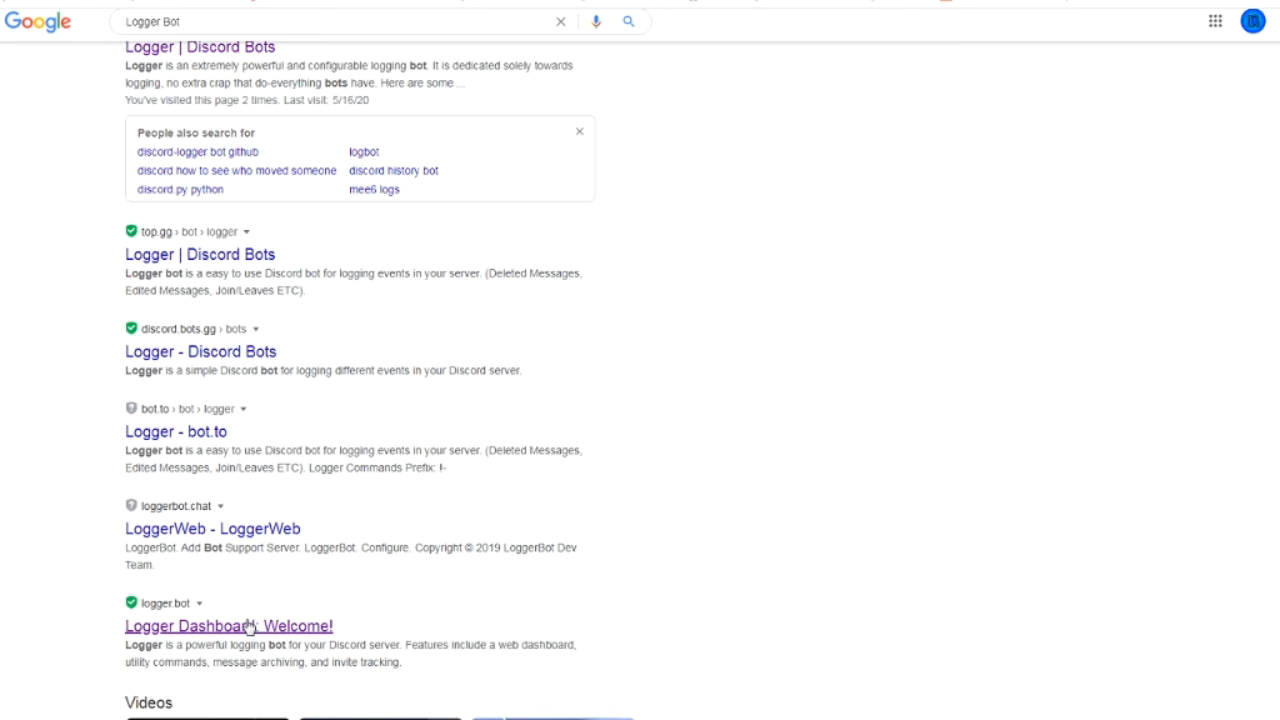
pyautogui.click(250, 626)
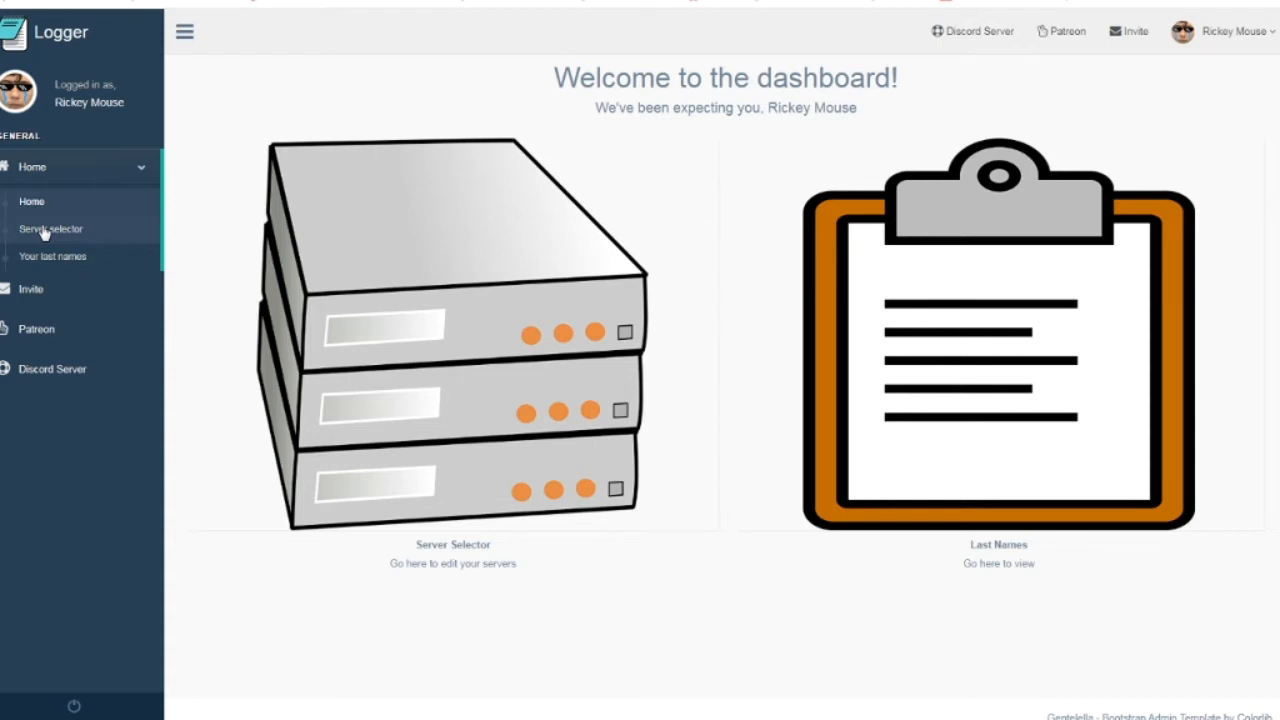
pyautogui.click(44, 233)
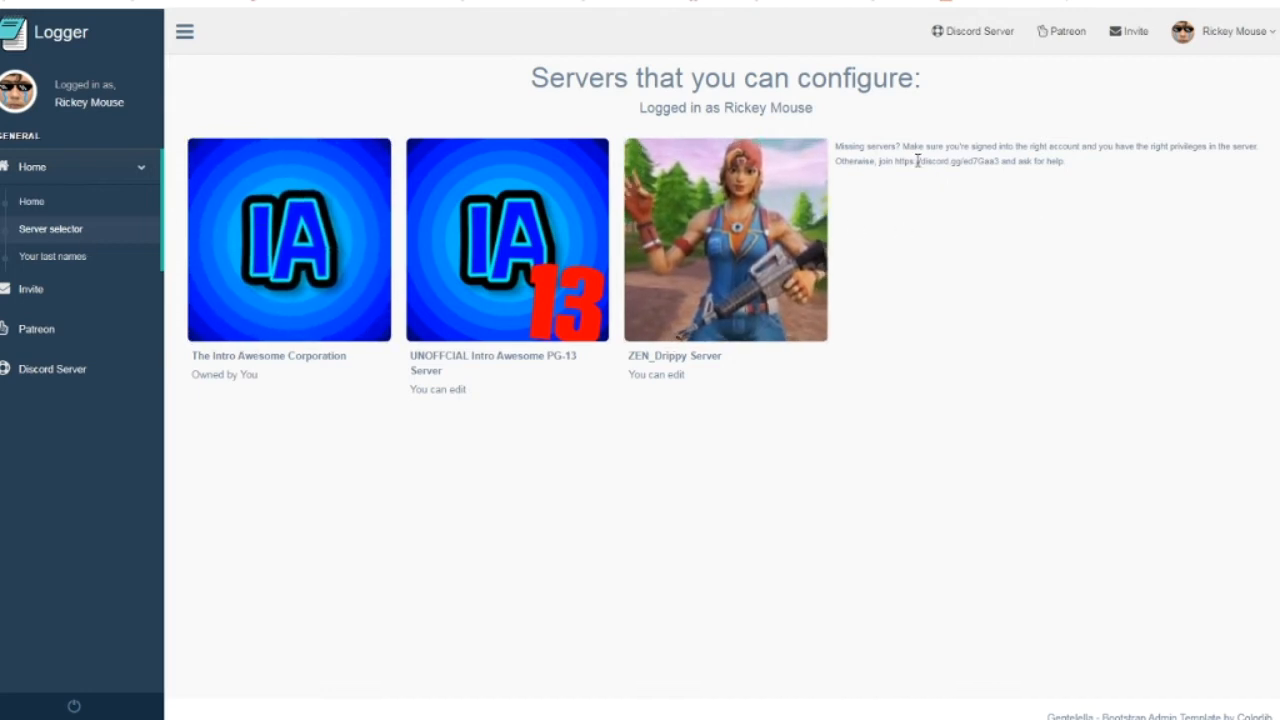
pyautogui.moveTo(1075, 165); pyautogui.dragTo(966, 180)
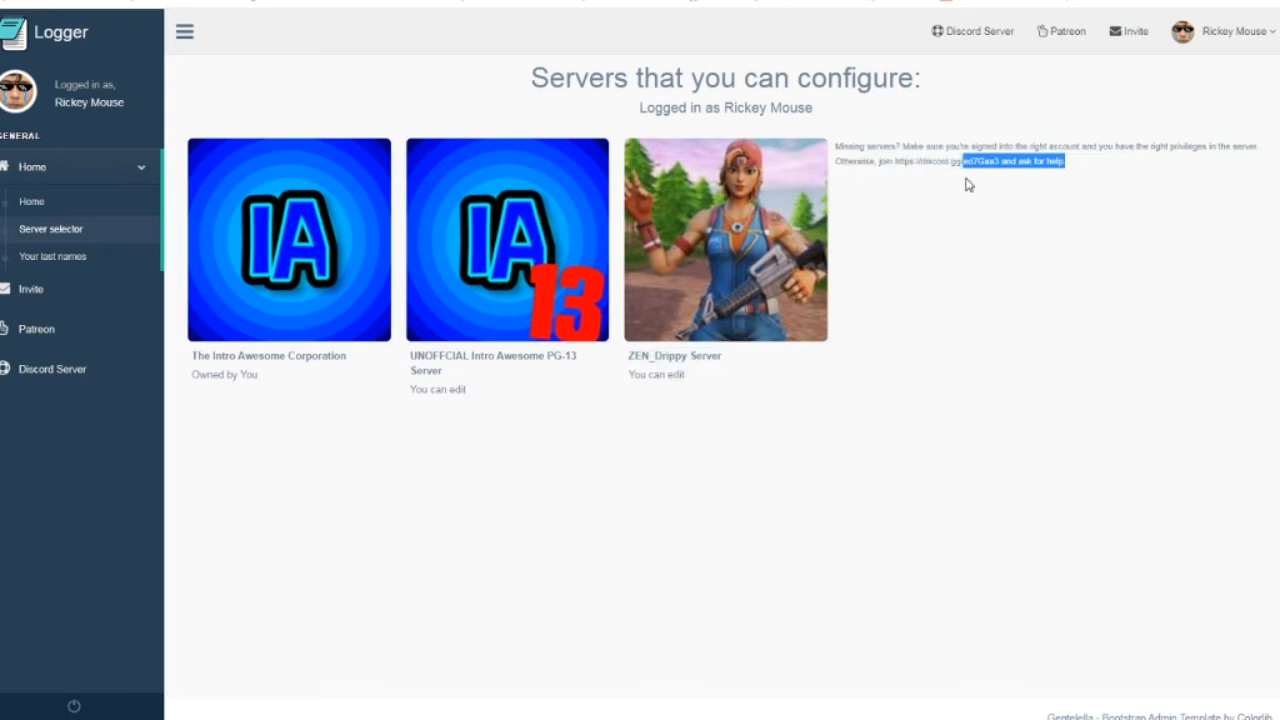
pyautogui.click(966, 180)
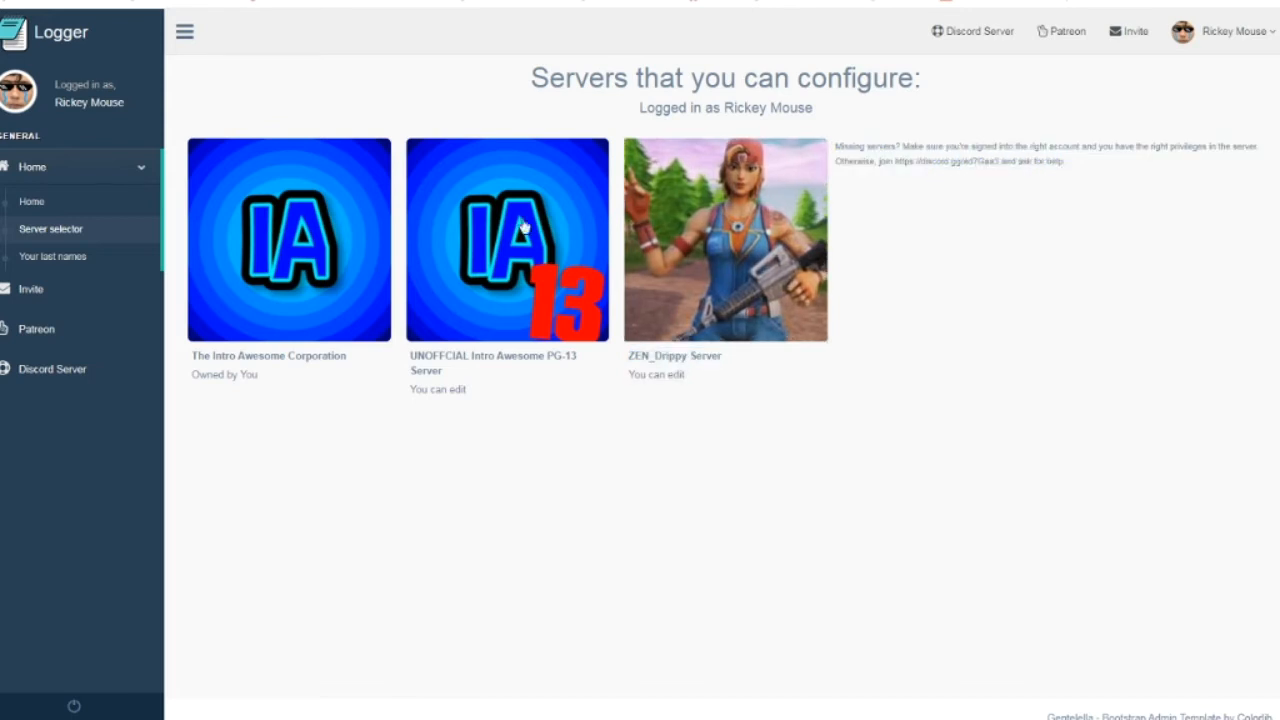
pyautogui.click(56, 240)
pyautogui.moveTo(1072, 179); pyautogui.dragTo(826, 138)
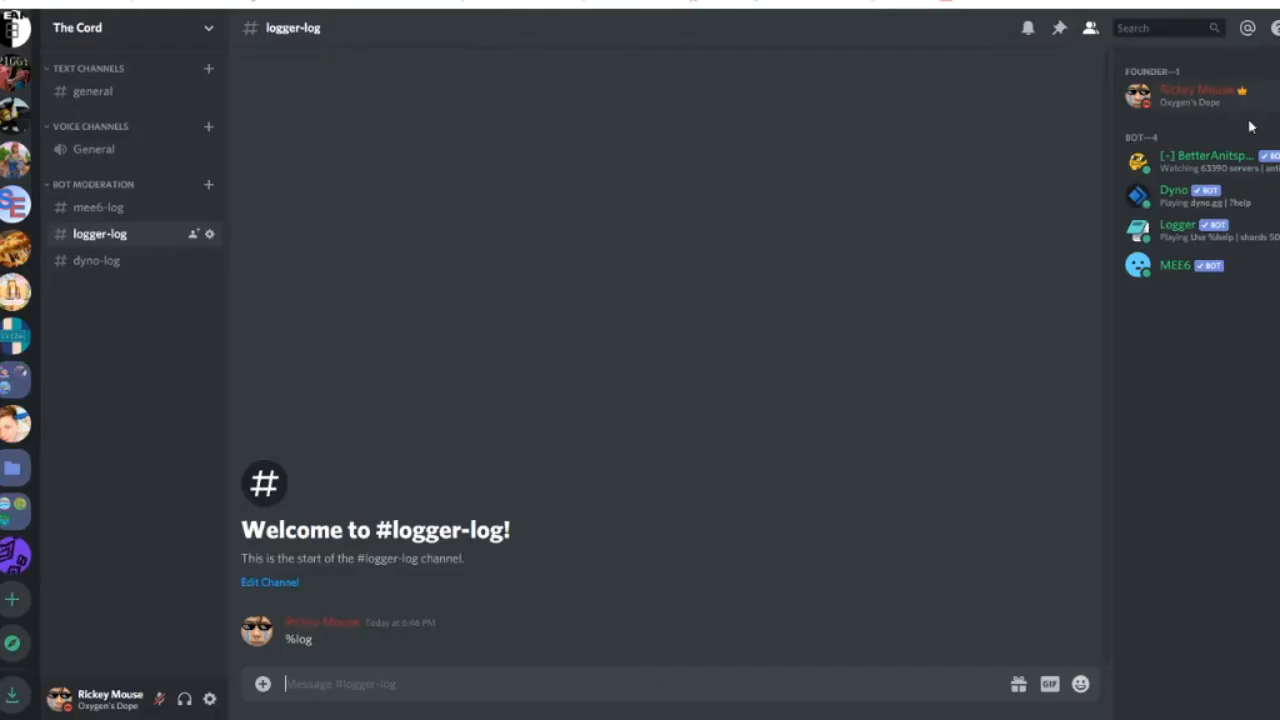
pyautogui.click(1205, 240)
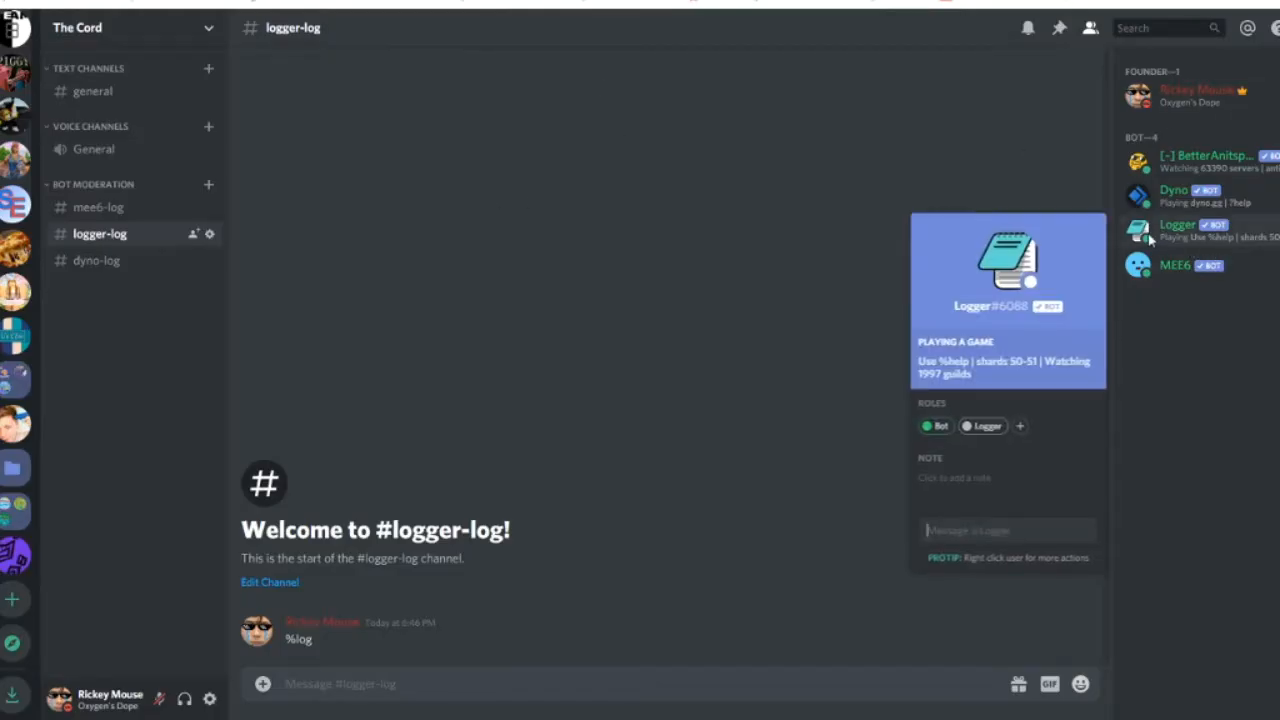
pyautogui.click(768, 671)
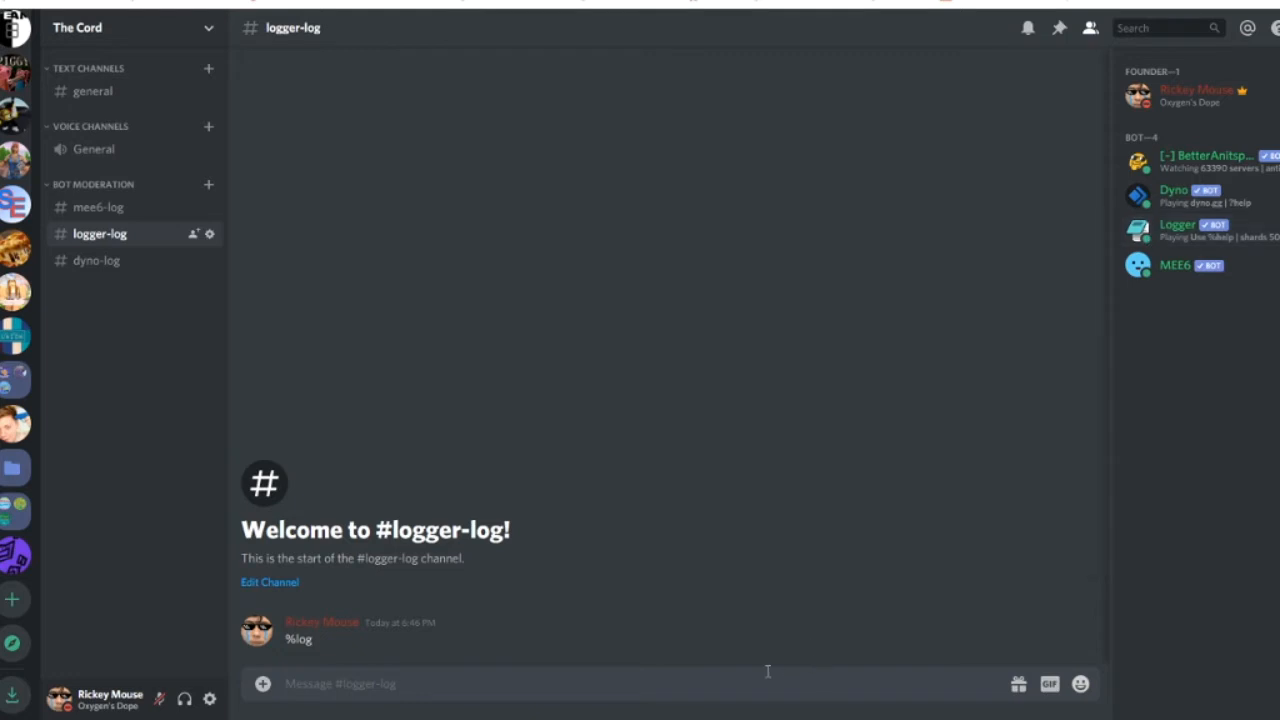
pyautogui.write('5hd')
pyautogui.press('BackSpace')
pyautogui.press('BackSpace')
pyautogui.press('BackSpace')
pyautogui.write('%')
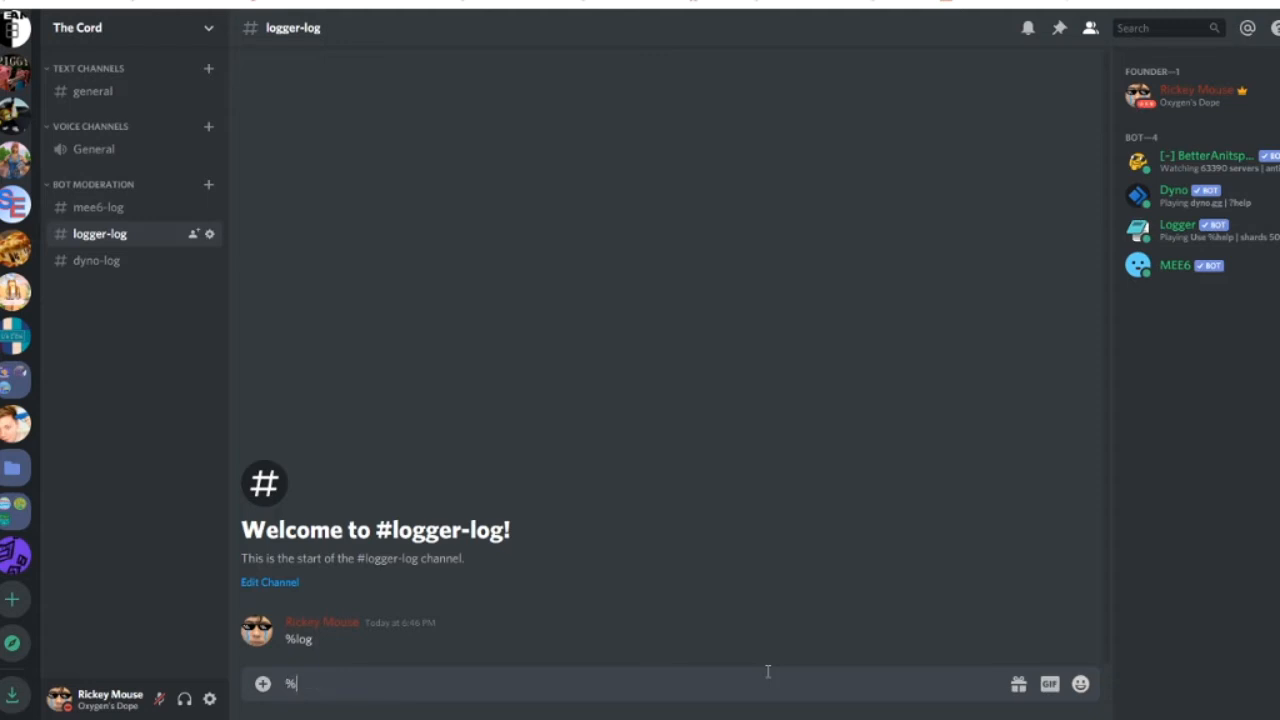
pyautogui.write('help')
pyautogui.press('Return')
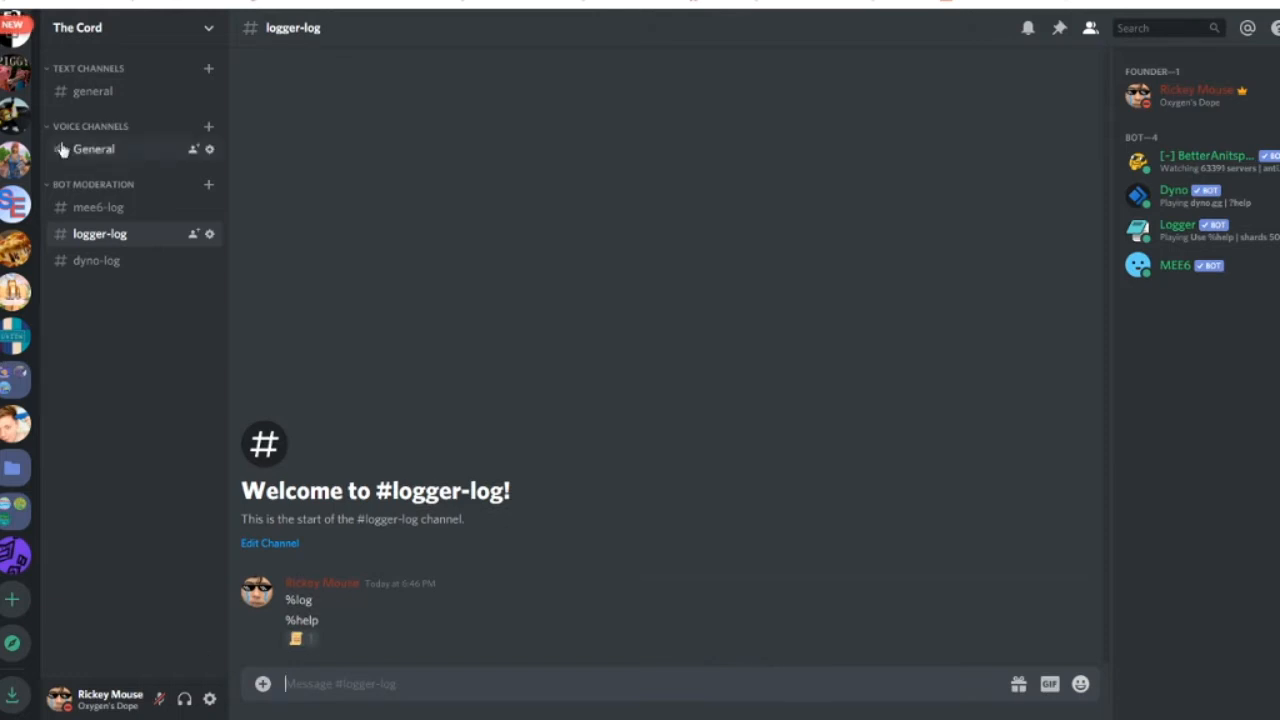
# Open Logger's direct message with the command list and copy the command name setchannel
pyautogui.scroll(5, 22, 300)
pyautogui.click(14, 80)
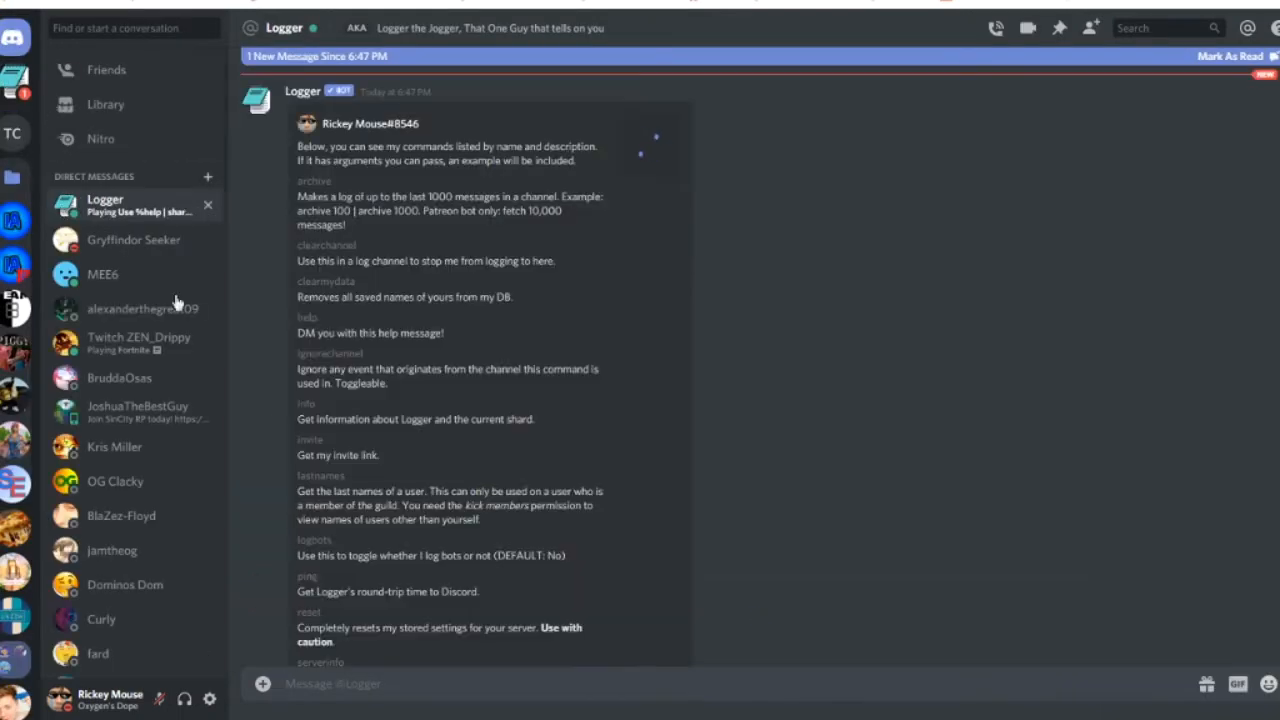
pyautogui.scroll(-1, 450, 522)
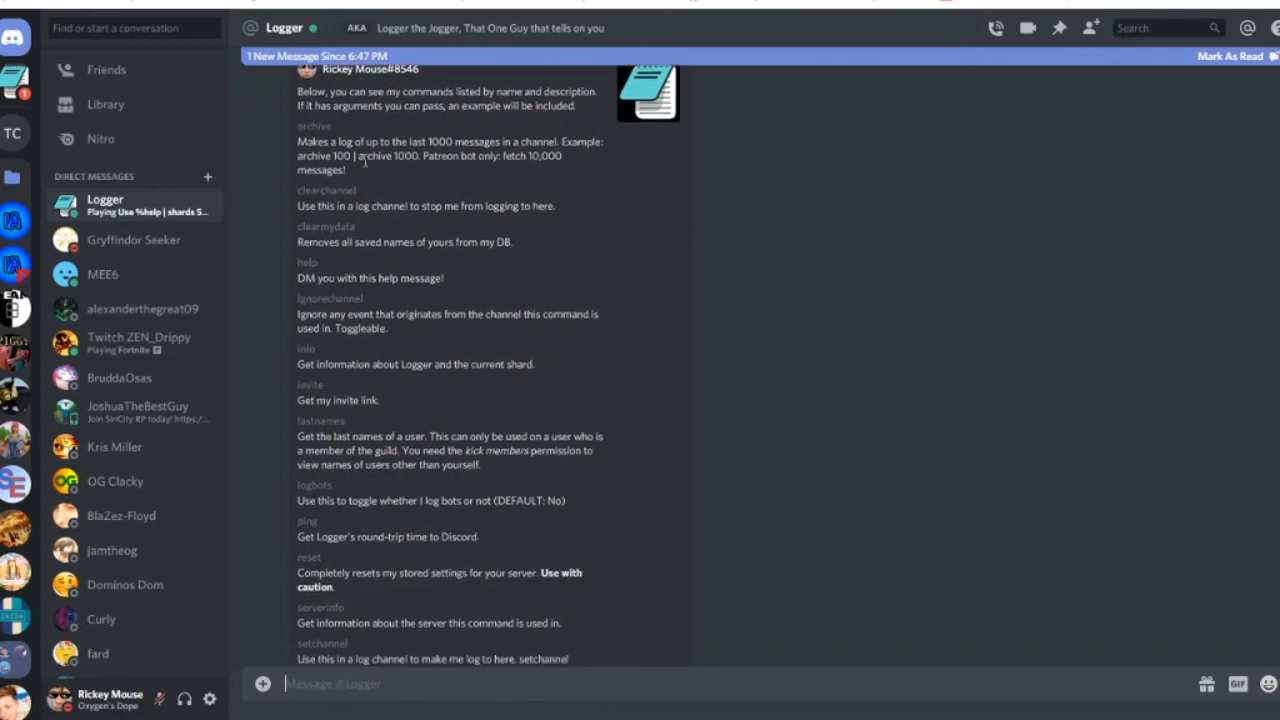
pyautogui.scroll(-1, 362, 160)
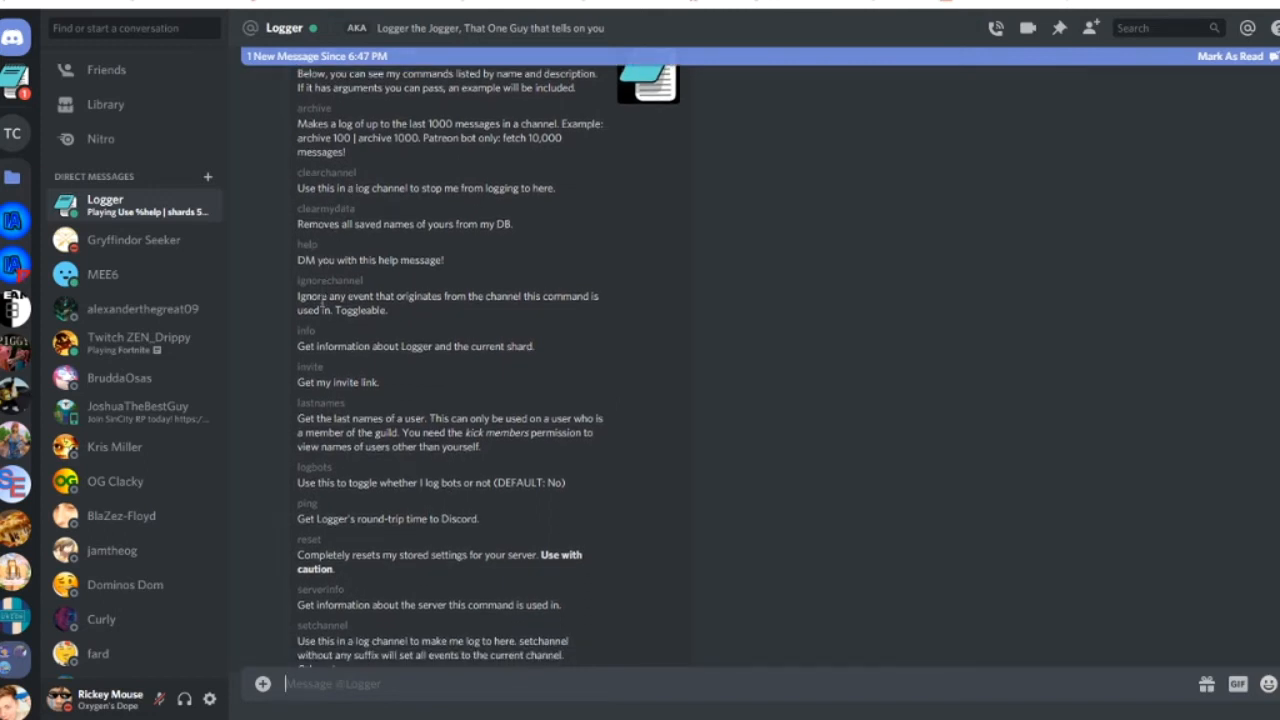
pyautogui.scroll(-1, 333, 460)
pyautogui.scroll(-4, 333, 463)
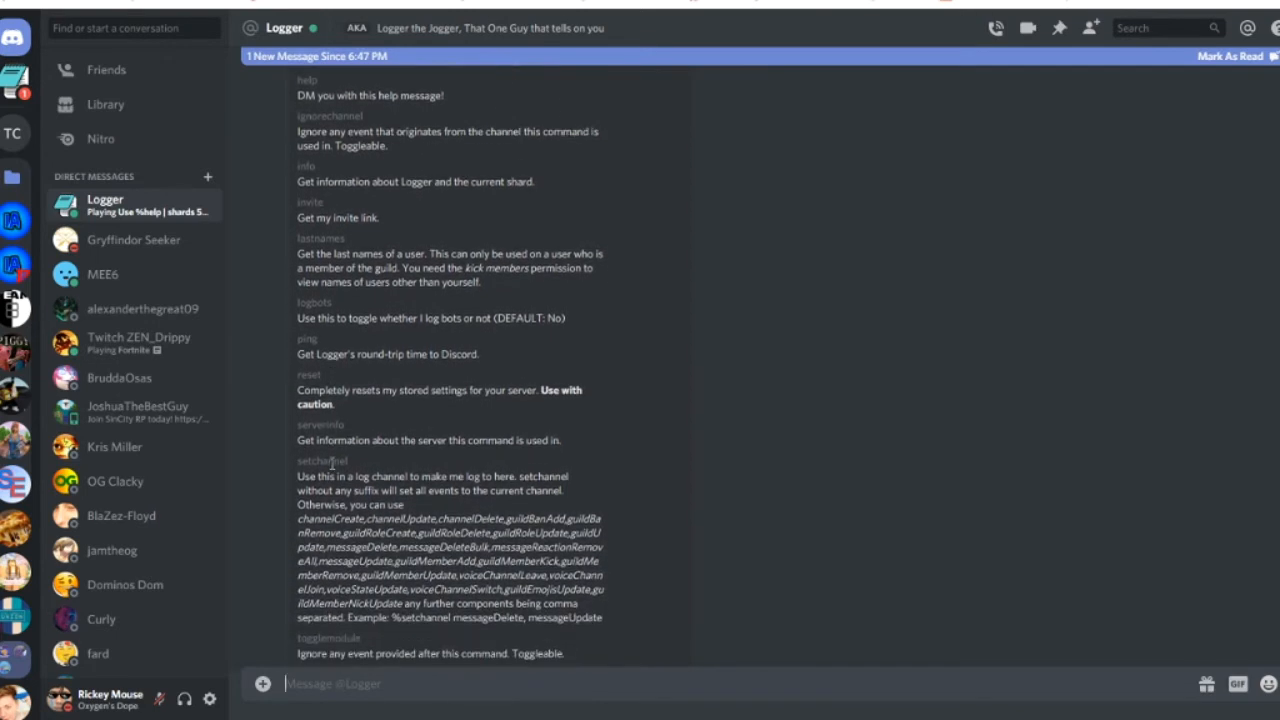
pyautogui.scroll(-1, 333, 463)
pyautogui.moveTo(343, 441); pyautogui.dragTo(297, 442)
pyautogui.hotkey('ctrl', 'c')
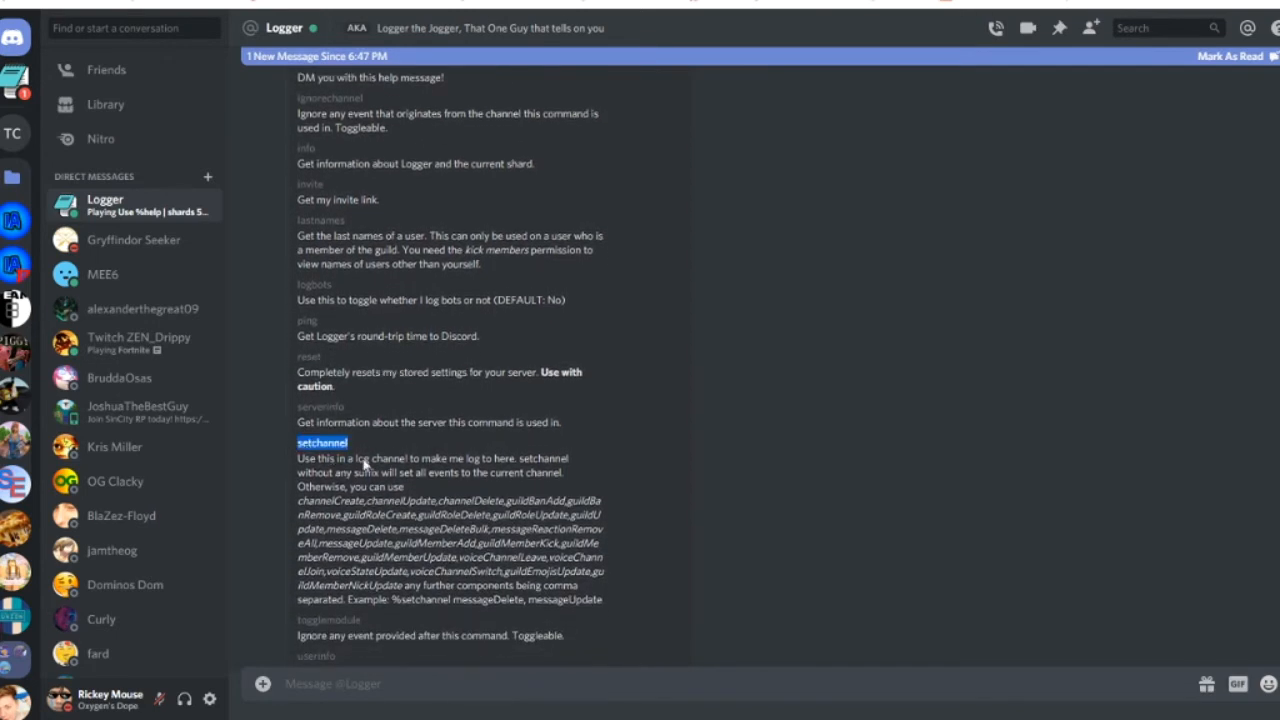
# Set Logger to log all events in The Cord's logger-log channel by sending "%setchannel" there
pyautogui.click(13, 220)
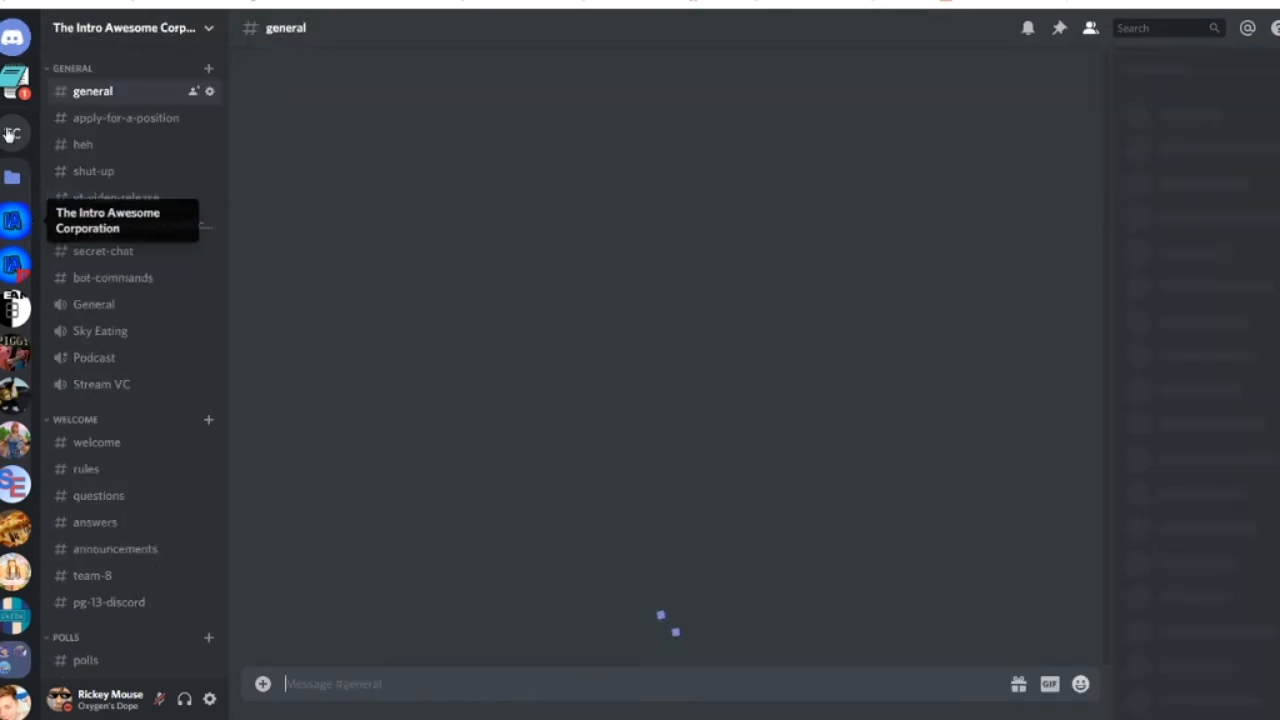
pyautogui.click(11, 133)
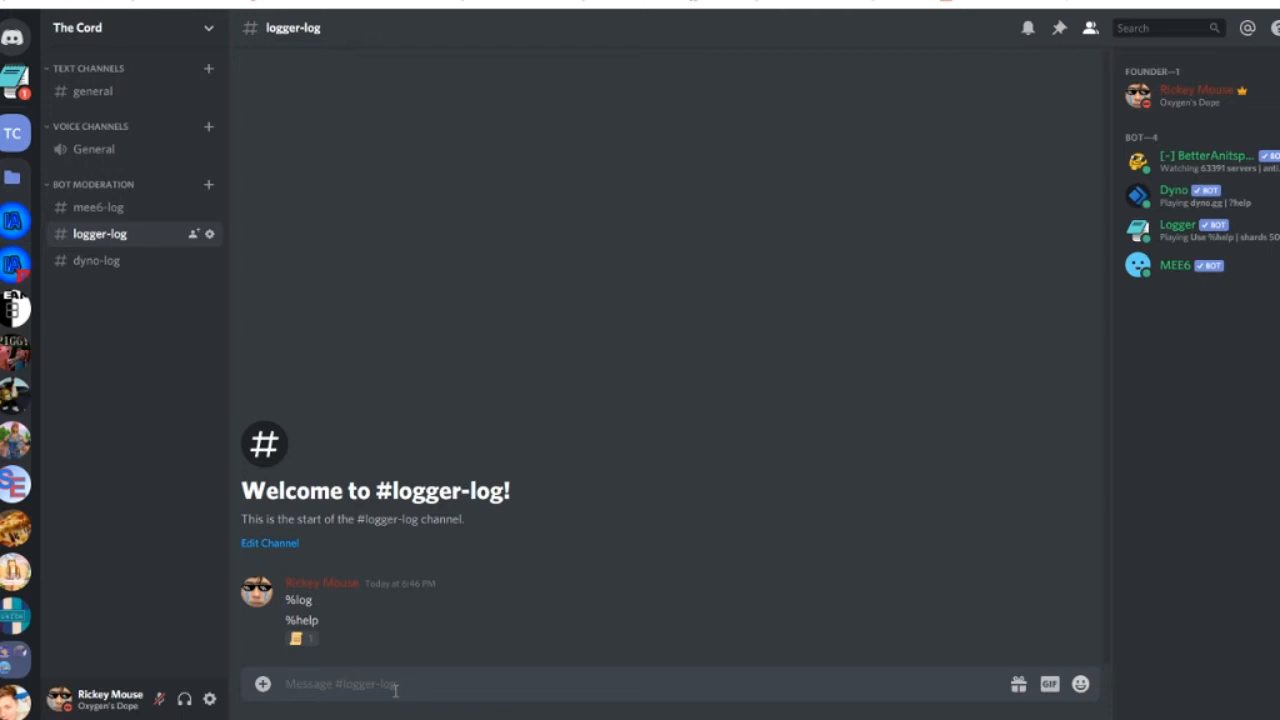
pyautogui.write('%')
pyautogui.hotkey('ctrl', 'v')
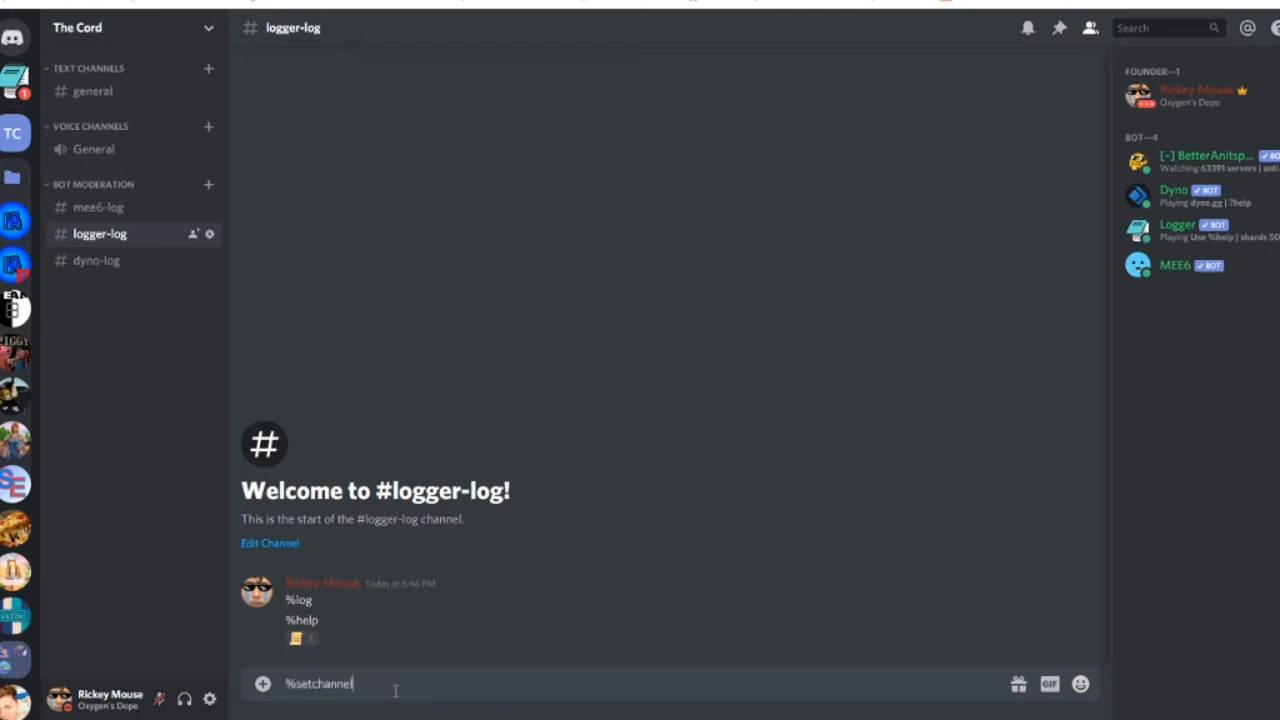
pyautogui.press('Return')
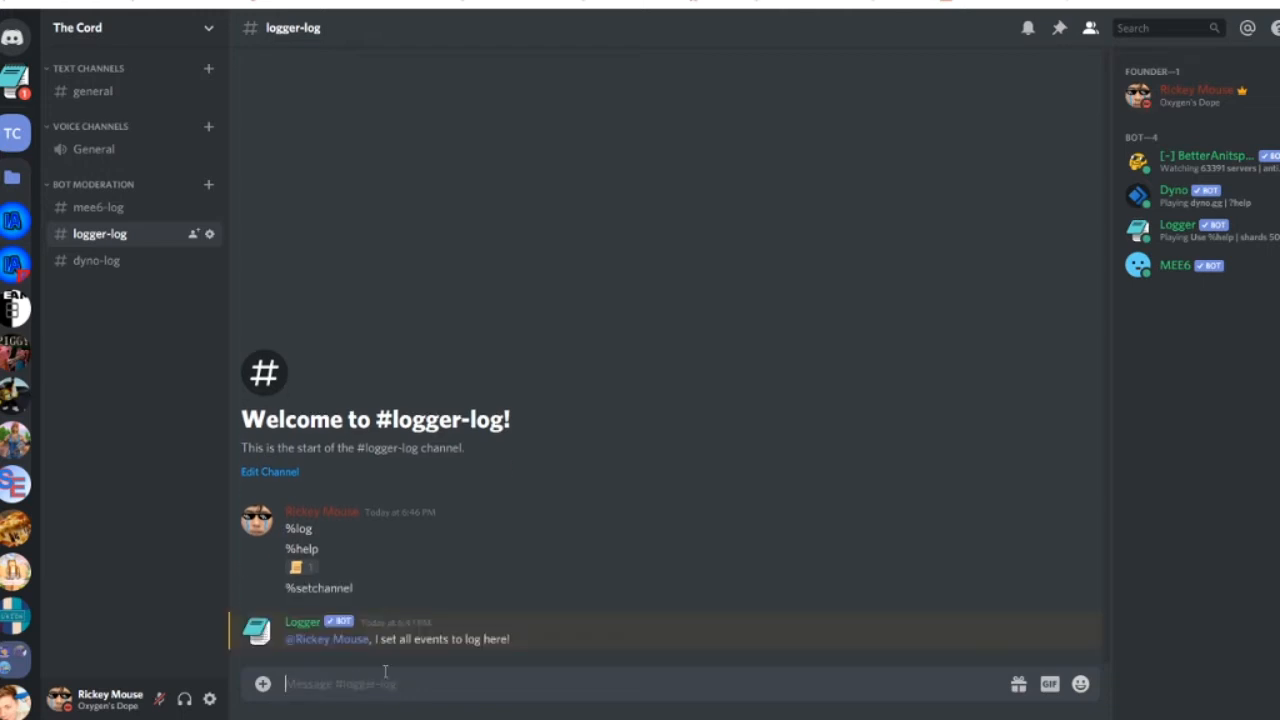
# Review the rest of the command list in Logger's direct message
pyautogui.click(8, 85)
pyautogui.scroll(-10, 633, 540)
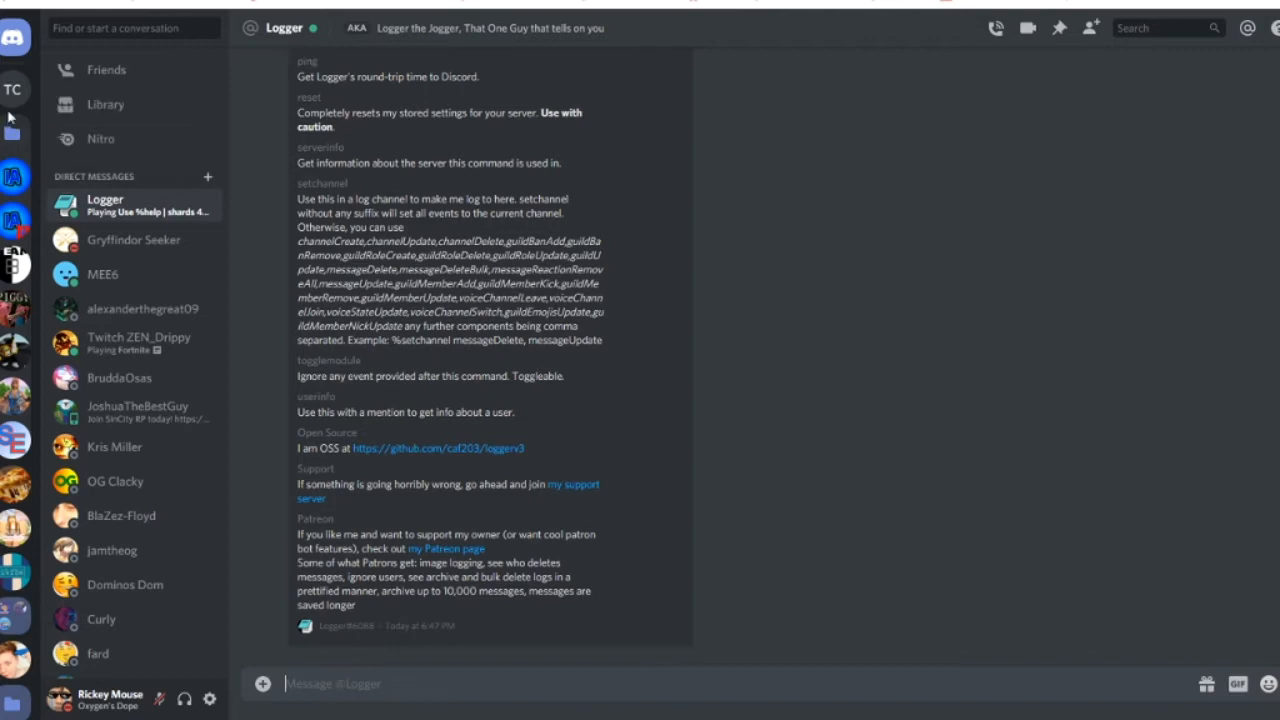
# Return to The Cord's general channel and send the test message "Hi"
pyautogui.click(12, 92)
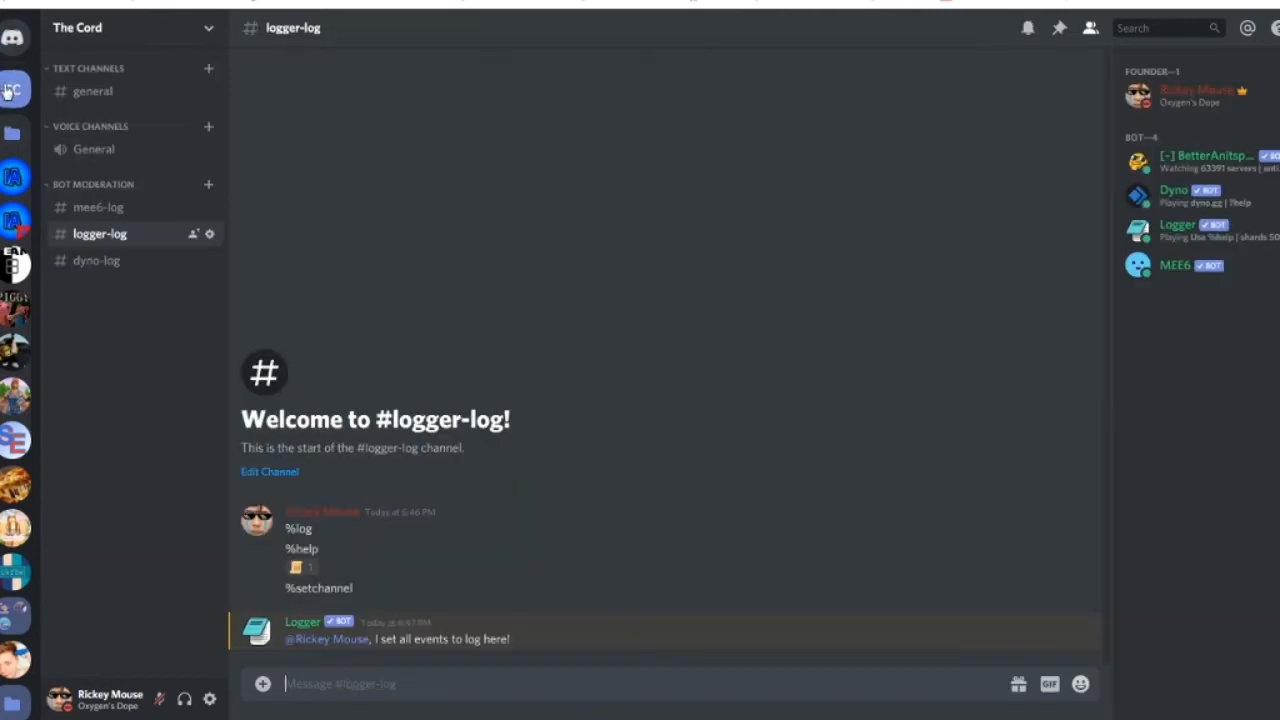
pyautogui.click(80, 95)
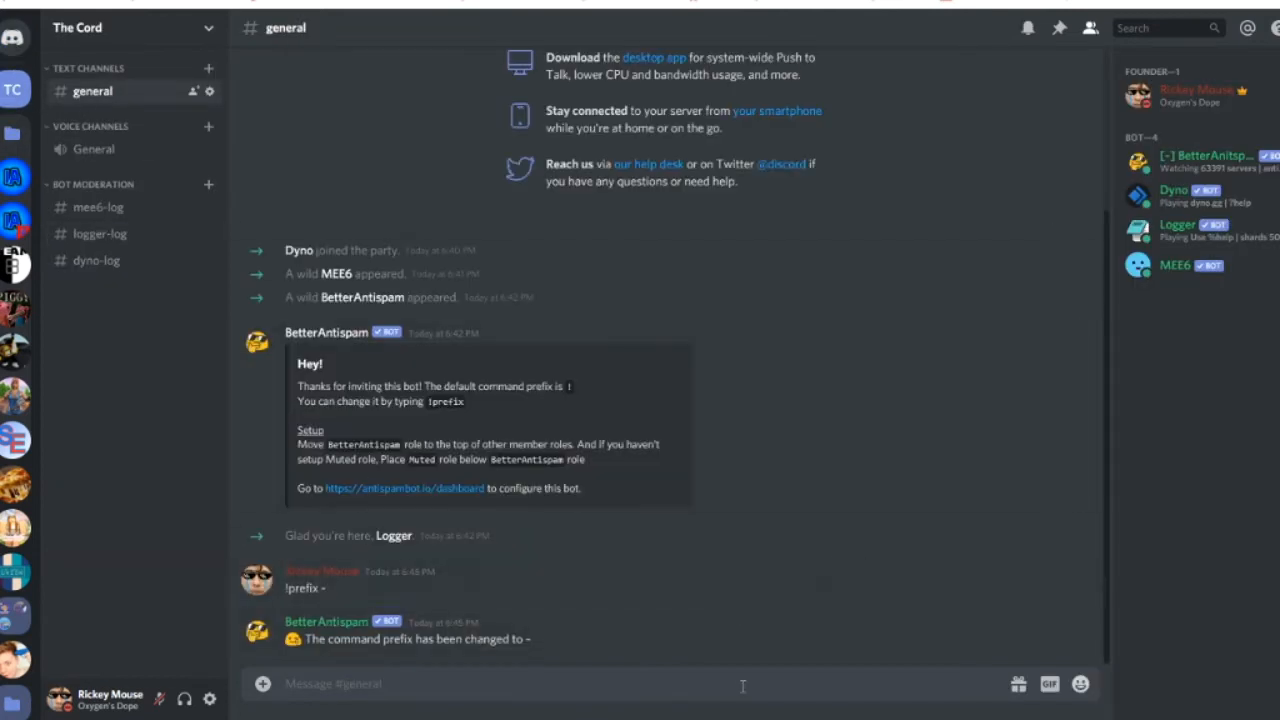
pyautogui.write('Hi')
pyautogui.press('Return')
# Delete the "Hi" message from general and check the logger-log channel for the deletion entry
pyautogui.click(1076, 611)
pyautogui.click(991, 672)
pyautogui.click(749, 431)
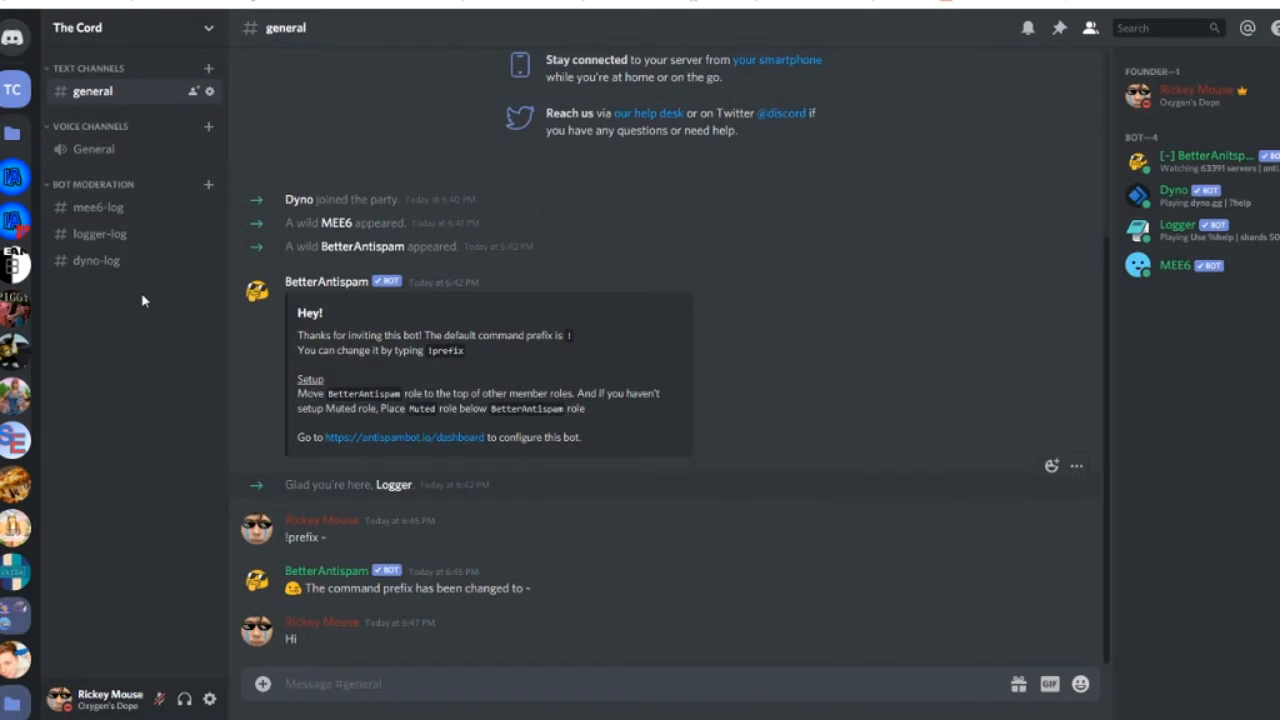
pyautogui.click(1076, 611)
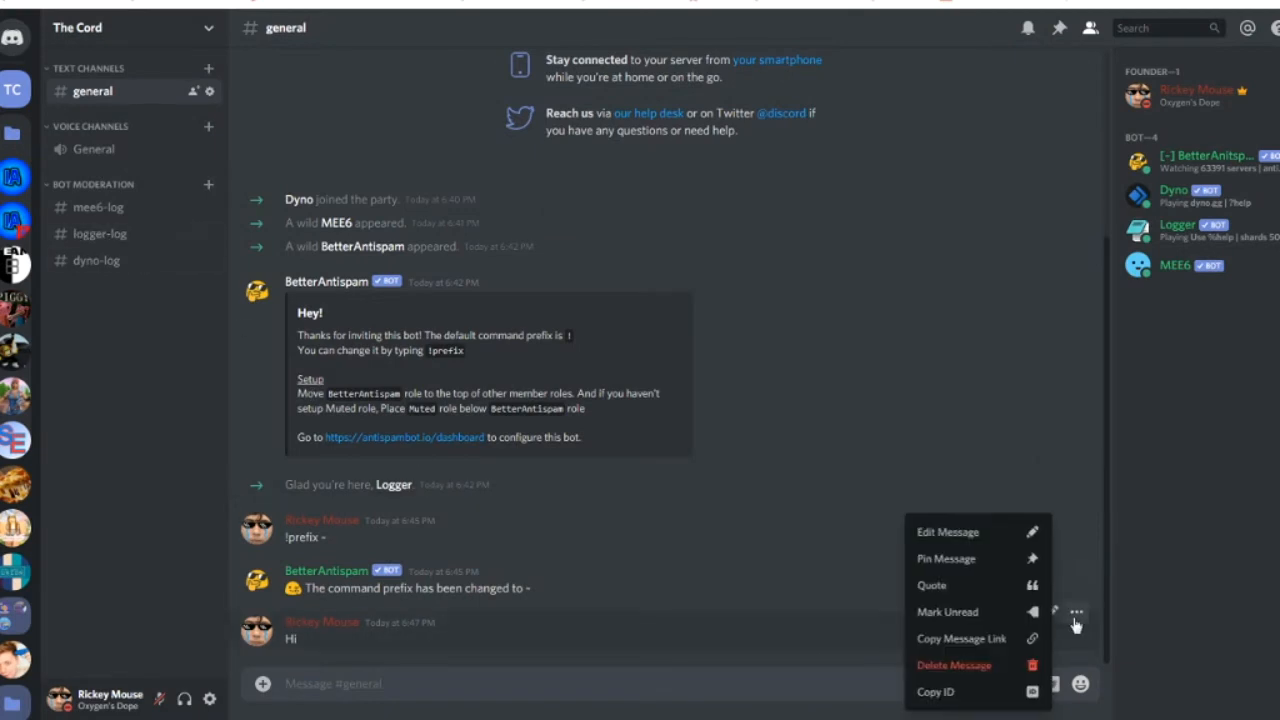
pyautogui.click(990, 662)
pyautogui.click(789, 443)
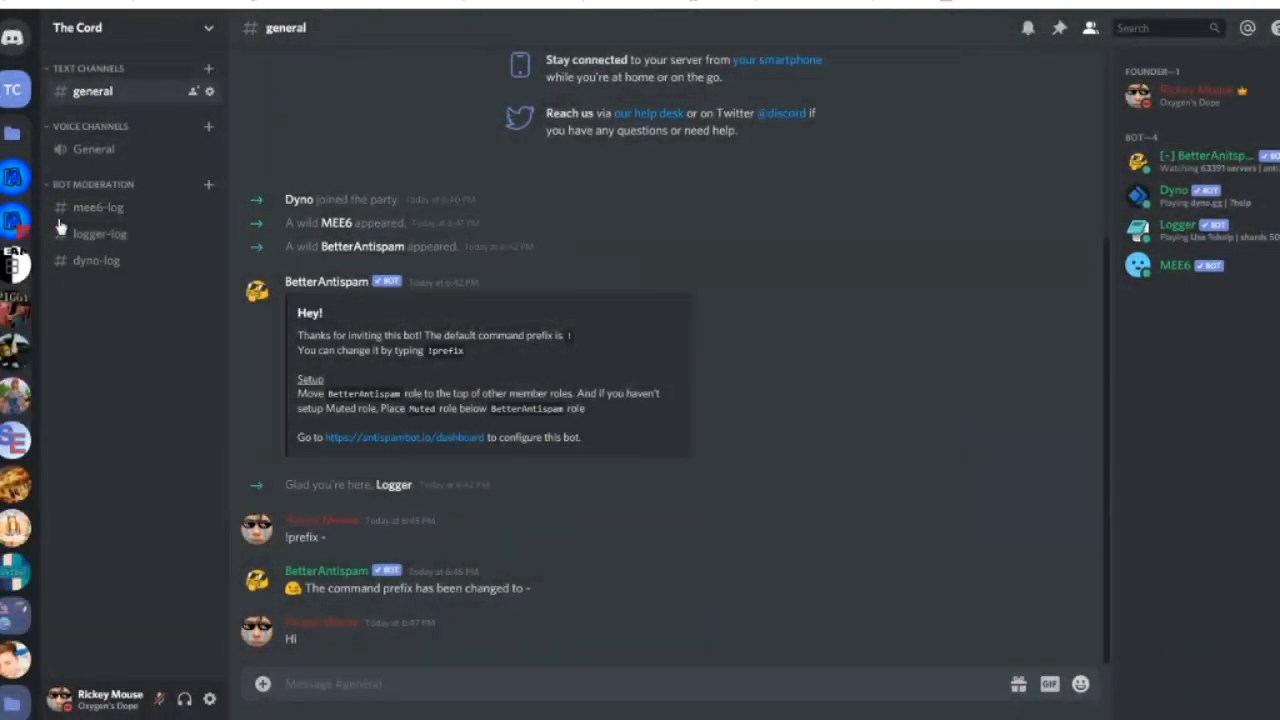
pyautogui.click(121, 236)
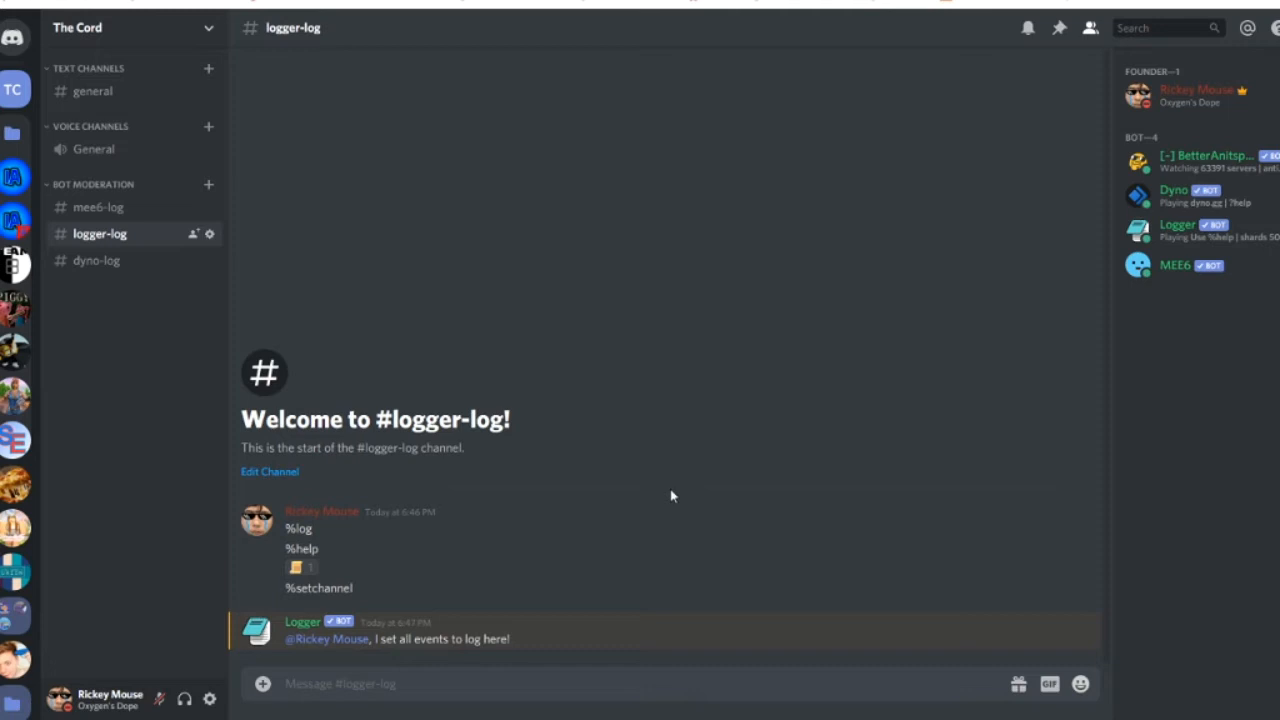
# Send the Dyno command "?kick" with a mention of the BetterAntispam bot in the general channel
pyautogui.click(108, 97)
pyautogui.write('?kick ')
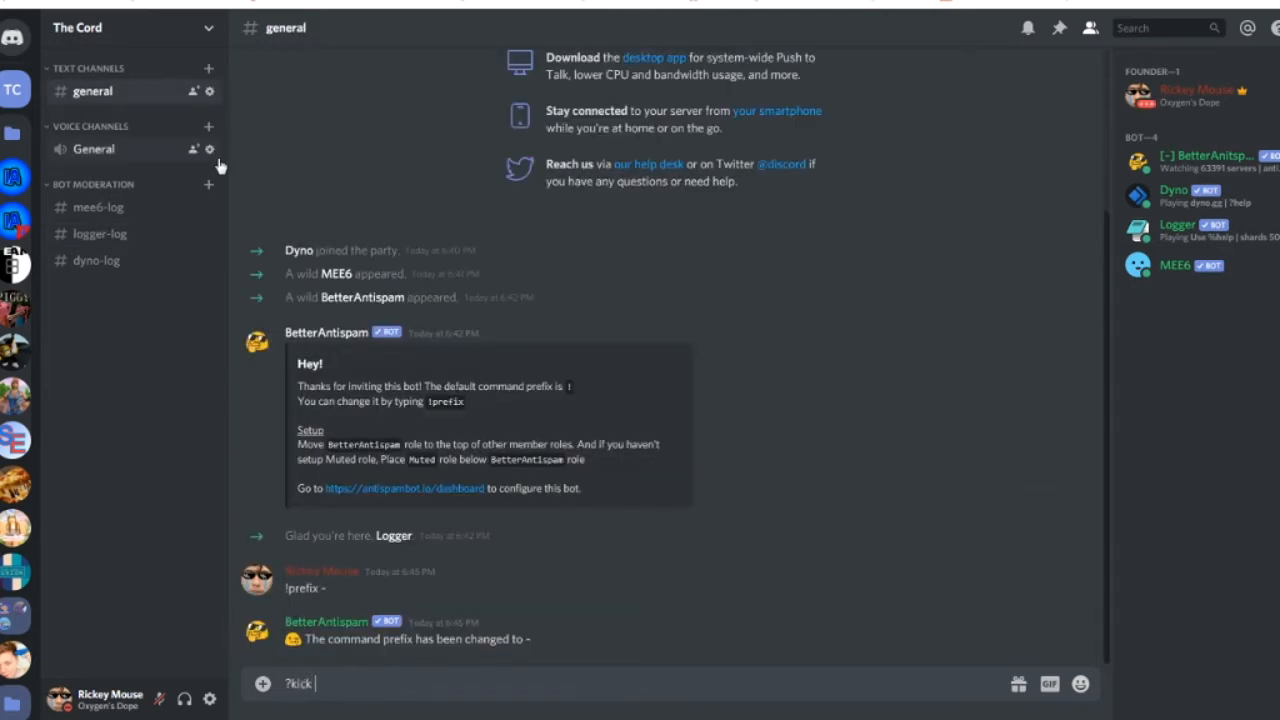
pyautogui.write('@')
pyautogui.click(424, 366)
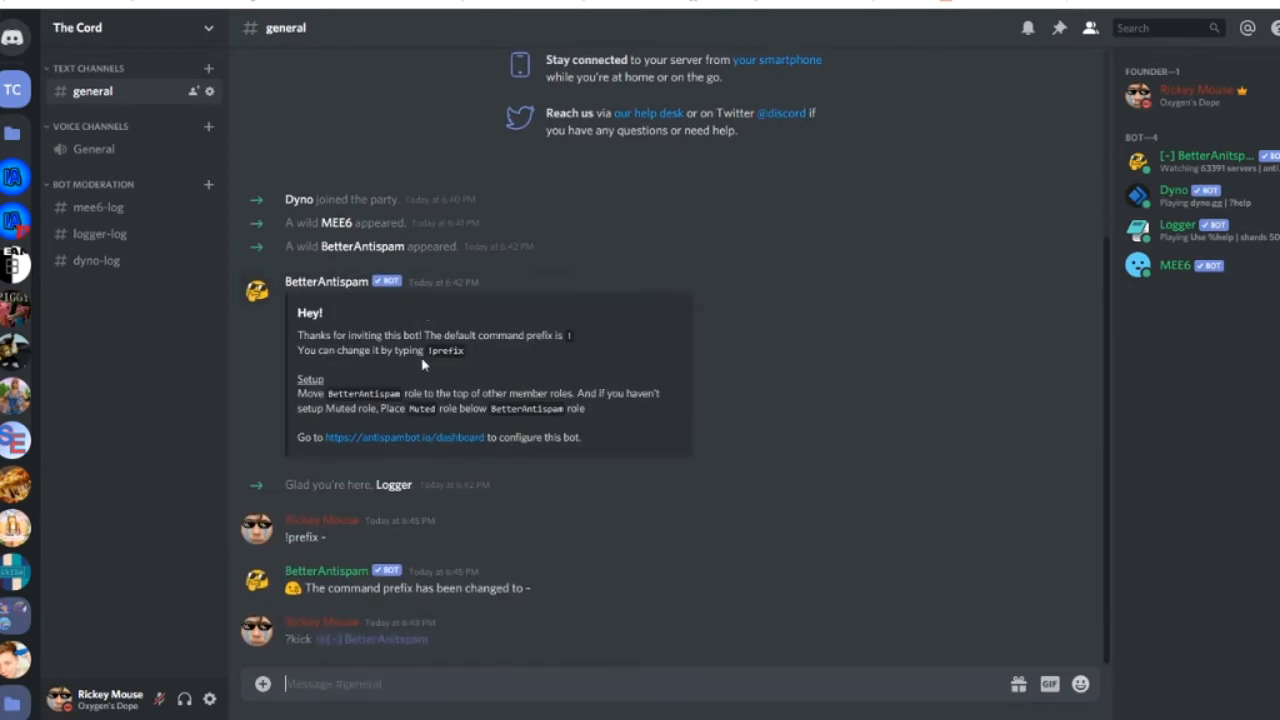
pyautogui.press('Return')
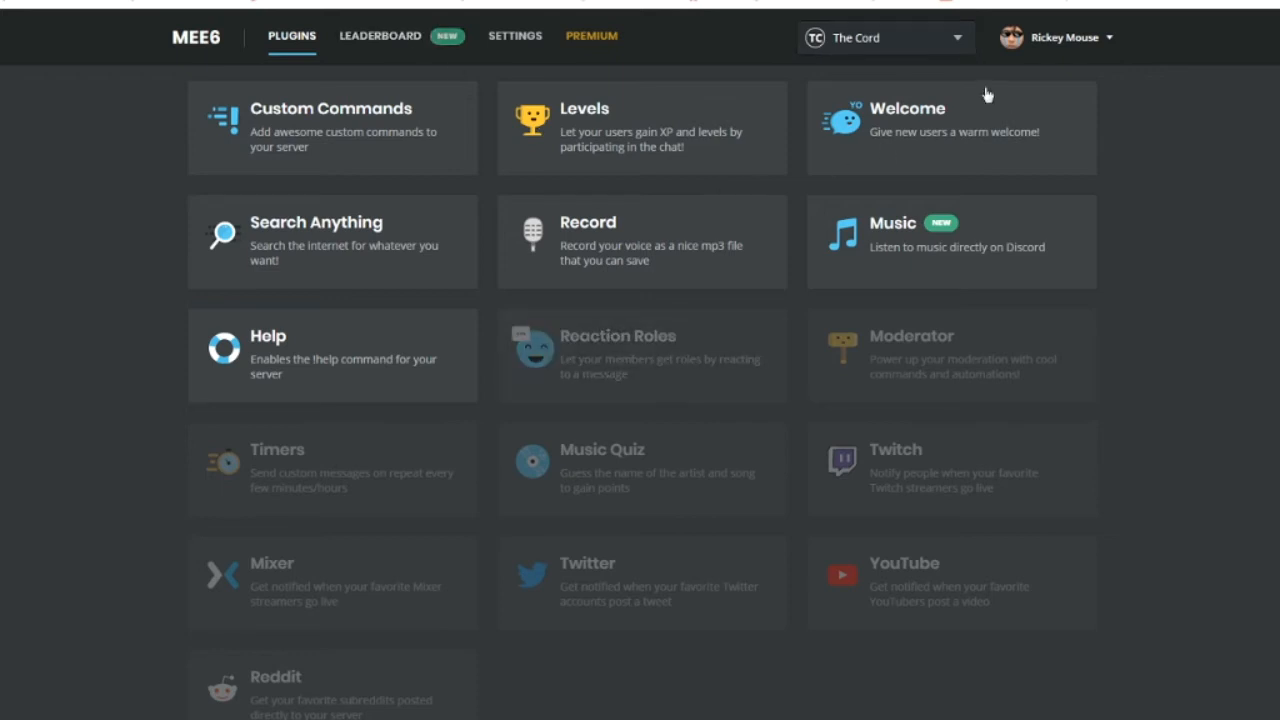
# Enable MEE6's Moderator plugin for The Cord and open its settings
pyautogui.click(872, 38)
pyautogui.click(872, 38)
pyautogui.click(855, 380)
pyautogui.click(849, 394)
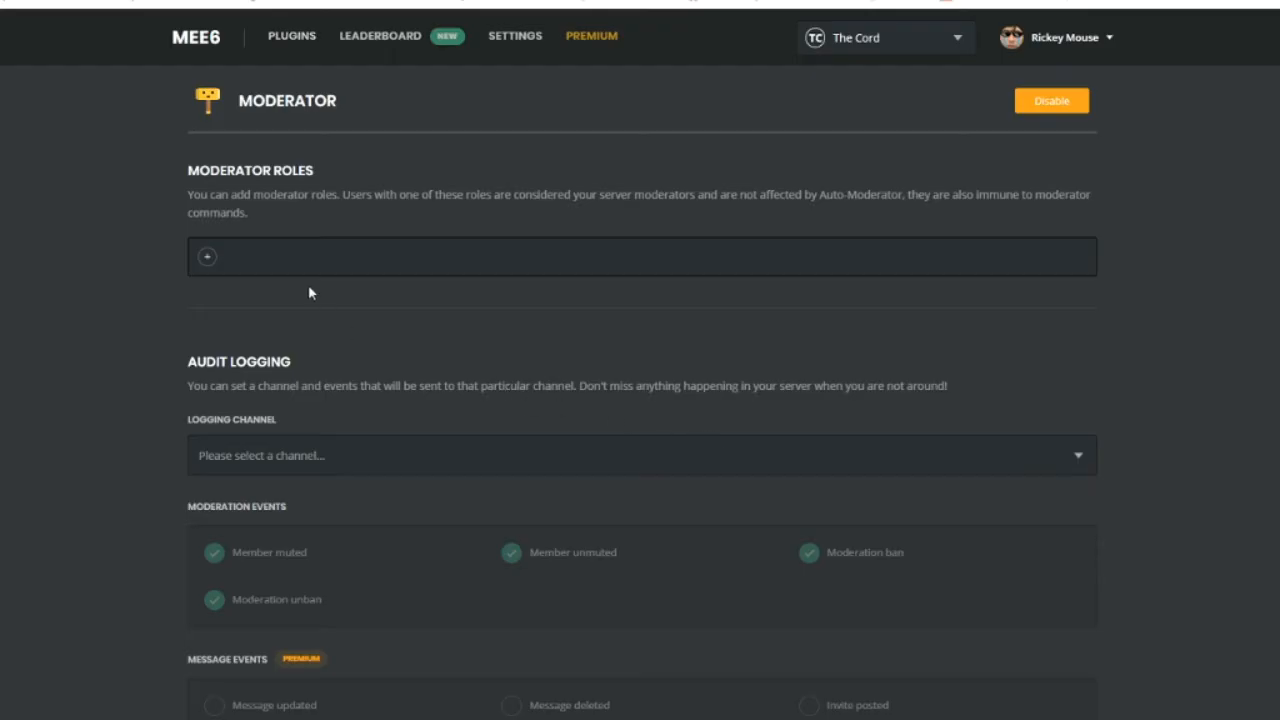
# Add Founder and Mod as moderator roles in MEE6's Moderator plugin and save
pyautogui.click(207, 258)
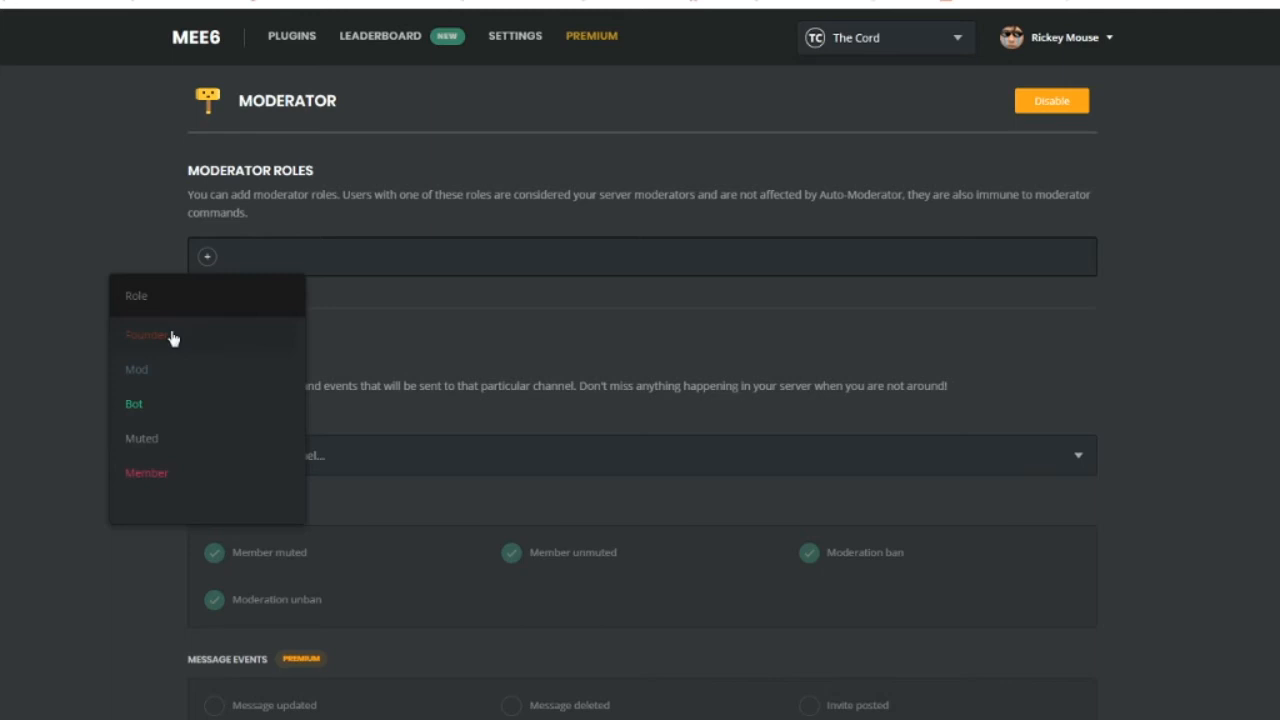
pyautogui.click(254, 336)
pyautogui.click(280, 256)
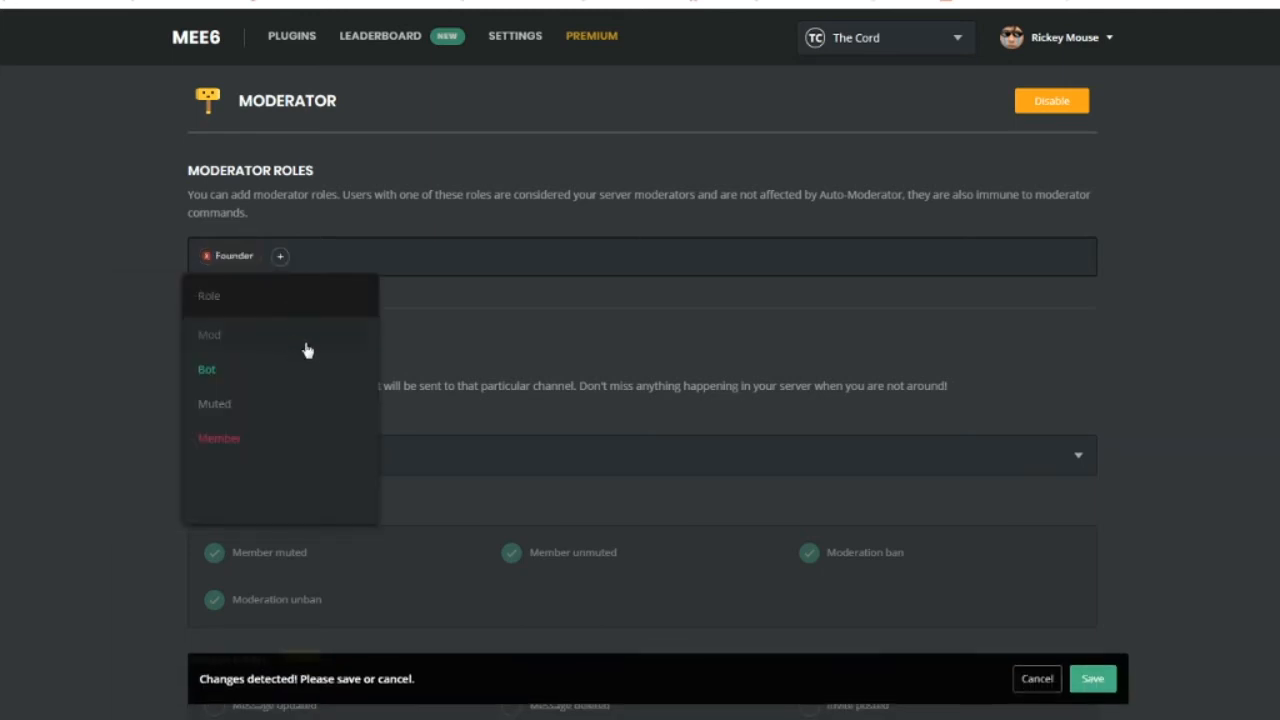
pyautogui.click(292, 362)
pyautogui.click(1100, 679)
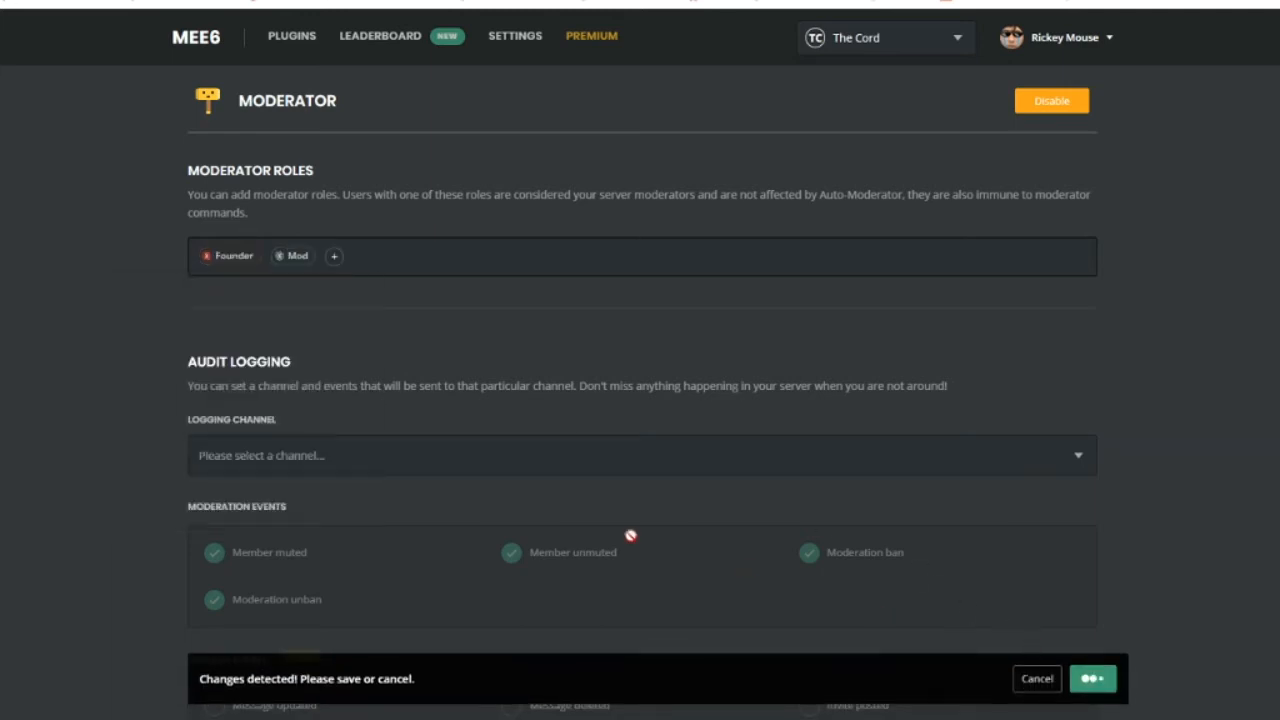
# Set the audit logging channel to mee6-log and save the changes
pyautogui.click(346, 466)
pyautogui.click(236, 515)
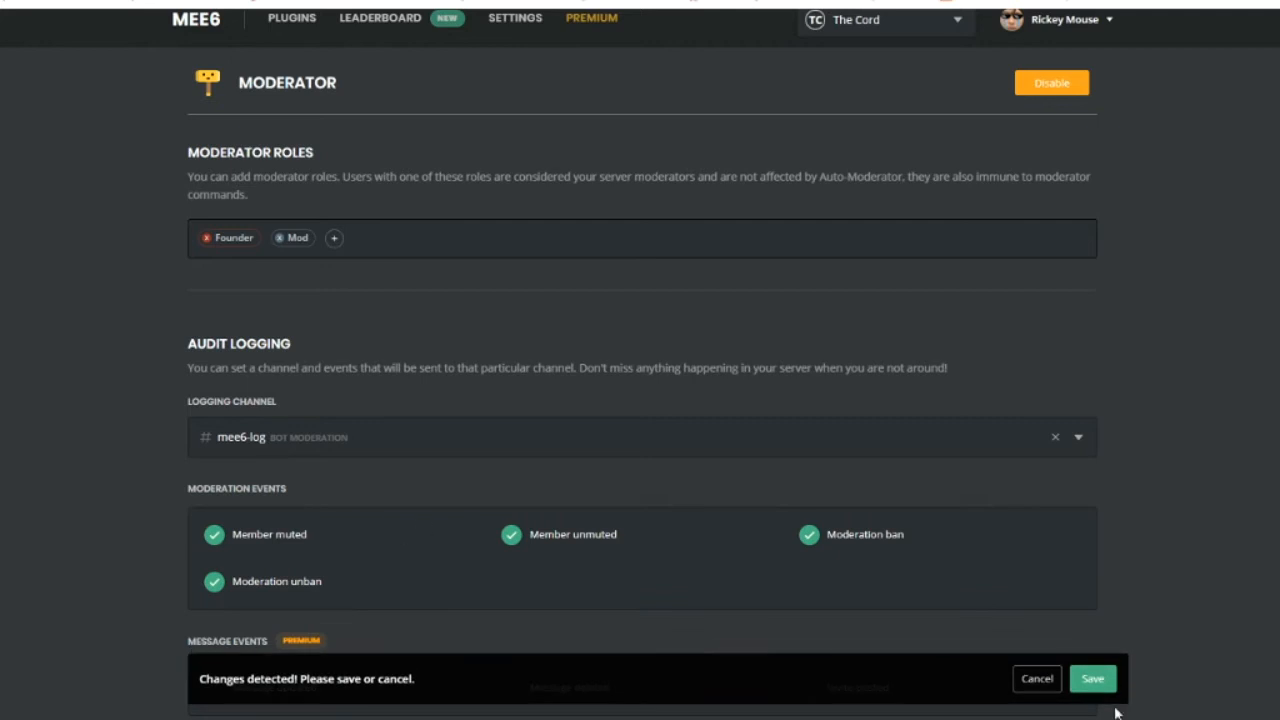
pyautogui.click(1092, 679)
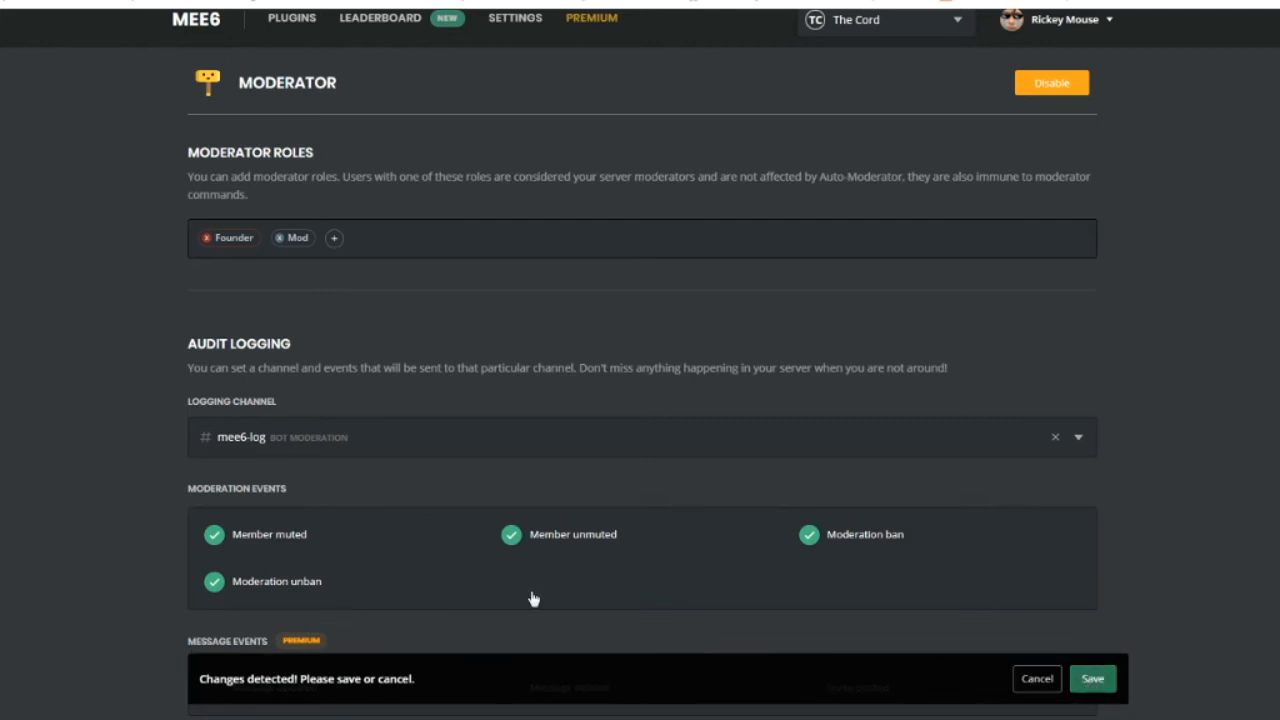
pyautogui.scroll(-4, 533, 598)
pyautogui.click(1114, 683)
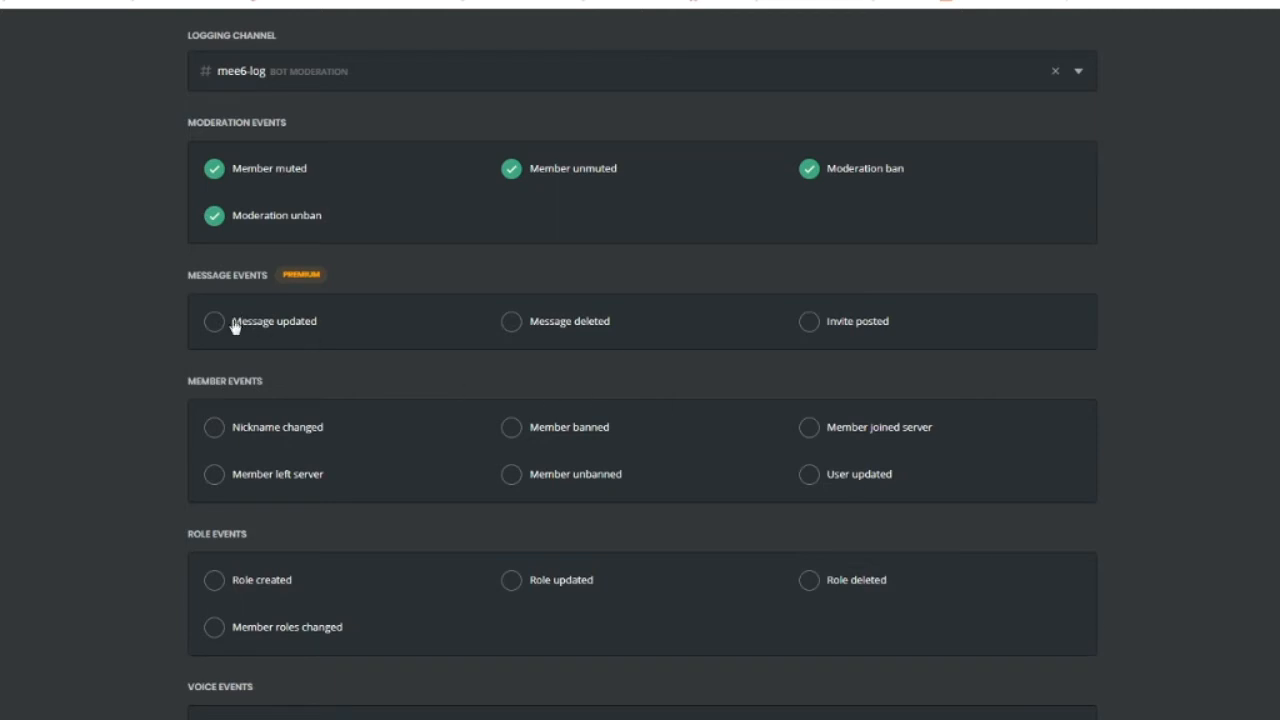
# Try to enable audit logging for the message deleted and message updated events
pyautogui.click(516, 320)
pyautogui.click(226, 331)
pyautogui.click(703, 482)
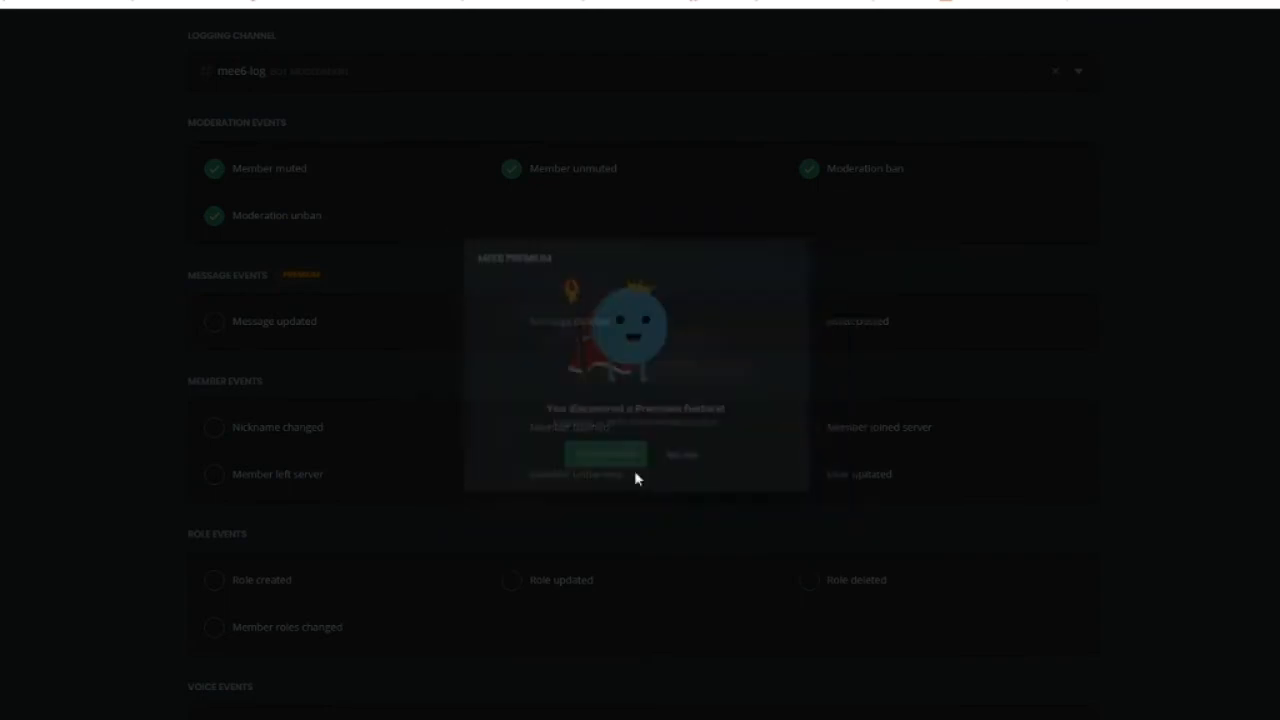
# Enable all six member events in audit logging, from Nickname changed to User updated
pyautogui.scroll(-1, 200, 360)
pyautogui.scroll(-1, 266, 346)
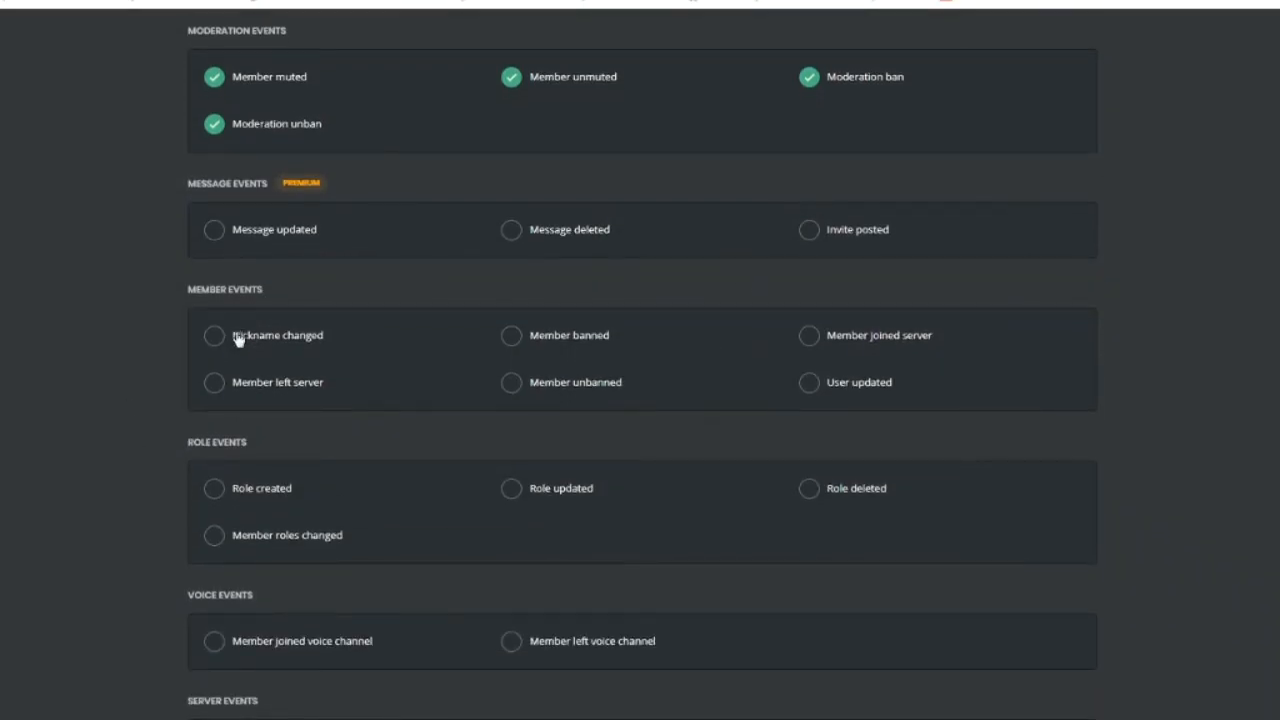
pyautogui.click(237, 335)
pyautogui.click(507, 340)
pyautogui.click(855, 338)
pyautogui.click(843, 390)
pyautogui.click(596, 390)
pyautogui.click(285, 386)
# Enable all the role events: Role created, Role updated, Role deleted and Member roles changed
pyautogui.click(238, 484)
pyautogui.click(288, 558)
pyautogui.click(567, 492)
pyautogui.click(811, 502)
# Enable the voice channel joined and left events plus the Server edited and Emojis updated events
pyautogui.scroll(-2, 394, 537)
pyautogui.click(298, 528)
pyautogui.scroll(-2, 554, 540)
pyautogui.click(530, 423)
pyautogui.click(552, 533)
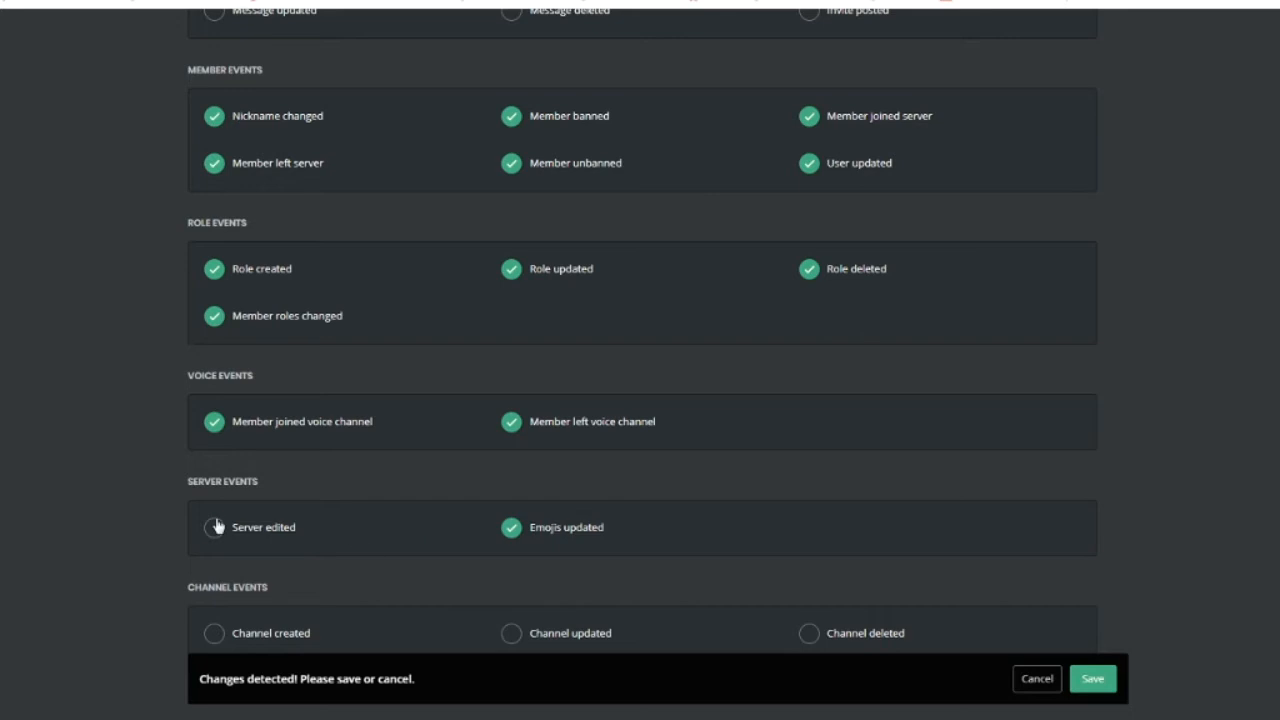
pyautogui.click(214, 527)
# Enable the Channel created, Channel updated and Channel deleted events in audit logging
pyautogui.scroll(-3, 230, 505)
pyautogui.click(311, 467)
pyautogui.click(540, 455)
pyautogui.click(780, 445)
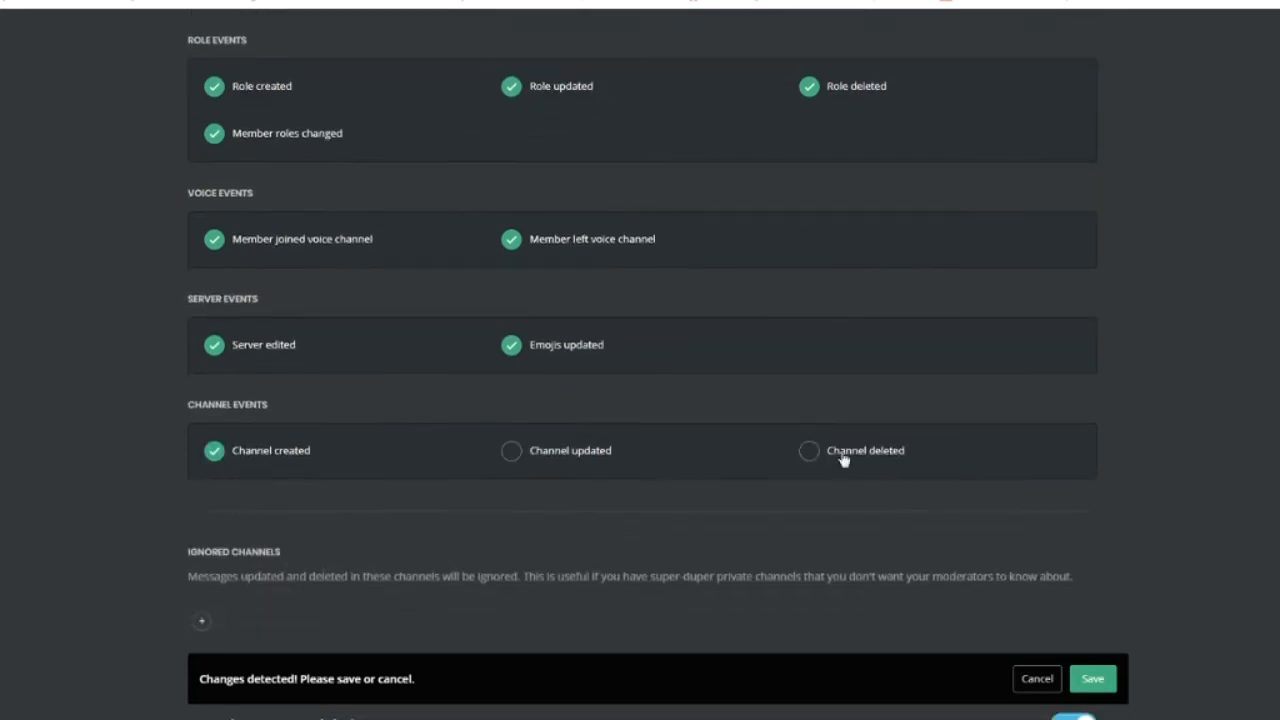
pyautogui.click(843, 456)
# Review the selected audit logging events and discard the unsaved changes
pyautogui.scroll(2, 769, 506)
pyautogui.scroll(-1, 711, 497)
pyautogui.scroll(2, 569, 569)
pyautogui.scroll(1, 559, 540)
pyautogui.scroll(2, 290, 278)
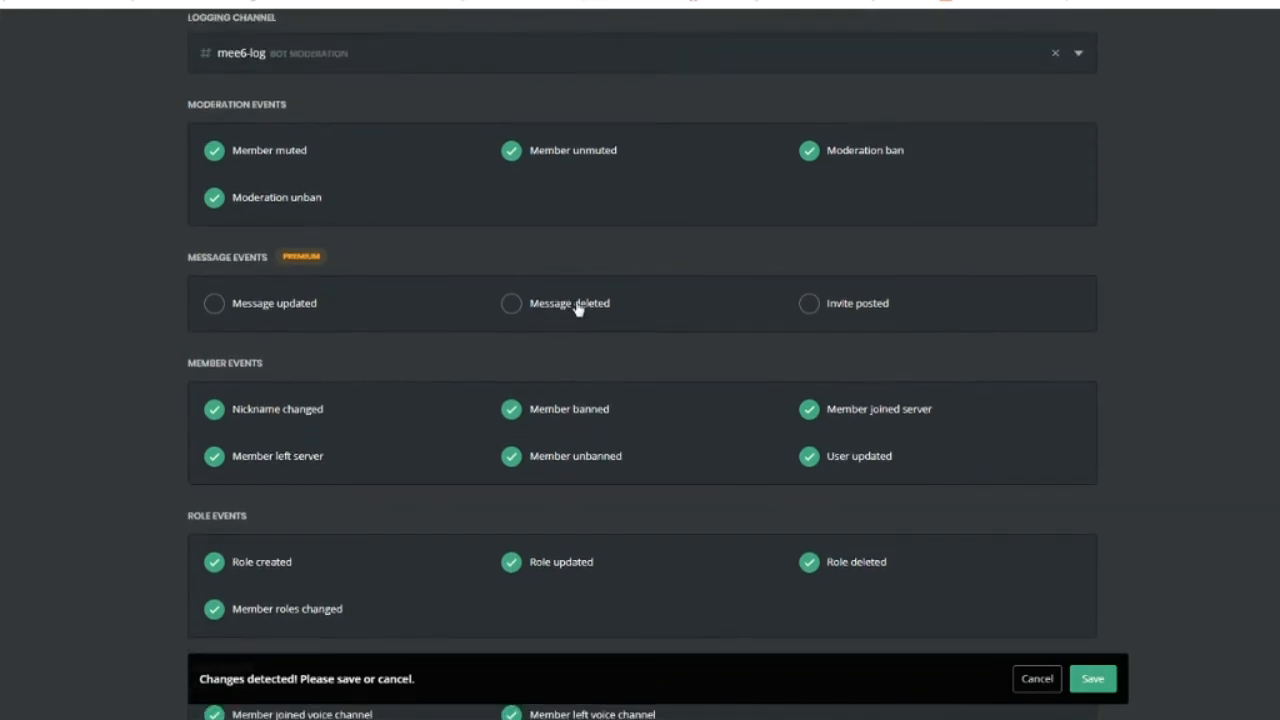
pyautogui.scroll(-3, 289, 303)
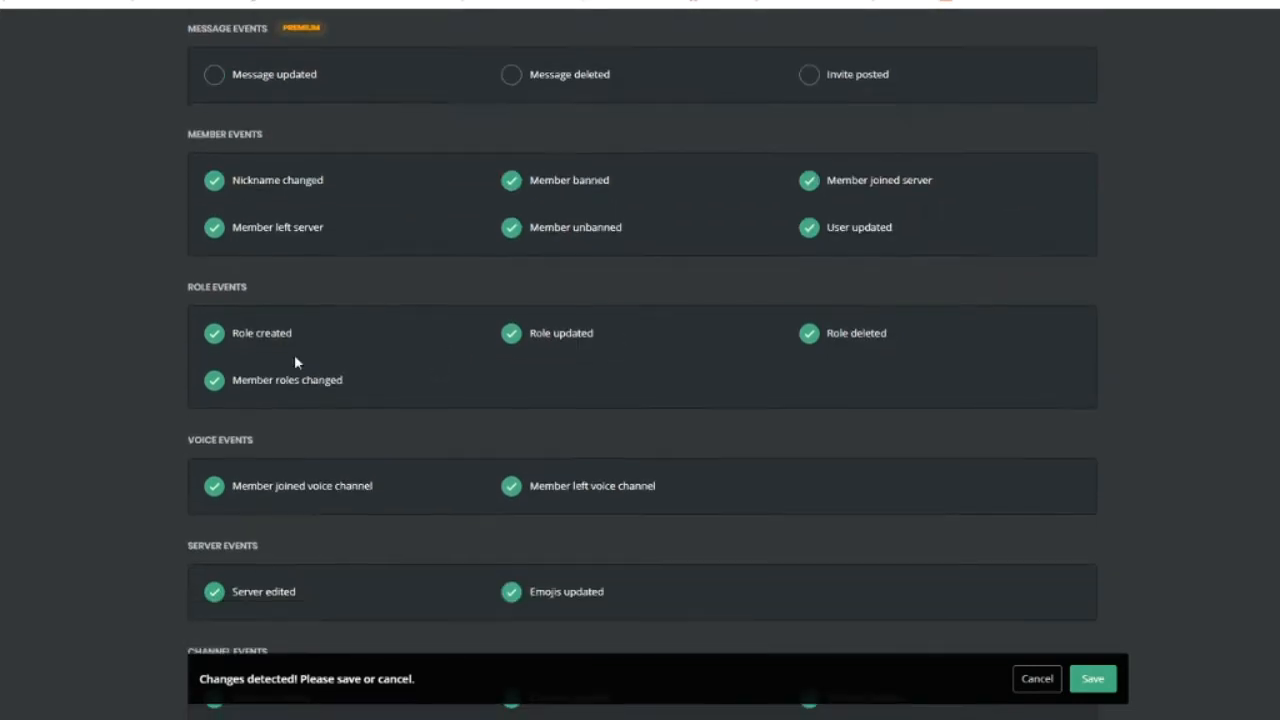
pyautogui.scroll(-4, 605, 390)
pyautogui.scroll(7, 540, 234)
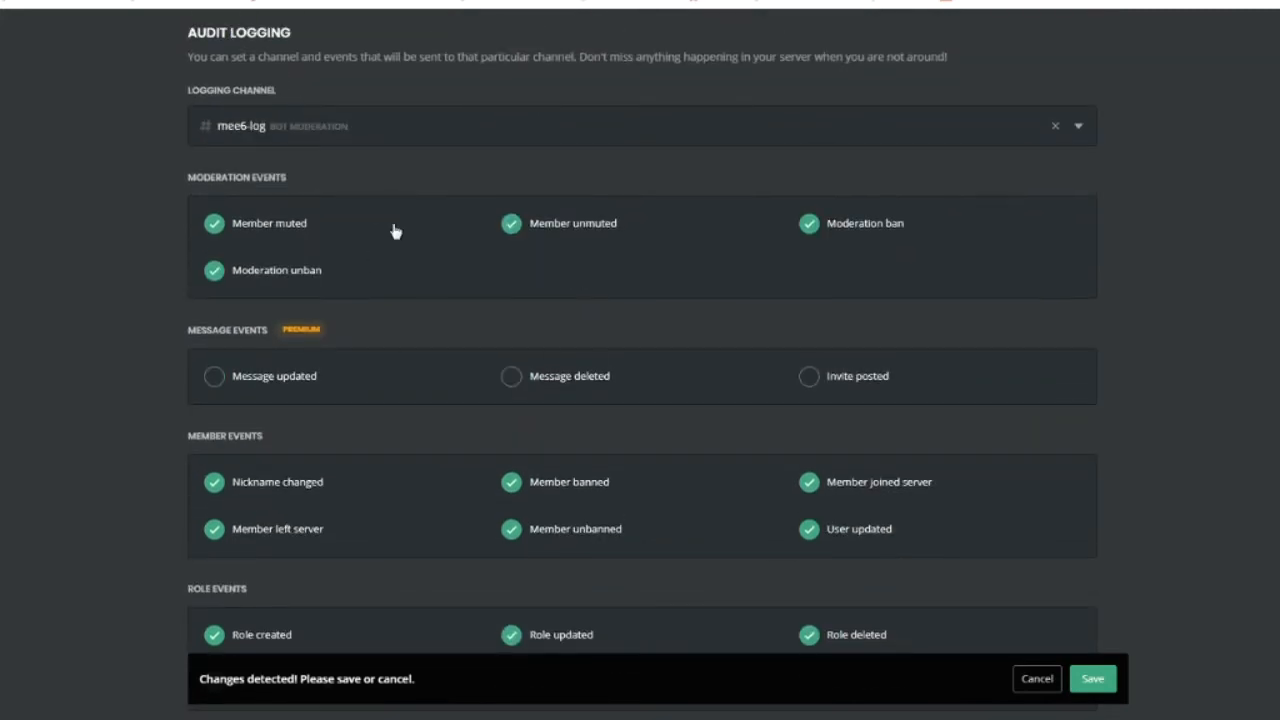
pyautogui.scroll(-2, 443, 391)
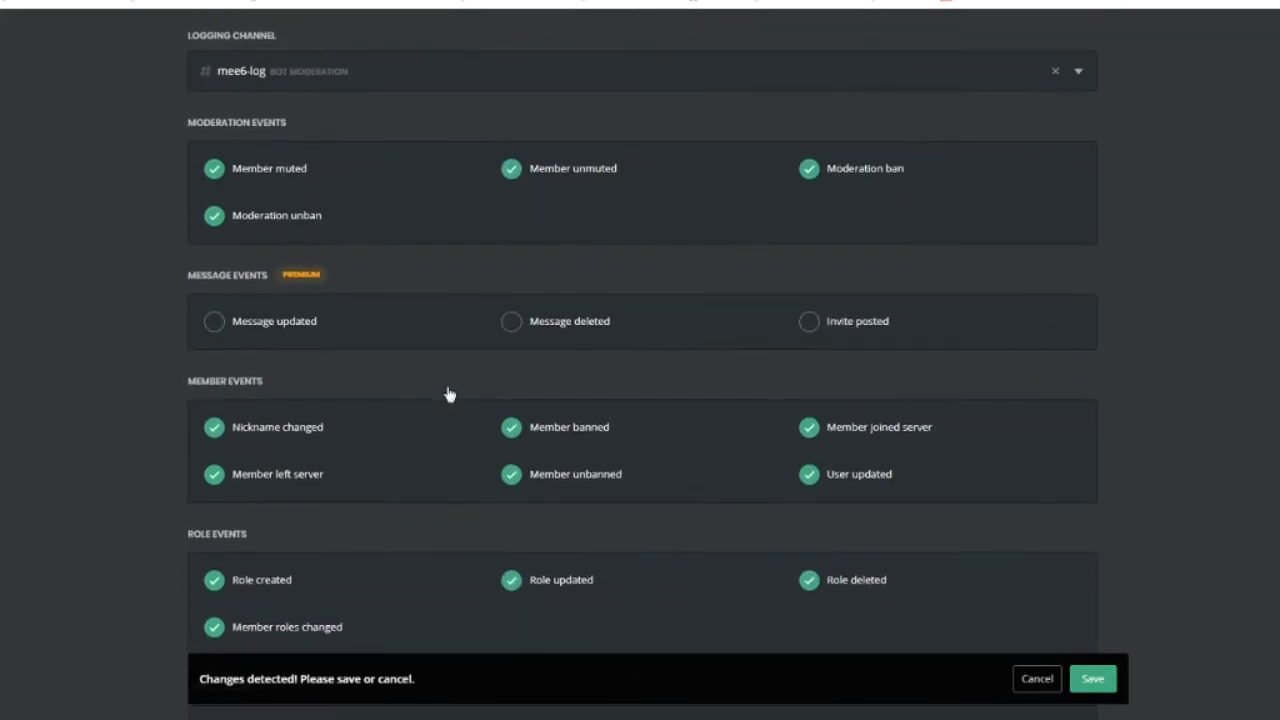
pyautogui.scroll(-3, 339, 404)
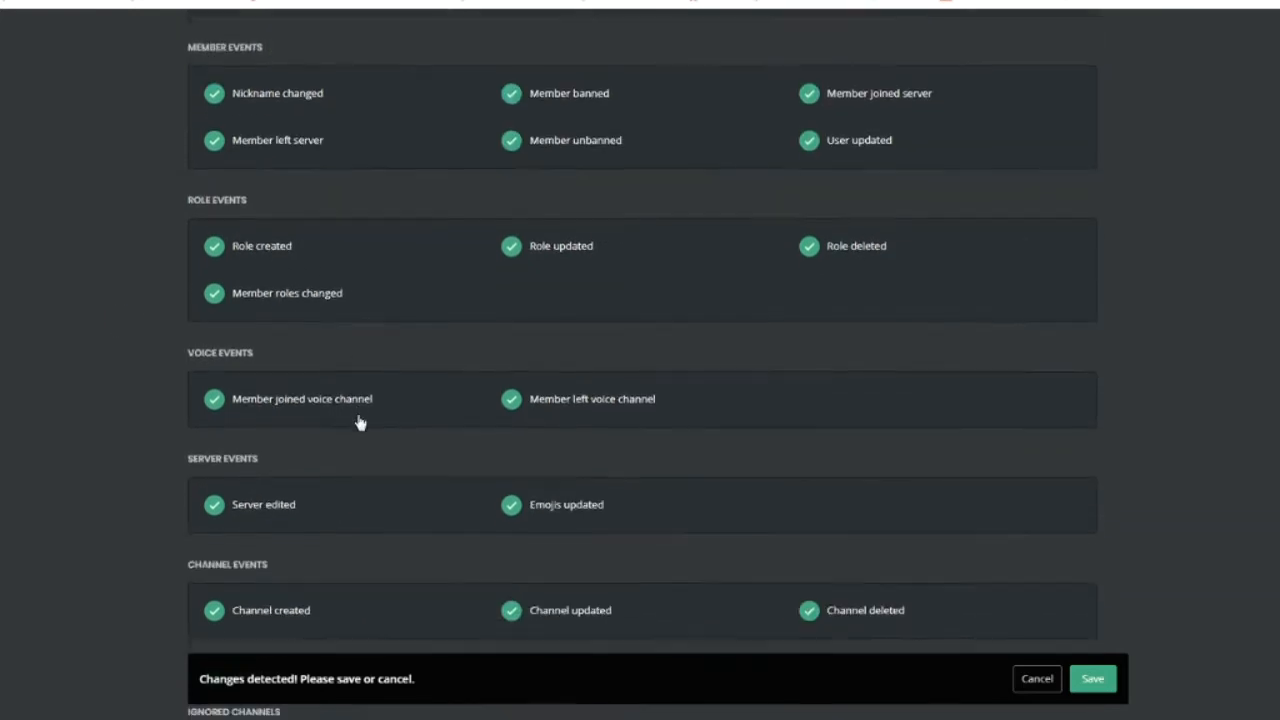
pyautogui.scroll(2, 317, 80)
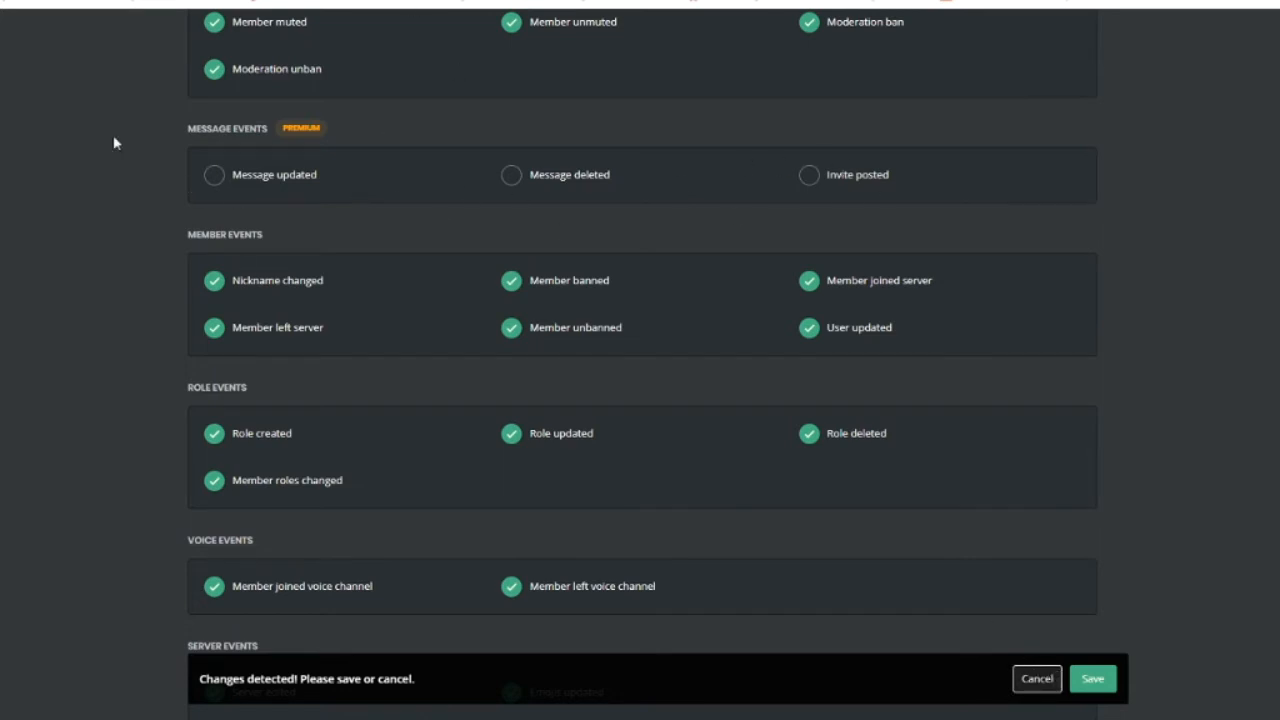
pyautogui.click(1037, 679)
# Examine the channels available to ignore in audit logging and the list of Auto-Moderator checks
pyautogui.scroll(-5, 884, 498)
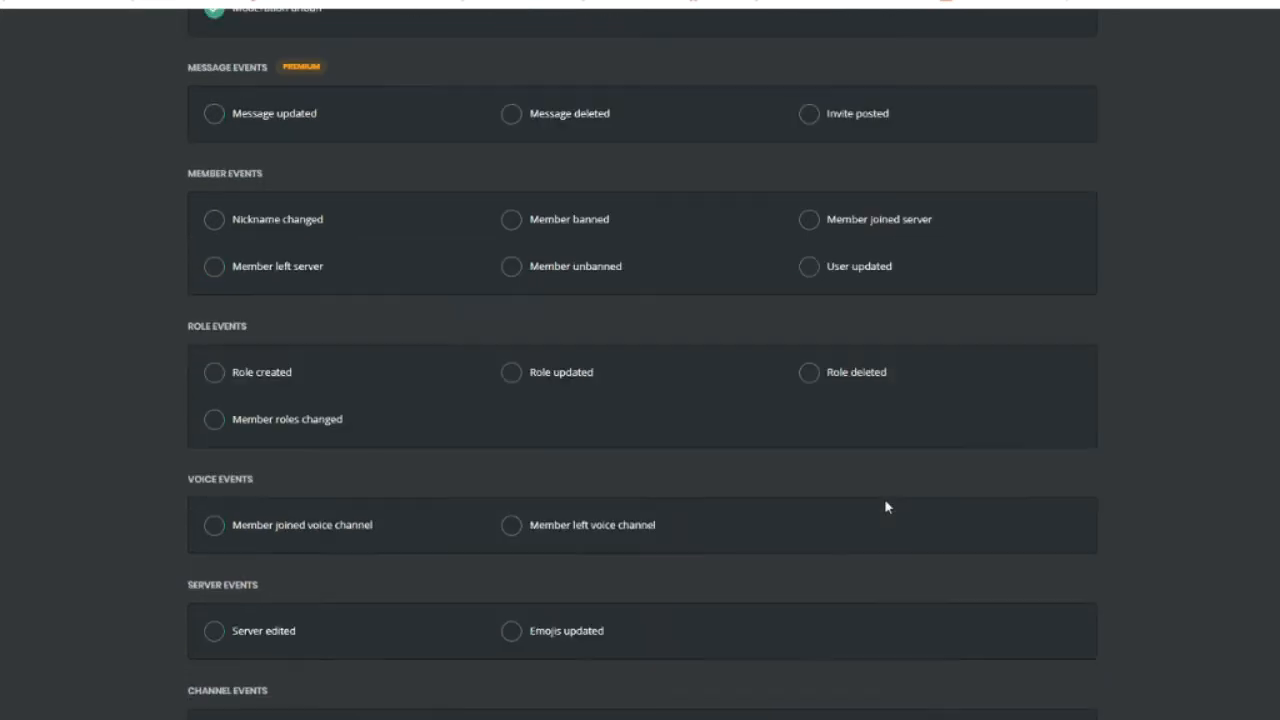
pyautogui.click(203, 347)
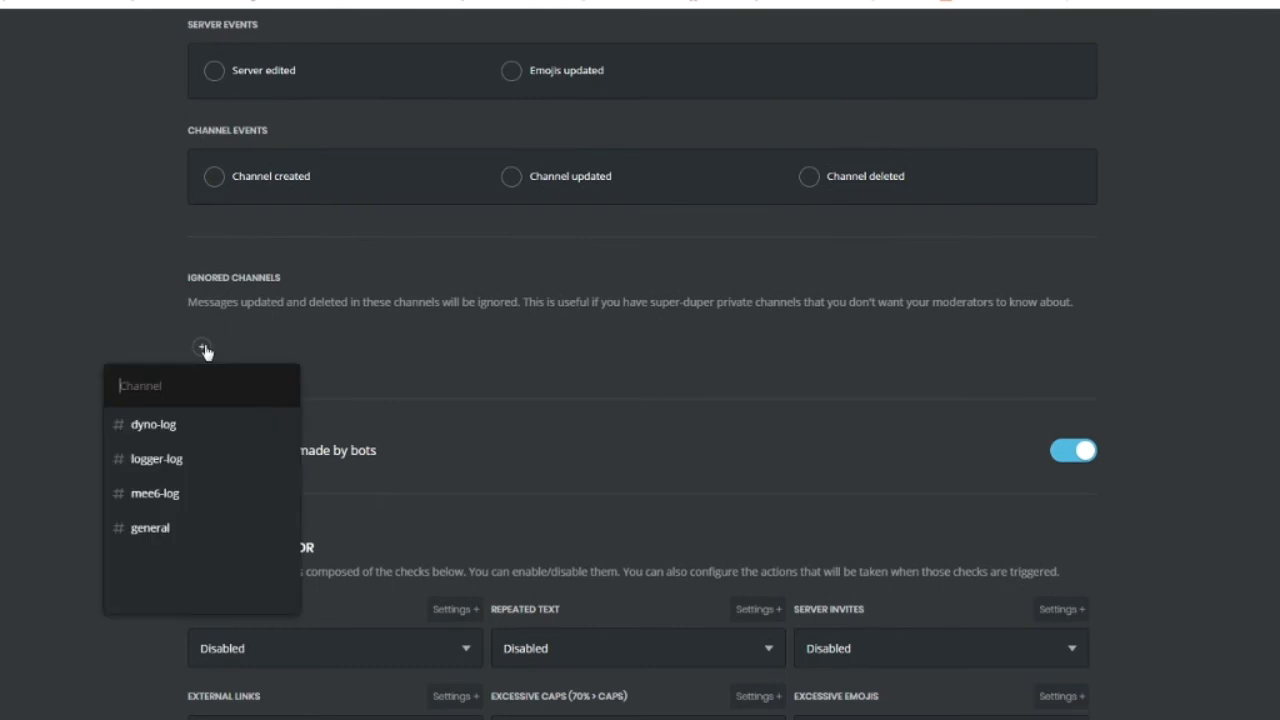
pyautogui.click(597, 440)
pyautogui.scroll(-4, 597, 440)
pyautogui.scroll(2, 543, 494)
pyautogui.moveTo(184, 316); pyautogui.dragTo(934, 586)
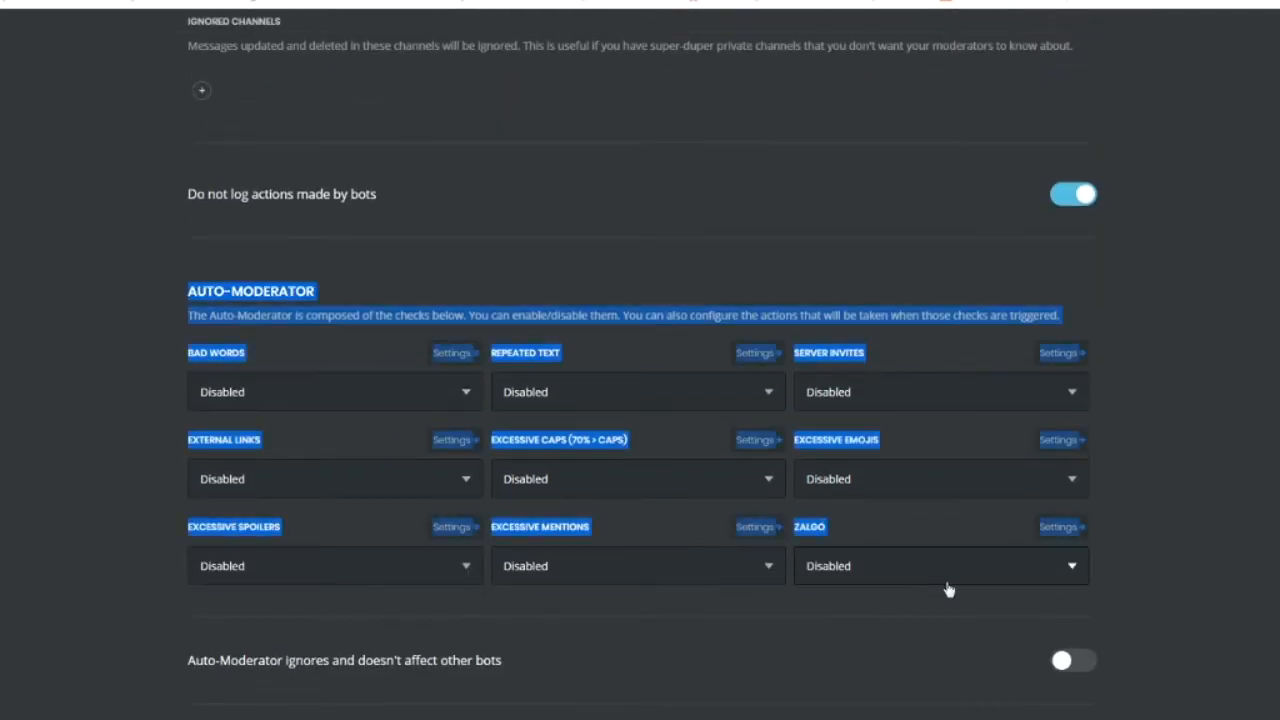
pyautogui.click(391, 260)
# Open the Auto-Moderator's Bad Words settings and add team, 9 and team9 to the bad words list
pyautogui.click(453, 354)
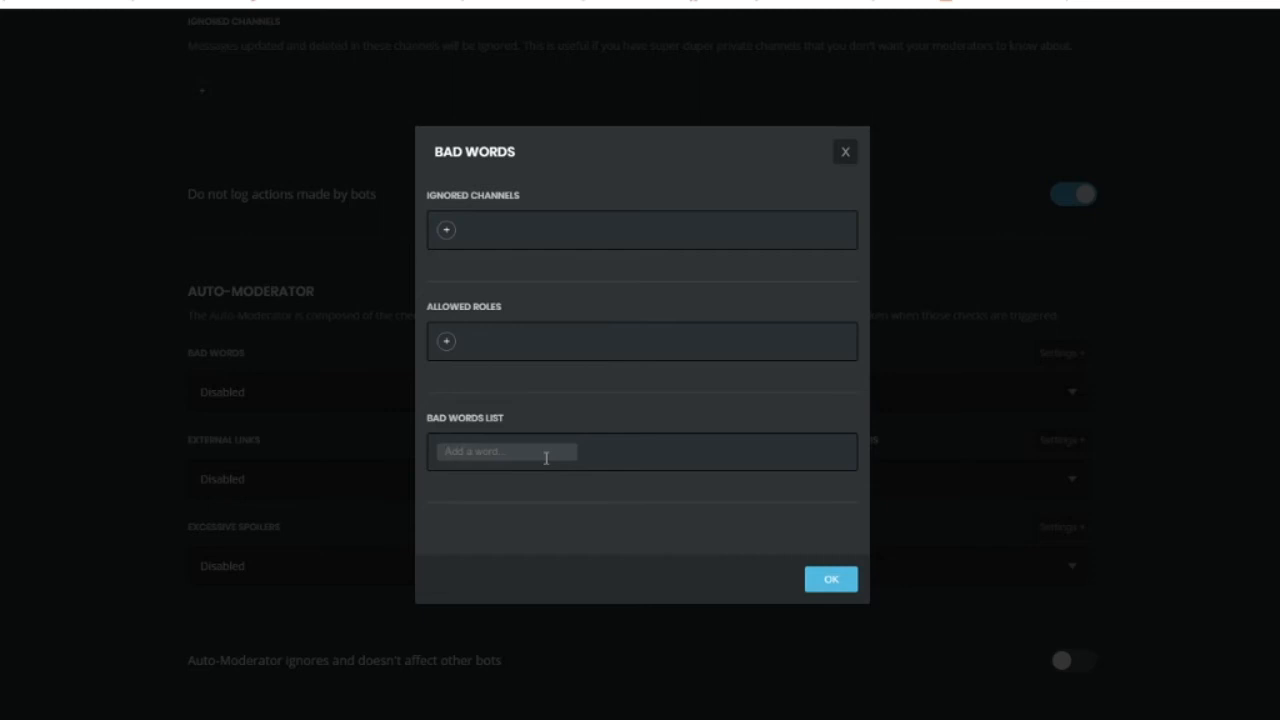
pyautogui.write('f')
pyautogui.write('eam 9')
pyautogui.press('Return')
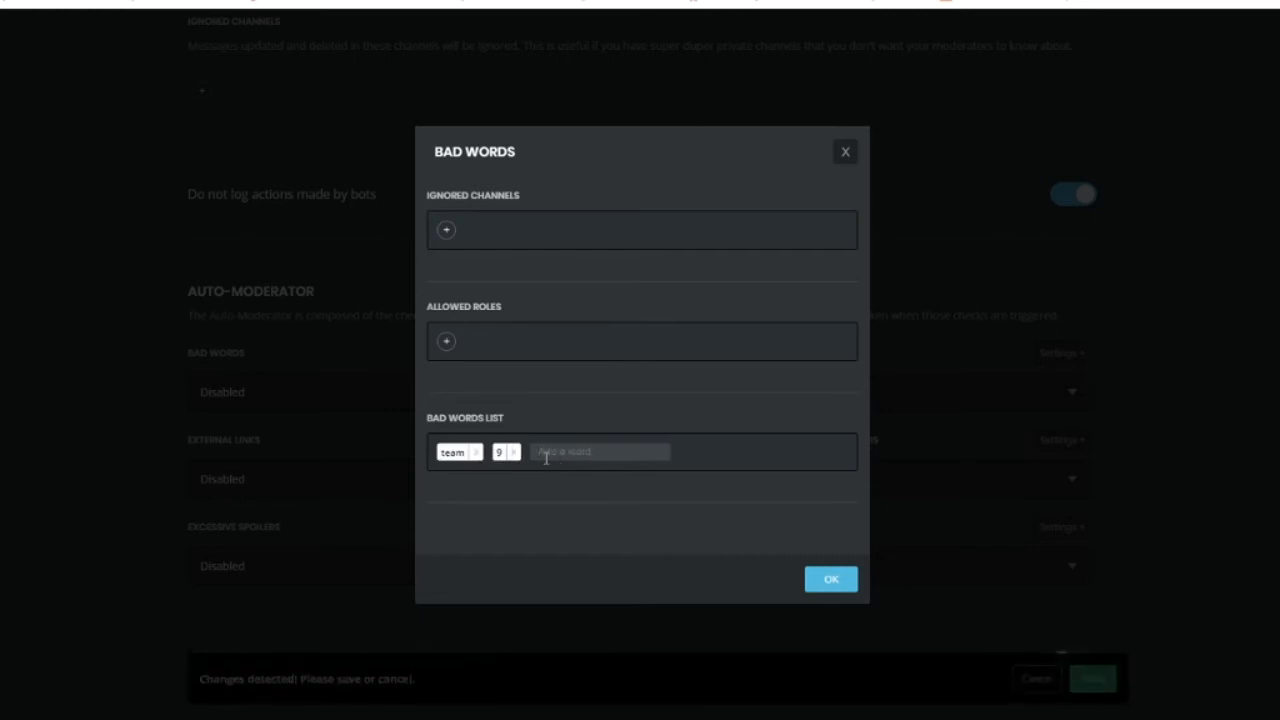
pyautogui.write('Team9')
pyautogui.press('Return')
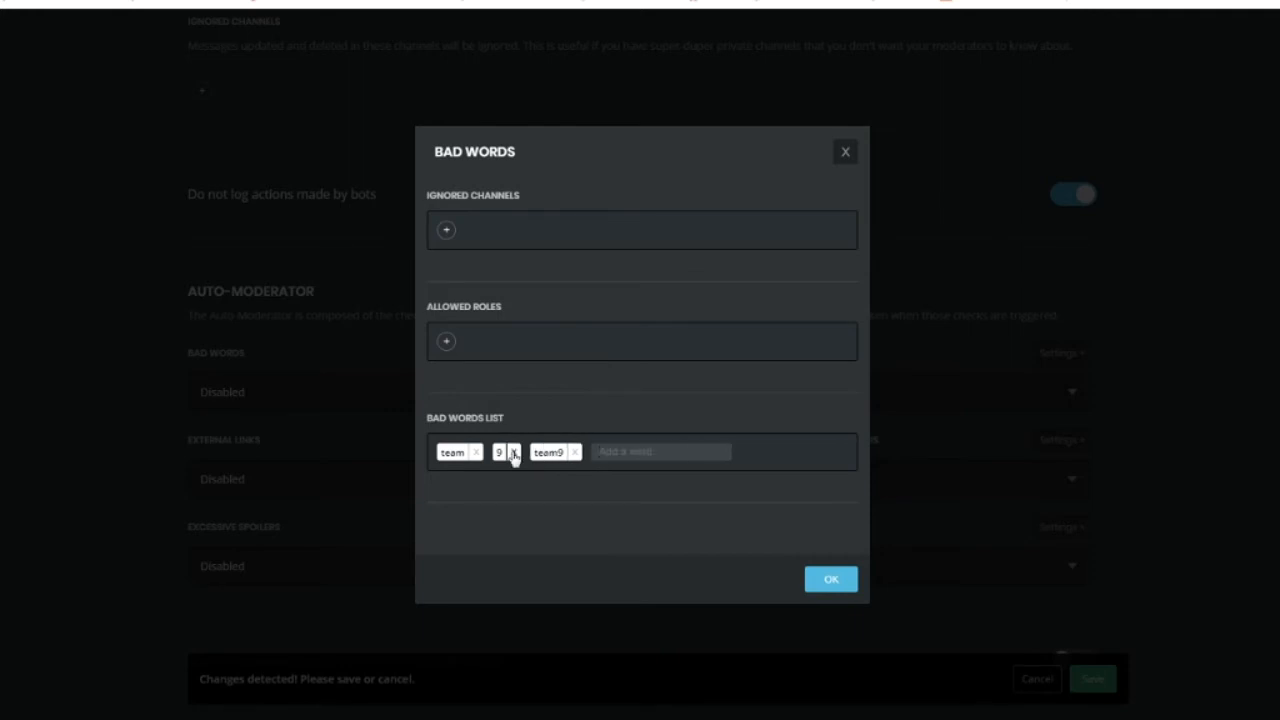
# Remove 9 and team from the bad words list and add lol
pyautogui.click(513, 452)
pyautogui.click(475, 453)
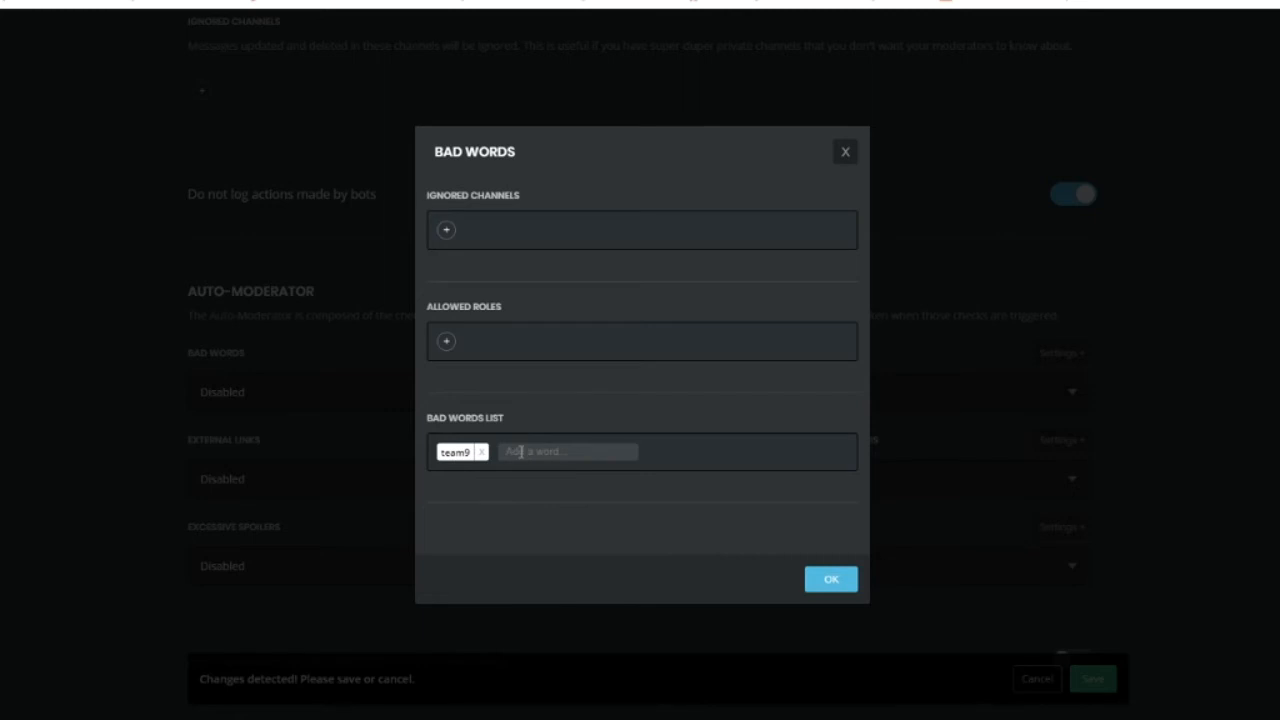
pyautogui.write('lol')
pyautogui.press('Return')
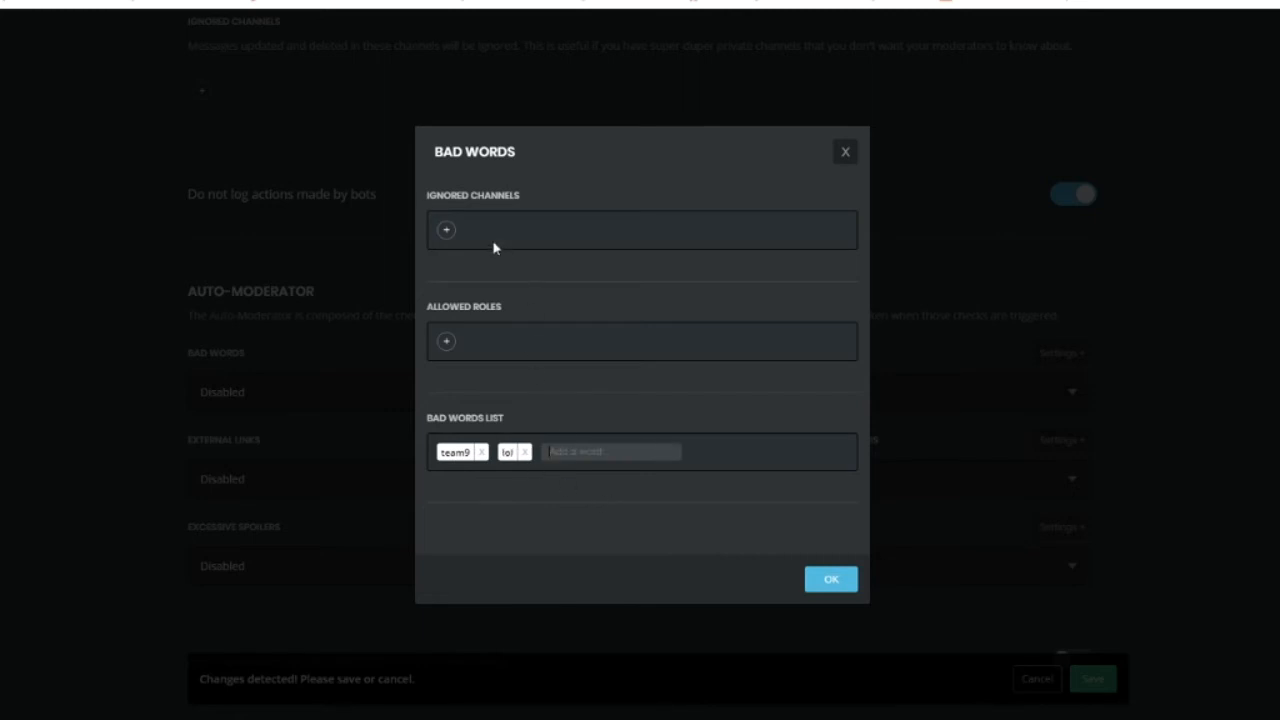
# Review the ignored channels and allowed roles options for the Bad Words check and confirm its word list settings
pyautogui.click(447, 231)
pyautogui.click(447, 342)
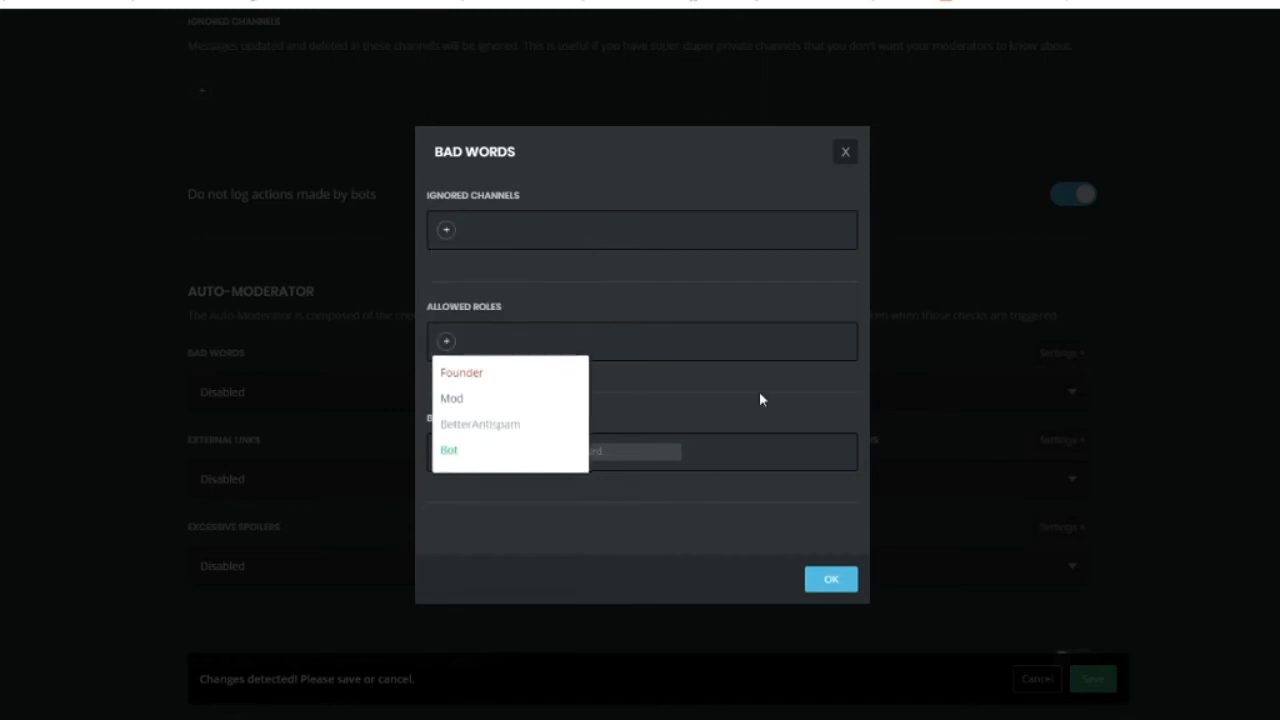
pyautogui.click(838, 584)
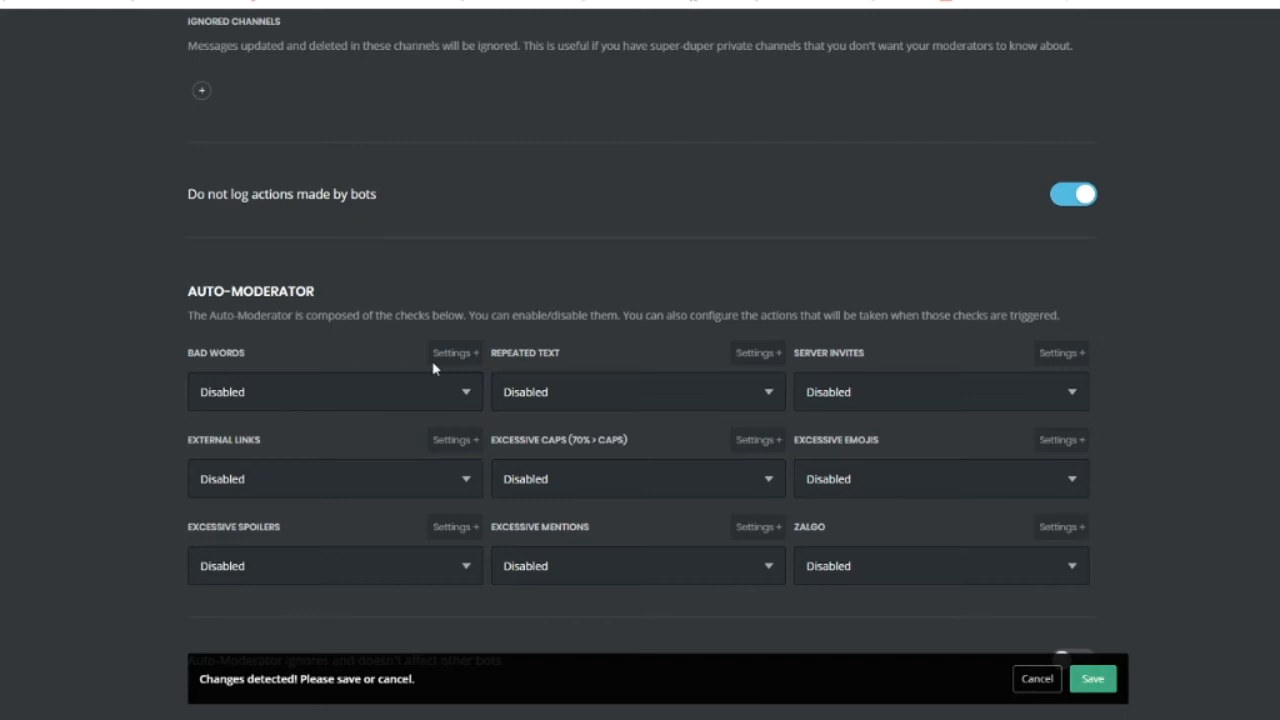
# Set the Bad Words check's action to Delete Message & Warn Member and save the changes
pyautogui.click(377, 392)
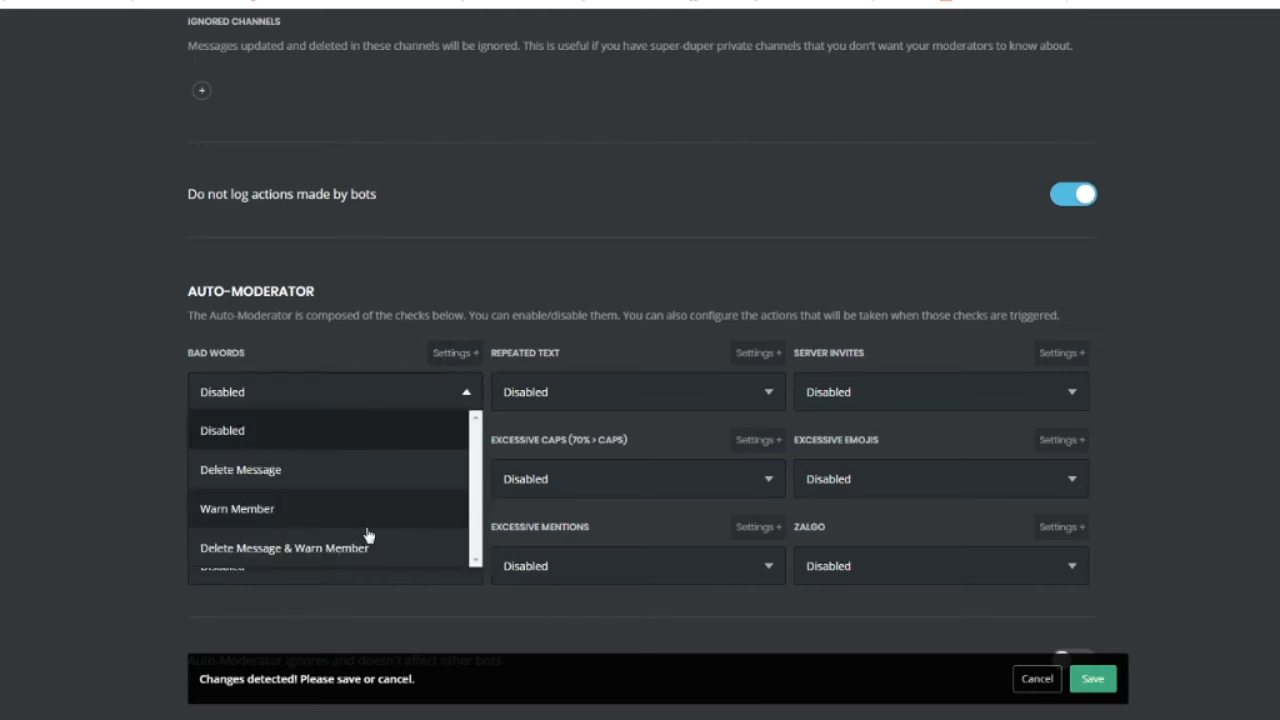
pyautogui.click(256, 468)
pyautogui.click(297, 397)
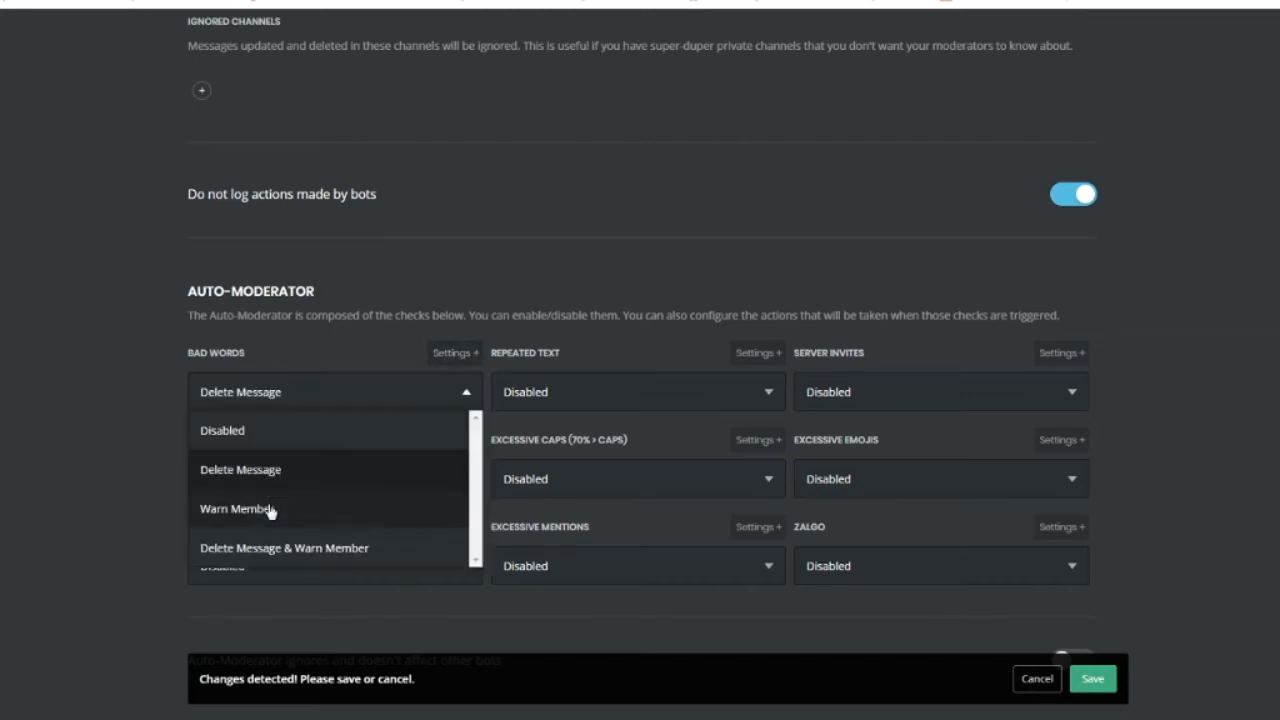
pyautogui.click(272, 512)
pyautogui.click(374, 394)
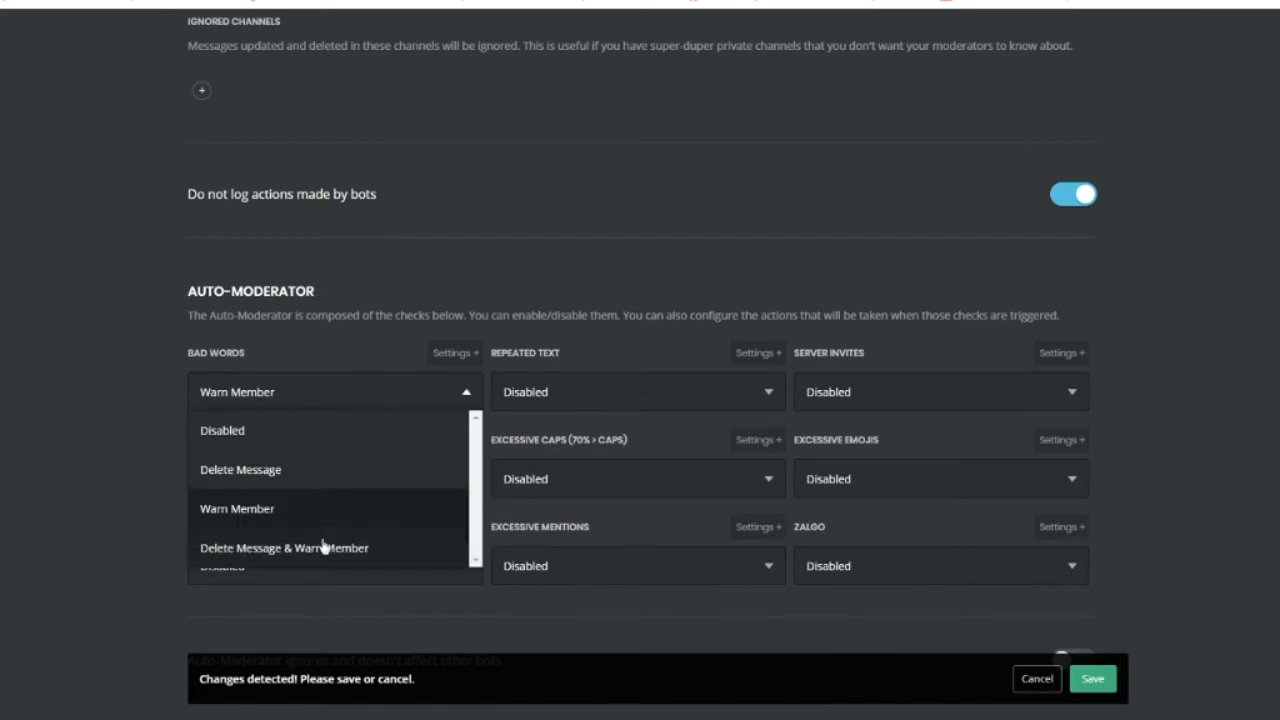
pyautogui.click(284, 548)
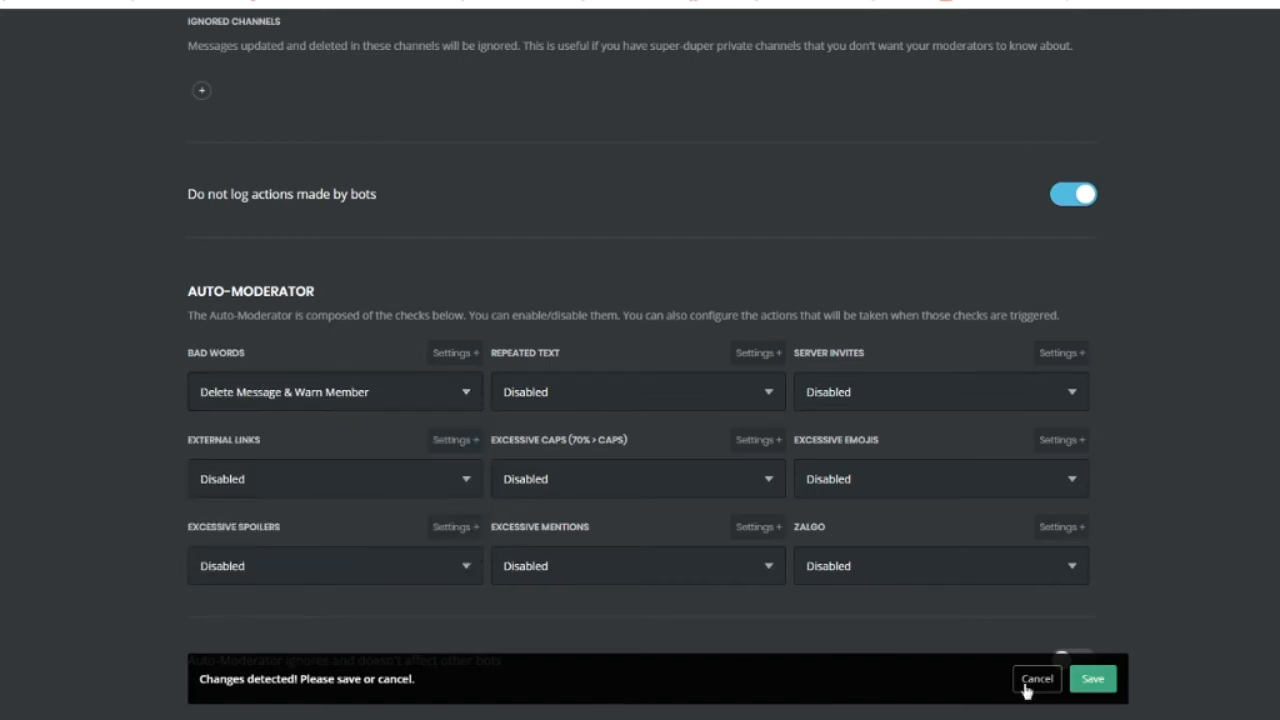
pyautogui.click(1103, 686)
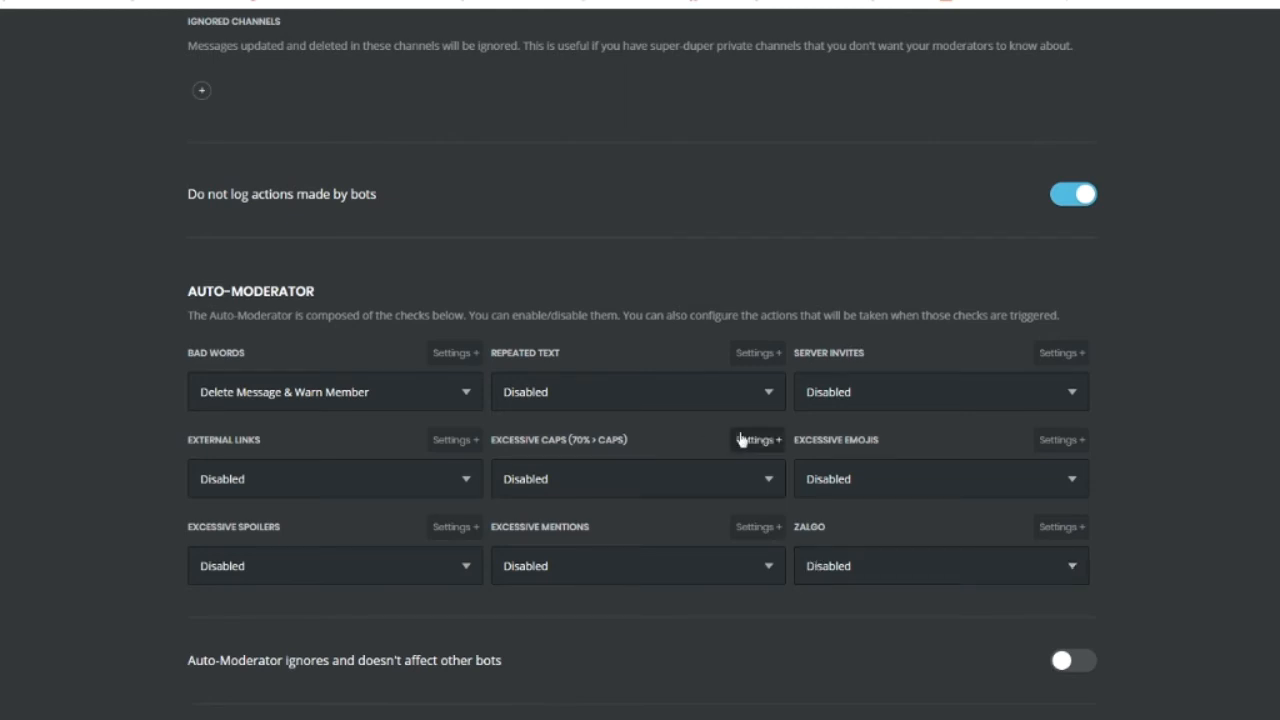
# Review the Repeated Text settings, set its action to Delete Message & Warn Member and save
pyautogui.click(757, 355)
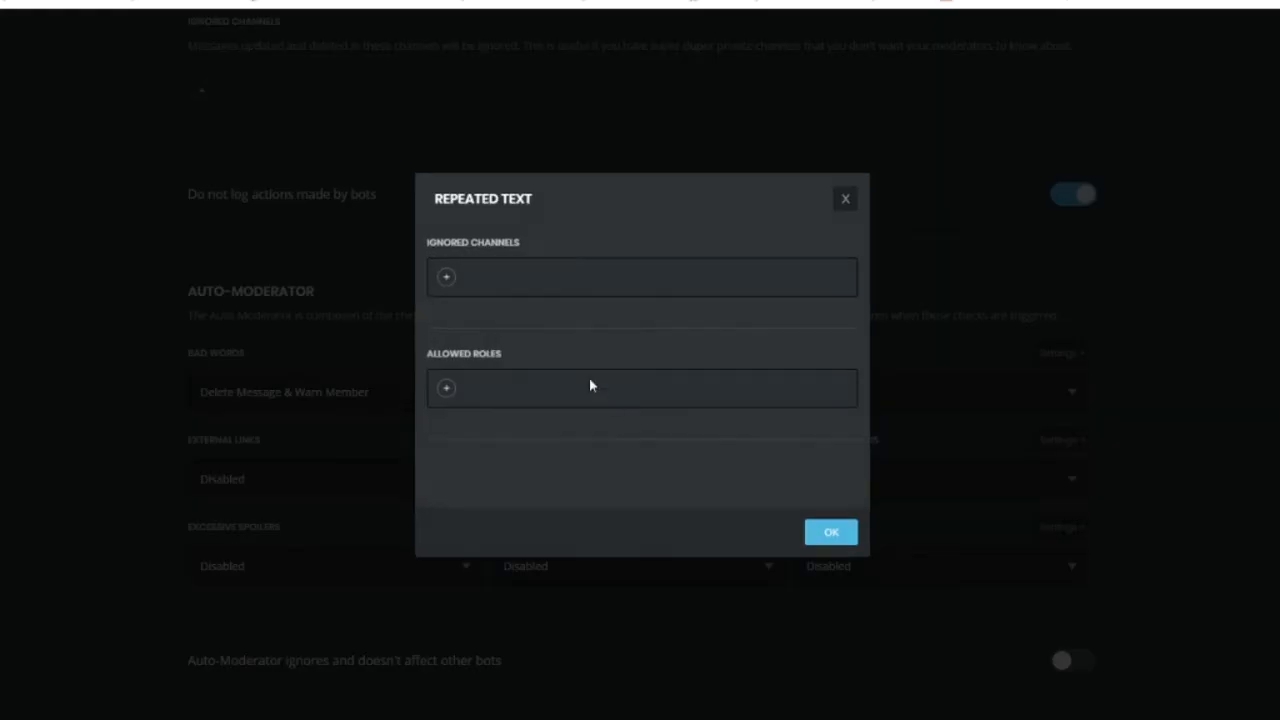
pyautogui.click(831, 532)
pyautogui.click(608, 391)
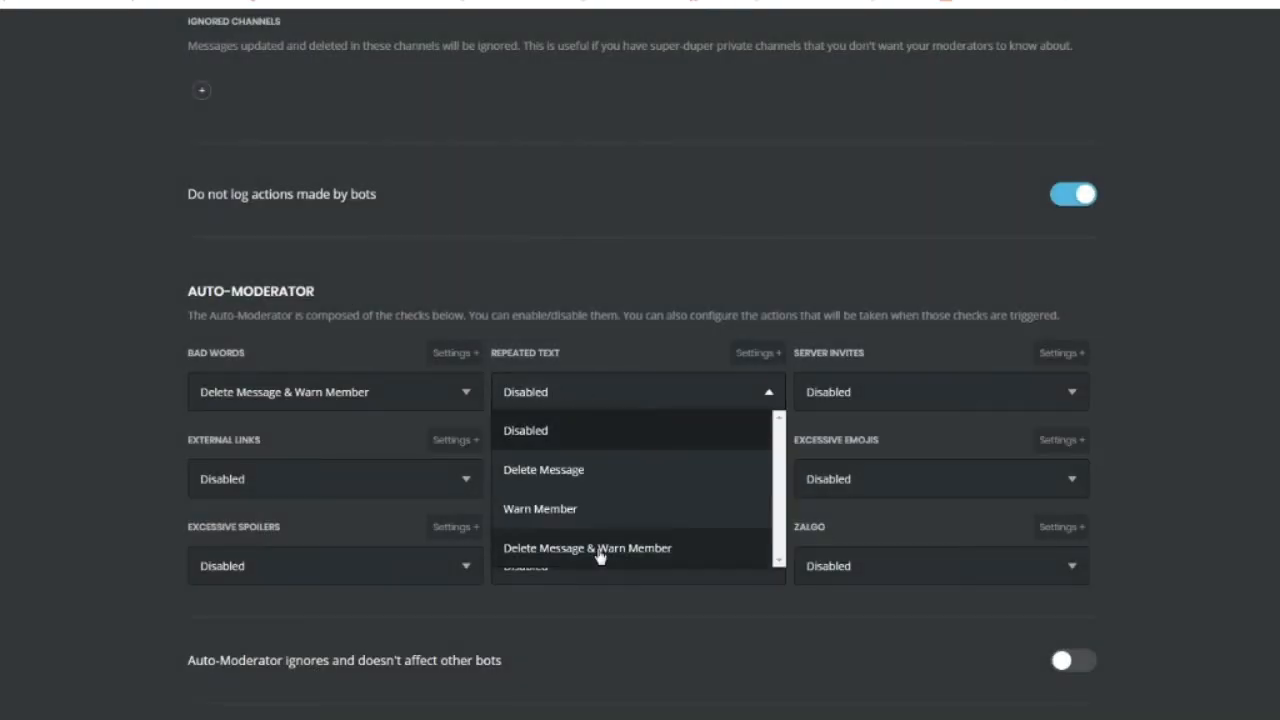
pyautogui.click(600, 552)
pyautogui.click(1092, 686)
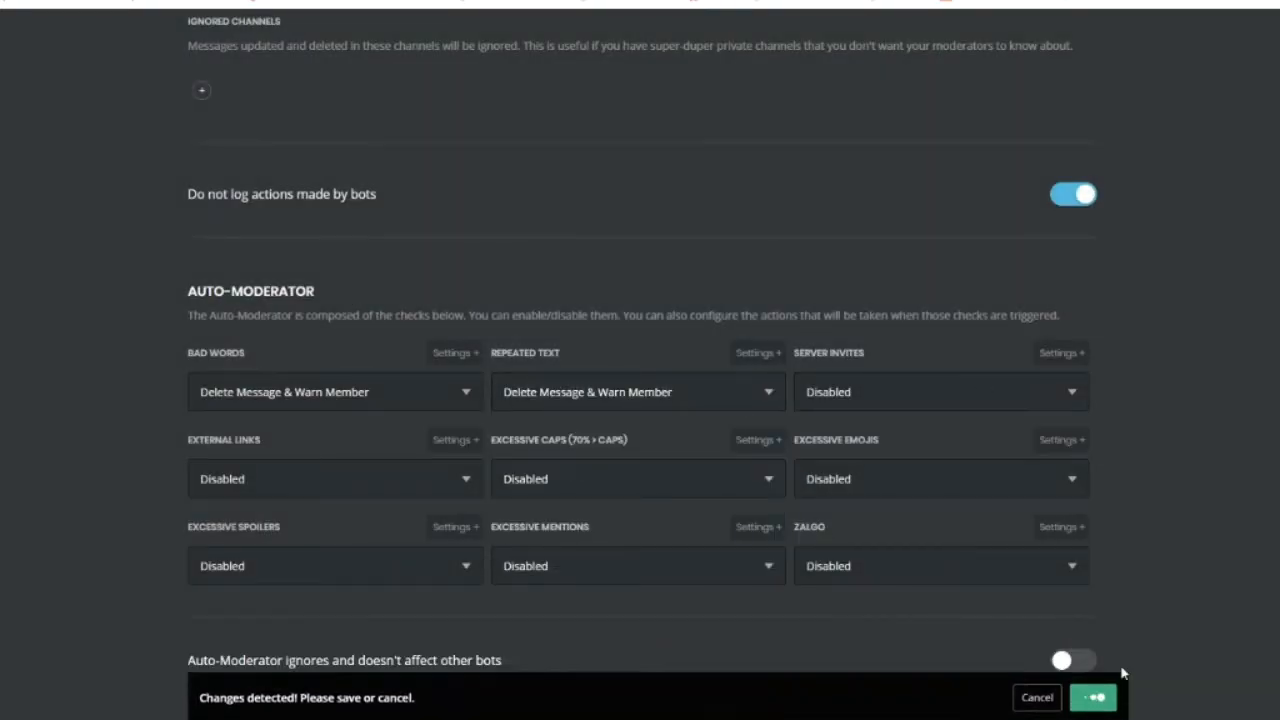
# Set the Excessive Emojis check's action to Delete Message & Warn Member and save
pyautogui.click(897, 485)
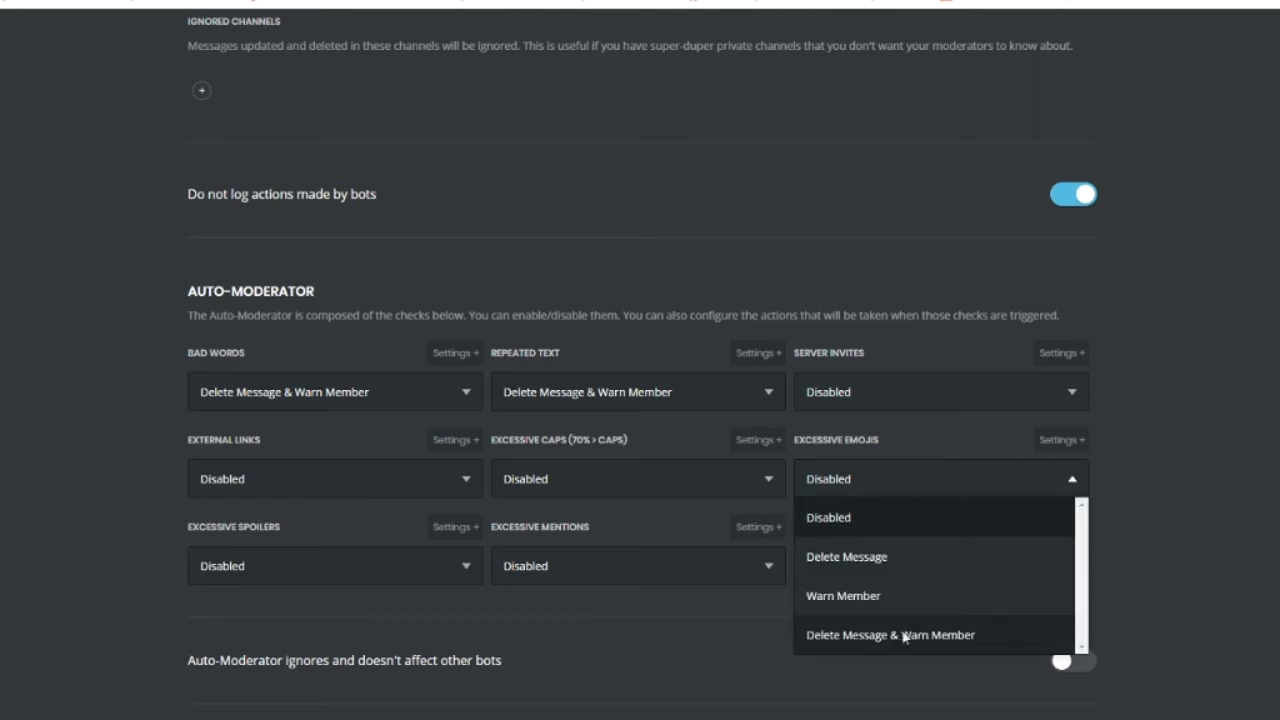
pyautogui.click(904, 636)
pyautogui.click(1094, 684)
# Lower the emoji limit of the Excessive Emojis check to 3 and save the change
pyautogui.click(1060, 442)
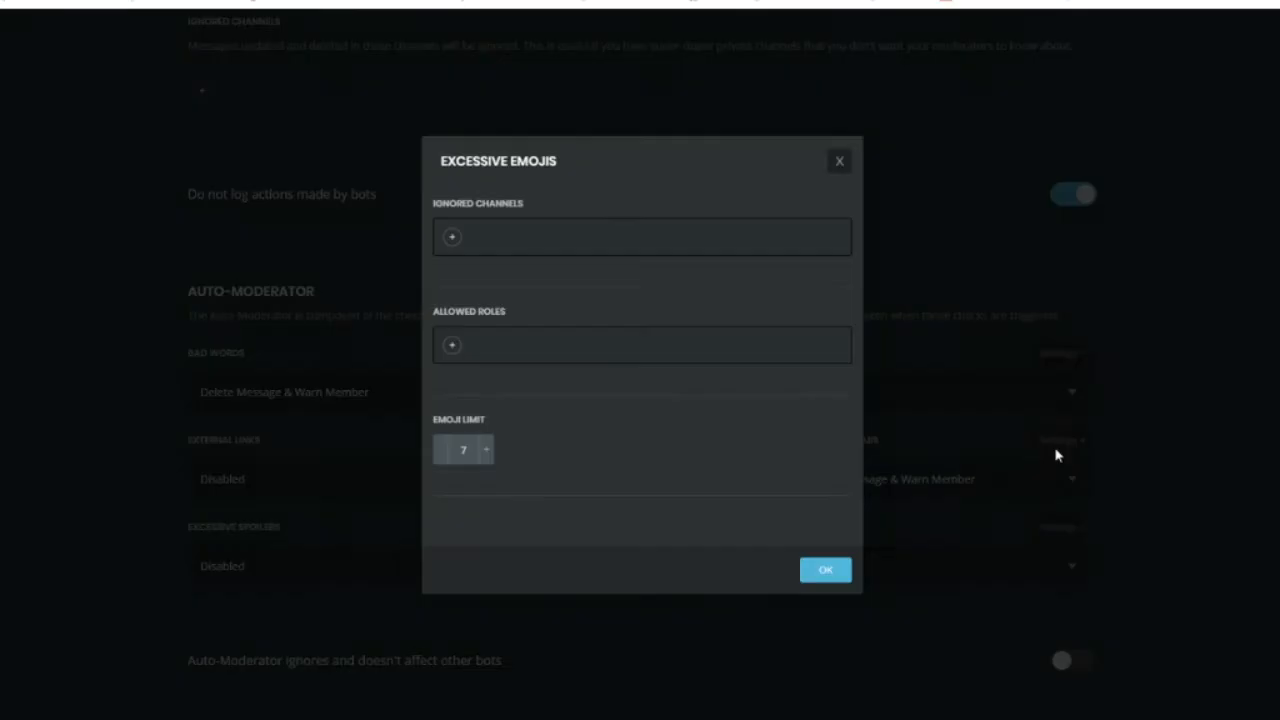
pyautogui.click(433, 452)
pyautogui.click(433, 452)
pyautogui.click(433, 452)
pyautogui.click(433, 452)
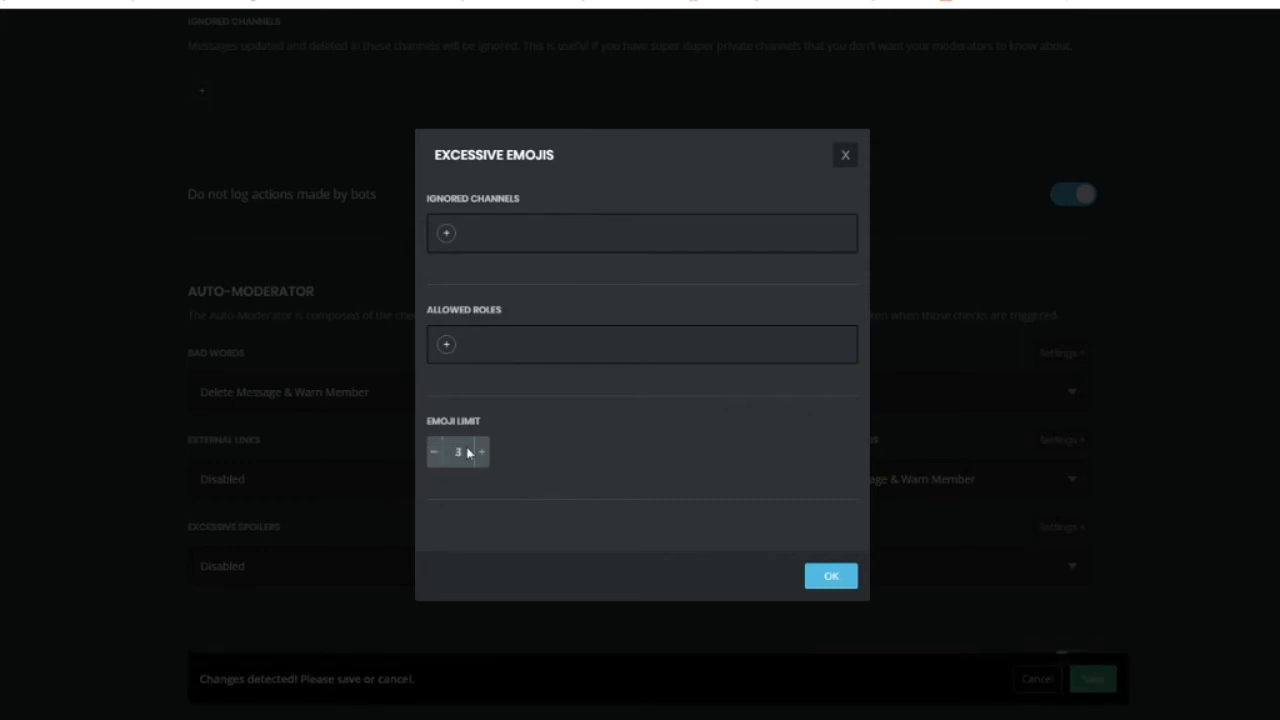
pyautogui.click(845, 577)
pyautogui.click(1085, 678)
# Review the Server Invites settings, set its action to Delete Message & Warn Member and save
pyautogui.click(1068, 353)
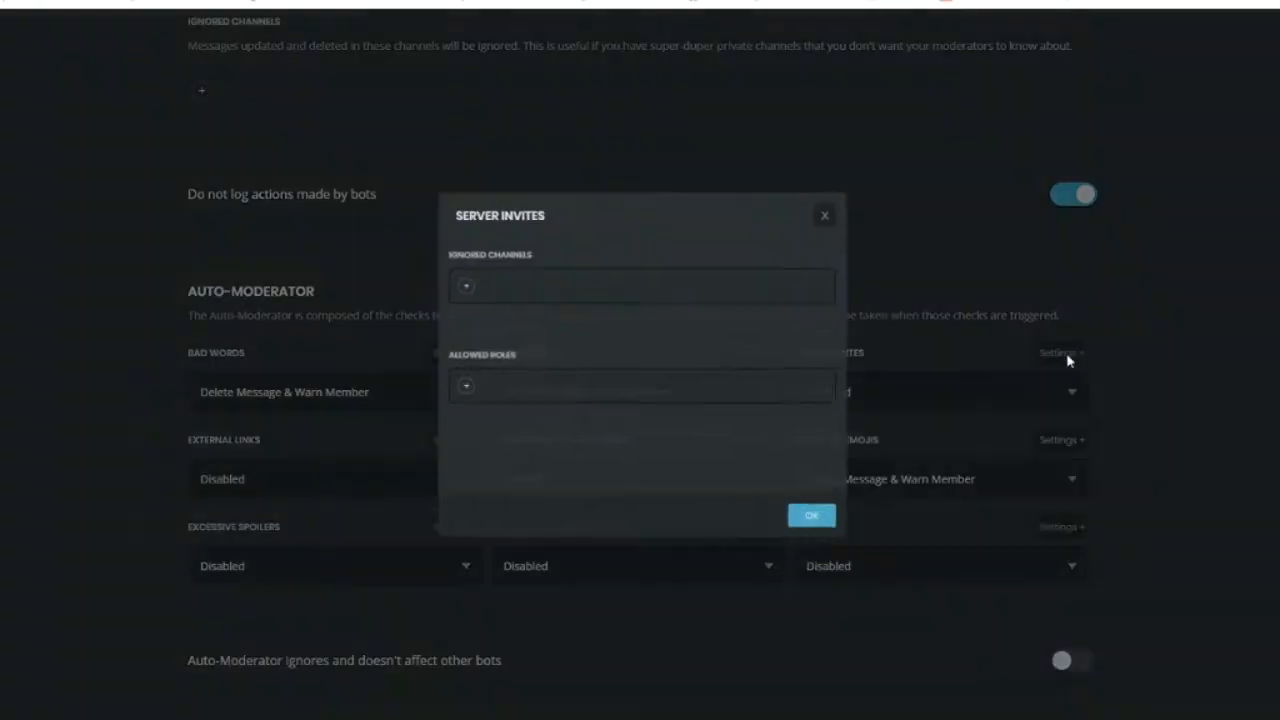
pyautogui.click(845, 199)
pyautogui.click(1046, 390)
pyautogui.click(943, 560)
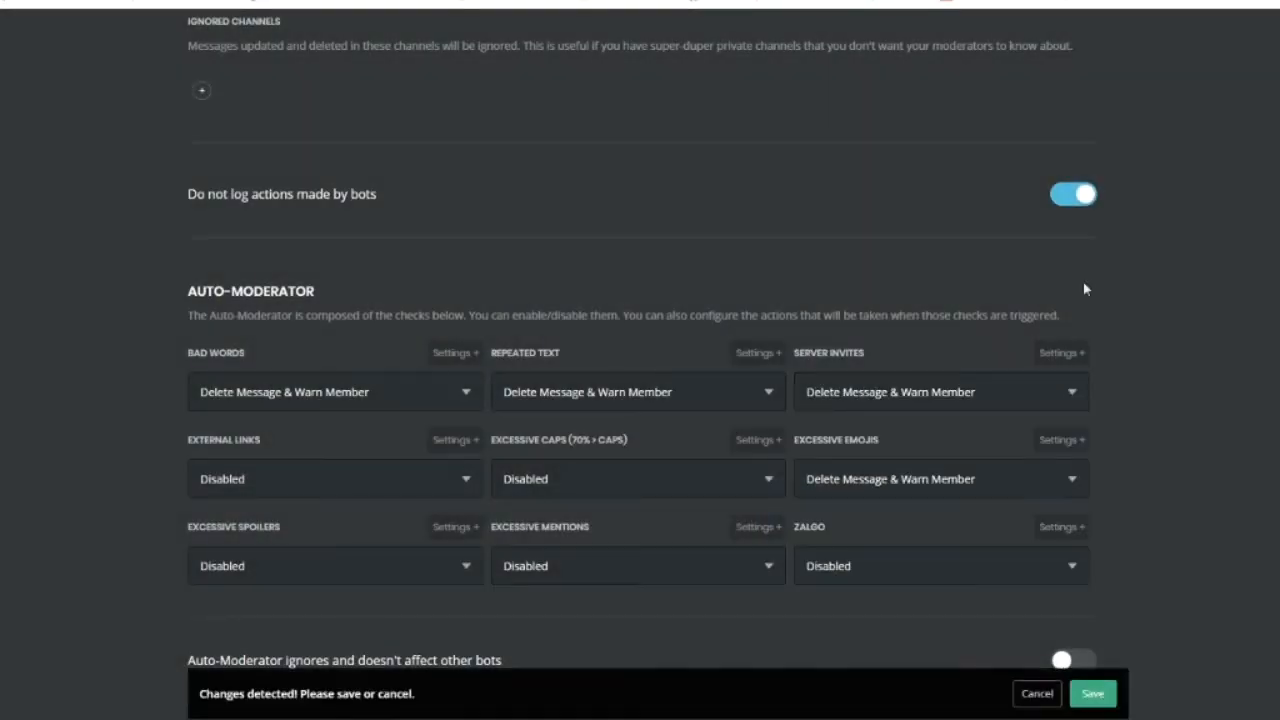
pyautogui.click(1090, 679)
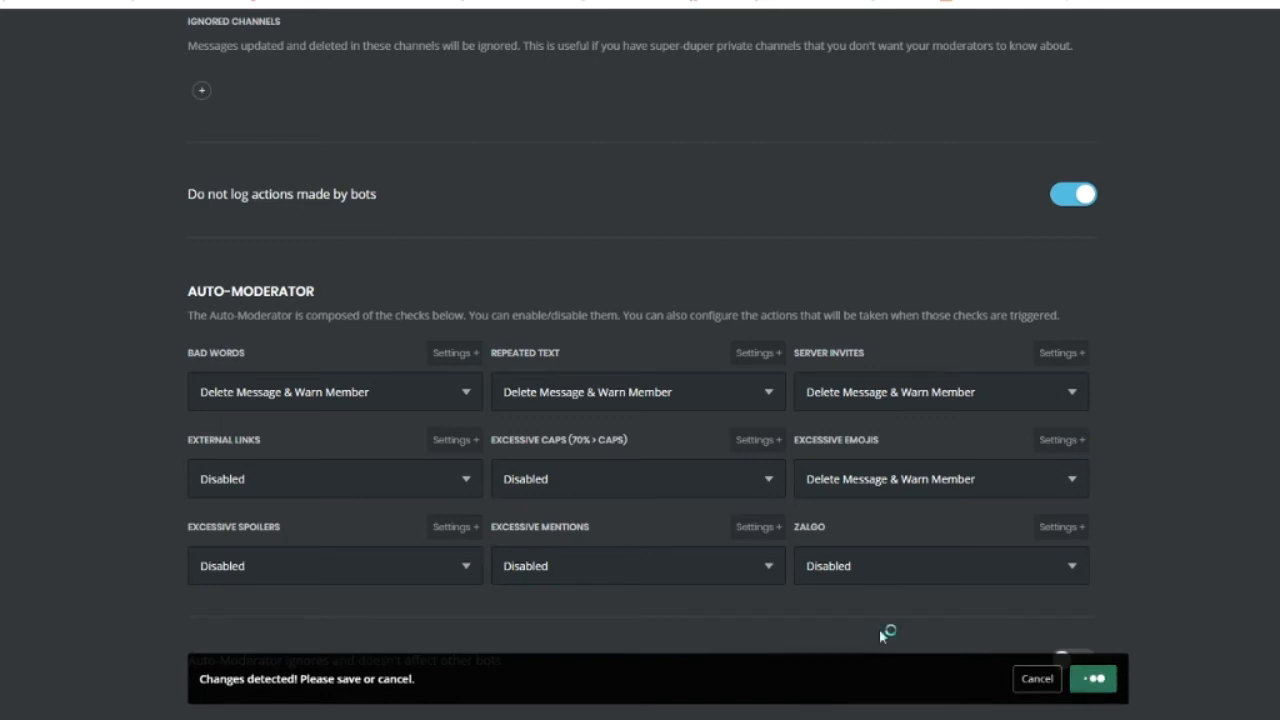
# Set the Excessive Caps check's action to Delete Message & Warn Member and review its channel and role settings
pyautogui.click(536, 488)
pyautogui.click(596, 638)
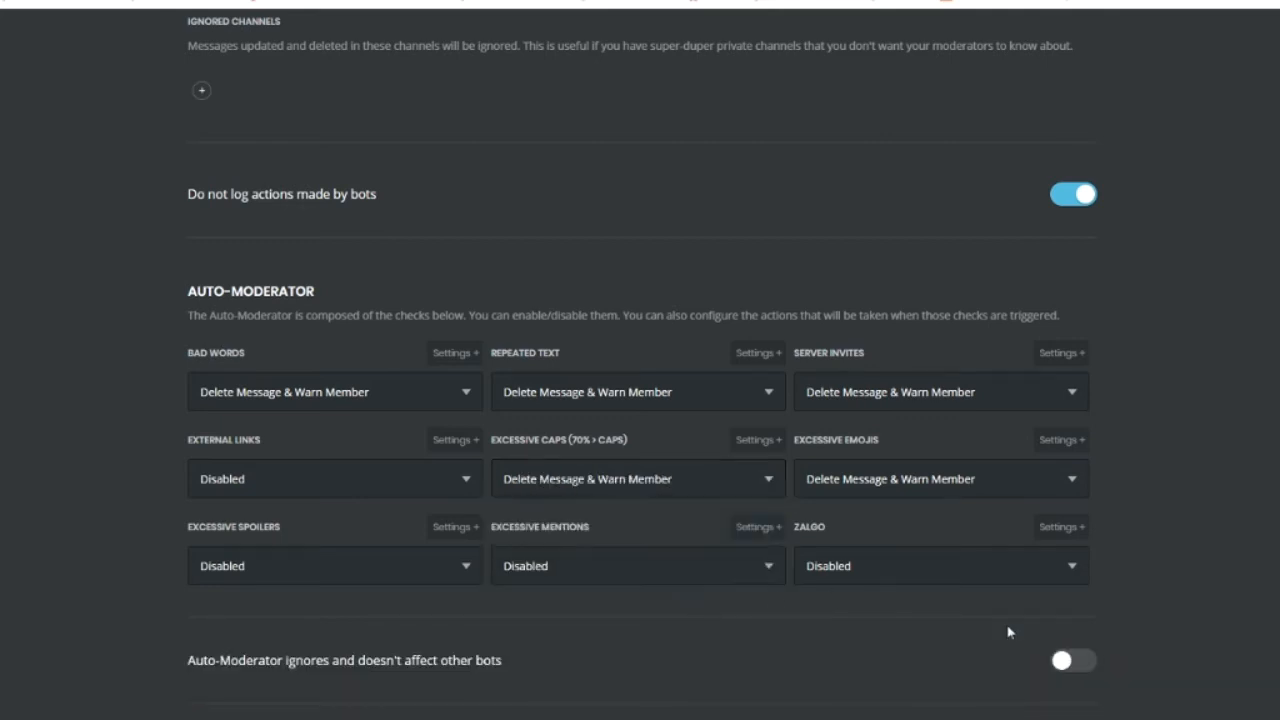
pyautogui.click(758, 440)
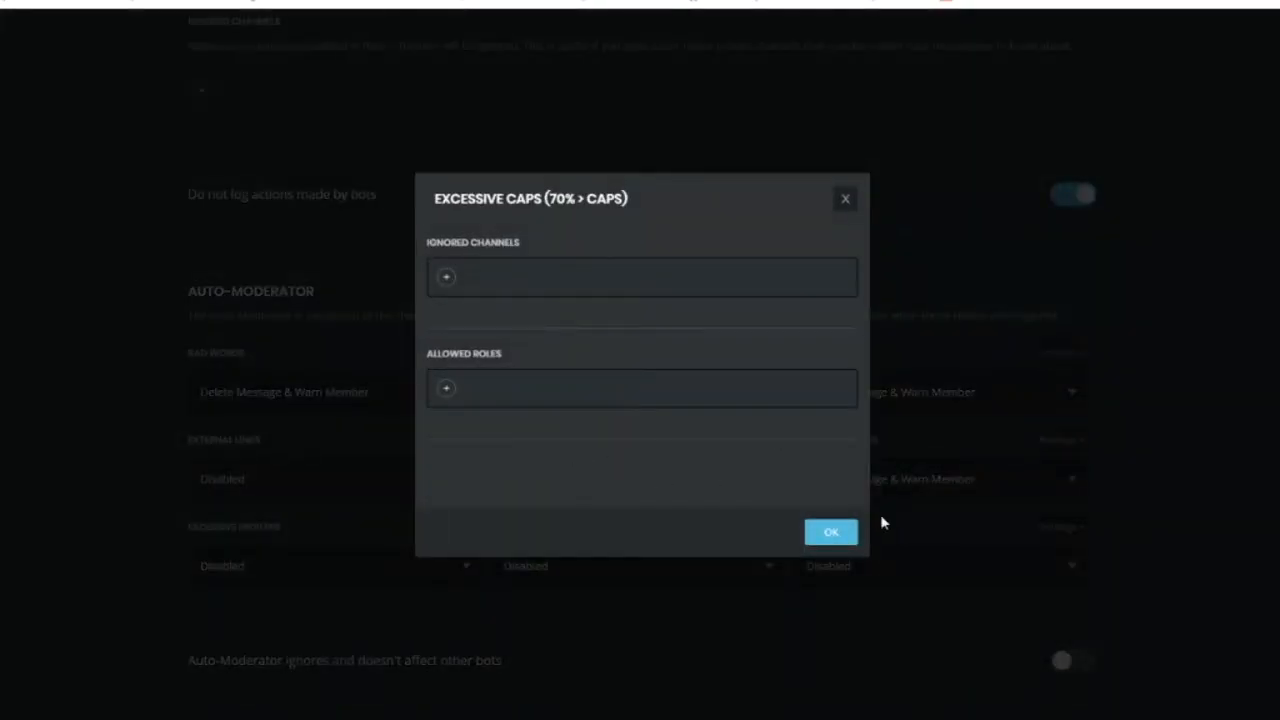
pyautogui.click(843, 200)
# Set the External Links check's action to Delete Message & Warn Member and save the changes
pyautogui.click(349, 478)
pyautogui.click(332, 631)
pyautogui.click(1098, 674)
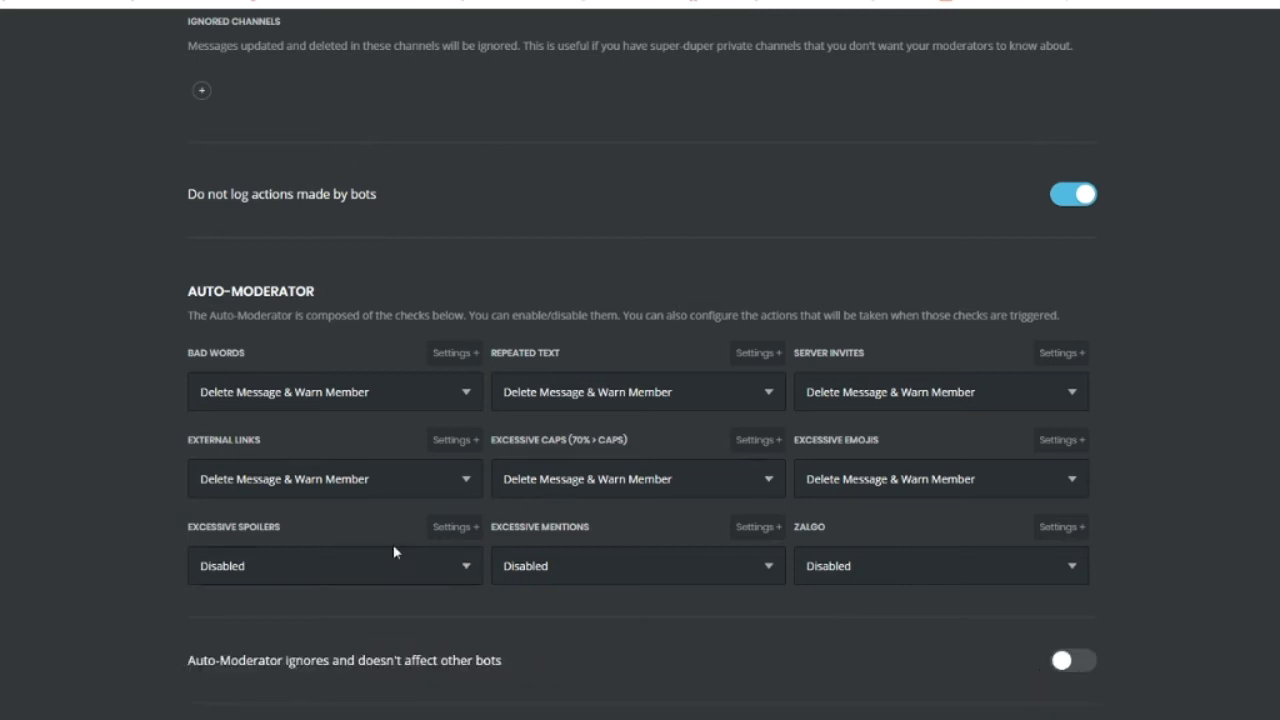
# Enable the option that makes the Auto-Moderator ignore other bots and save the change
pyautogui.scroll(-1, 477, 549)
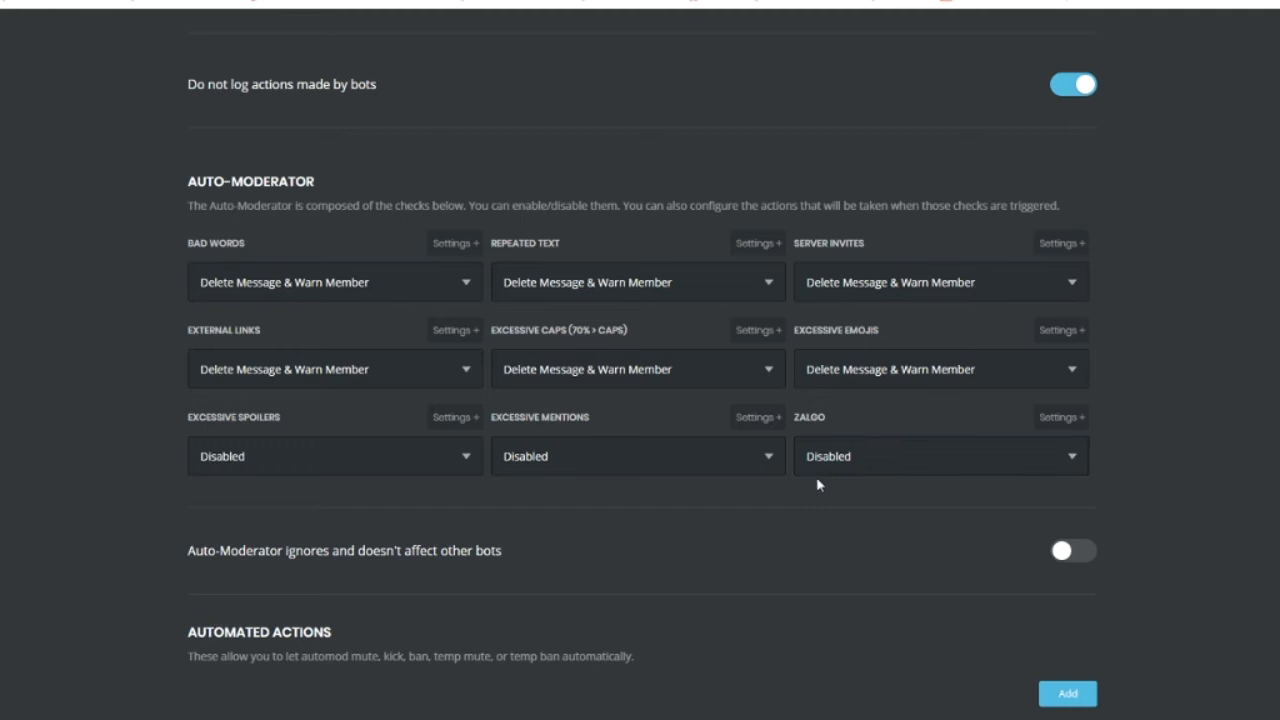
pyautogui.scroll(-1, 948, 498)
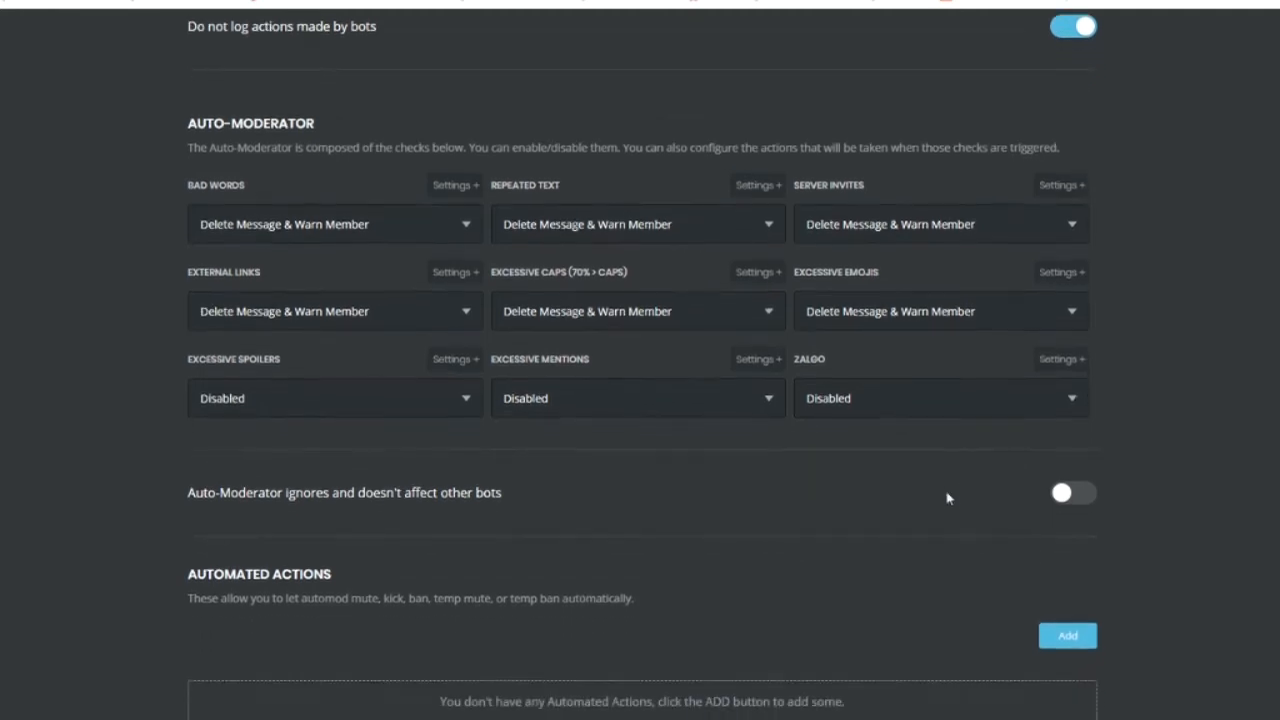
pyautogui.scroll(-3, 948, 498)
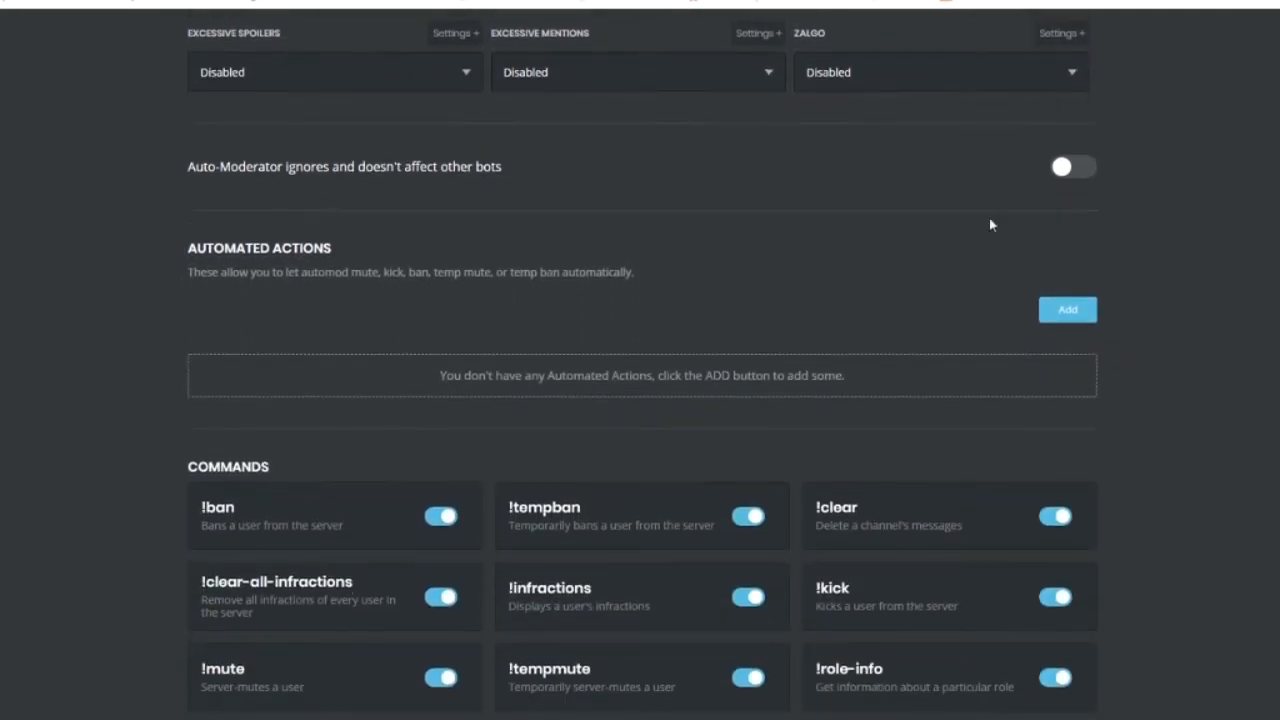
pyautogui.tripleClick(221, 168)
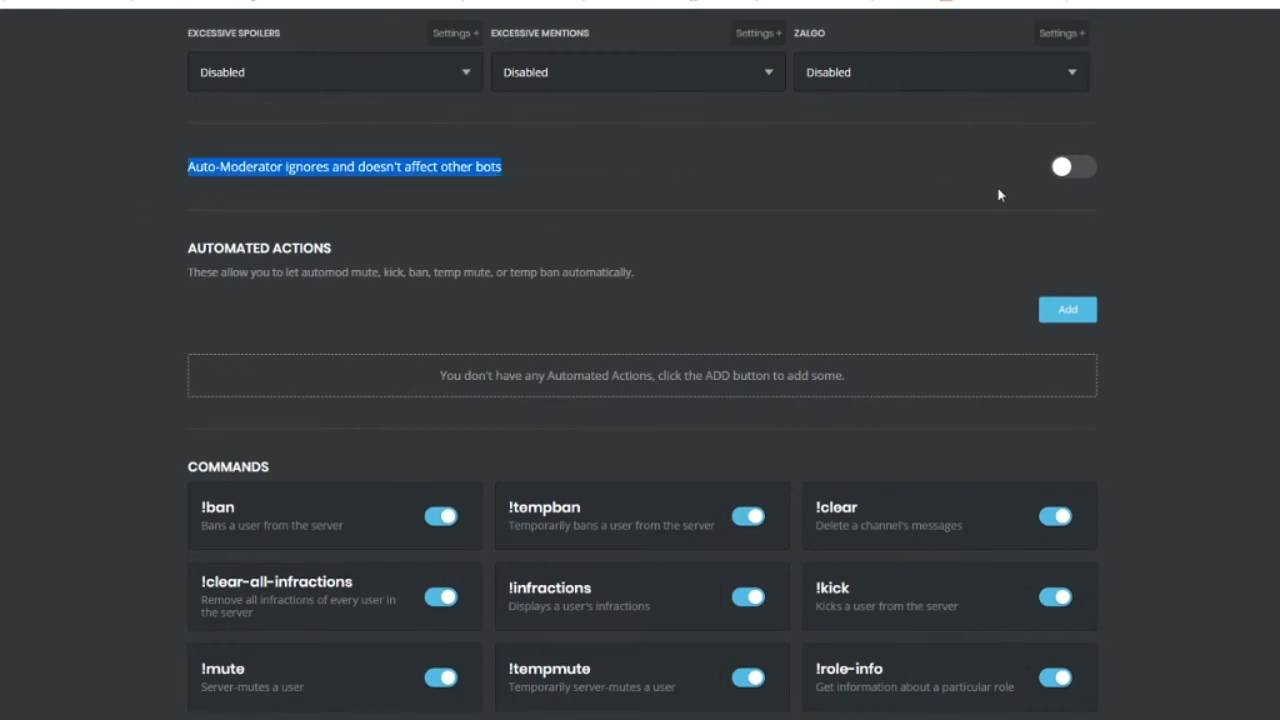
pyautogui.click(1073, 167)
pyautogui.click(1093, 677)
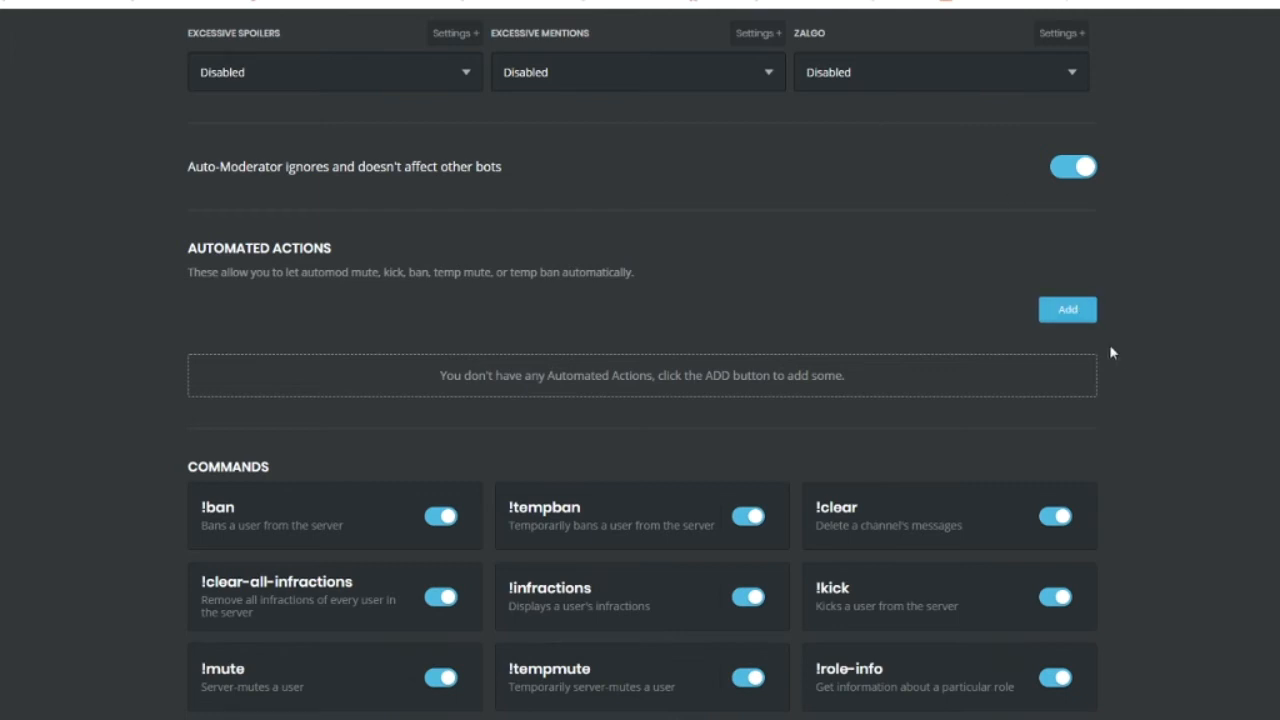
# Read the Automated Actions description, add an automated action that mutes members for infractions in the last 30 minutes, and save
pyautogui.moveTo(225, 248); pyautogui.dragTo(423, 302)
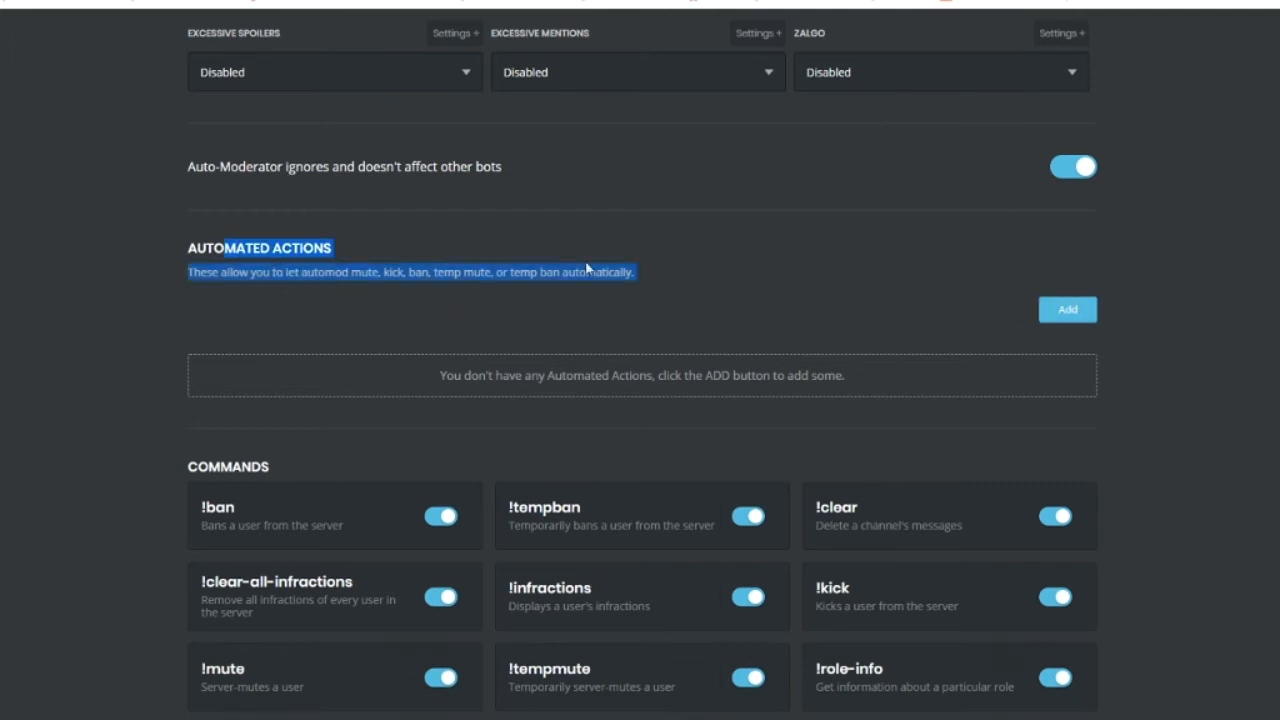
pyautogui.moveTo(674, 286); pyautogui.dragTo(163, 246)
pyautogui.click(748, 337)
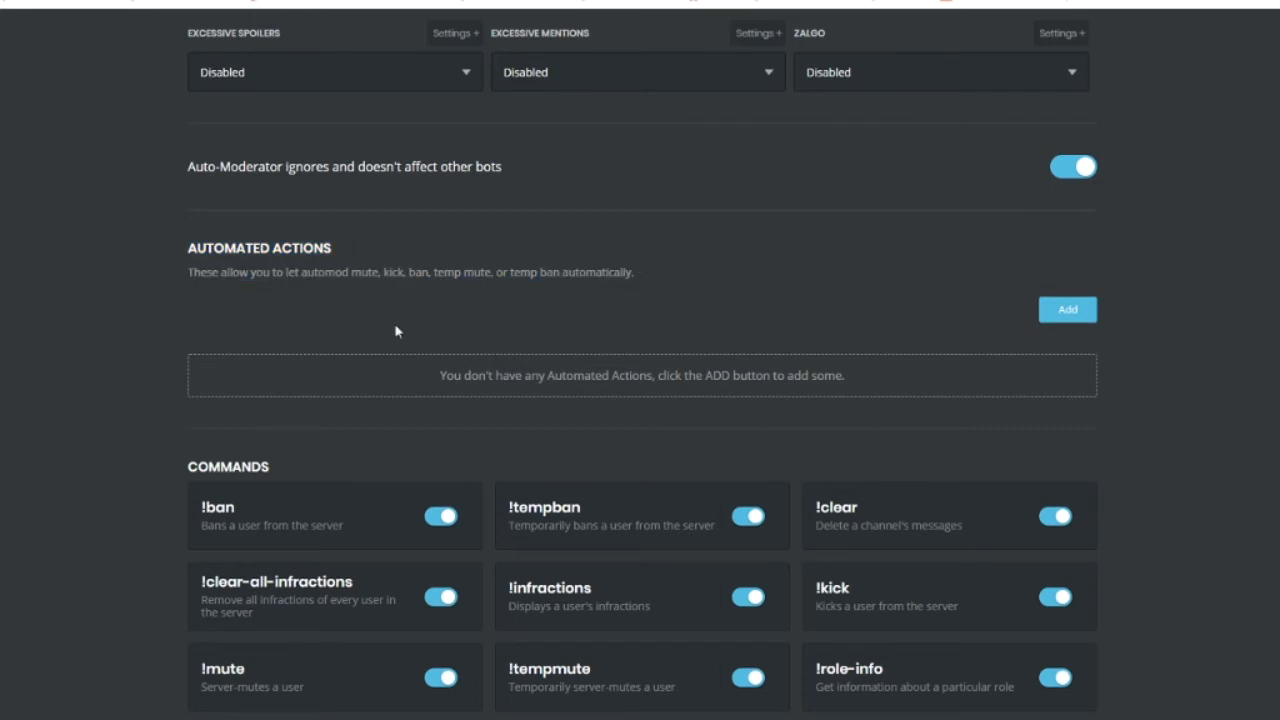
pyautogui.moveTo(396, 331); pyautogui.dragTo(169, 244)
pyautogui.click(995, 333)
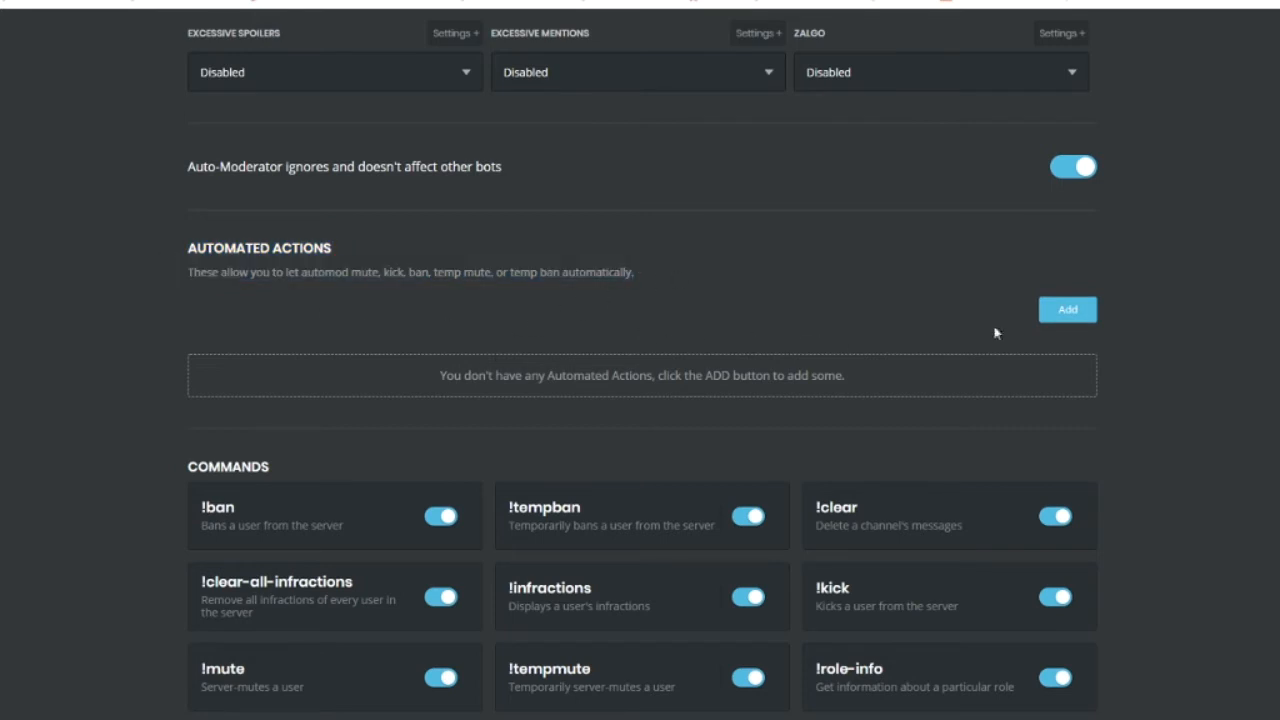
pyautogui.click(1065, 322)
pyautogui.click(1065, 322)
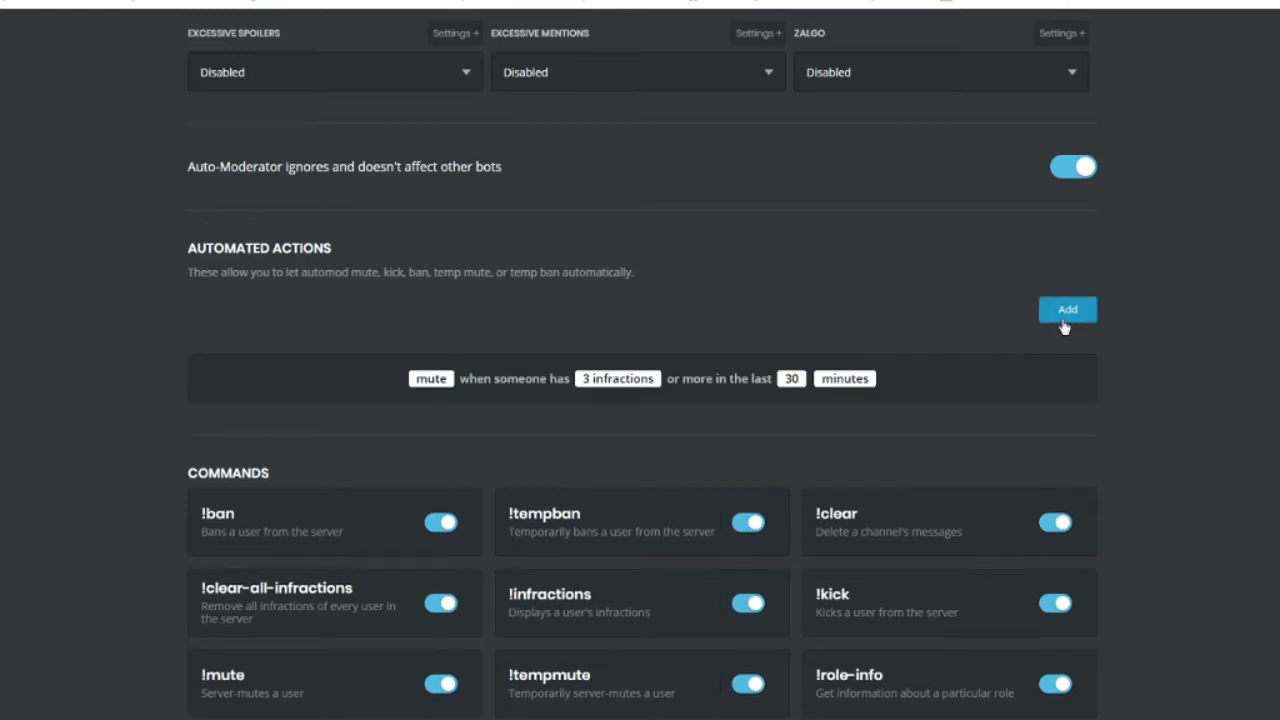
pyautogui.click(1089, 679)
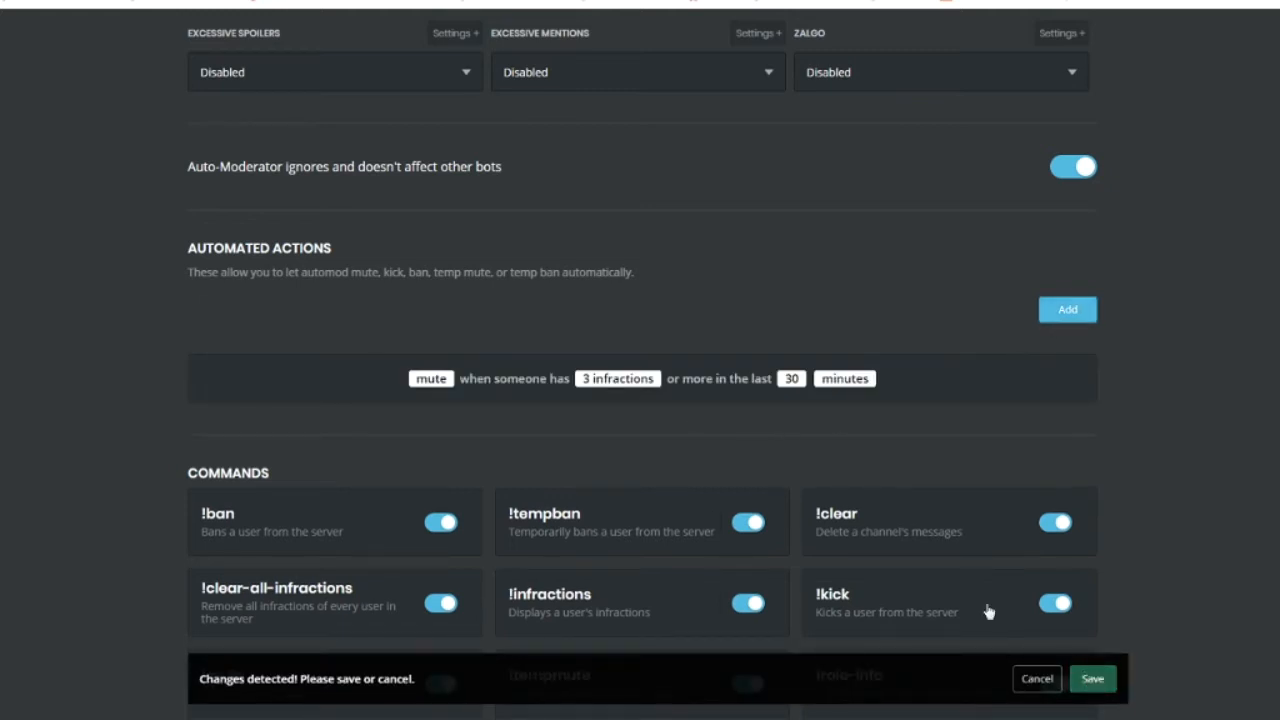
# Set the automated mute action's threshold to 5 infractions and save the change
pyautogui.click(620, 380)
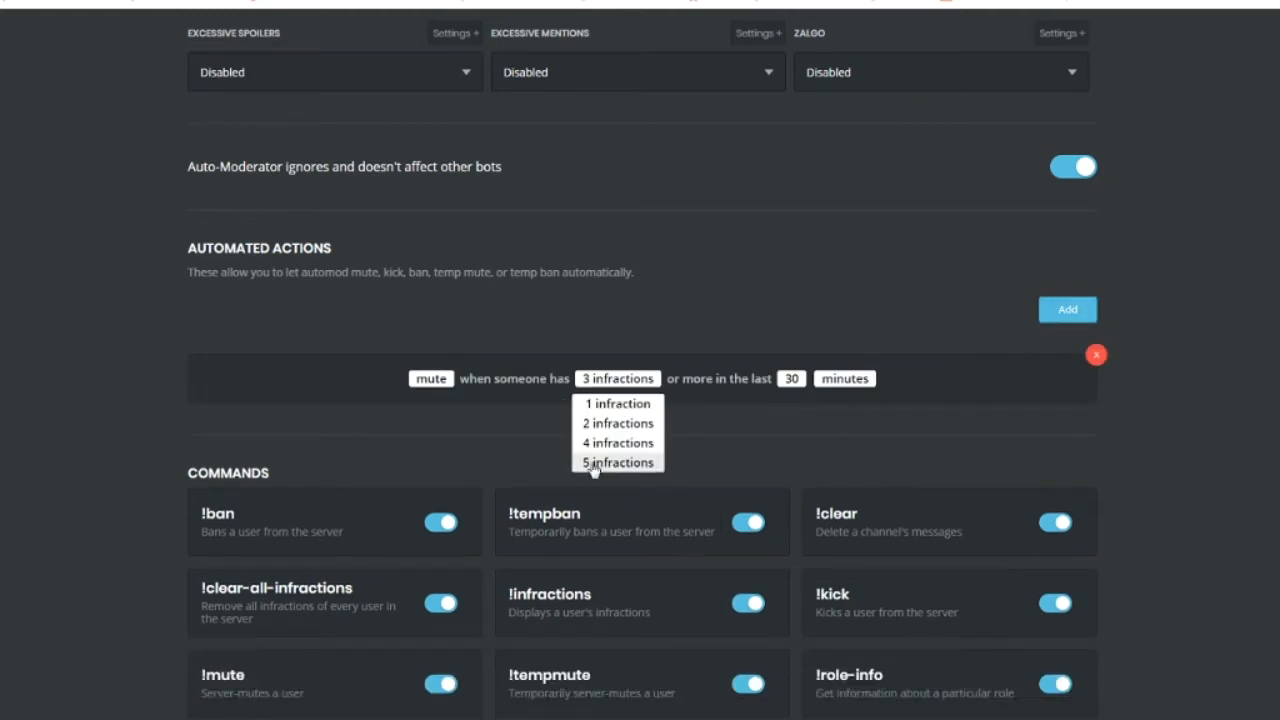
pyautogui.click(594, 463)
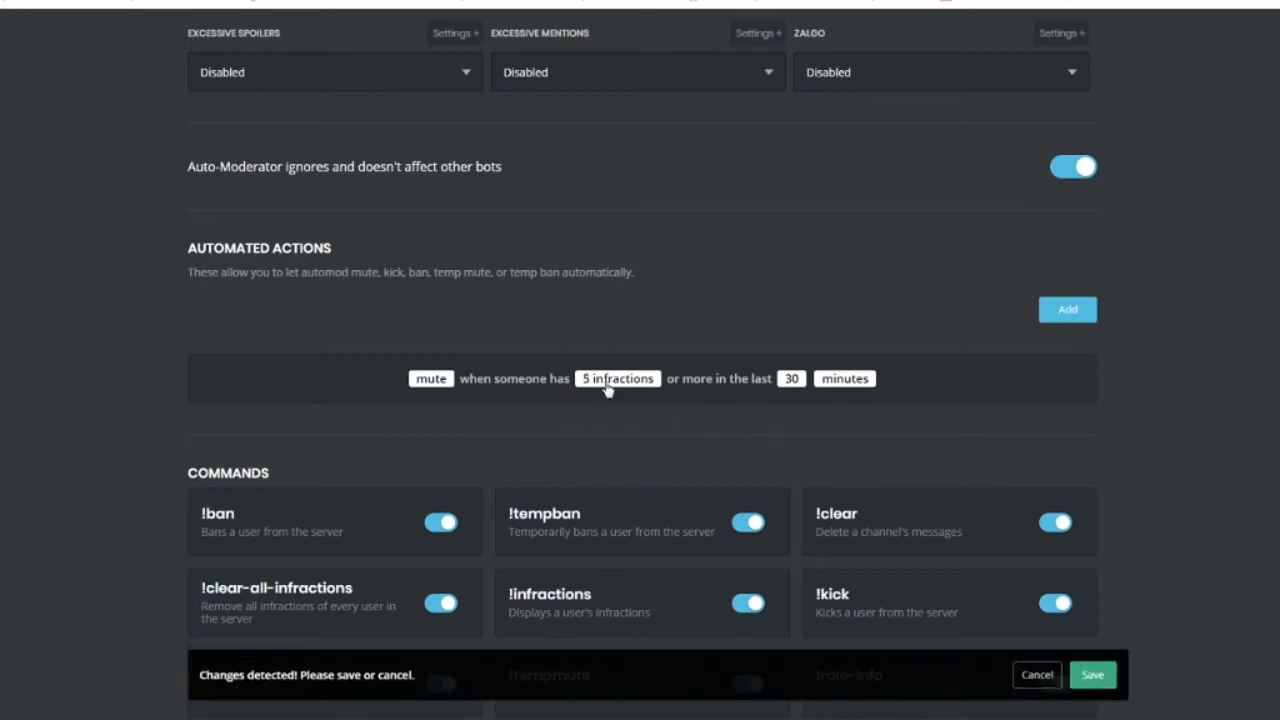
pyautogui.click(1092, 679)
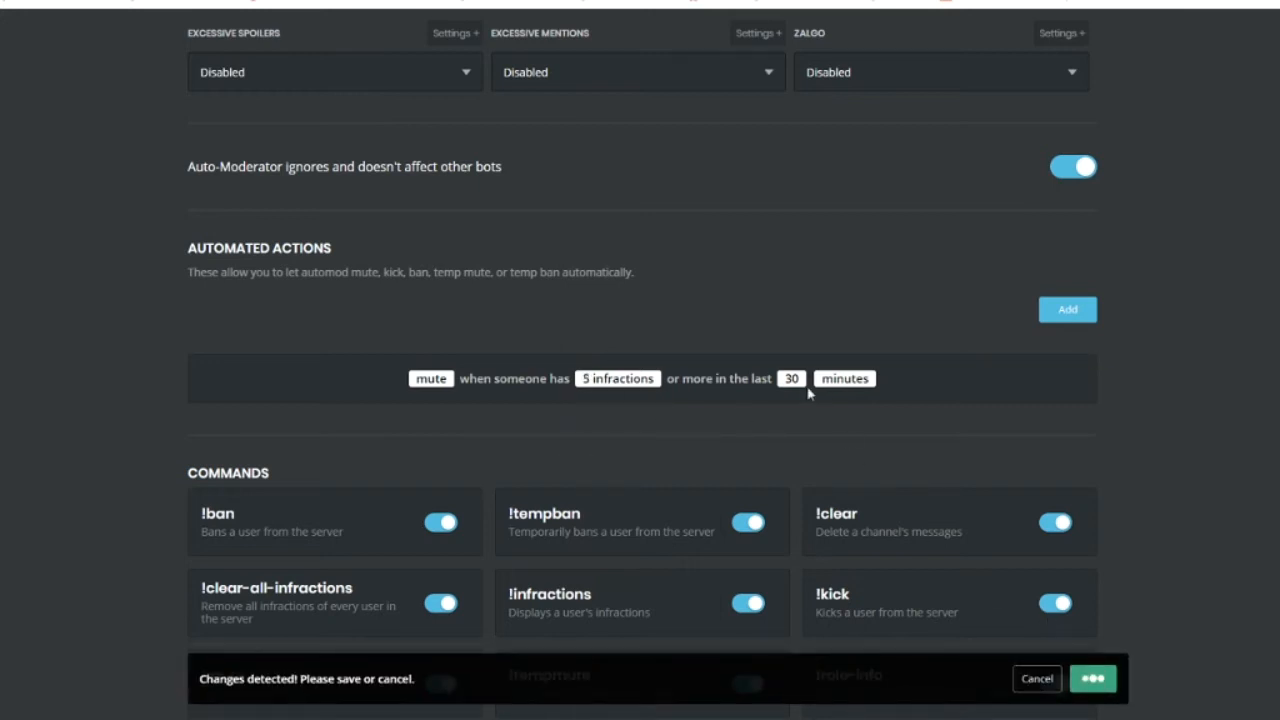
# Try time windows of 1, 2 and 59 minutes for the automated mute action
pyautogui.click(431, 379)
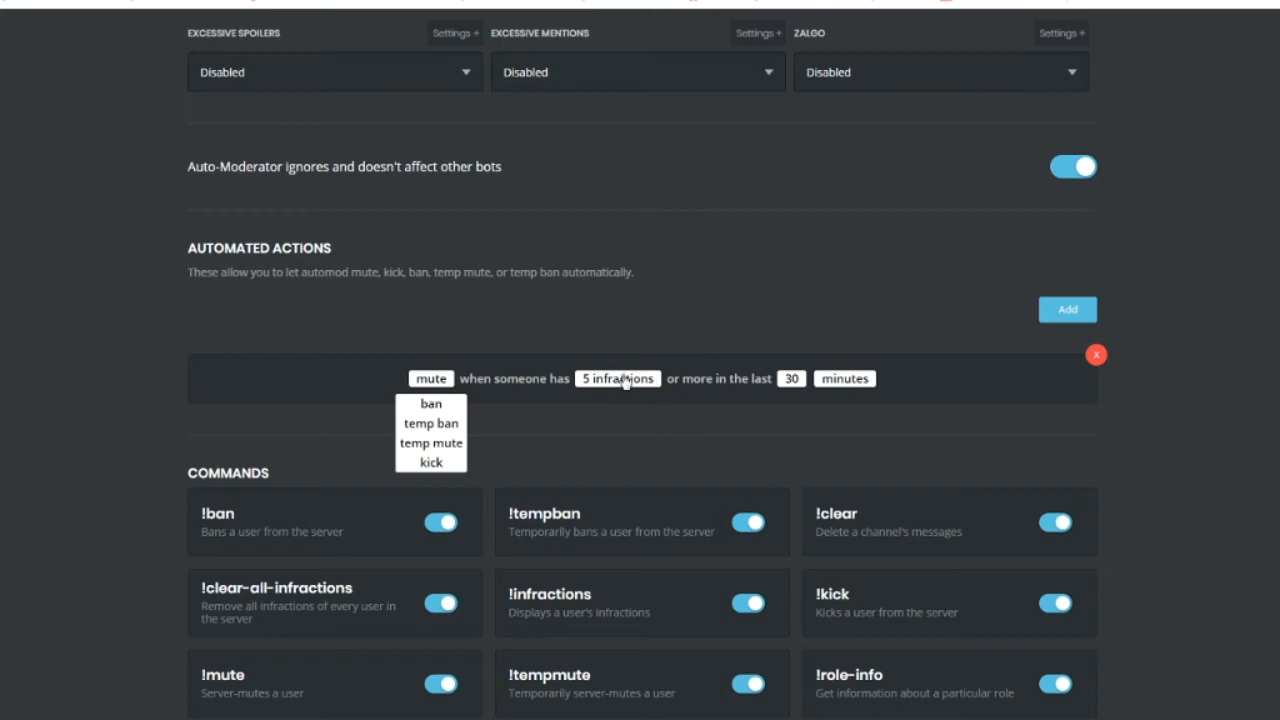
pyautogui.click(790, 386)
pyautogui.click(790, 386)
pyautogui.click(795, 423)
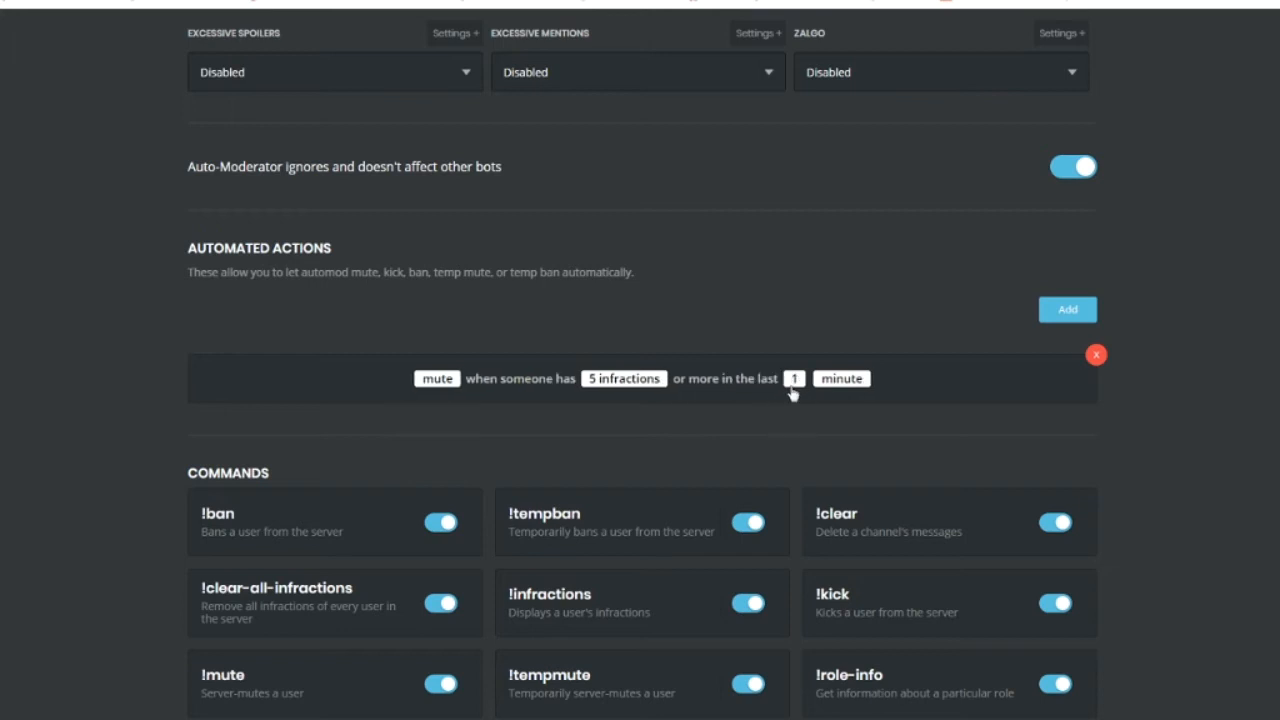
pyautogui.click(794, 386)
pyautogui.click(795, 423)
pyautogui.click(790, 386)
pyautogui.scroll(-11, 792, 450)
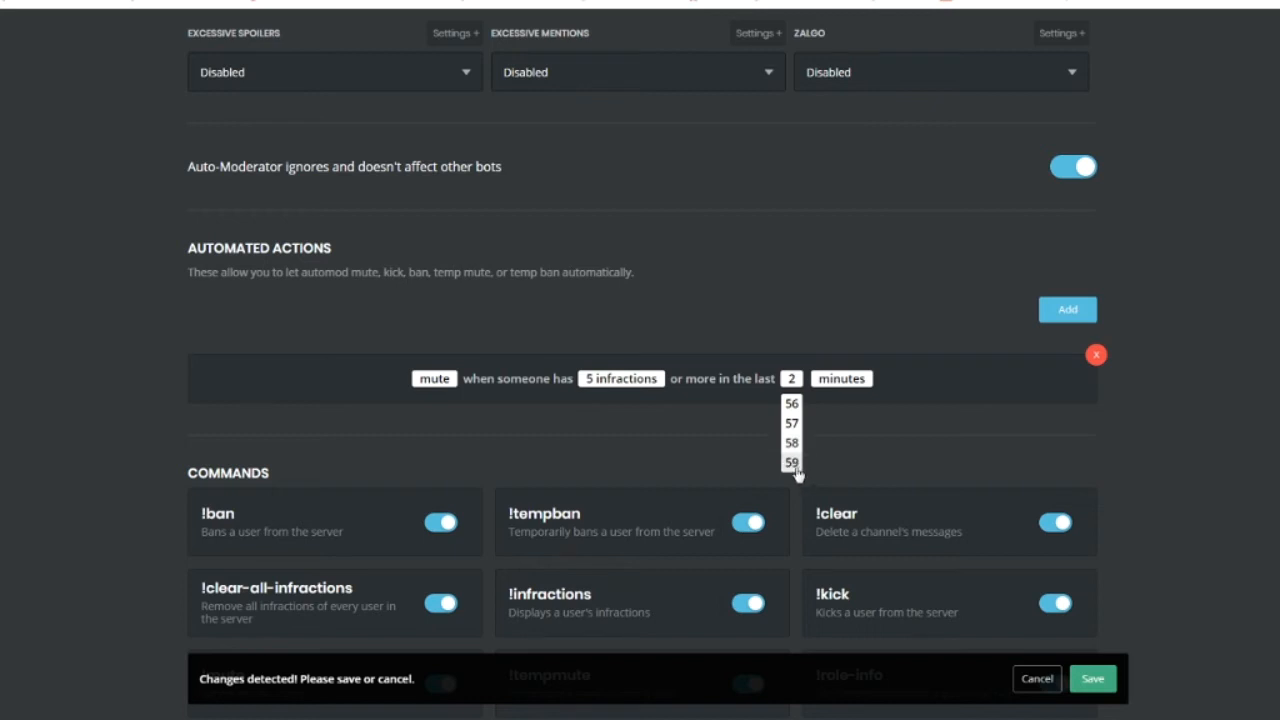
pyautogui.click(792, 462)
# Set the automated mute action's time window to 30 minutes and save the change
pyautogui.click(791, 378)
pyautogui.scroll(1, 794, 470)
pyautogui.scroll(6, 794, 470)
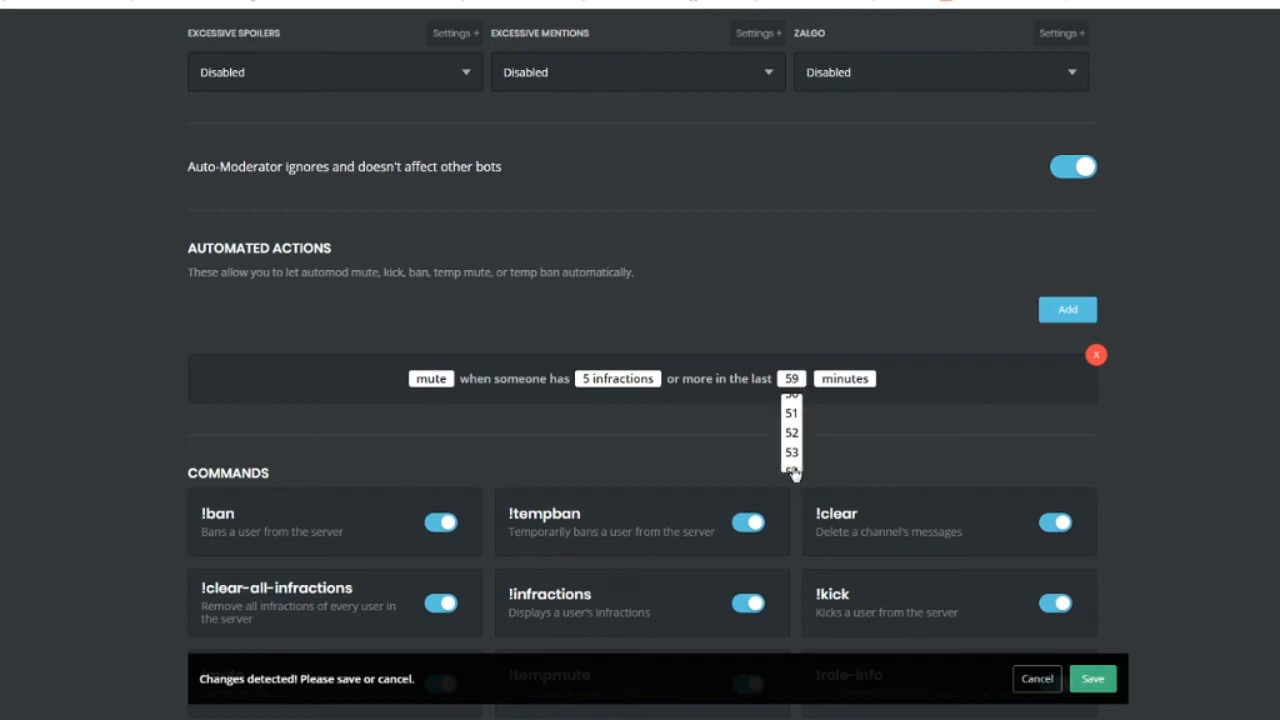
pyautogui.scroll(2, 794, 470)
pyautogui.scroll(2, 798, 420)
pyautogui.scroll(-1, 792, 440)
pyautogui.click(791, 463)
pyautogui.click(1090, 678)
pyautogui.click(444, 381)
pyautogui.click(444, 381)
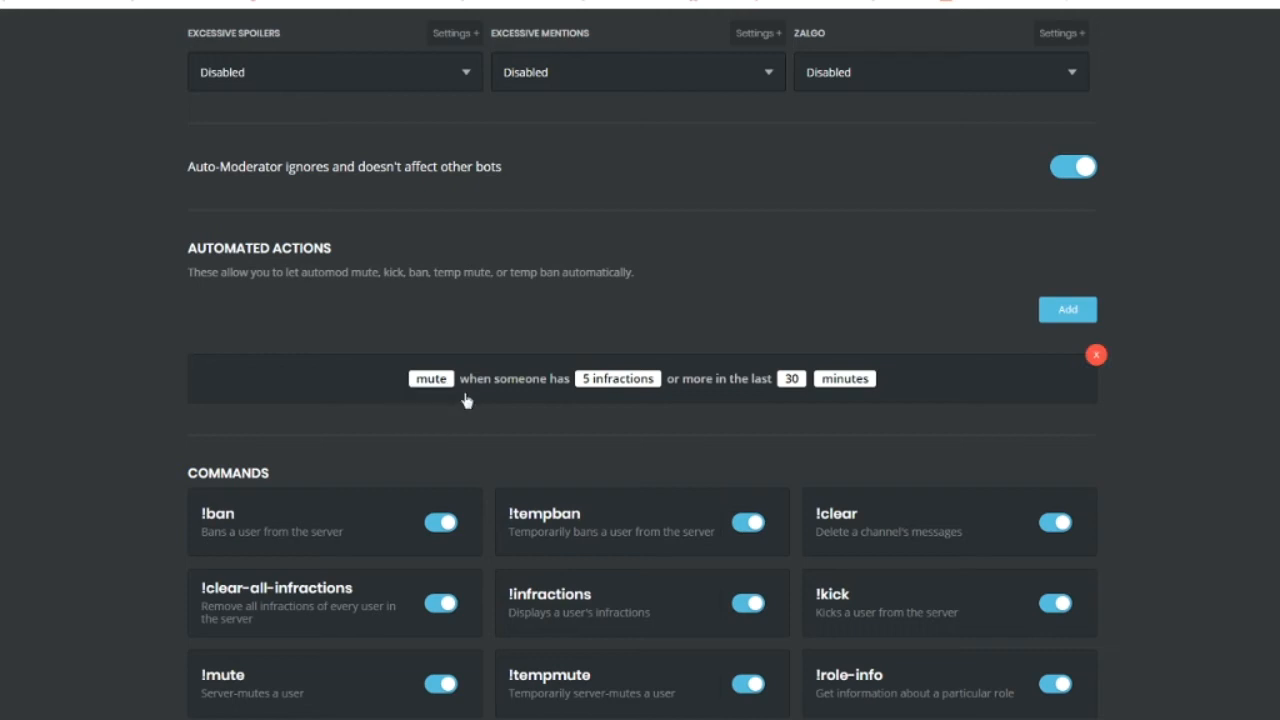
# Review the Moderator plugin's command list, and open the settings of MEE6's Welcome plugin
pyautogui.scroll(-2, 466, 400)
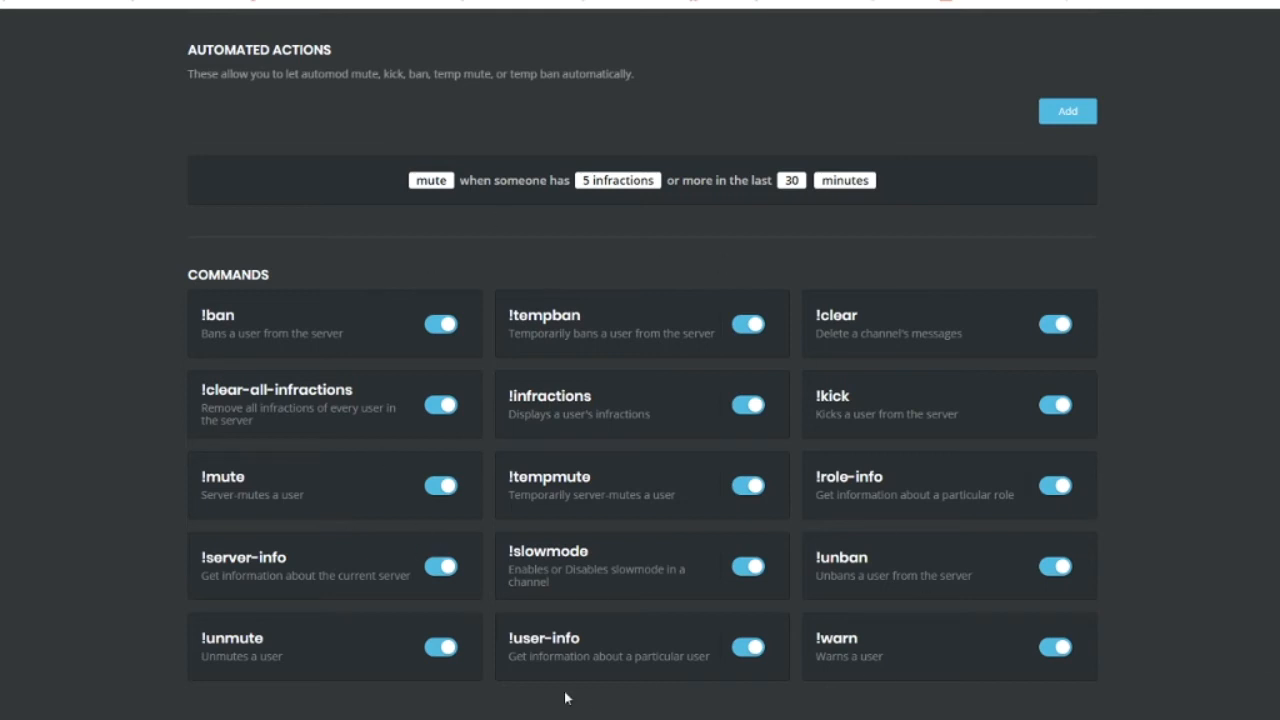
pyautogui.scroll(20, 594, 663)
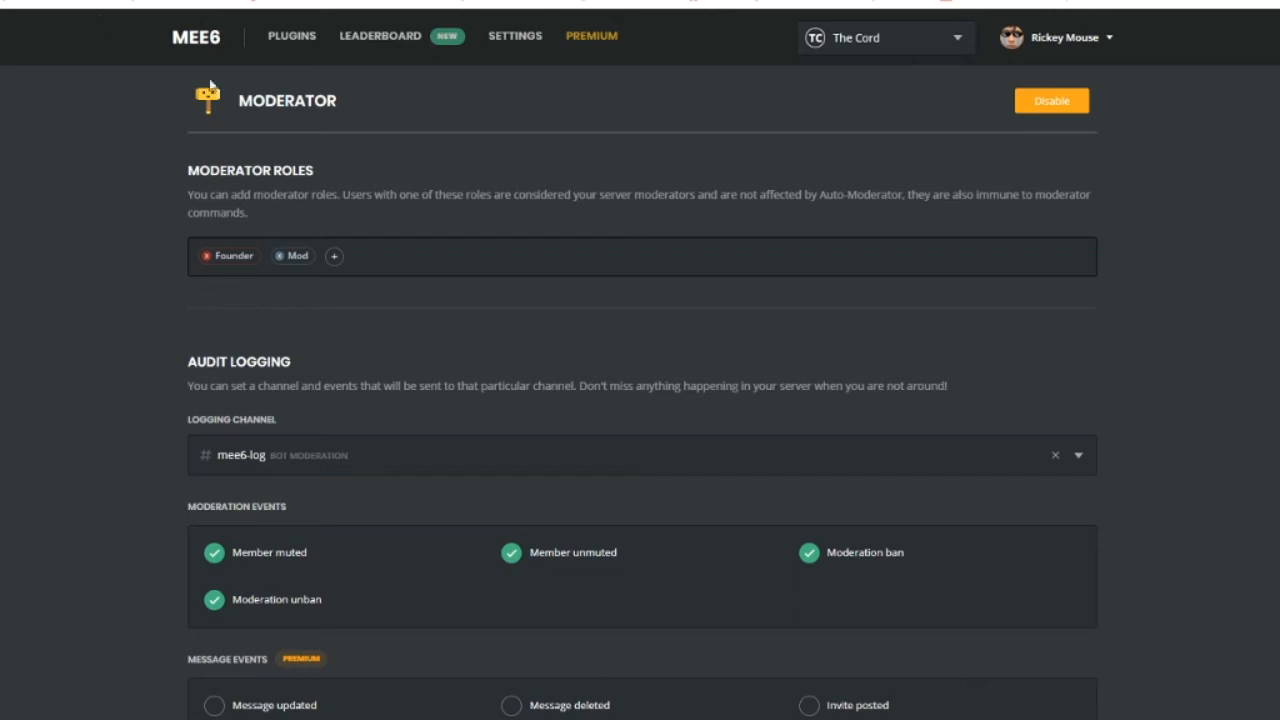
pyautogui.click(279, 44)
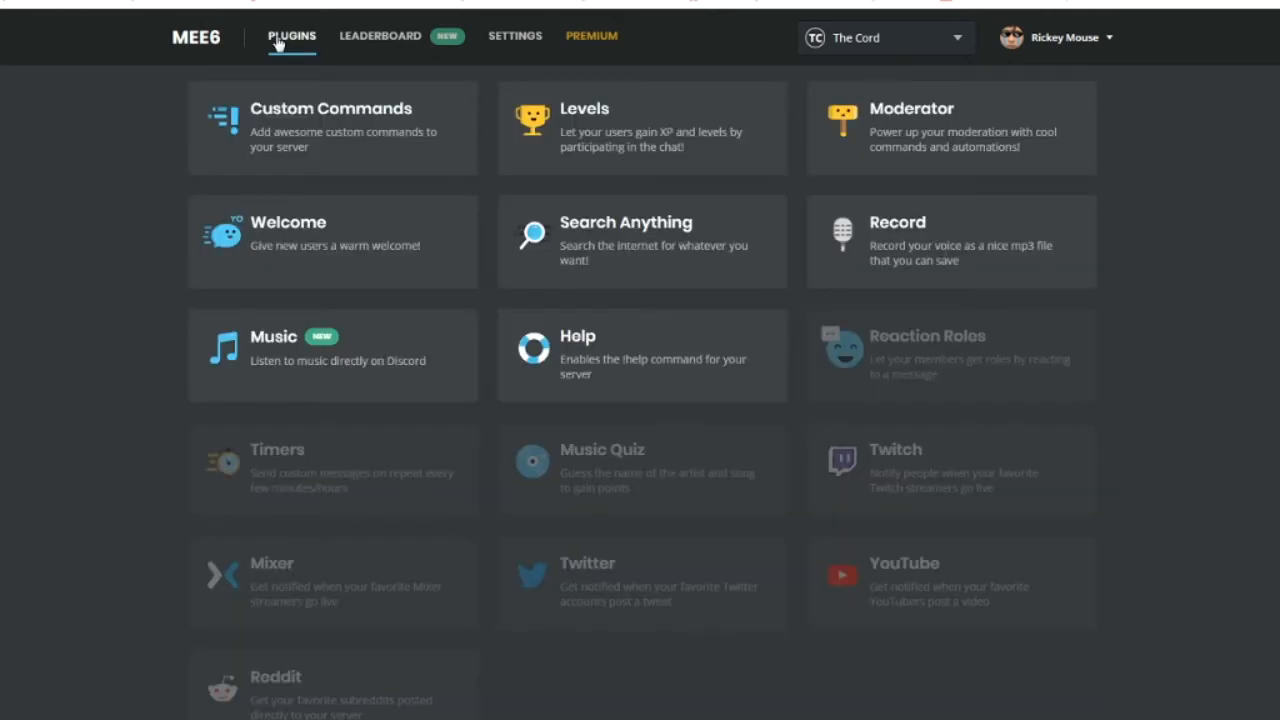
pyautogui.click(278, 258)
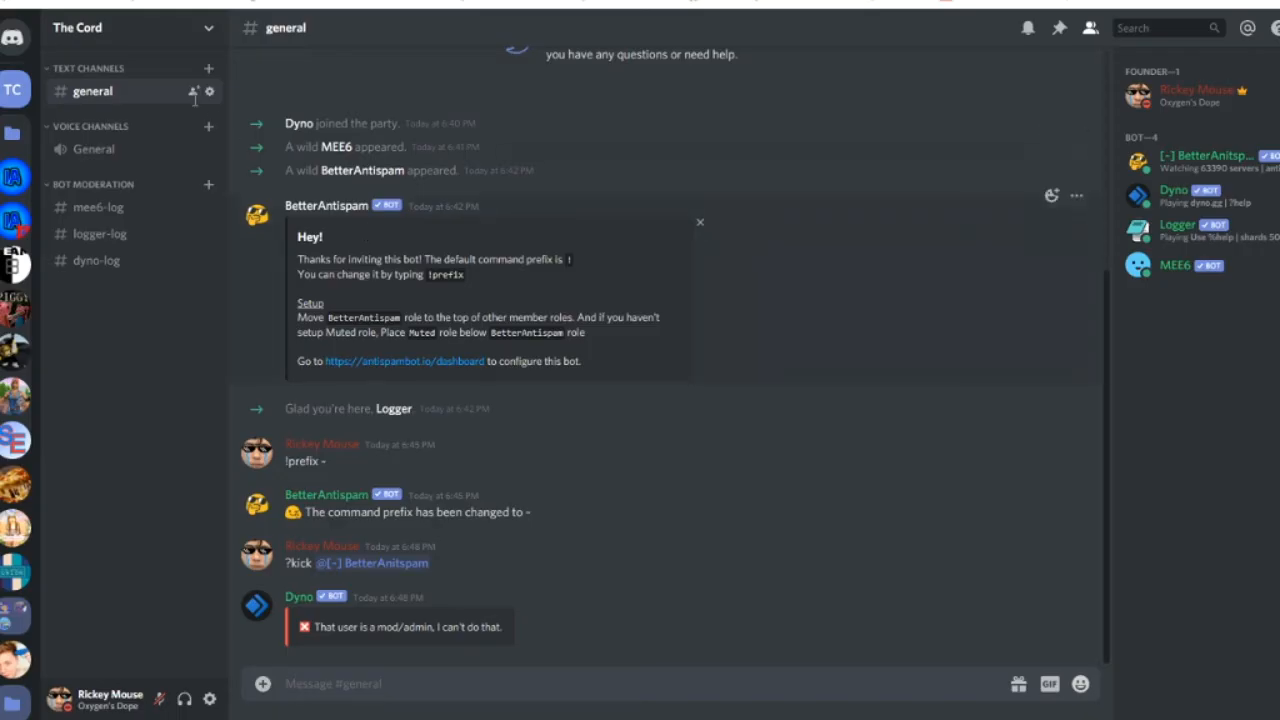
# Switch to Discord and create a non-private category named Welcome in The Cord server
pyautogui.click(138, 26)
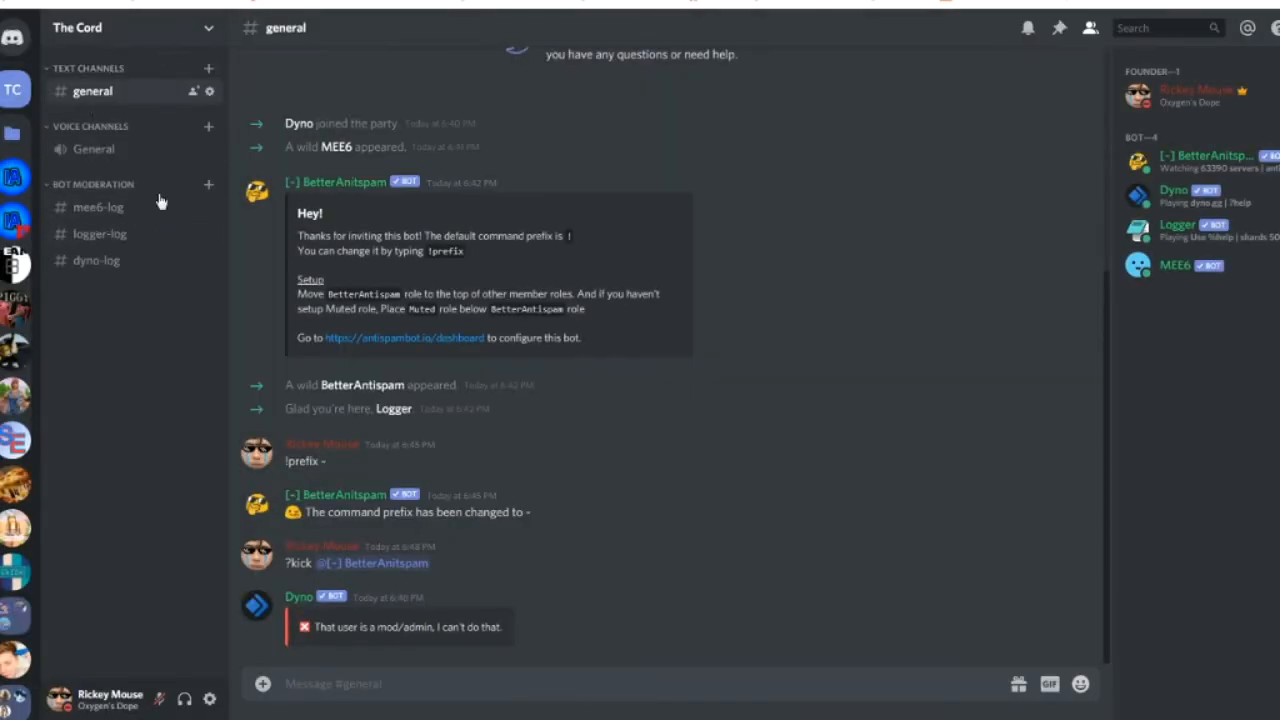
pyautogui.click(110, 27)
pyautogui.click(468, 412)
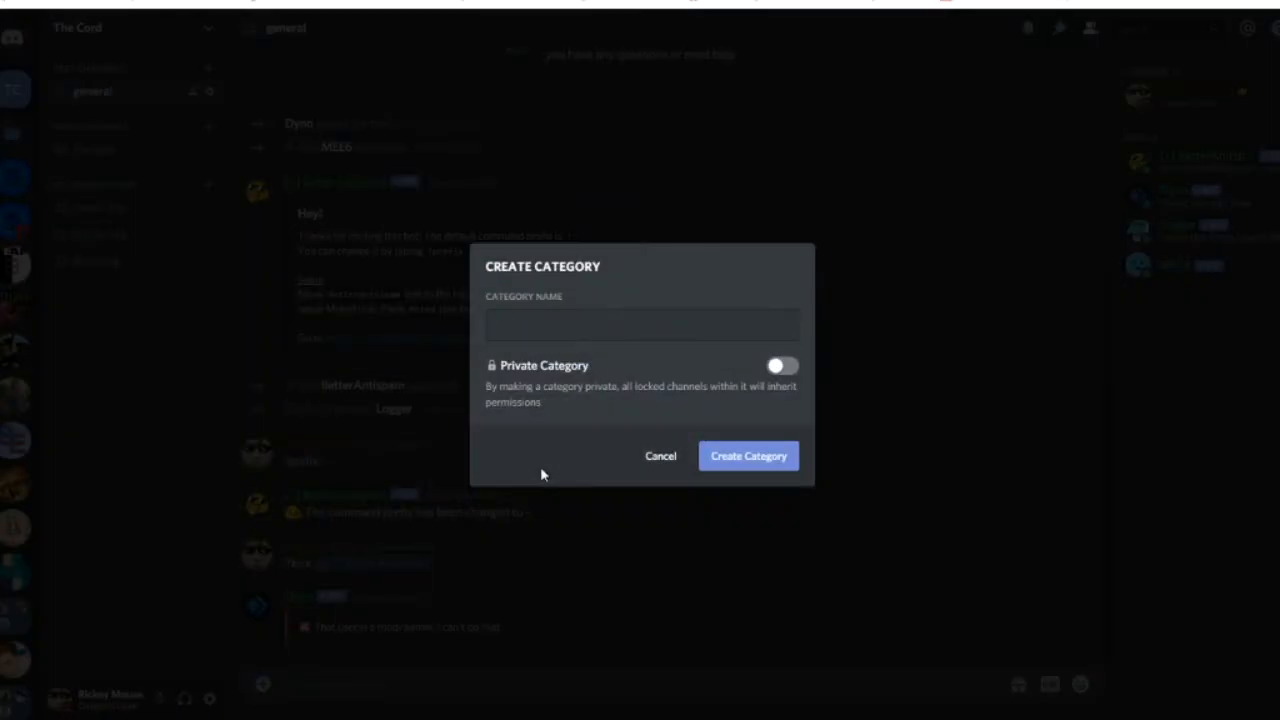
pyautogui.click(520, 324)
pyautogui.write('Welcome')
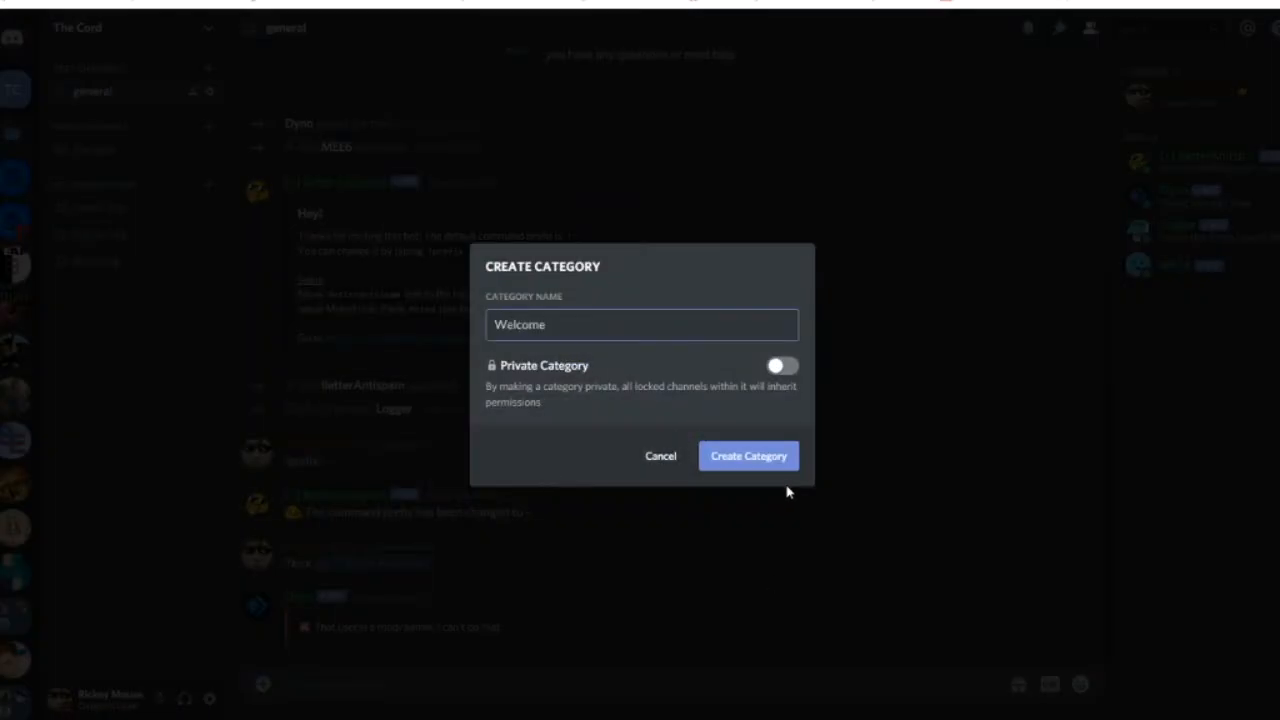
pyautogui.click(746, 457)
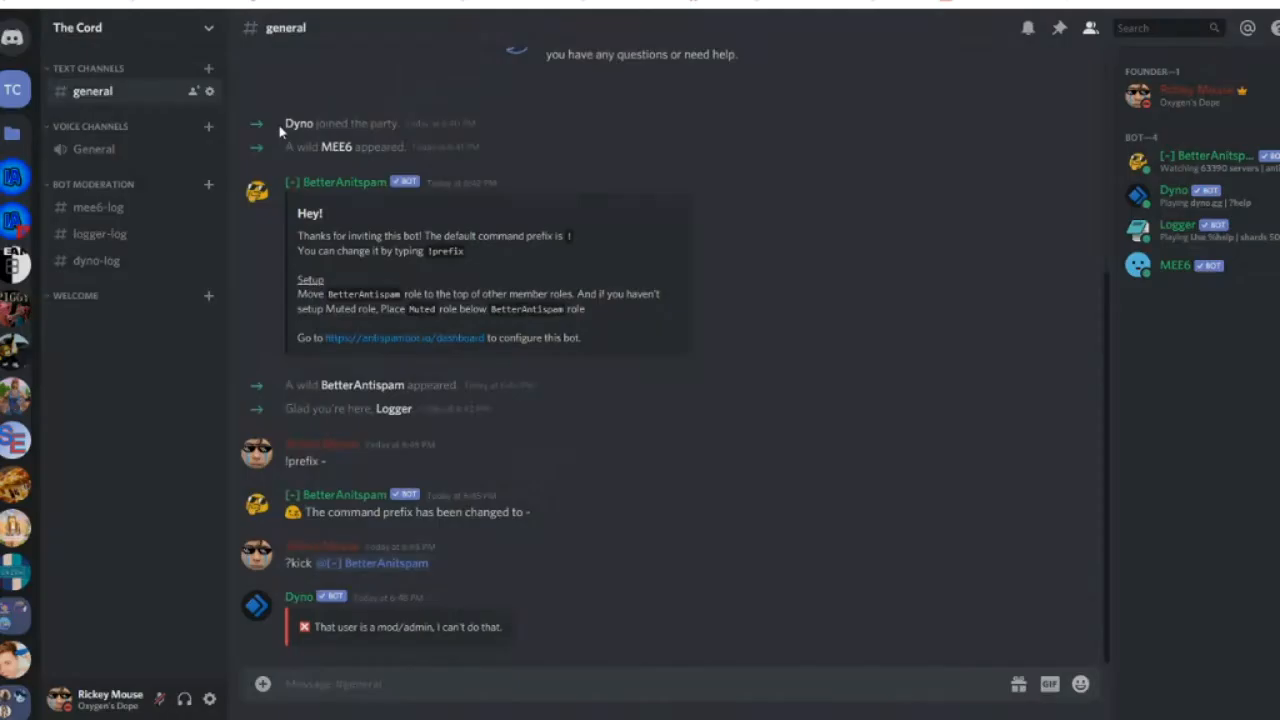
# Open the logger-log channel and check the Logger dashboard's server selector for The Cord
pyautogui.click(106, 236)
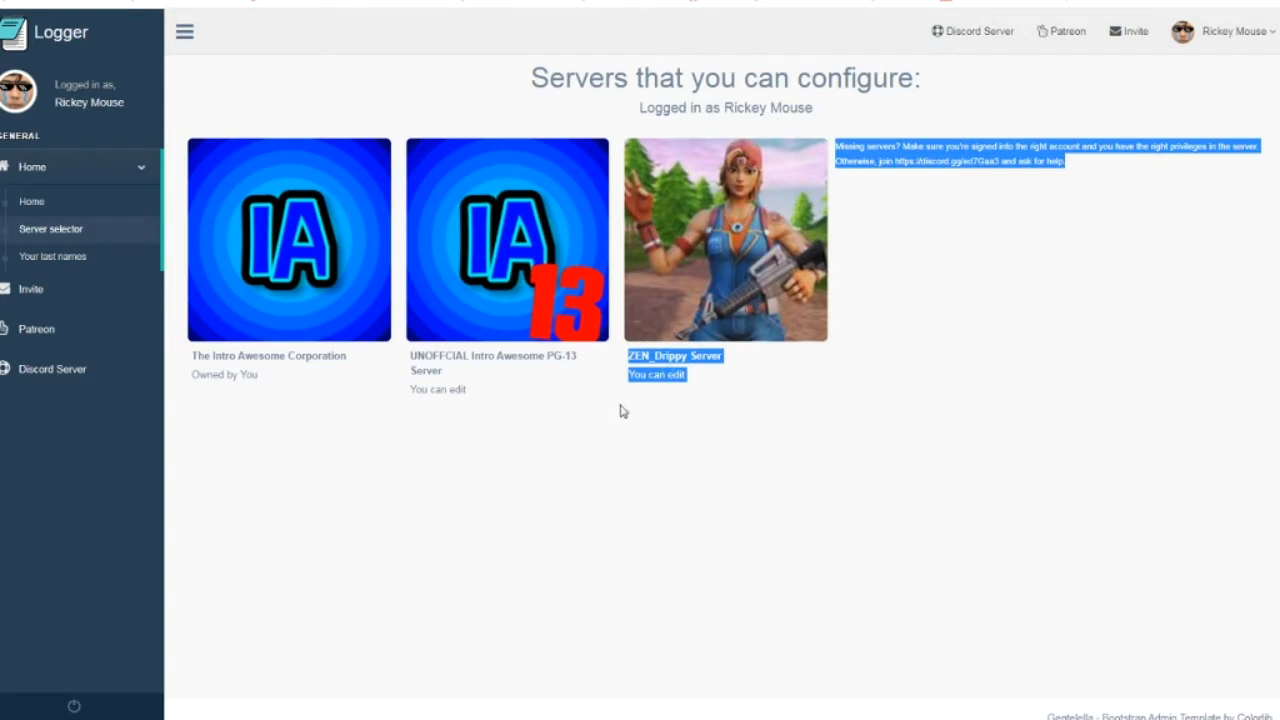
pyautogui.click(920, 222)
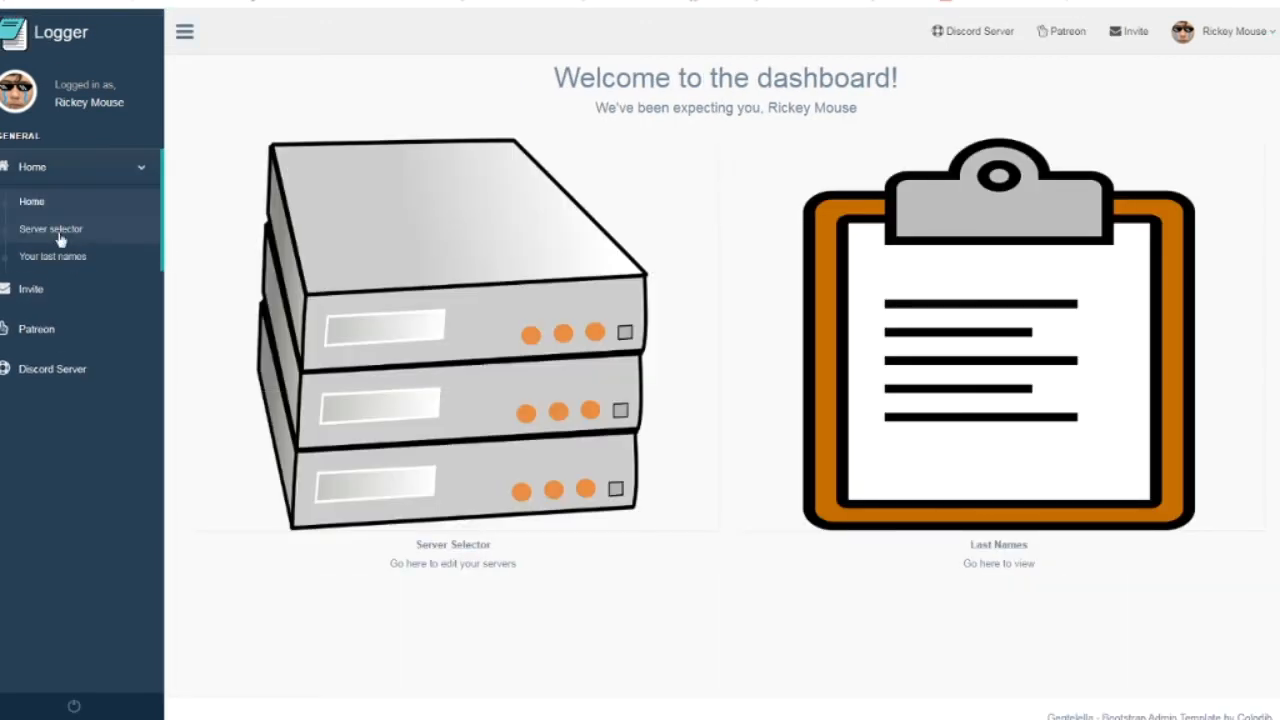
pyautogui.click(60, 240)
pyautogui.scroll(-1, 650, 436)
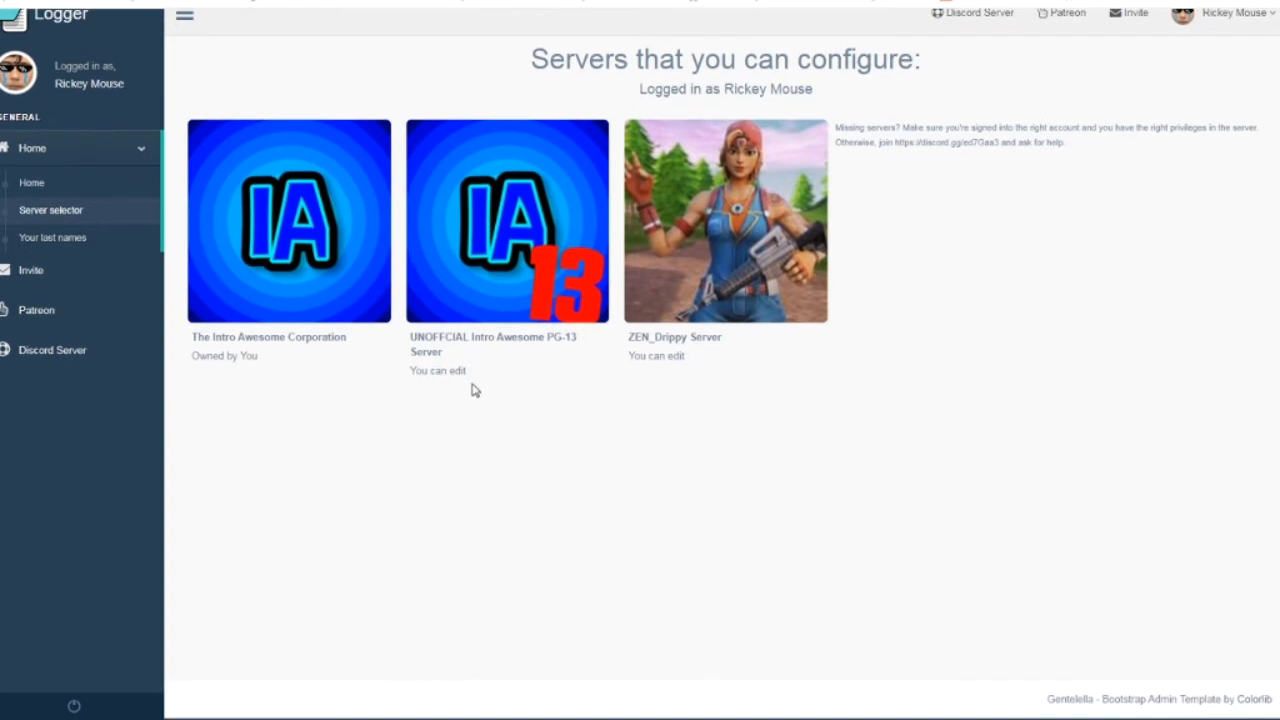
pyautogui.moveTo(538, 385); pyautogui.dragTo(913, 408)
pyautogui.click(901, 398)
pyautogui.scroll(1, 959, 291)
pyautogui.click(1212, 40)
pyautogui.click(1212, 40)
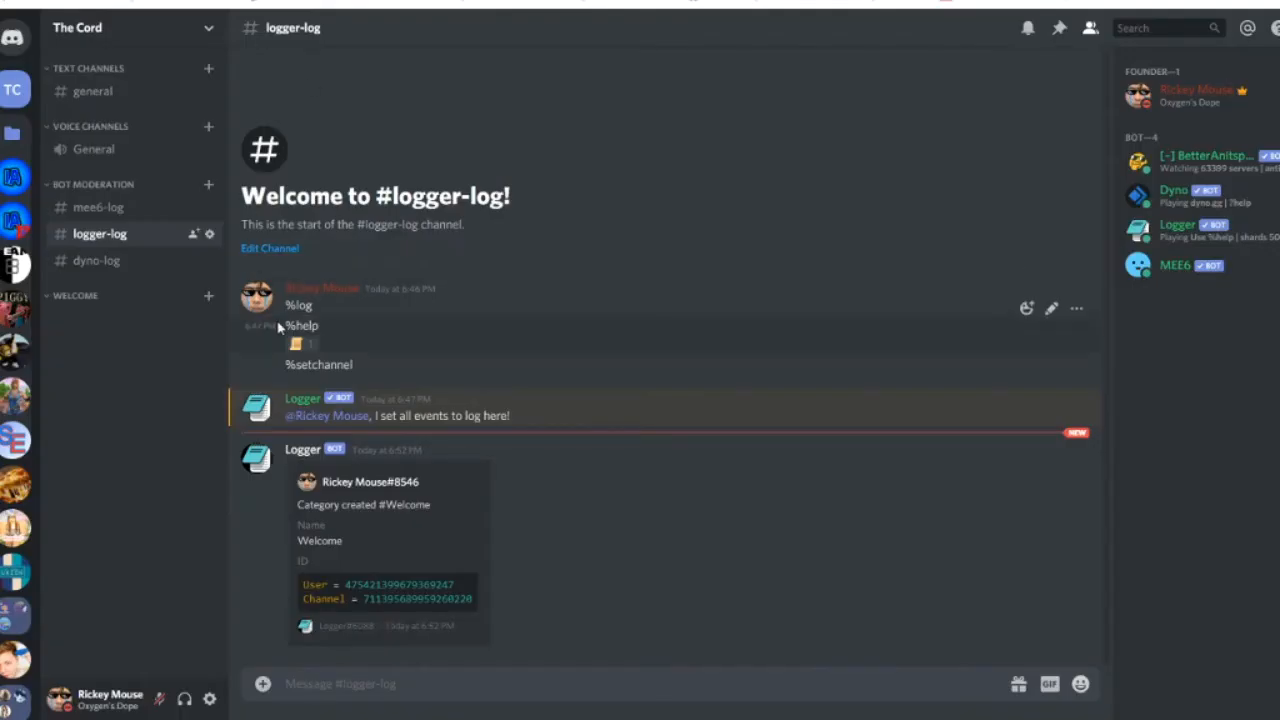
# Move the Welcome category above Bot Moderation in Discord and create a text channel named welcome in it
pyautogui.moveTo(117, 298); pyautogui.dragTo(90, 189)
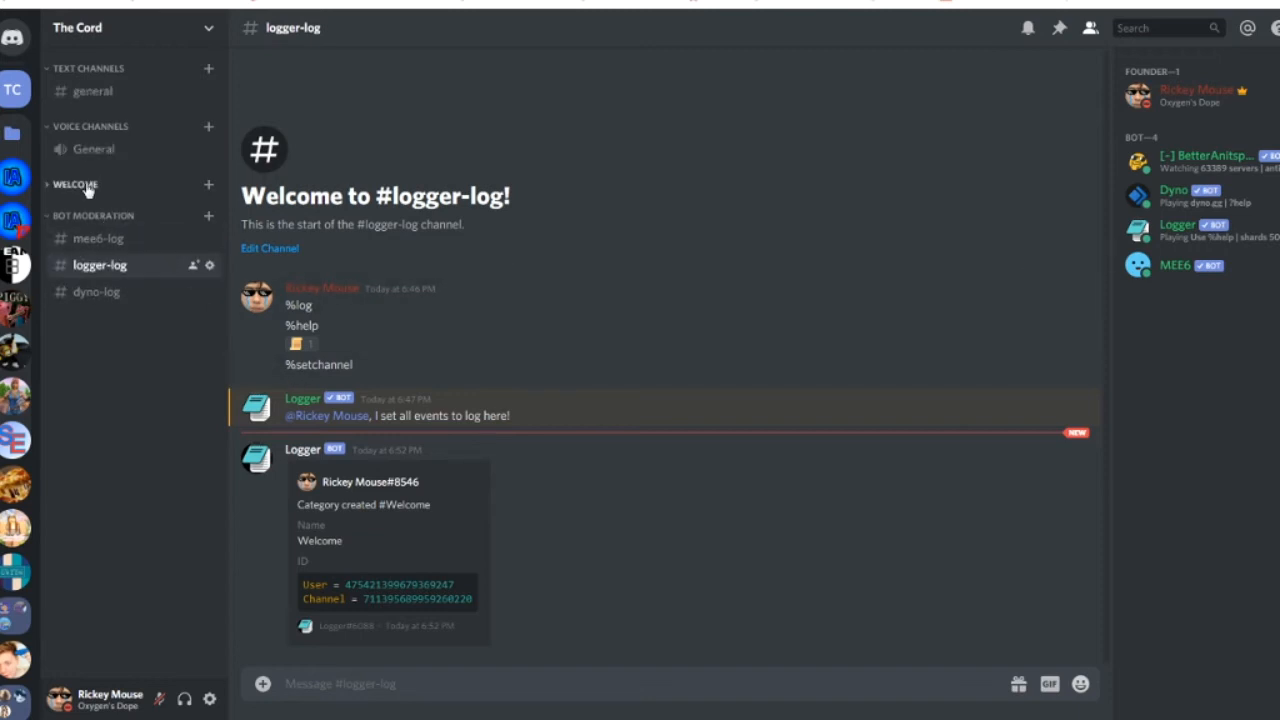
pyautogui.click(207, 186)
pyautogui.write('welcomne')
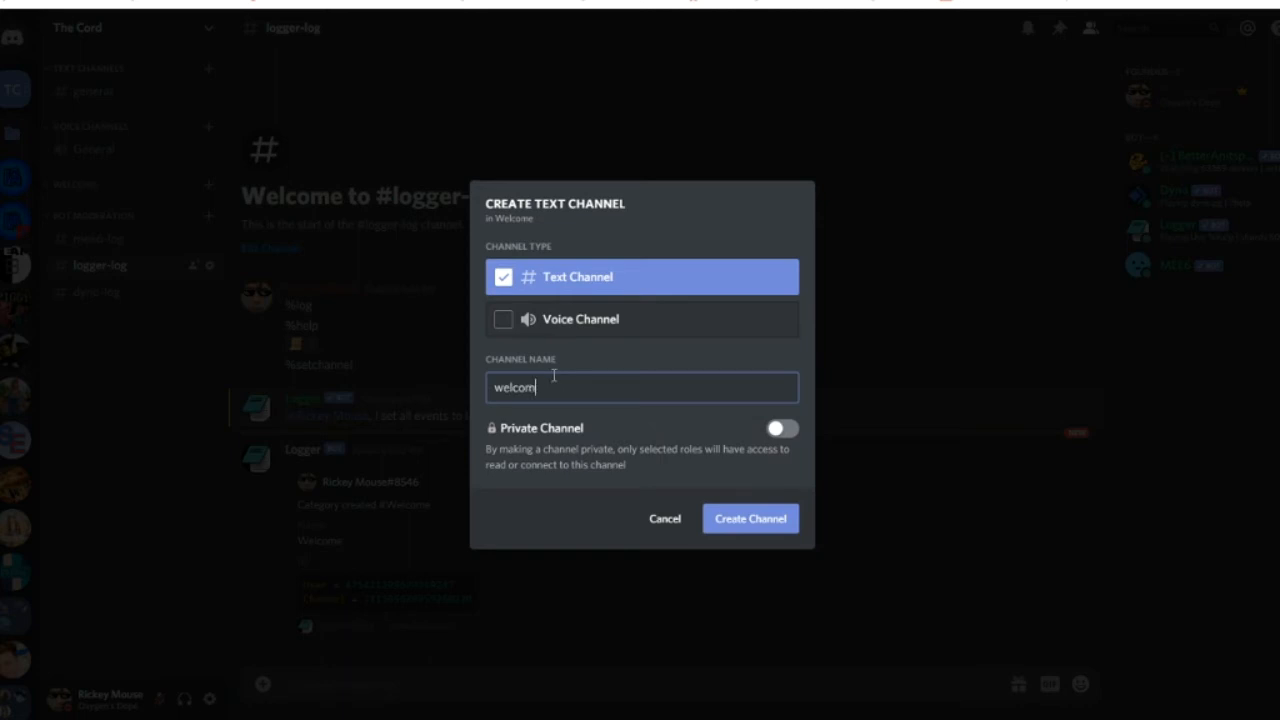
pyautogui.press('Return')
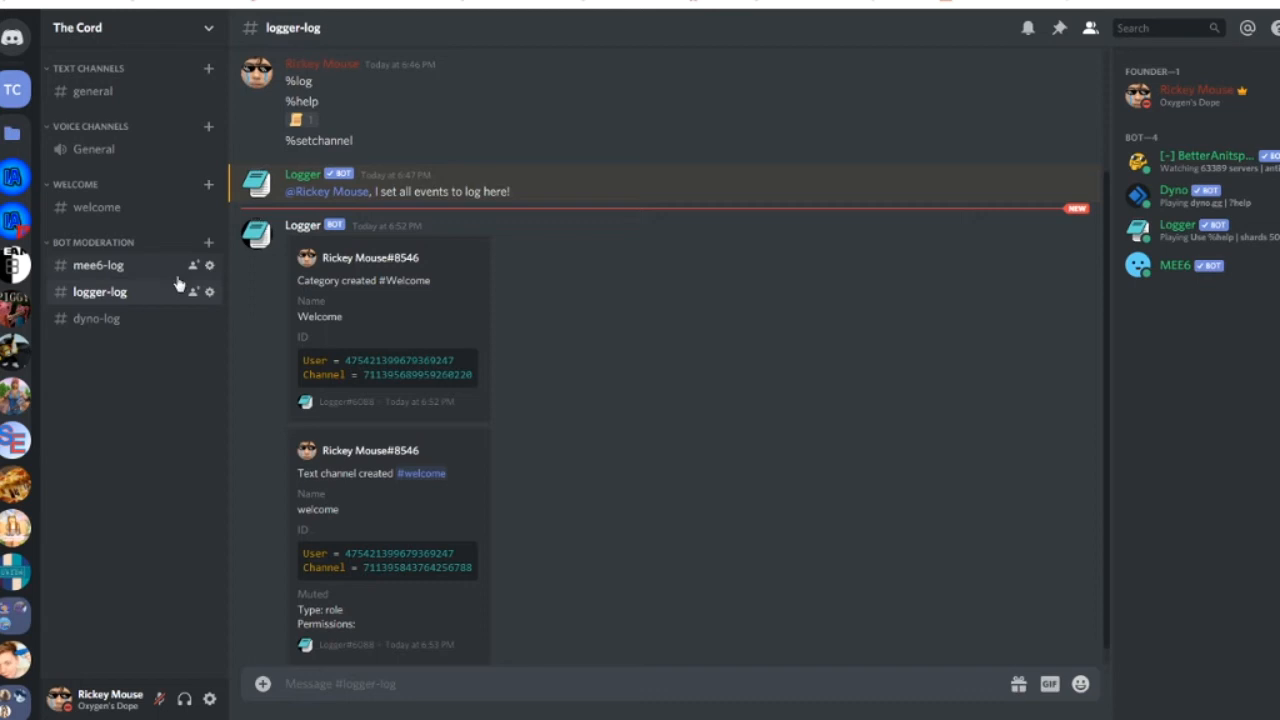
# Mute the logger-log channel's notifications and open the dyno-log channel
pyautogui.click(1027, 27)
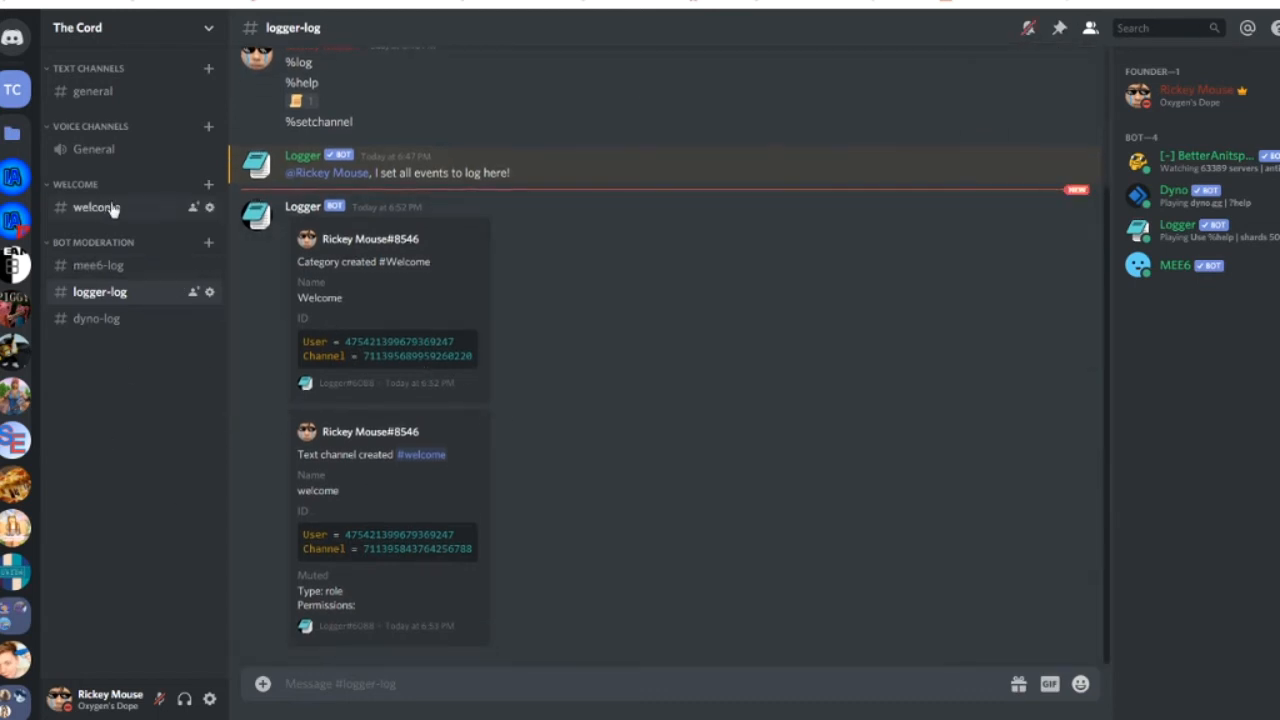
pyautogui.click(127, 301)
pyautogui.click(163, 322)
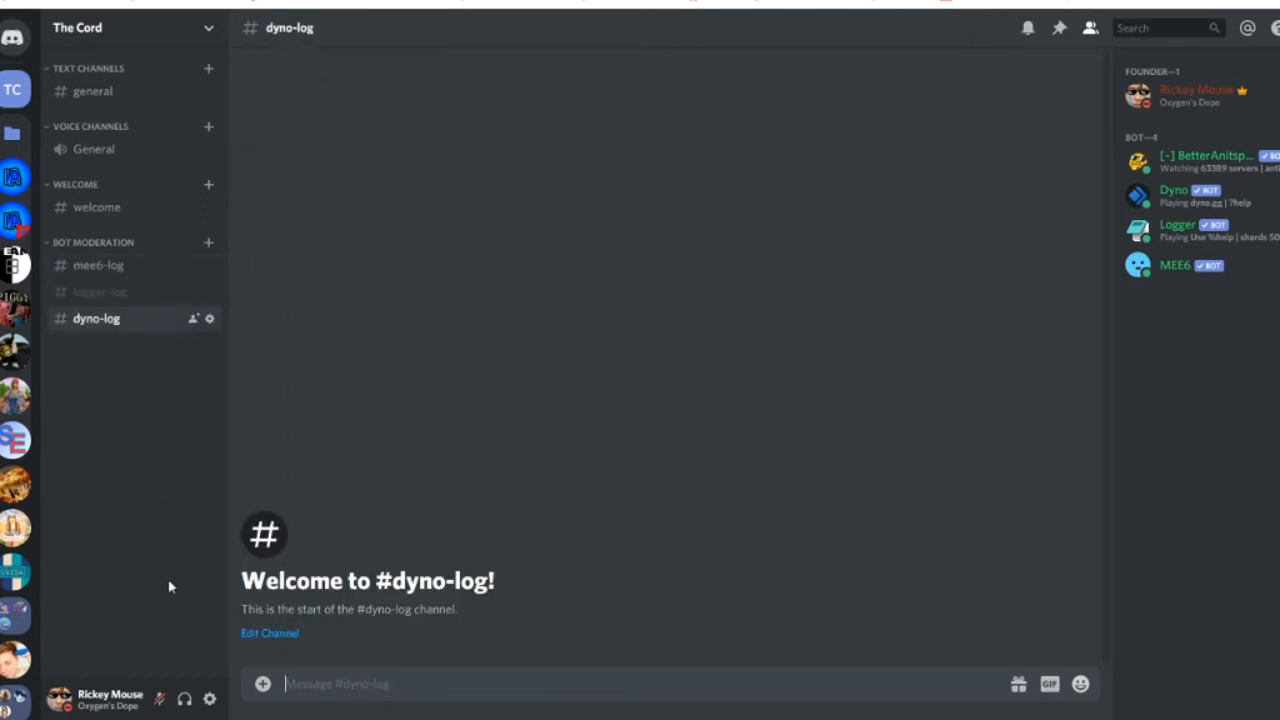
# Set the account's own status to Invisible and reopen the logger-log channel
pyautogui.click(86, 704)
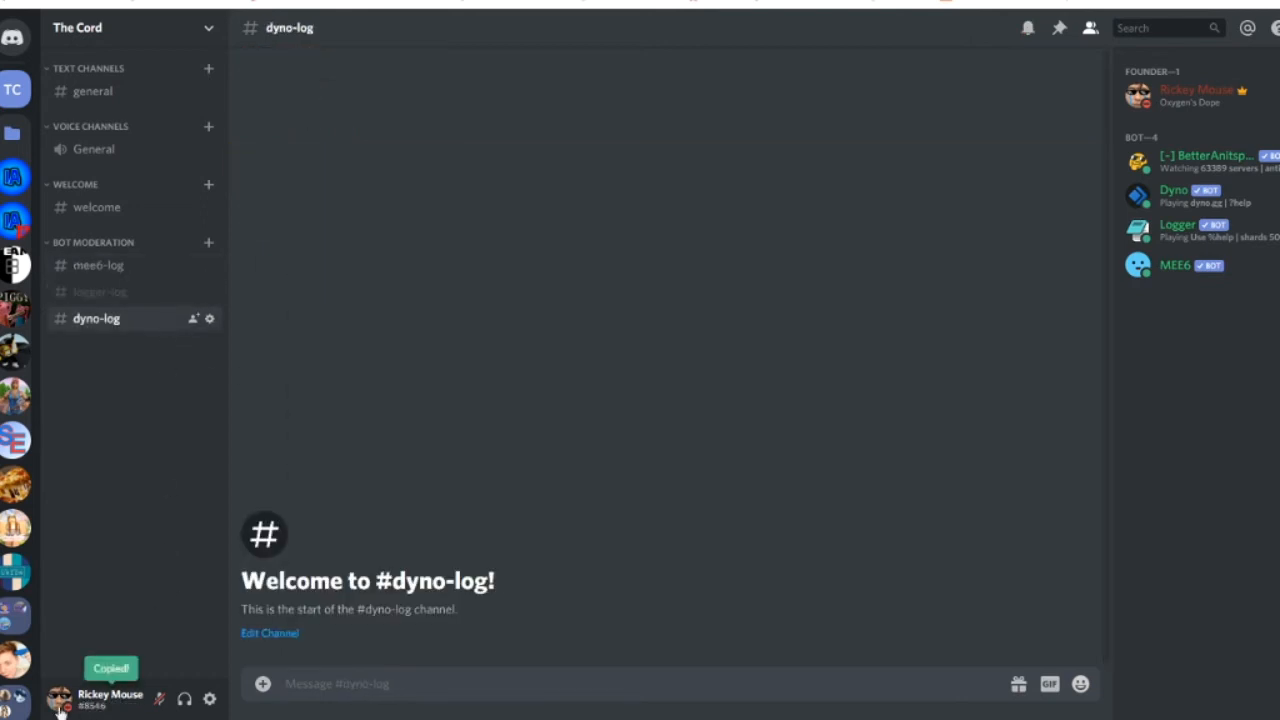
pyautogui.click(62, 700)
pyautogui.click(208, 586)
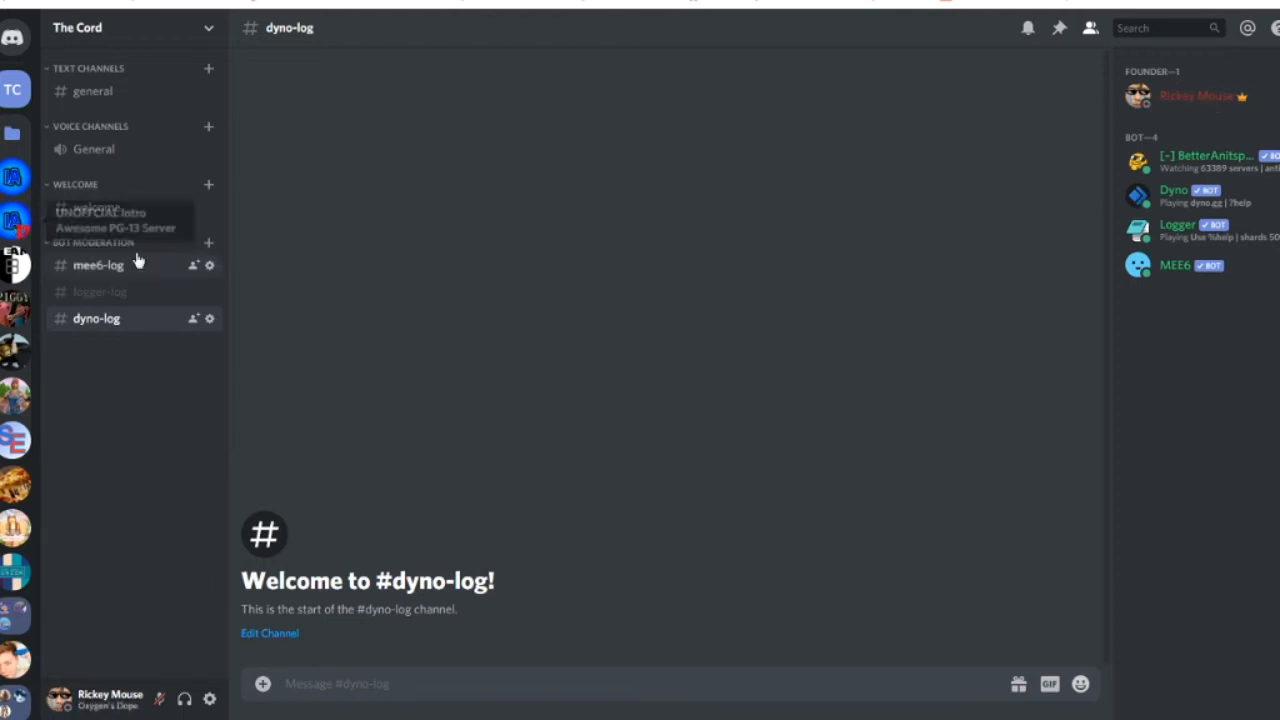
pyautogui.click(150, 290)
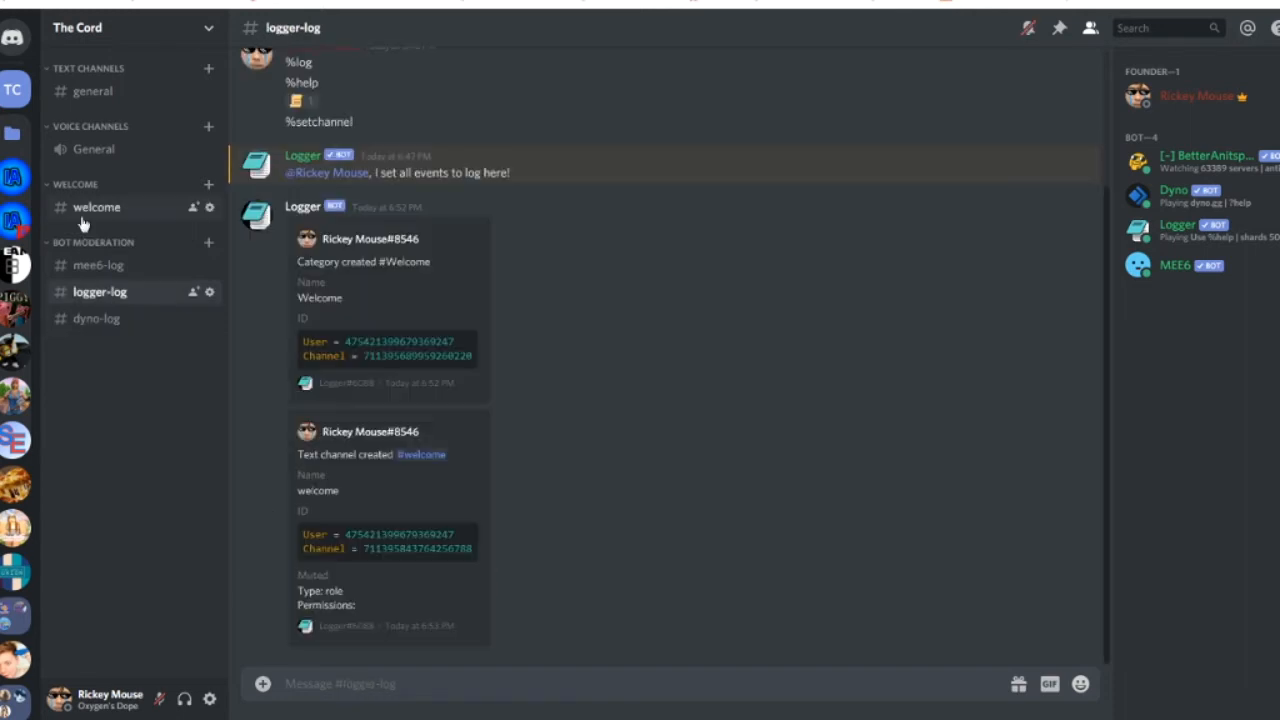
# Rename the welcome channel to welcome-and-goodbye, save the change and close the channel settings
pyautogui.click(96, 208)
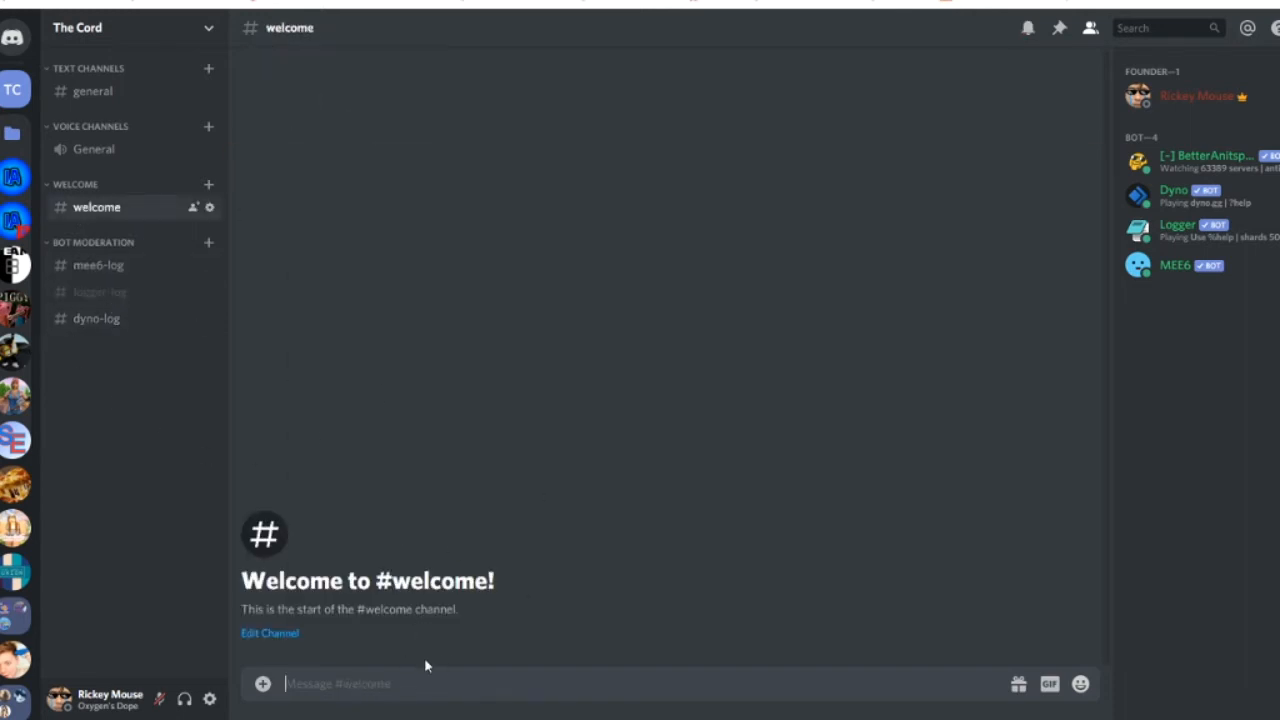
pyautogui.click(209, 207)
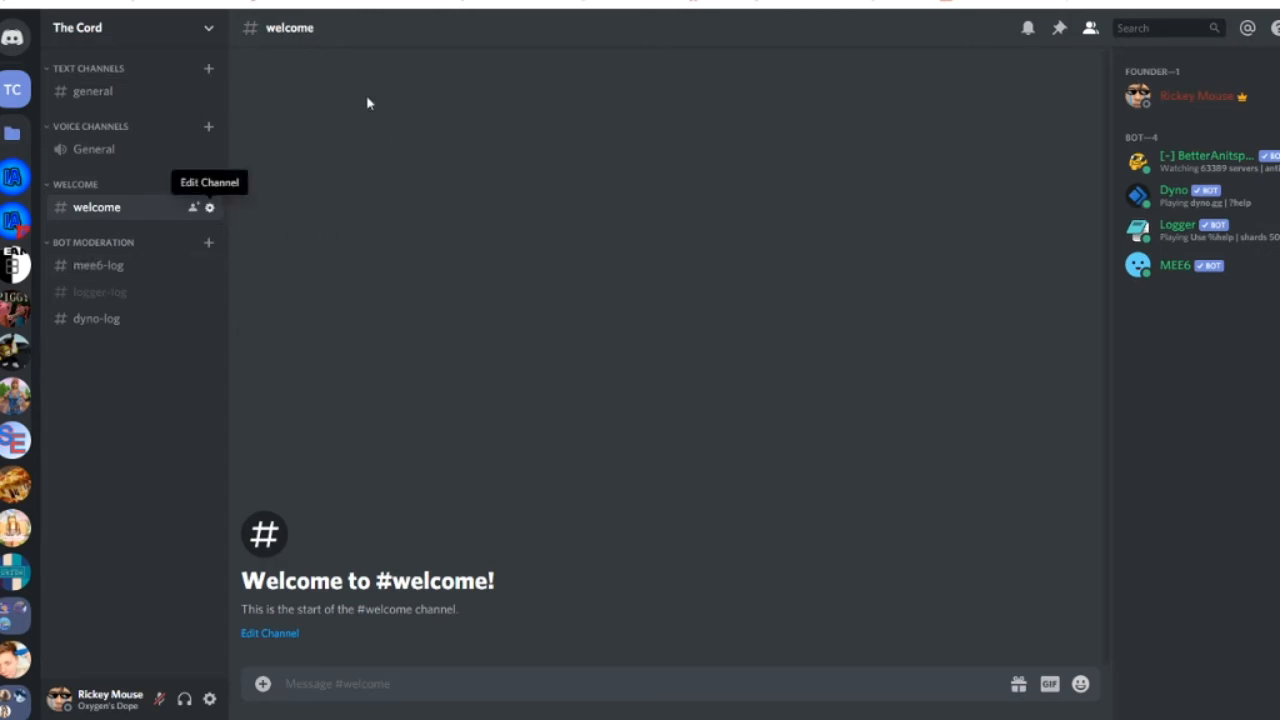
pyautogui.write('-a')
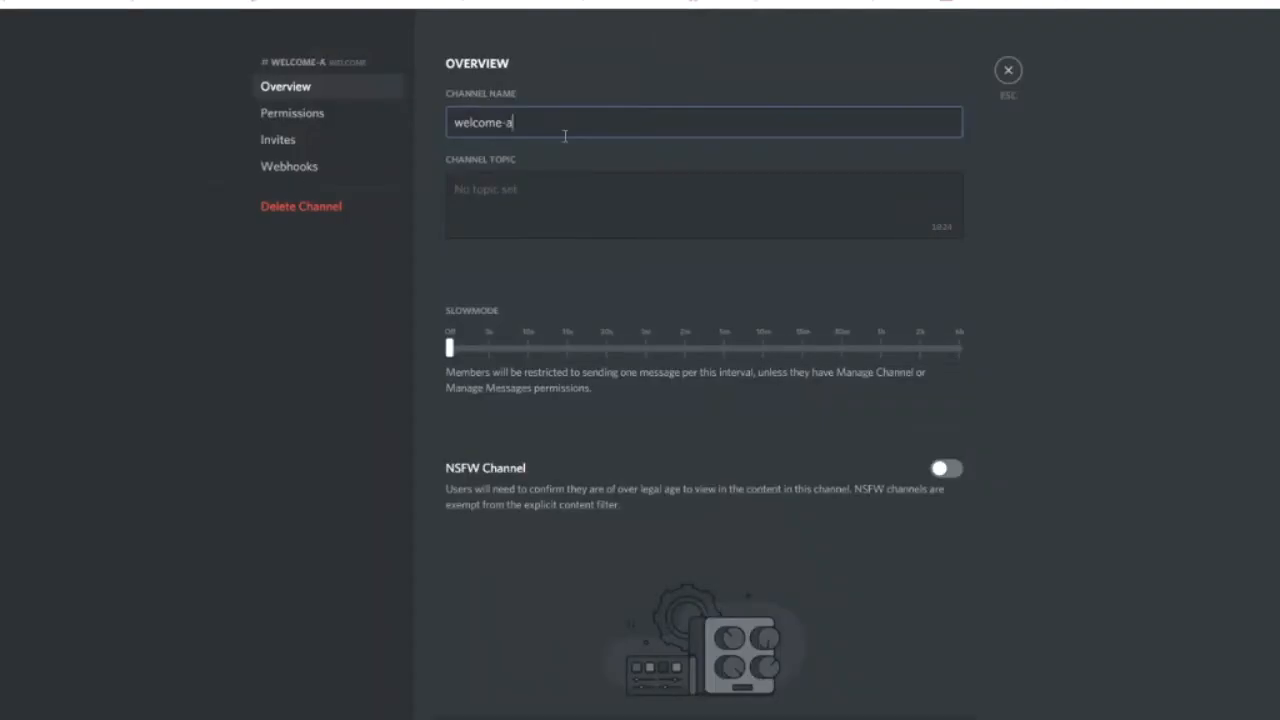
pyautogui.write('nd-f')
pyautogui.write('goodbye')
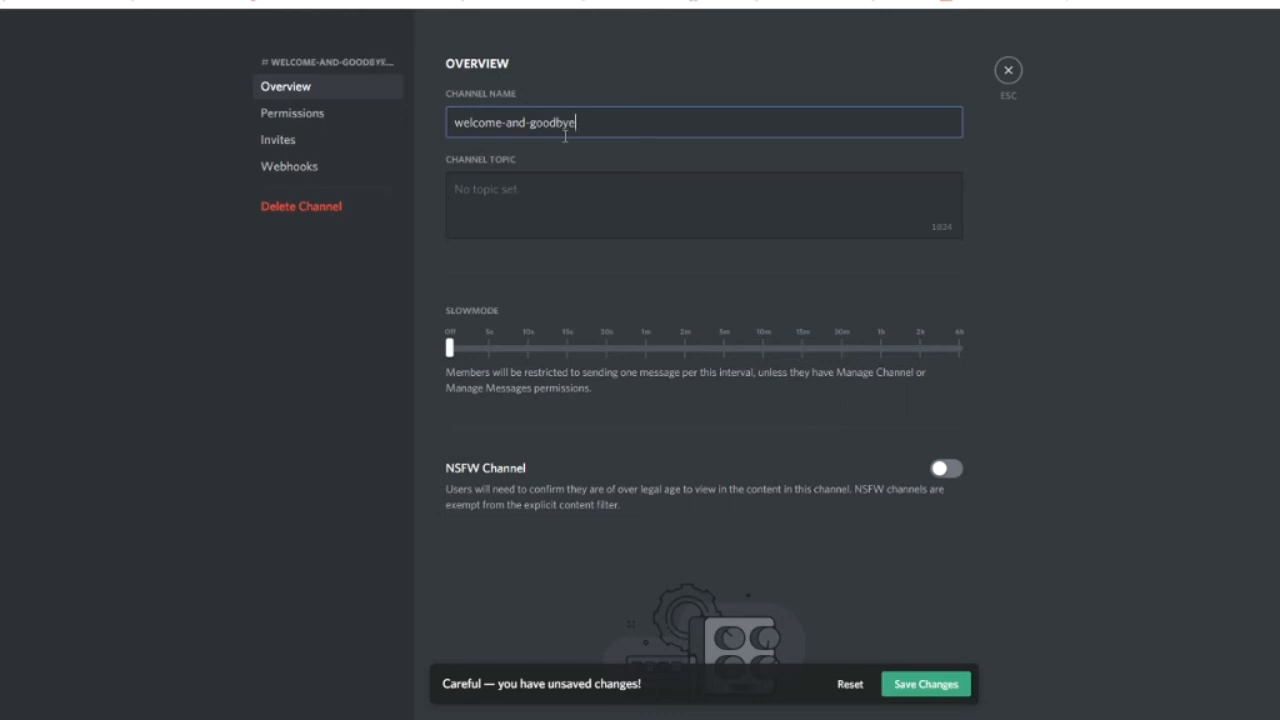
pyautogui.click(962, 685)
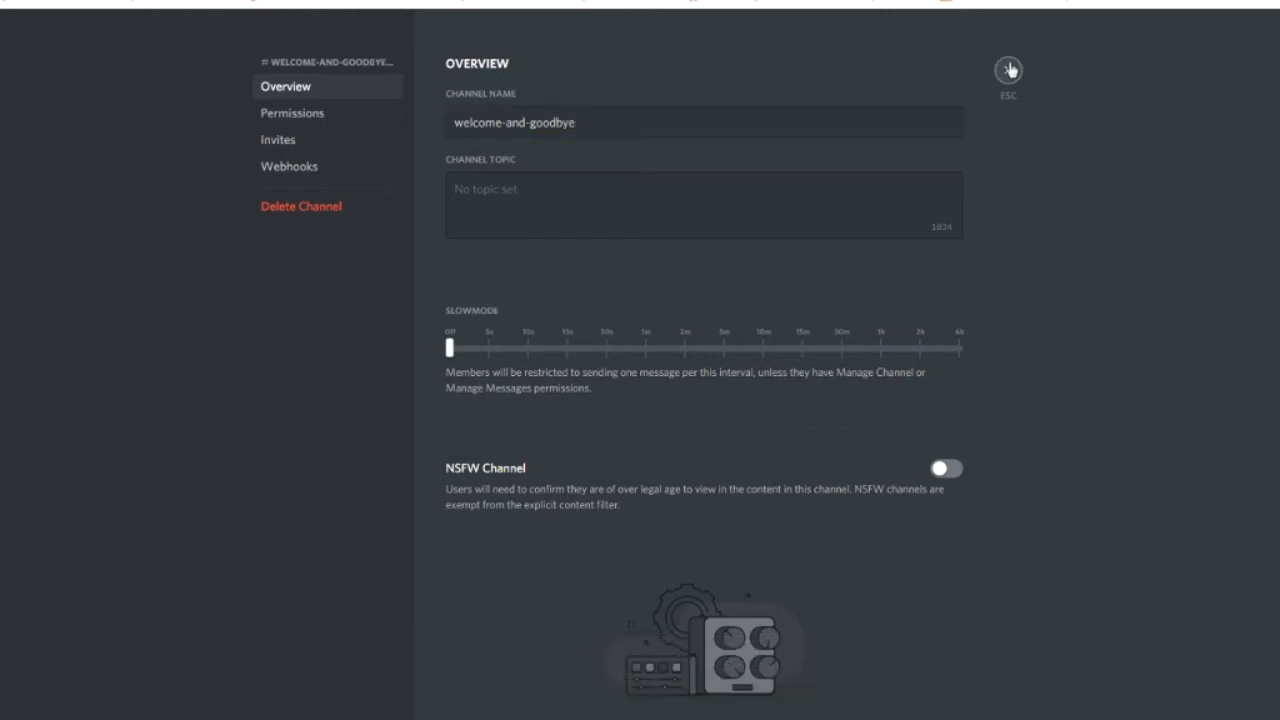
pyautogui.click(1008, 70)
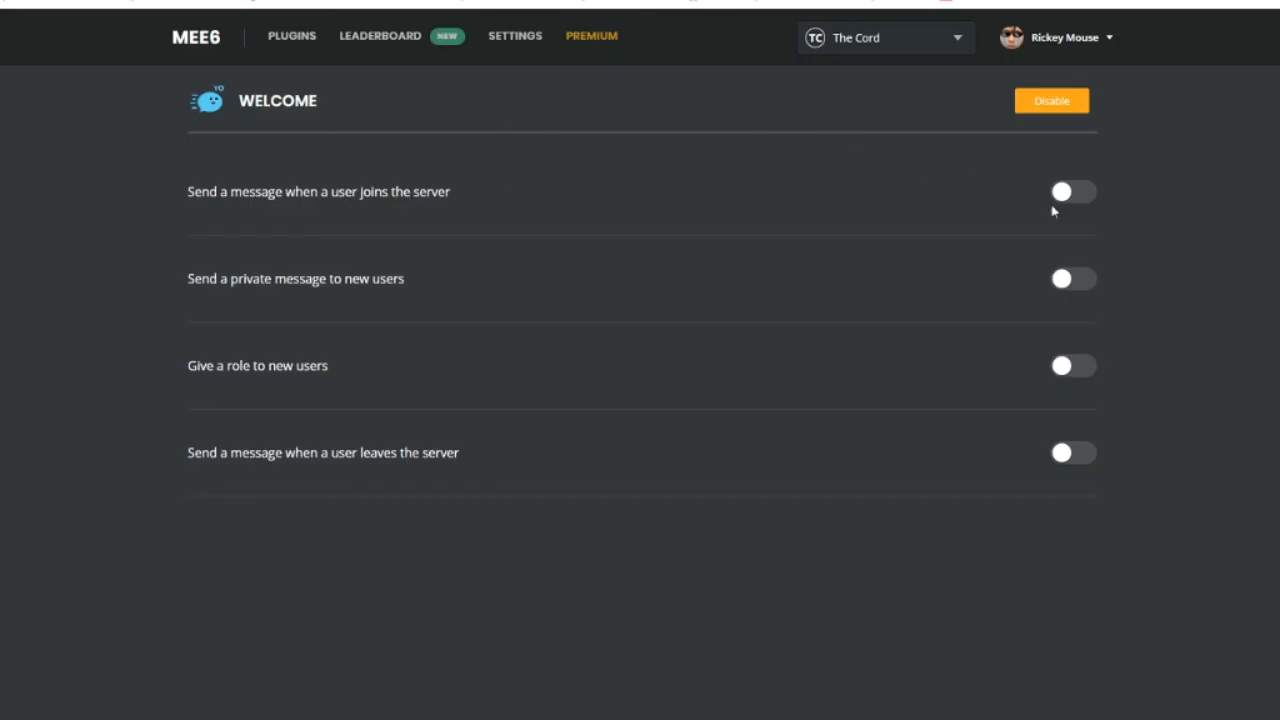
# Enable MEE6's message for users joining the server, with the welcome channel as the welcome message channel
pyautogui.click(1085, 199)
pyautogui.click(338, 281)
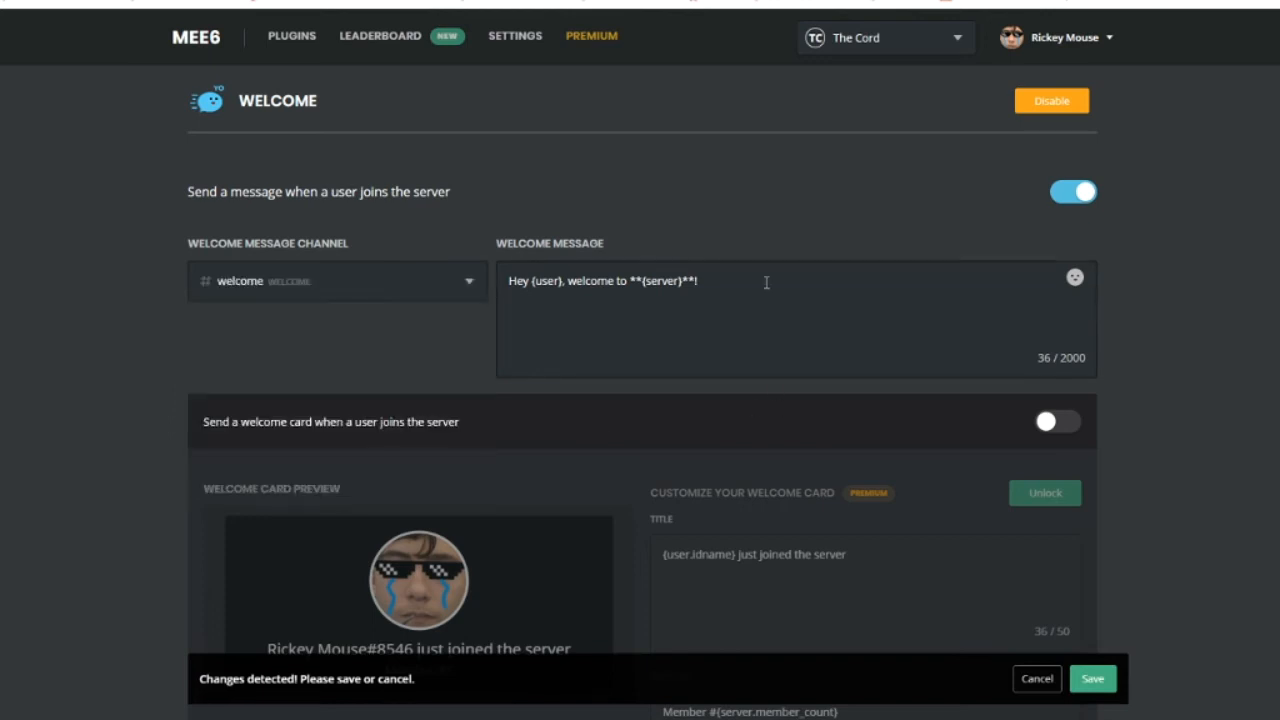
pyautogui.click(408, 292)
# Review the welcome card preview and enable sending a welcome card when a user joins the server
pyautogui.scroll(-3, 363, 424)
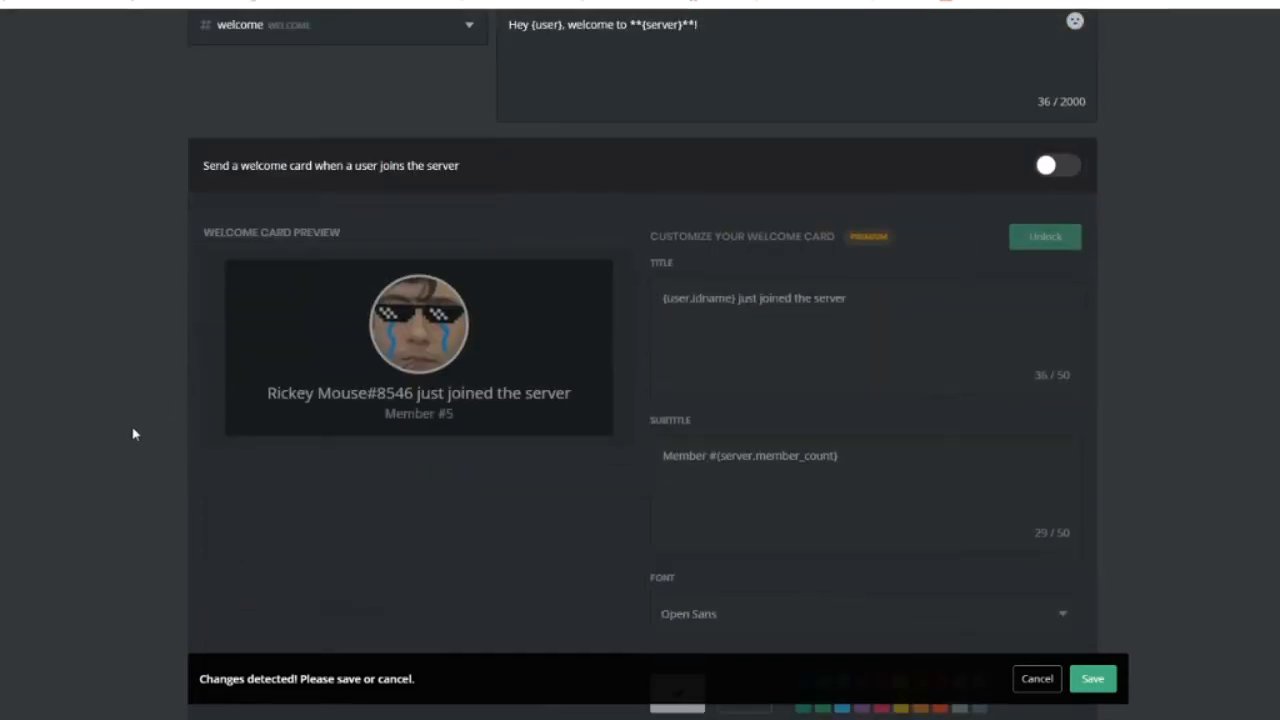
pyautogui.click(134, 434)
pyautogui.scroll(3, 300, 400)
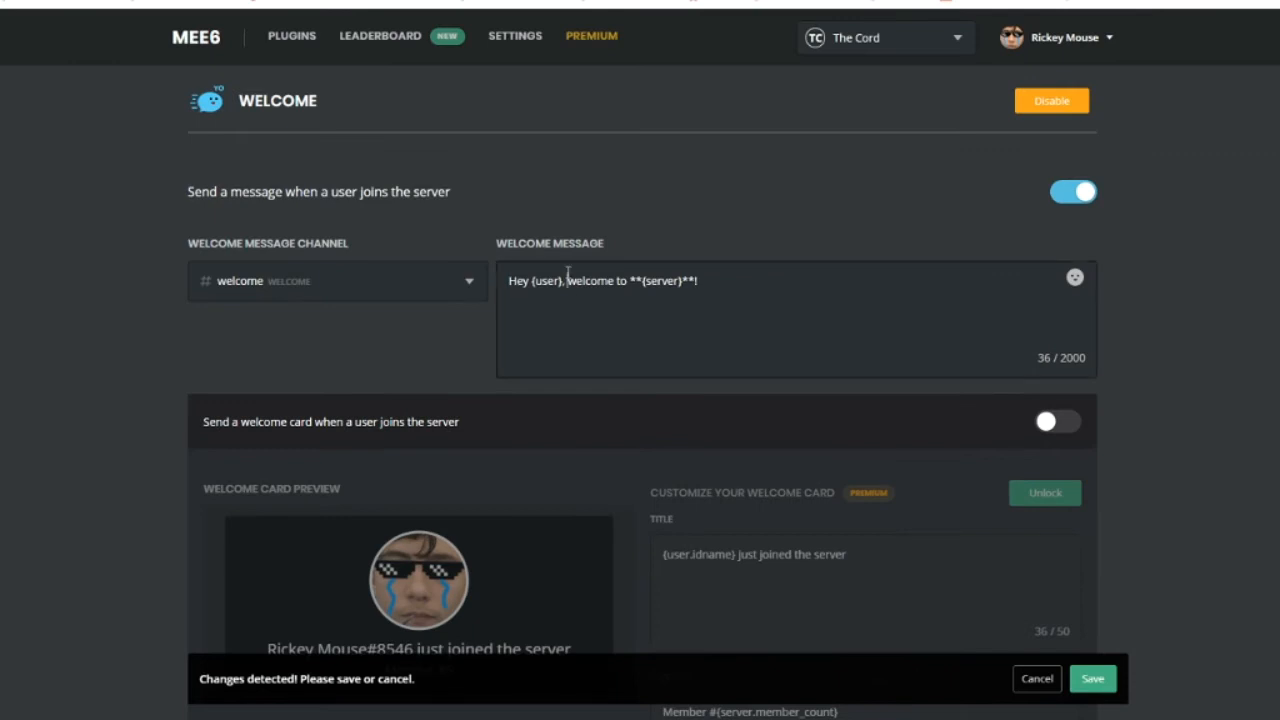
pyautogui.scroll(-1, 700, 300)
pyautogui.click(1058, 293)
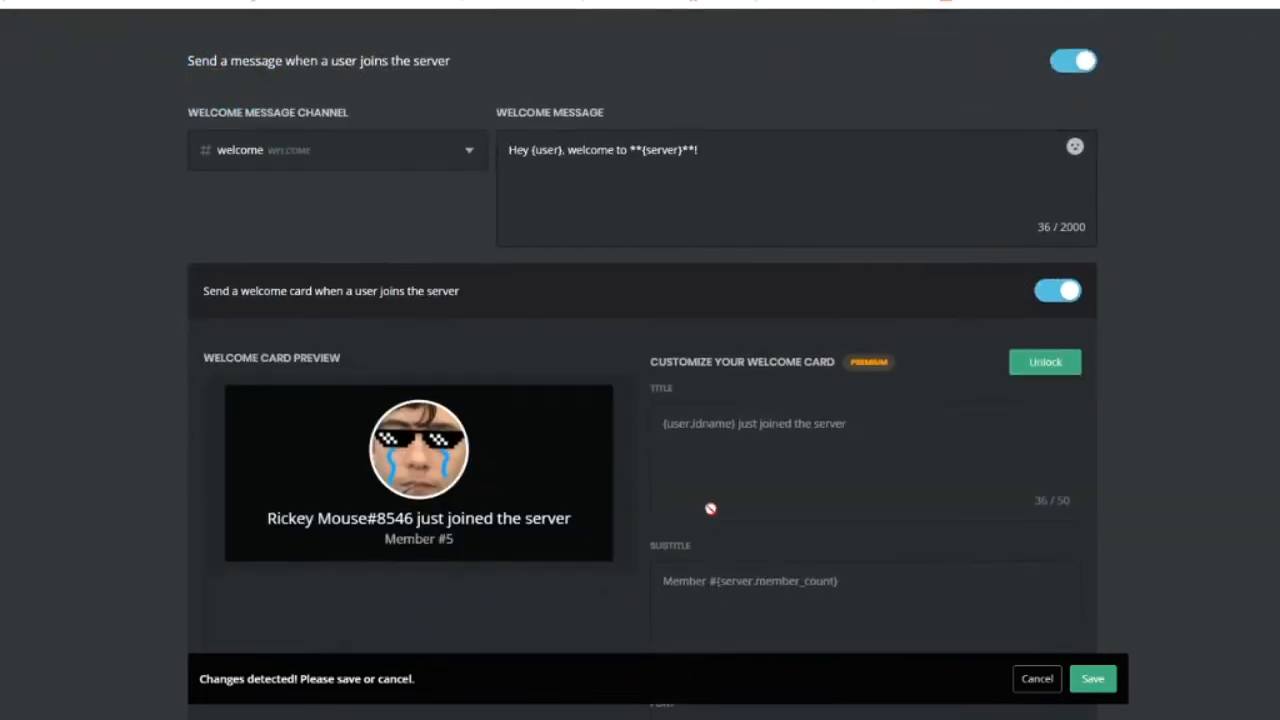
# Enable giving a role to new users, add Member as the role to give, and save the changes
pyautogui.scroll(-1, 705, 504)
pyautogui.scroll(-1, 951, 637)
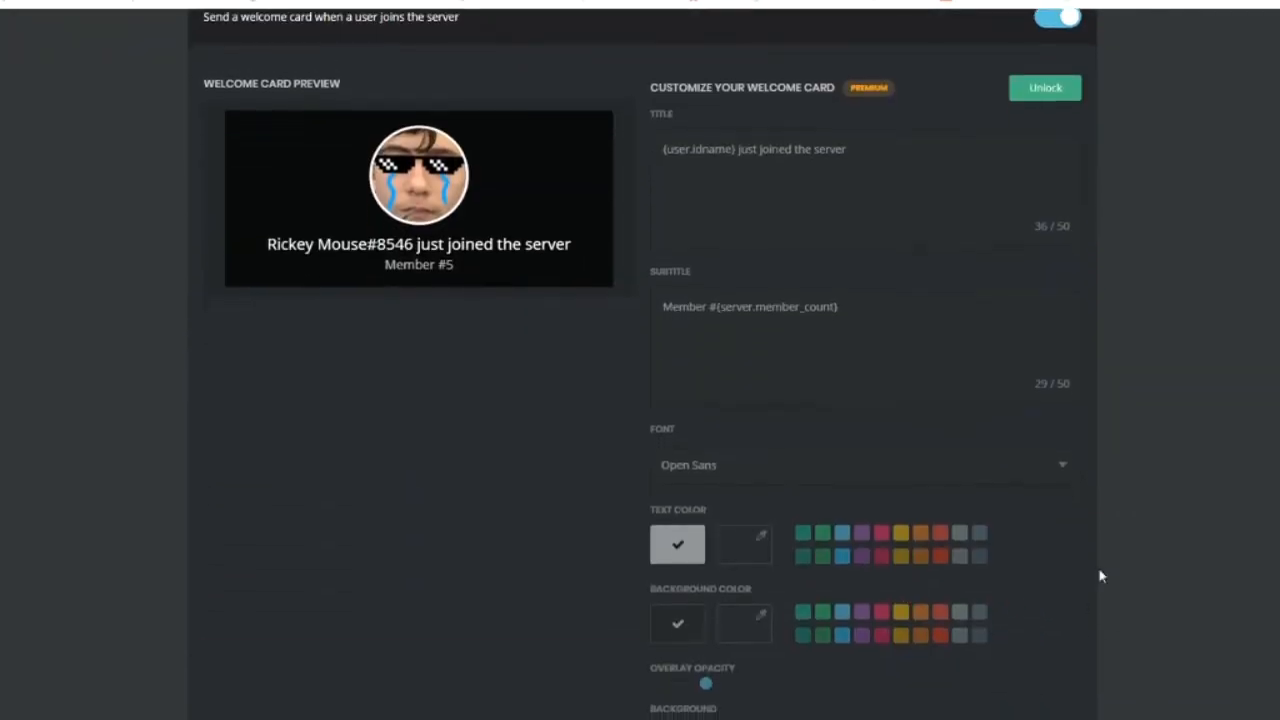
pyautogui.scroll(-3, 1100, 576)
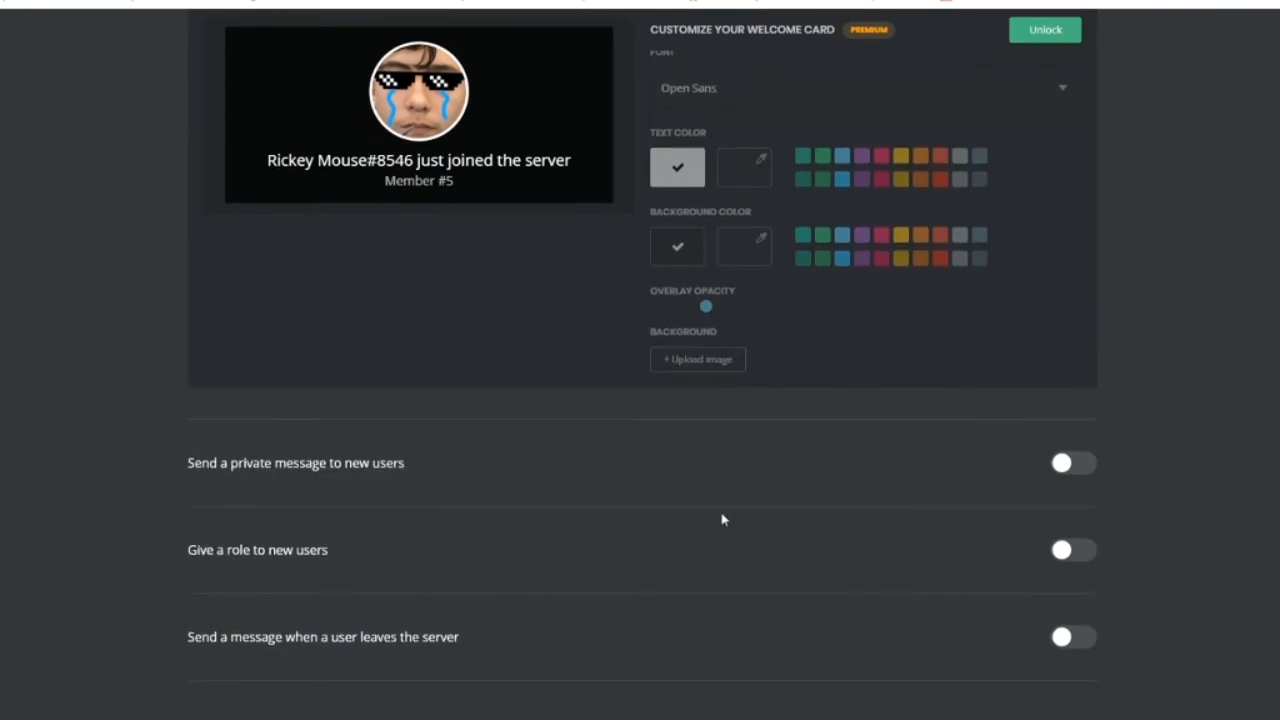
pyautogui.click(1080, 550)
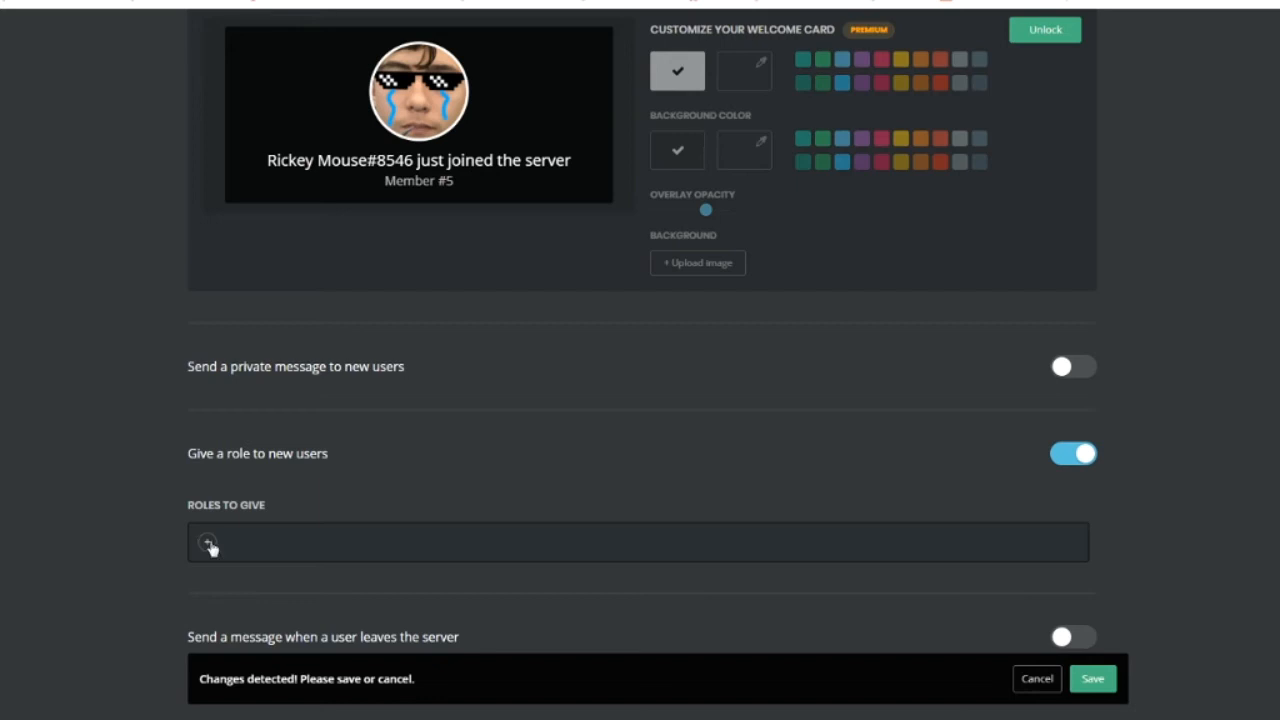
pyautogui.click(207, 542)
pyautogui.click(190, 474)
pyautogui.click(1092, 679)
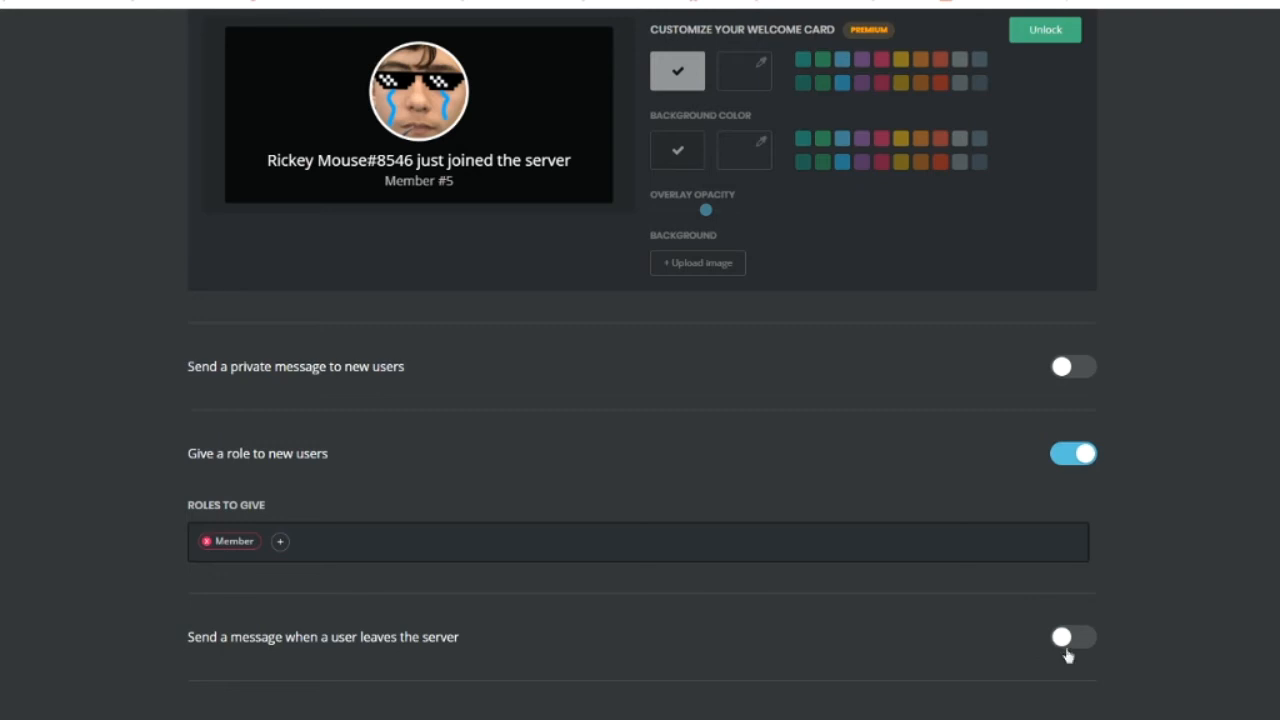
# Enable the message for users leaving the server with welcome as the goodbye channel, save, and return to the plugins overview
pyautogui.click(1066, 645)
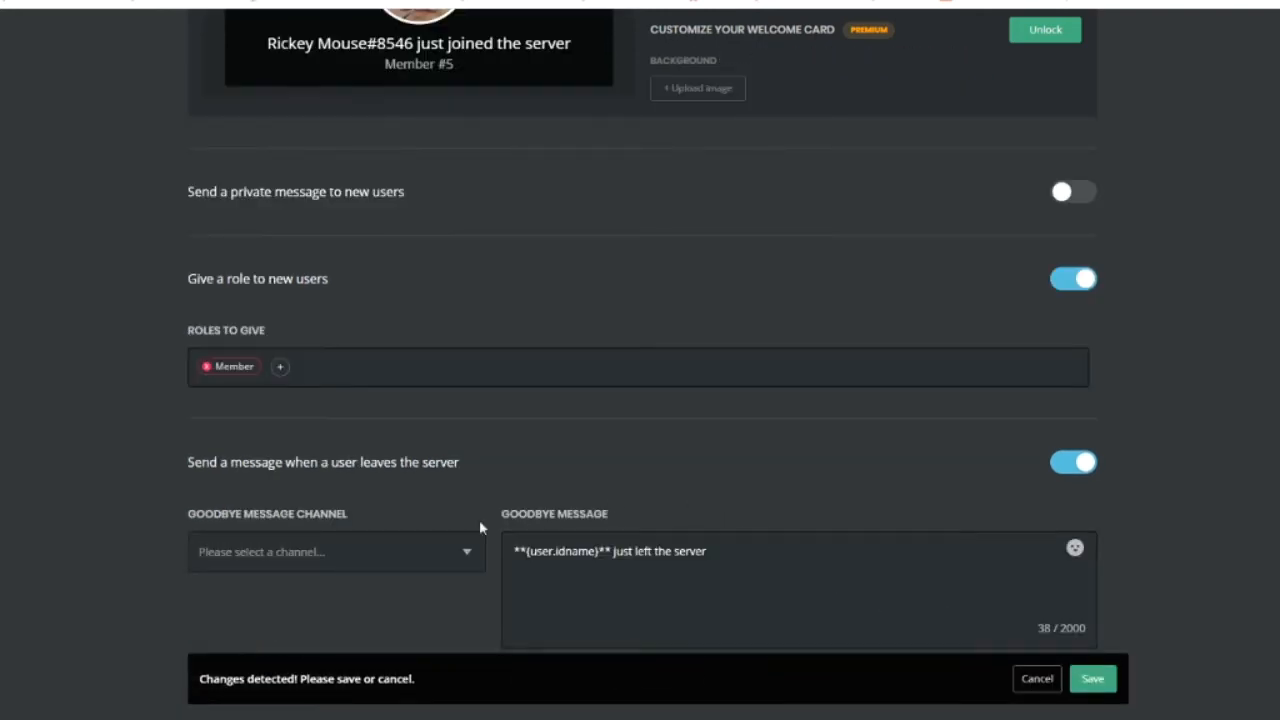
pyautogui.click(370, 540)
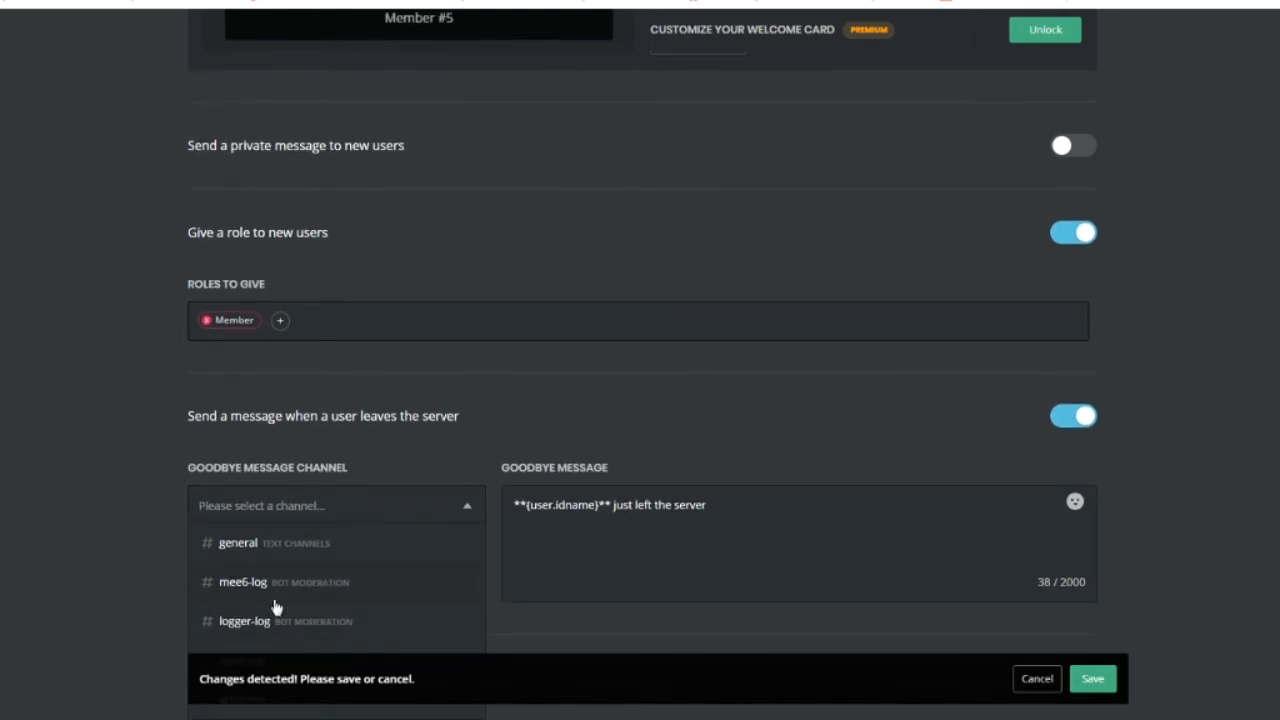
pyautogui.click(268, 716)
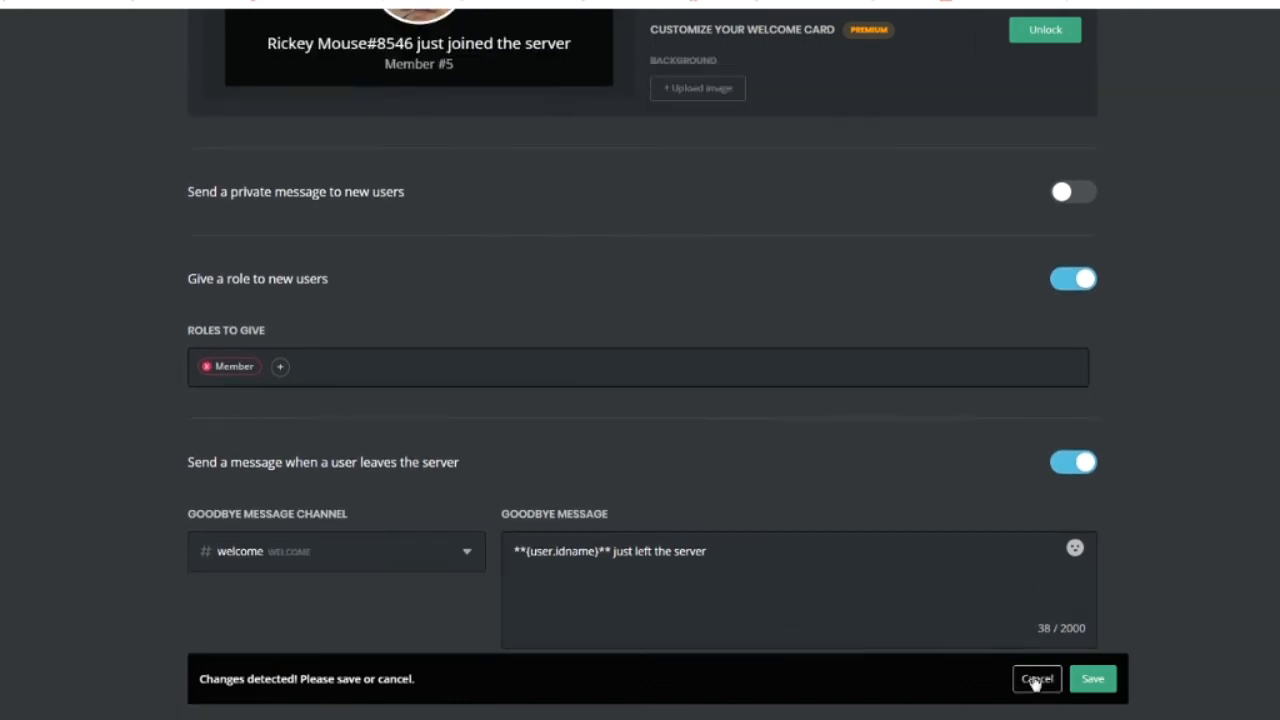
pyautogui.click(1093, 680)
pyautogui.scroll(10, 1090, 685)
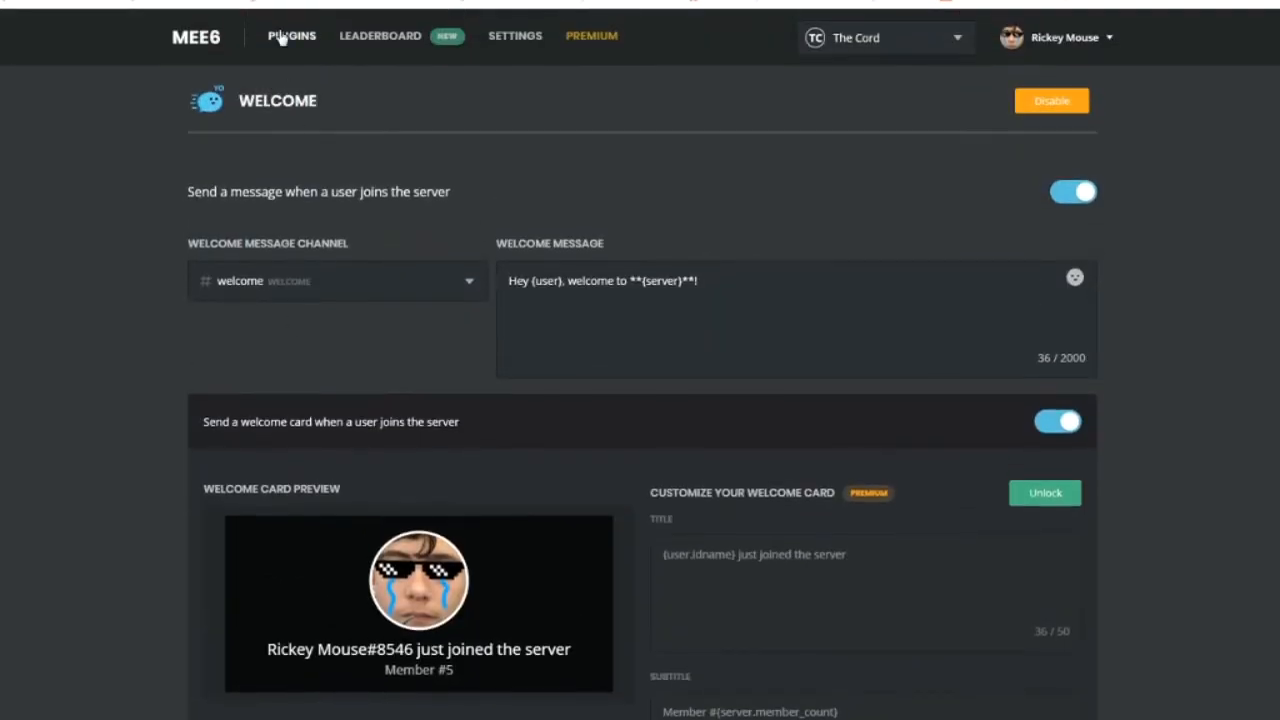
pyautogui.click(281, 37)
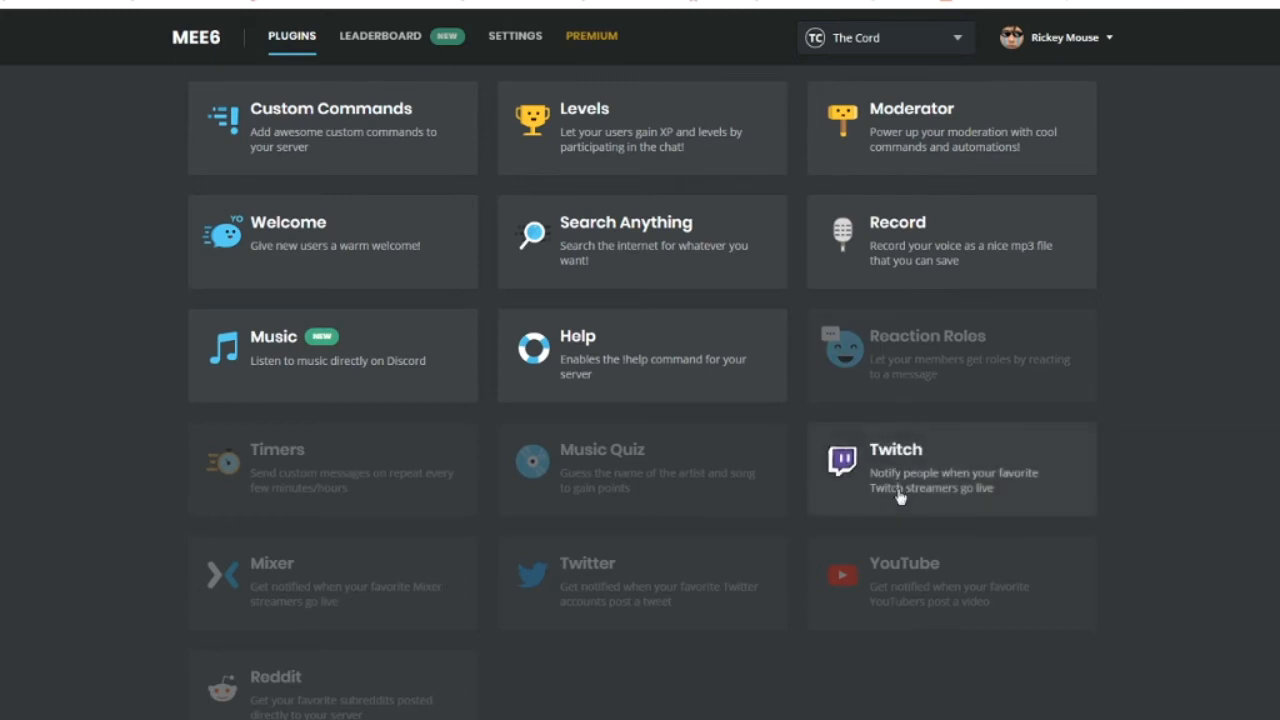
# Enable the YouTube plugin for the server The Cord
pyautogui.scroll(-1, 337, 525)
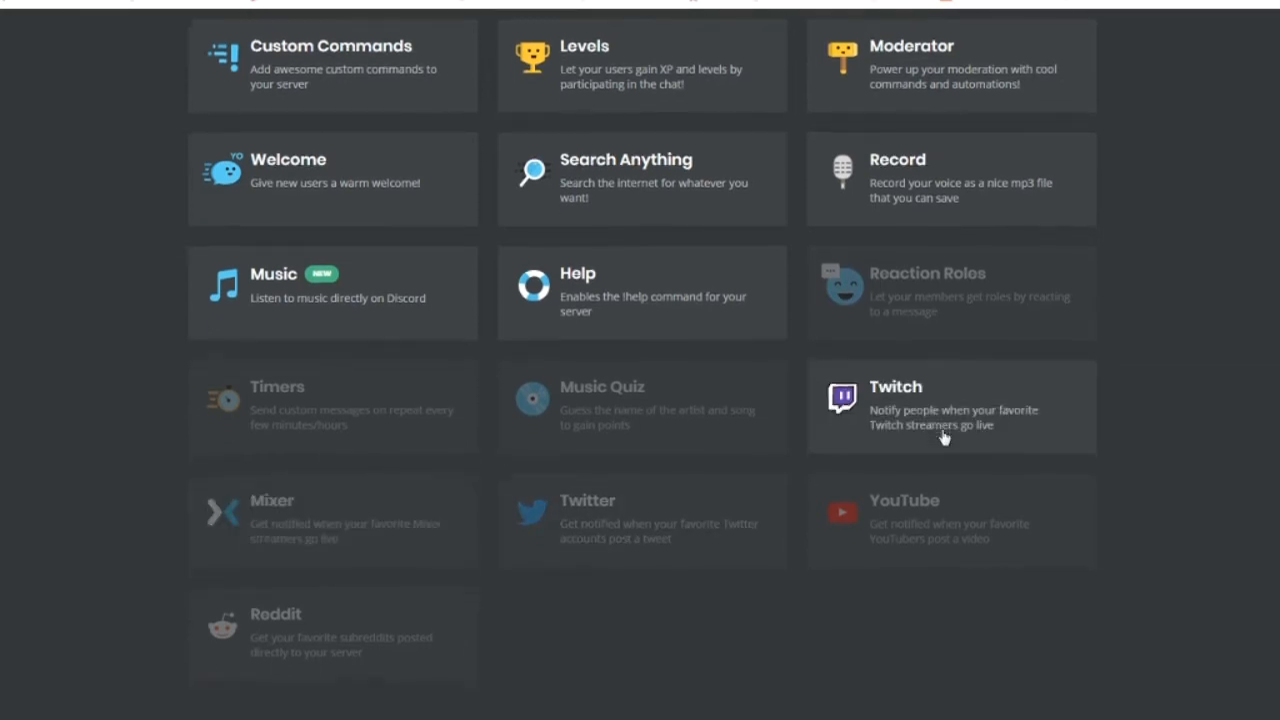
pyautogui.scroll(1, 943, 437)
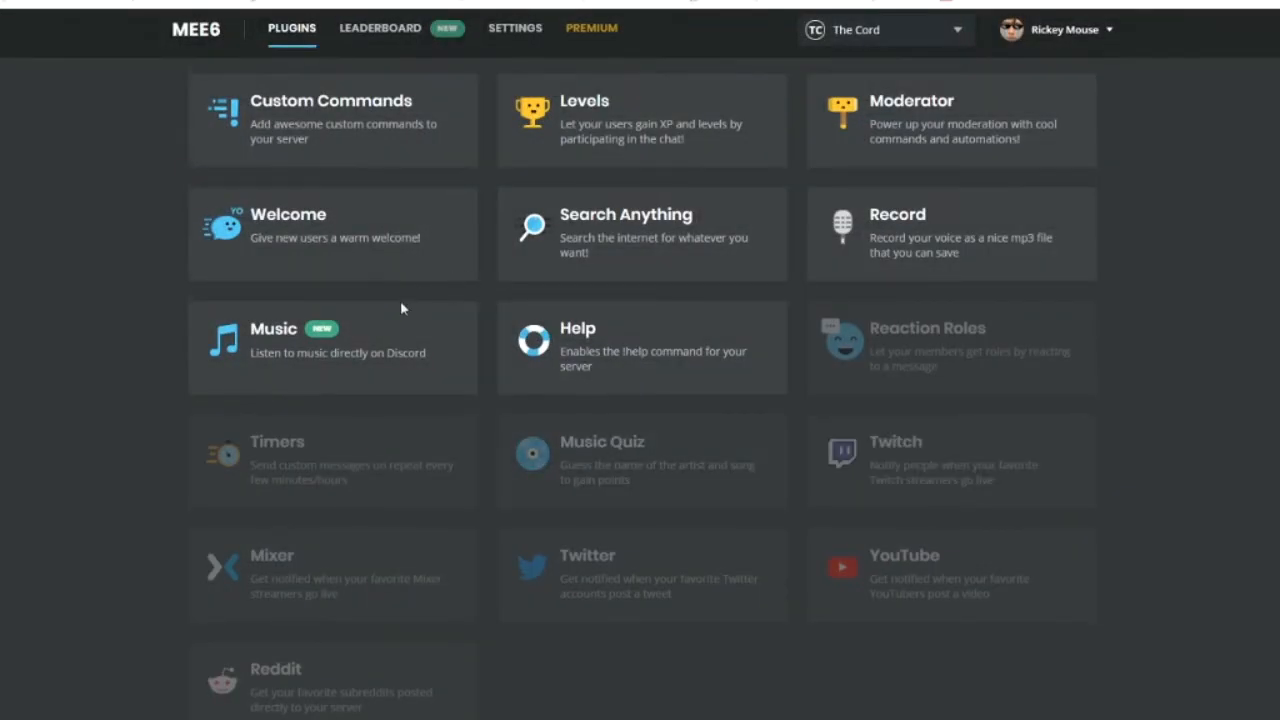
pyautogui.click(955, 596)
pyautogui.click(834, 391)
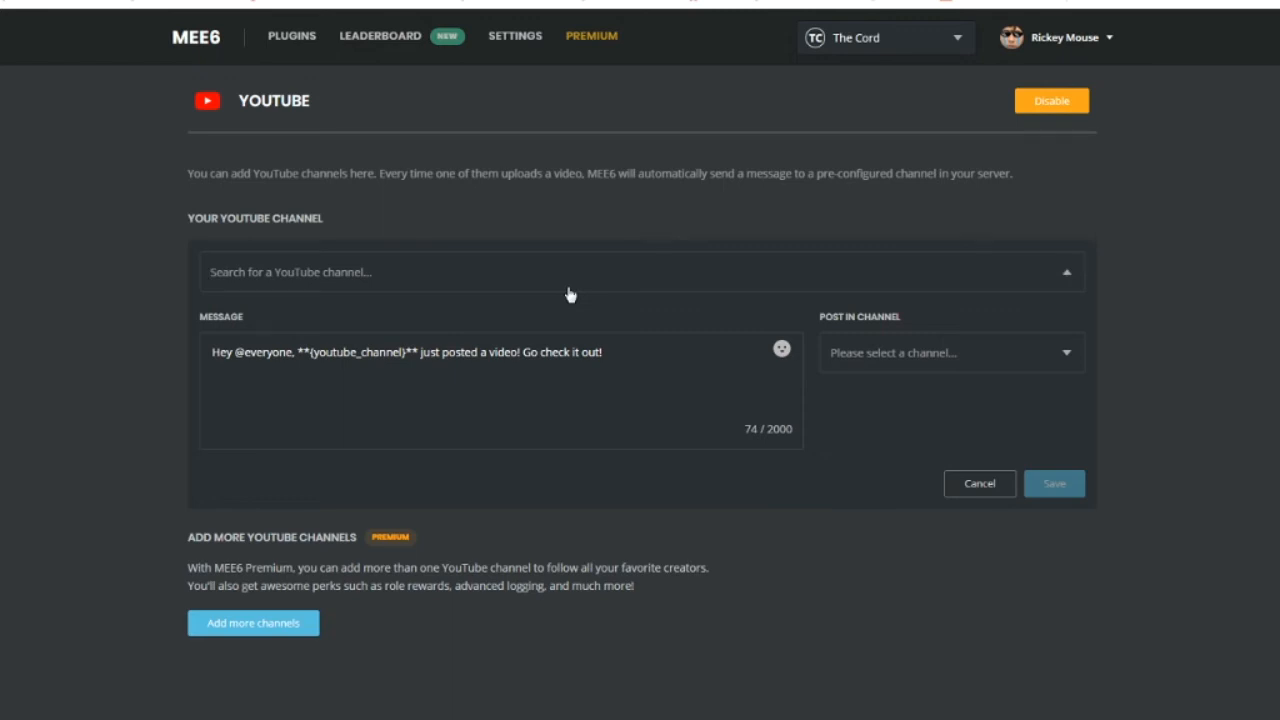
# Search for the YouTube channel "Intro Awesome" and choose the first match with the blue logo
pyautogui.write('Intro Aws')
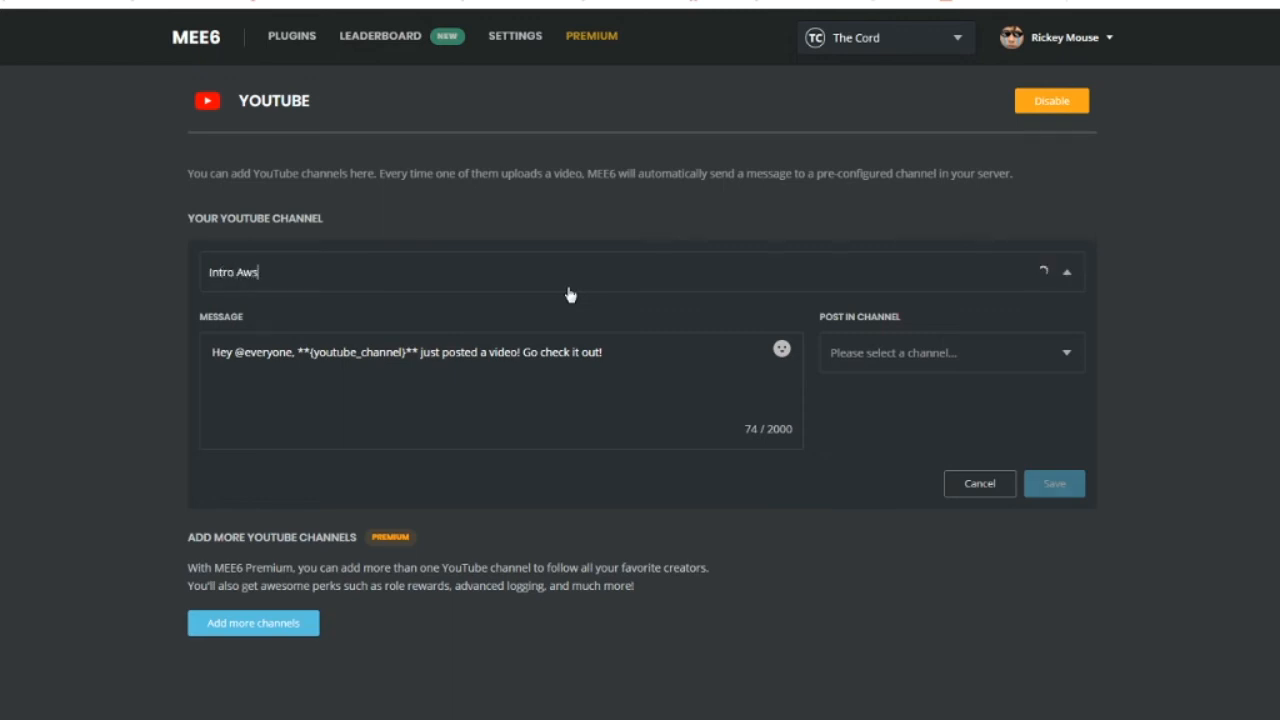
pyautogui.write('Awes')
pyautogui.press('BackSpace')
pyautogui.write('esome')
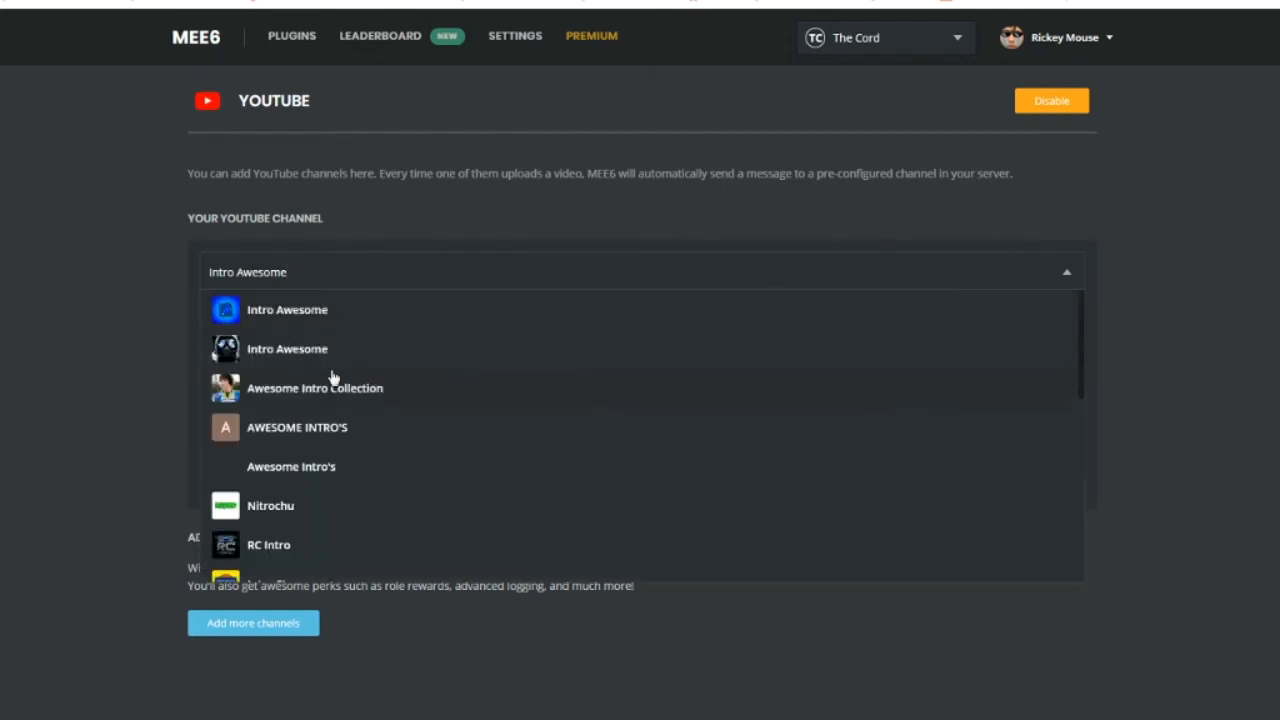
pyautogui.click(286, 316)
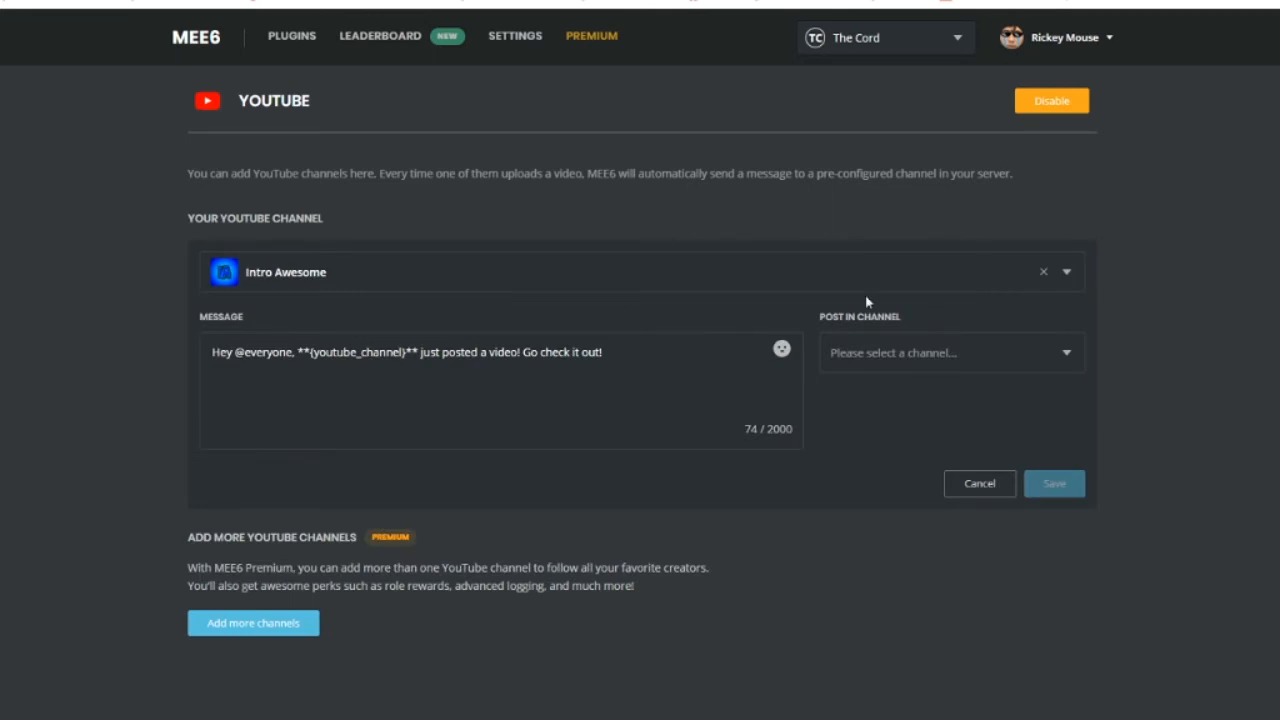
# Set the YouTube notification to post in the general text channel, save it, and return to the plugin overview
pyautogui.click(941, 363)
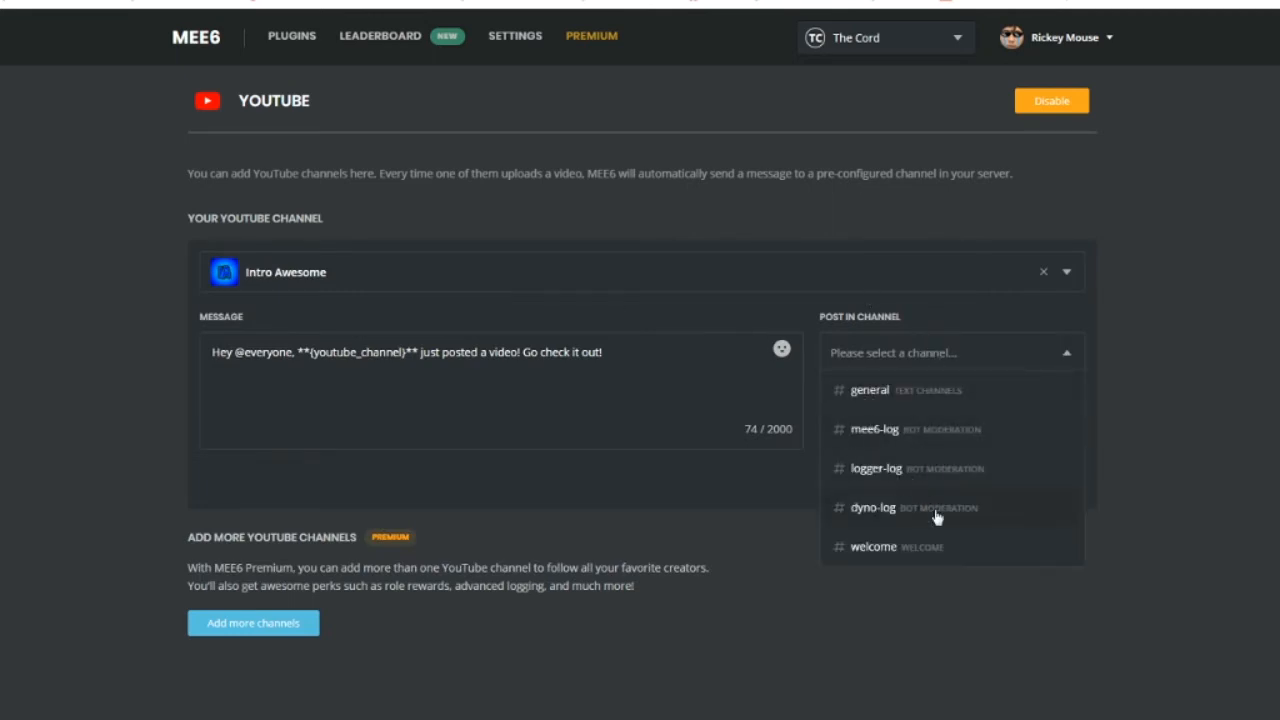
pyautogui.click(866, 391)
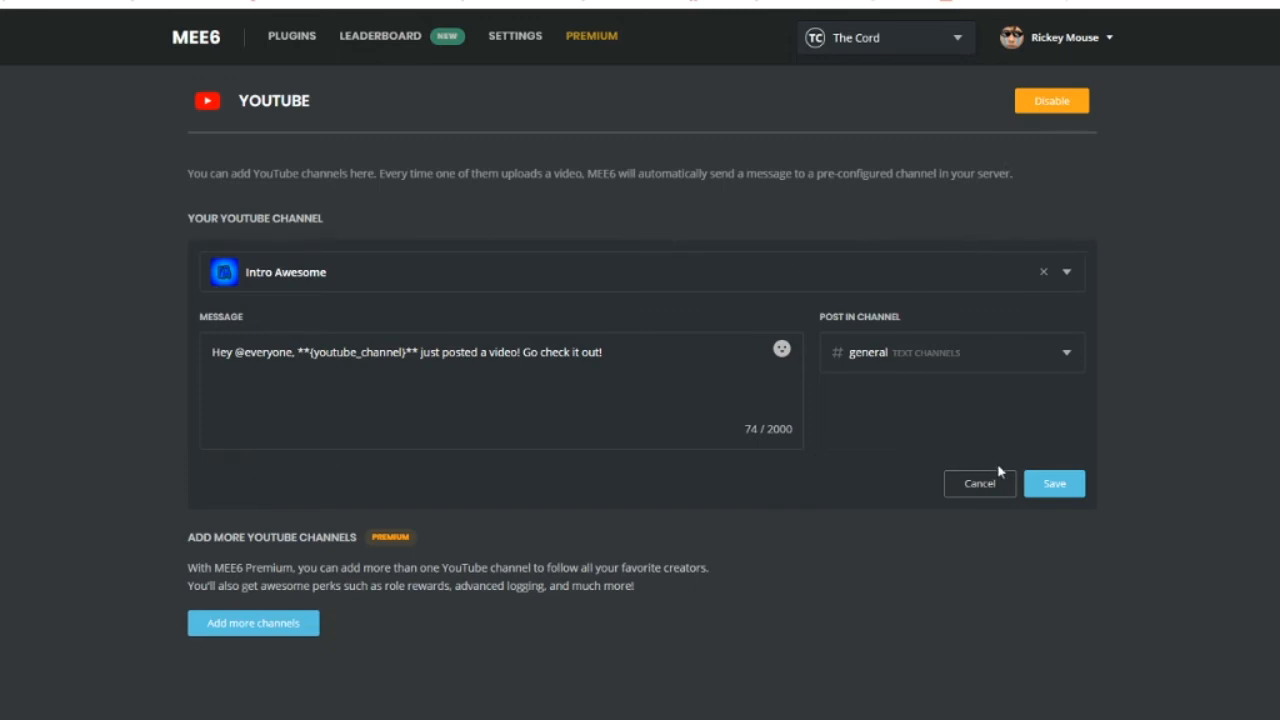
pyautogui.click(1050, 488)
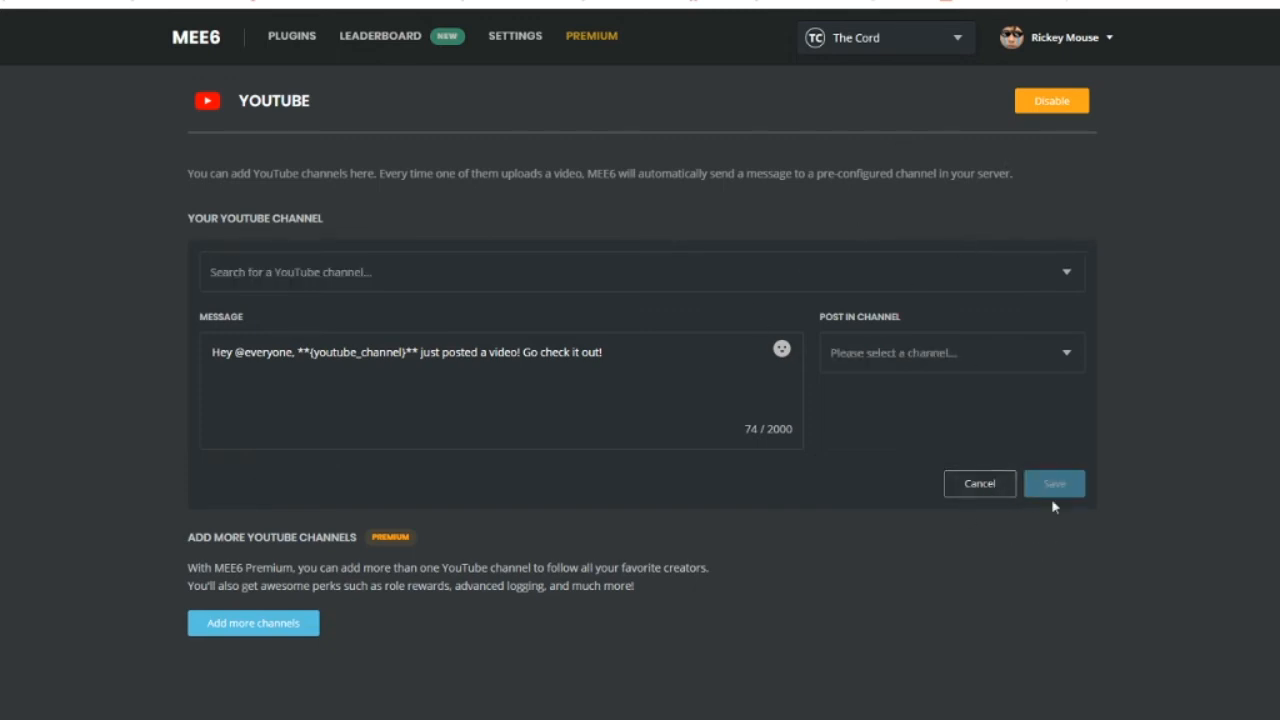
pyautogui.click(855, 45)
pyautogui.moveTo(243, 80); pyautogui.dragTo(58, 66)
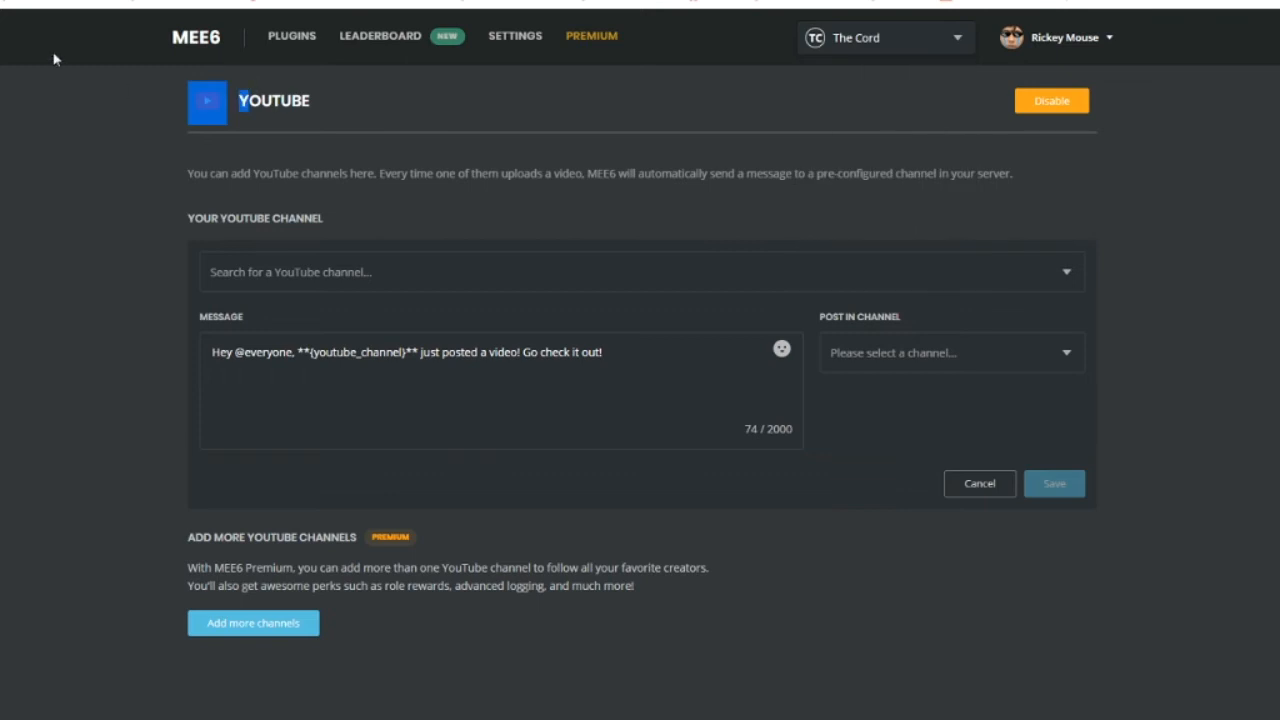
pyautogui.click(286, 38)
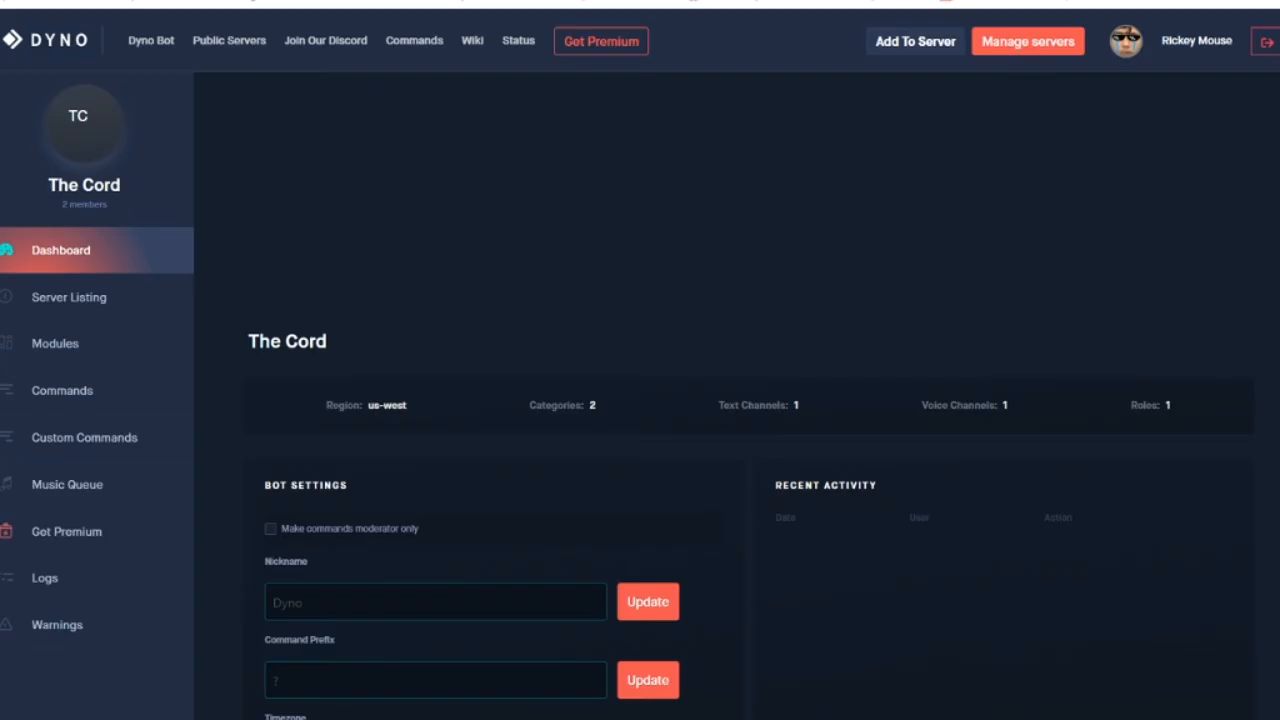
# Switch to the Dyno dashboard and look over its module overview, Custom Commands and Announcements settings
pyautogui.scroll(-5, 263, 332)
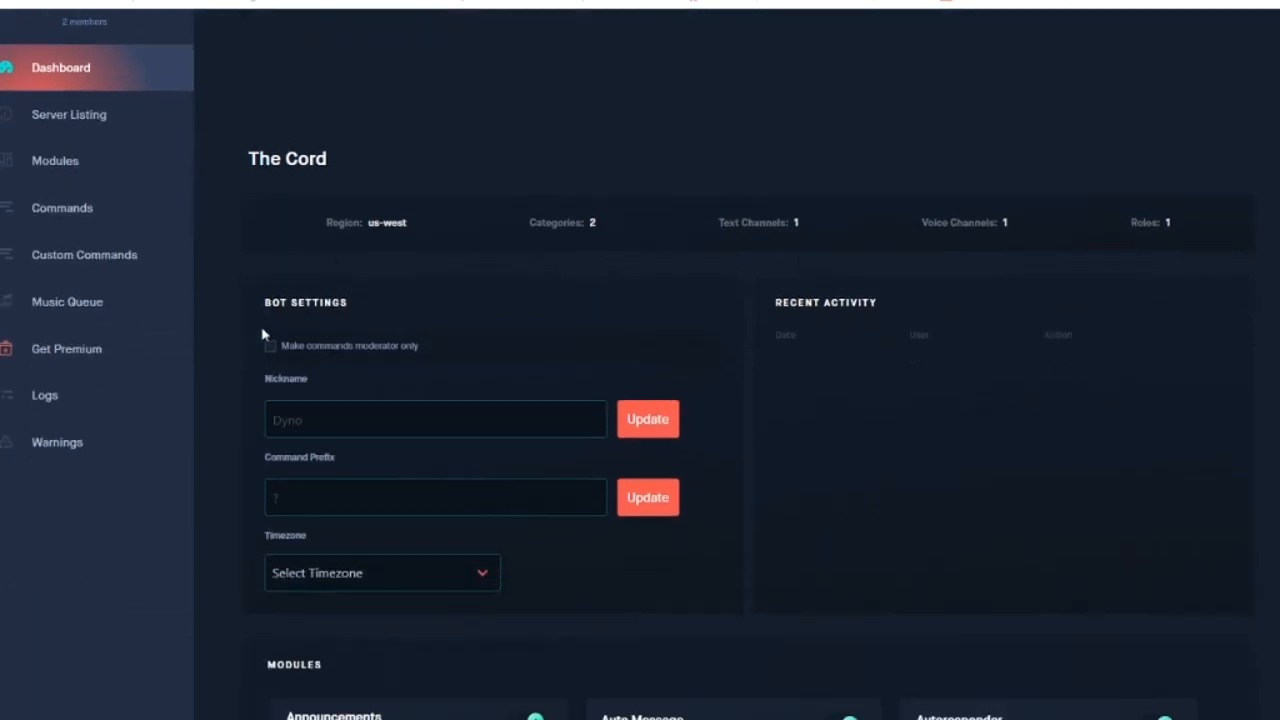
pyautogui.scroll(-1, 263, 334)
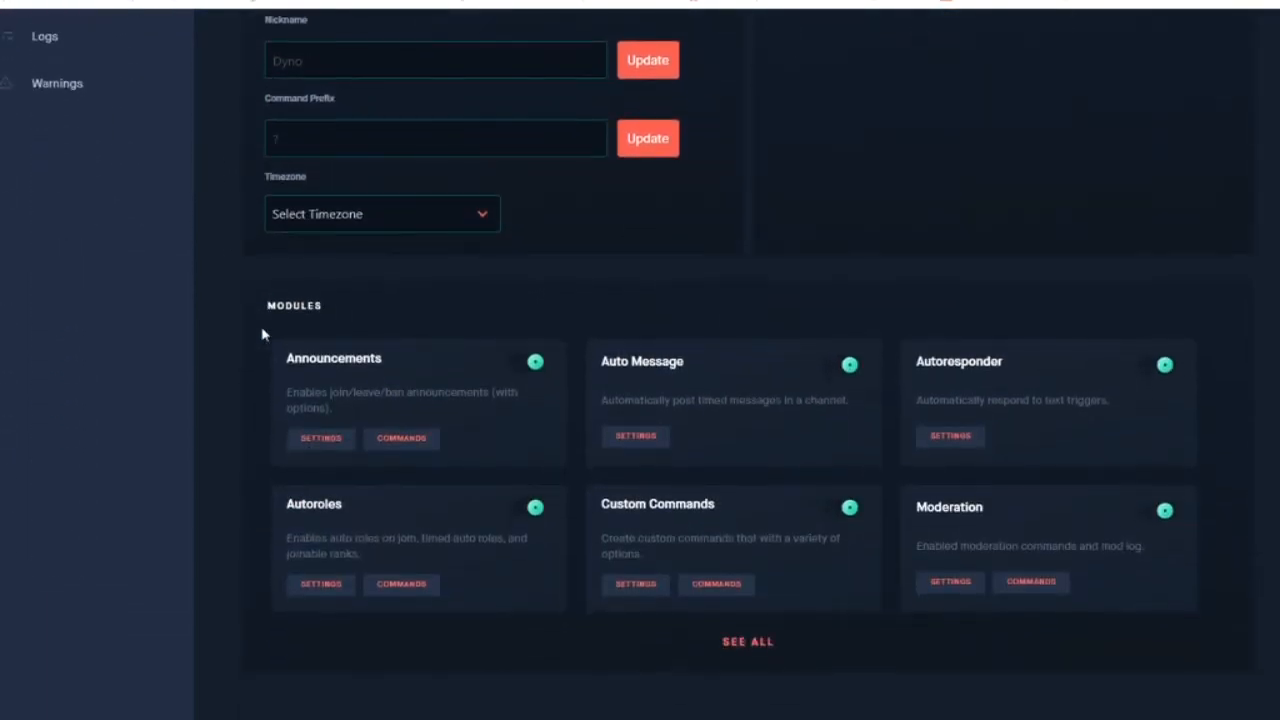
pyautogui.scroll(4, 263, 334)
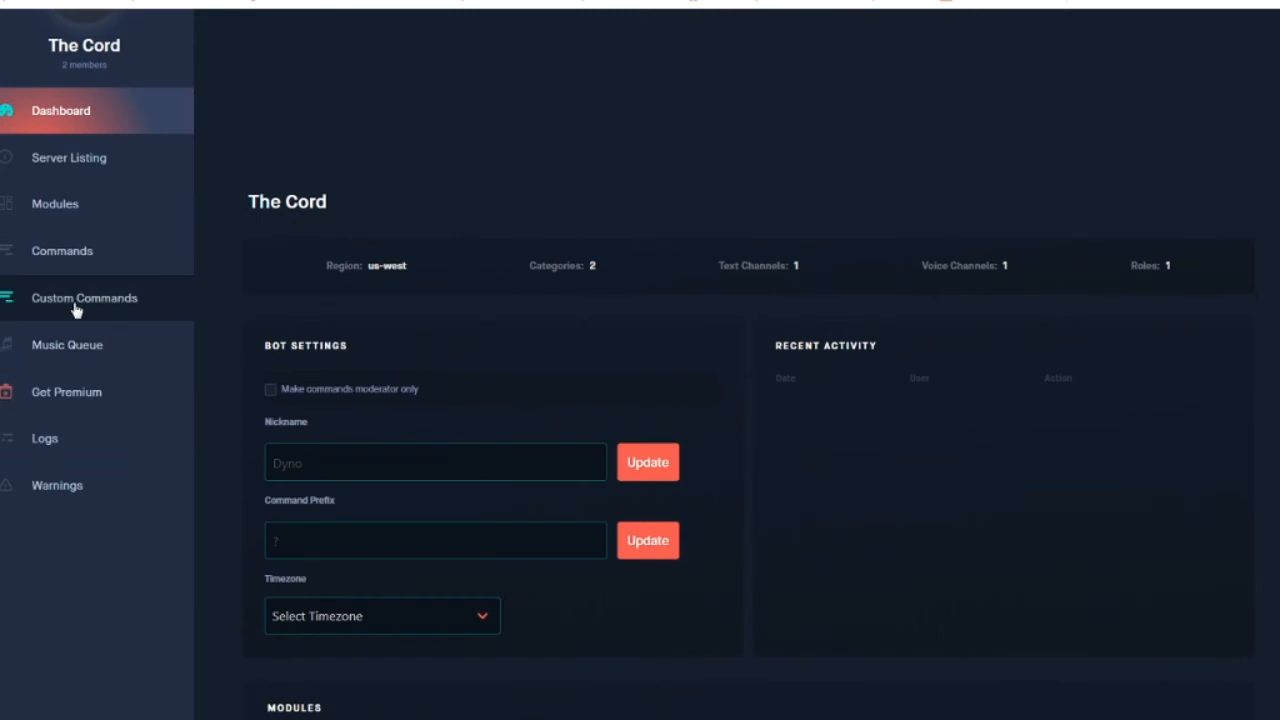
pyautogui.click(75, 306)
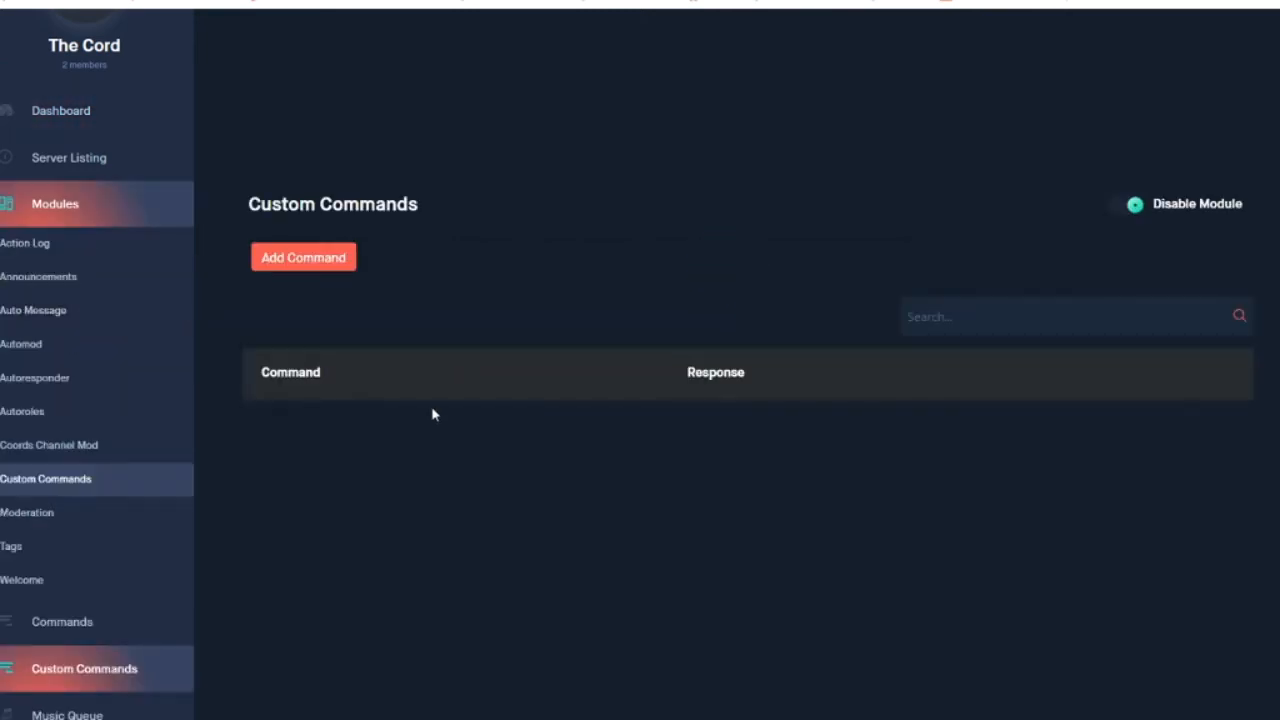
pyautogui.scroll(-1, 480, 400)
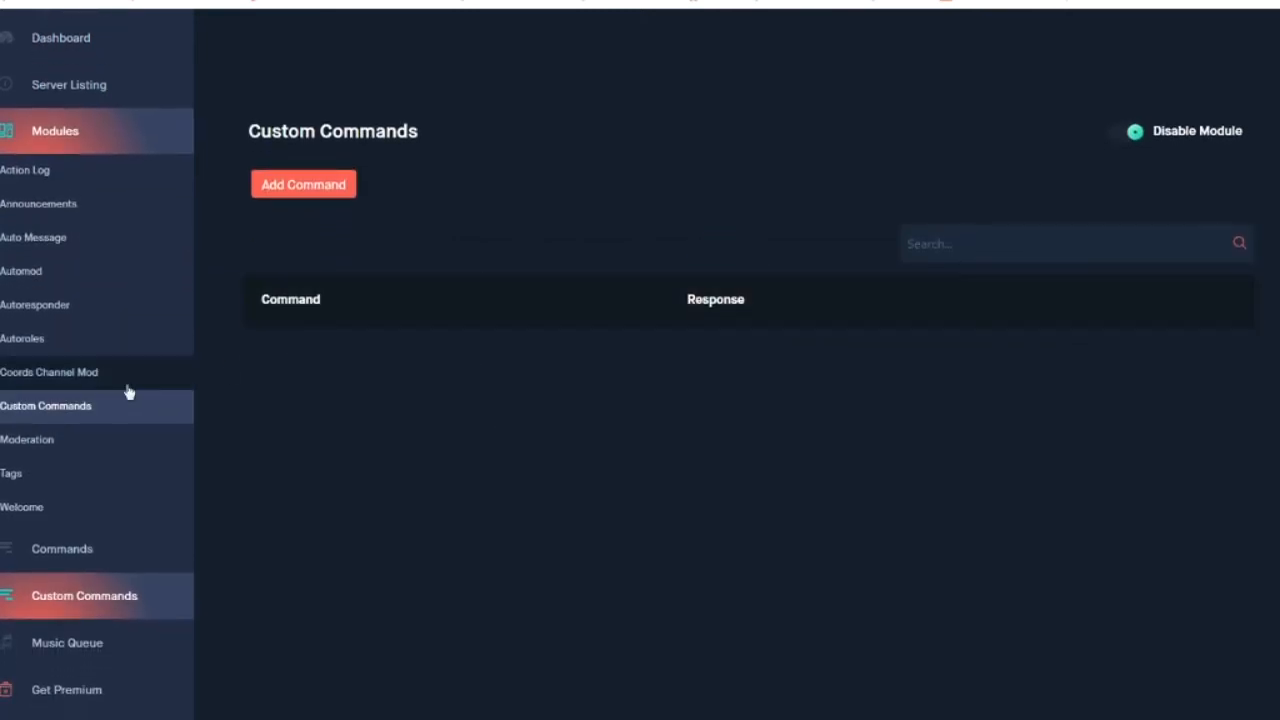
pyautogui.click(5, 198)
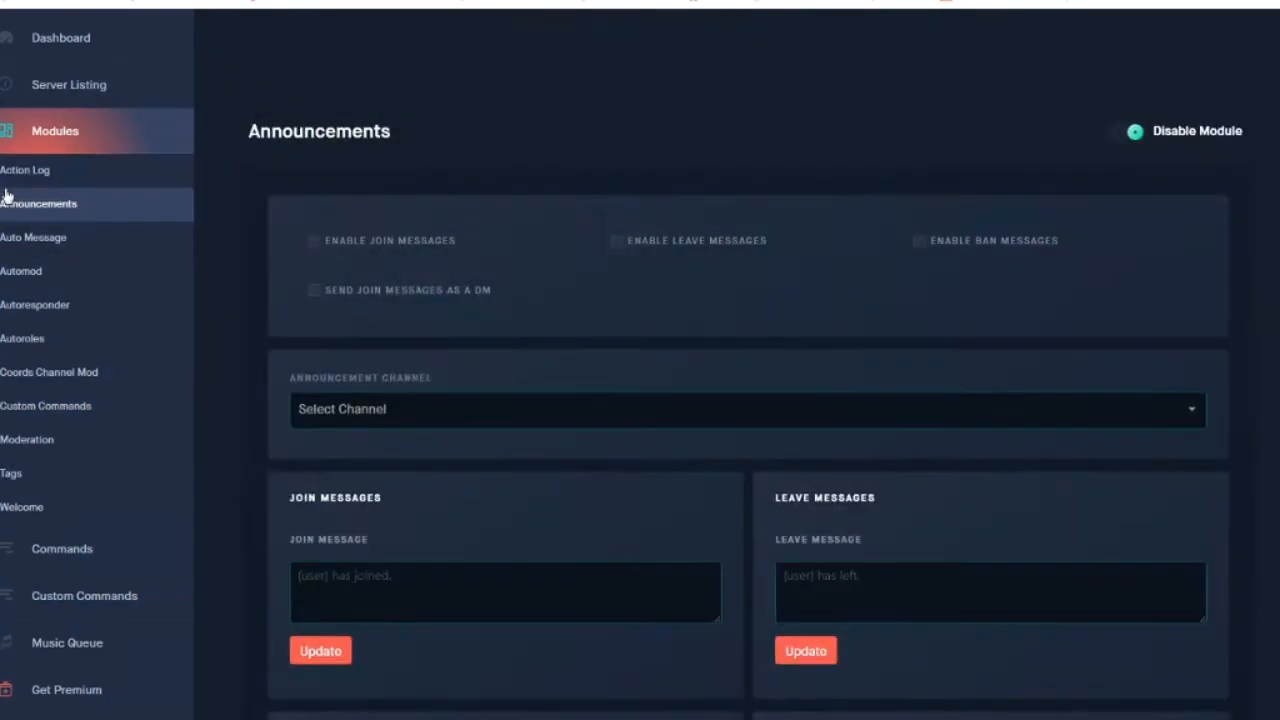
# Set the Action Log module's log channel to dyno-log and review the events that can be logged
pyautogui.click(5, 178)
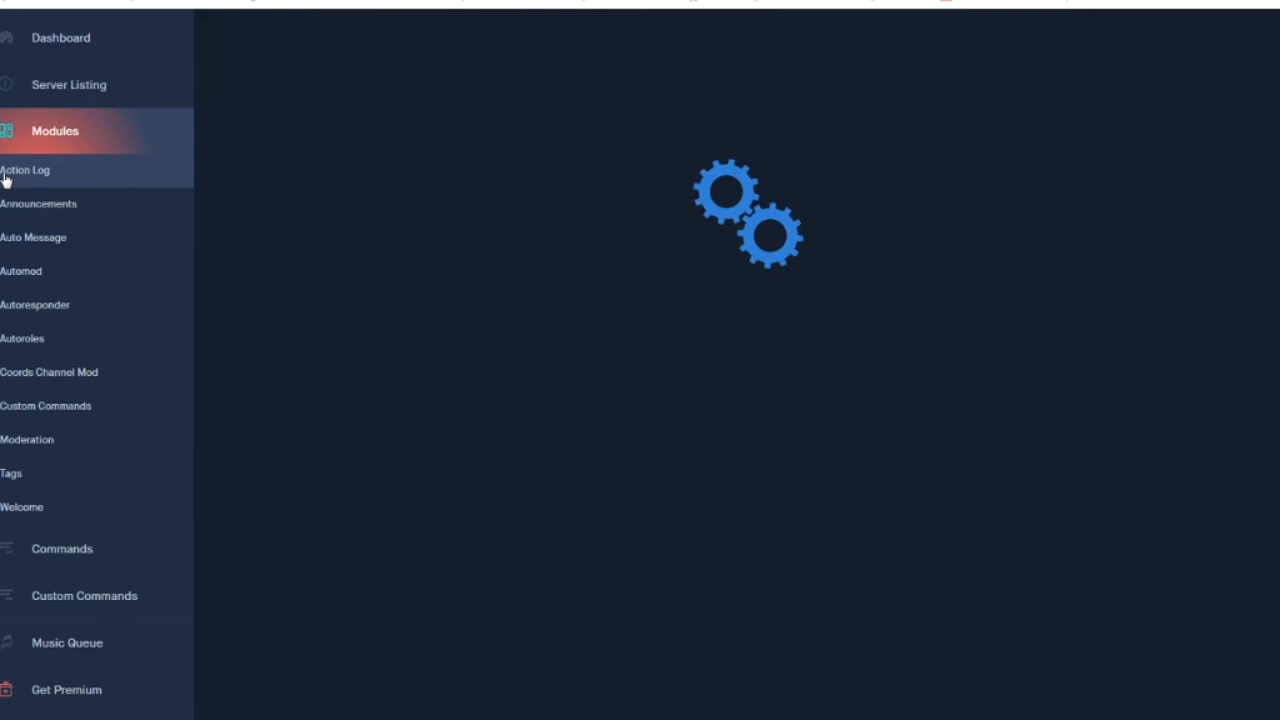
pyautogui.scroll(-1, 351, 443)
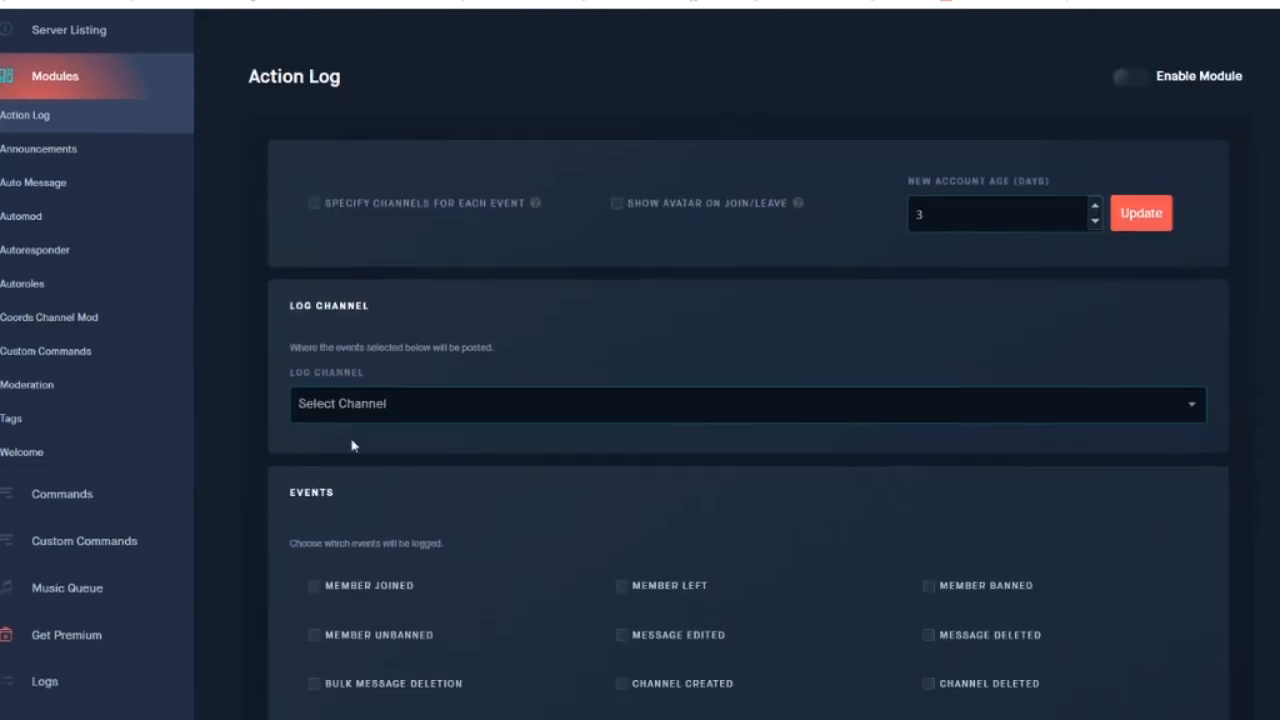
pyautogui.click(358, 366)
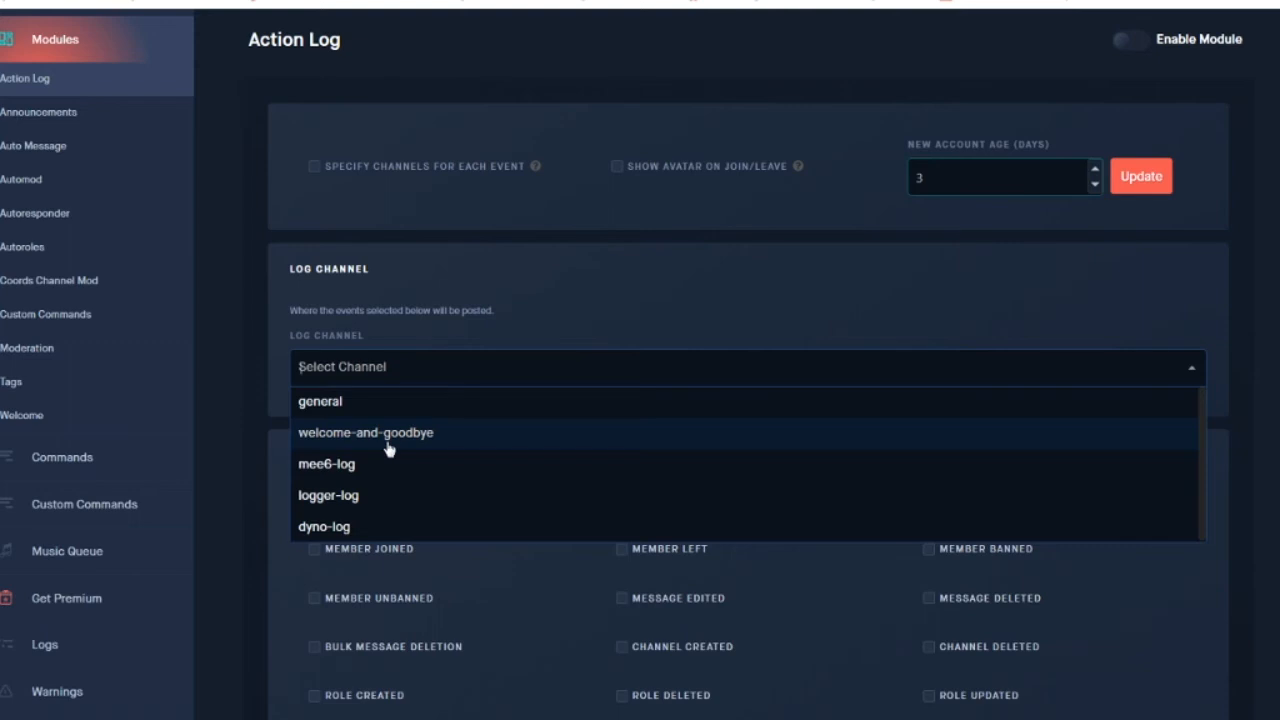
pyautogui.click(373, 530)
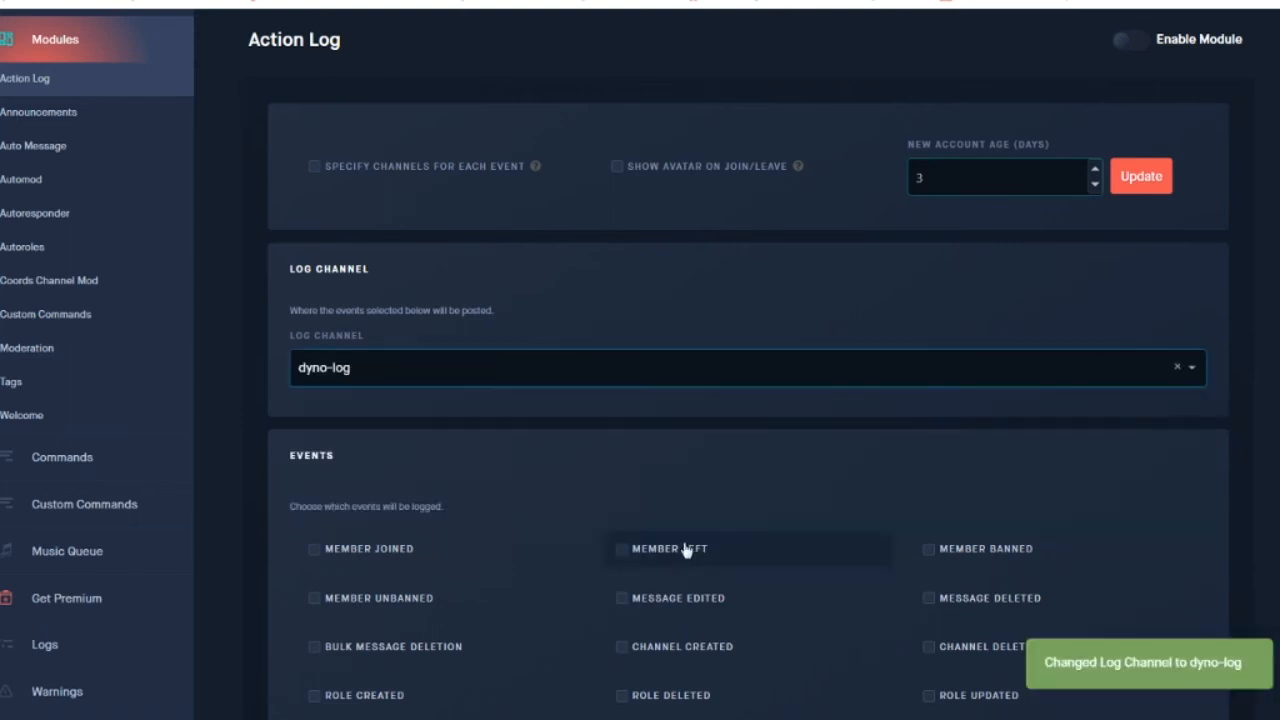
pyautogui.scroll(1, 43, 143)
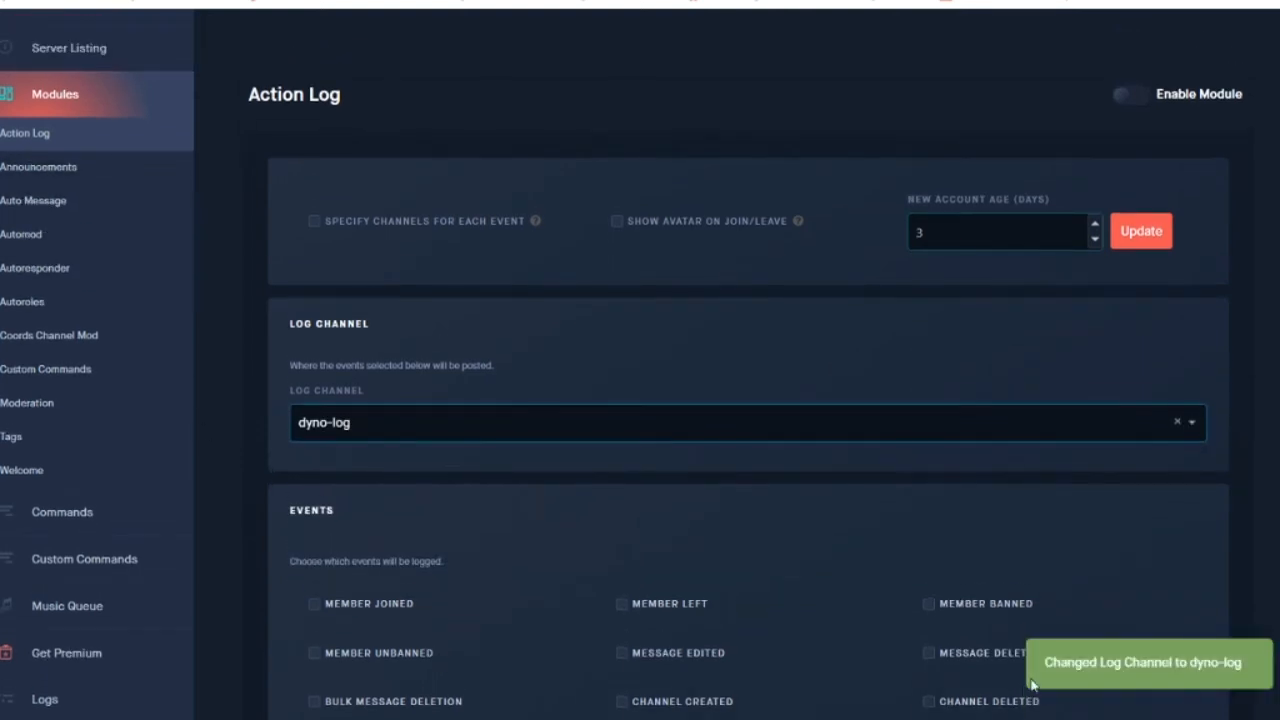
pyautogui.scroll(-4, 843, 616)
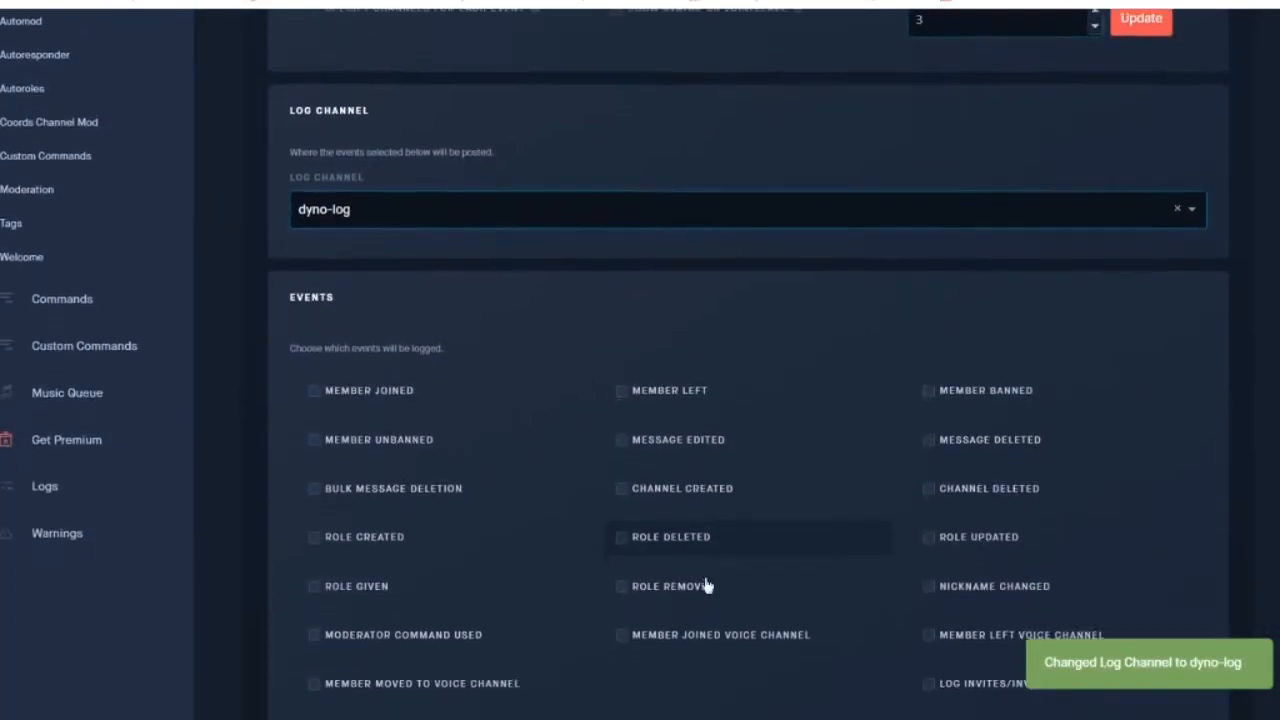
pyautogui.scroll(-1, 663, 600)
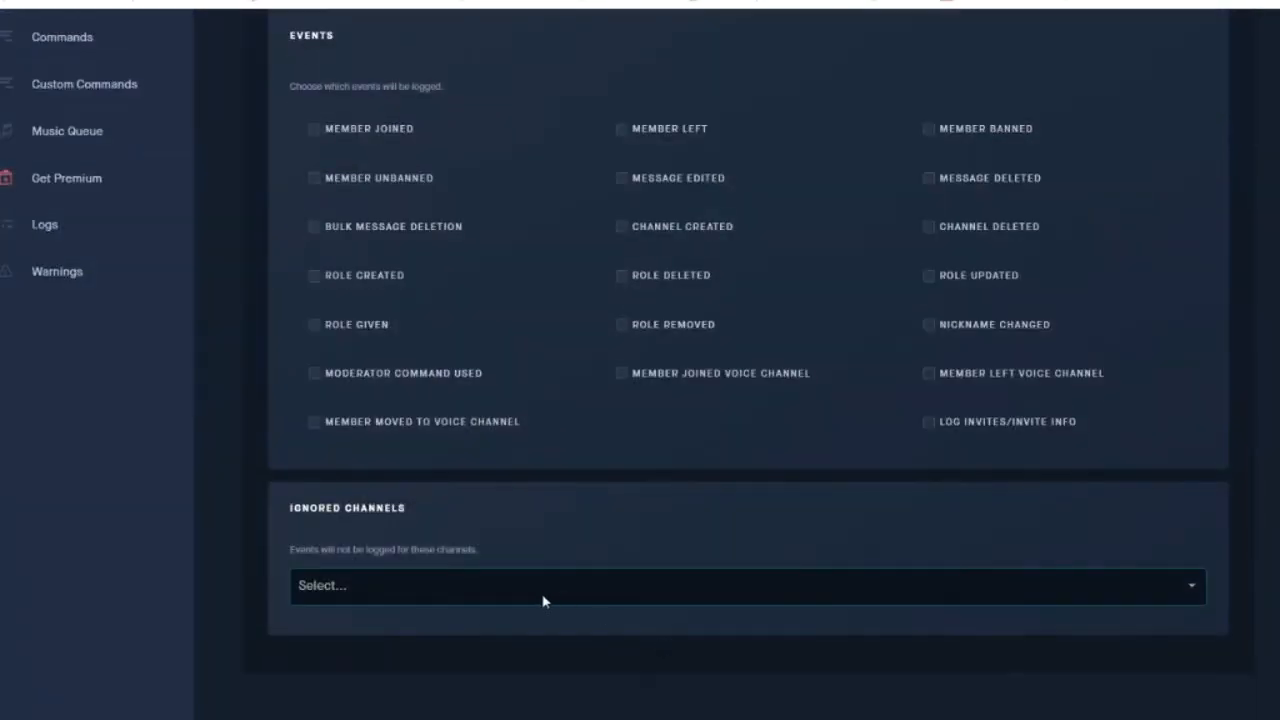
pyautogui.scroll(8, 589, 586)
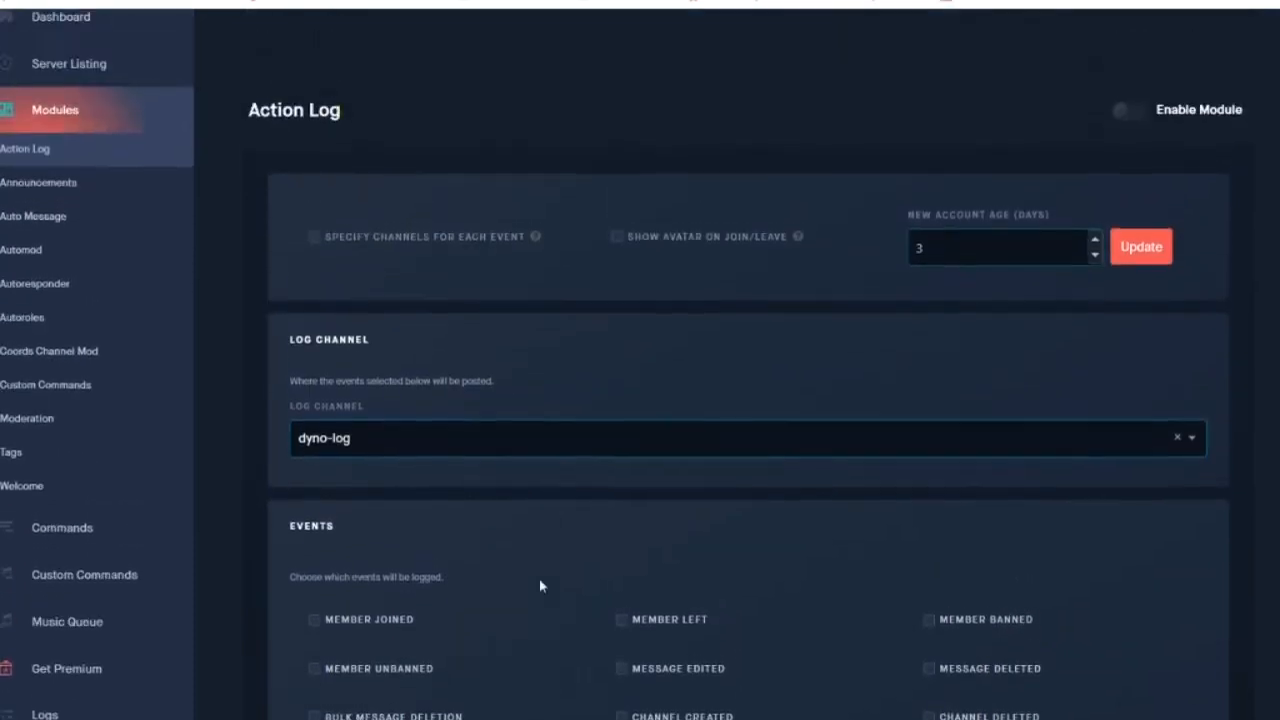
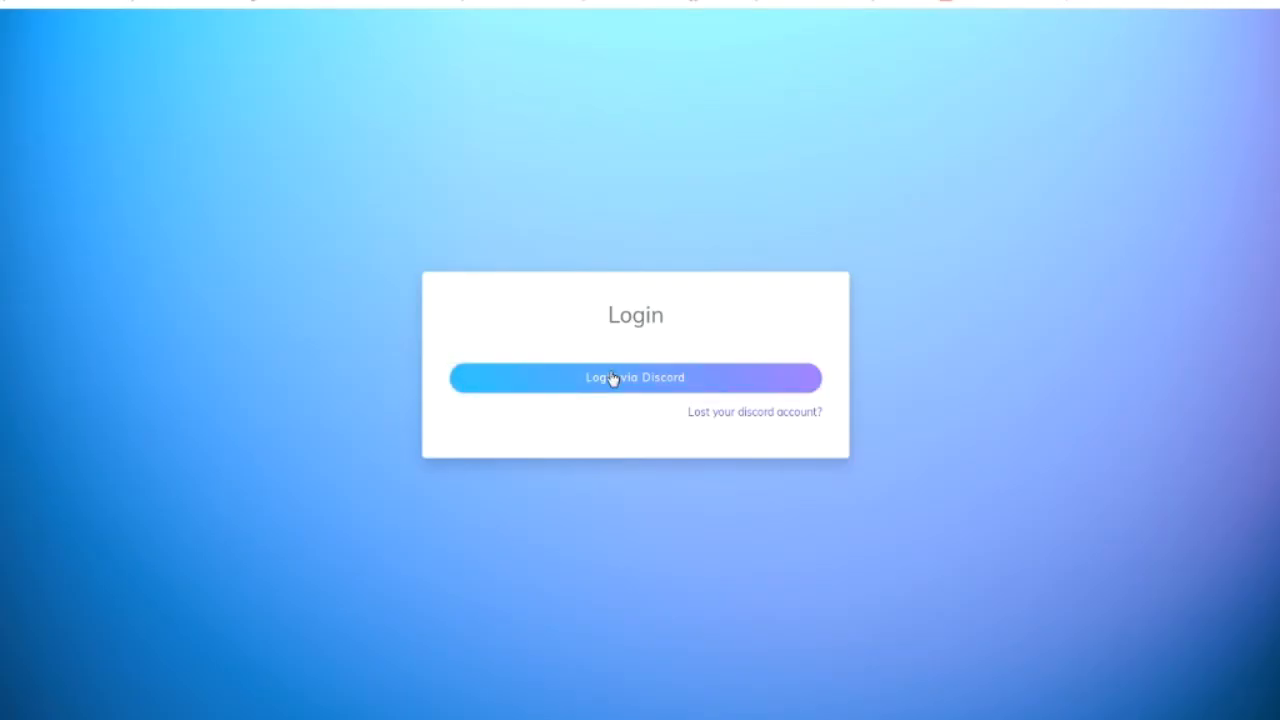
# Log in to the BetterAntispam site with the Discord account and re-enter the recovery email on the sign-up form
pyautogui.click(613, 378)
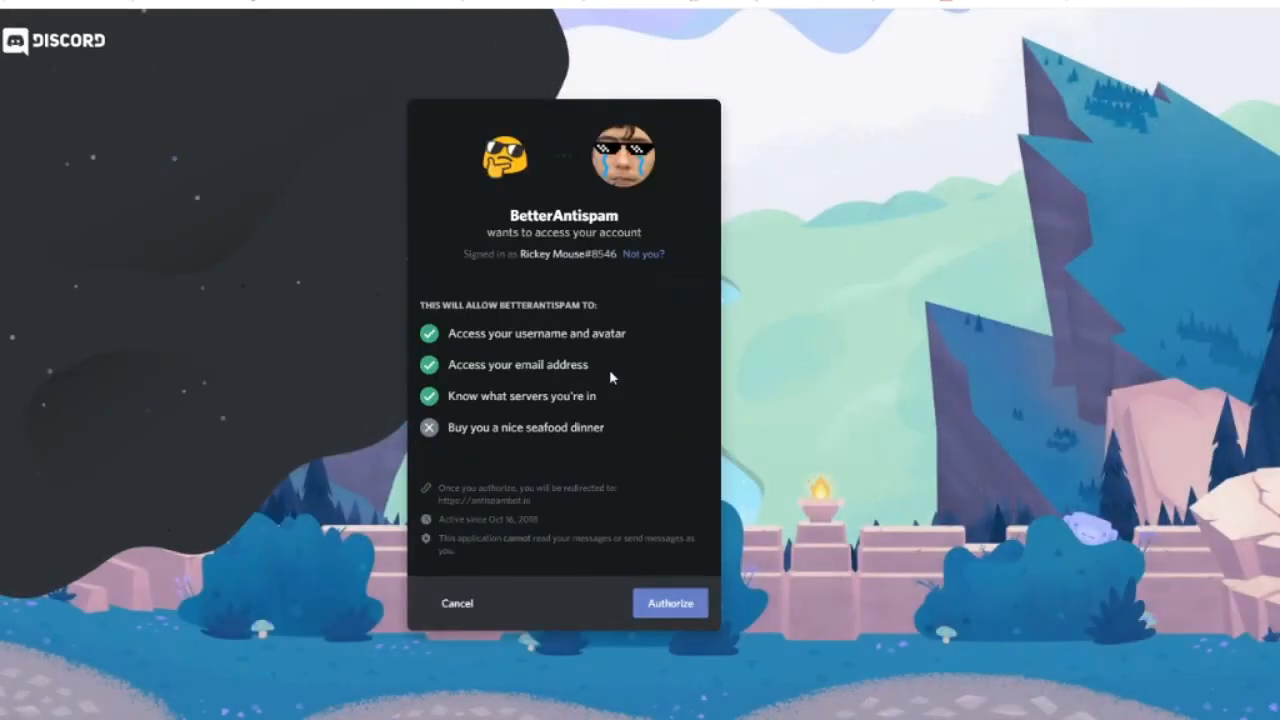
pyautogui.click(690, 605)
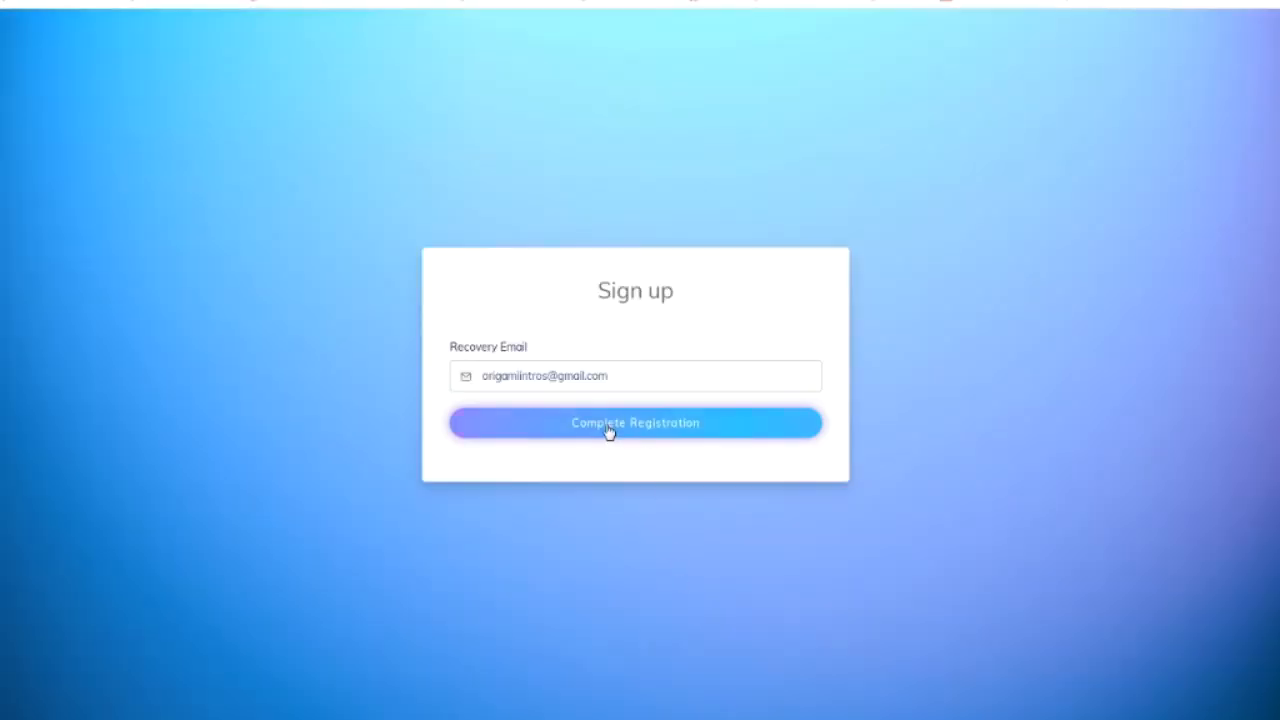
pyautogui.moveTo(623, 372); pyautogui.dragTo(158, 351)
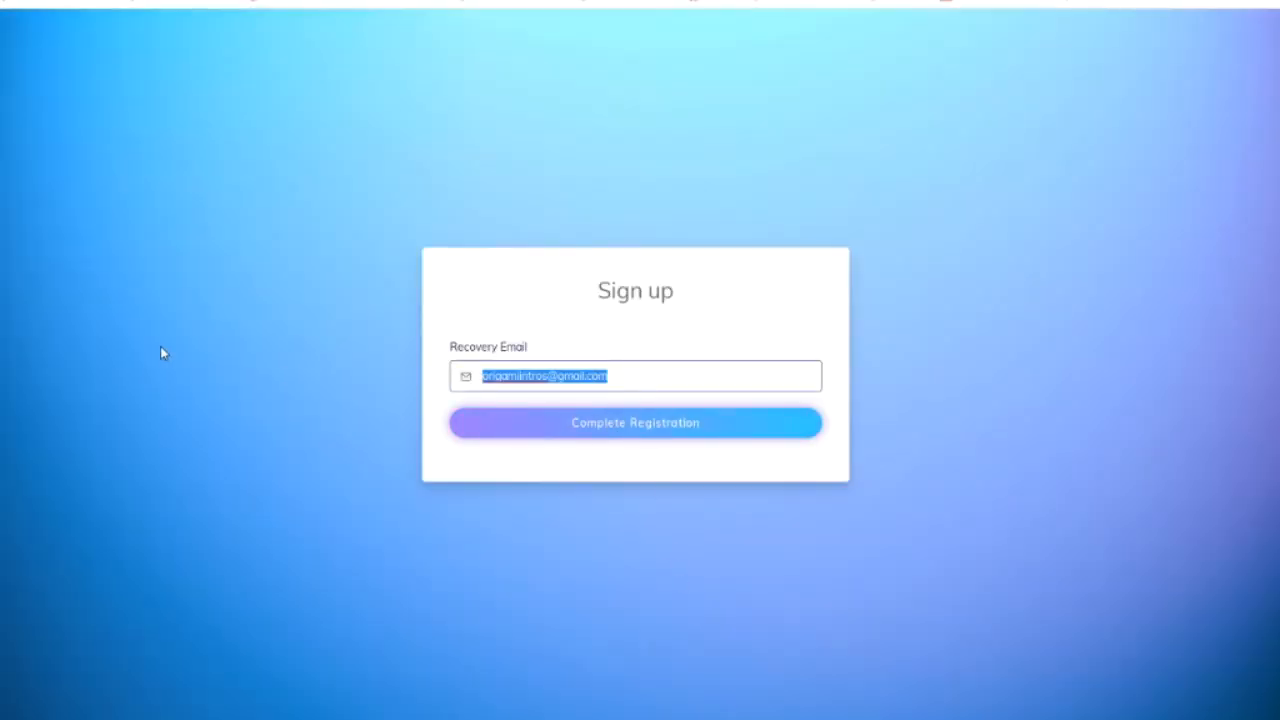
pyautogui.press('BackSpace')
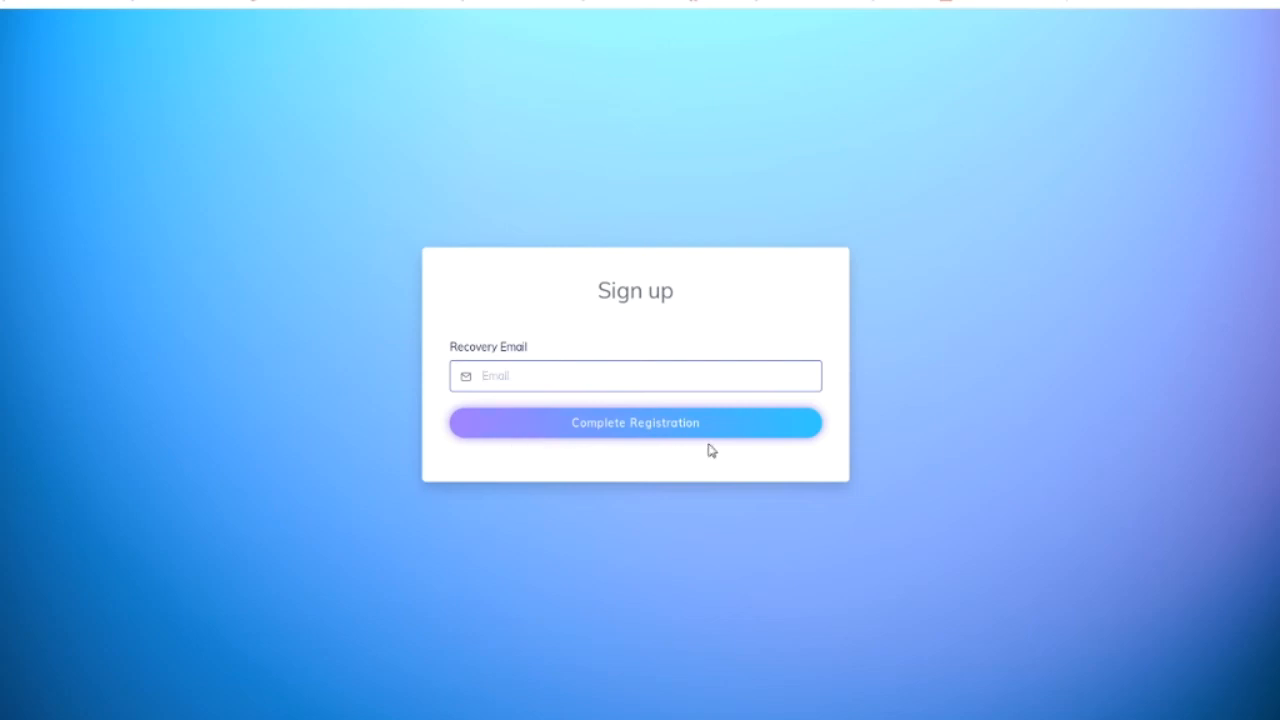
pyautogui.write('o')
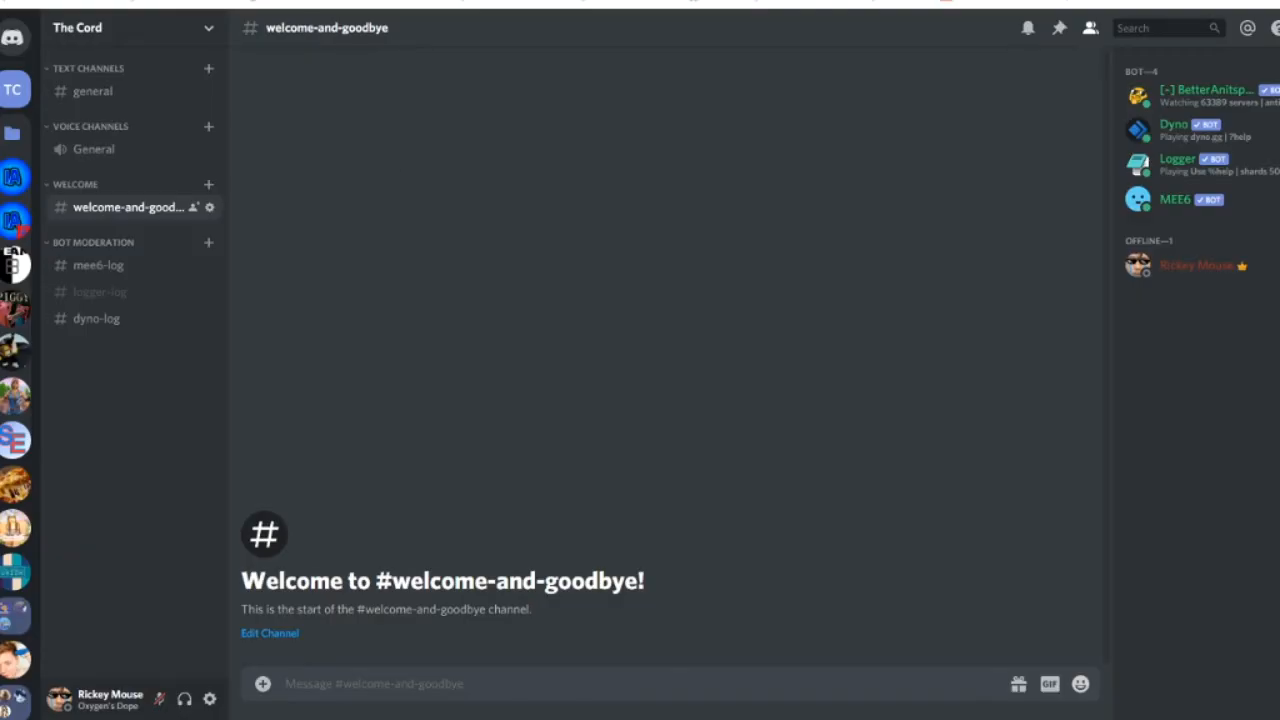
# Switch to the Discord server and view the member options for the BetterAntispam bot
pyautogui.rightClick(1188, 88)
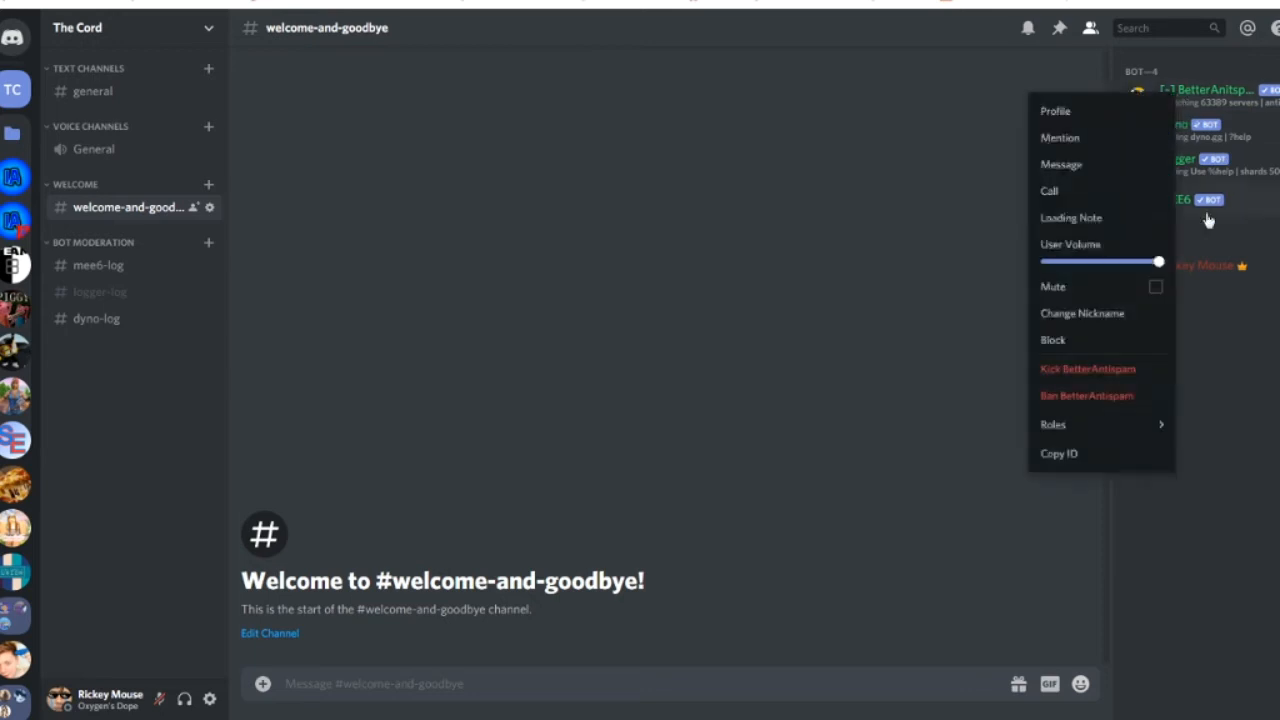
pyautogui.click(751, 686)
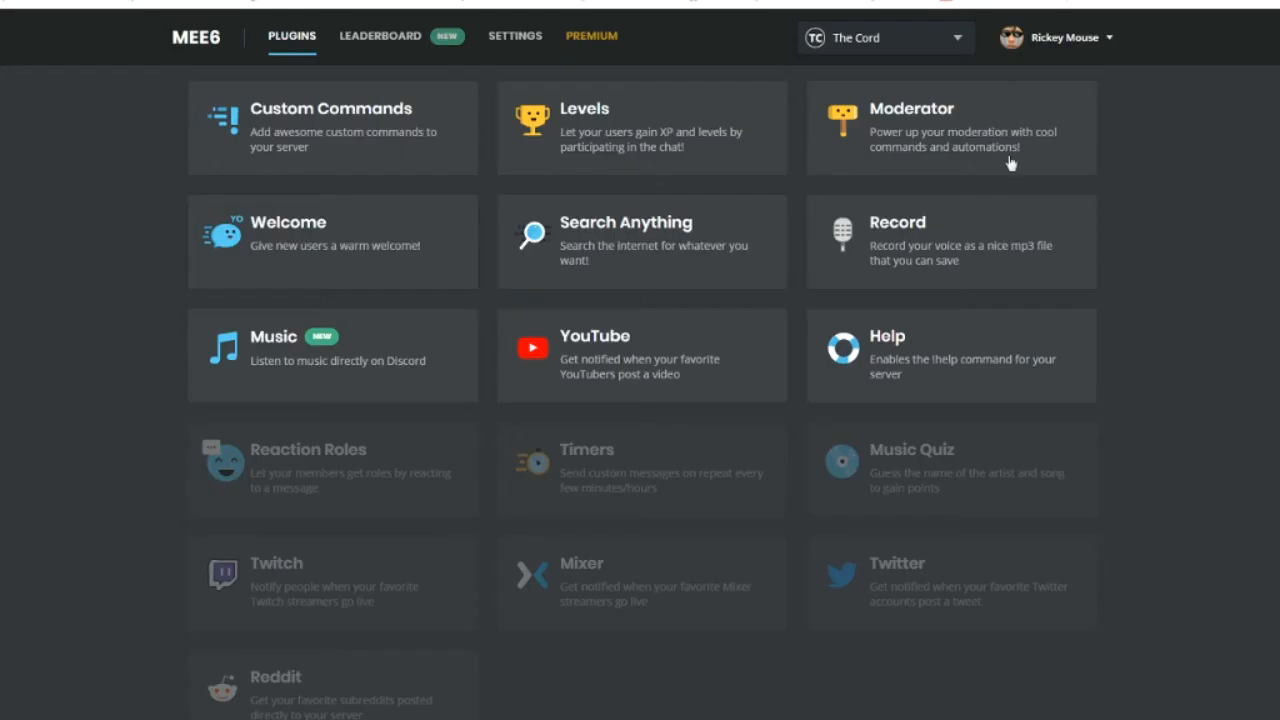
# Switch to MEE6's Moderator plugin and look through its moderation and audit logging settings
pyautogui.scroll(-12, 660, 670)
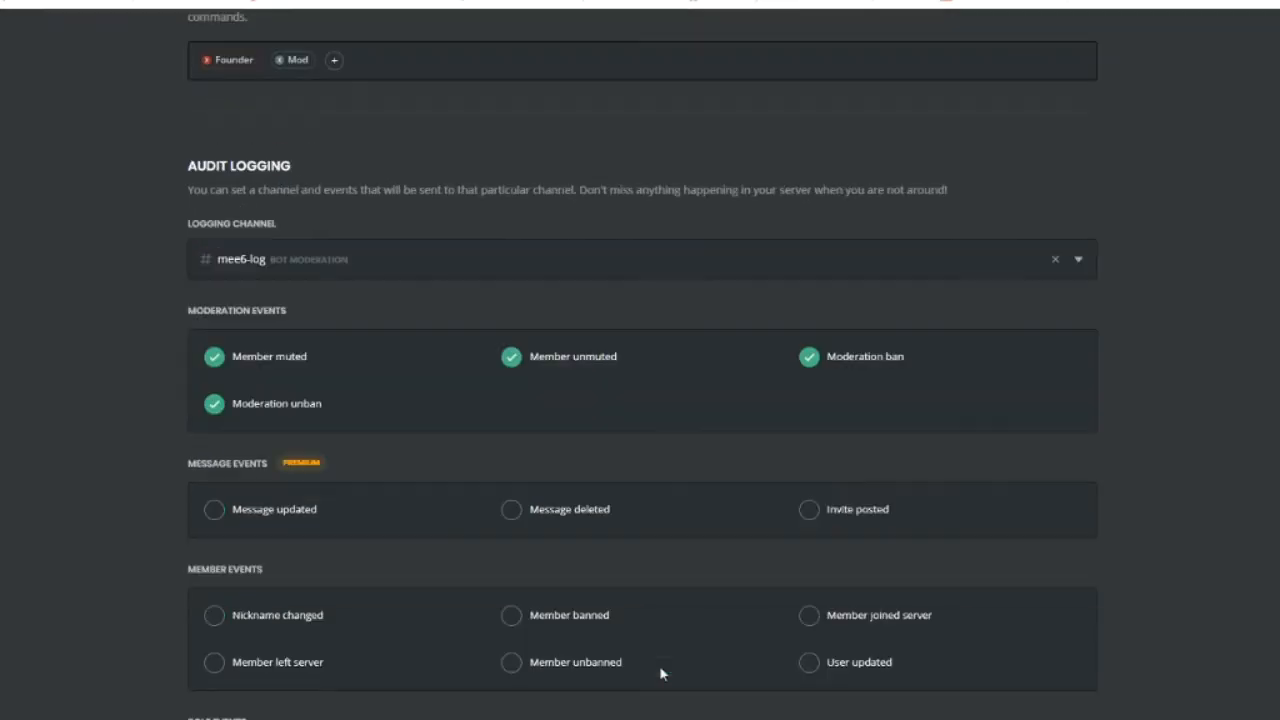
pyautogui.click(589, 476)
pyautogui.click(766, 464)
pyautogui.click(706, 463)
pyautogui.click(706, 463)
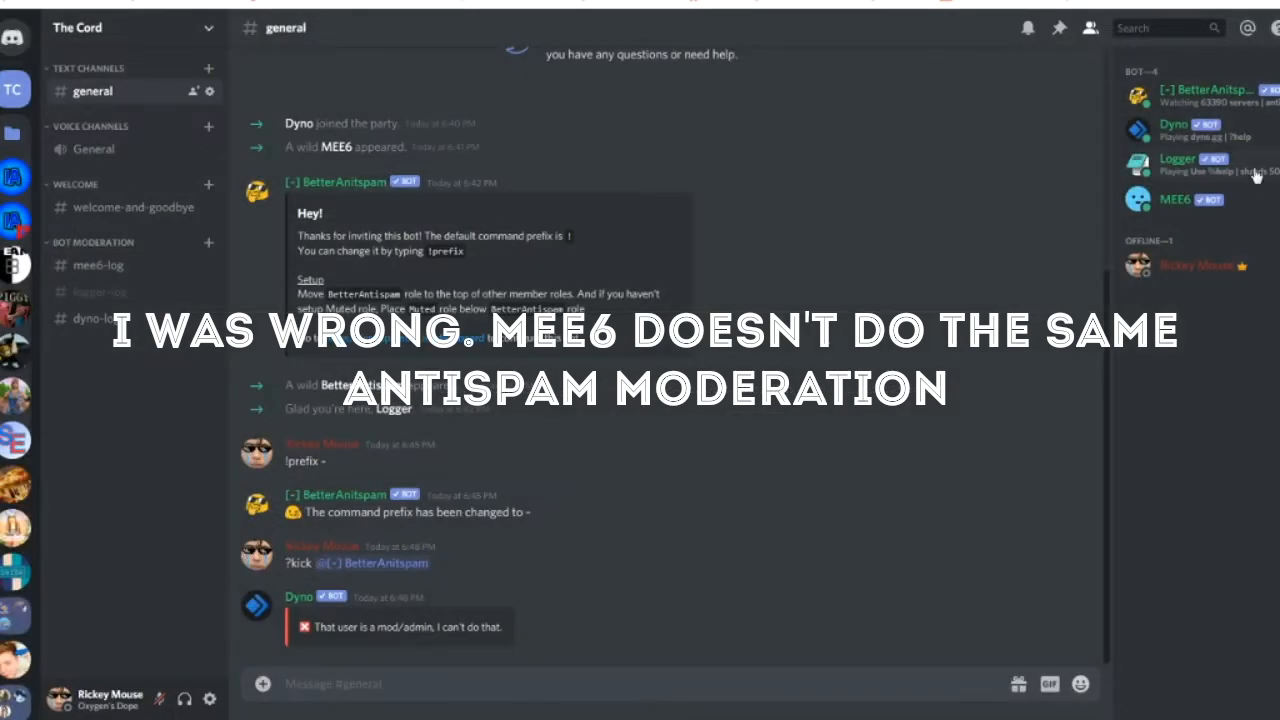
# Remove the Bot role from the BetterAntispam bot in the member list
pyautogui.click(1178, 96)
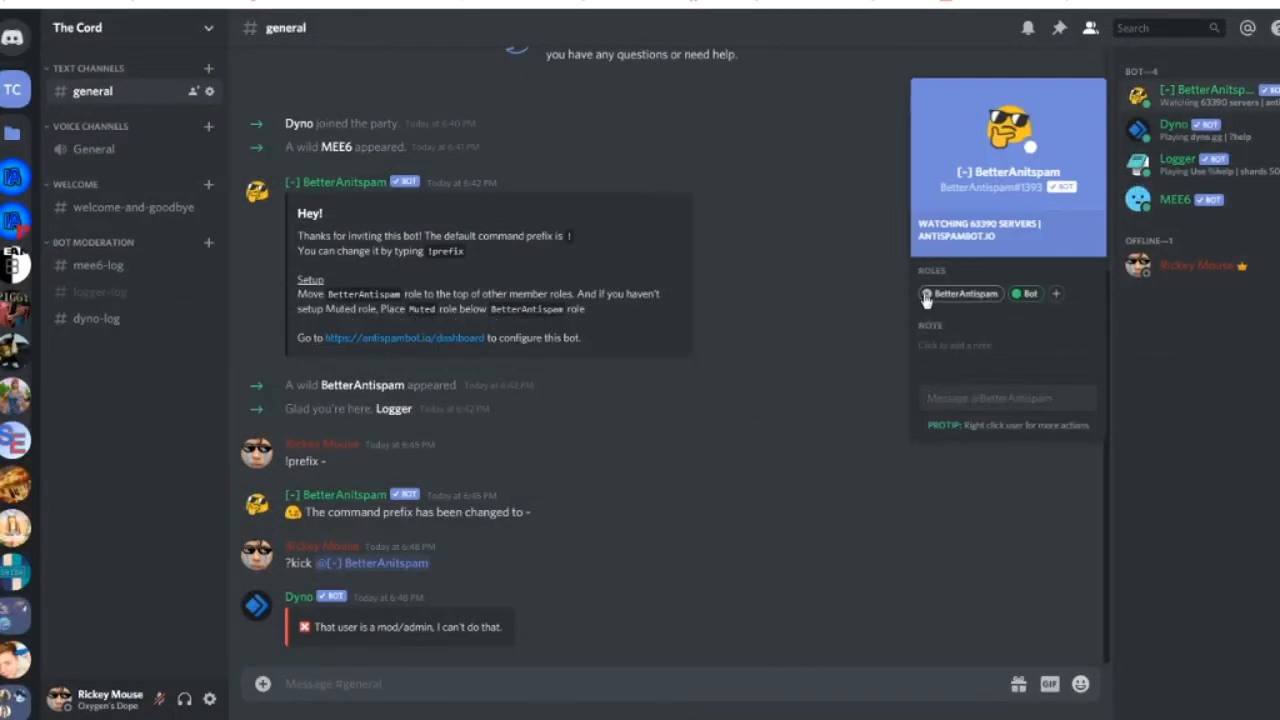
pyautogui.click(869, 317)
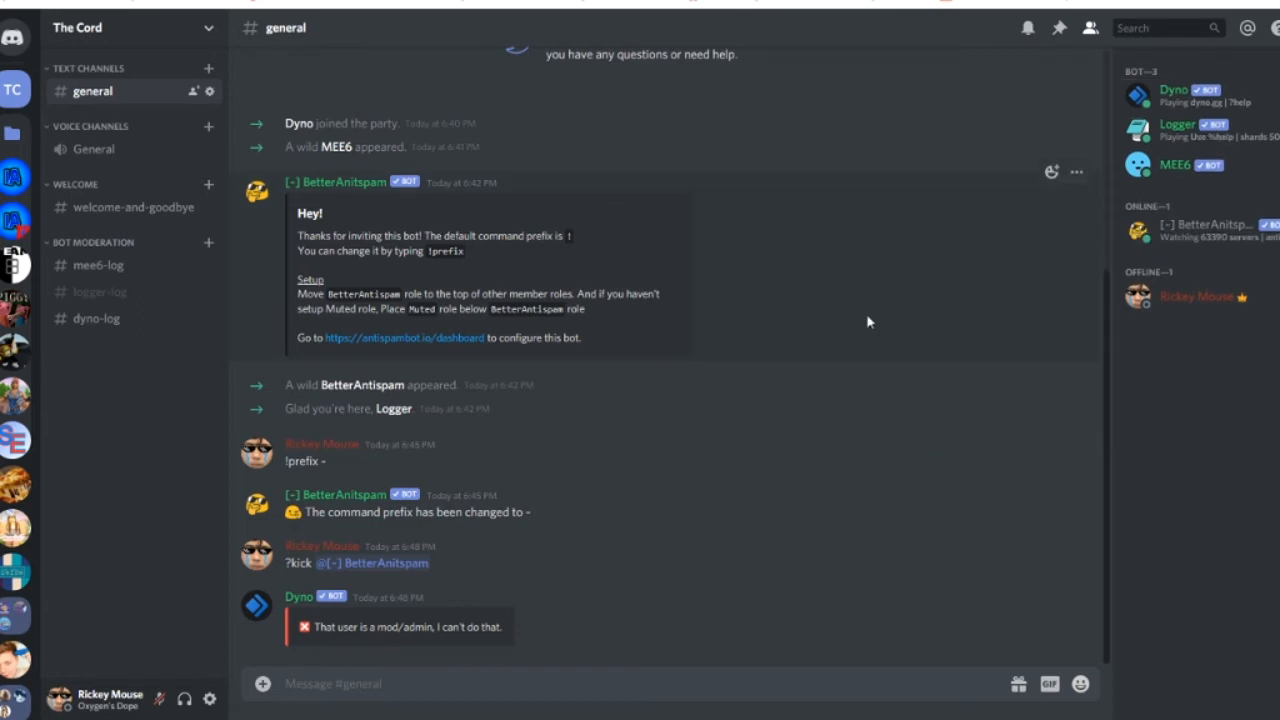
pyautogui.click(109, 48)
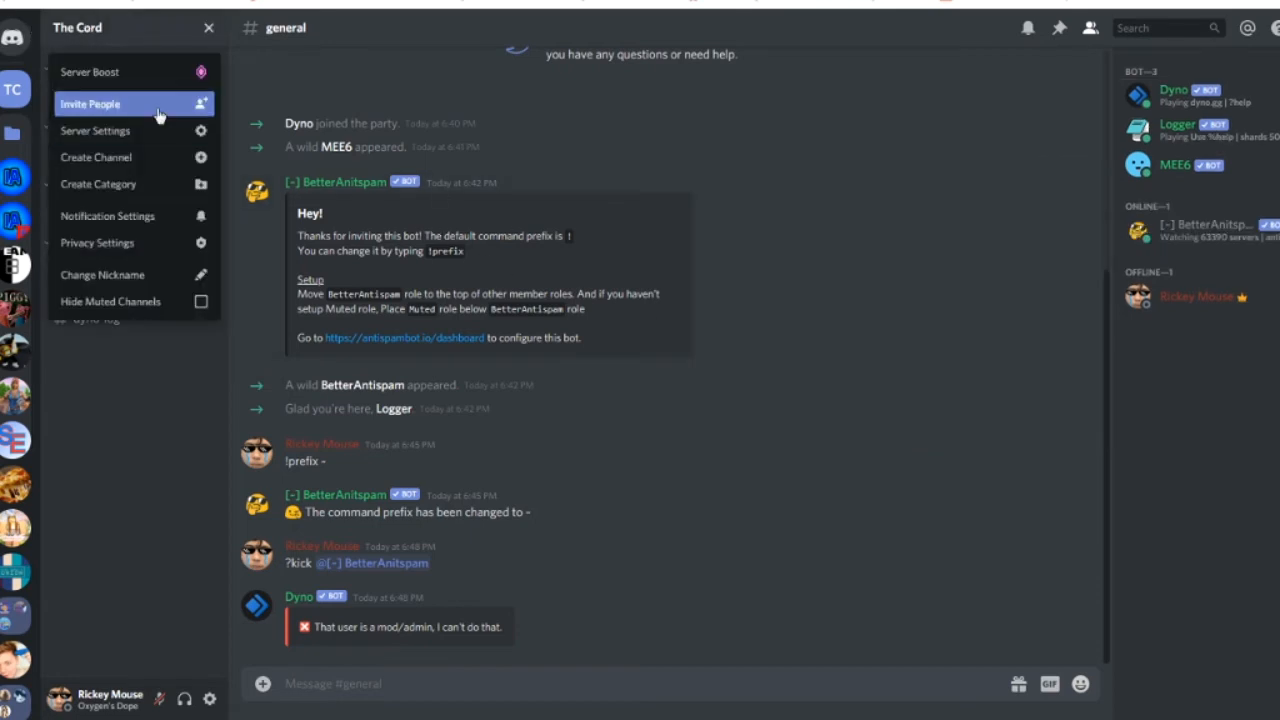
pyautogui.click(150, 94)
pyautogui.click(791, 221)
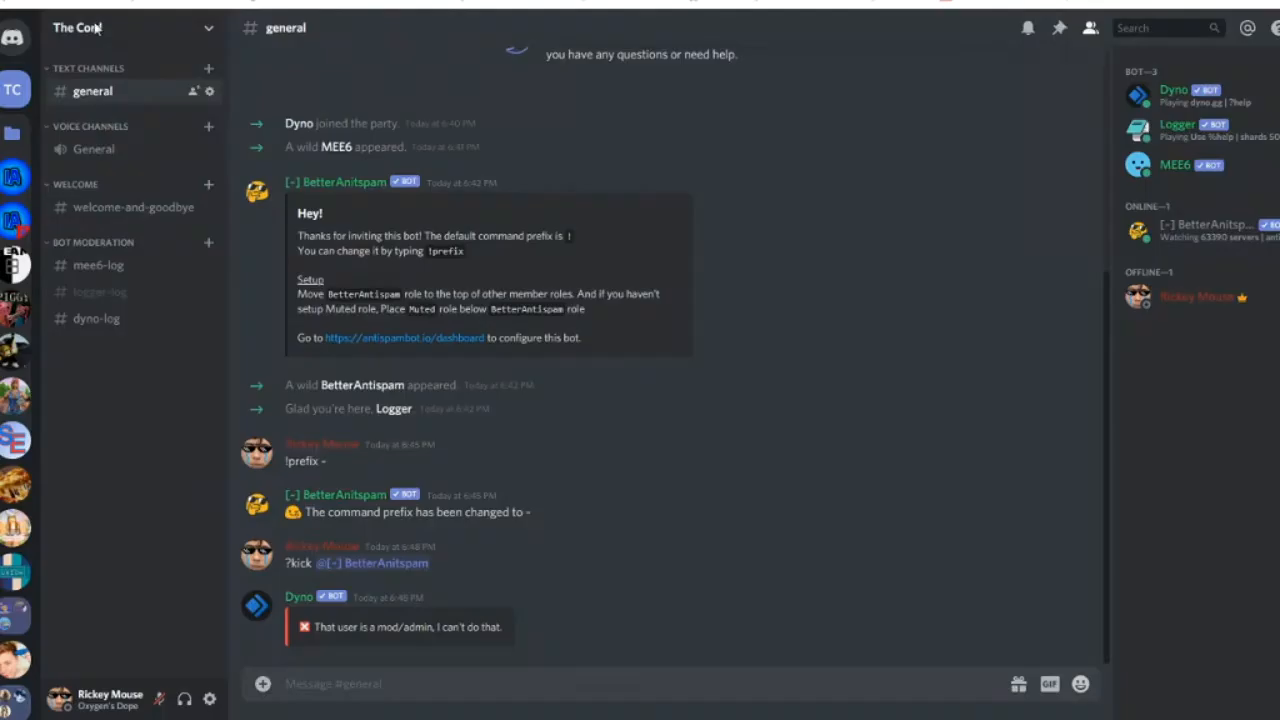
pyautogui.click(109, 46)
# Kick the BetterAntispam bot from the server, giving Die as the reason
pyautogui.rightClick(1170, 250)
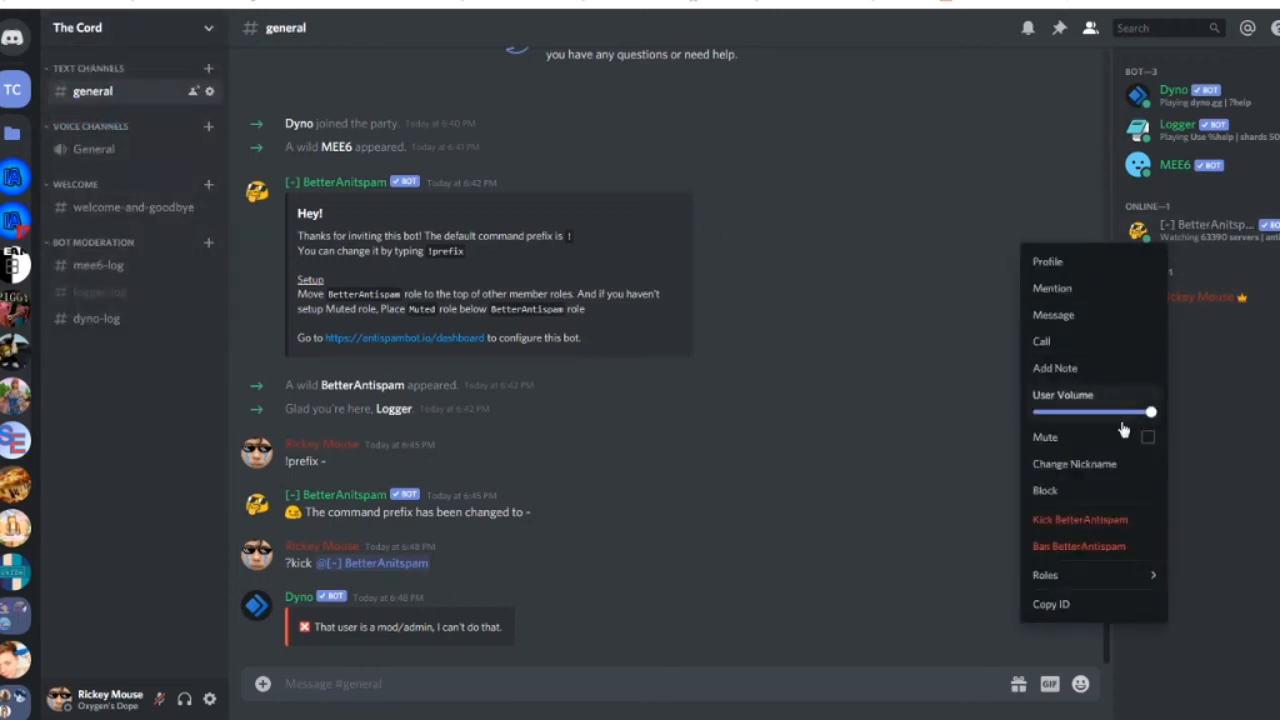
pyautogui.click(1110, 524)
pyautogui.click(609, 384)
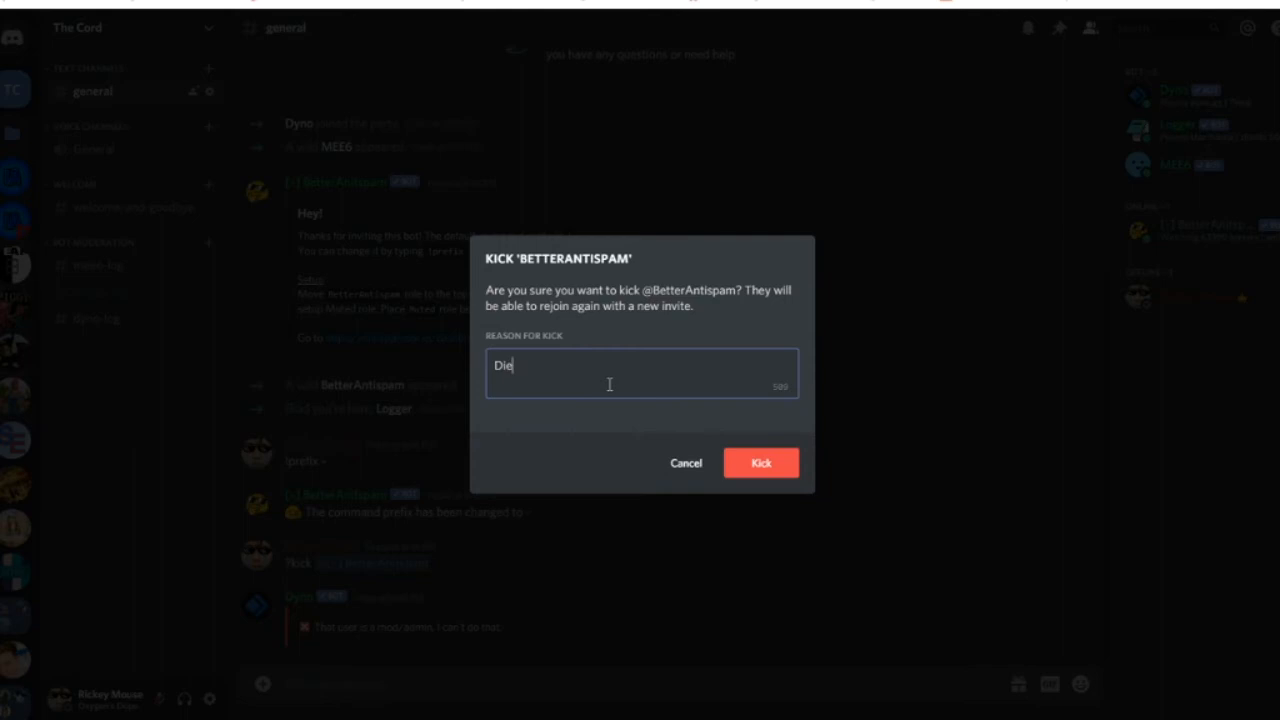
pyautogui.click(757, 463)
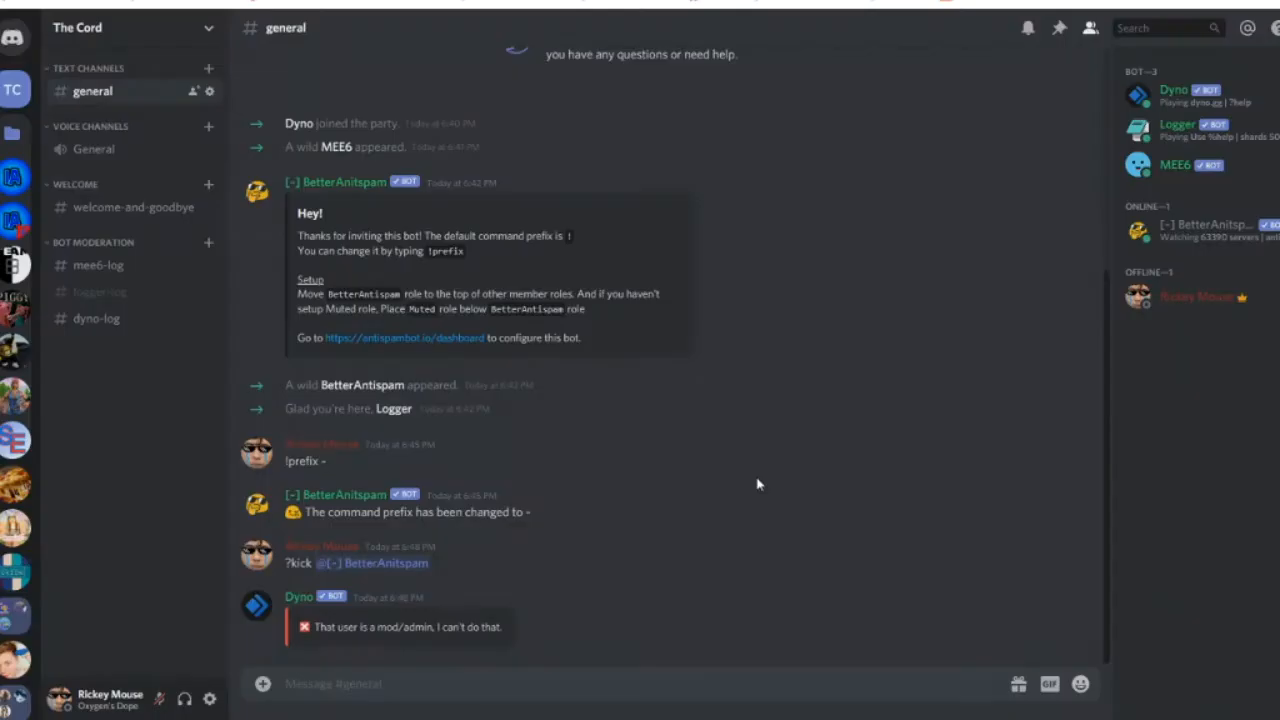
# Check MEE6's leave announcement in the welcome-and-goodbye channel
pyautogui.click(130, 208)
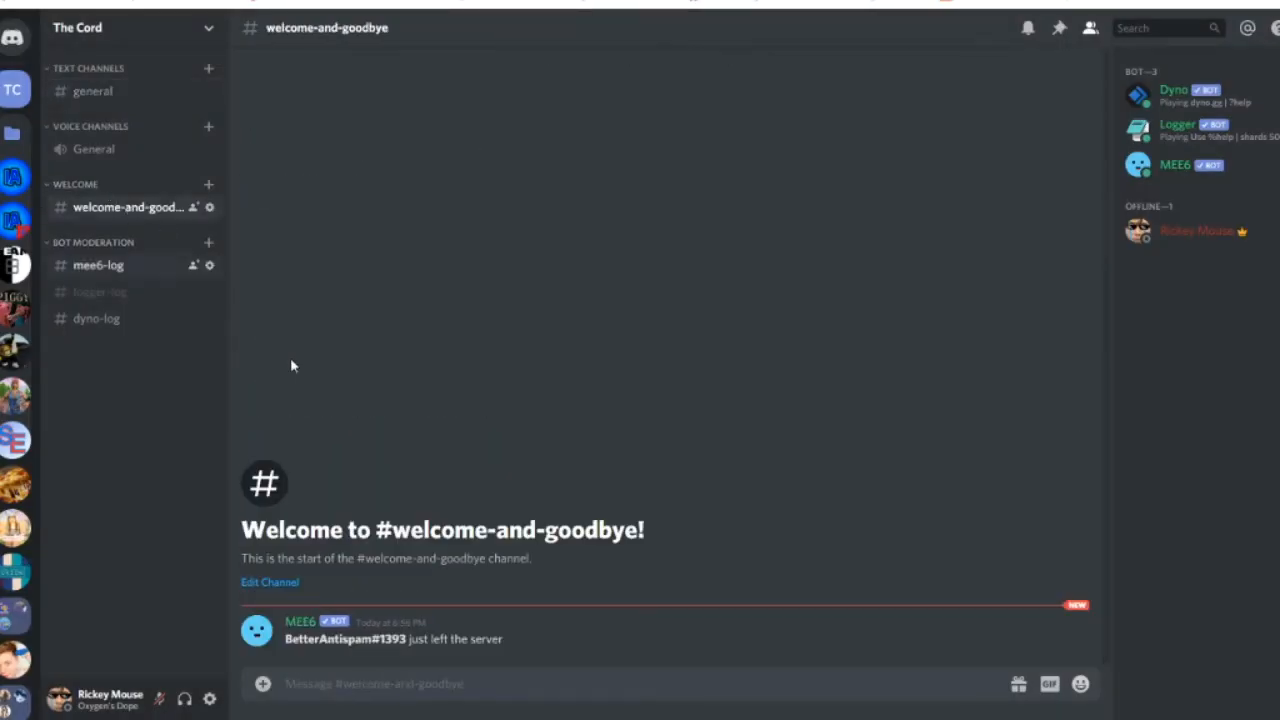
pyautogui.moveTo(520, 643); pyautogui.dragTo(268, 651)
pyautogui.click(280, 654)
# Set the Discord account's status to Do Not Disturb
pyautogui.click(70, 706)
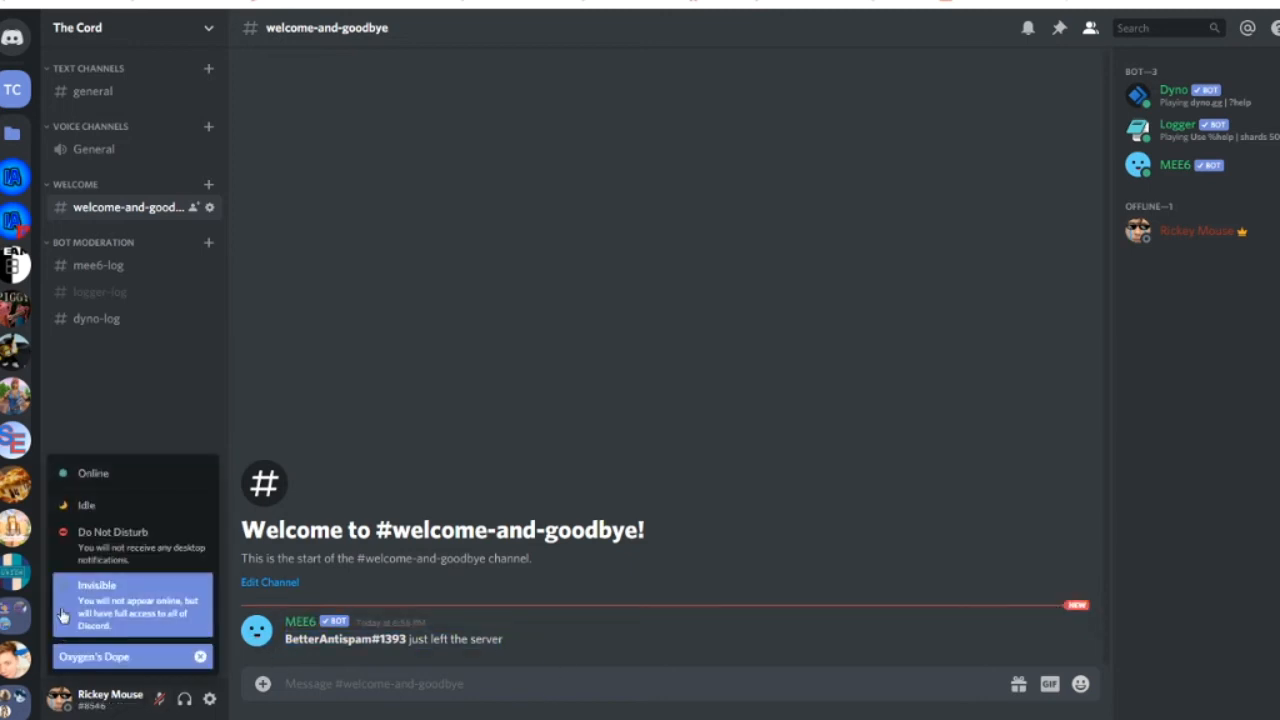
pyautogui.click(118, 542)
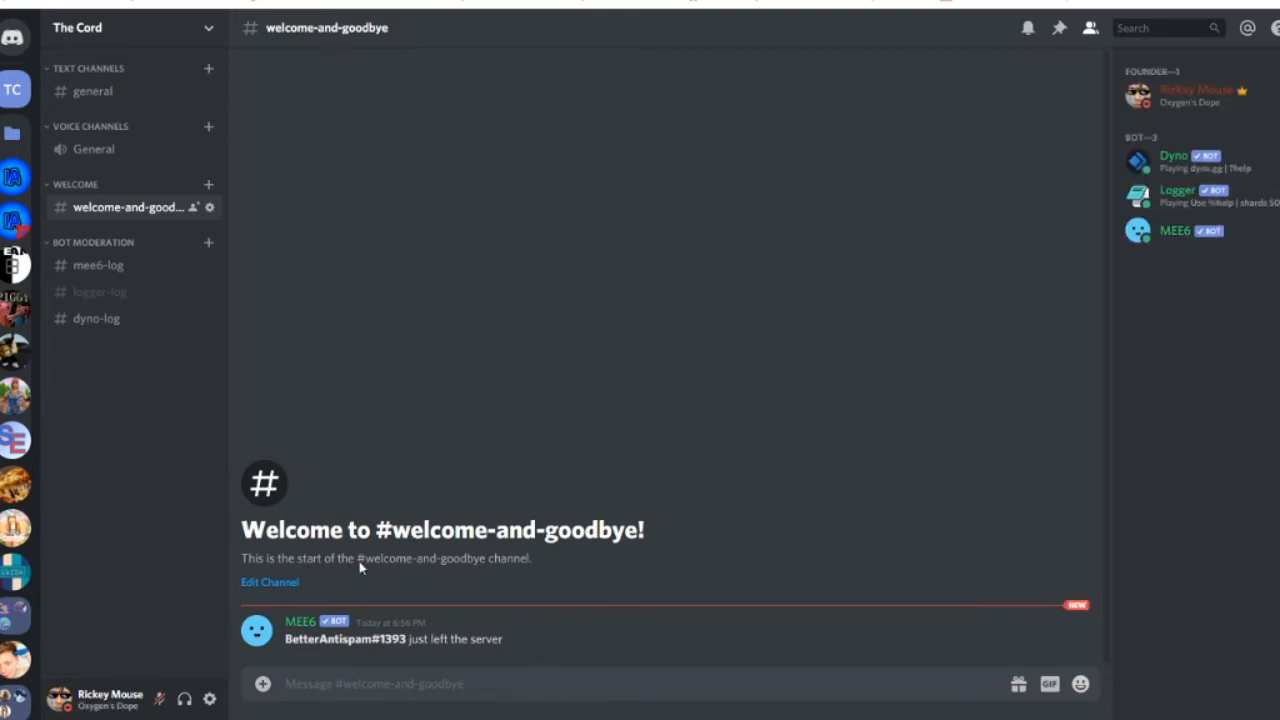
pyautogui.click(112, 32)
pyautogui.click(110, 32)
# Send Dyno's ?warn command in the general channel, mentioning the server owner without giving a reason
pyautogui.click(105, 99)
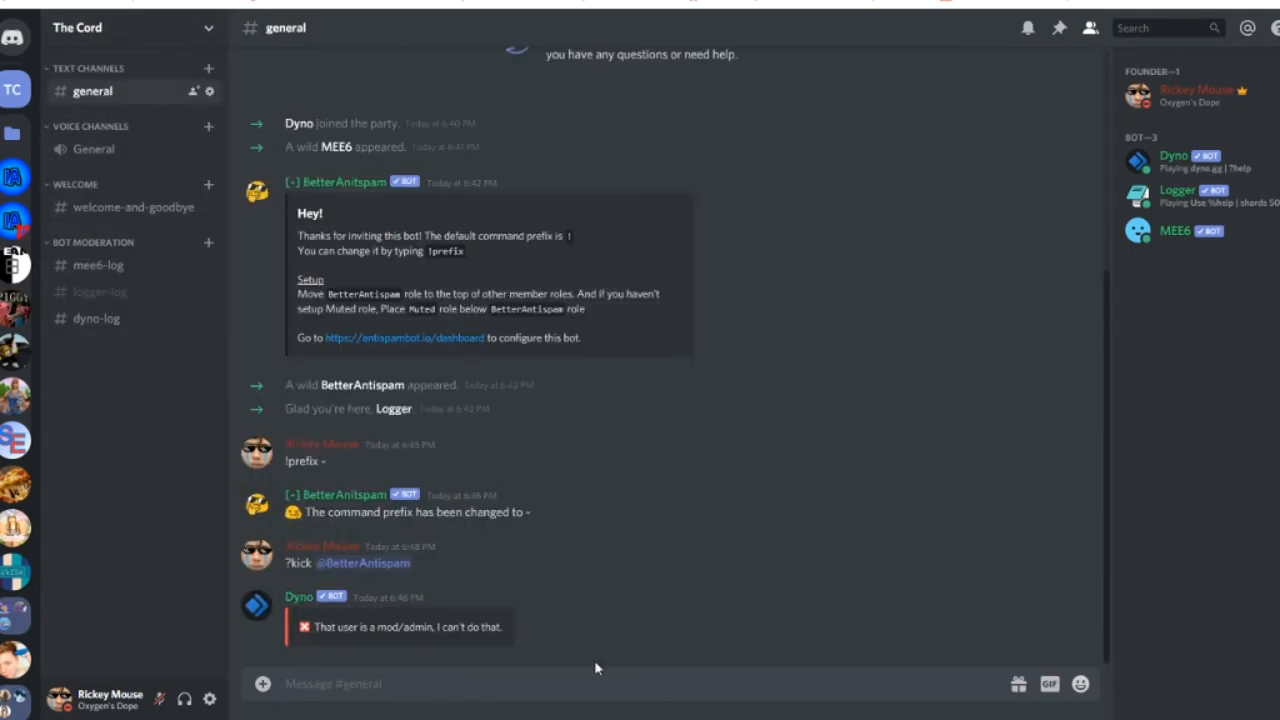
pyautogui.write('?warn @')
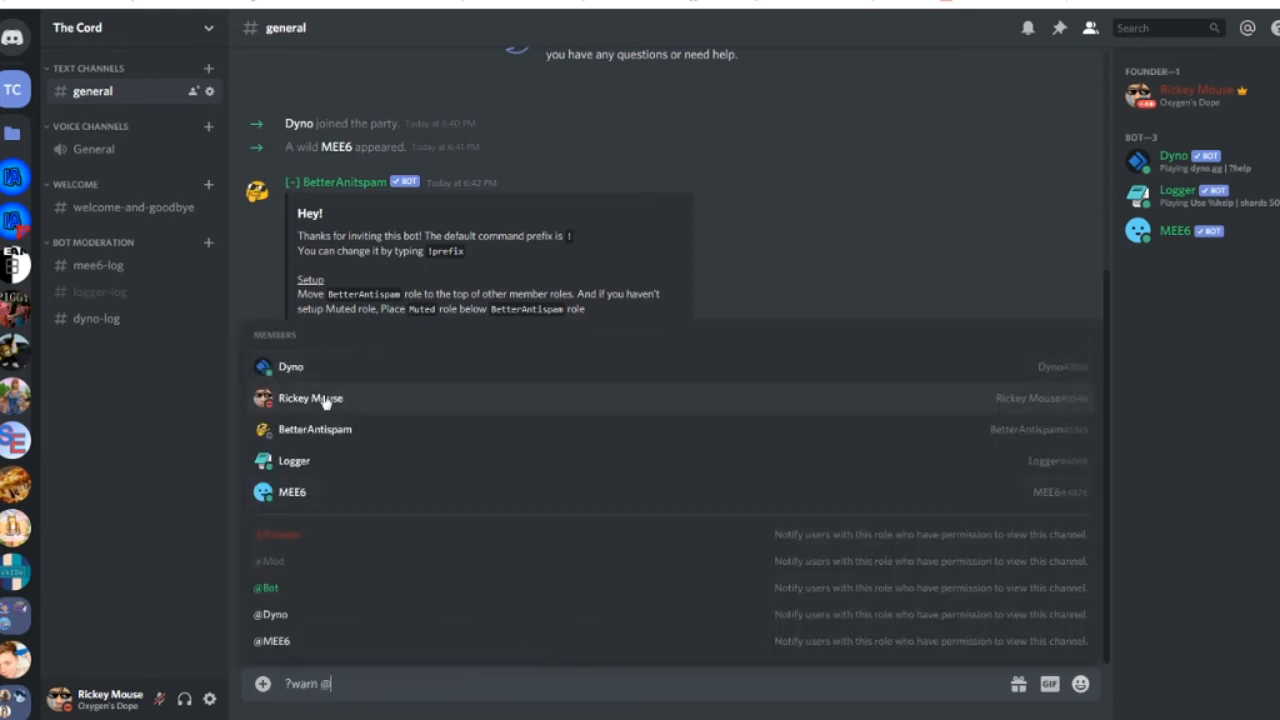
pyautogui.click(318, 398)
pyautogui.press('Return')
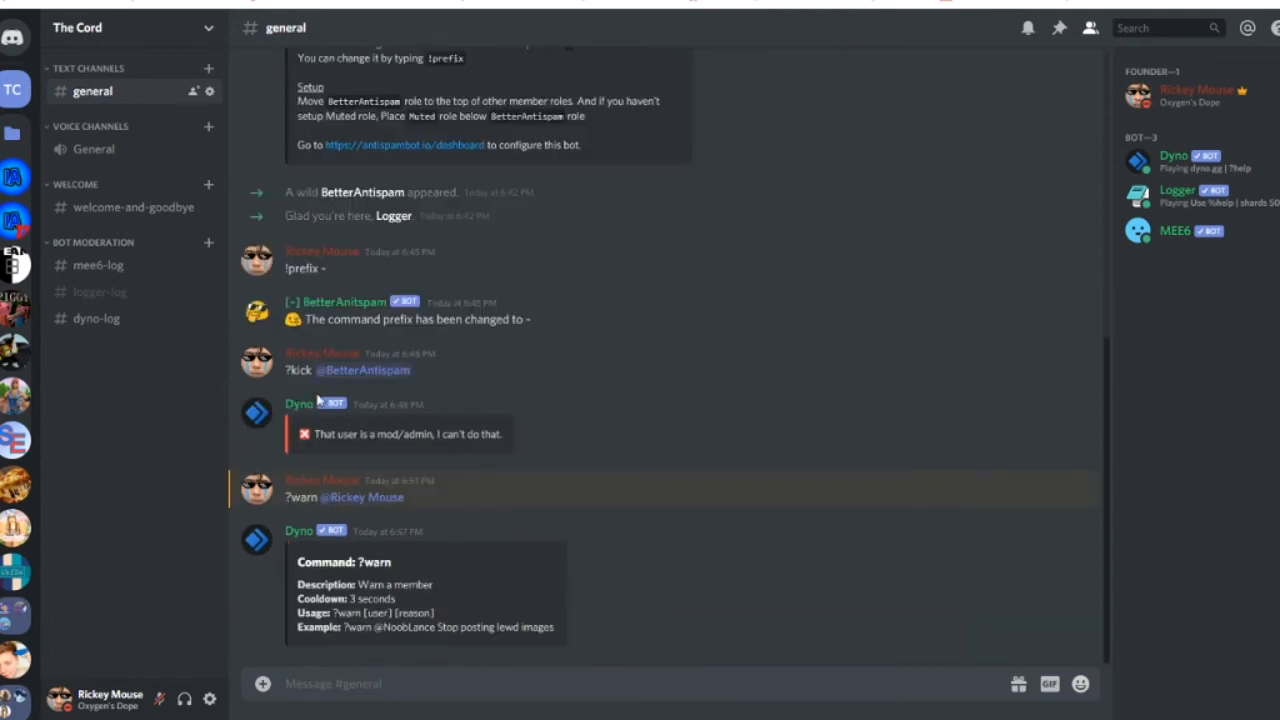
# Warn the server owner through Dyno with the reason Scruffus, and check the bot's direct message about it
pyautogui.write('?warn @')
pyautogui.click(330, 400)
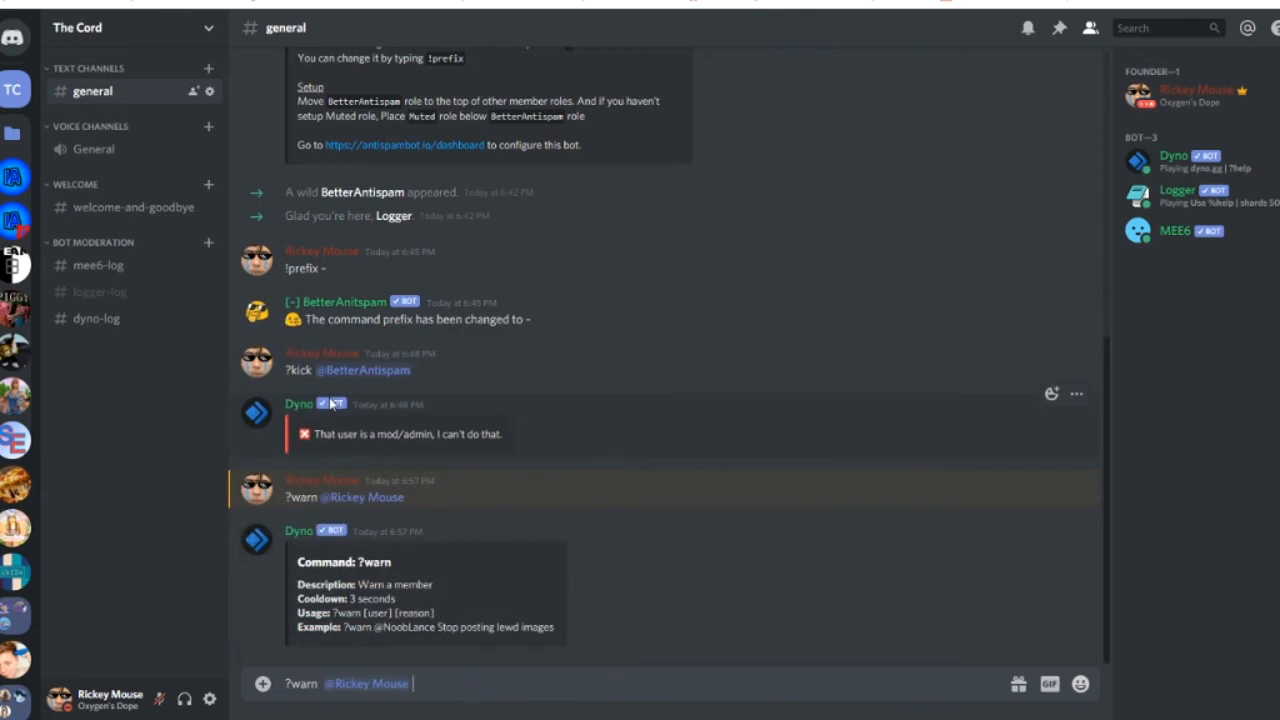
pyautogui.write('D')
pyautogui.write('cruffus')
pyautogui.press('Return')
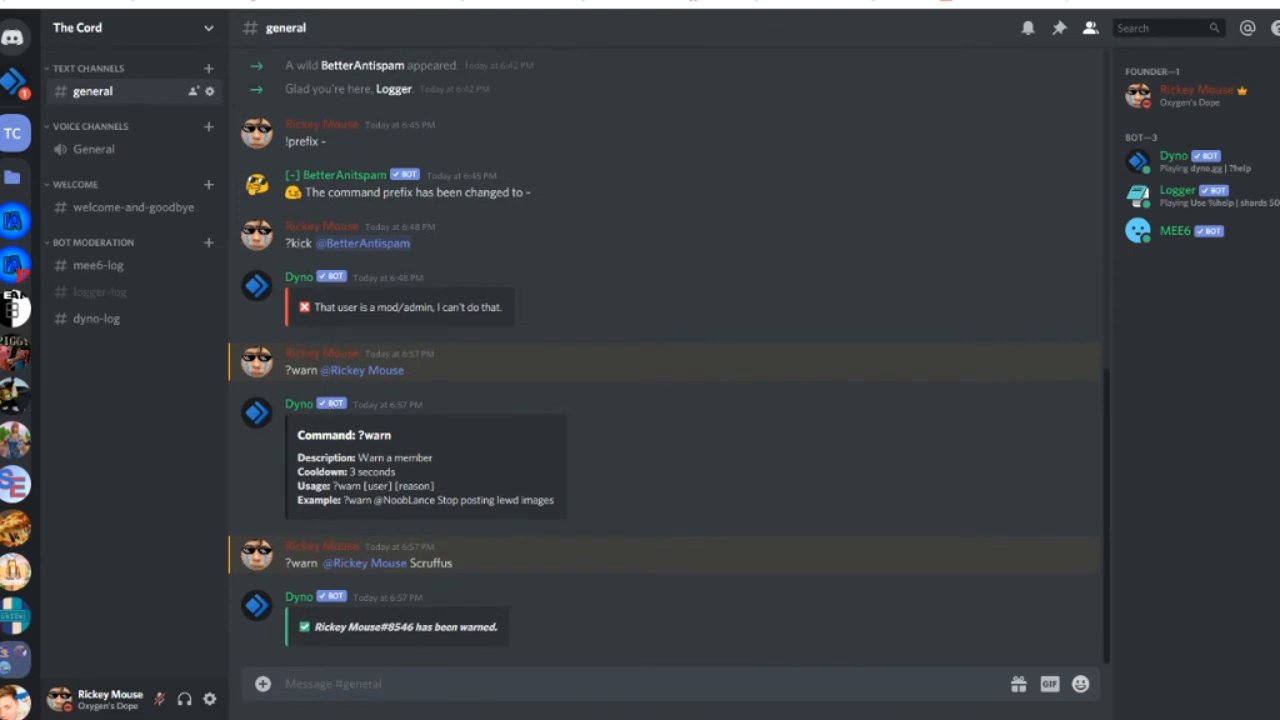
pyautogui.click(14, 83)
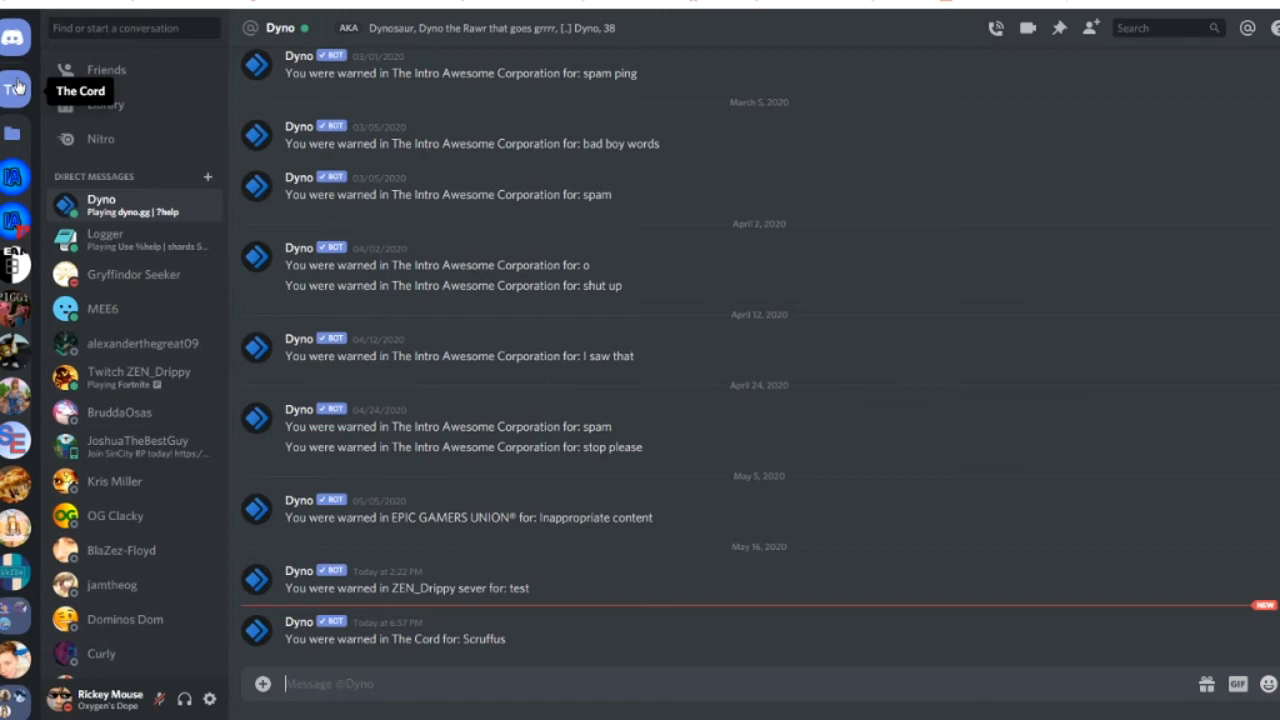
pyautogui.click(16, 88)
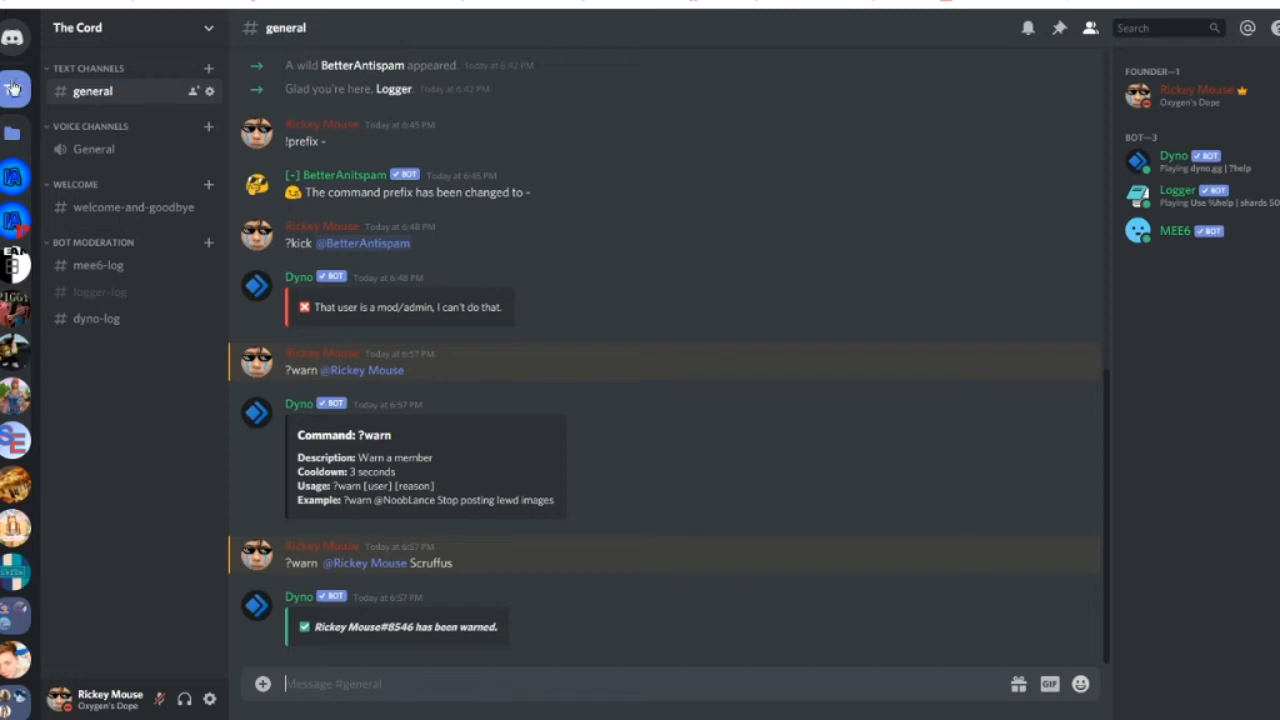
# Clear the server owner's warnings by sending Dyno's ?clearwarn command with a mention in general
pyautogui.write('?c')
pyautogui.write('lew')
pyautogui.write('rwar')
pyautogui.write('n @')
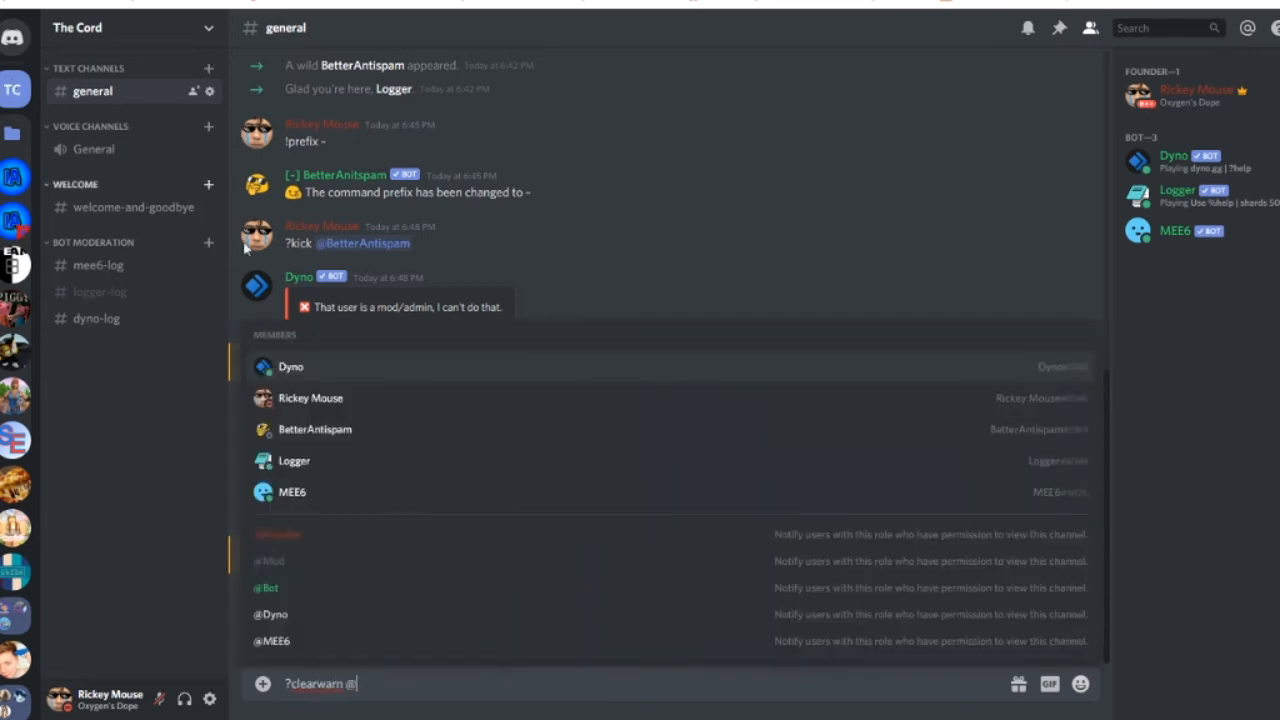
pyautogui.click(285, 416)
pyautogui.press('Return')
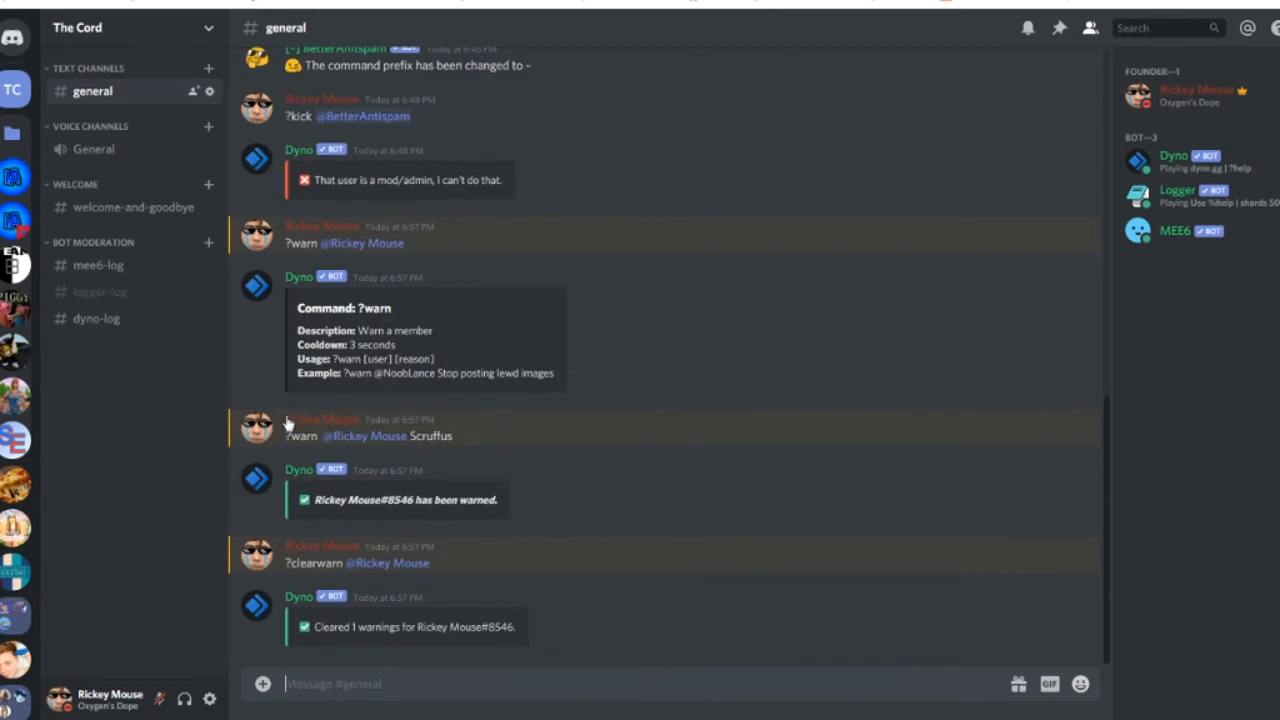
# Send Dyno's ?kick and ?ban commands without arguments to display their usage help
pyautogui.write('?kick')
pyautogui.press('Return')
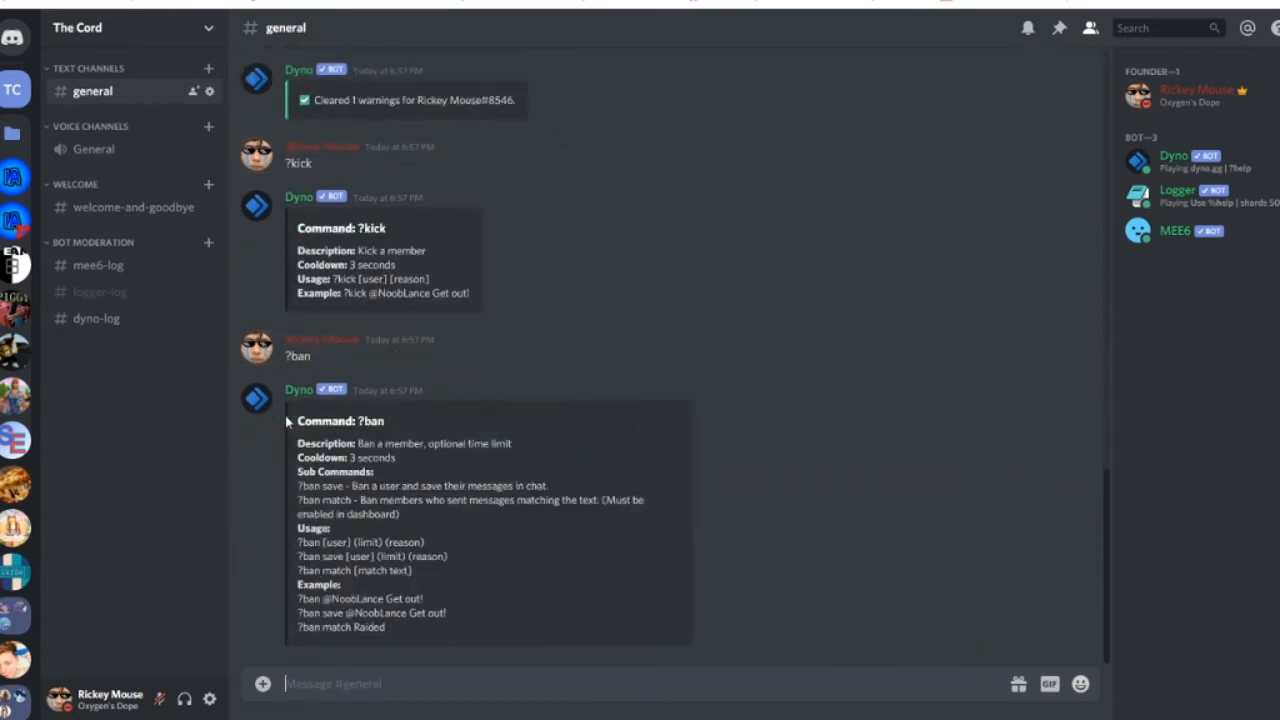
pyautogui.write('?ban')
pyautogui.press('Return')
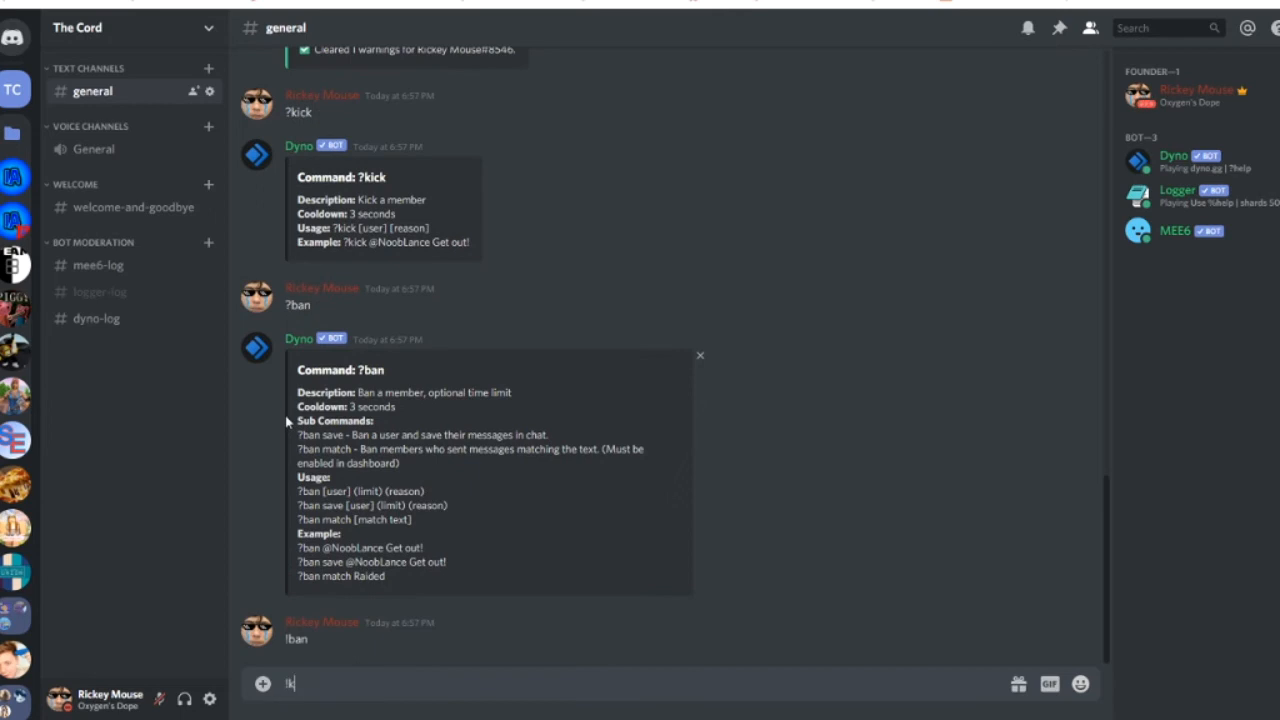
# Try MEE6's !kick command without arguments and its !warn command with a mention of the server owner
pyautogui.write('!kick')
pyautogui.press('Return')
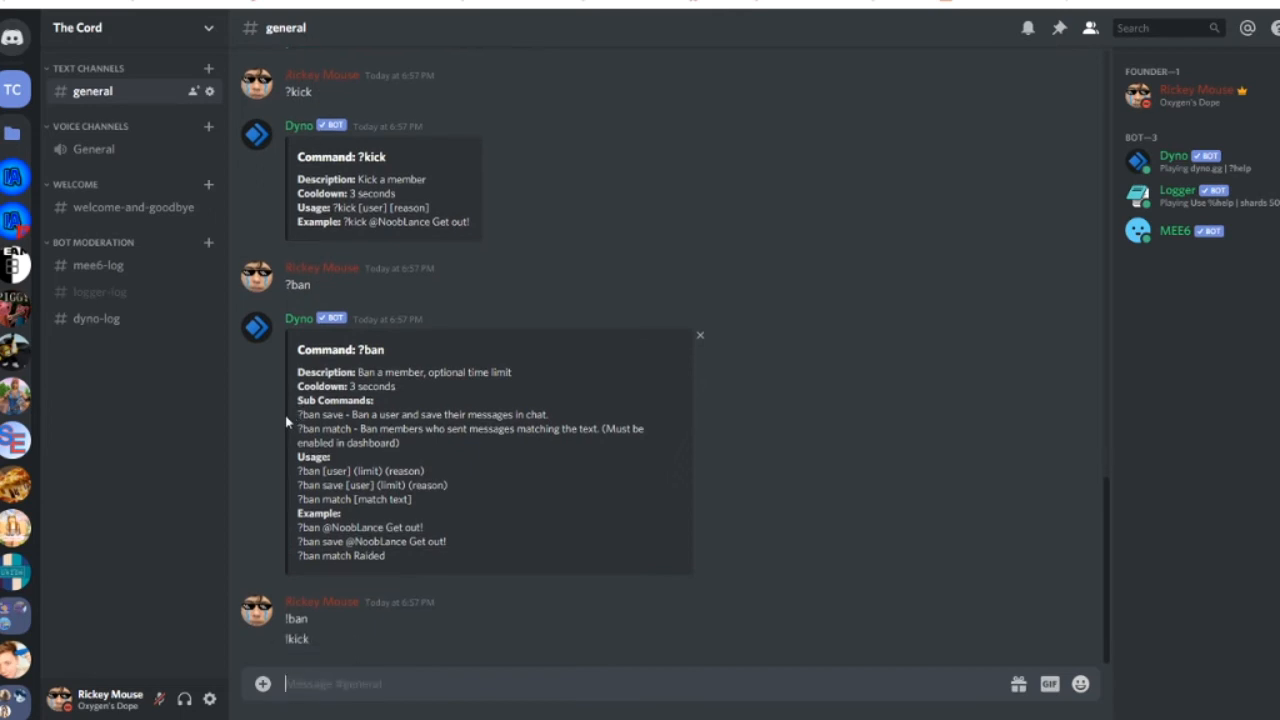
pyautogui.write('!warn @')
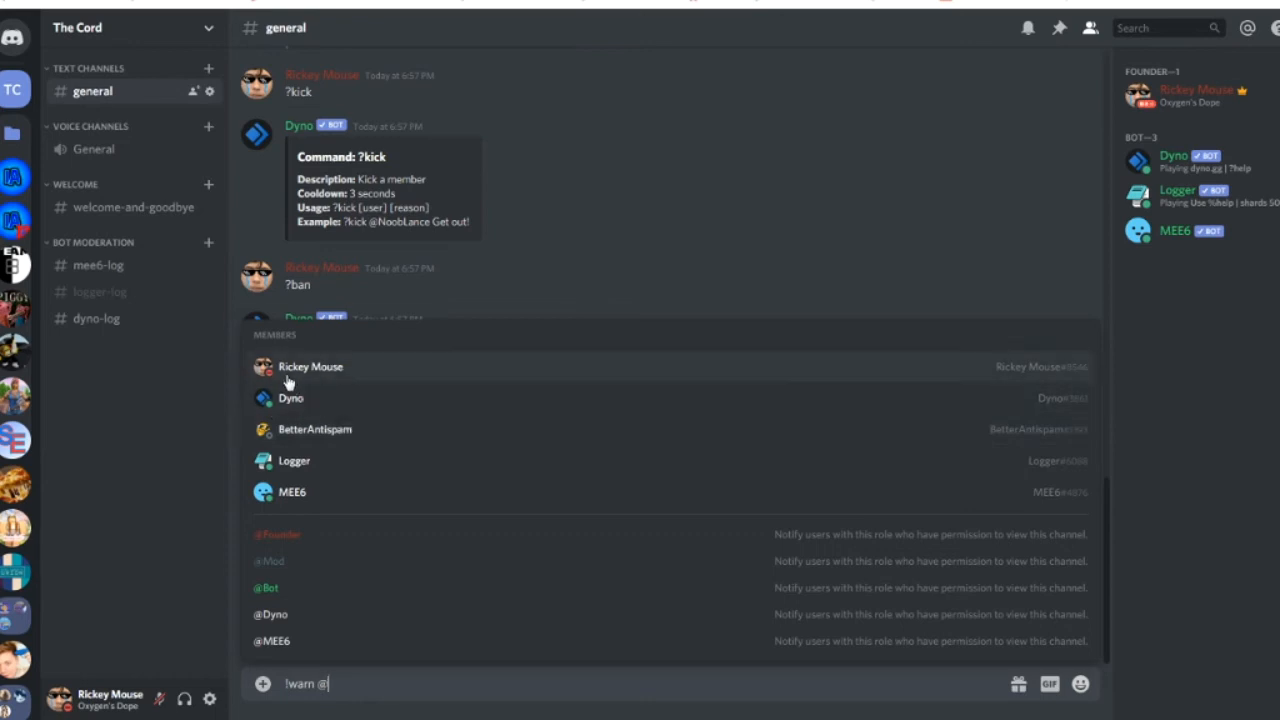
pyautogui.click(285, 372)
pyautogui.press('Return')
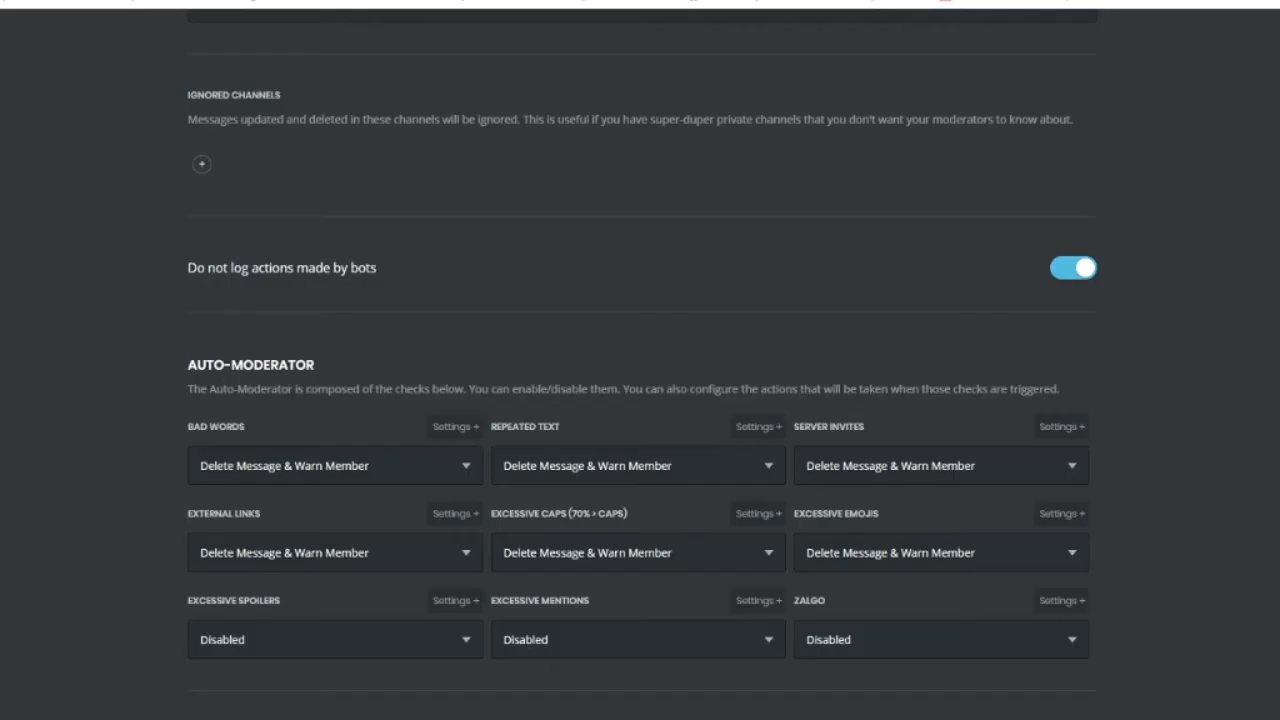
# Switch to MEE6's Moderator settings and look over the audit logging and Auto-Moderator options
pyautogui.scroll(15, 629, 251)
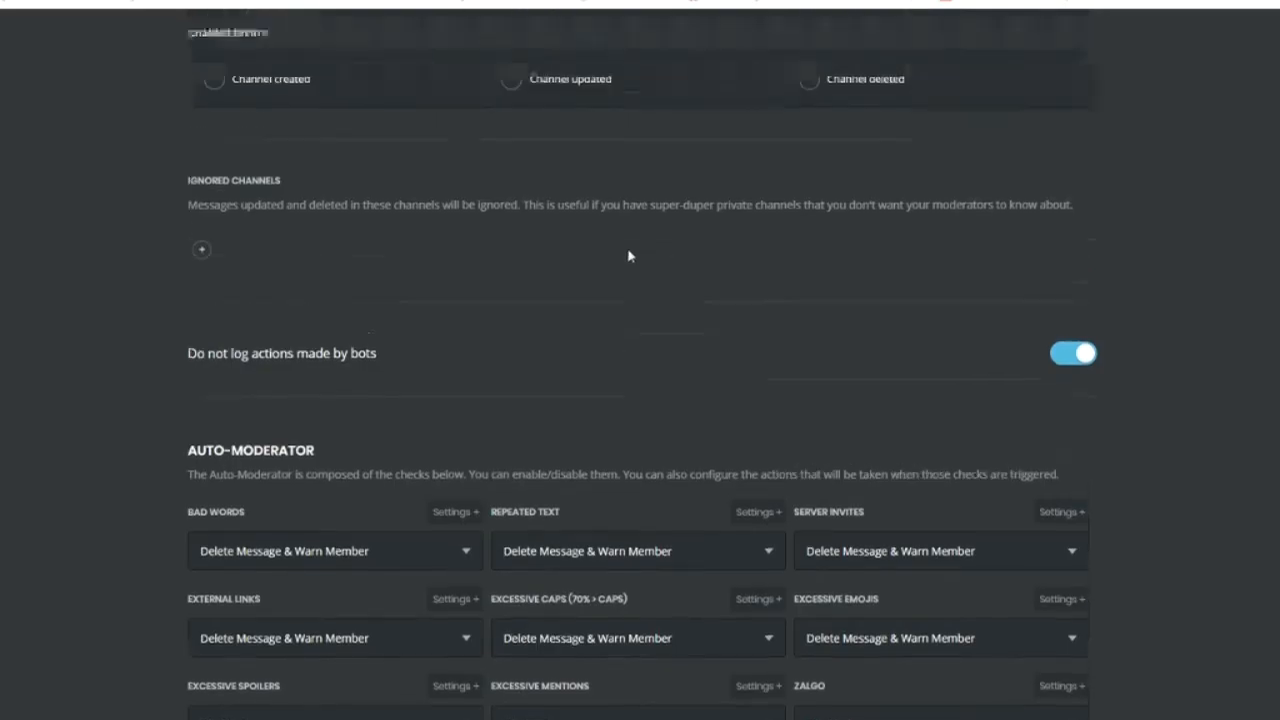
pyautogui.scroll(-15, 358, 317)
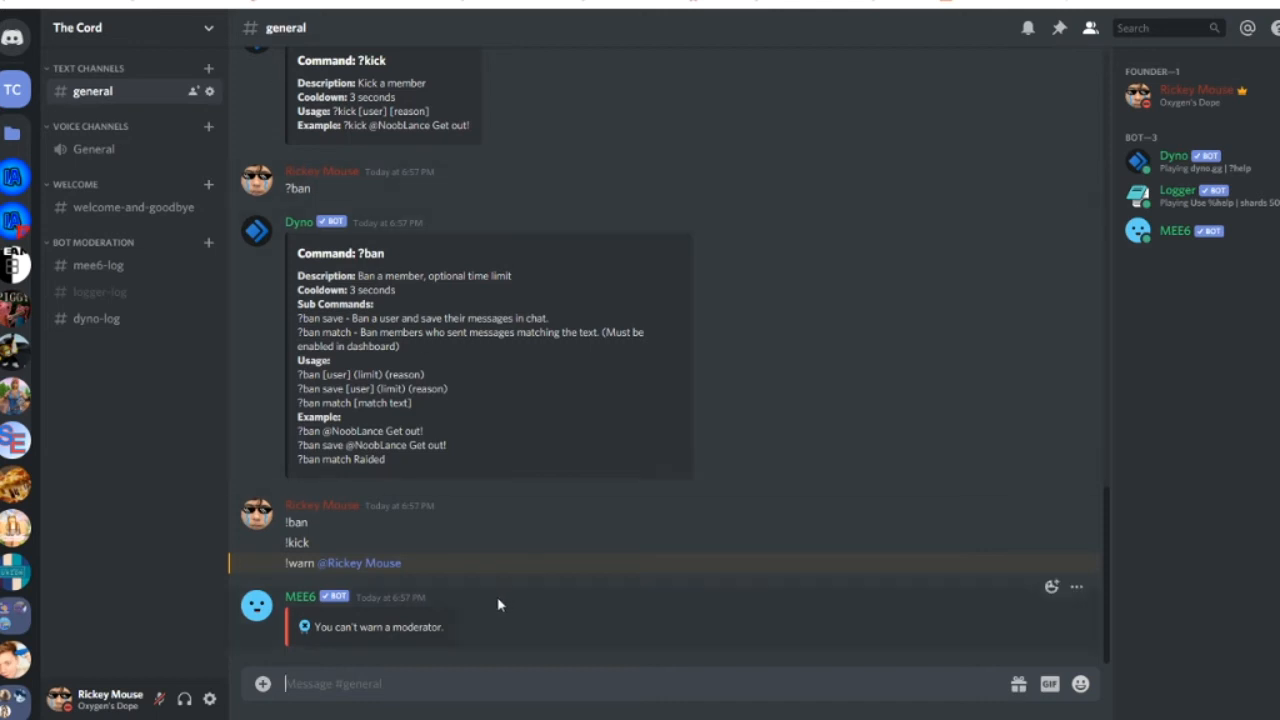
pyautogui.write('?warn')
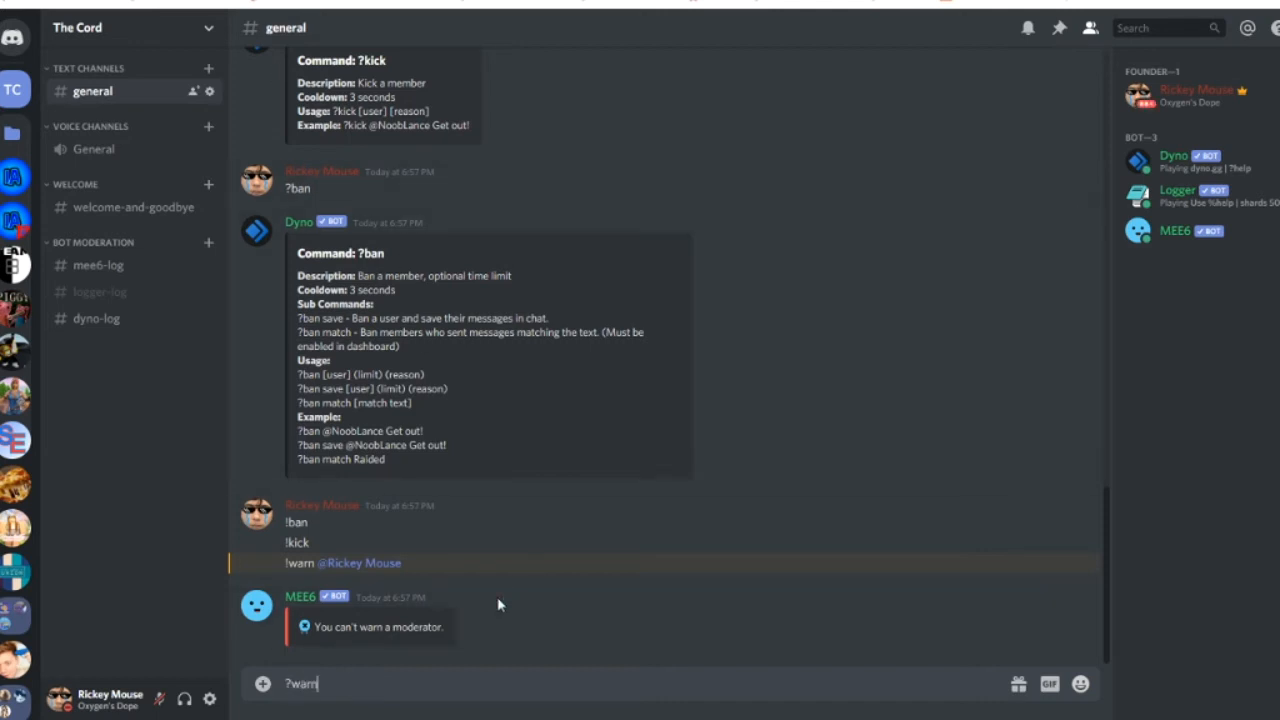
pyautogui.write(' @')
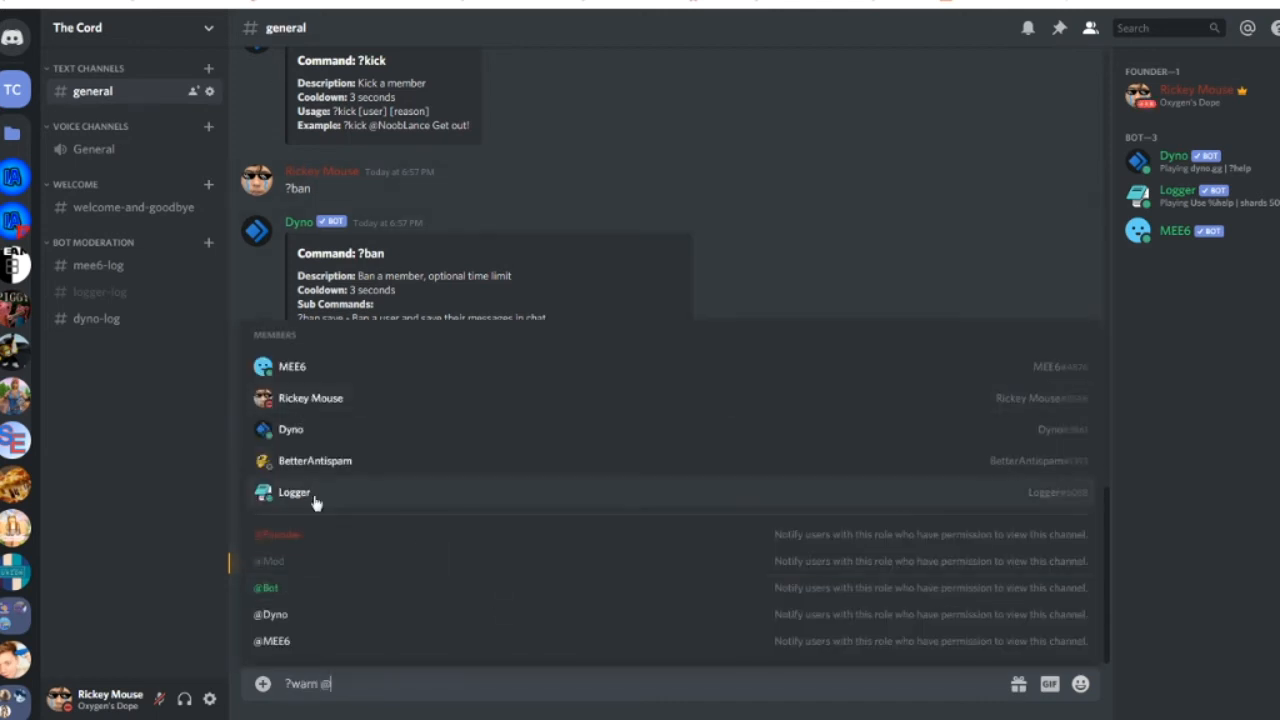
pyautogui.press('BackSpace')
pyautogui.press('BackSpace')
pyautogui.press('BackSpace')
pyautogui.press('BackSpace')
pyautogui.press('BackSpace')
pyautogui.press('BackSpace')
pyautogui.press('BackSpace')
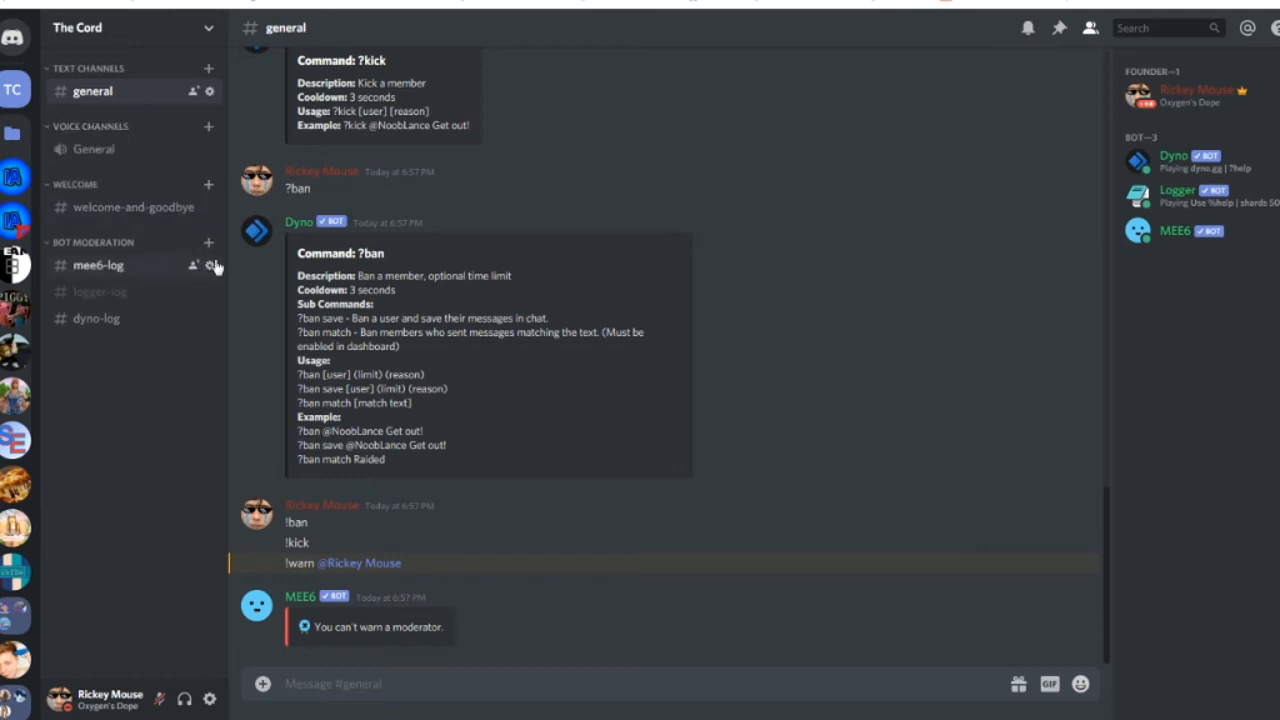
# Add the Founder and Mod roles to the mee6-log channel's permissions and leave the channel settings
pyautogui.click(211, 266)
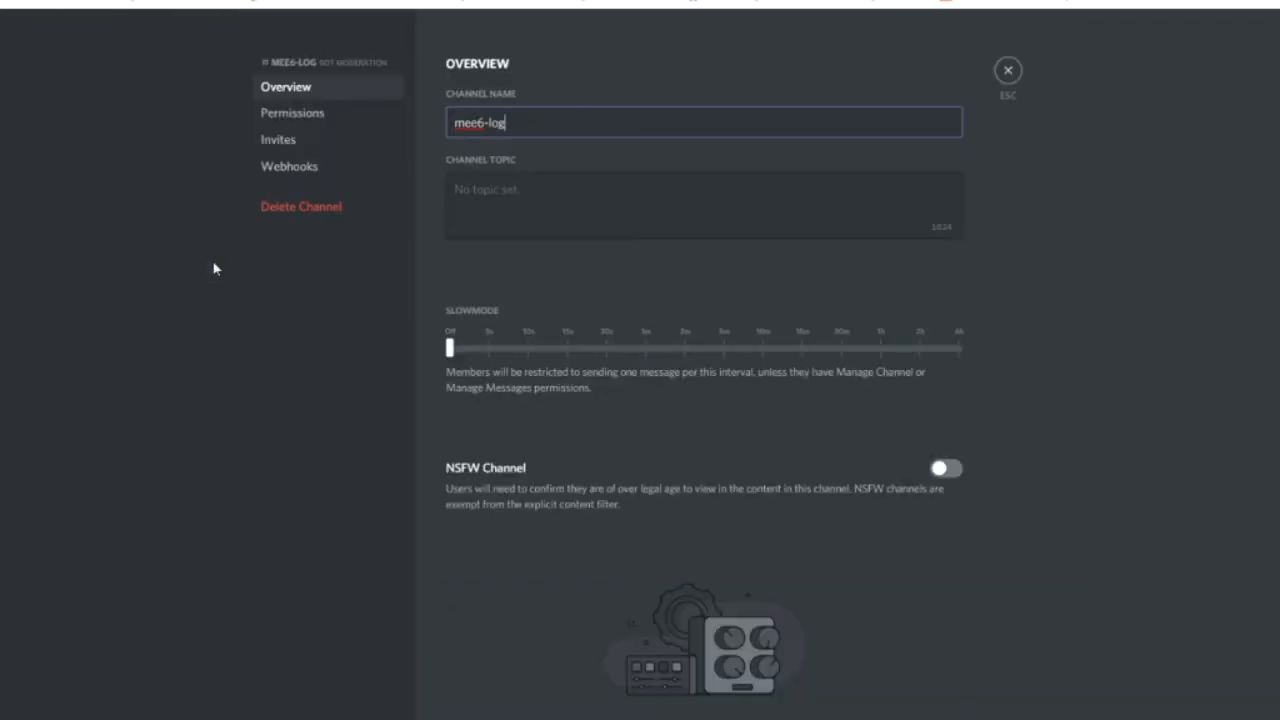
pyautogui.click(331, 116)
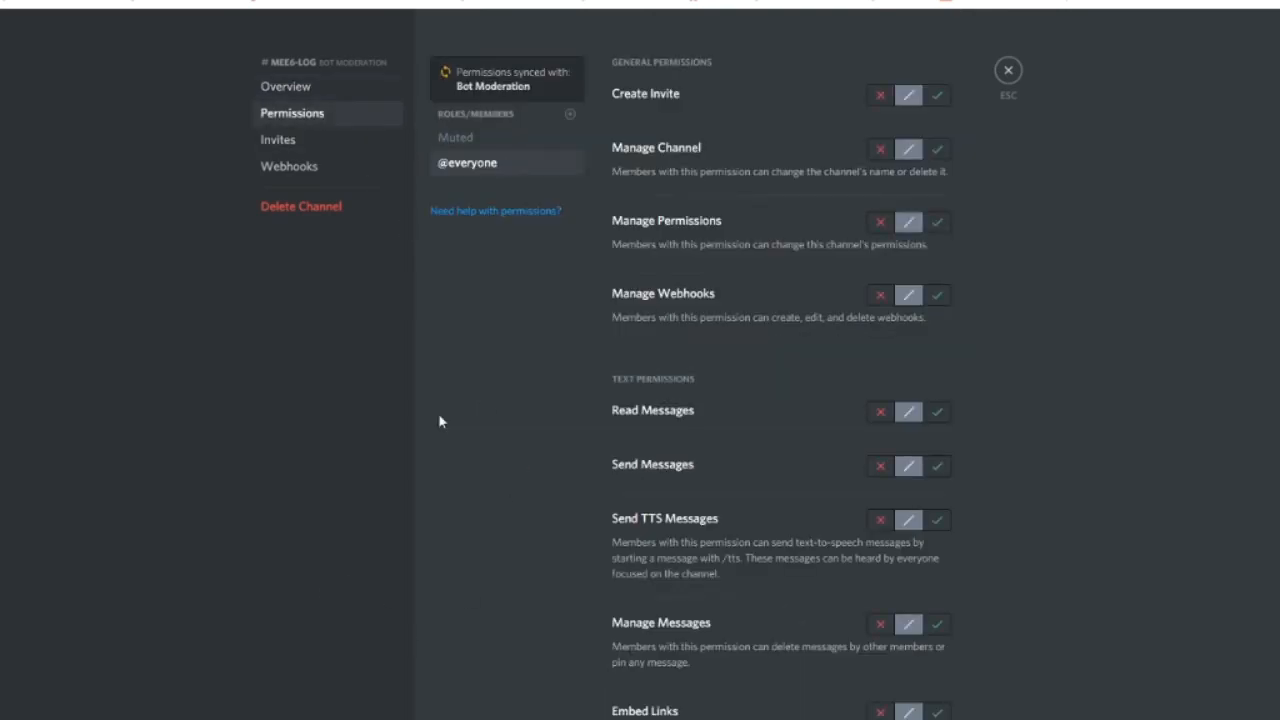
pyautogui.click(570, 114)
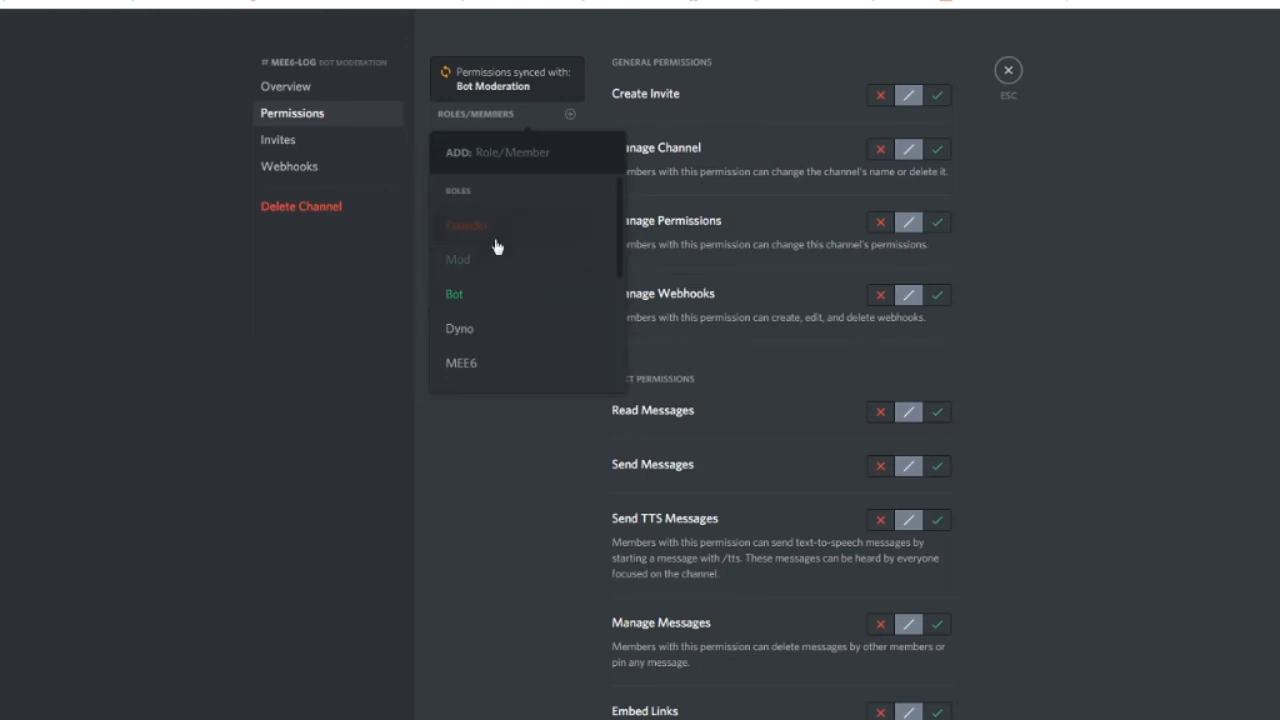
pyautogui.click(495, 240)
pyautogui.click(570, 145)
pyautogui.click(535, 258)
pyautogui.click(567, 147)
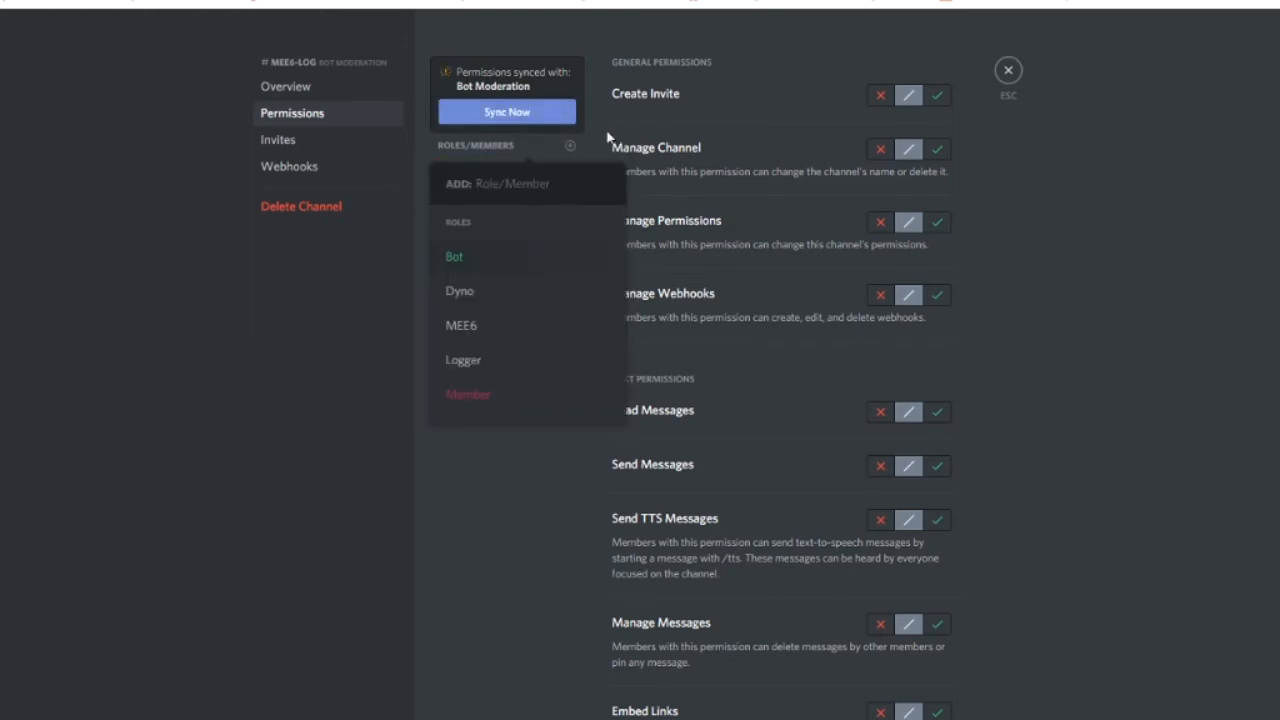
pyautogui.click(1008, 70)
pyautogui.click(1008, 71)
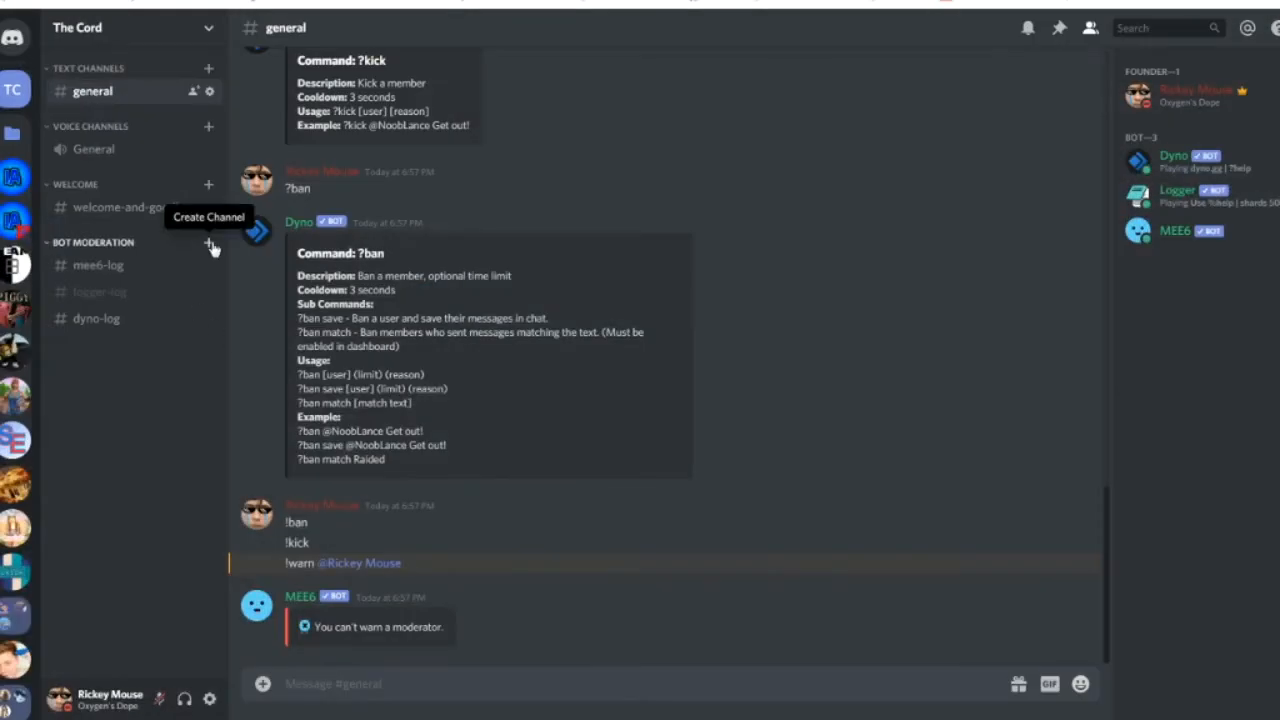
pyautogui.click(209, 244)
pyautogui.click(660, 522)
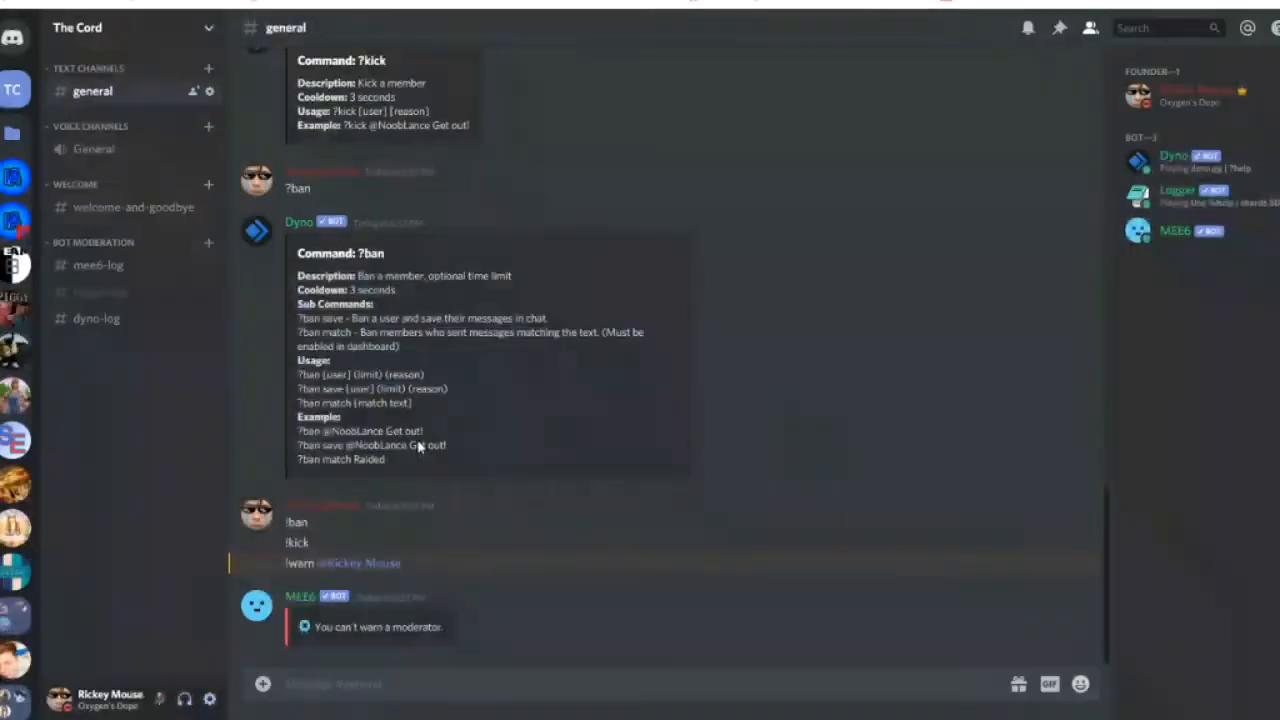
# Add the Founder, Mod and Member roles to the Bot Moderation category's permissions and leave the category settings
pyautogui.rightClick(138, 248)
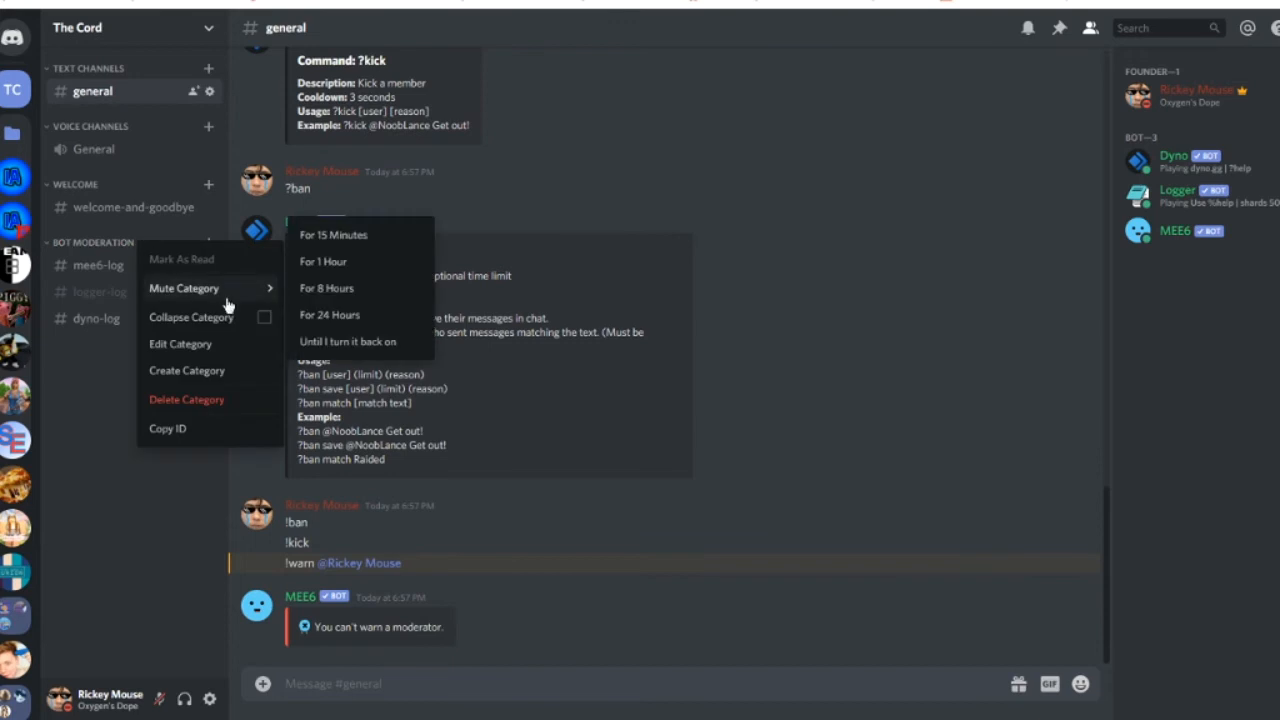
pyautogui.click(172, 345)
pyautogui.click(334, 108)
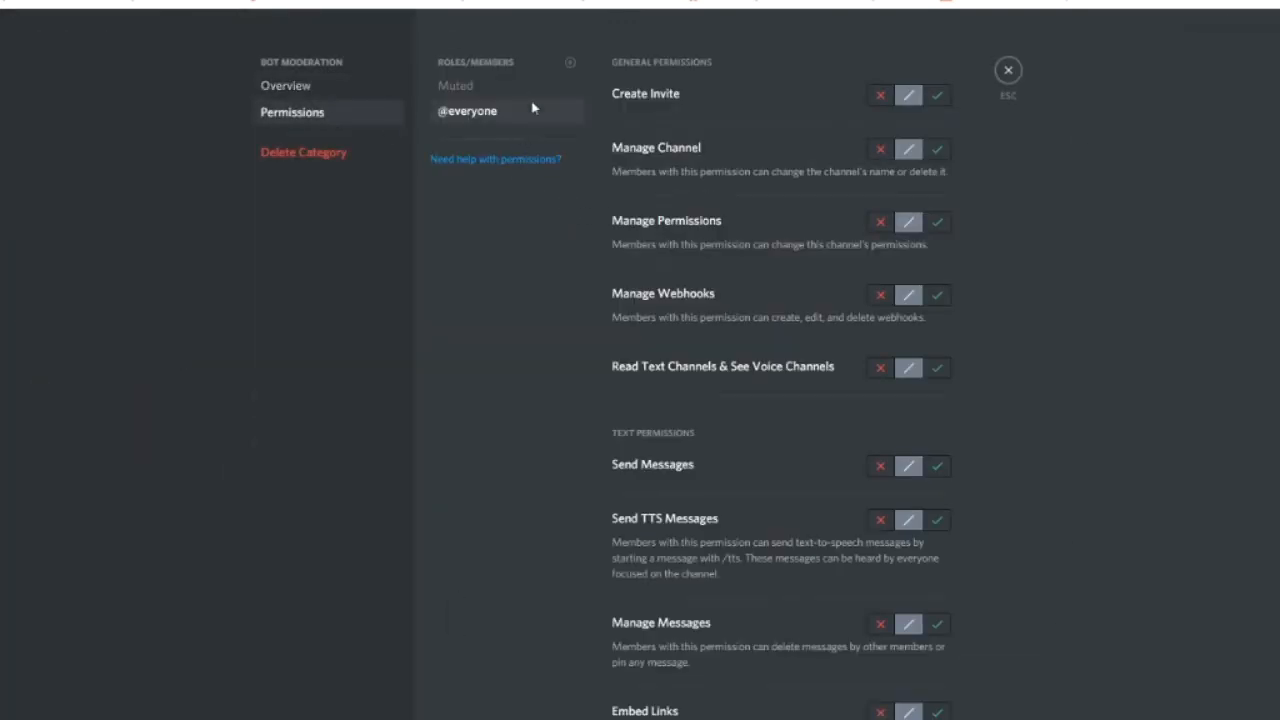
pyautogui.click(571, 63)
pyautogui.click(503, 182)
pyautogui.click(570, 63)
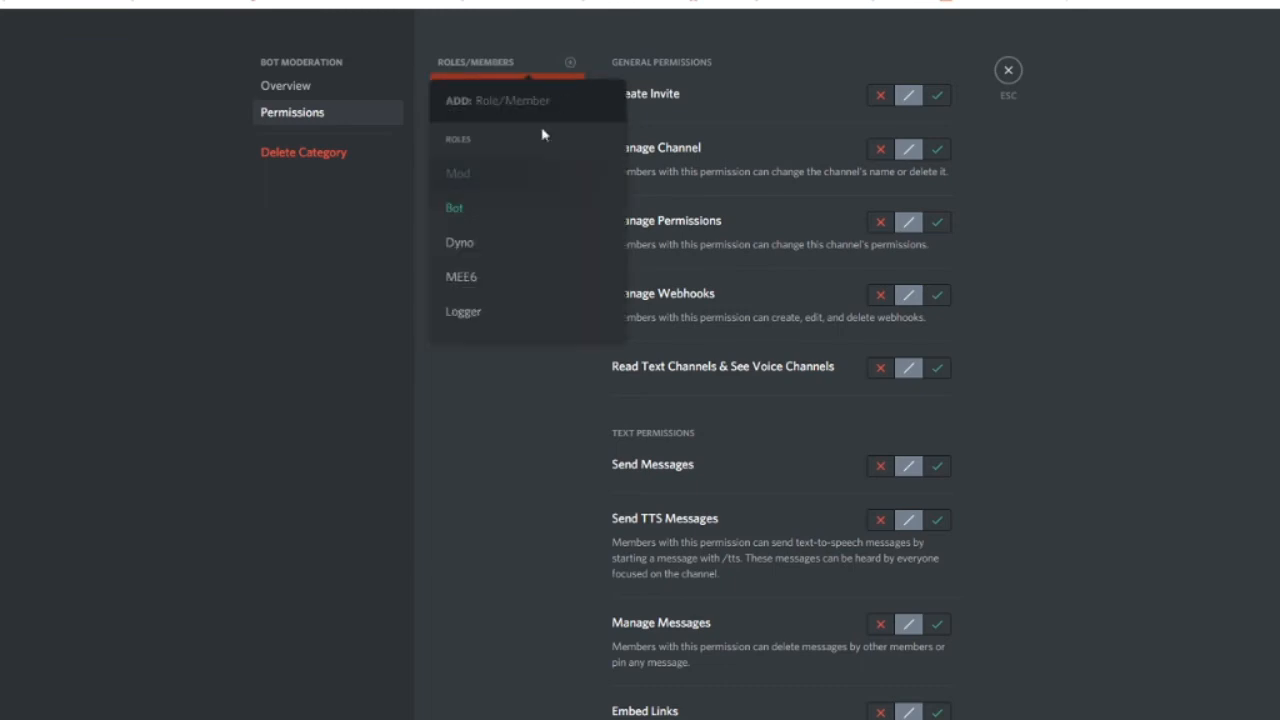
pyautogui.click(506, 206)
pyautogui.click(573, 66)
pyautogui.click(476, 158)
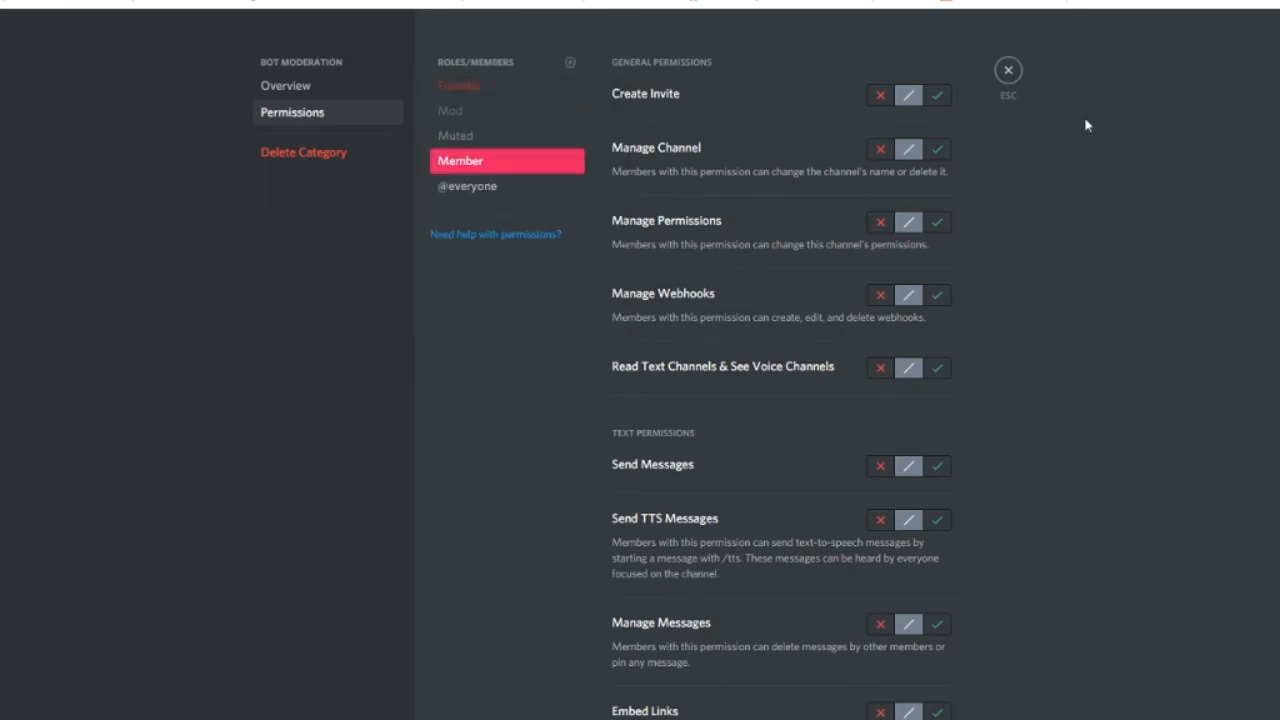
pyautogui.click(1012, 74)
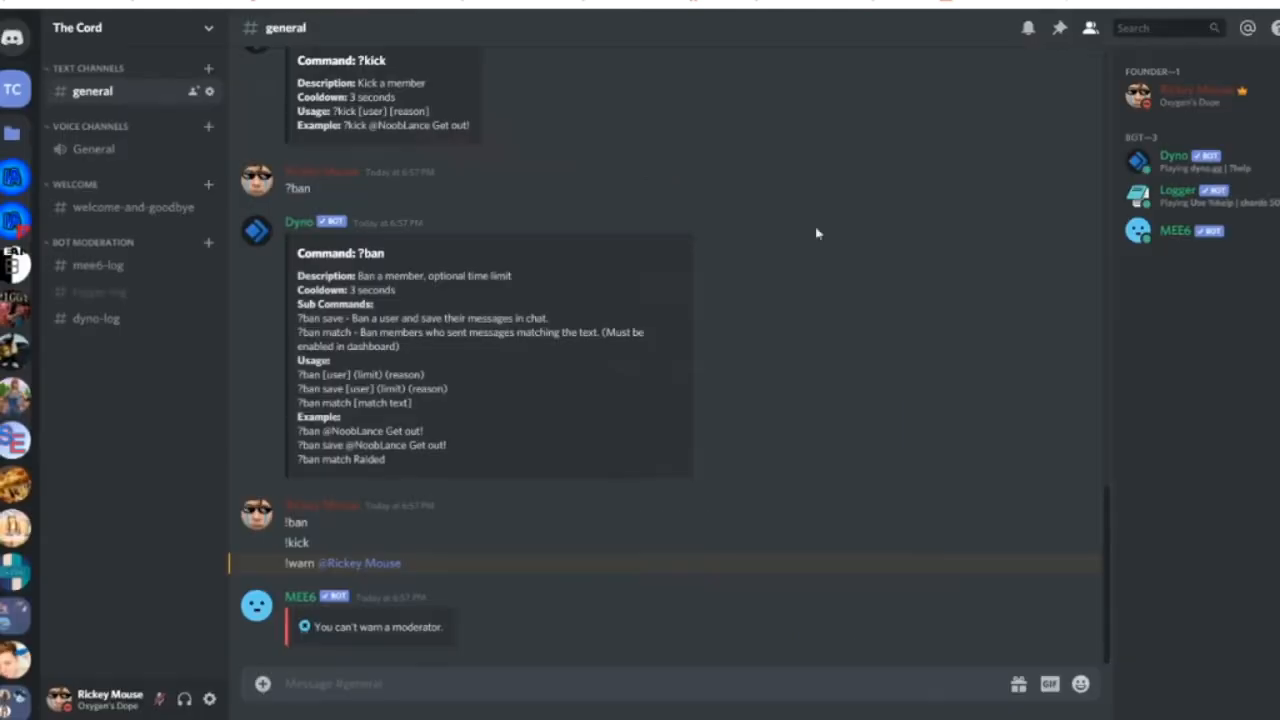
# Deny the Member role the Read Messages permission in the mee6-log channel and save the change
pyautogui.click(216, 268)
pyautogui.click(209, 266)
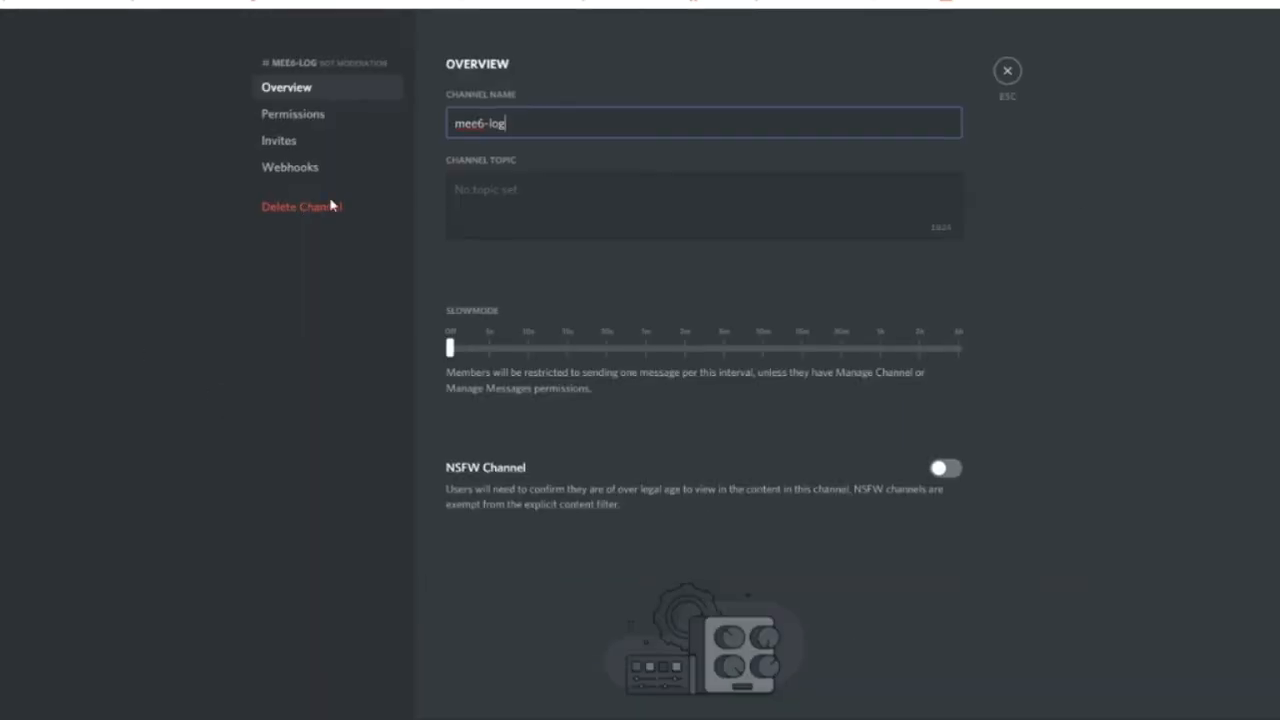
pyautogui.click(336, 115)
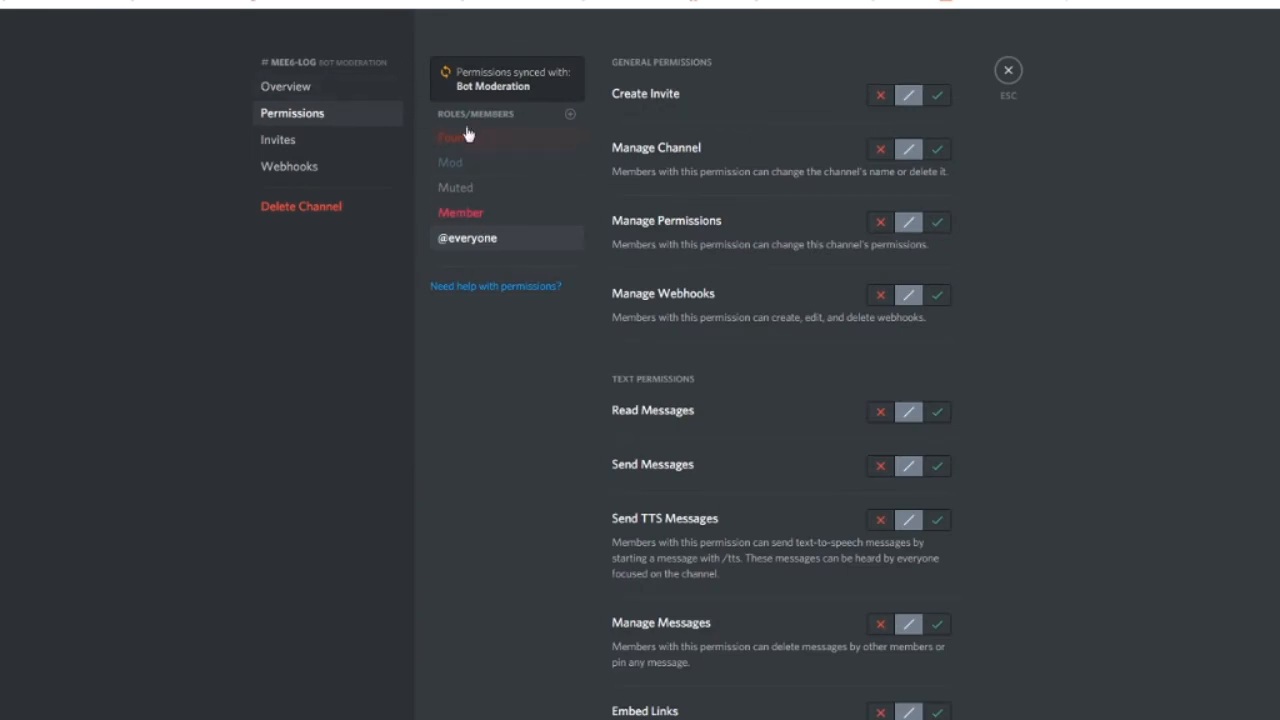
pyautogui.click(1008, 70)
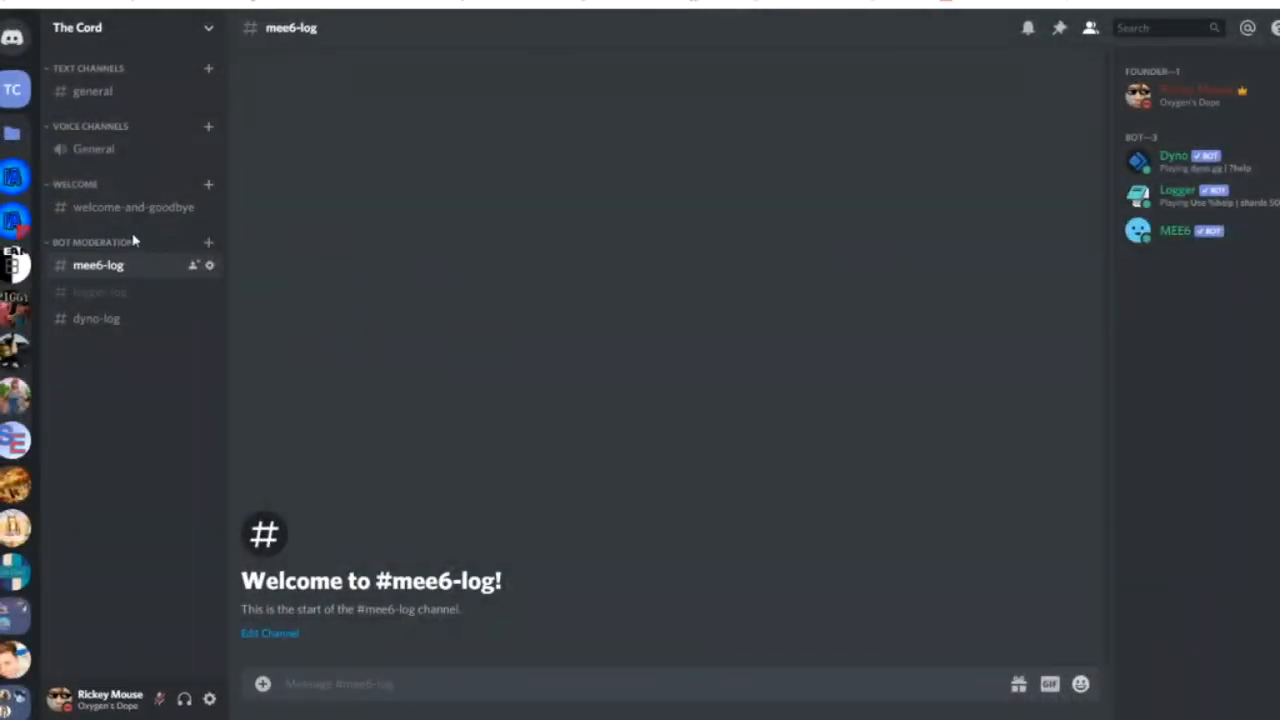
pyautogui.click(211, 266)
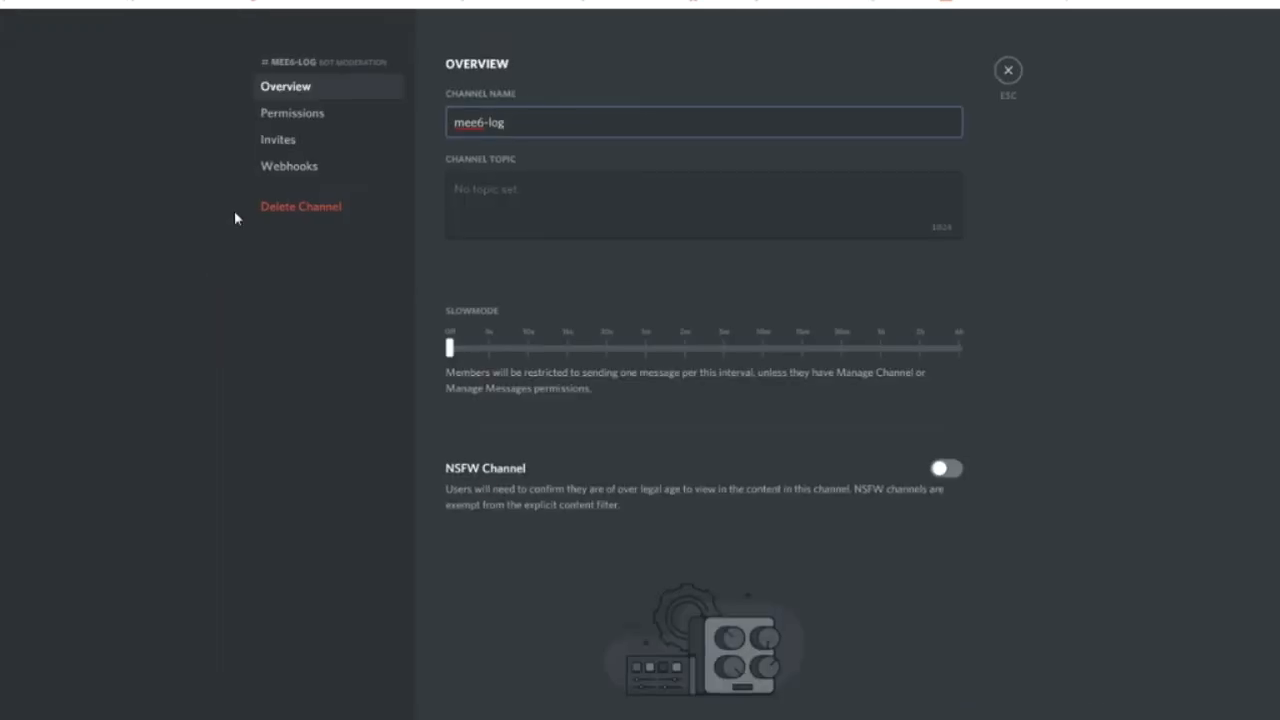
pyautogui.click(315, 112)
pyautogui.click(466, 218)
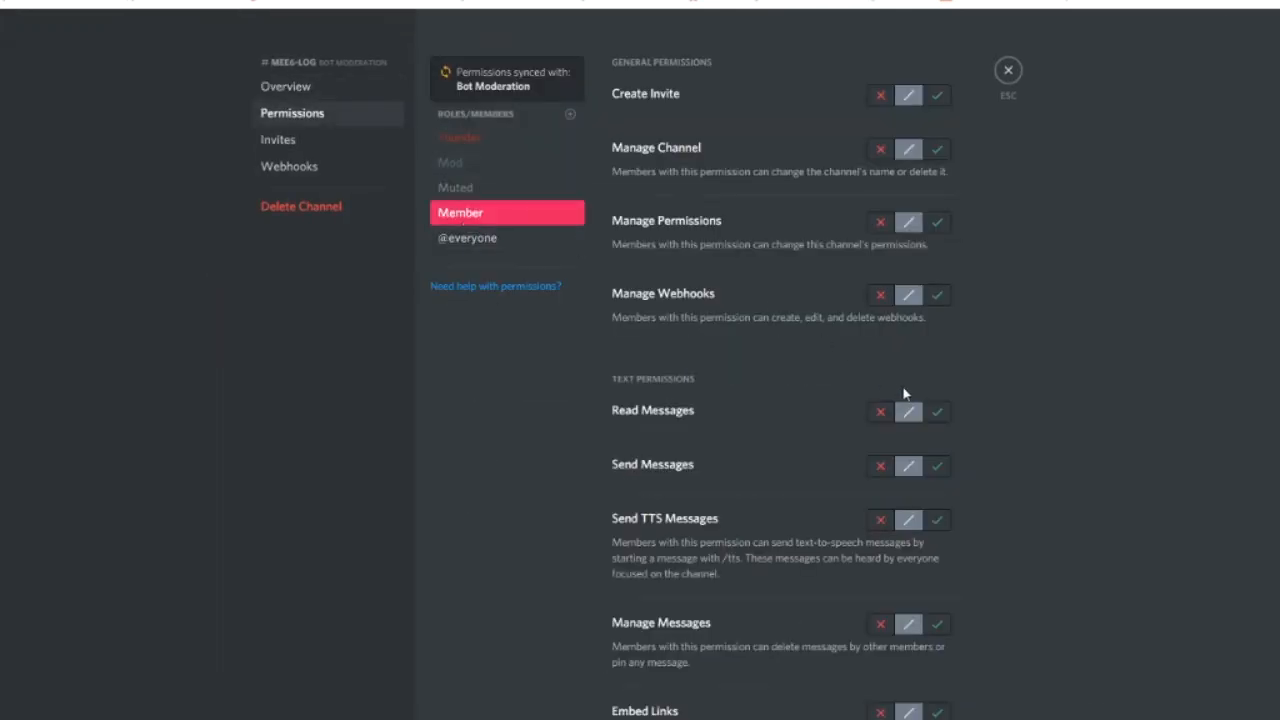
pyautogui.click(880, 412)
pyautogui.click(910, 684)
# Allow the Founder role Read Messages, Send Messages and Send TTS Messages in mee6-log and save the changes
pyautogui.click(478, 170)
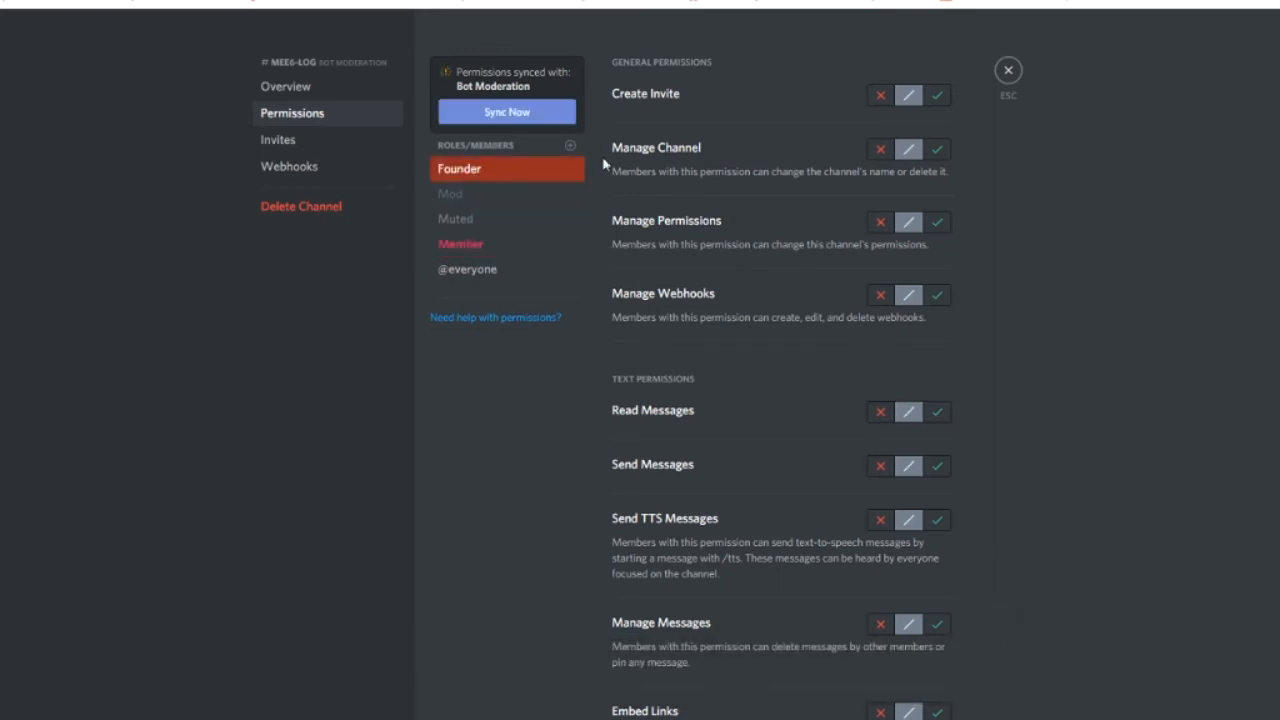
pyautogui.click(938, 415)
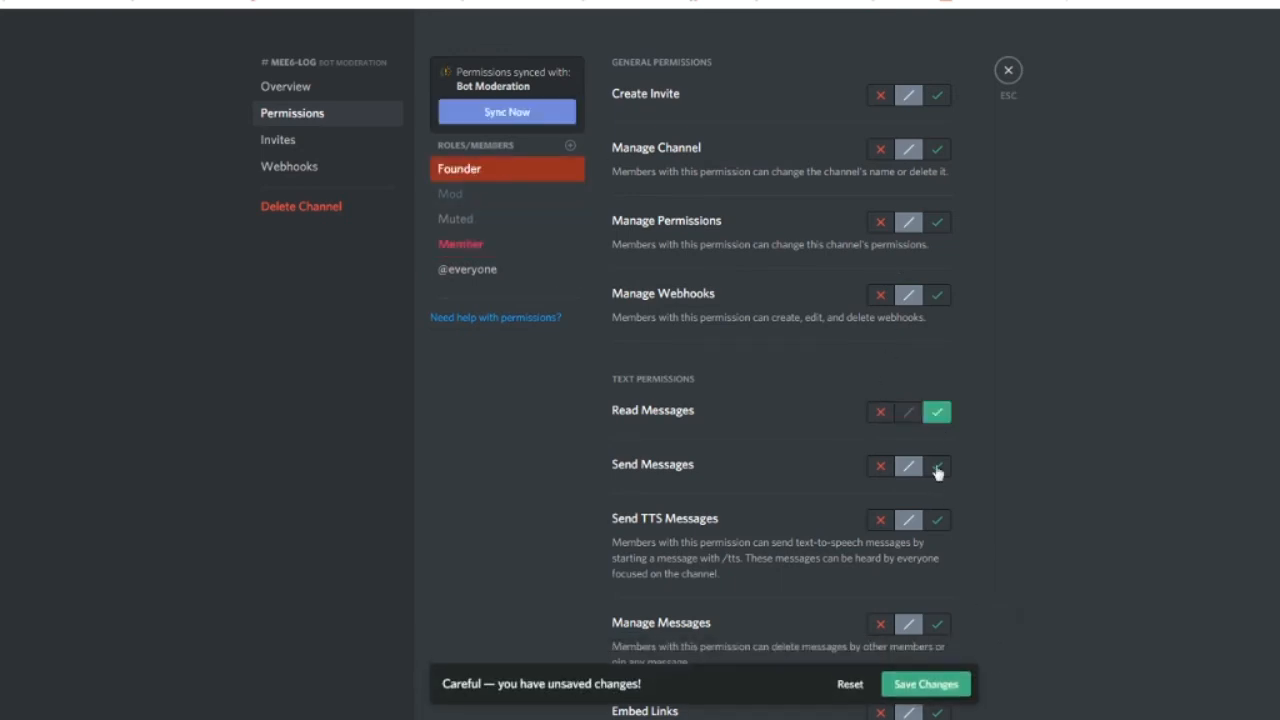
pyautogui.click(937, 520)
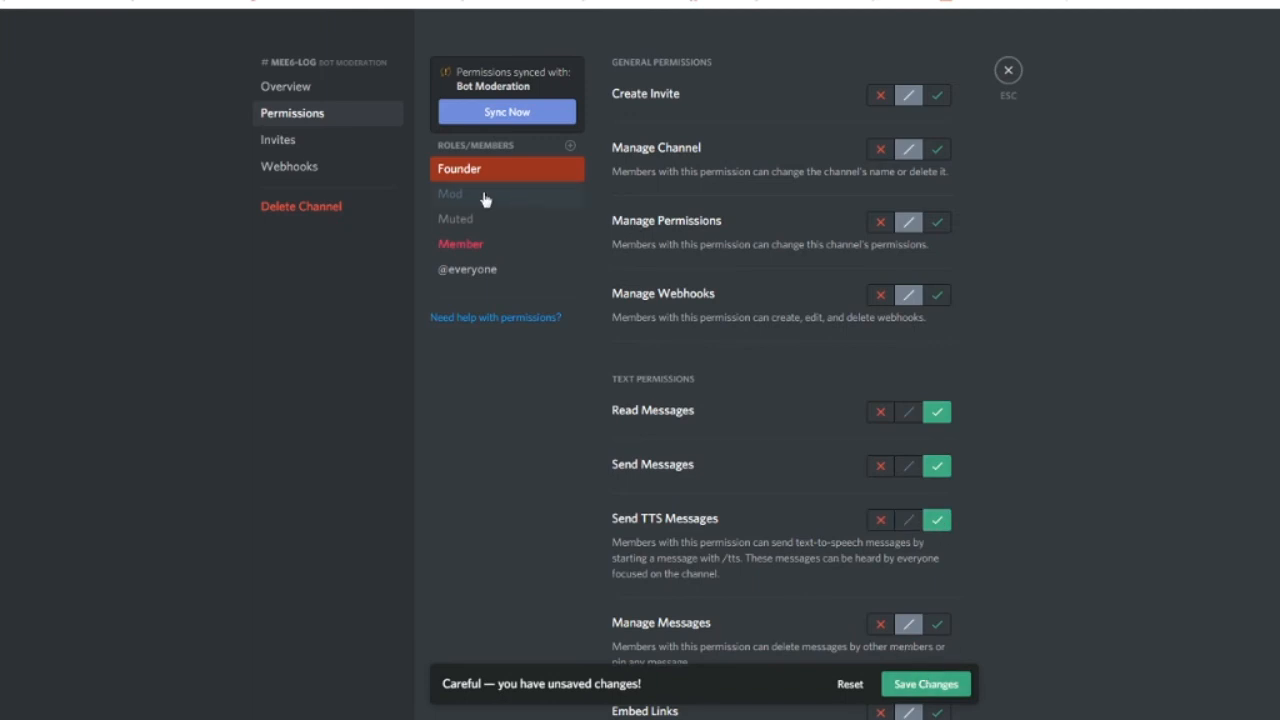
pyautogui.click(950, 684)
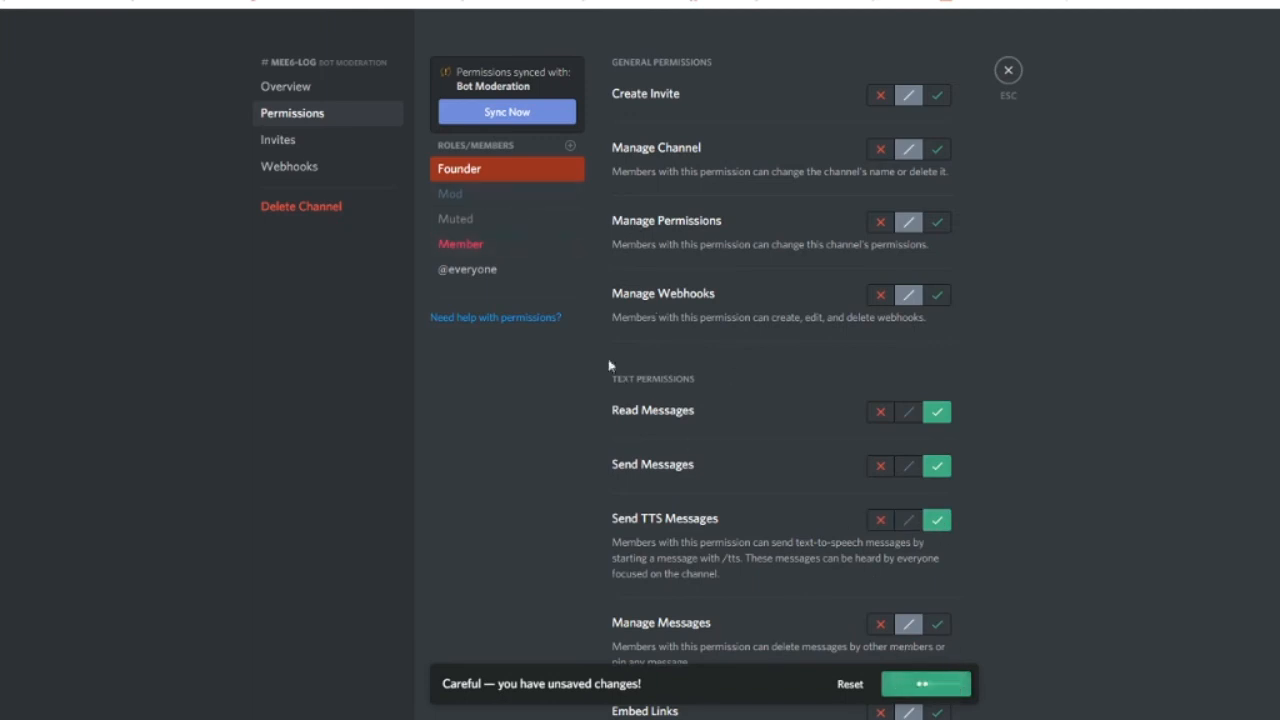
# Allow the Mod role Read Messages, Send Messages and Send TTS Messages in mee6-log, save and leave the channel settings
pyautogui.click(463, 196)
pyautogui.click(937, 520)
pyautogui.click(937, 466)
pyautogui.click(937, 412)
pyautogui.click(958, 686)
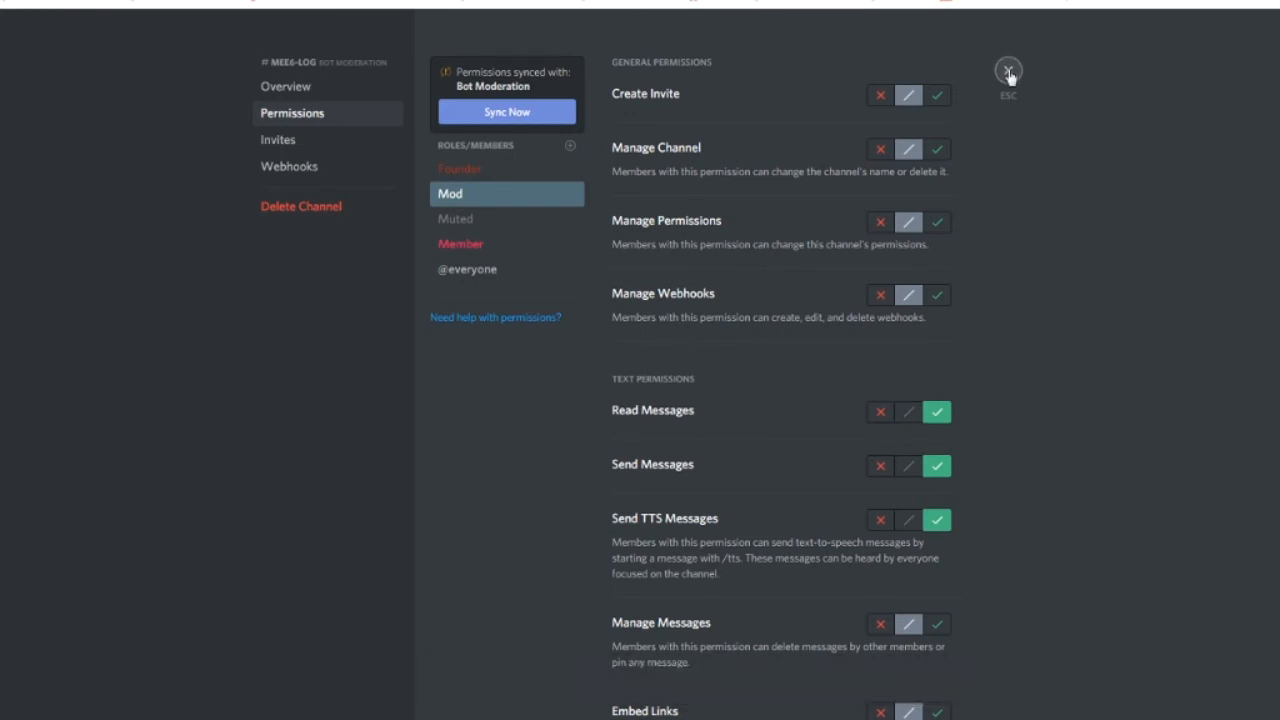
pyautogui.click(1008, 72)
# Deny the Member role the Read Messages permission in the logger-log channel and save the change
pyautogui.click(209, 291)
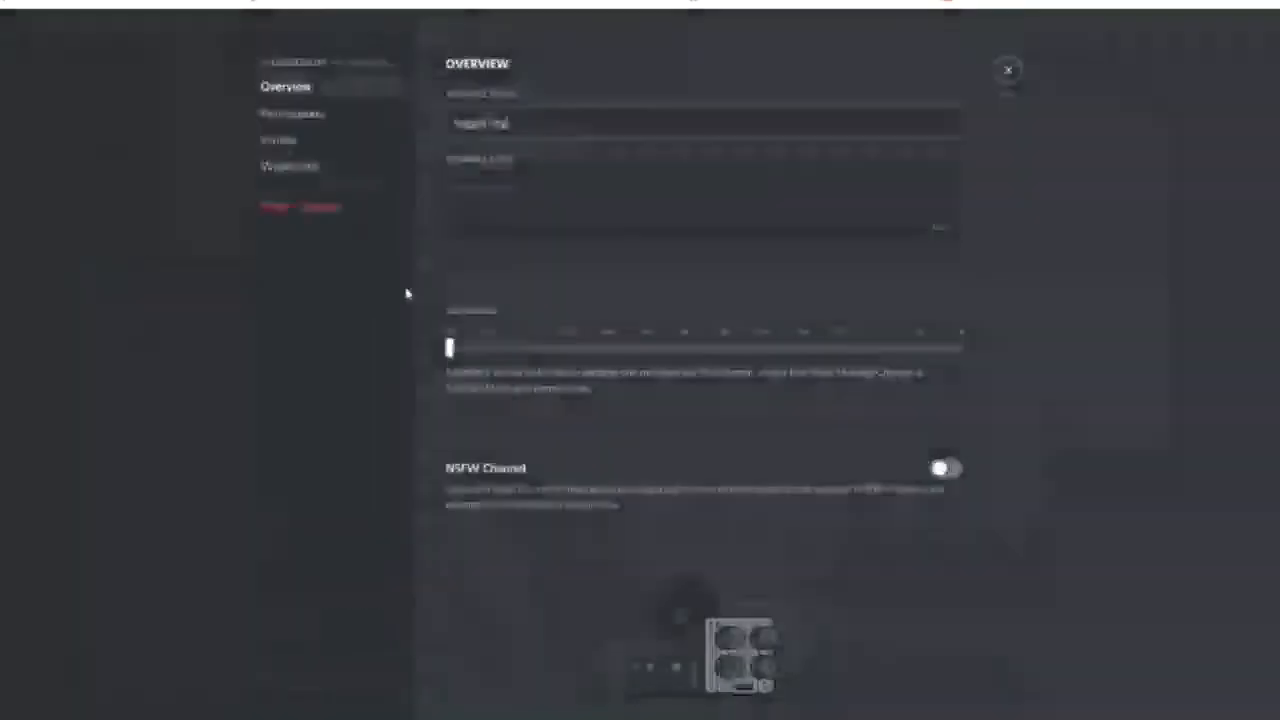
pyautogui.click(322, 116)
pyautogui.click(515, 210)
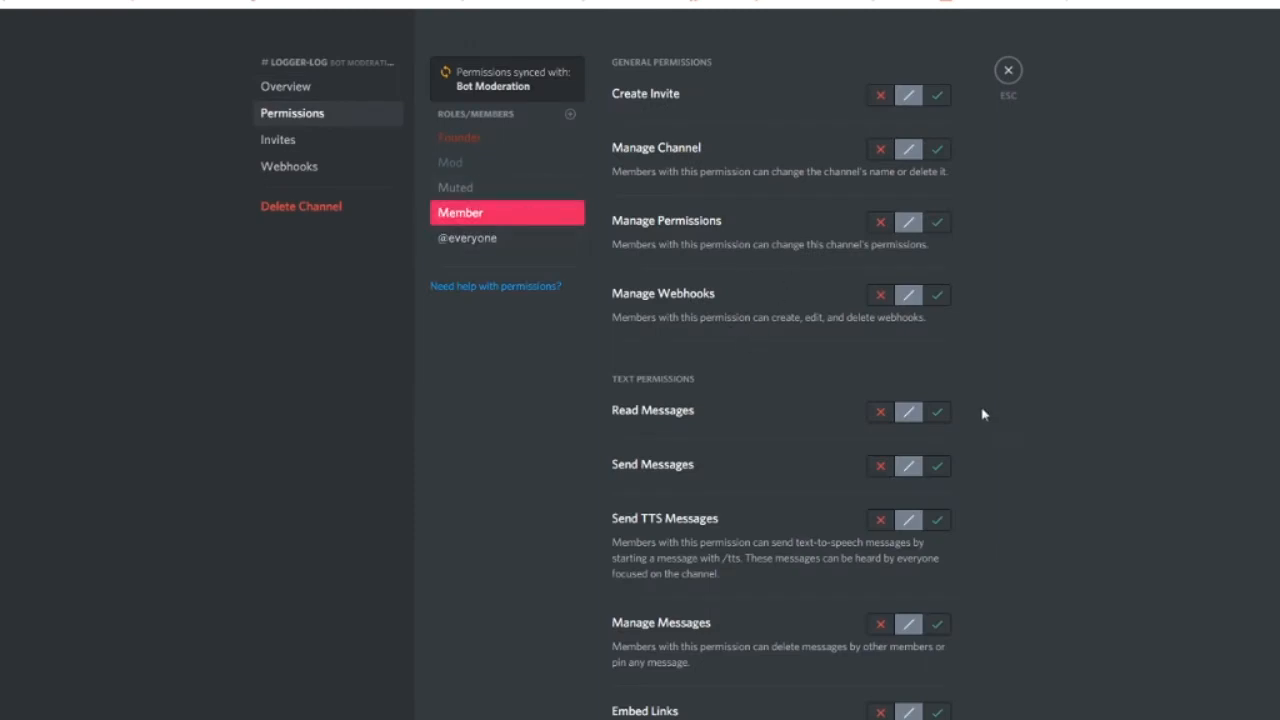
pyautogui.click(880, 412)
pyautogui.click(927, 682)
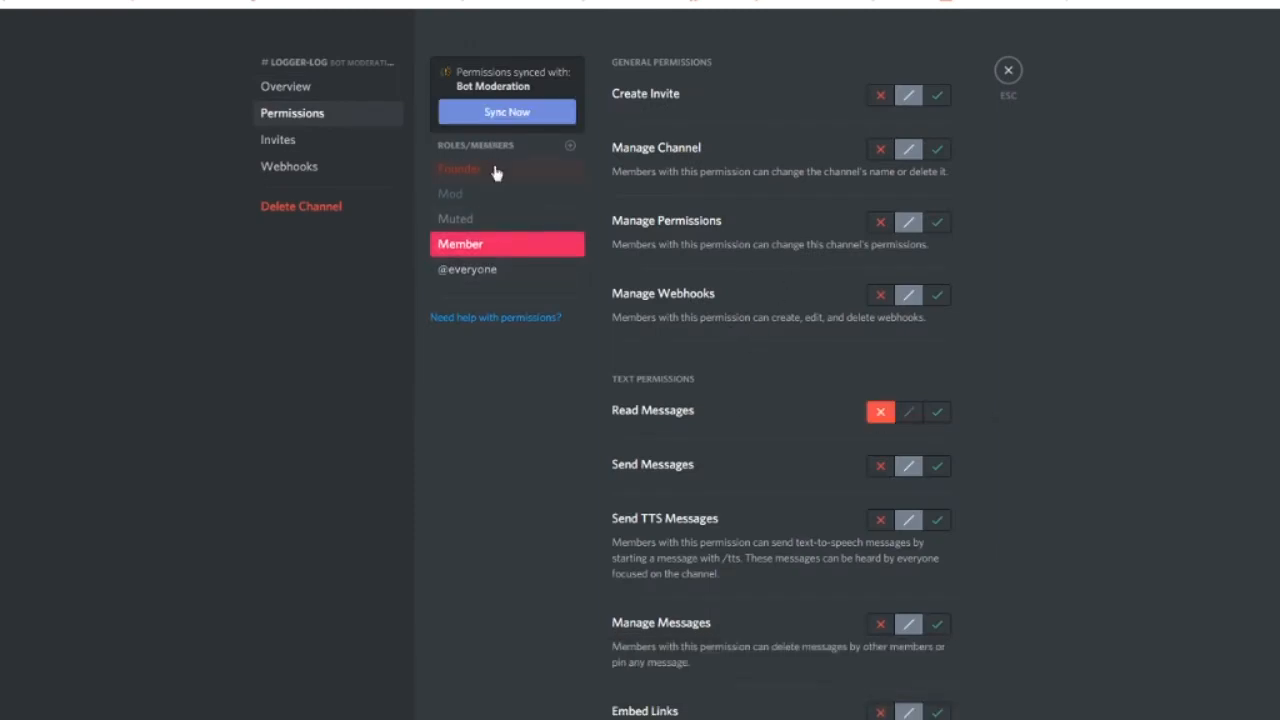
# Allow the Founder role Read Messages, Send Messages and Send TTS Messages in logger-log and save the changes
pyautogui.click(494, 170)
pyautogui.click(937, 412)
pyautogui.click(945, 524)
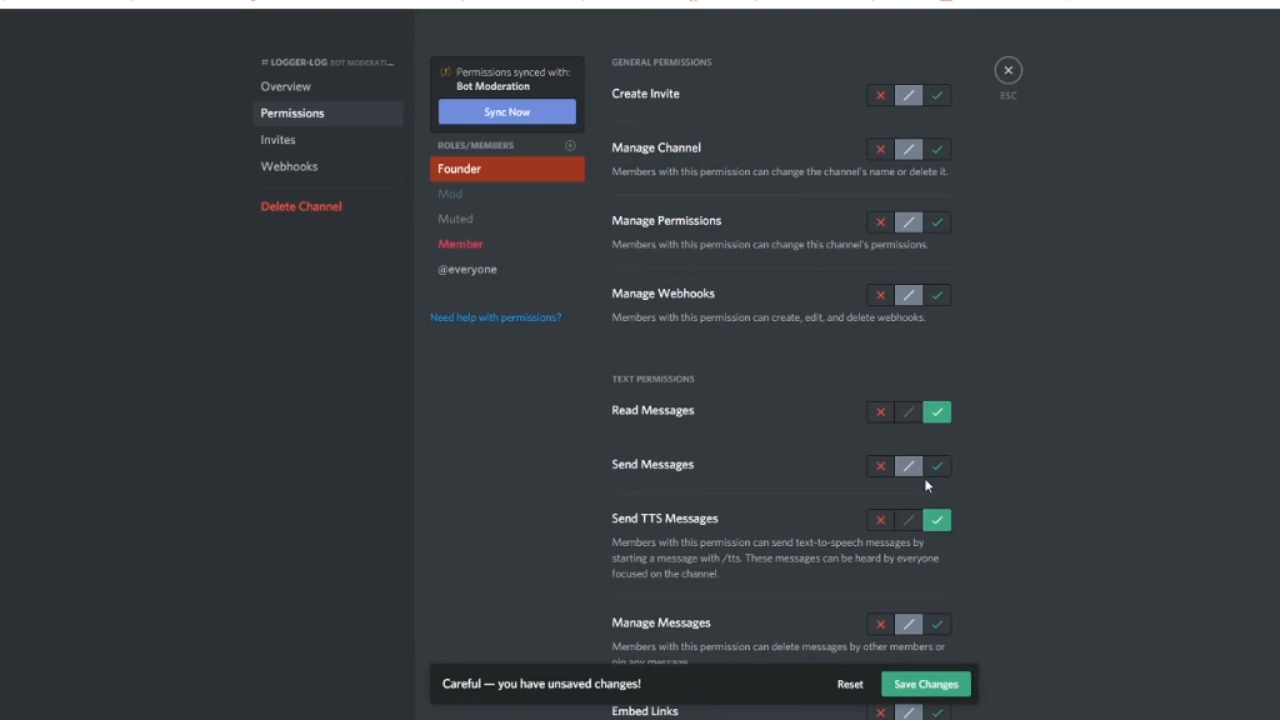
pyautogui.click(937, 466)
pyautogui.click(940, 684)
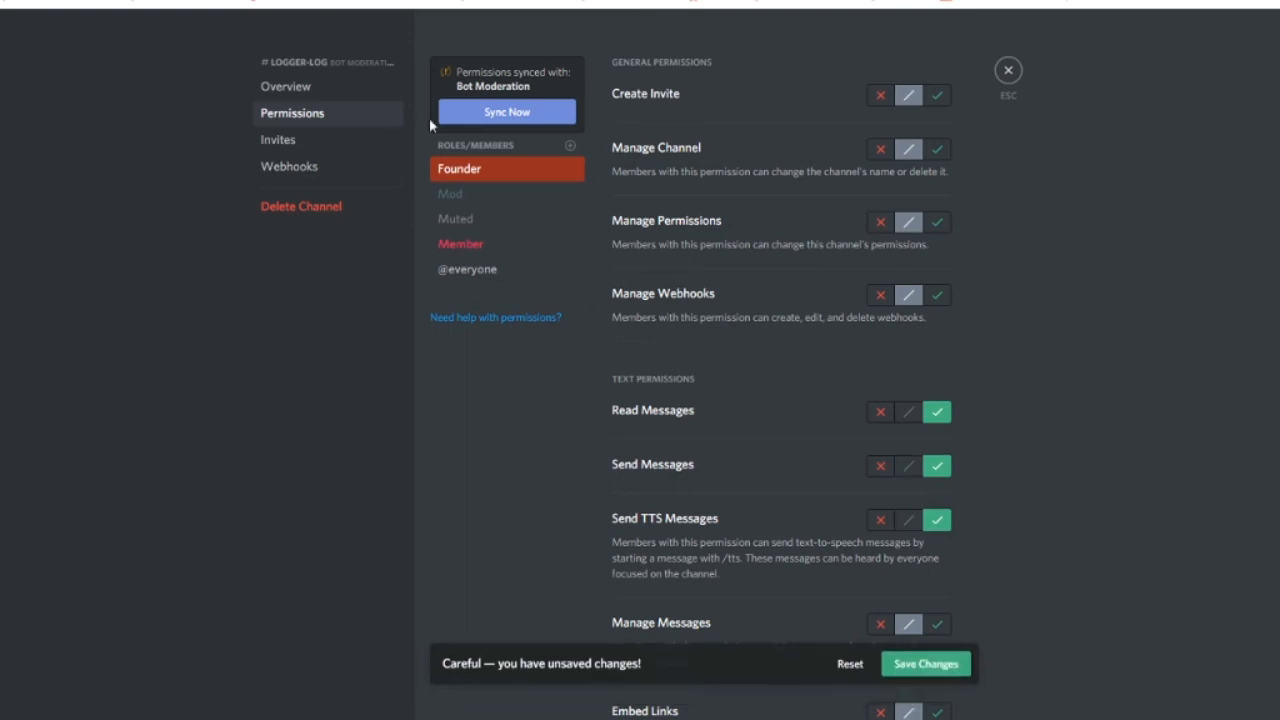
# Allow the Mod role Read Messages, Send Messages and Send TTS Messages in logger-log, save and leave the channel settings
pyautogui.click(477, 195)
pyautogui.click(937, 412)
pyautogui.click(937, 466)
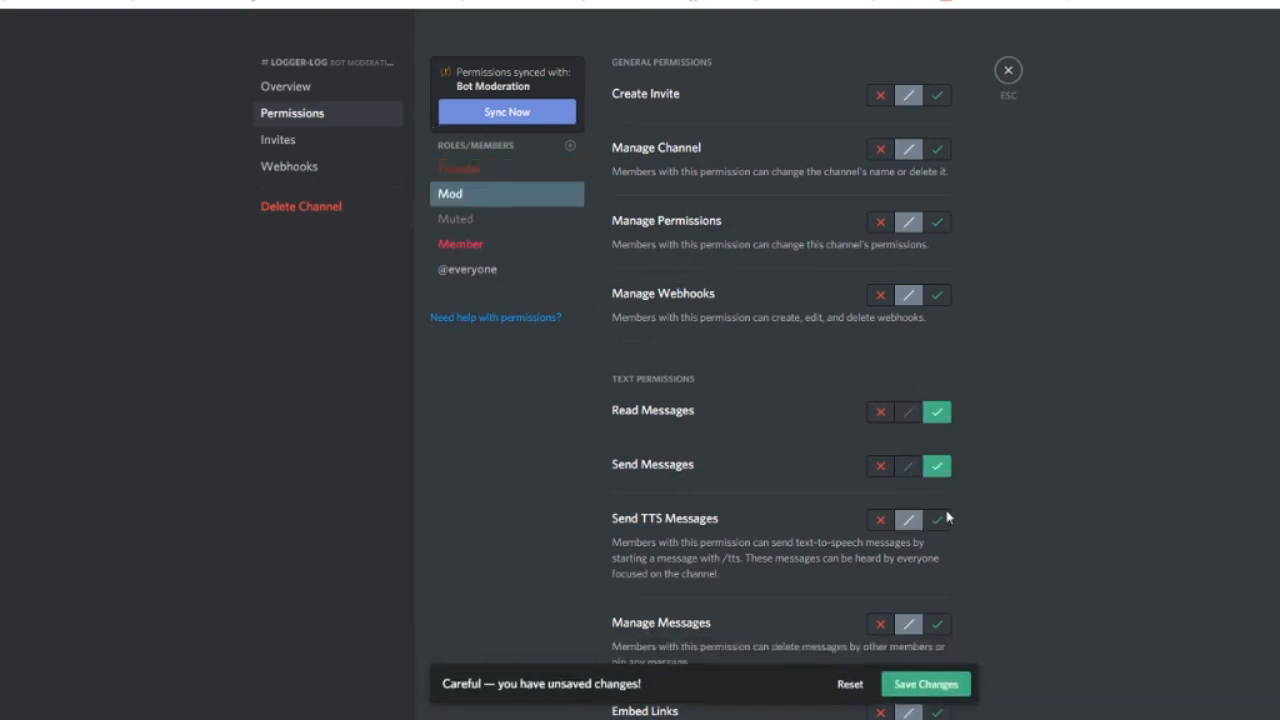
pyautogui.click(937, 519)
pyautogui.click(926, 684)
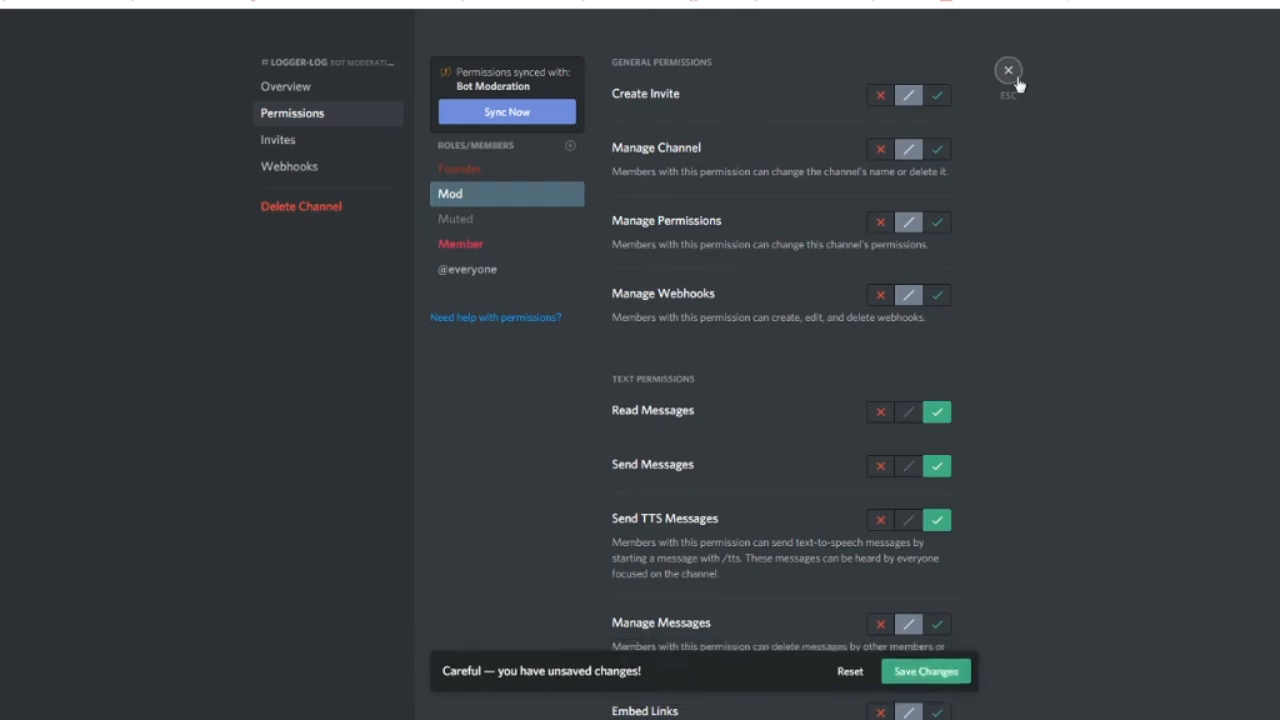
pyautogui.click(1009, 71)
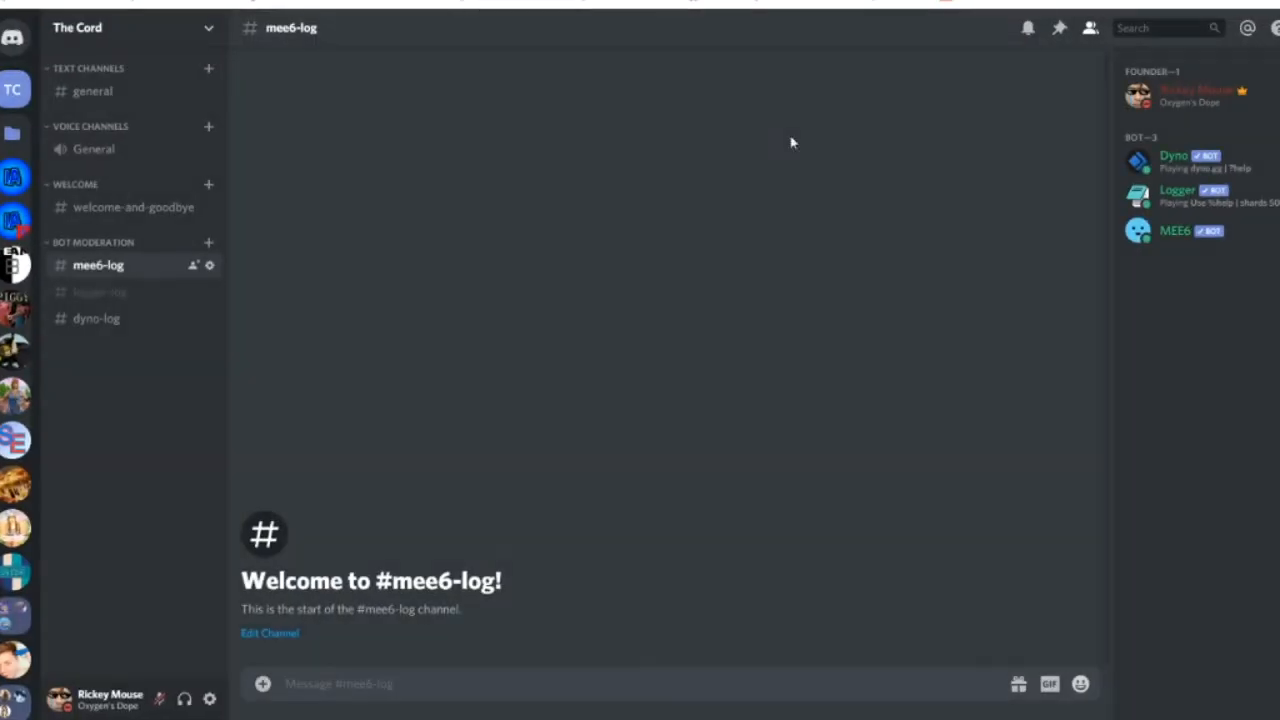
# Open the permission settings of the dyno-log channel
pyautogui.click(145, 316)
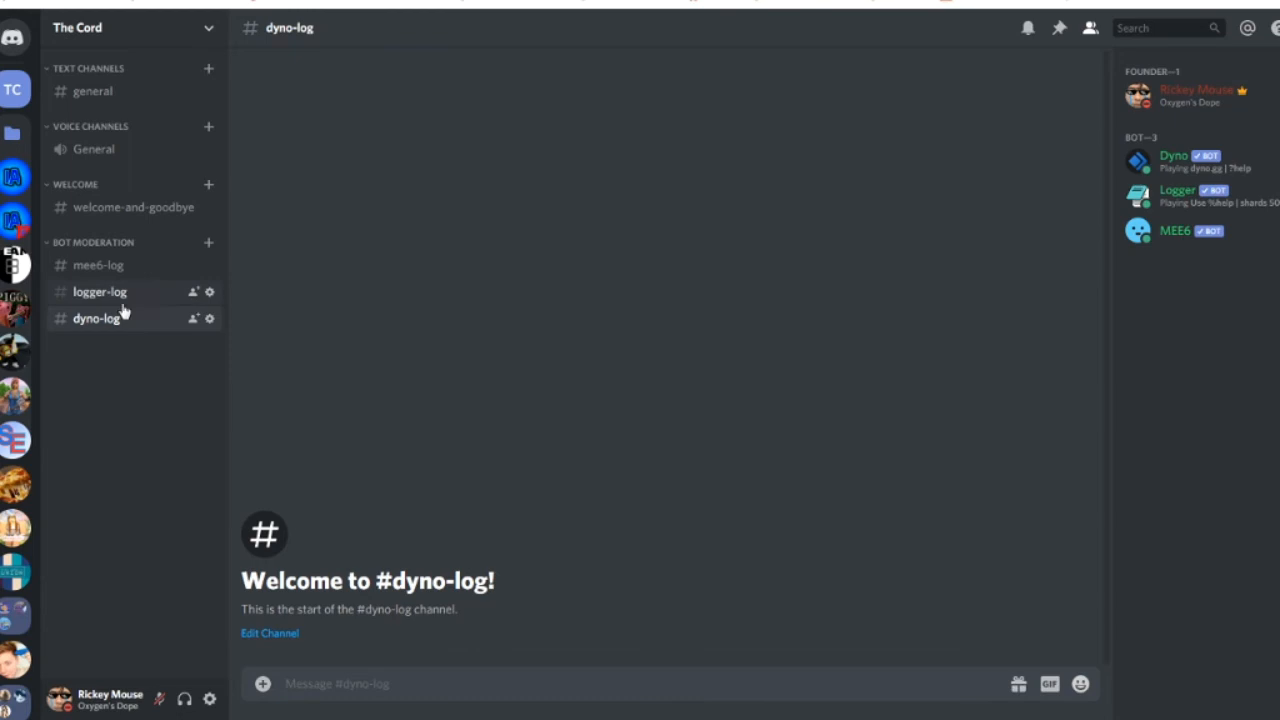
pyautogui.click(209, 319)
pyautogui.click(308, 115)
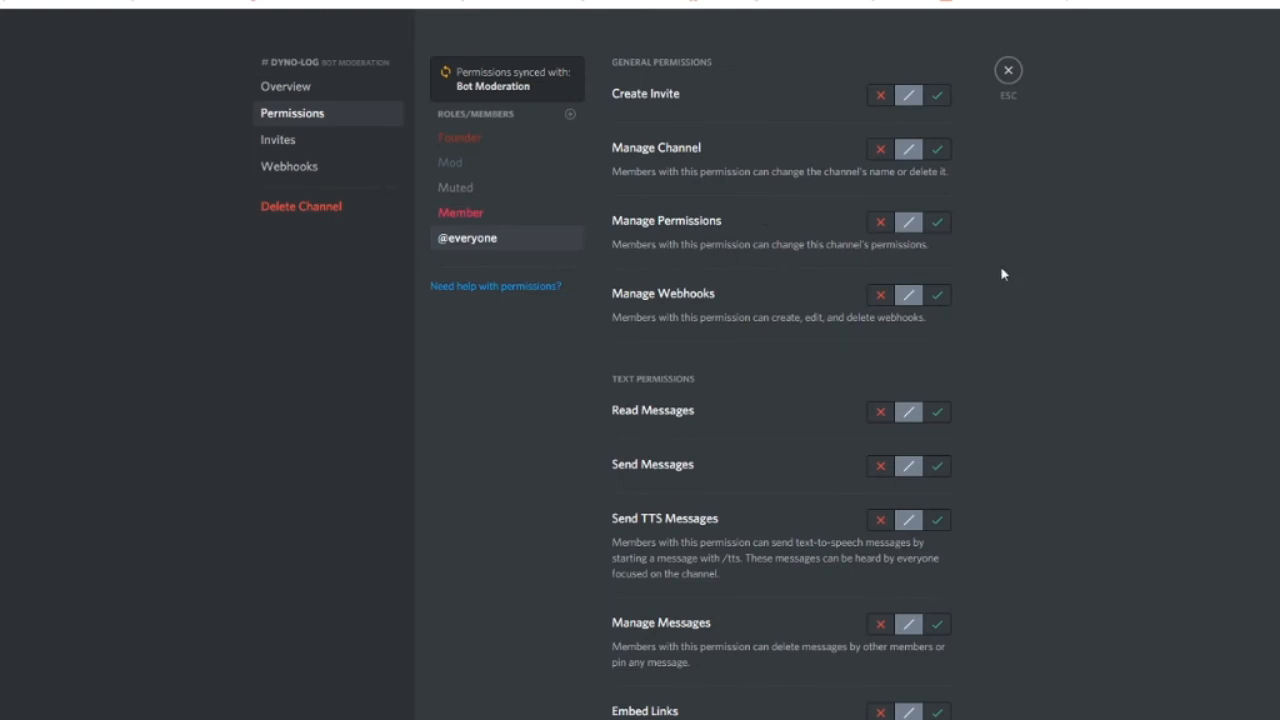
pyautogui.click(934, 411)
pyautogui.click(937, 466)
pyautogui.click(940, 520)
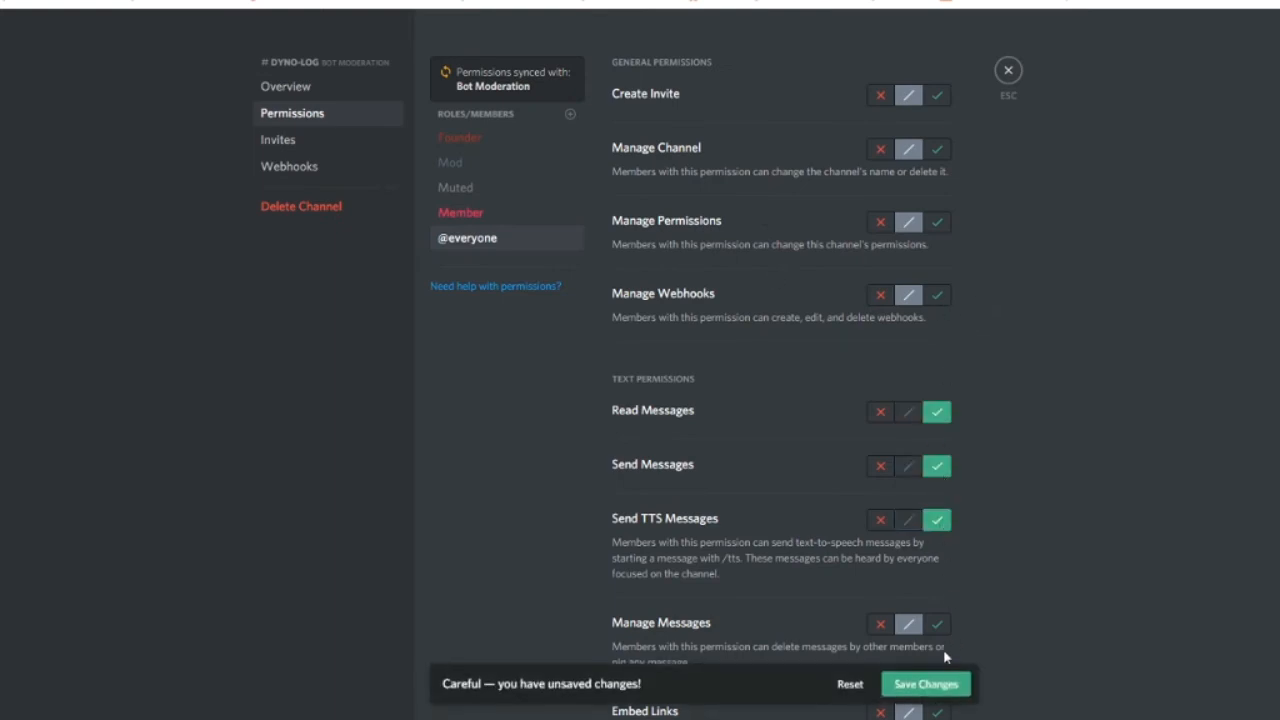
pyautogui.click(880, 520)
pyautogui.click(908, 520)
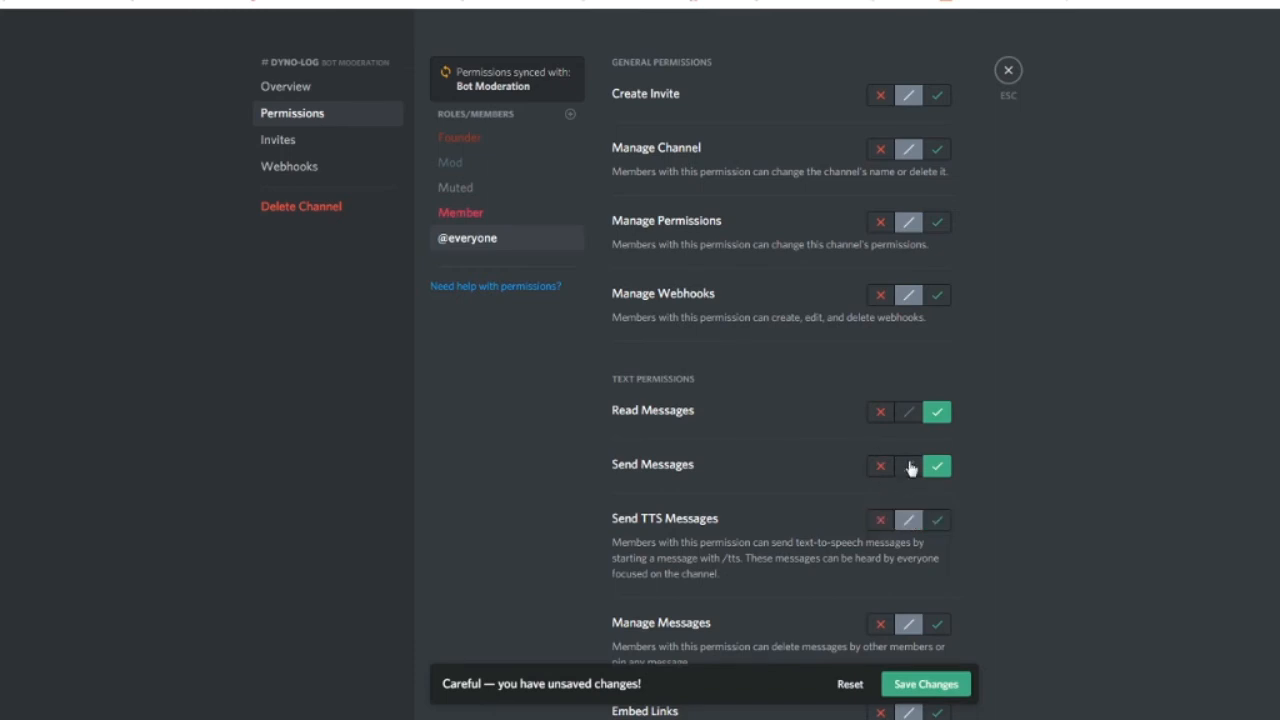
pyautogui.click(908, 466)
pyautogui.click(908, 412)
# Deny the Member role the Read Messages permission in the dyno-log channel and save the change
pyautogui.click(492, 213)
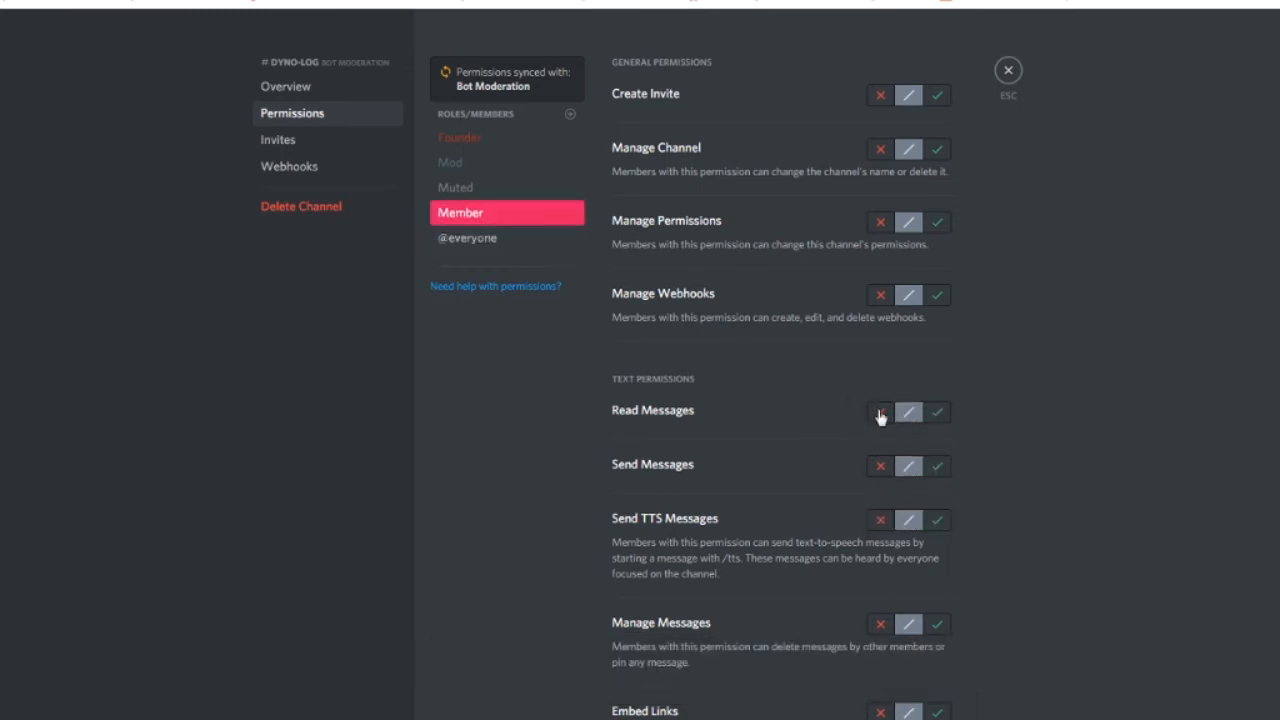
pyautogui.click(880, 412)
pyautogui.click(927, 684)
# Allow the Mod role Read Messages, Send Messages and Send TTS Messages in dyno-log and save the changes
pyautogui.click(480, 195)
pyautogui.click(937, 412)
pyautogui.click(937, 466)
pyautogui.click(937, 520)
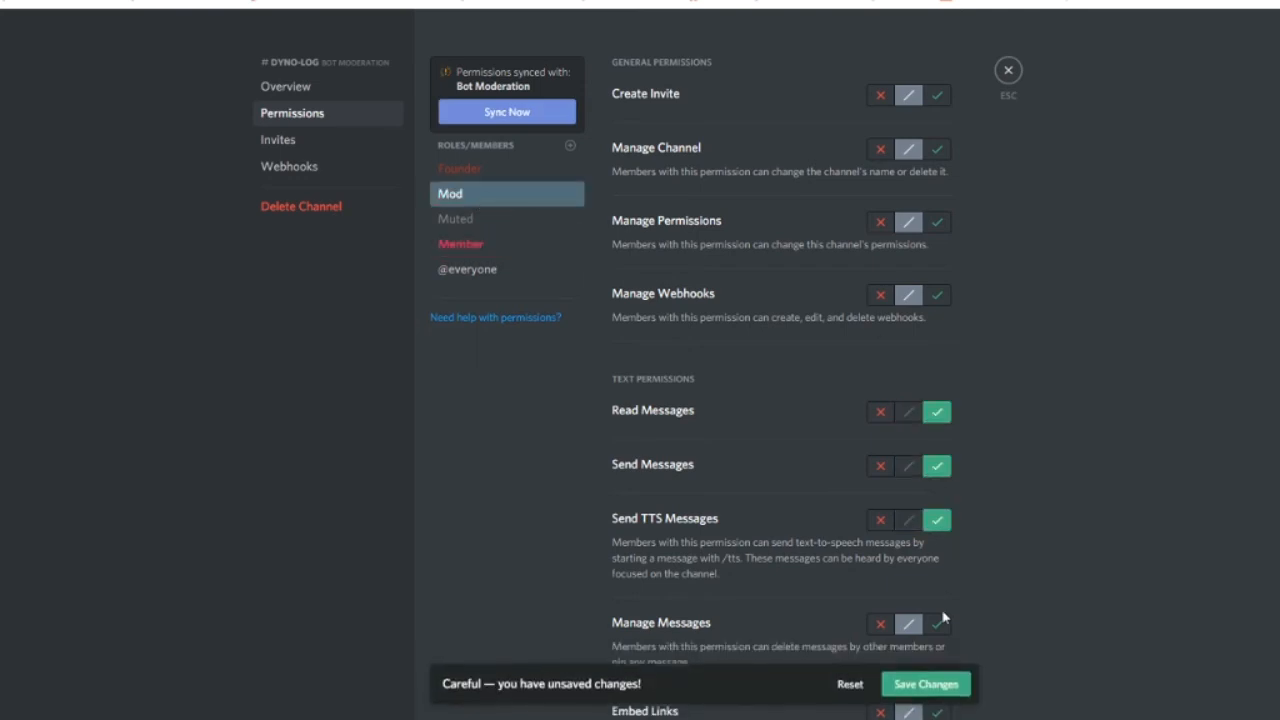
pyautogui.click(948, 684)
# Allow the Founder role Send Messages and Send TTS Messages in dyno-log, save and leave the channel settings
pyautogui.click(470, 167)
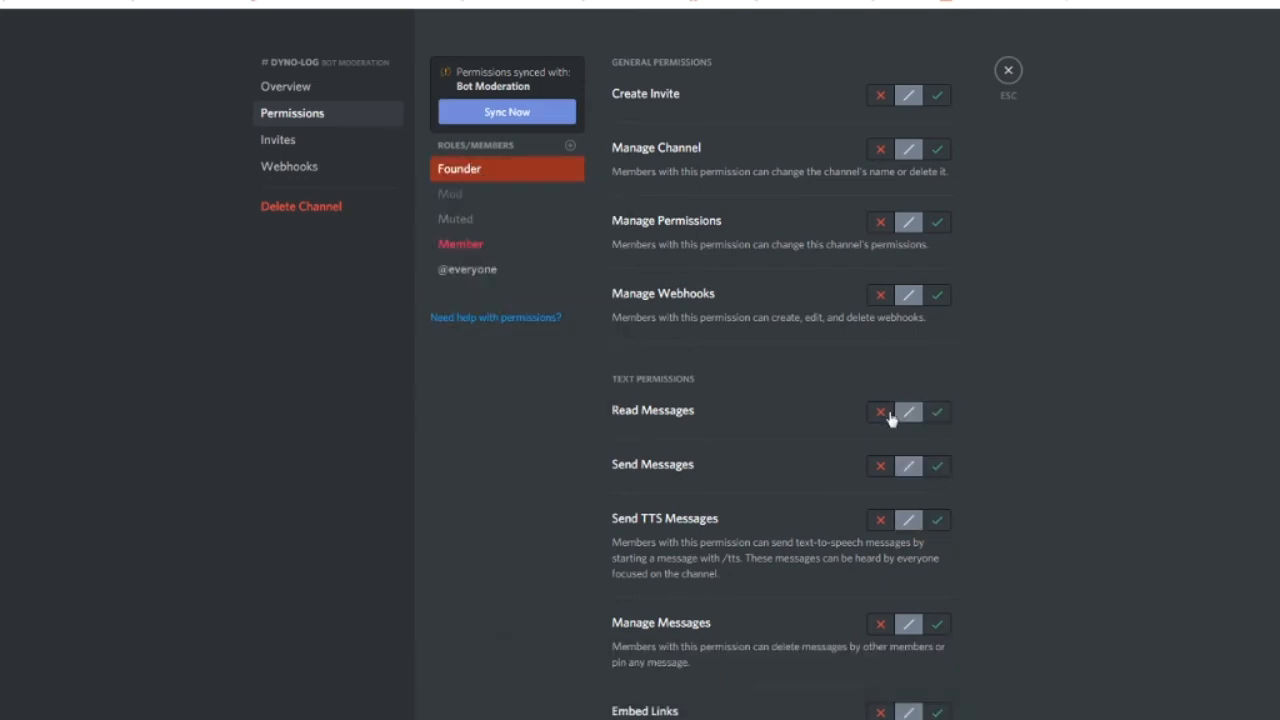
pyautogui.click(937, 466)
pyautogui.click(937, 520)
pyautogui.click(948, 684)
pyautogui.click(1010, 72)
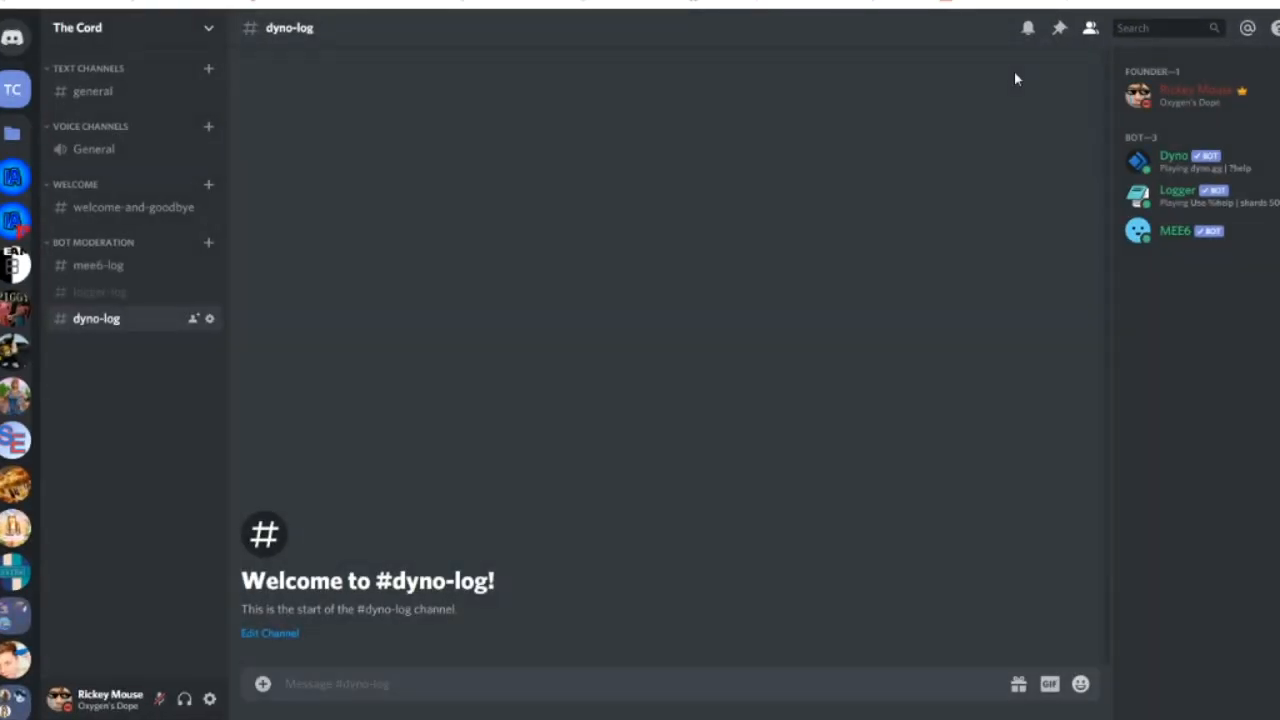
# Join the General voice channel briefly, disconnect from it and collapse the Voice Channels category
pyautogui.click(143, 157)
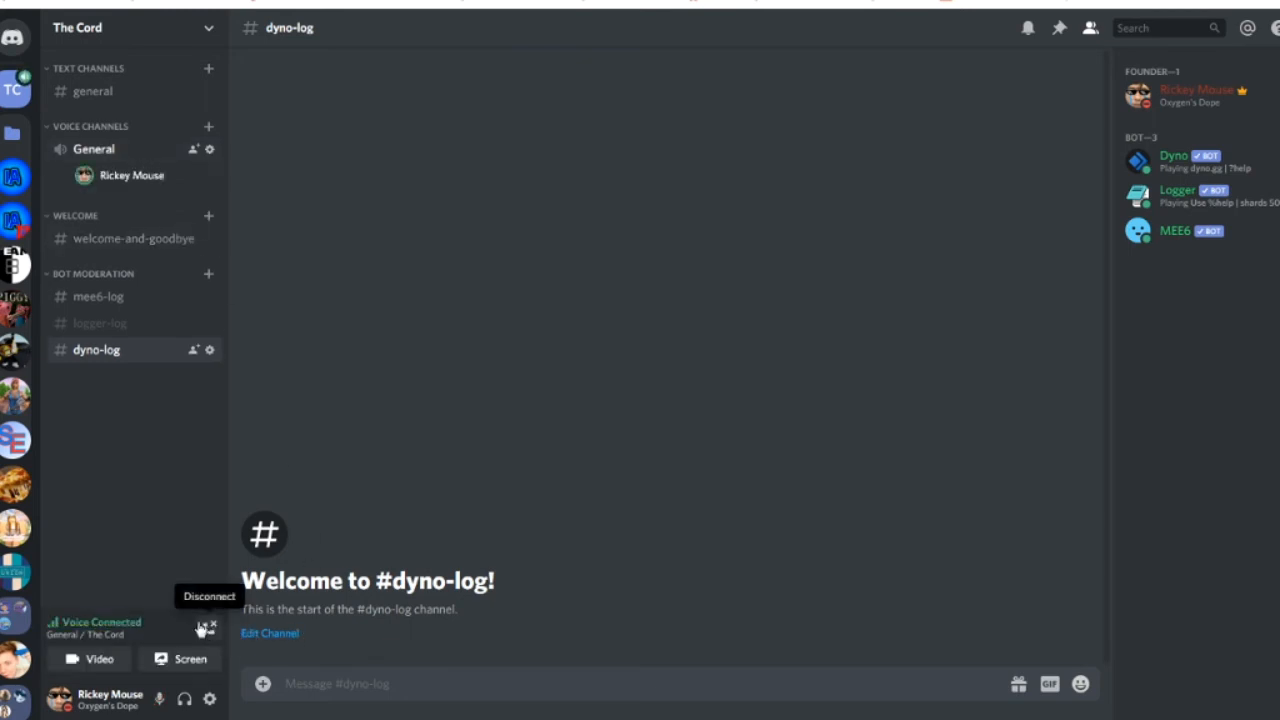
pyautogui.click(205, 628)
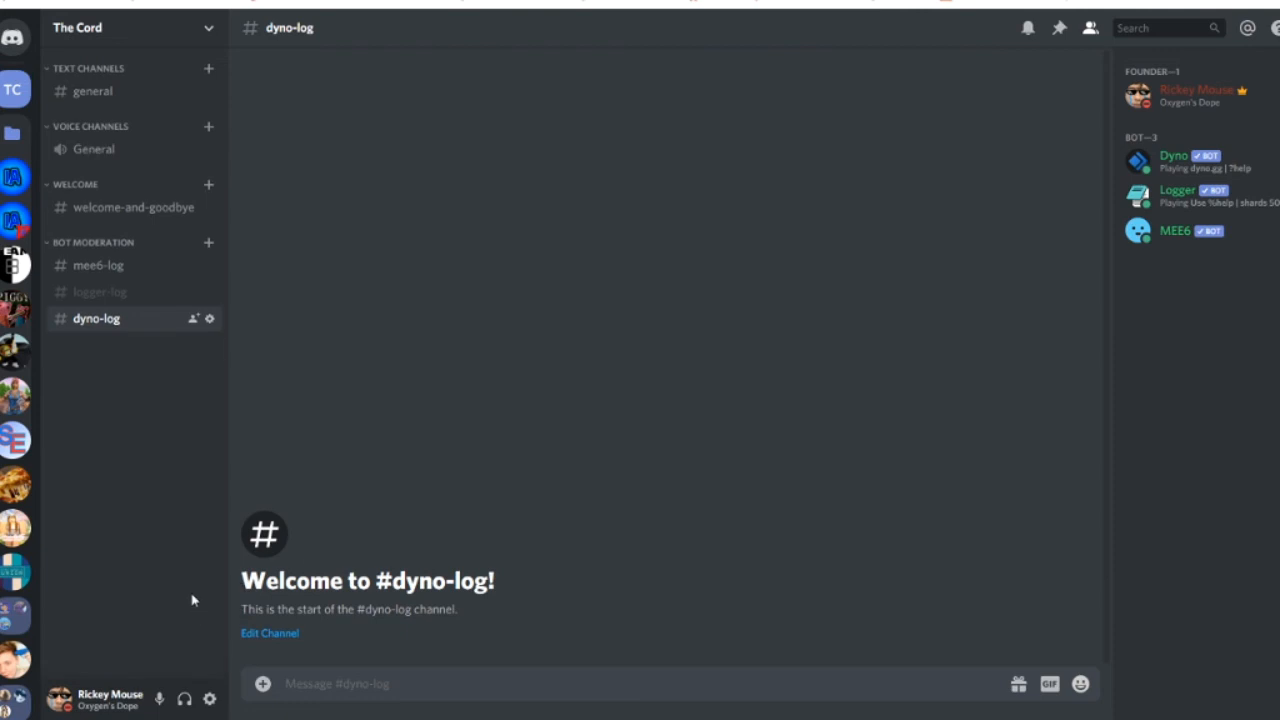
pyautogui.click(52, 132)
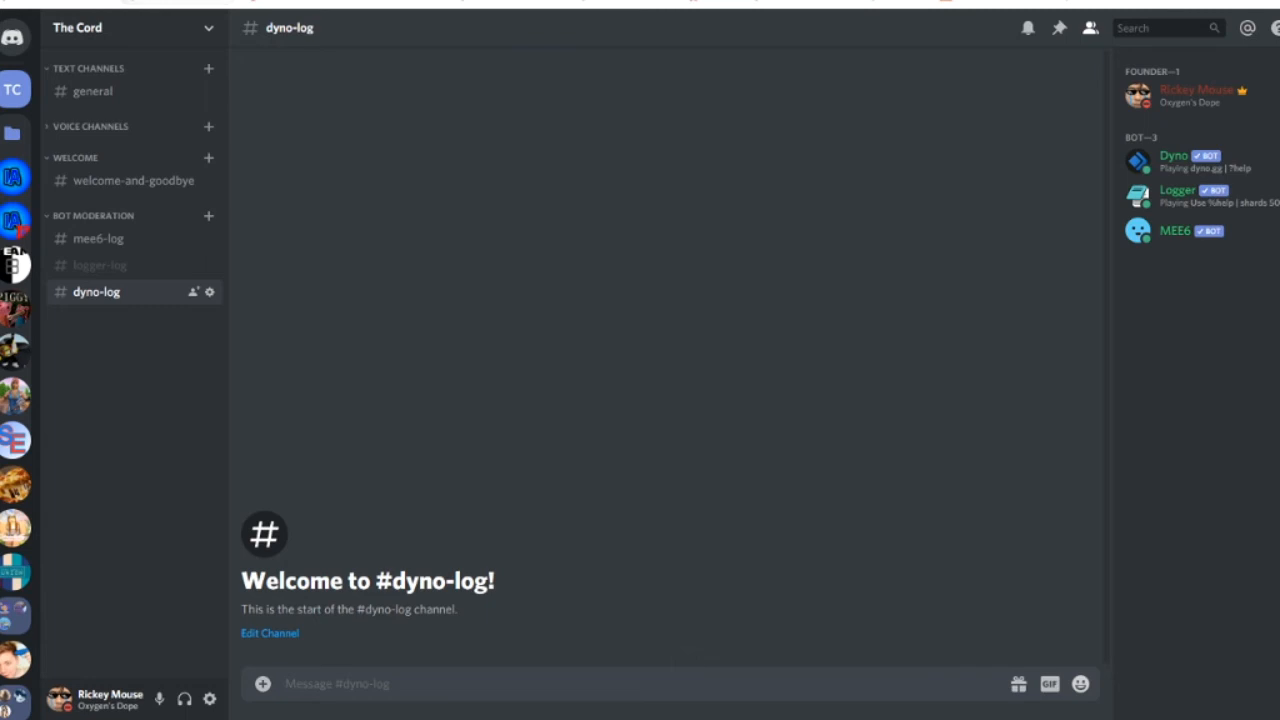
# Send an invitation to The Cord server to one friend from the invite list and close the invite dialog
pyautogui.click(193, 92)
pyautogui.scroll(-4, 569, 299)
pyautogui.scroll(-3, 569, 299)
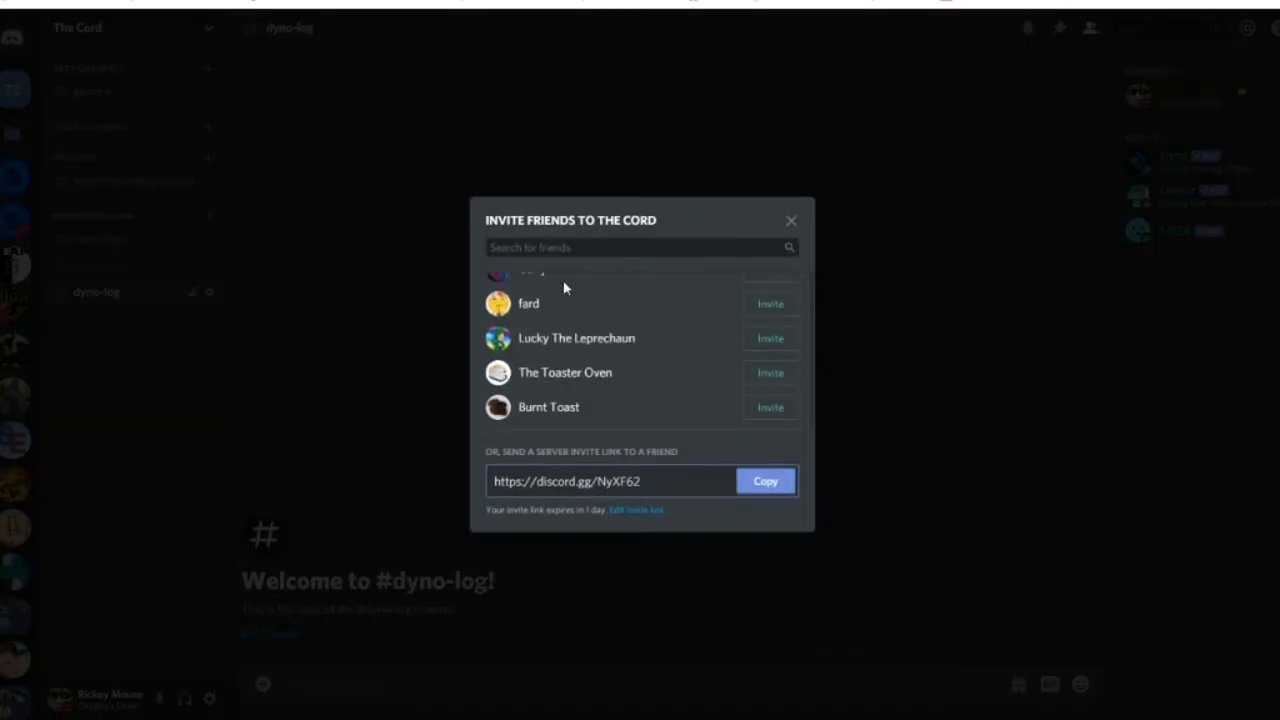
pyautogui.click(772, 372)
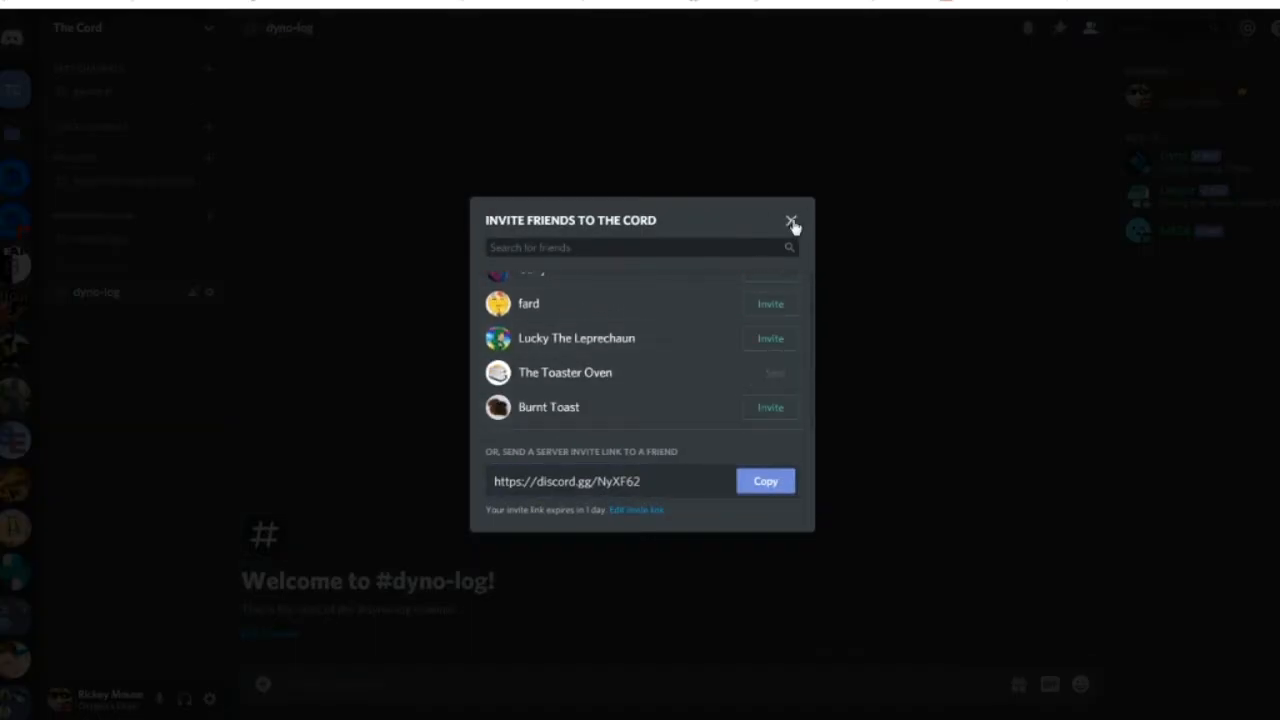
pyautogui.click(791, 220)
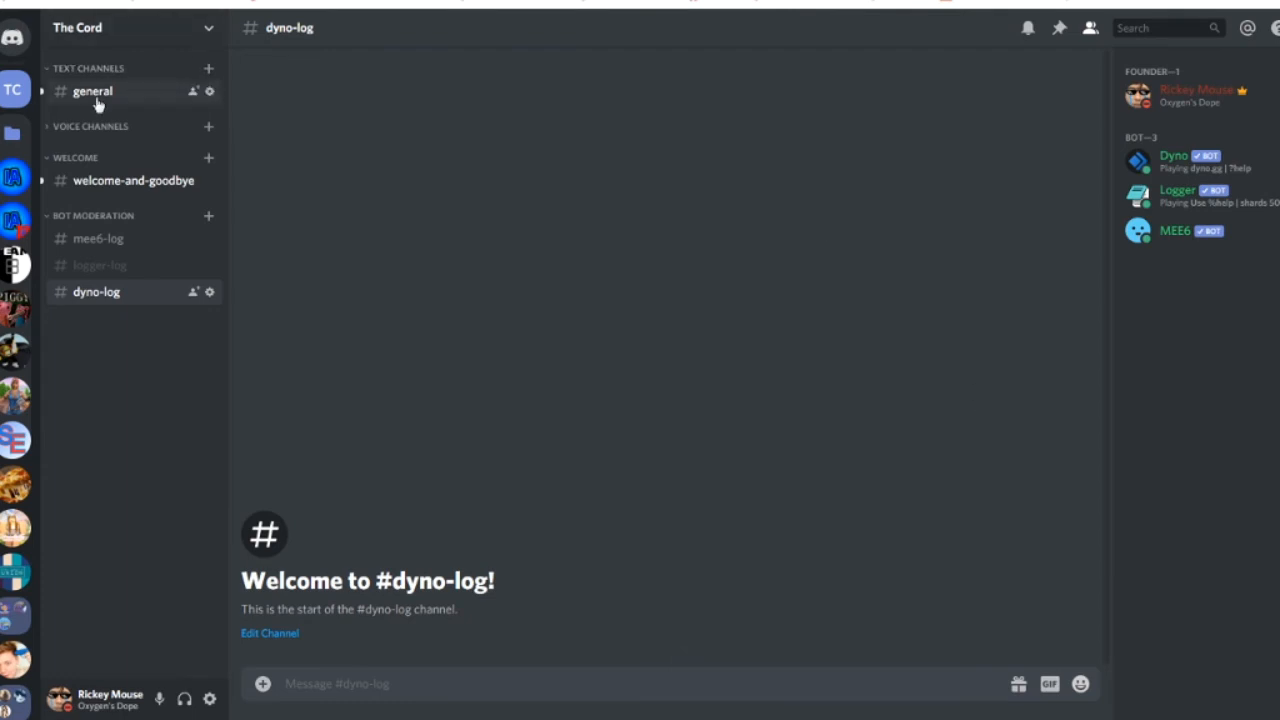
# Check the new member's arrival in the general channel and the welcome card in the welcome-and-goodbye channel
pyautogui.click(1179, 308)
pyautogui.click(1182, 316)
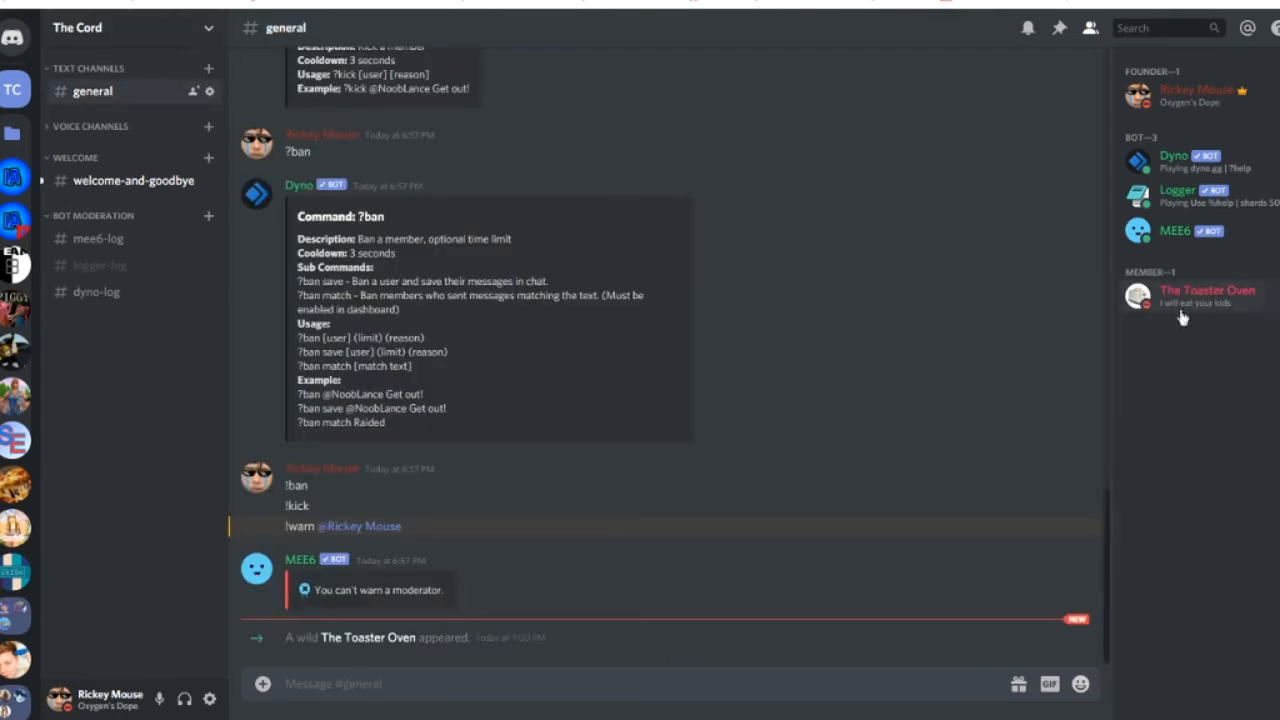
pyautogui.click(110, 192)
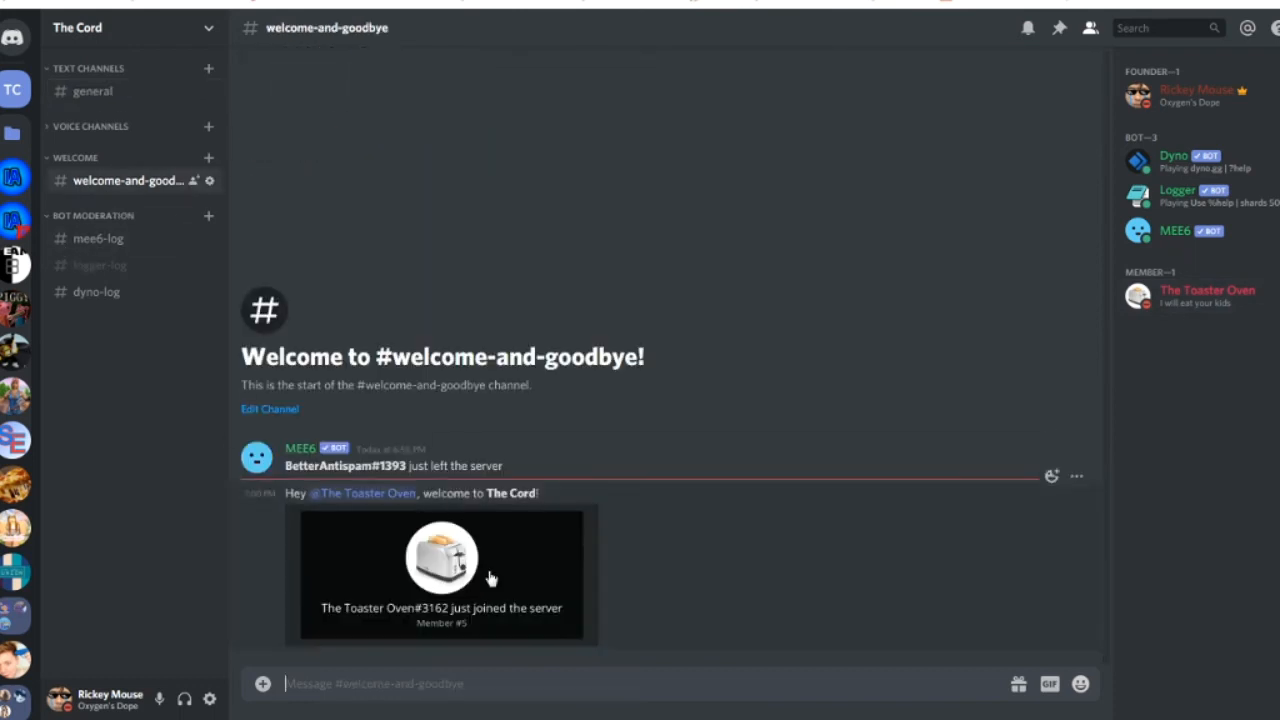
pyautogui.click(487, 577)
pyautogui.click(574, 597)
pyautogui.click(472, 569)
pyautogui.click(471, 570)
# Warn the new member through Dyno in the general channel with the ?warn command and the reason "get rekt"
pyautogui.click(118, 91)
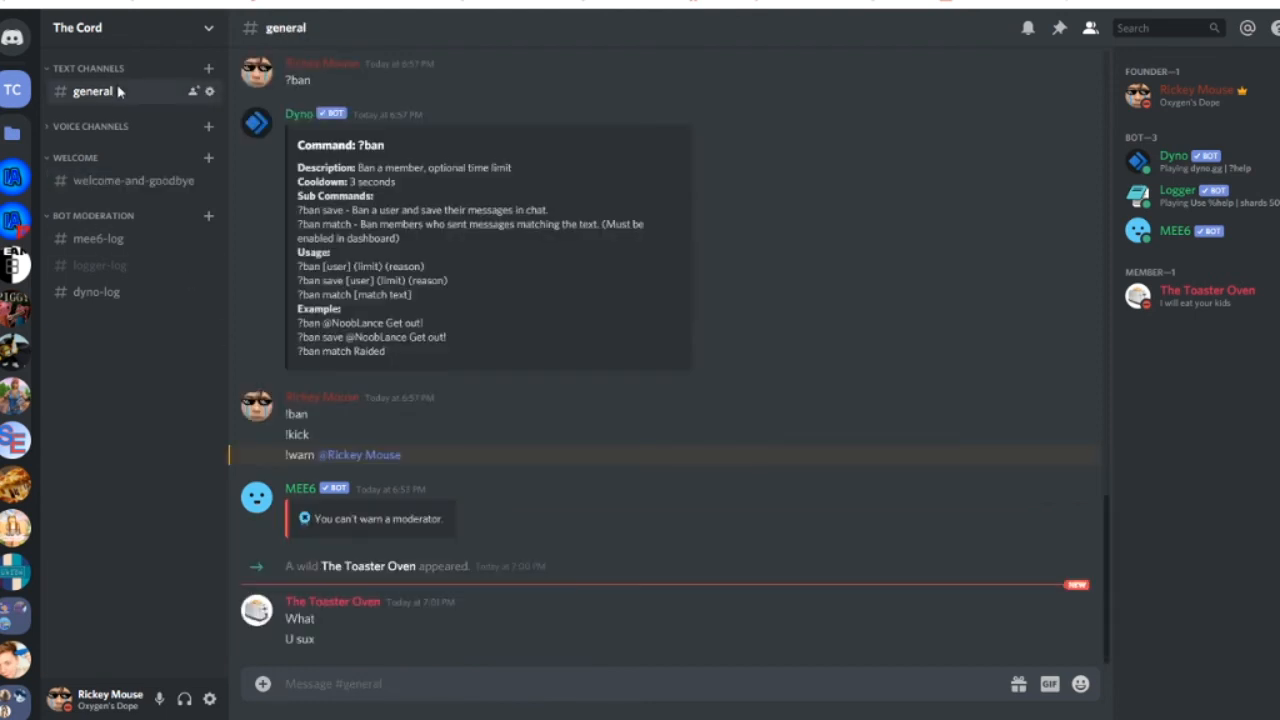
pyautogui.hotkey('ctrl', '/')
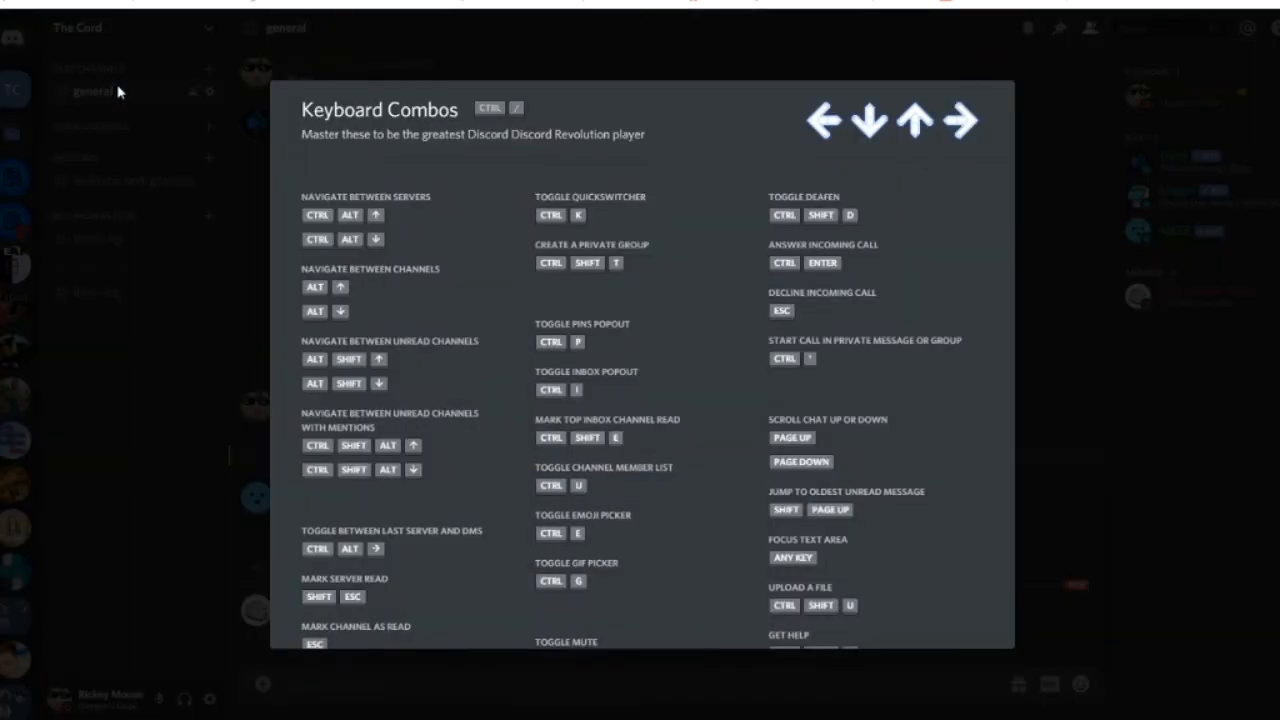
pyautogui.click(487, 686)
pyautogui.write('?')
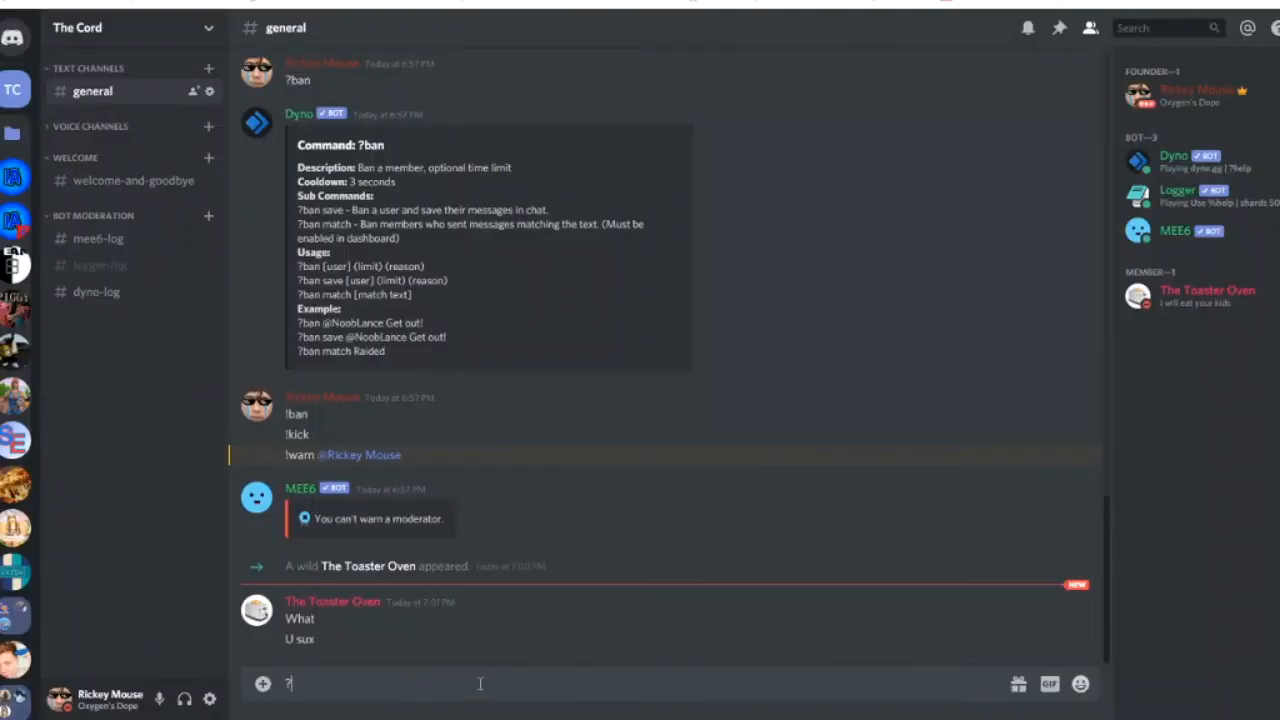
pyautogui.write('warn @')
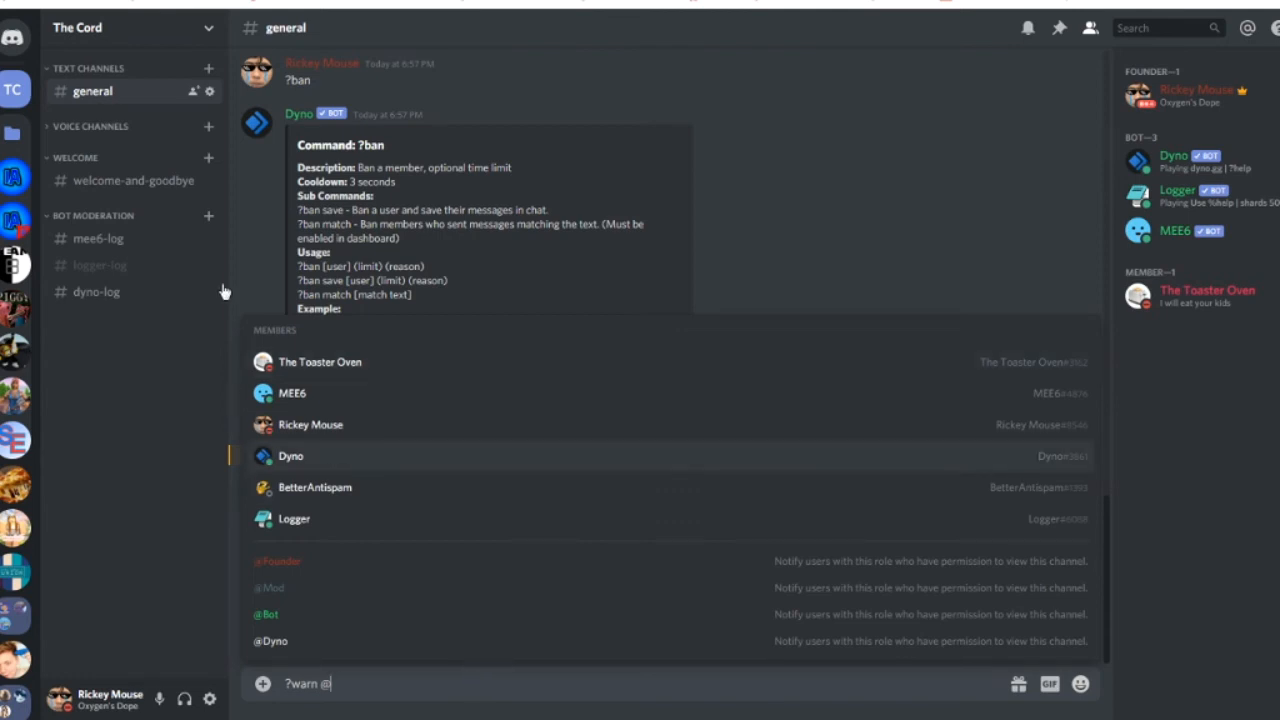
pyautogui.click(352, 362)
pyautogui.write('get rek')
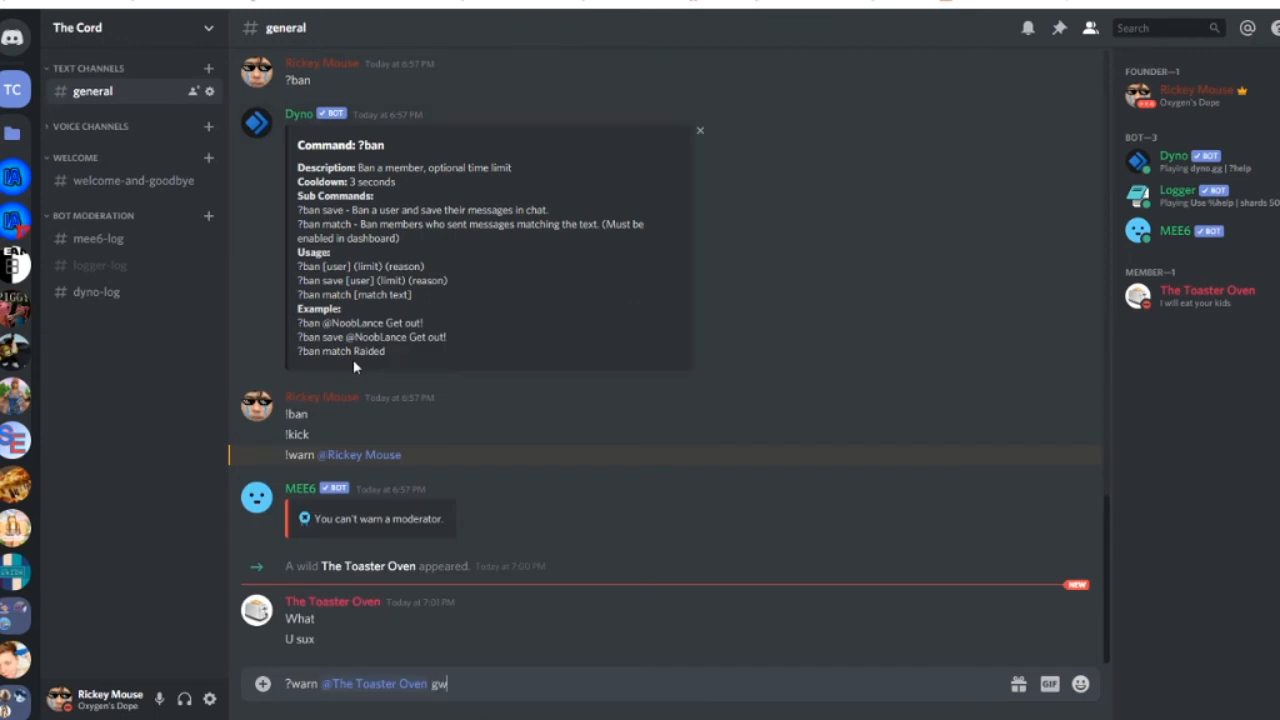
pyautogui.write('t')
pyautogui.press('Return')
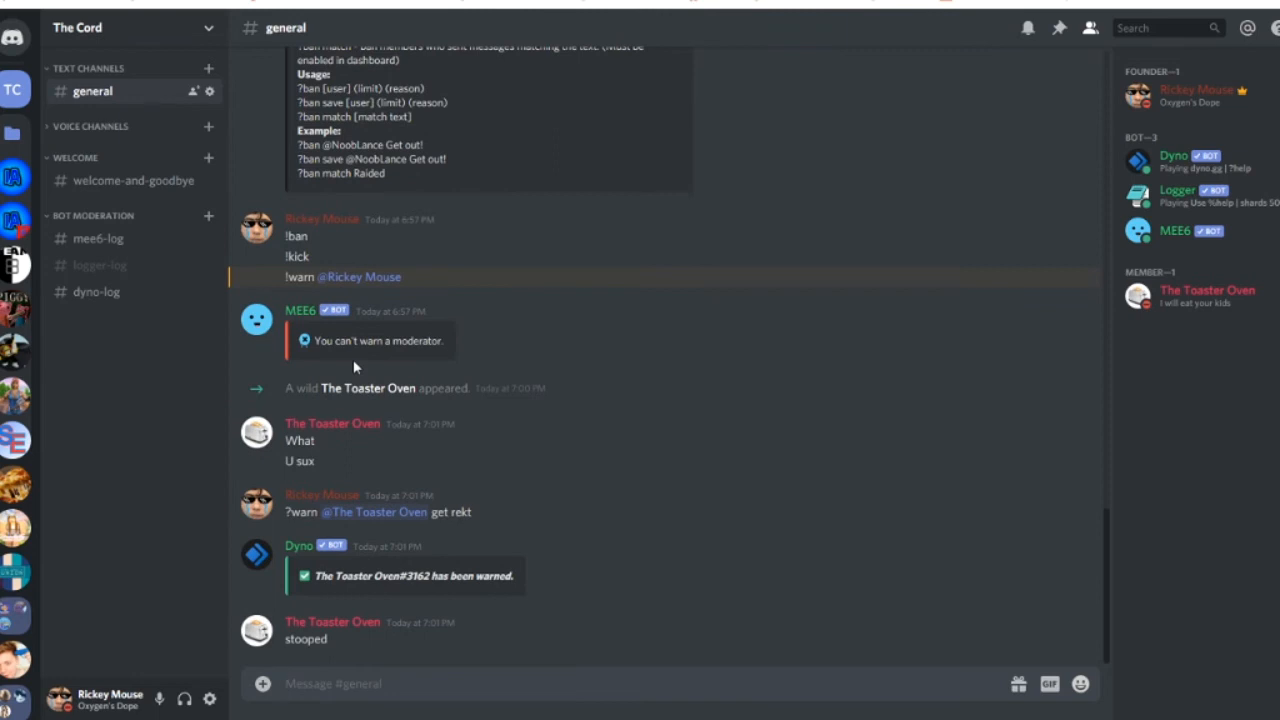
# Send ?kick alone for the command's usage, and kick the new member through Dyno with ?kick and a mention
pyautogui.write('?kick')
pyautogui.press('Return')
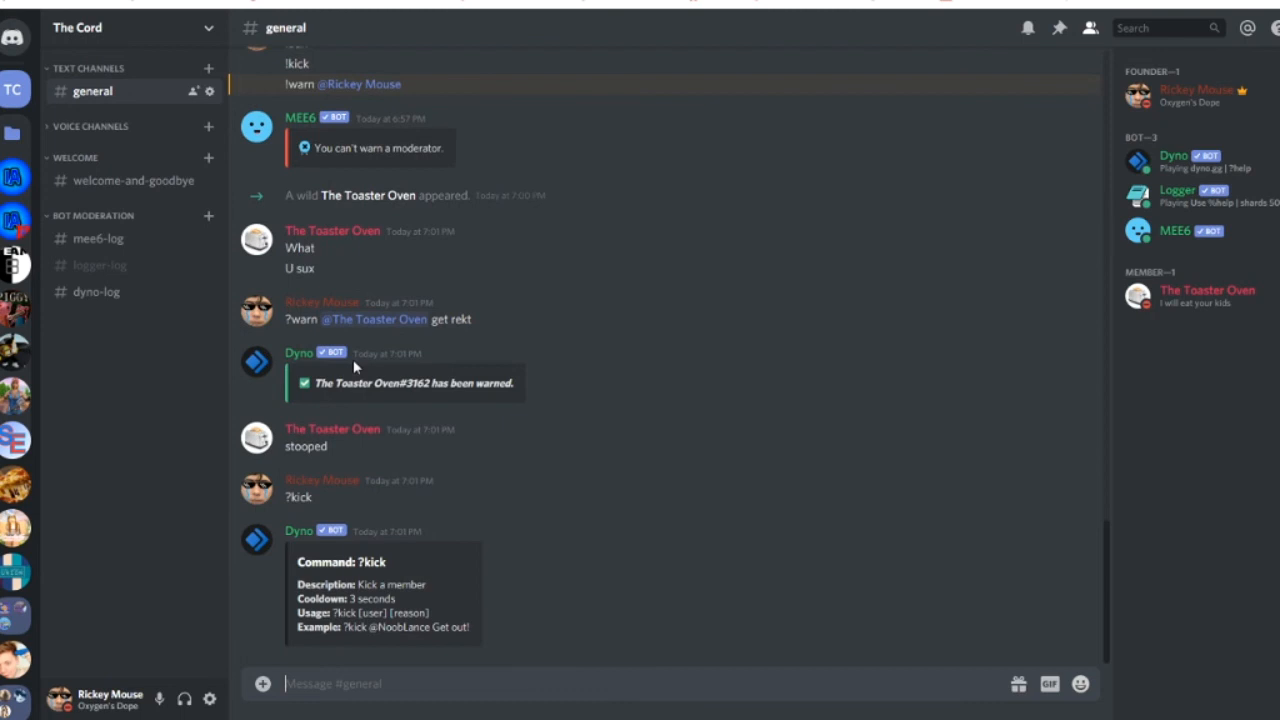
pyautogui.write('?kick @')
pyautogui.click(360, 437)
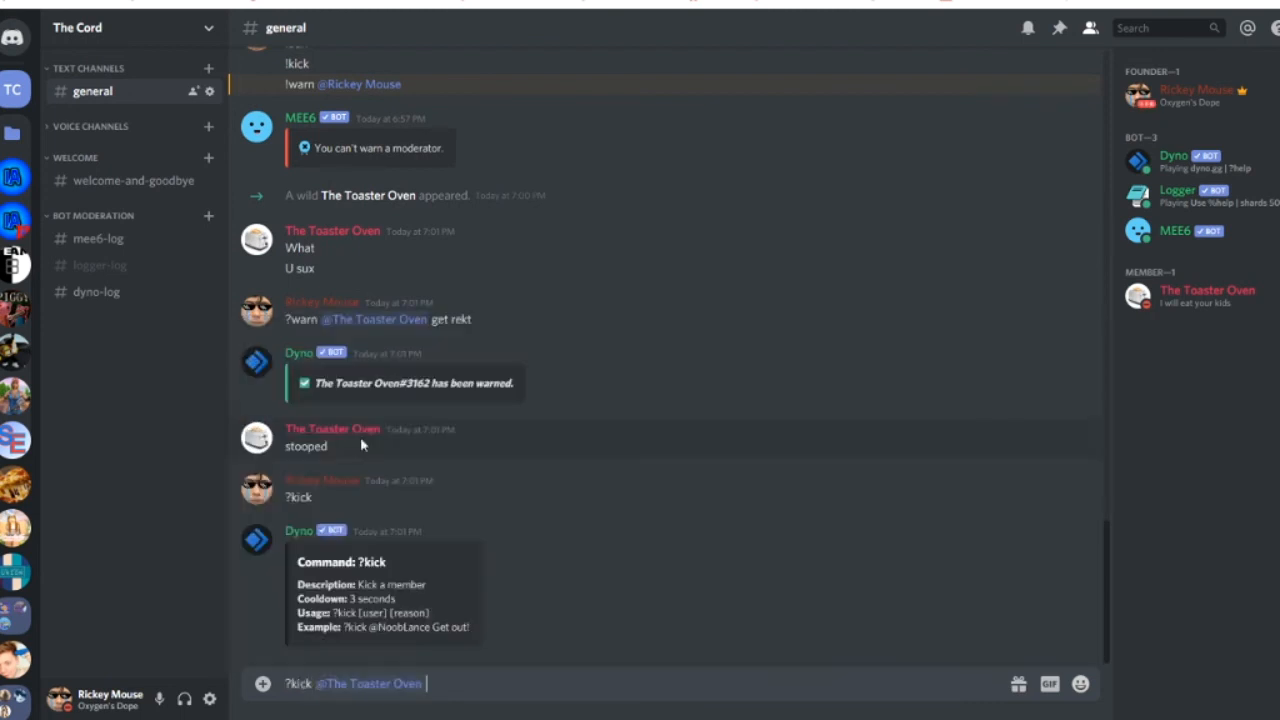
pyautogui.press('Return')
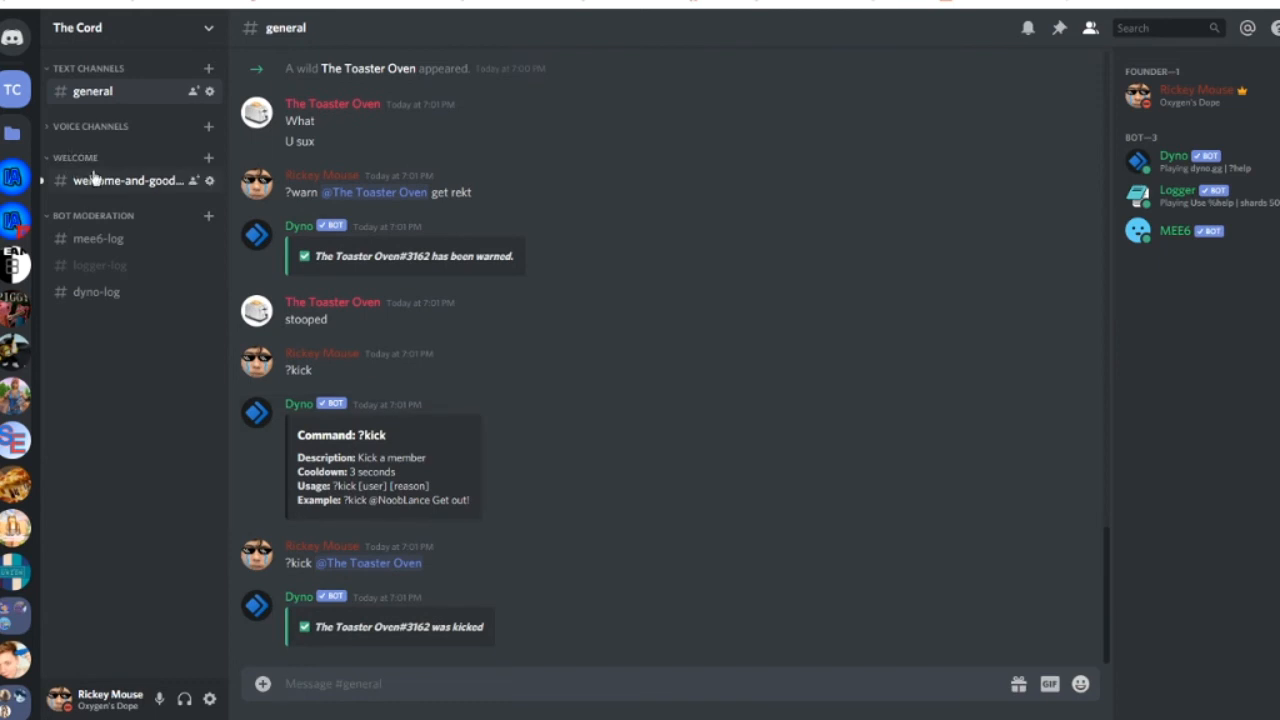
# Check welcome-and-goodbye, dyno-log and Dyno's direct messages for records of the warning and kick, and return to The Cord server
pyautogui.click(93, 179)
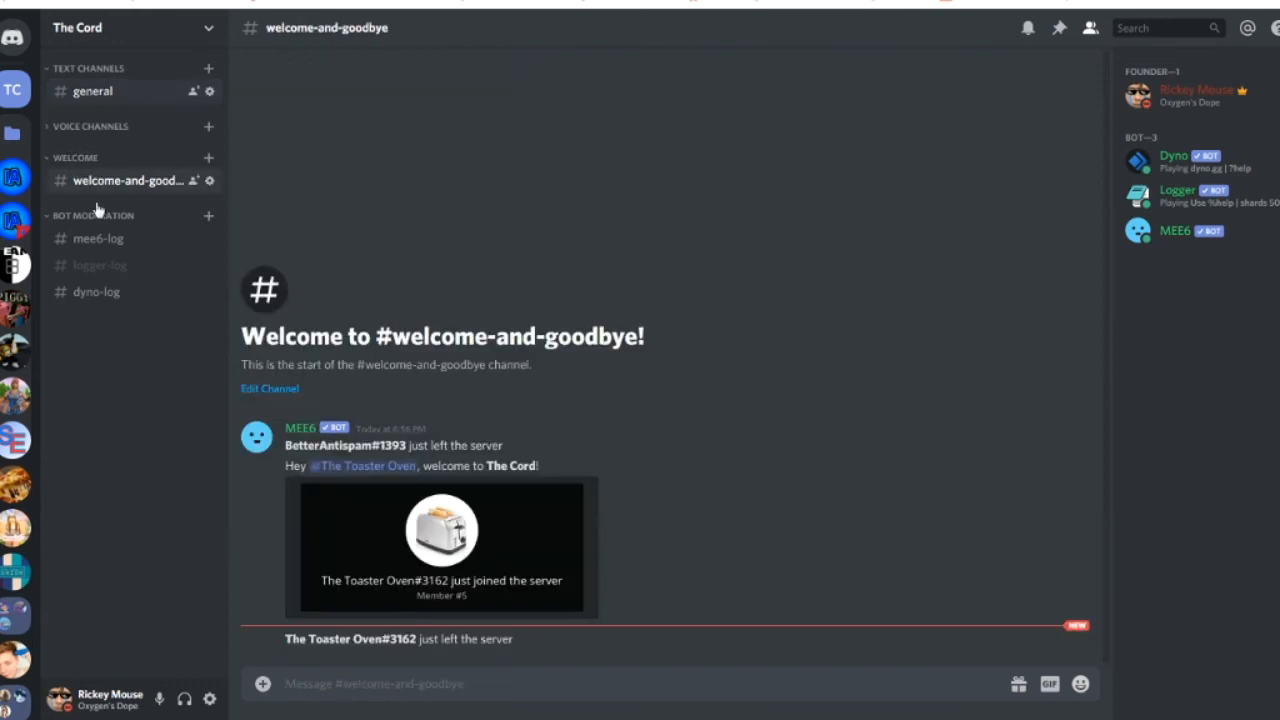
pyautogui.click(127, 298)
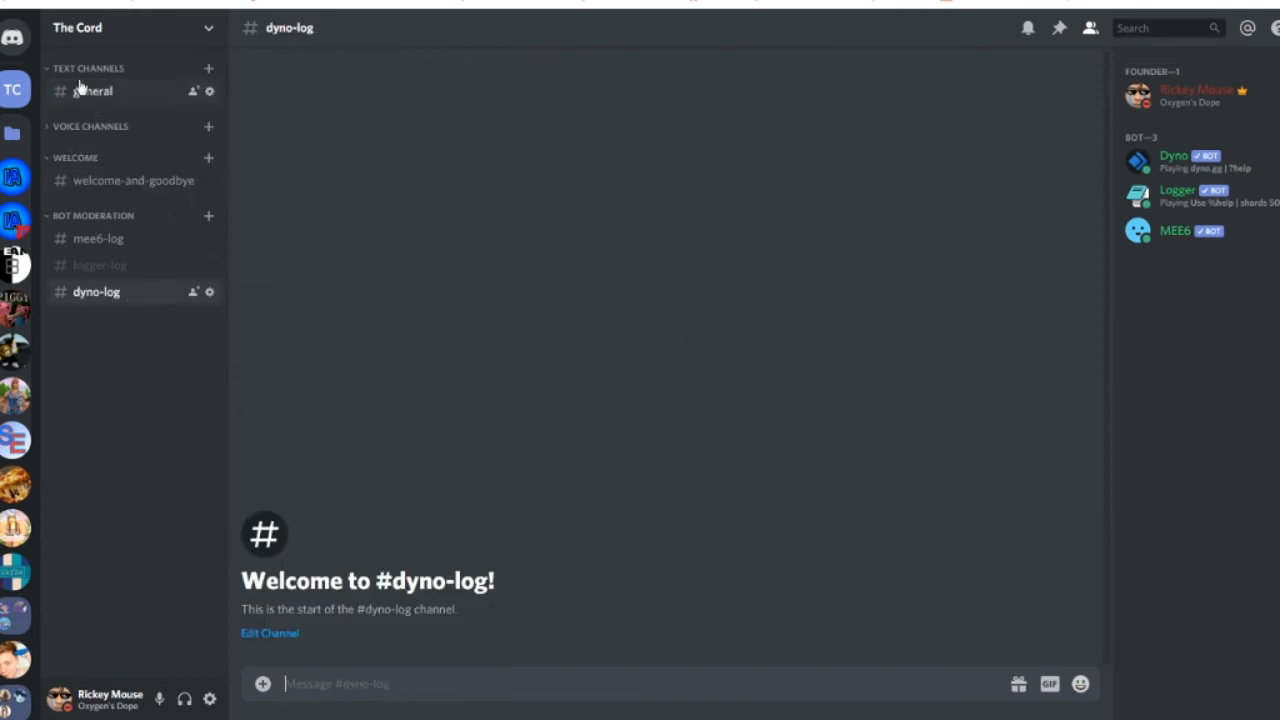
pyautogui.click(4, 44)
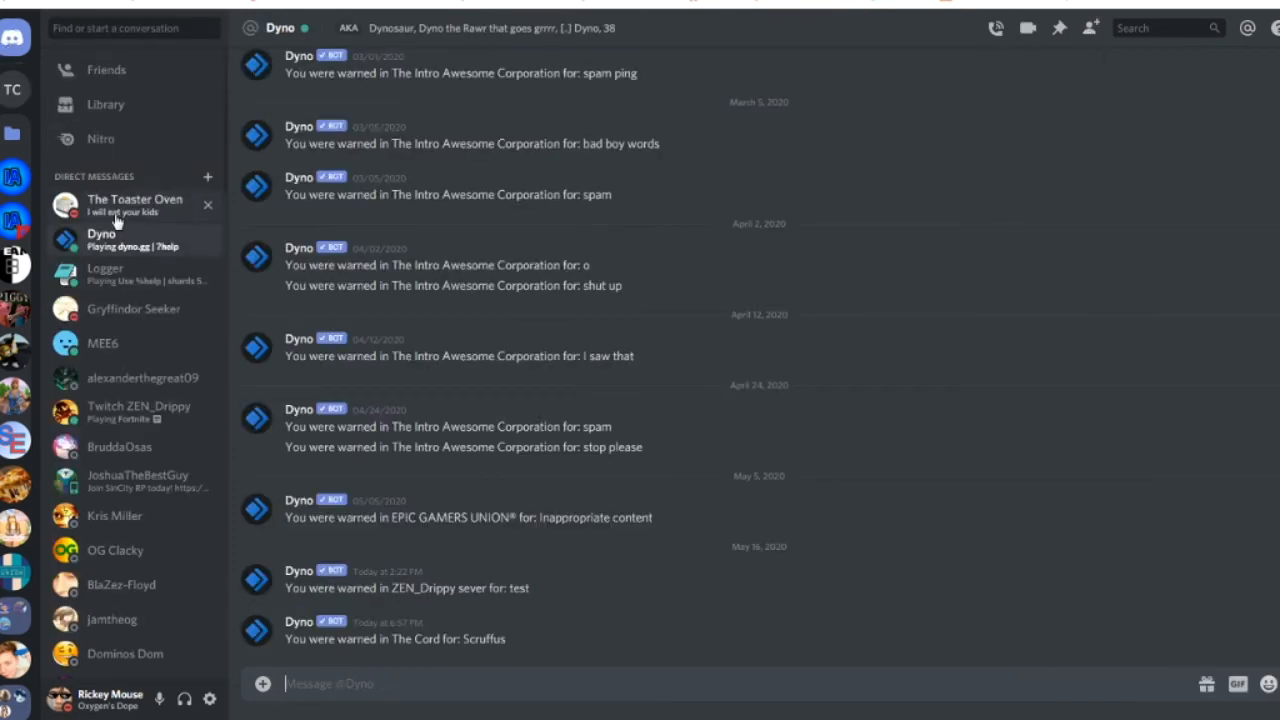
pyautogui.moveTo(428, 621); pyautogui.dragTo(374, 611)
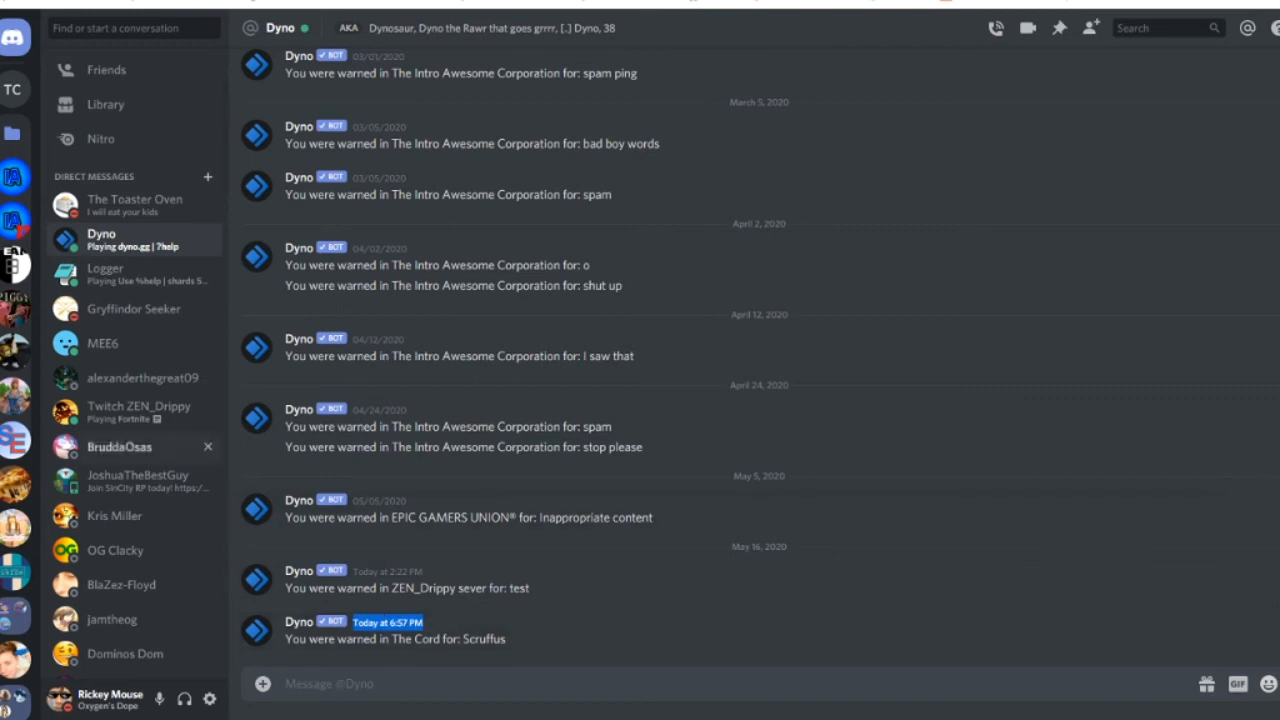
pyautogui.click(12, 92)
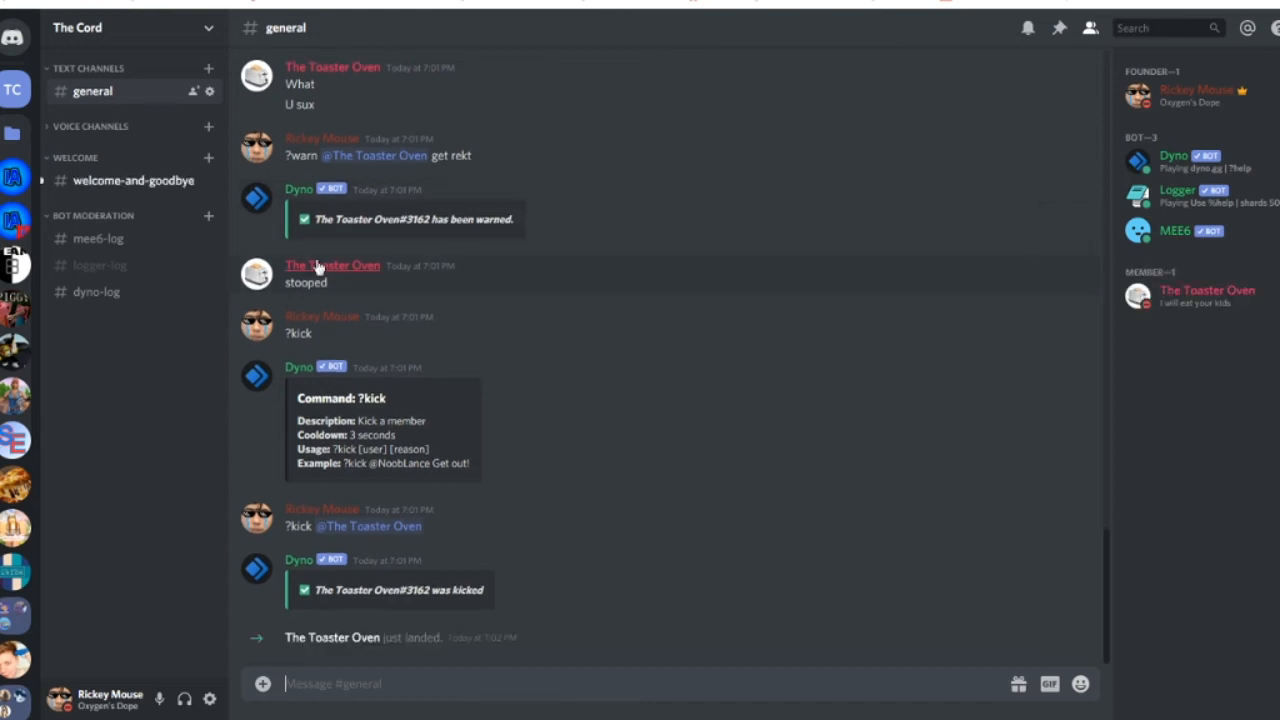
# Examine the newest logger-log entries about the member being kicked and rejoining the server
pyautogui.click(72, 172)
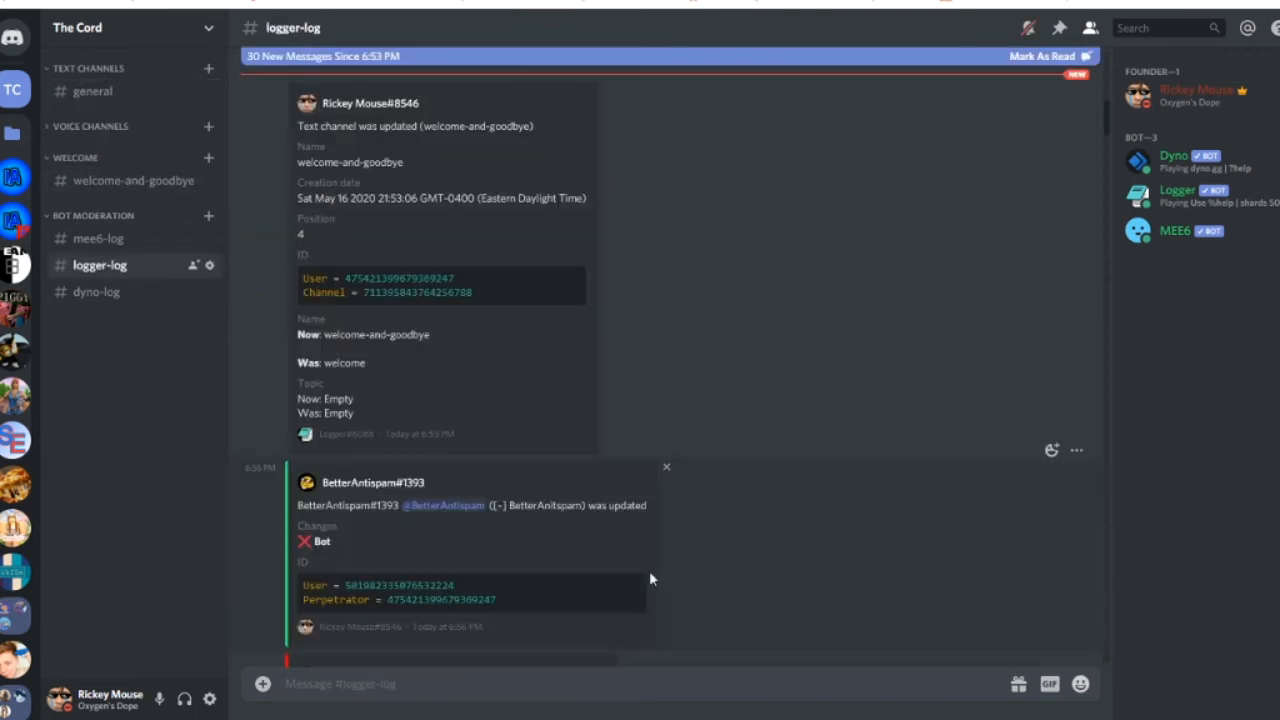
pyautogui.scroll(-5, 1007, 282)
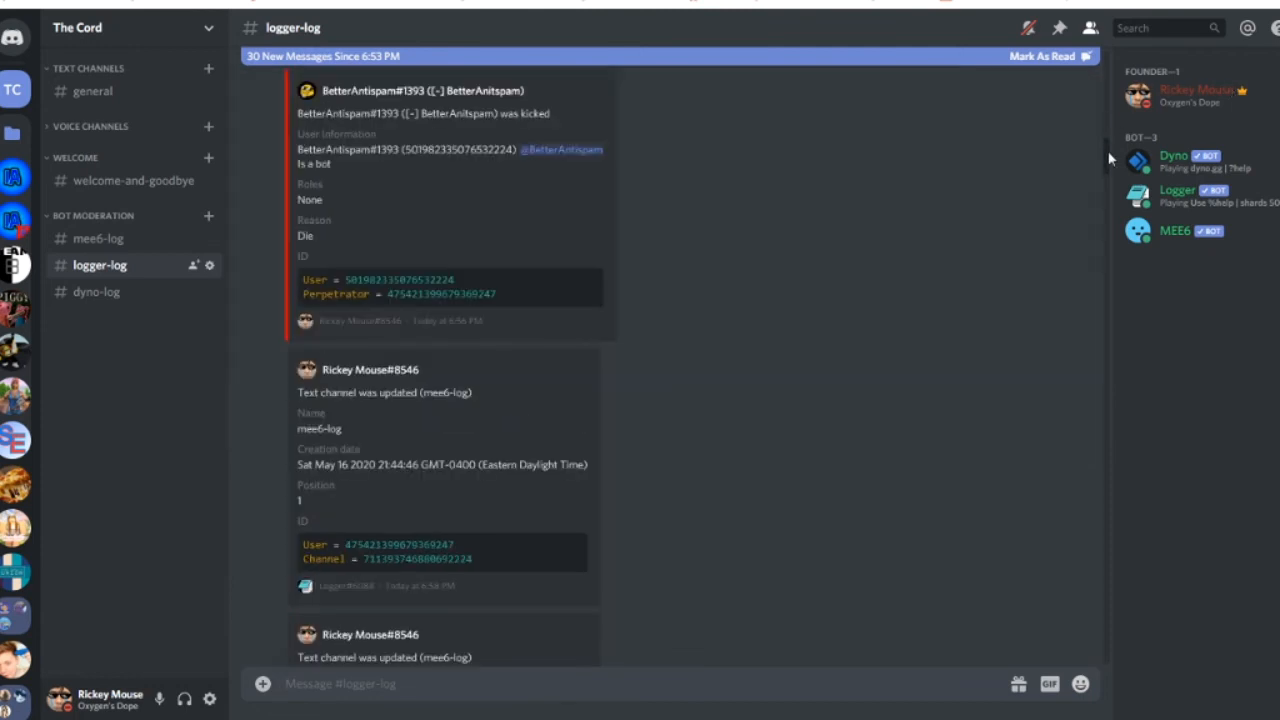
pyautogui.scroll(-15, 1100, 200)
pyautogui.moveTo(556, 477); pyautogui.dragTo(468, 355)
pyautogui.click(468, 122)
pyautogui.scroll(1, 422, 220)
pyautogui.moveTo(422, 220); pyautogui.dragTo(349, 190)
pyautogui.moveTo(386, 119); pyautogui.dragTo(393, 72)
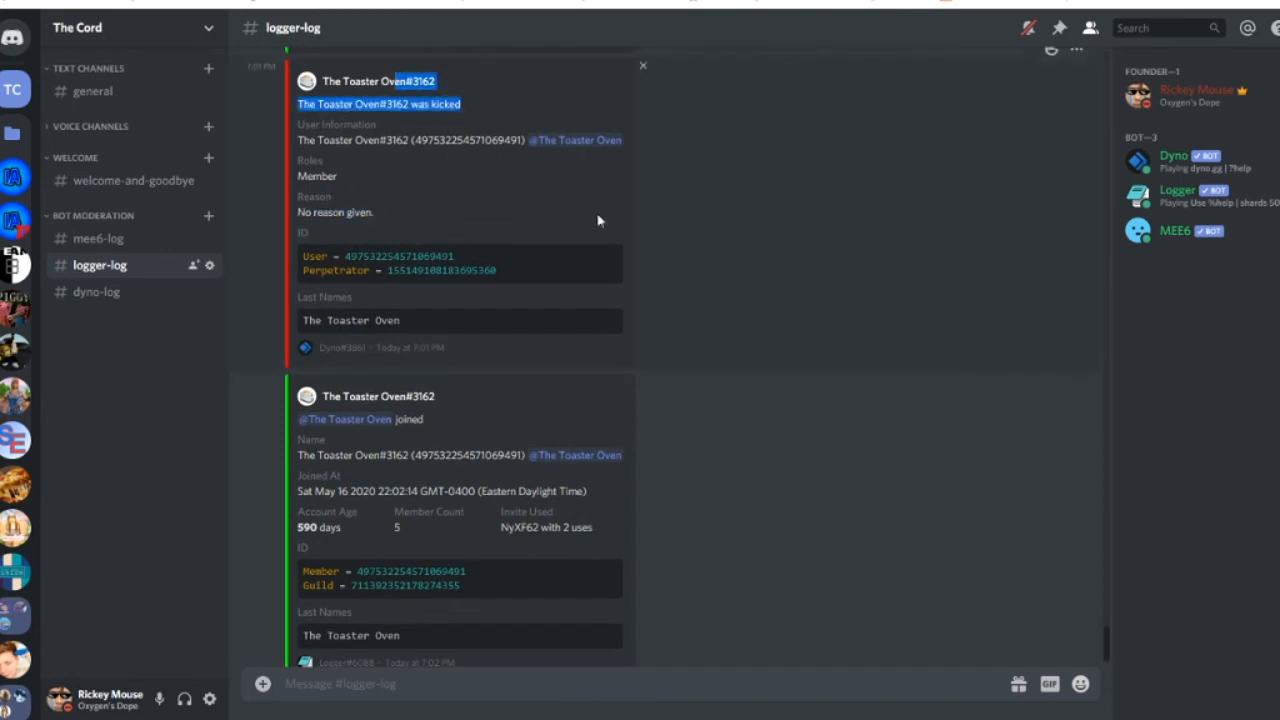
pyautogui.click(466, 188)
pyautogui.click(169, 80)
pyautogui.click(155, 72)
# Warn the rejoined member through MEE6 in the general channel with the !warn command, without giving a reason
pyautogui.click(148, 91)
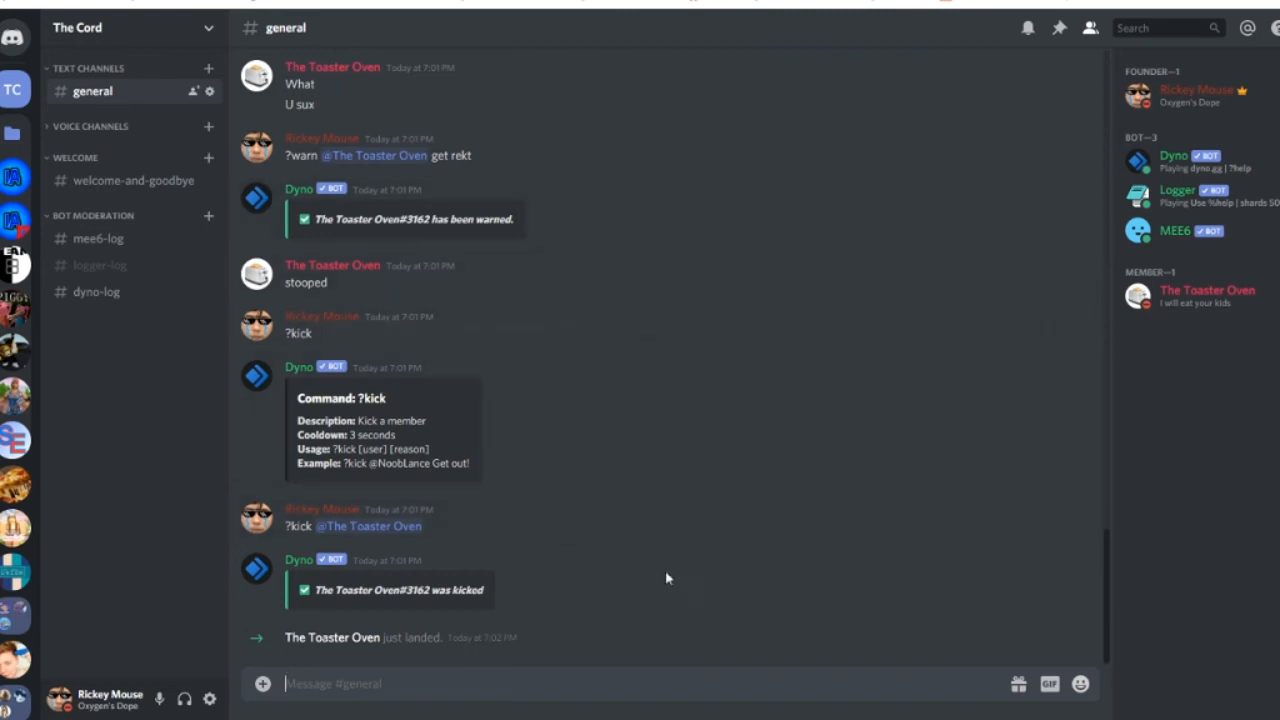
pyautogui.write('!warn')
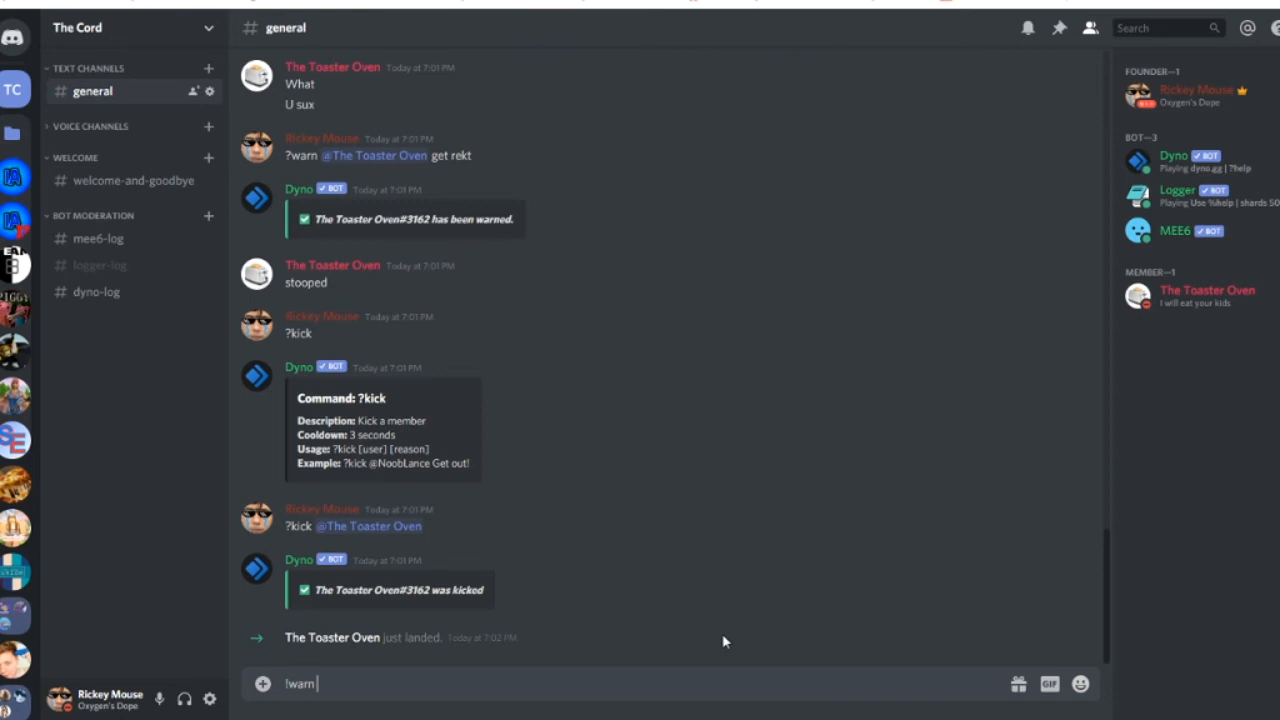
pyautogui.write(' @')
pyautogui.click(320, 362)
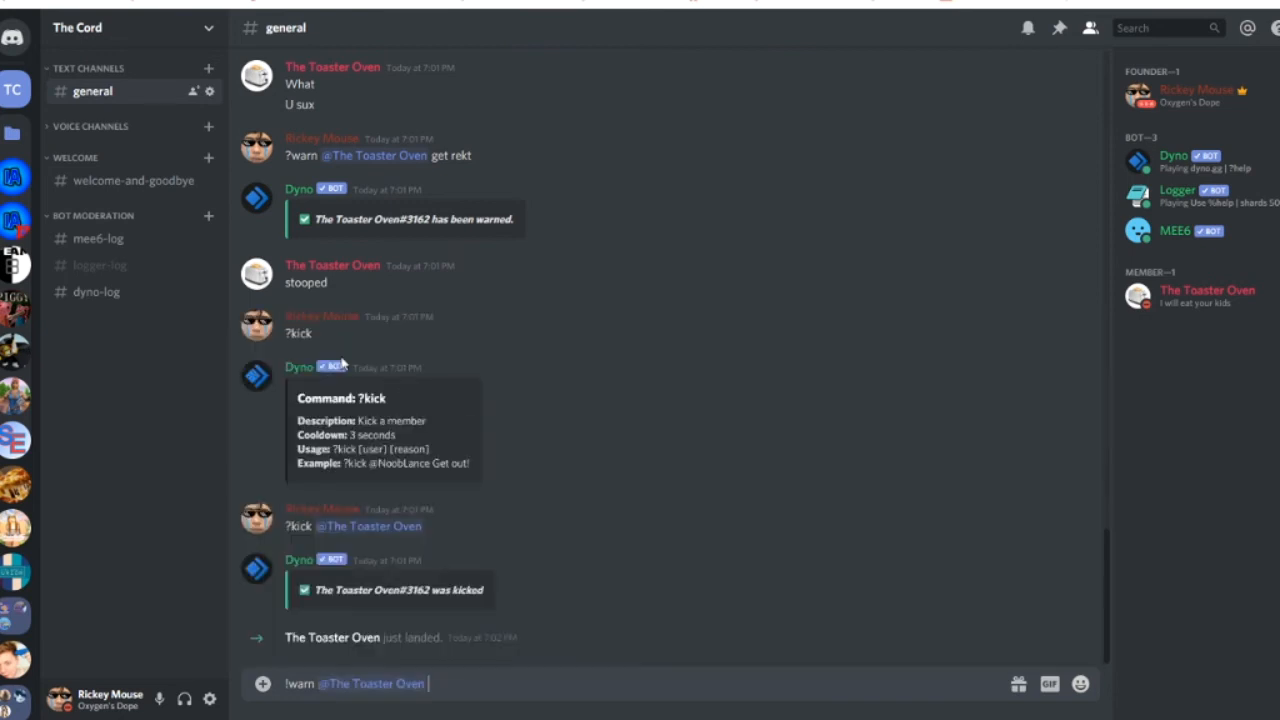
pyautogui.press('Return')
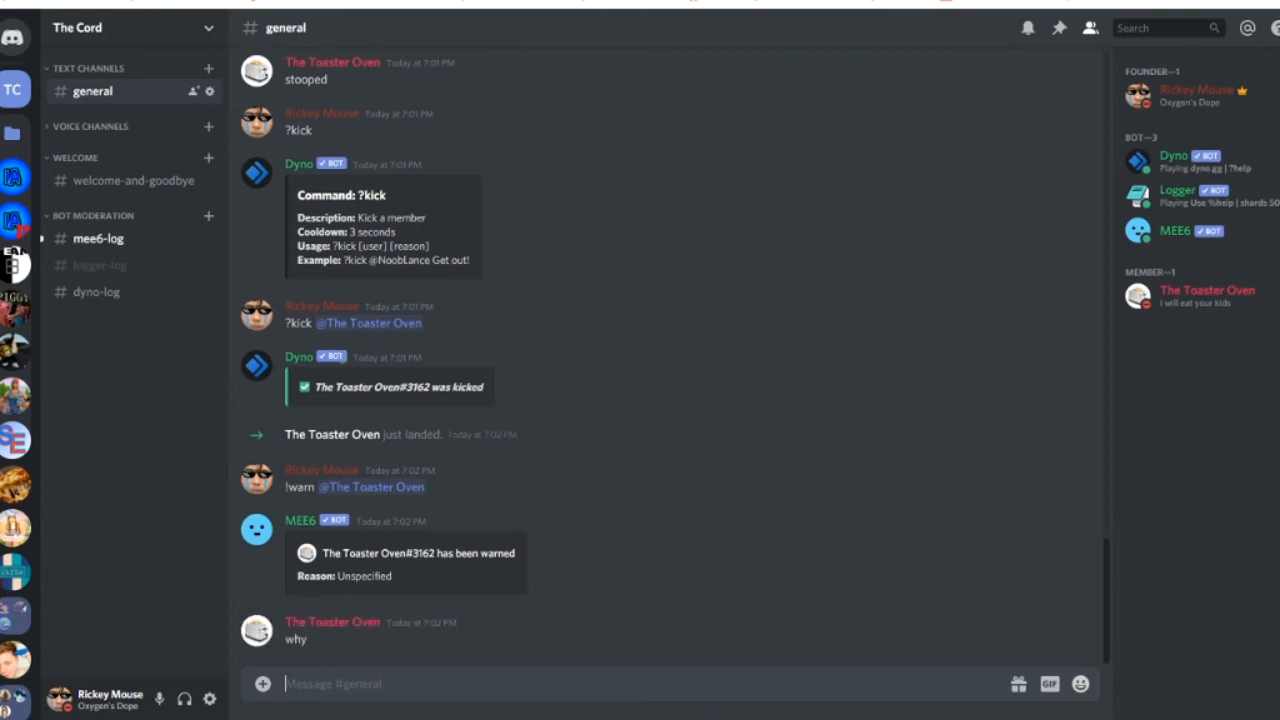
# Send the same MEE6 !warn command for the member several more times and check the roles on the member's profile
pyautogui.write('!warn @')
pyautogui.click(343, 363)
pyautogui.hotkey('ctrl', 'a')
pyautogui.hotkey('ctrl', 'c')
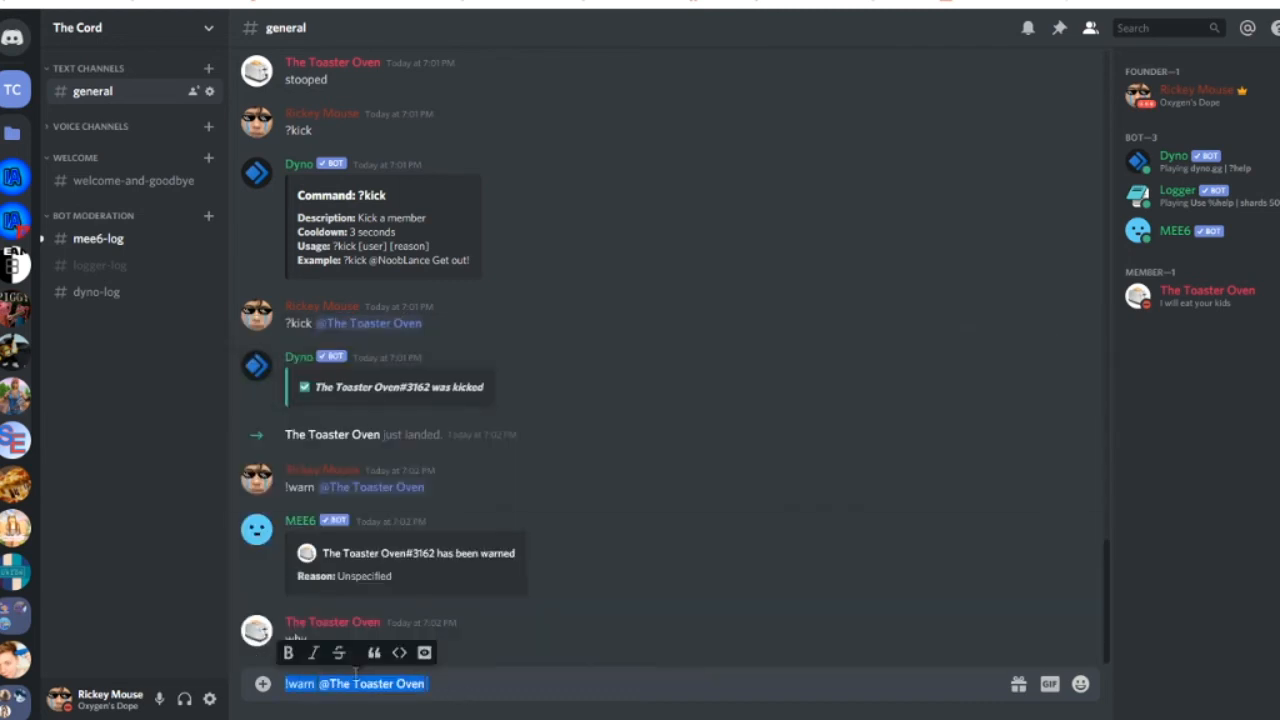
pyautogui.click(524, 684)
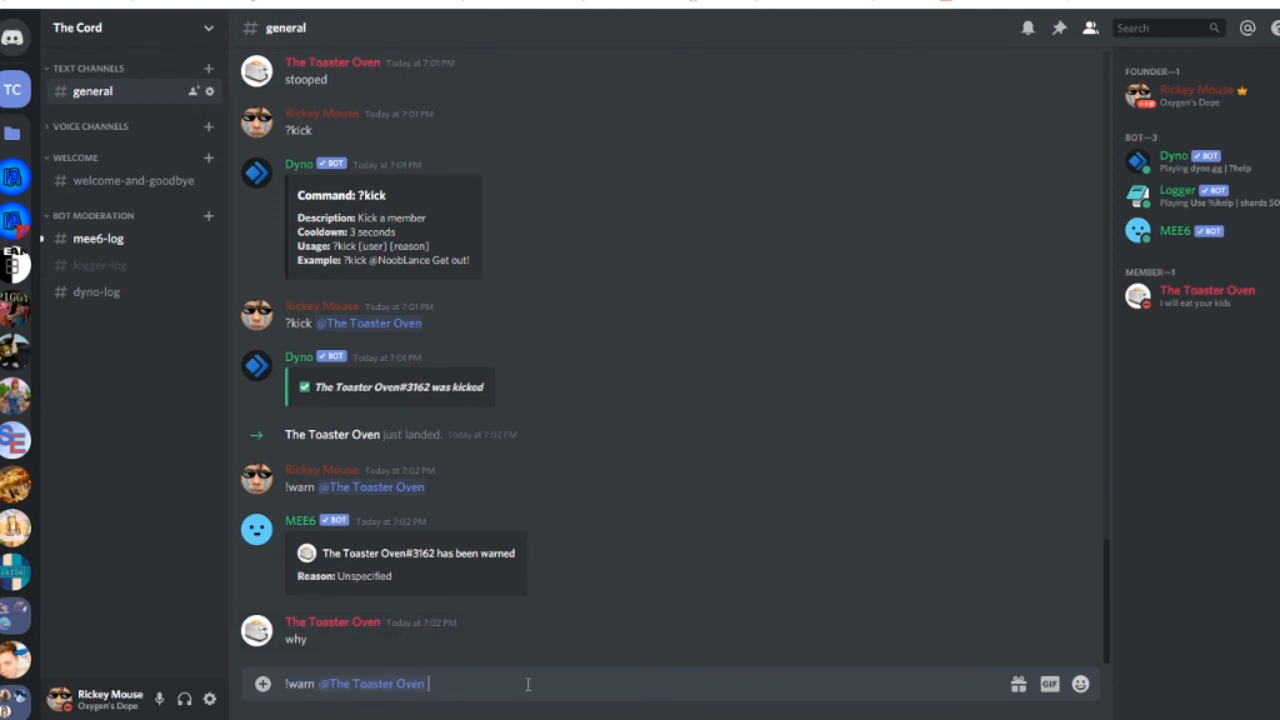
pyautogui.press('Return')
pyautogui.hotkey('ctrl', 'v')
pyautogui.press('Return')
pyautogui.hotkey('ctrl', 'v')
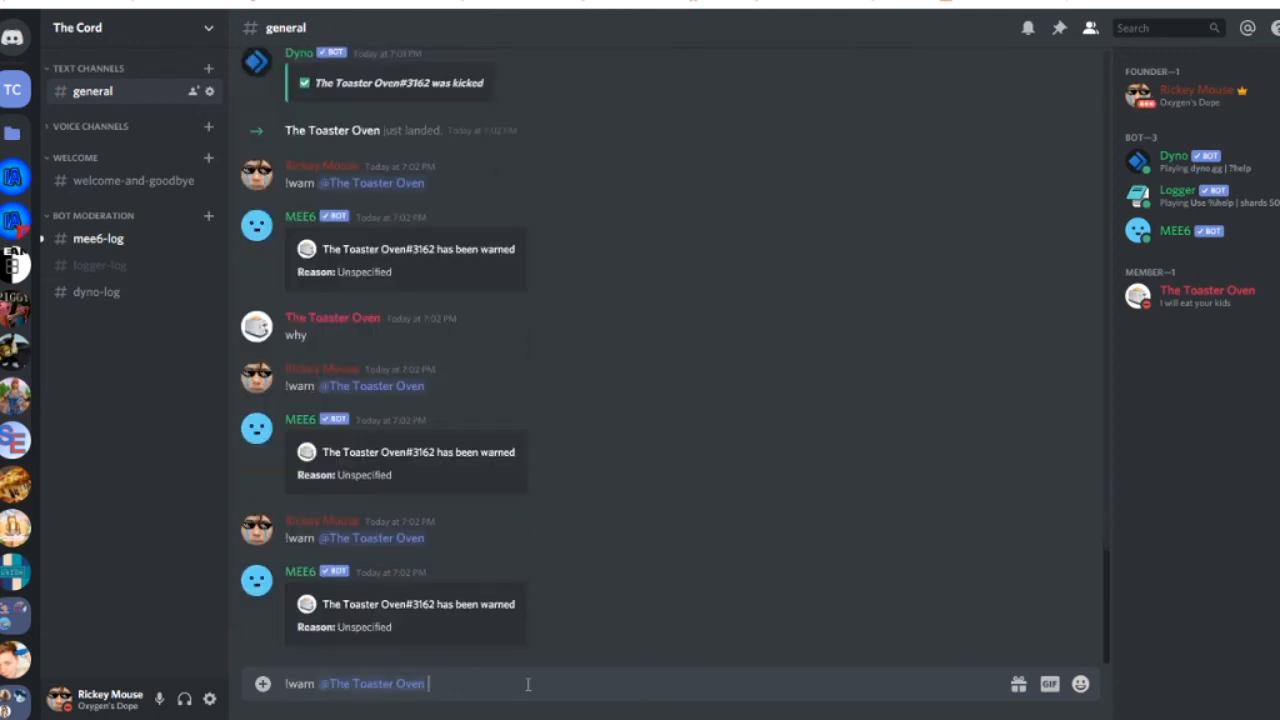
pyautogui.press('Return')
pyautogui.hotkey('ctrl', 'v')
pyautogui.press('Return')
pyautogui.hotkey('ctrl', 'v')
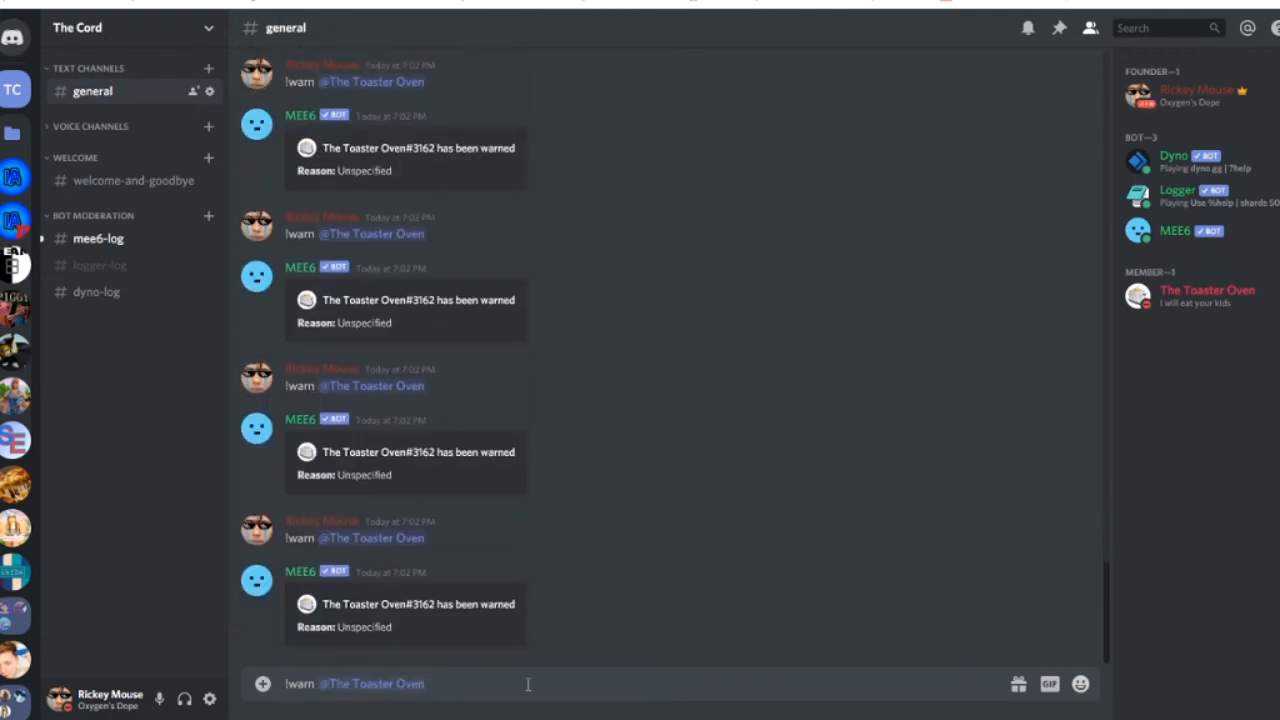
pyautogui.press('Return')
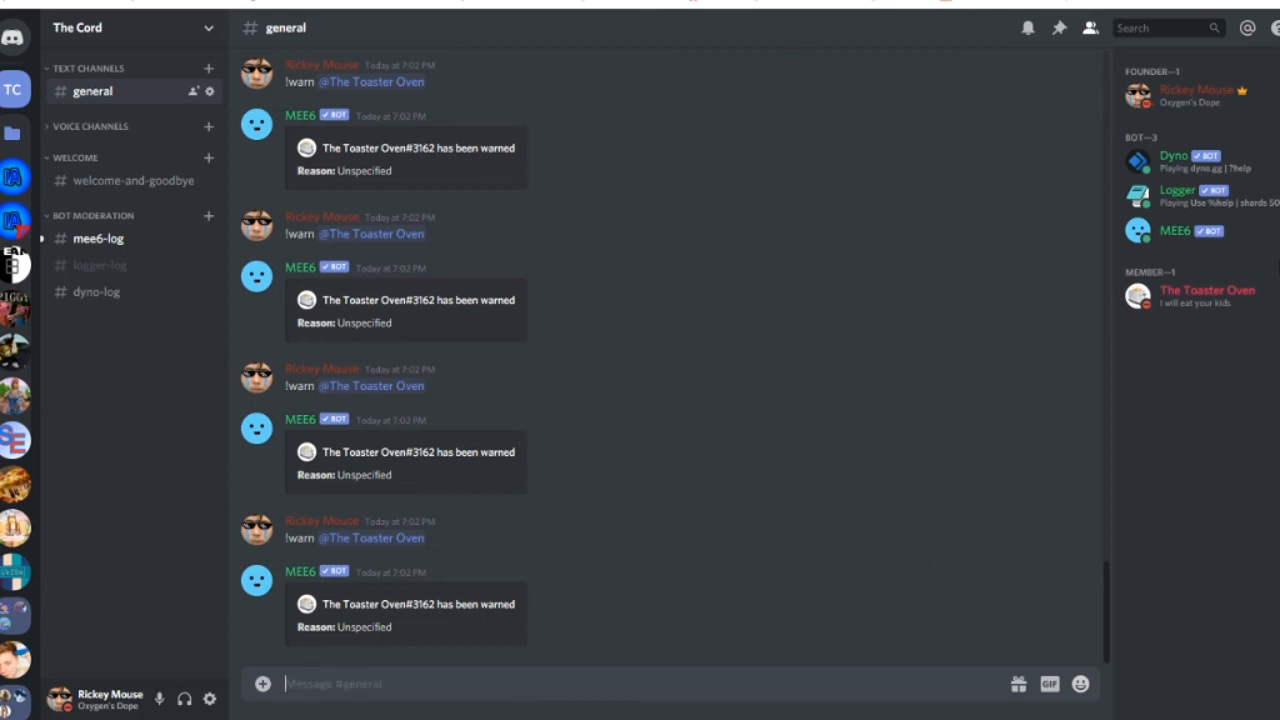
pyautogui.click(1240, 296)
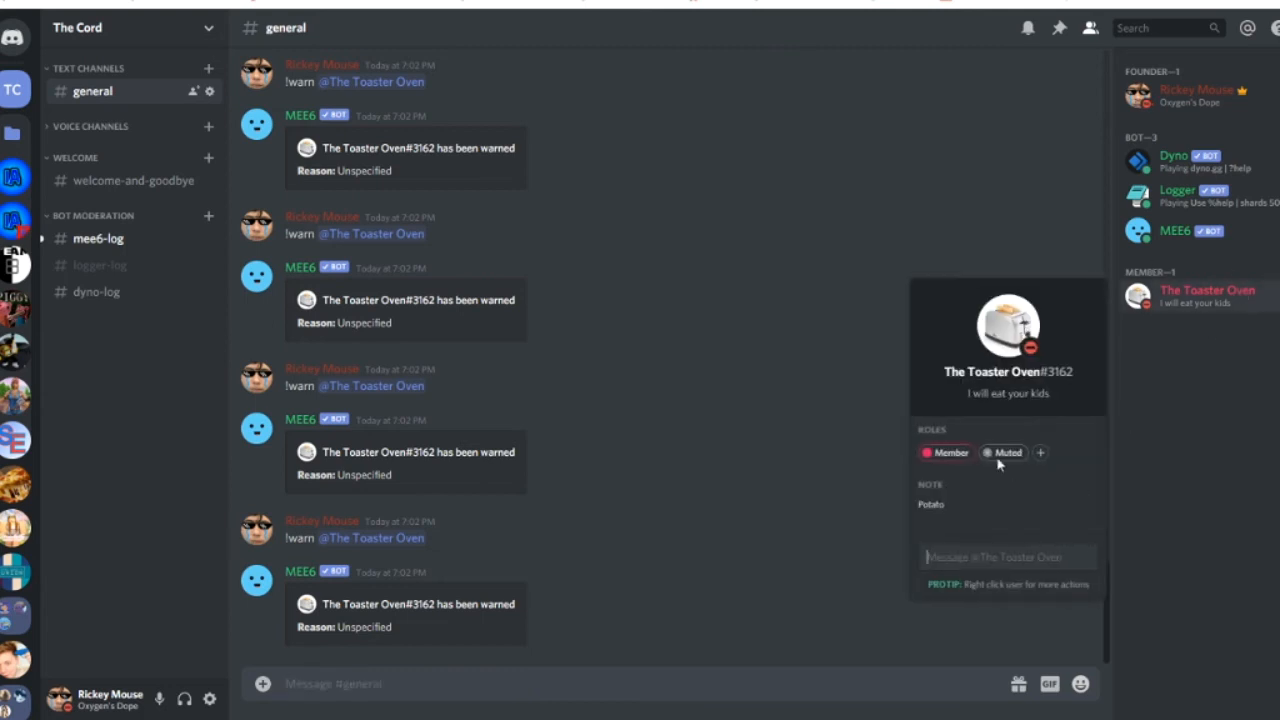
pyautogui.click(91, 27)
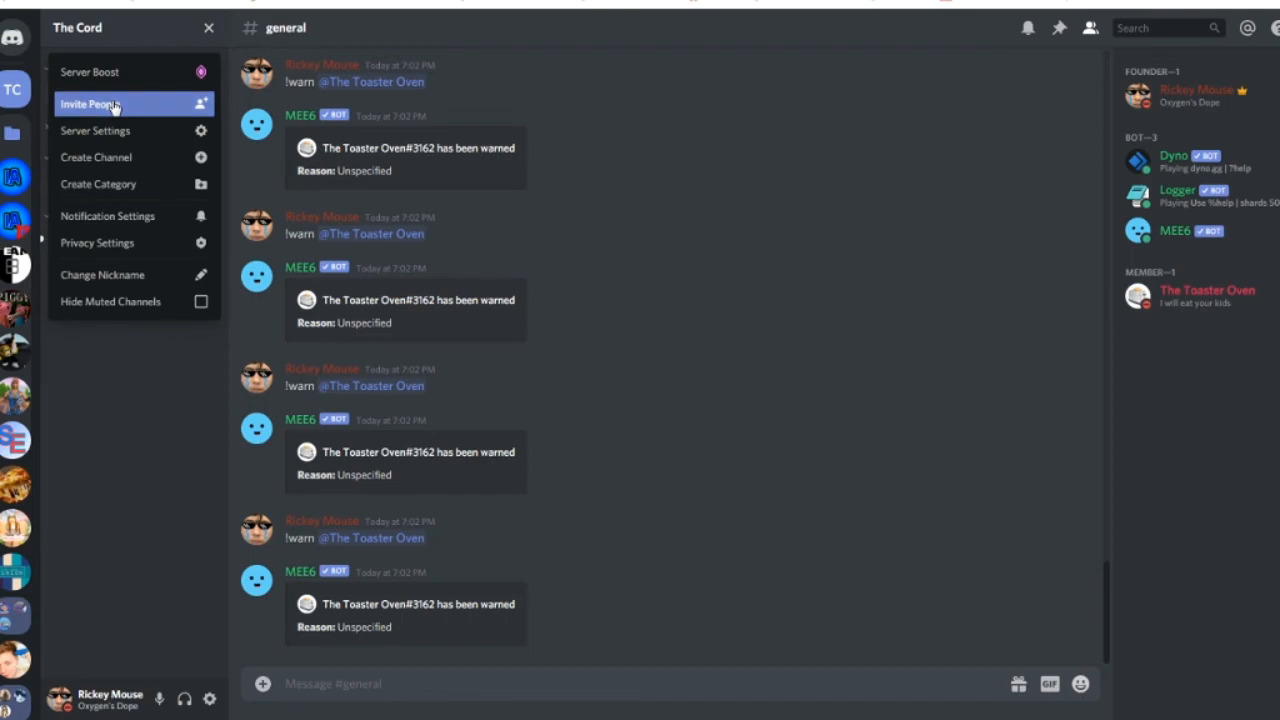
pyautogui.click(120, 107)
pyautogui.click(791, 221)
# Review the permissions of the first Muted role in the server's role settings and return to the general channel
pyautogui.click(135, 40)
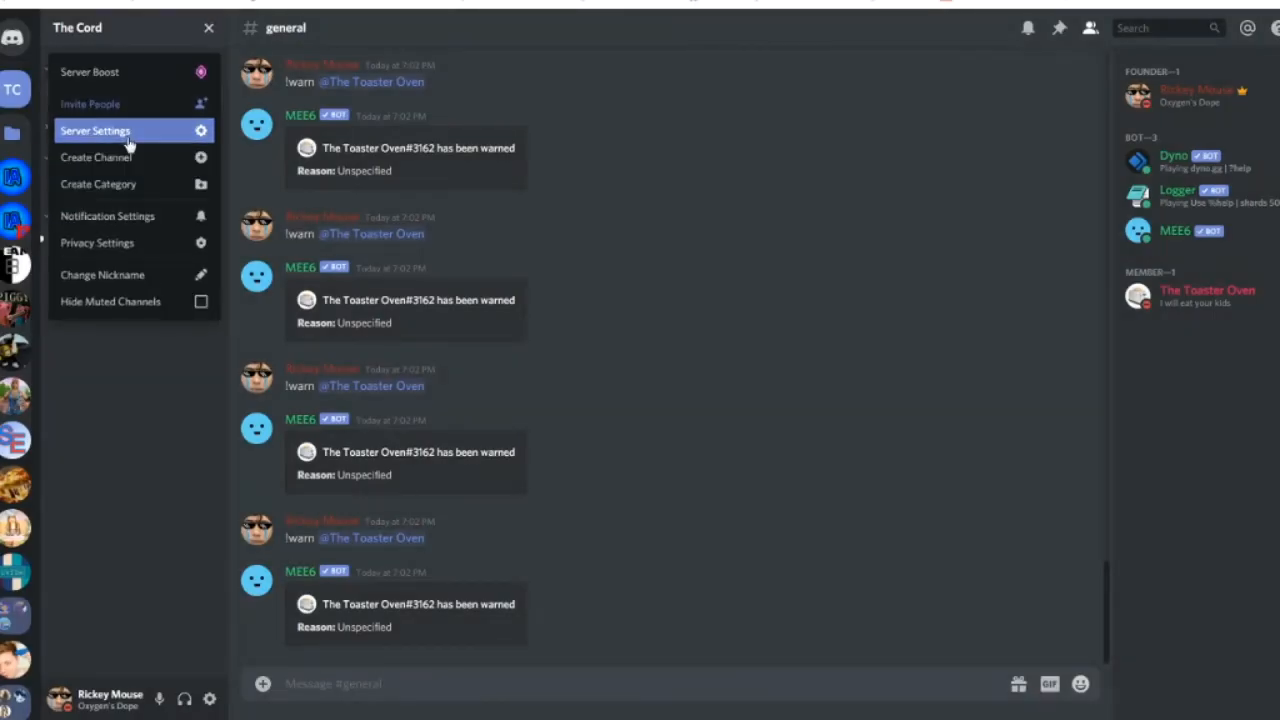
pyautogui.click(75, 138)
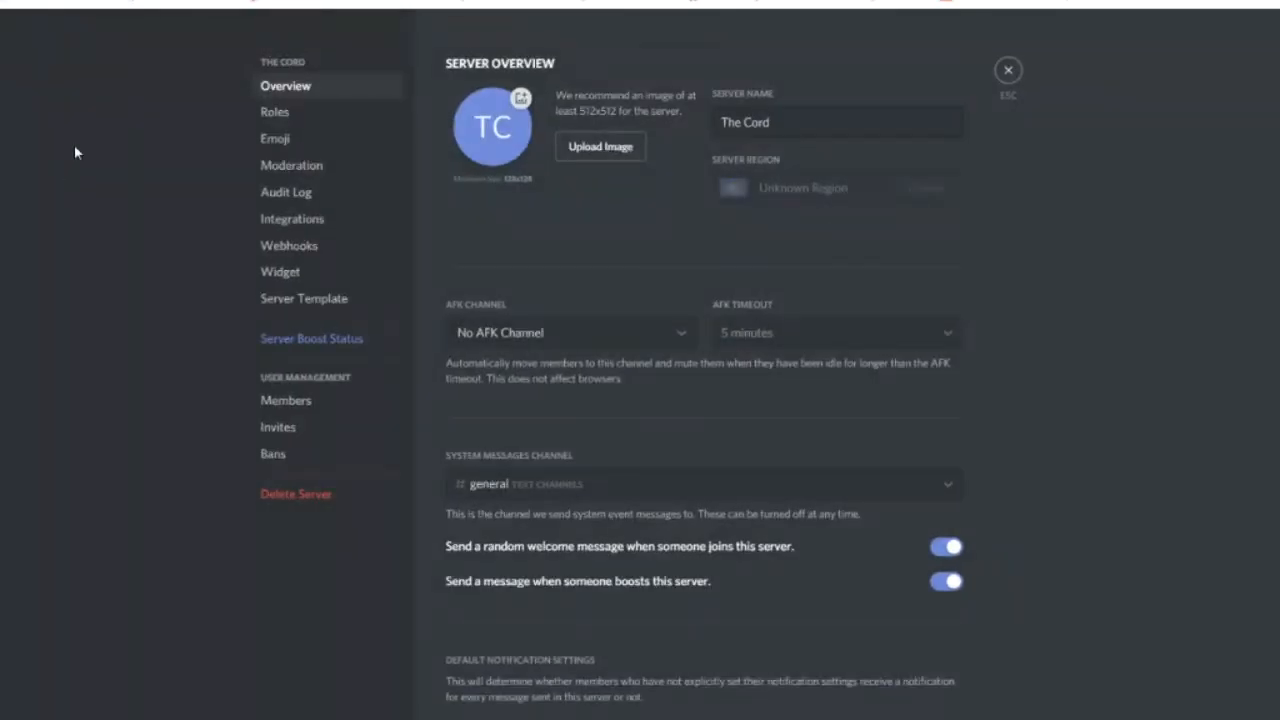
pyautogui.click(275, 138)
pyautogui.click(273, 114)
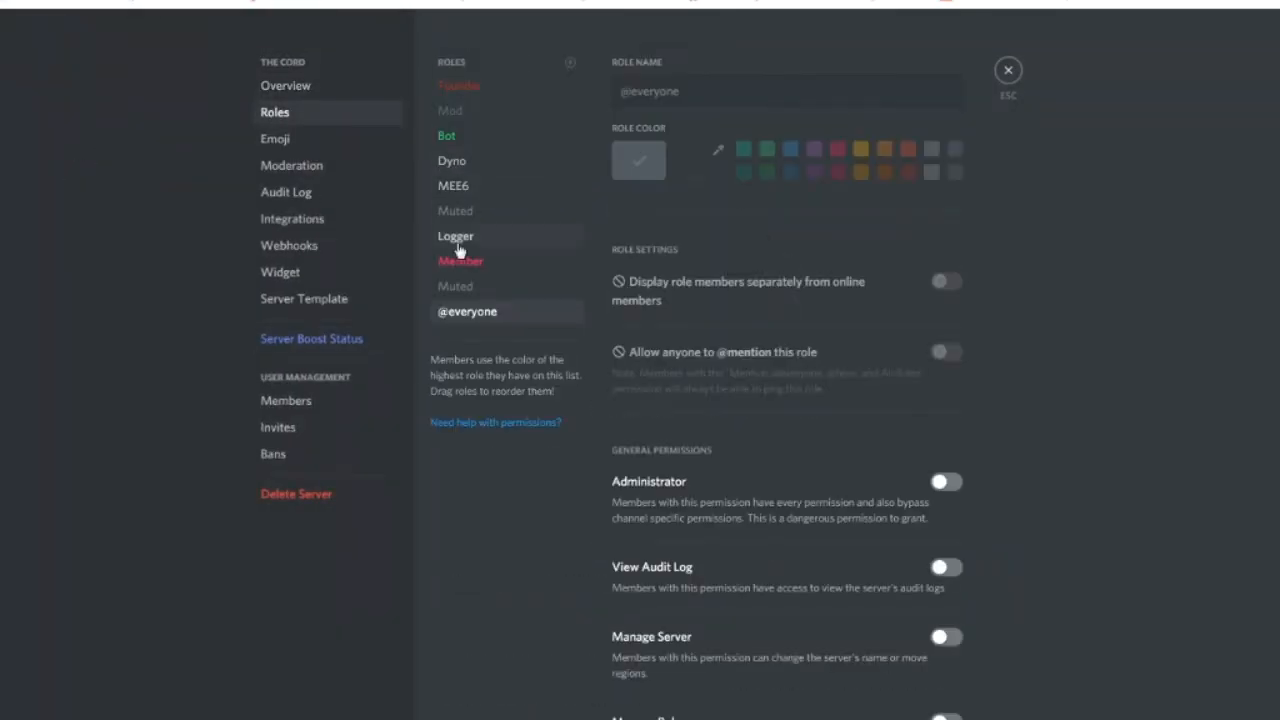
pyautogui.click(470, 211)
pyautogui.scroll(-15, 795, 255)
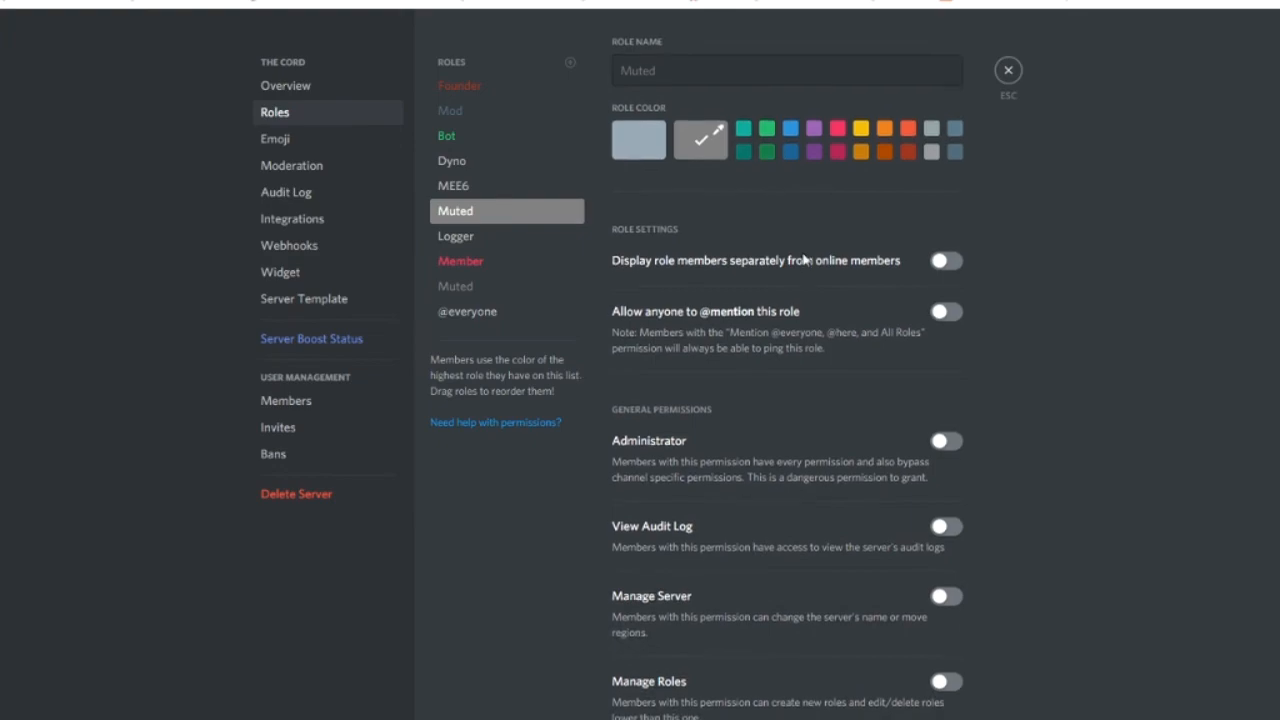
pyautogui.scroll(10, 803, 259)
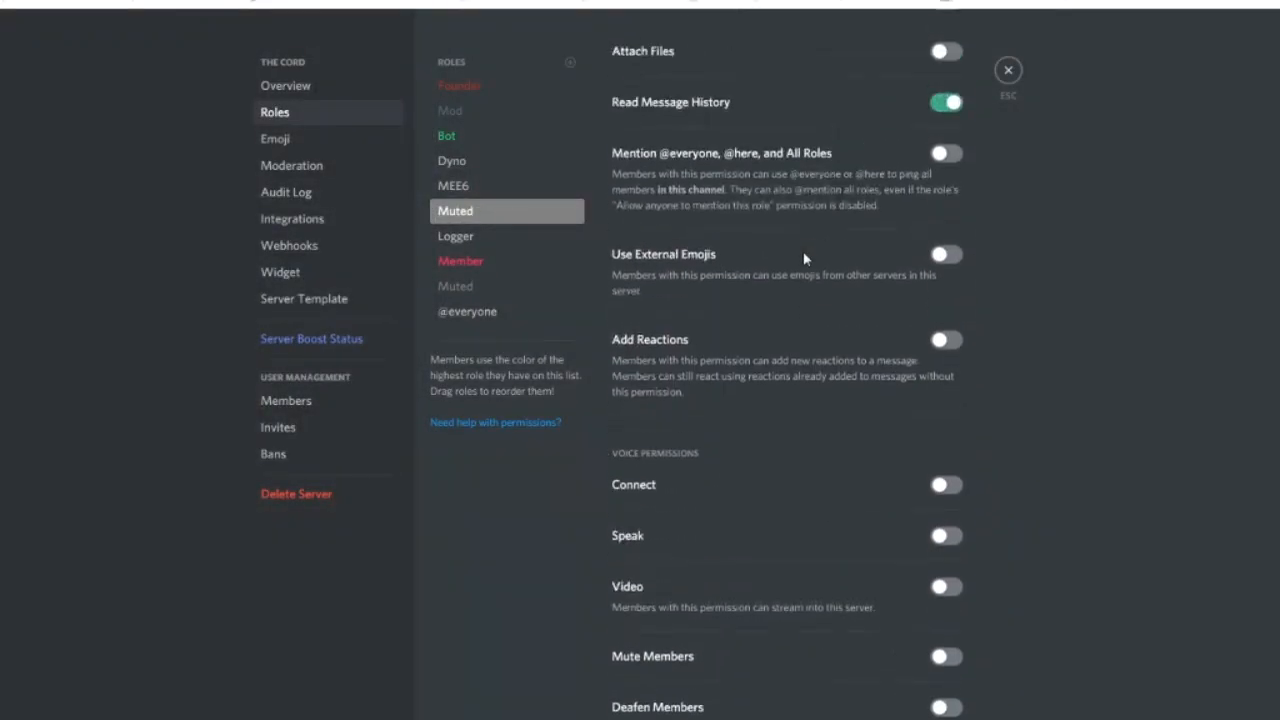
pyautogui.scroll(2, 894, 285)
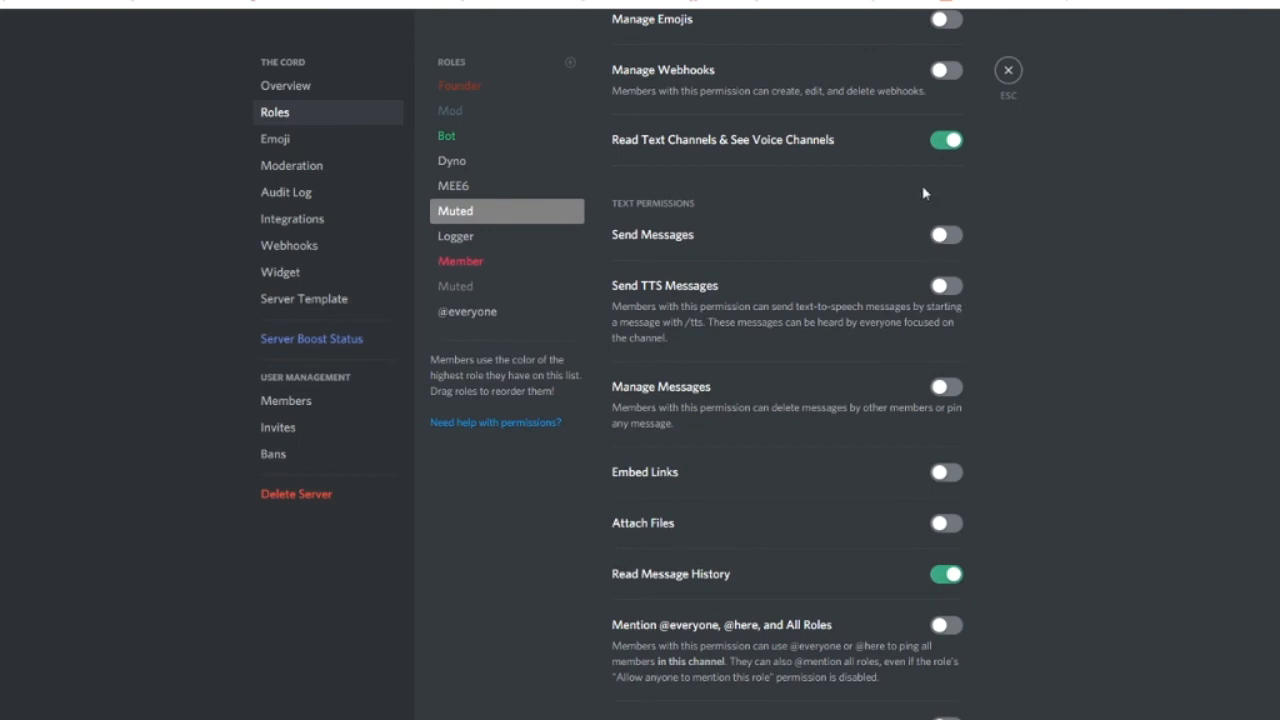
pyautogui.click(276, 138)
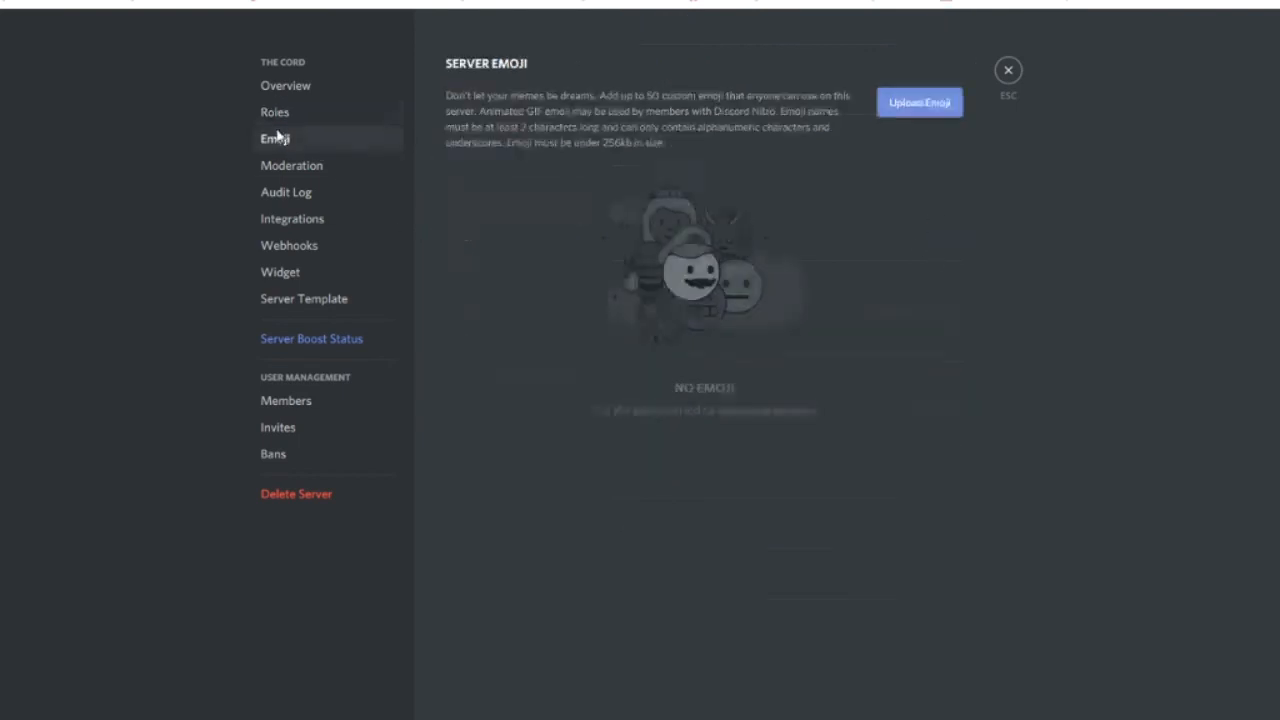
pyautogui.click(1008, 70)
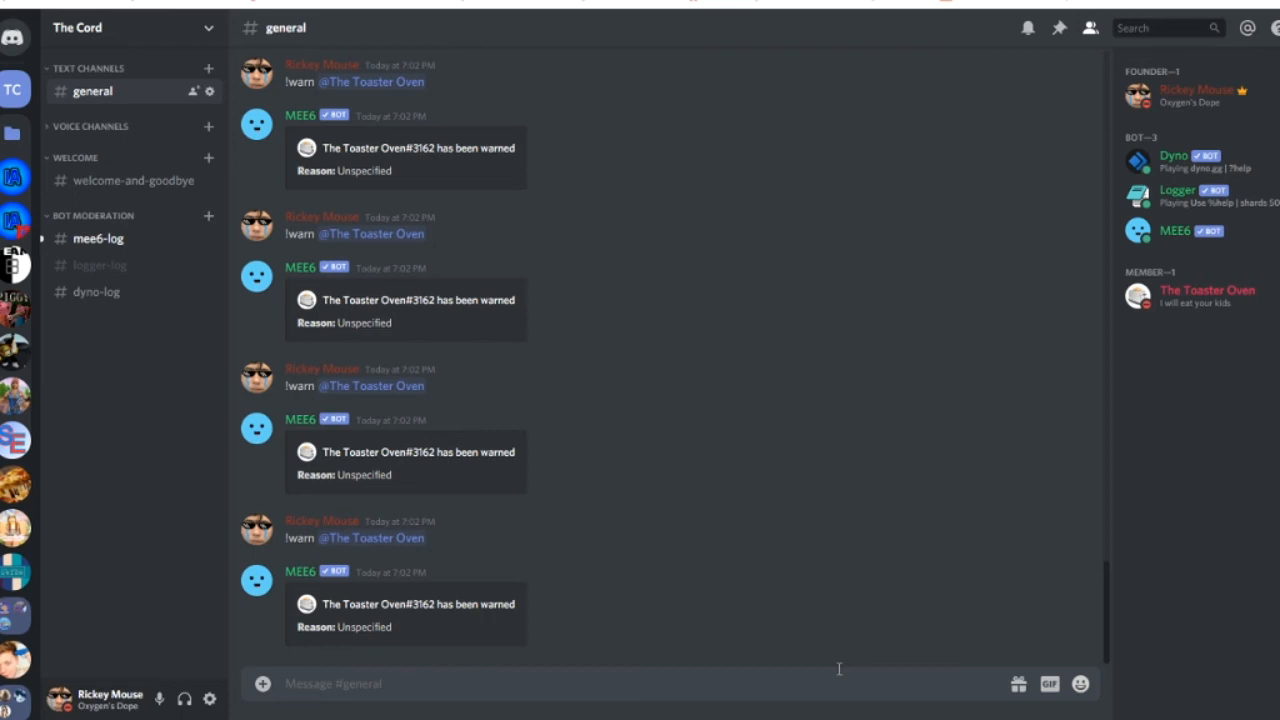
# Examine the warn and mute entries for the member in the mee6-log channel, including the moderator, reason and duration
pyautogui.click(76, 252)
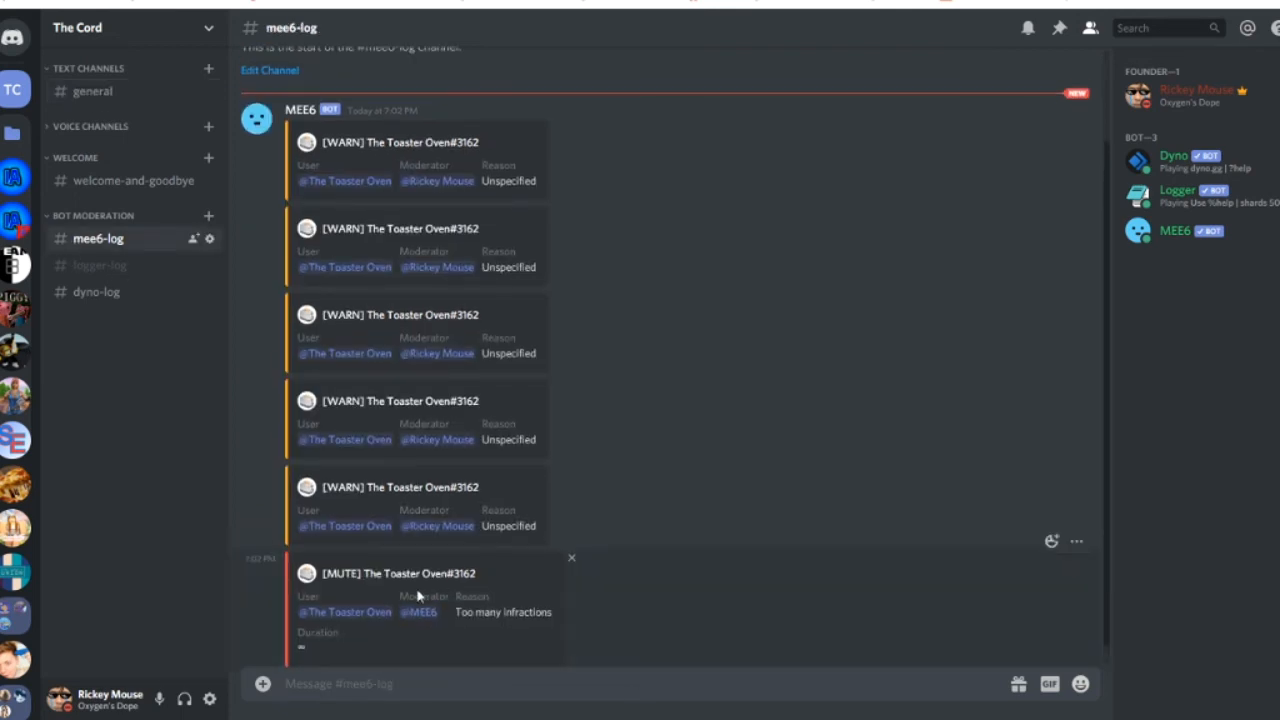
pyautogui.moveTo(338, 555); pyautogui.dragTo(554, 606)
pyautogui.click(336, 575)
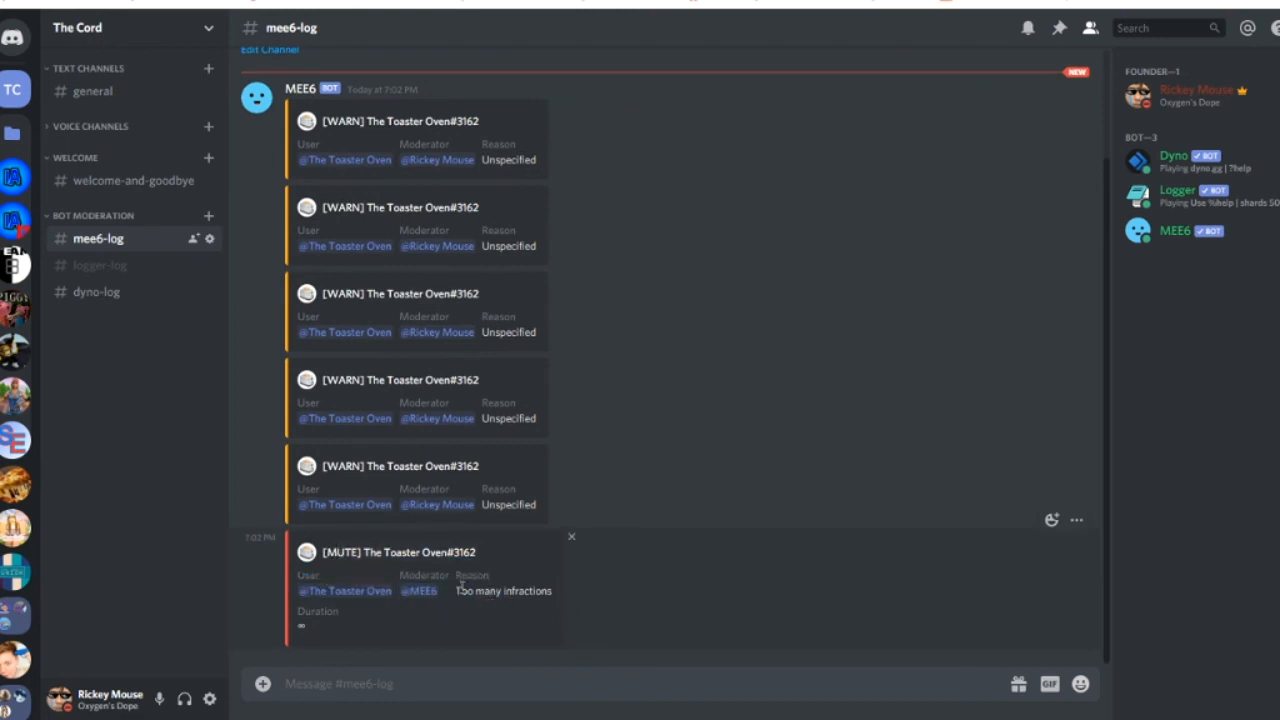
pyautogui.moveTo(458, 591); pyautogui.dragTo(578, 617)
pyautogui.moveTo(324, 638); pyautogui.dragTo(143, 52)
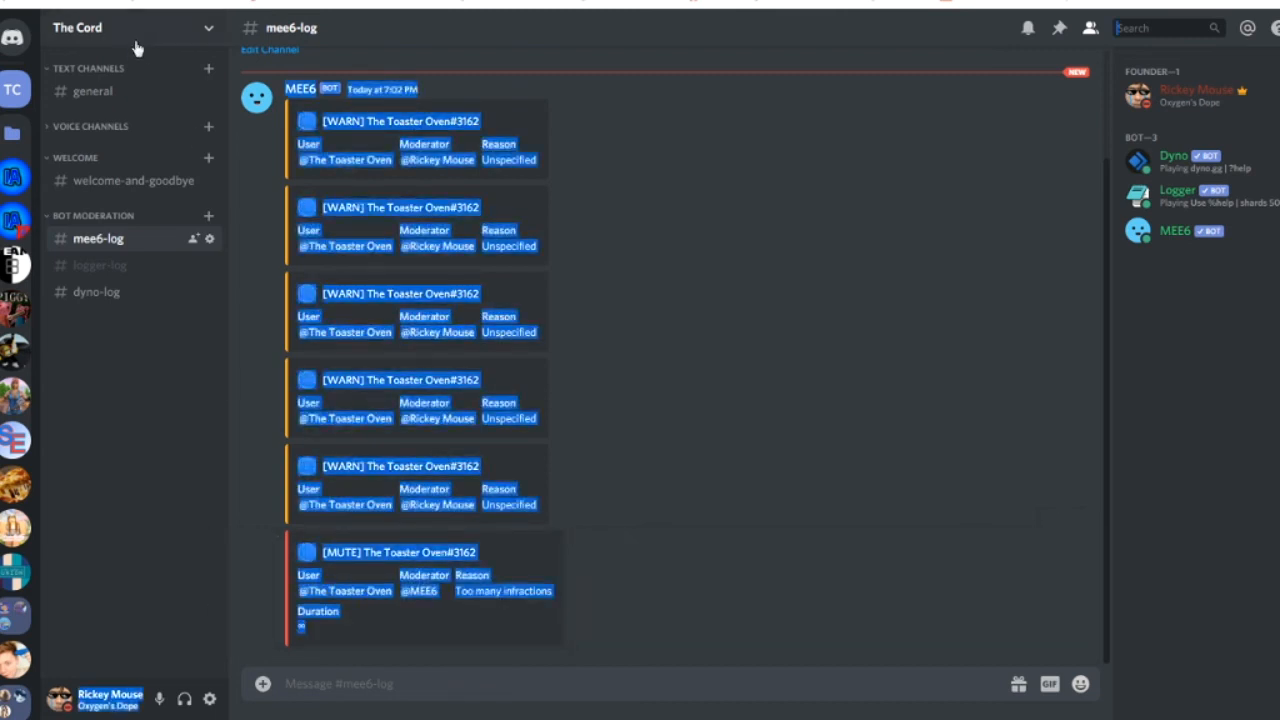
# Unmute the member through MEE6 in the general channel with the !unmute command
pyautogui.click(147, 93)
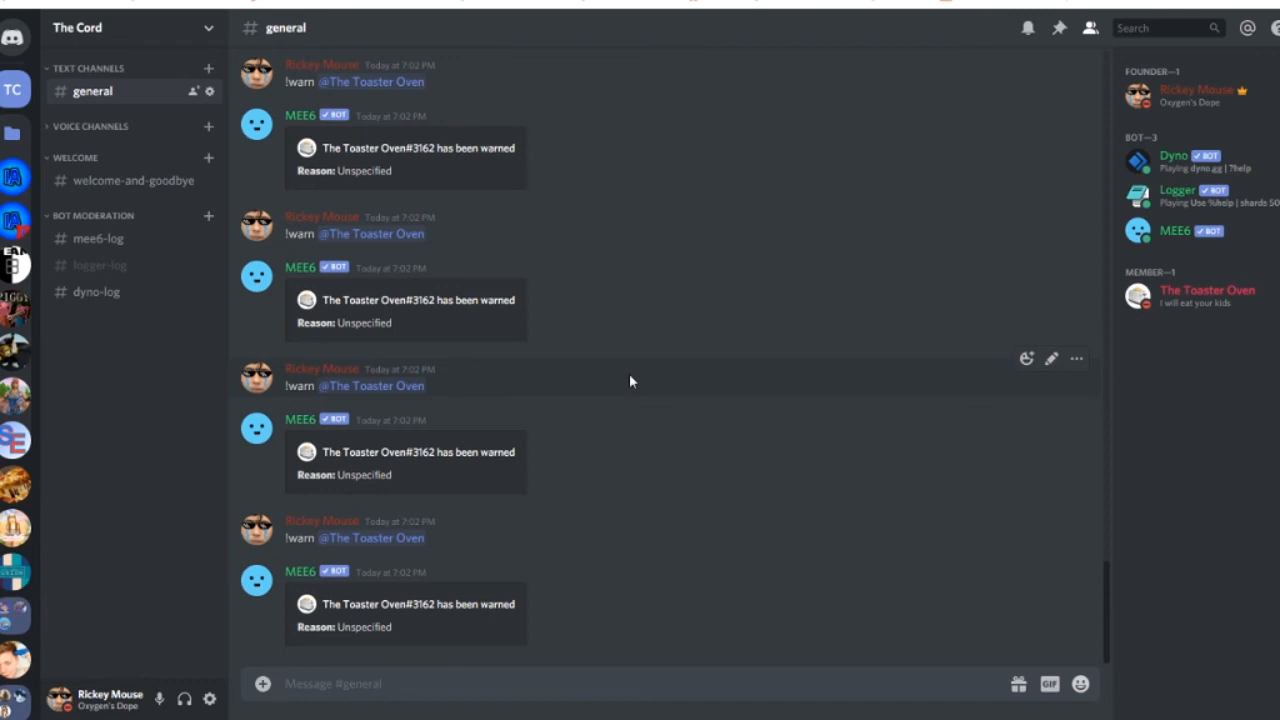
pyautogui.write('!unmute')
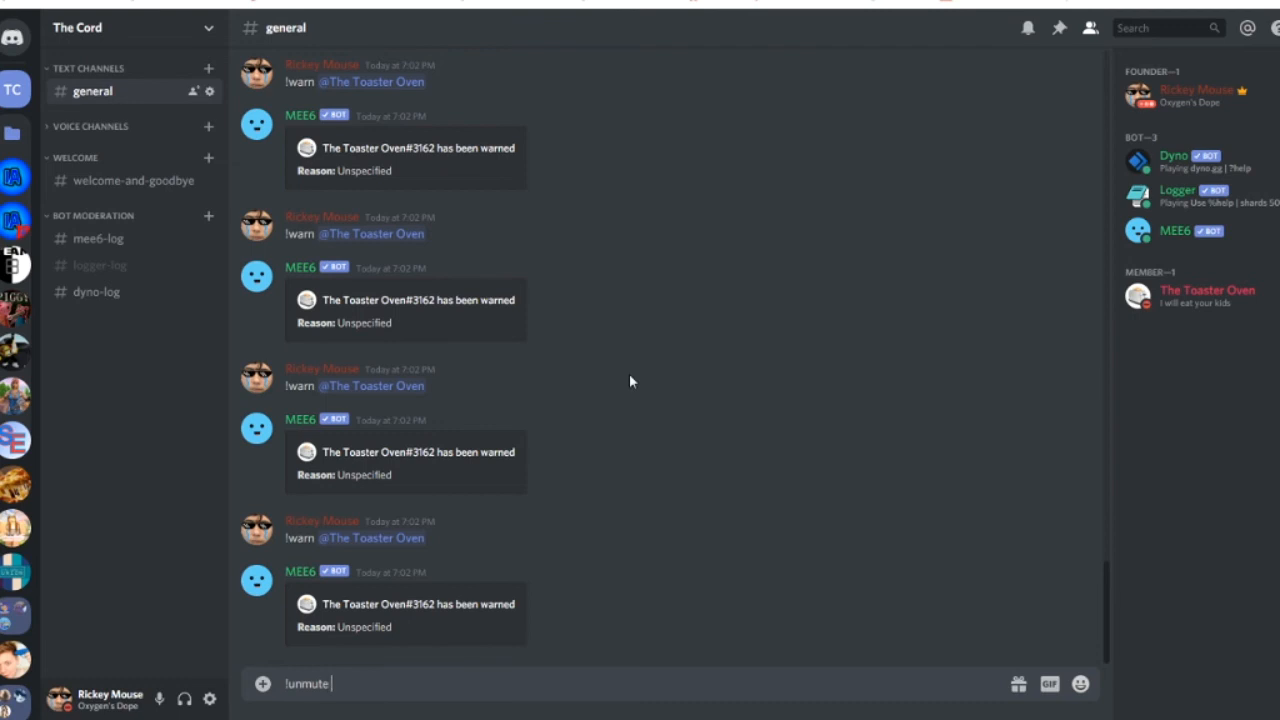
pyautogui.write(' @')
pyautogui.click(417, 435)
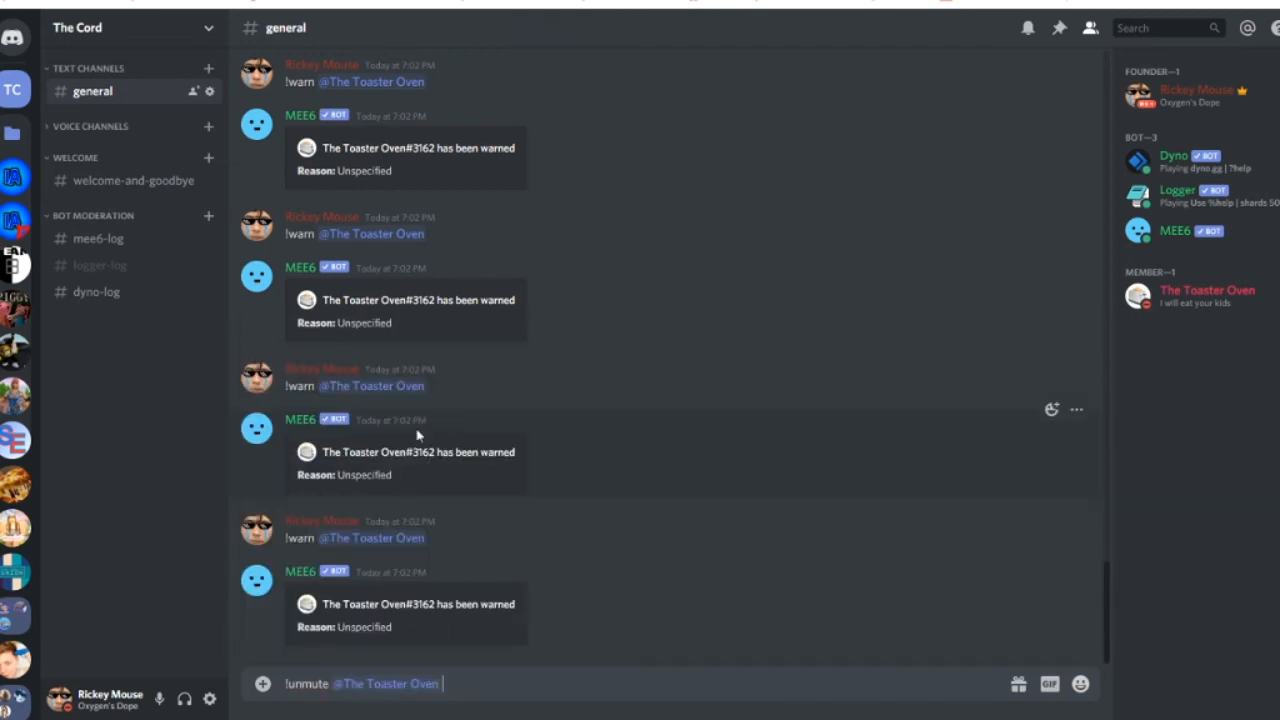
pyautogui.press('Return')
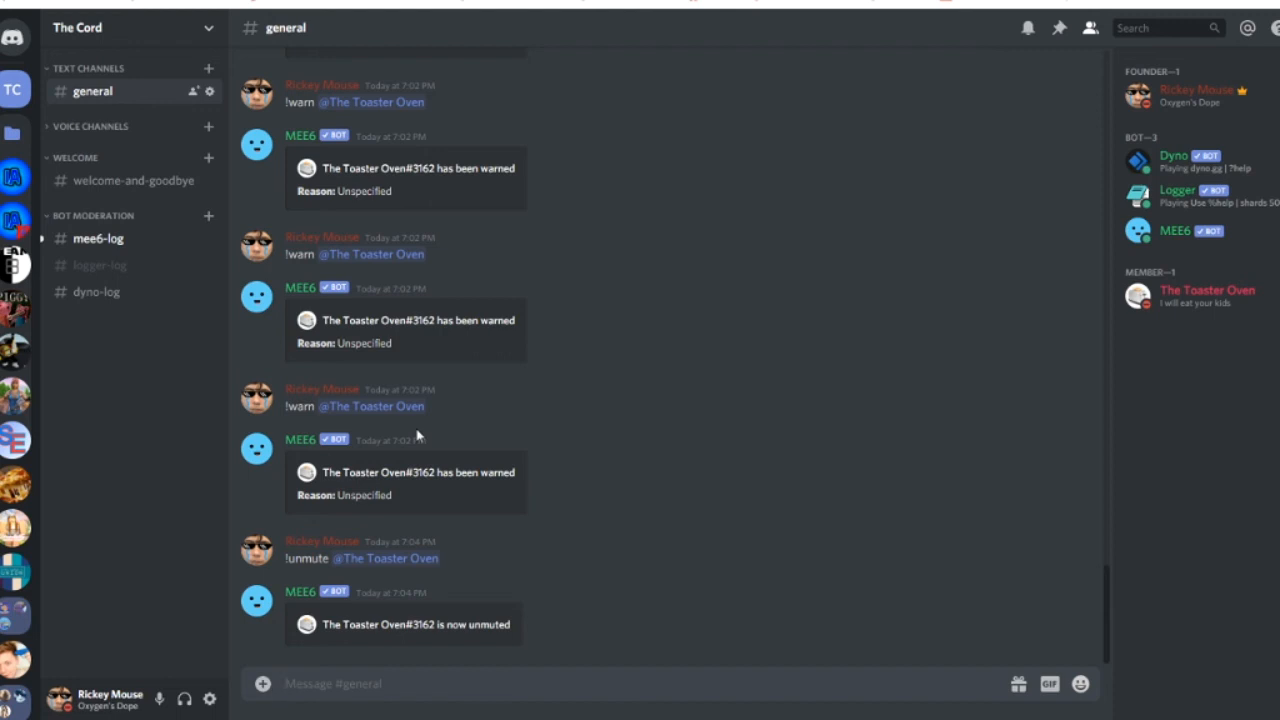
pyautogui.click(162, 32)
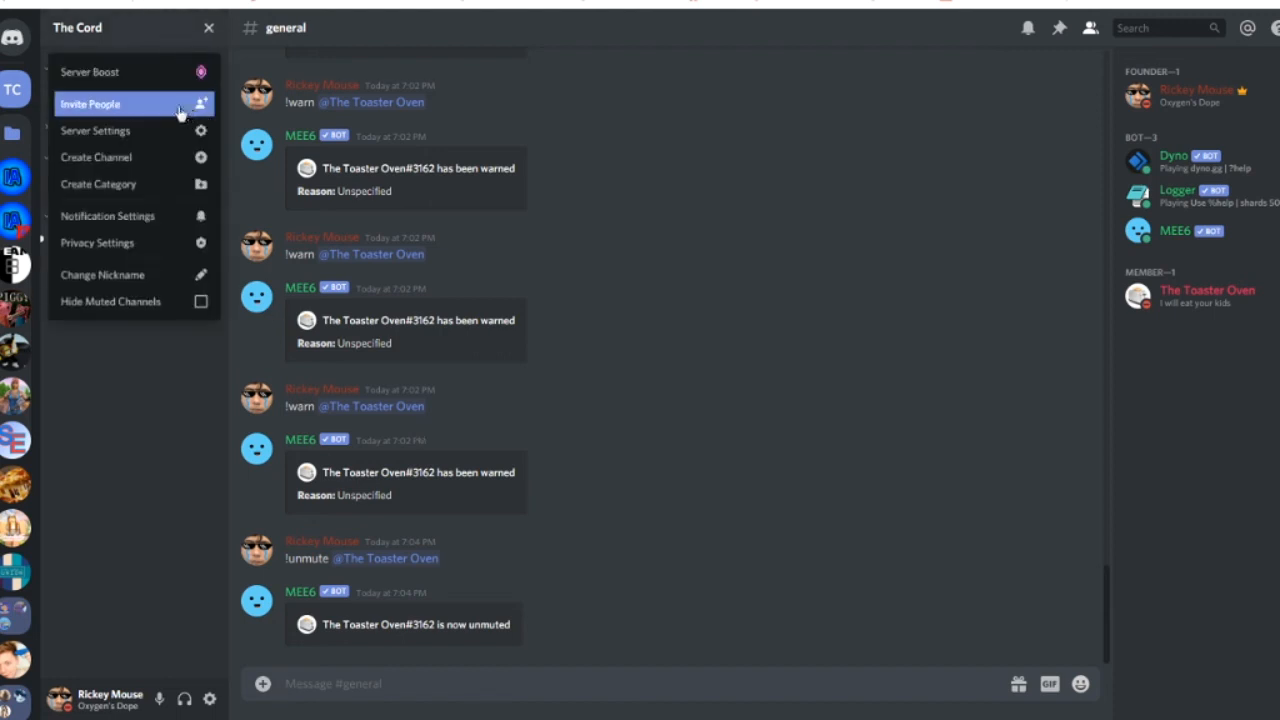
pyautogui.click(85, 131)
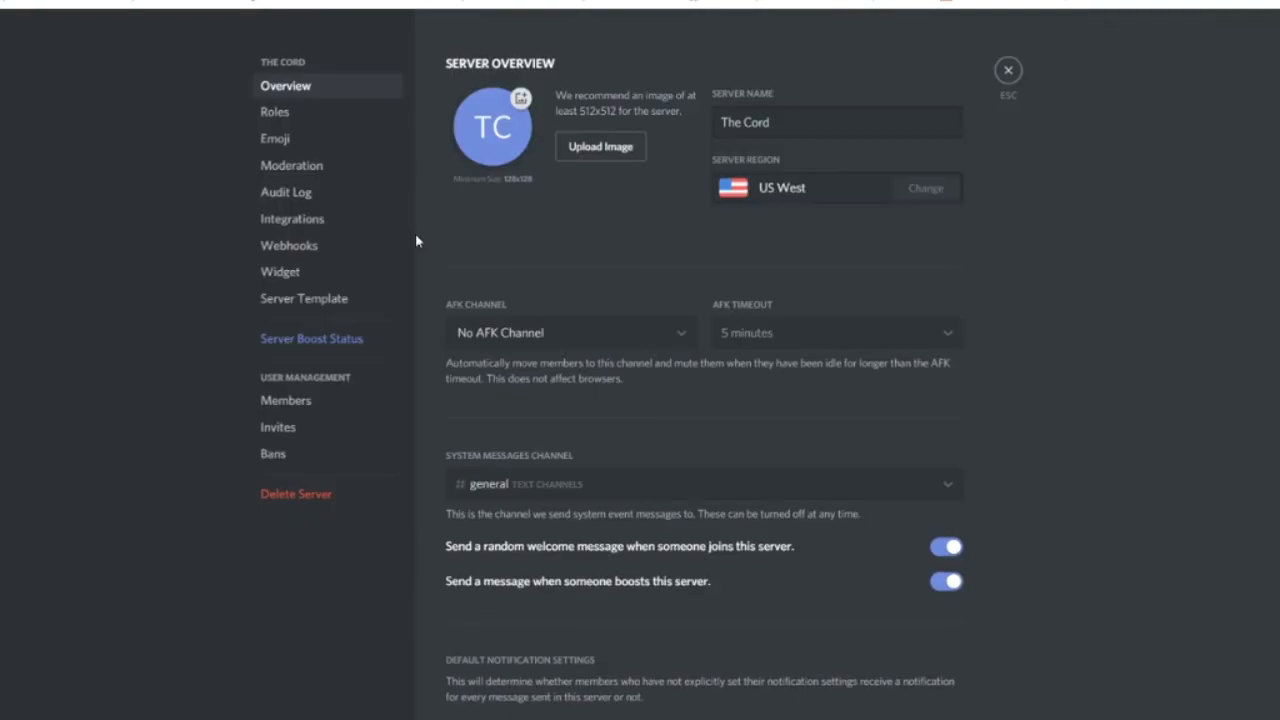
pyautogui.click(276, 139)
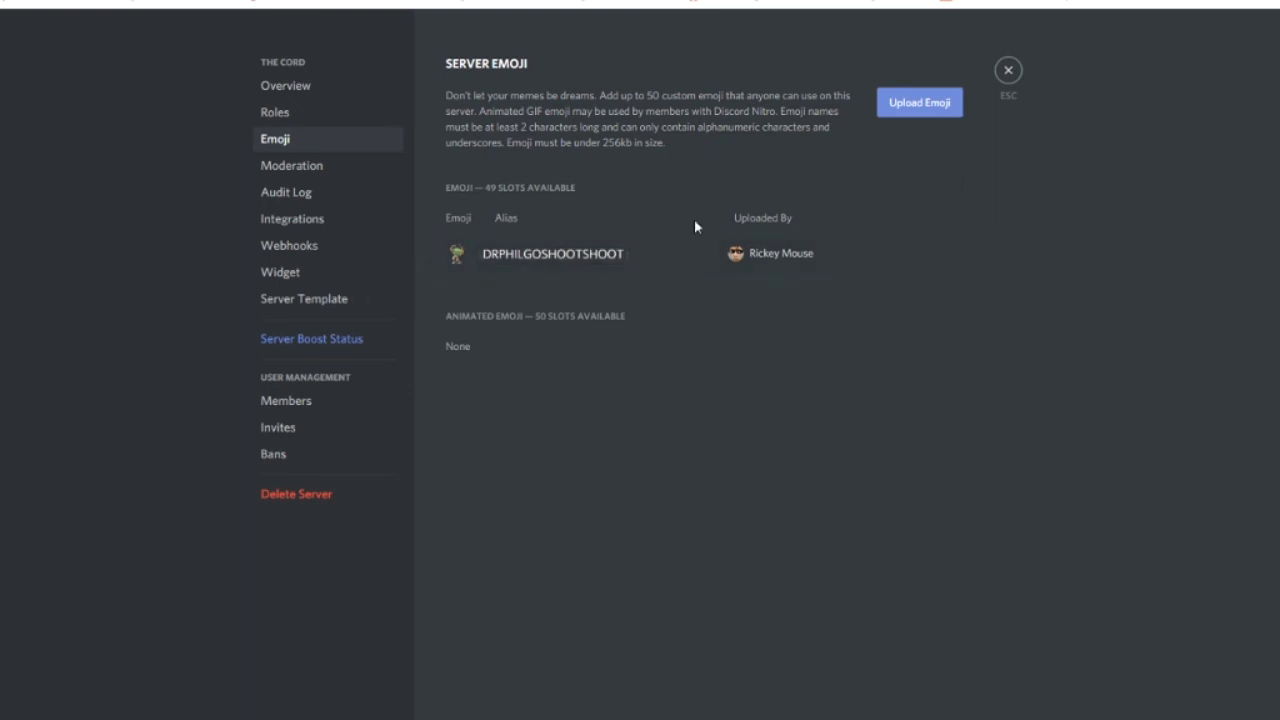
# Examine the general, text and voice permissions of the Member role in the server's role settings
pyautogui.click(305, 116)
pyautogui.click(515, 259)
pyautogui.scroll(-10, 869, 400)
pyautogui.scroll(-3, 865, 400)
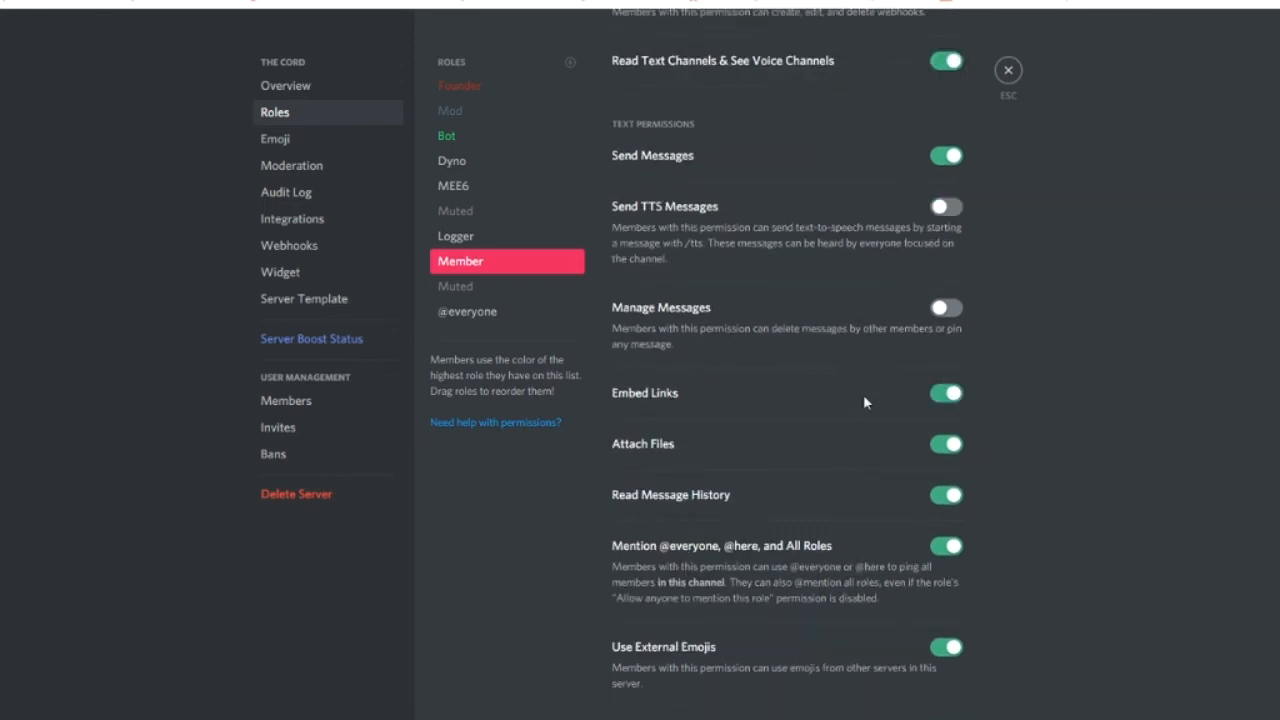
pyautogui.scroll(-1, 865, 400)
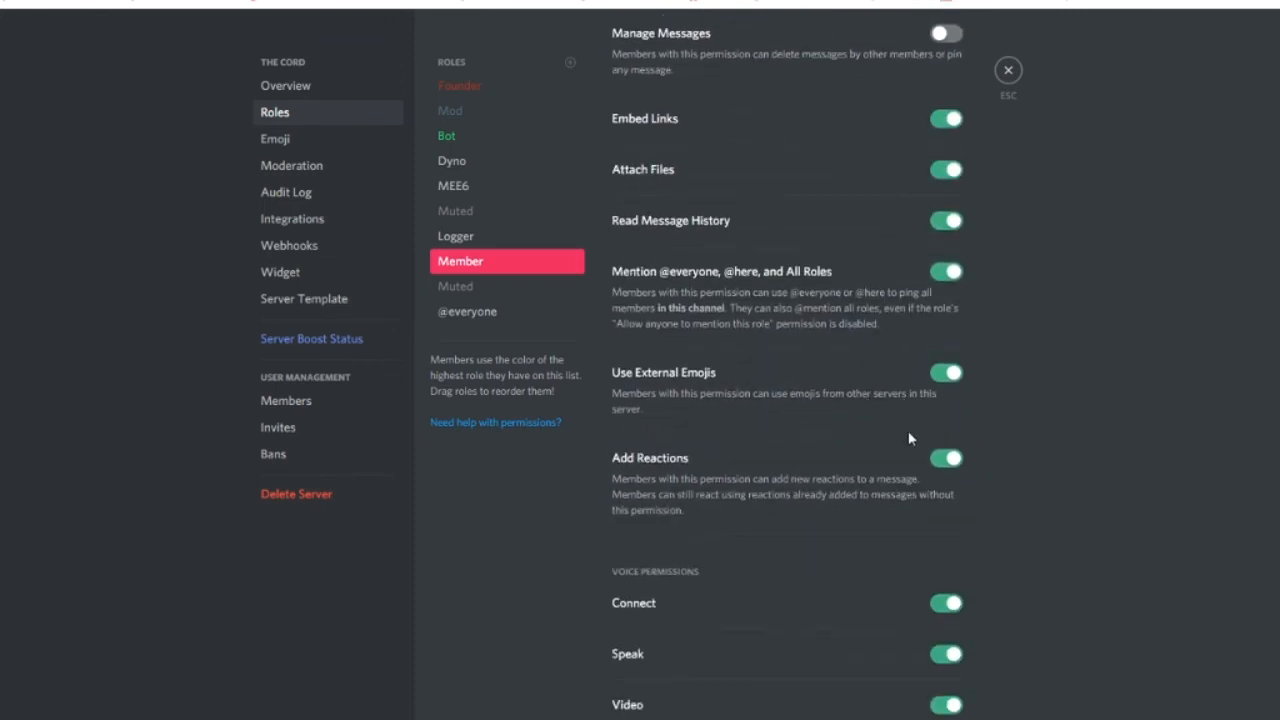
pyautogui.scroll(-5, 940, 427)
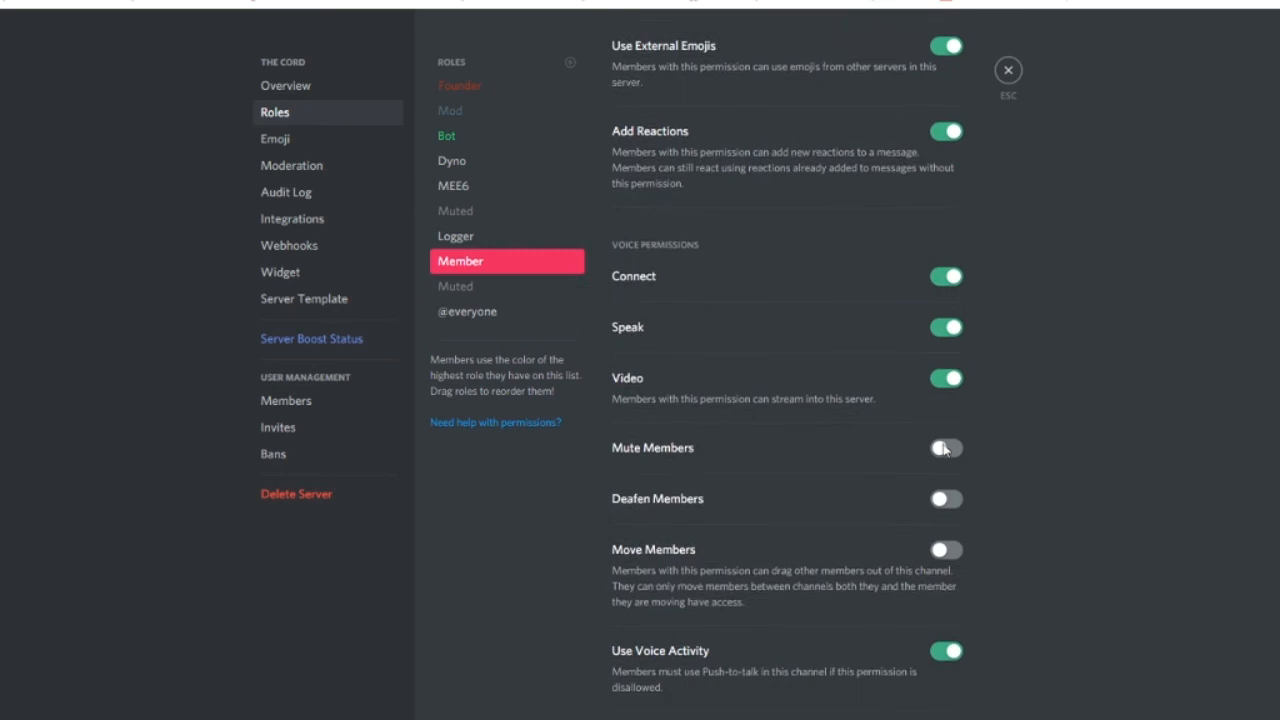
pyautogui.scroll(5, 949, 494)
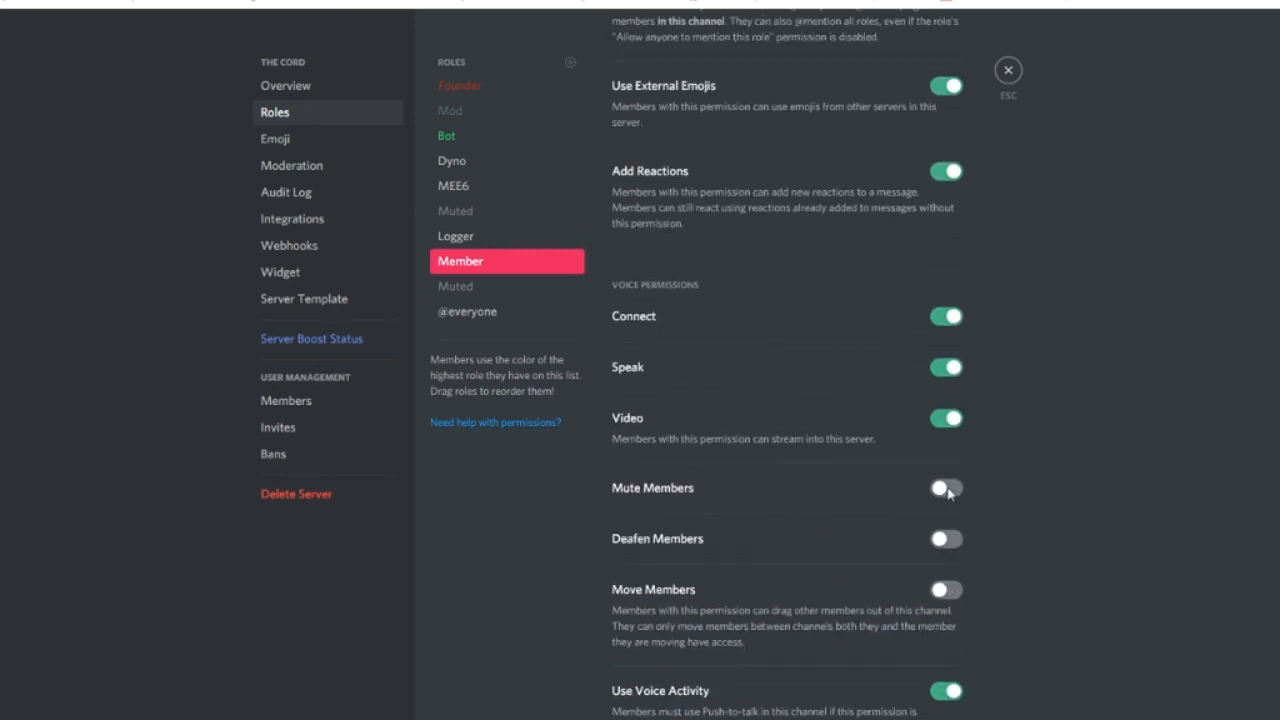
pyautogui.scroll(5, 847, 430)
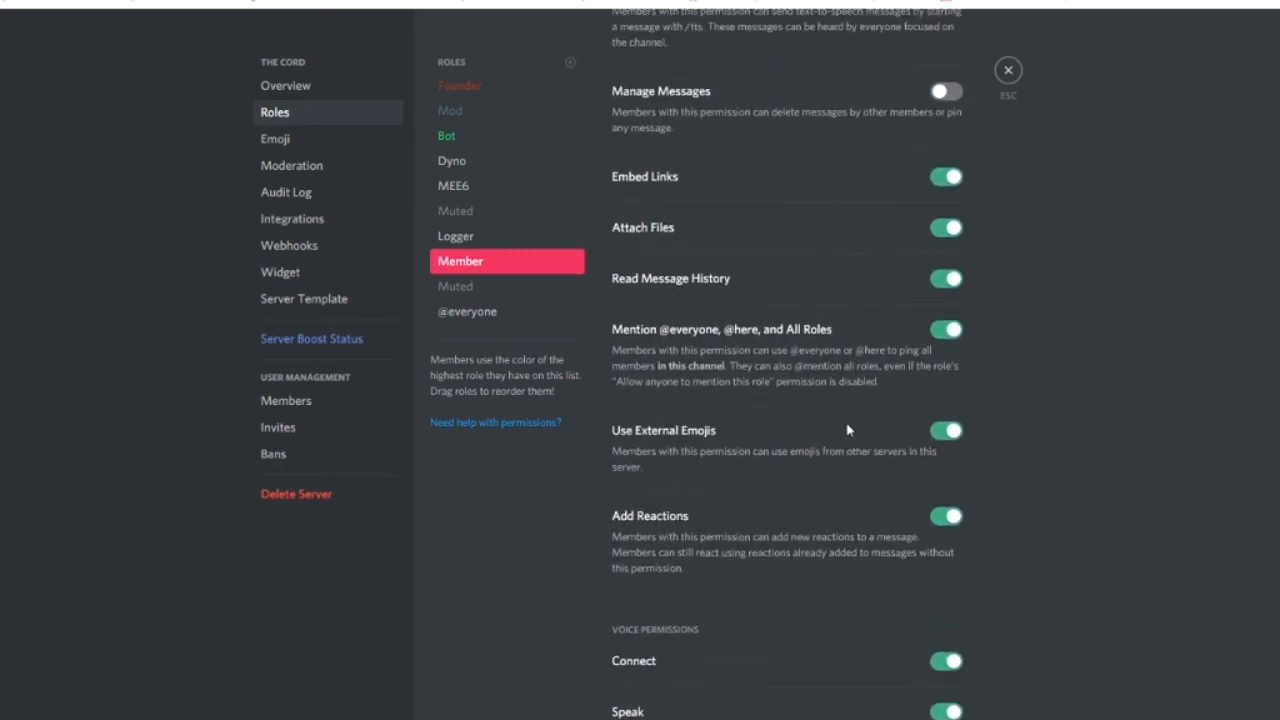
pyautogui.scroll(1, 847, 430)
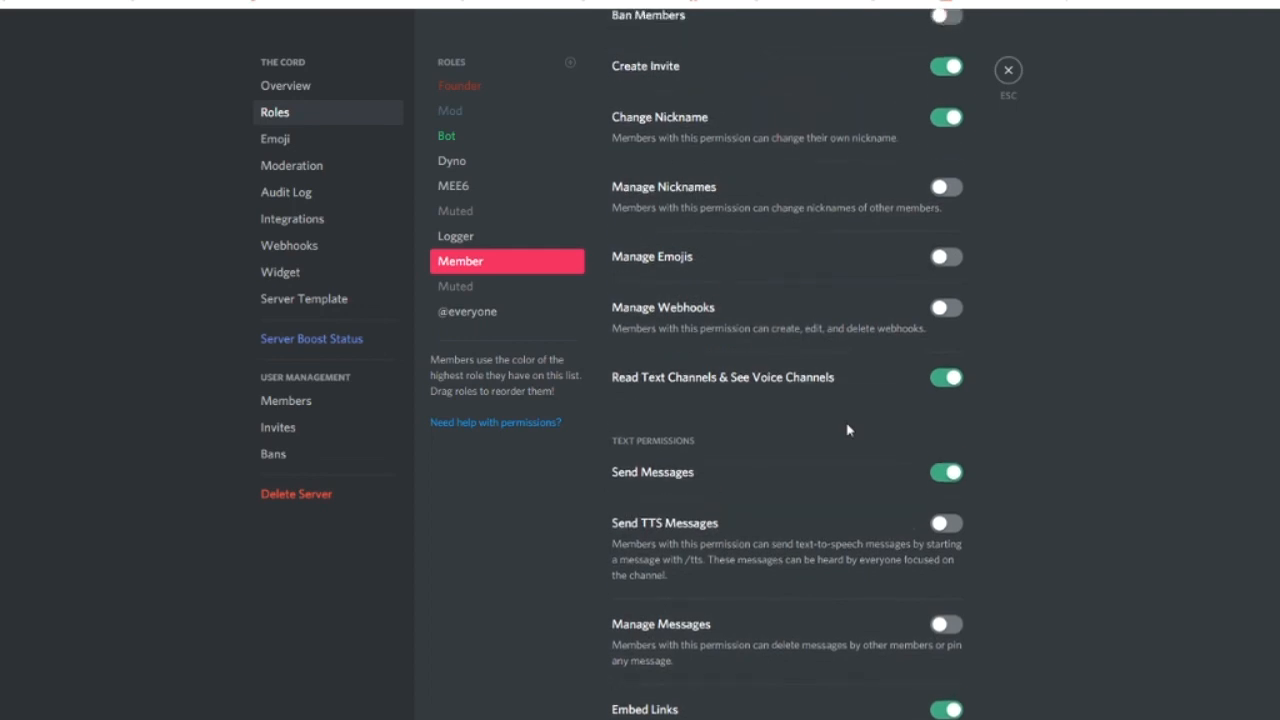
# Enable the Manage Emojis permission for the Mod role and save the changes
pyautogui.click(450, 110)
pyautogui.click(945, 256)
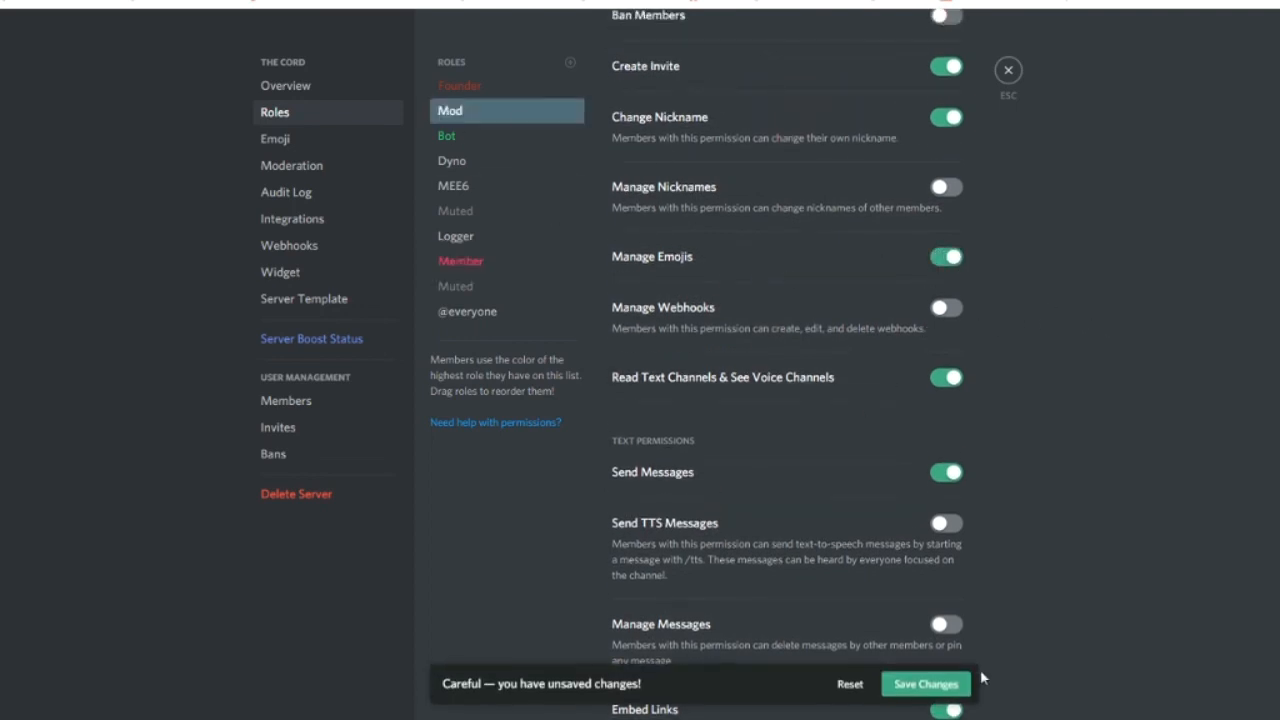
pyautogui.click(922, 680)
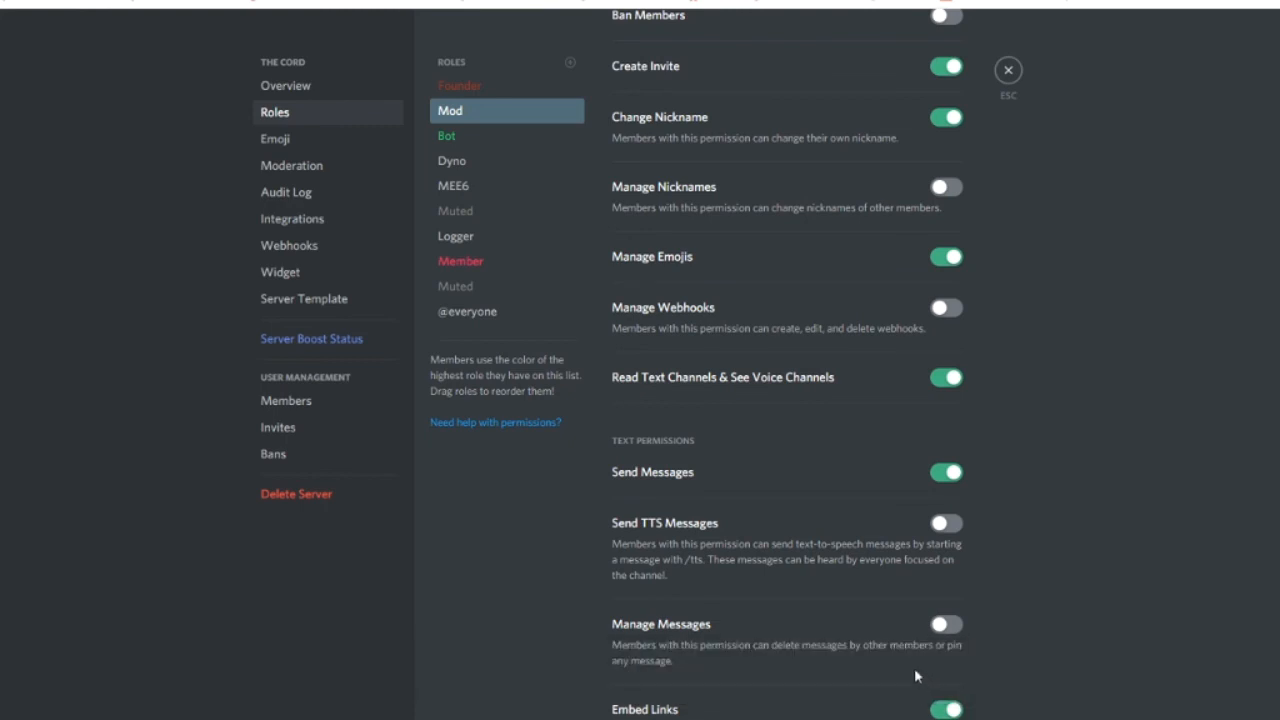
# Toggle the Mod role's Use External Emojis permission off and on several times, ending with it enabled
pyautogui.scroll(8, 849, 529)
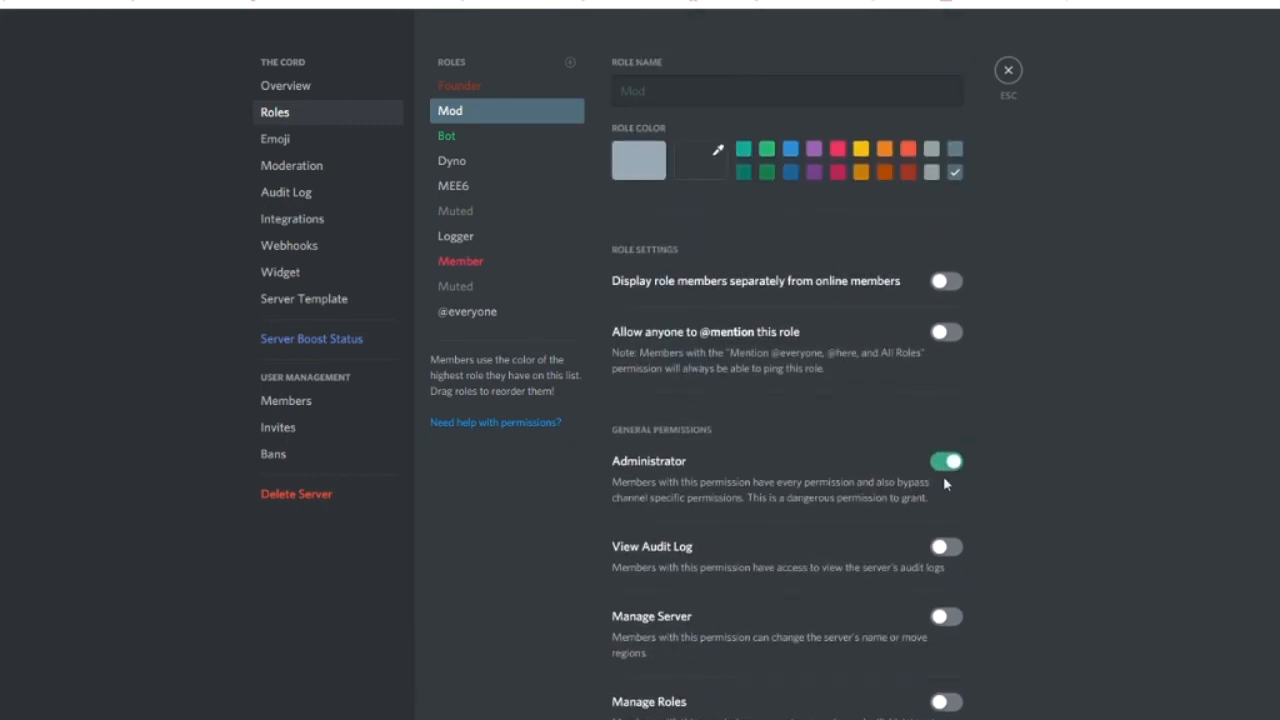
pyautogui.scroll(-10, 945, 484)
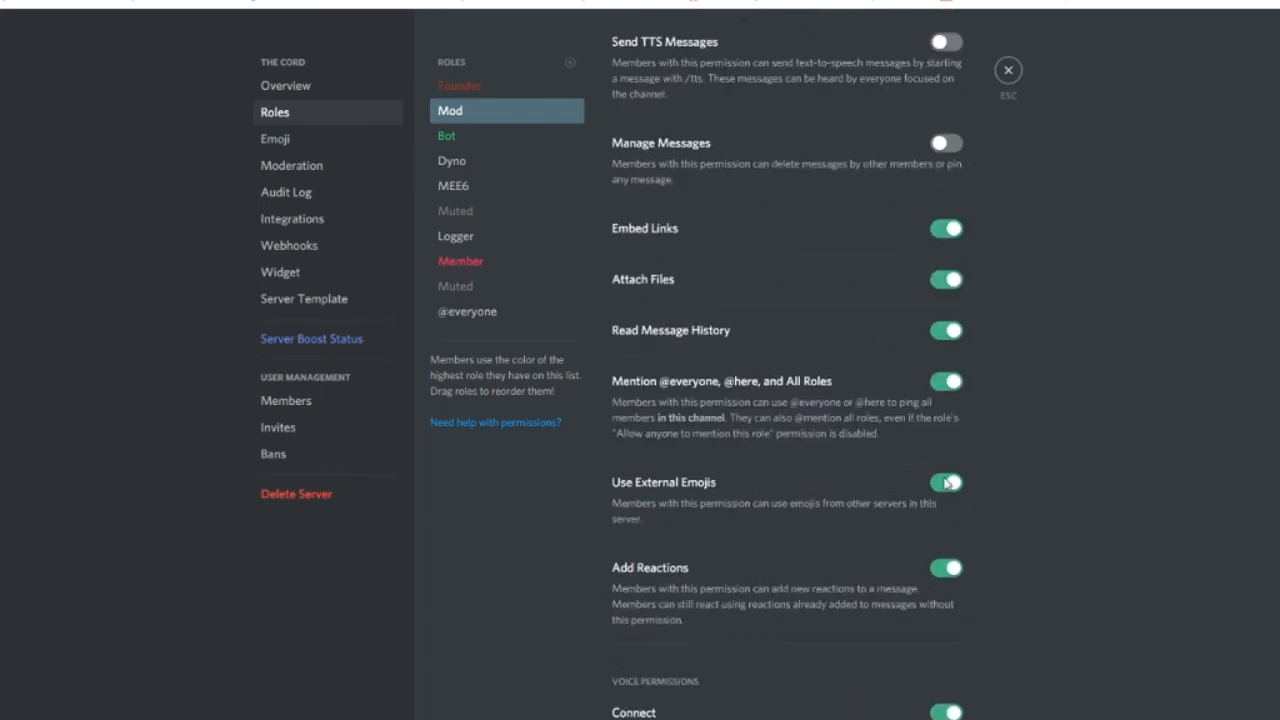
pyautogui.click(942, 487)
pyautogui.click(942, 487)
pyautogui.click(942, 487)
pyautogui.click(942, 487)
pyautogui.click(942, 487)
pyautogui.click(942, 487)
pyautogui.click(926, 684)
# Toggle the Mod role's Manage Emojis permission again, leaving it enabled
pyautogui.scroll(4, 930, 272)
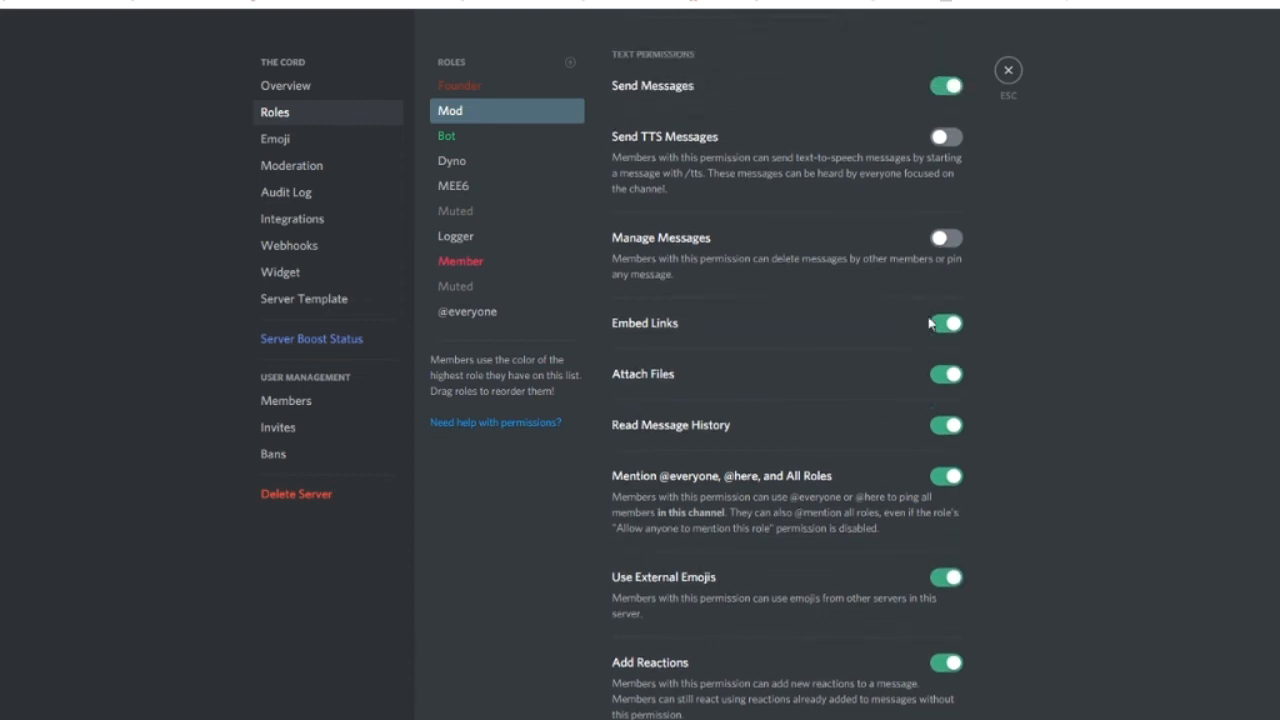
pyautogui.scroll(-2, 920, 140)
pyautogui.scroll(3, 943, 160)
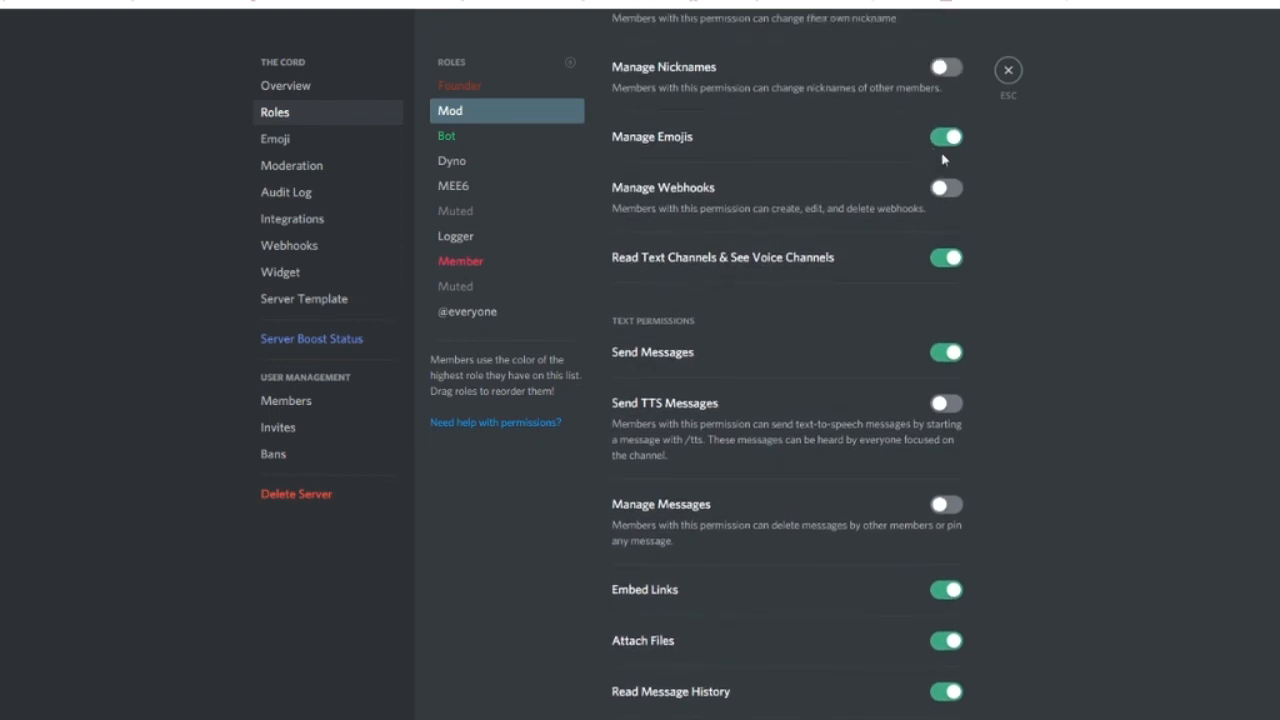
pyautogui.click(946, 182)
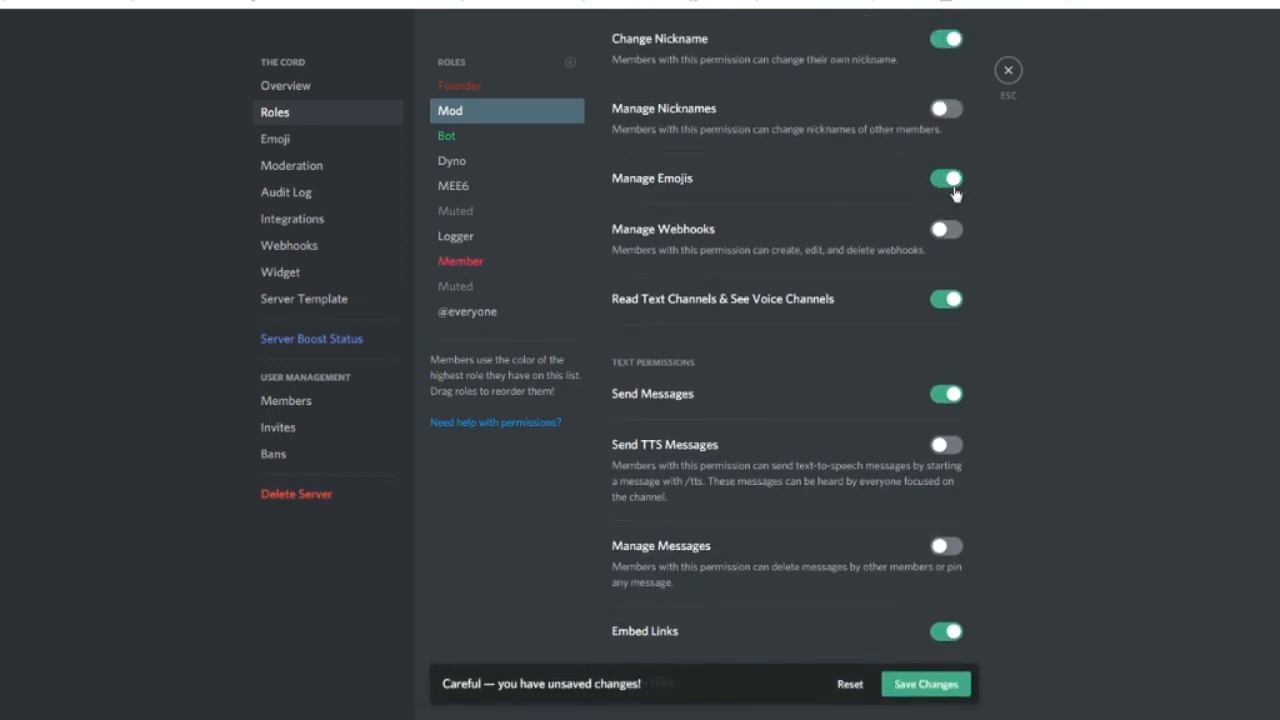
pyautogui.click(910, 684)
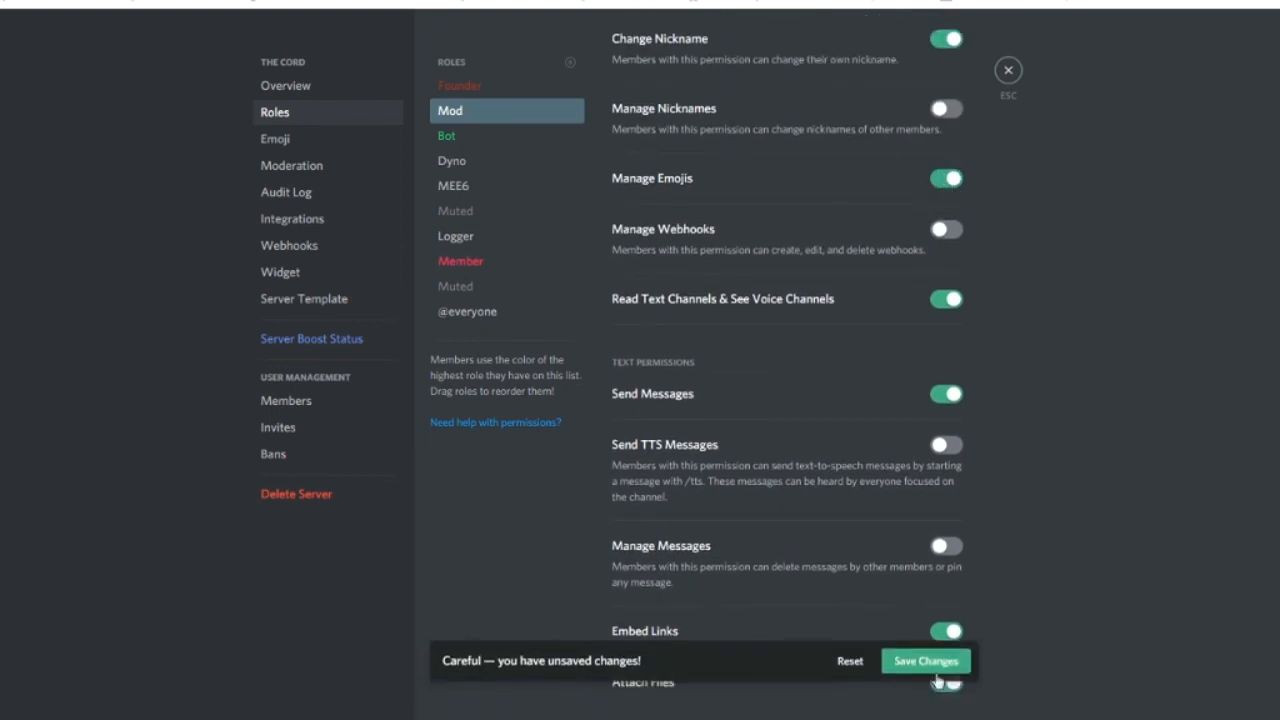
# Set the server's explicit media content filter to scan media content from all members and save the changes
pyautogui.click(312, 142)
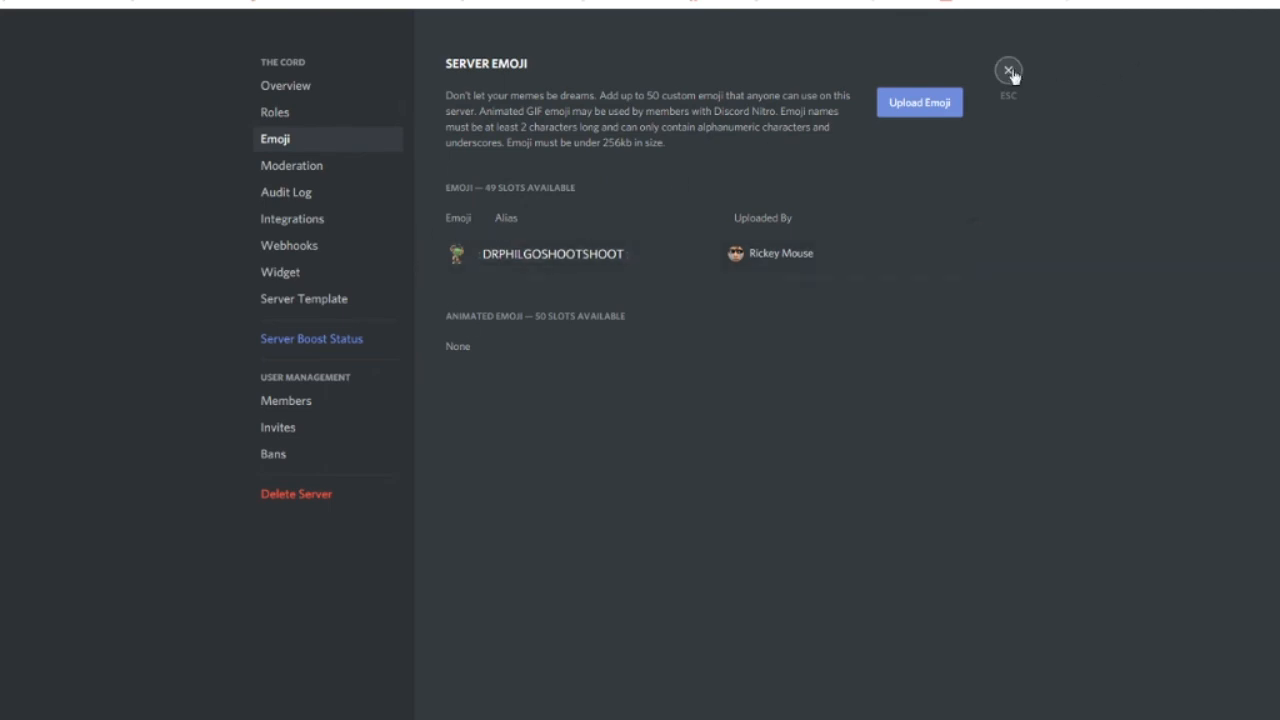
pyautogui.click(300, 166)
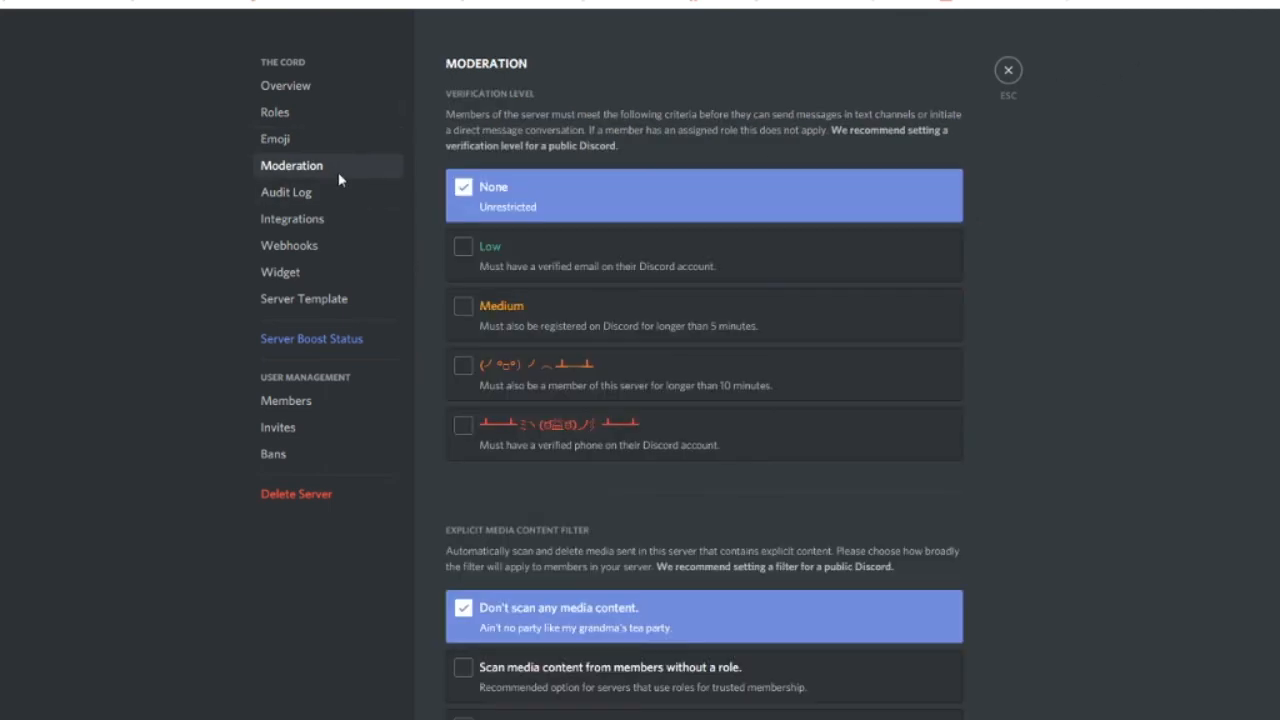
pyautogui.scroll(-3, 848, 549)
pyautogui.scroll(3, 848, 549)
pyautogui.scroll(-3, 622, 455)
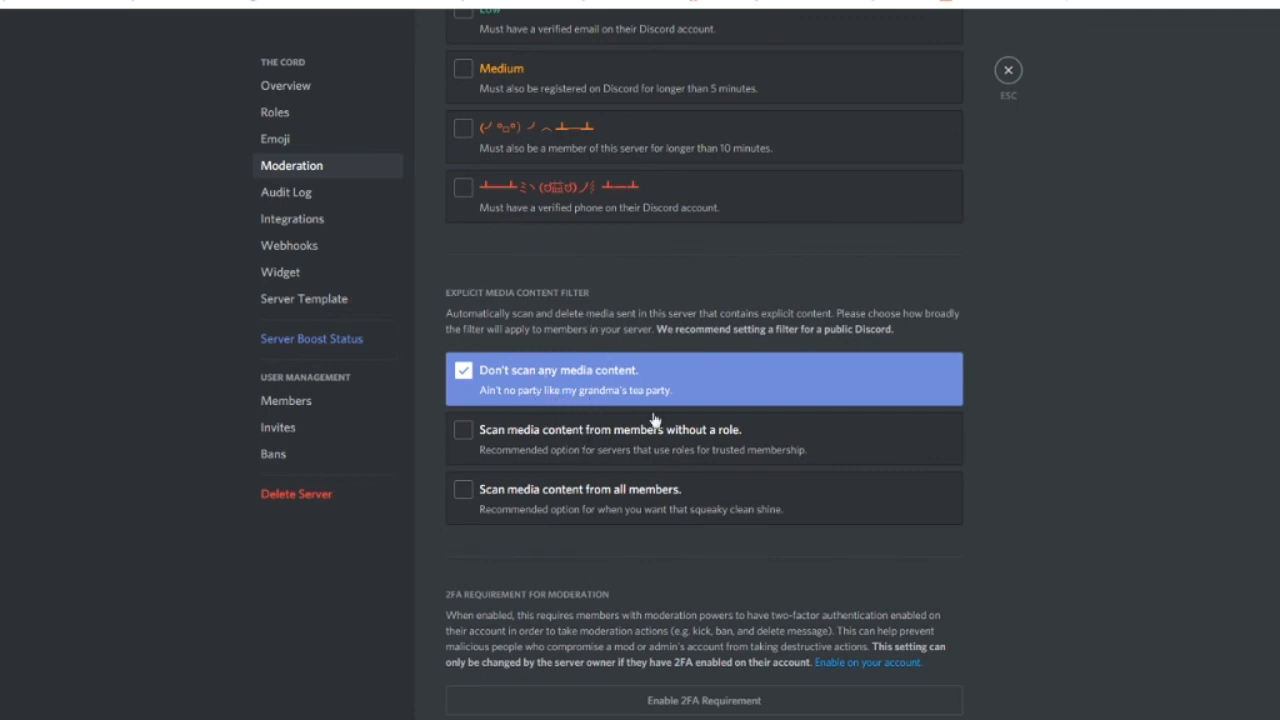
pyautogui.scroll(-1, 650, 420)
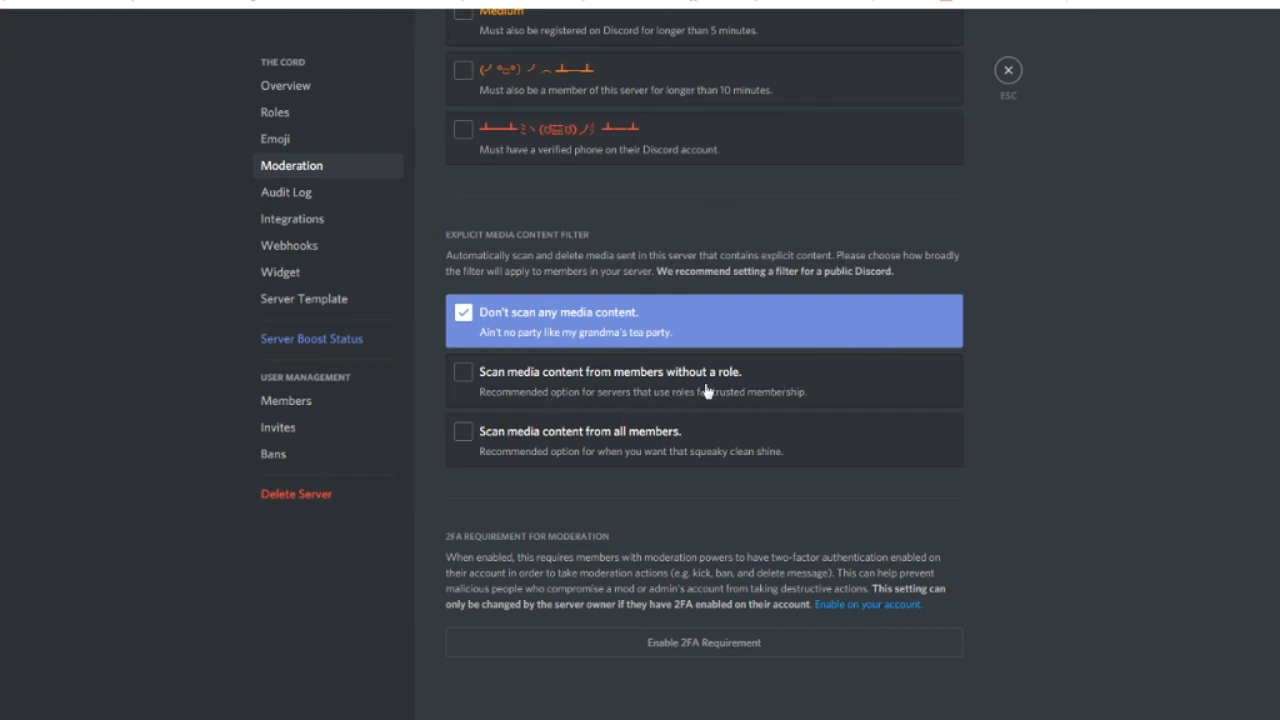
pyautogui.click(690, 452)
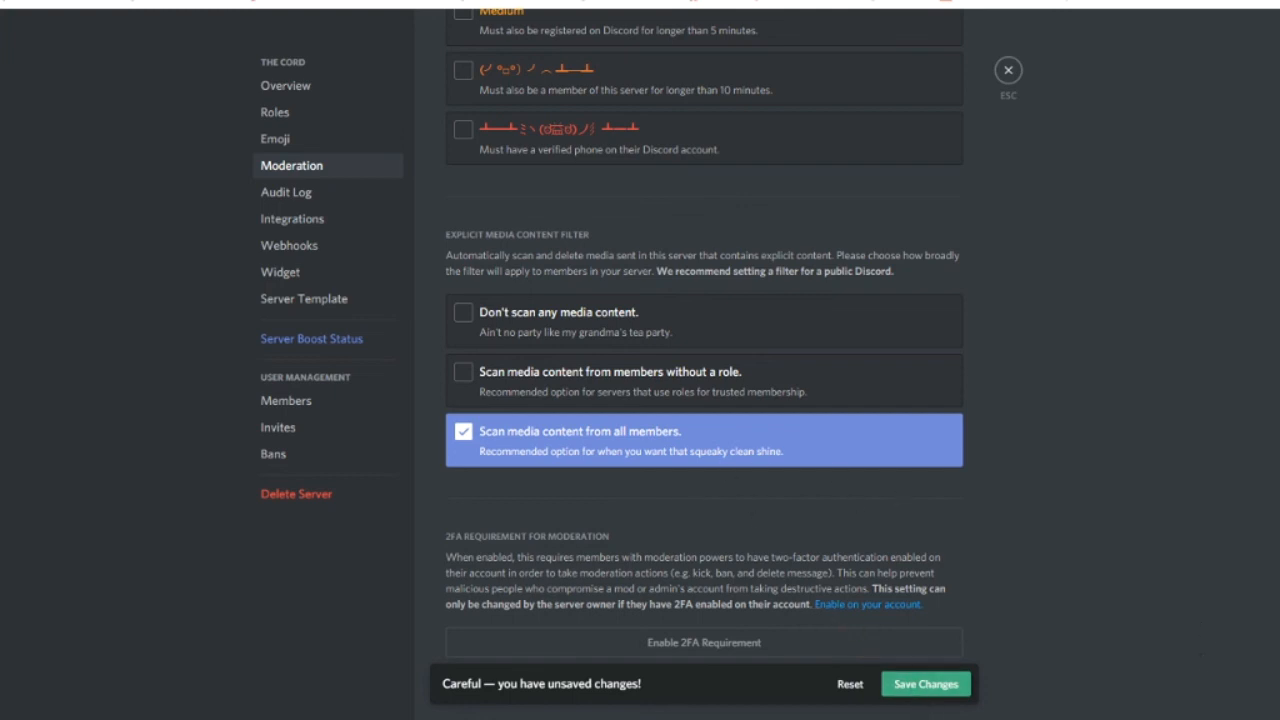
pyautogui.click(908, 699)
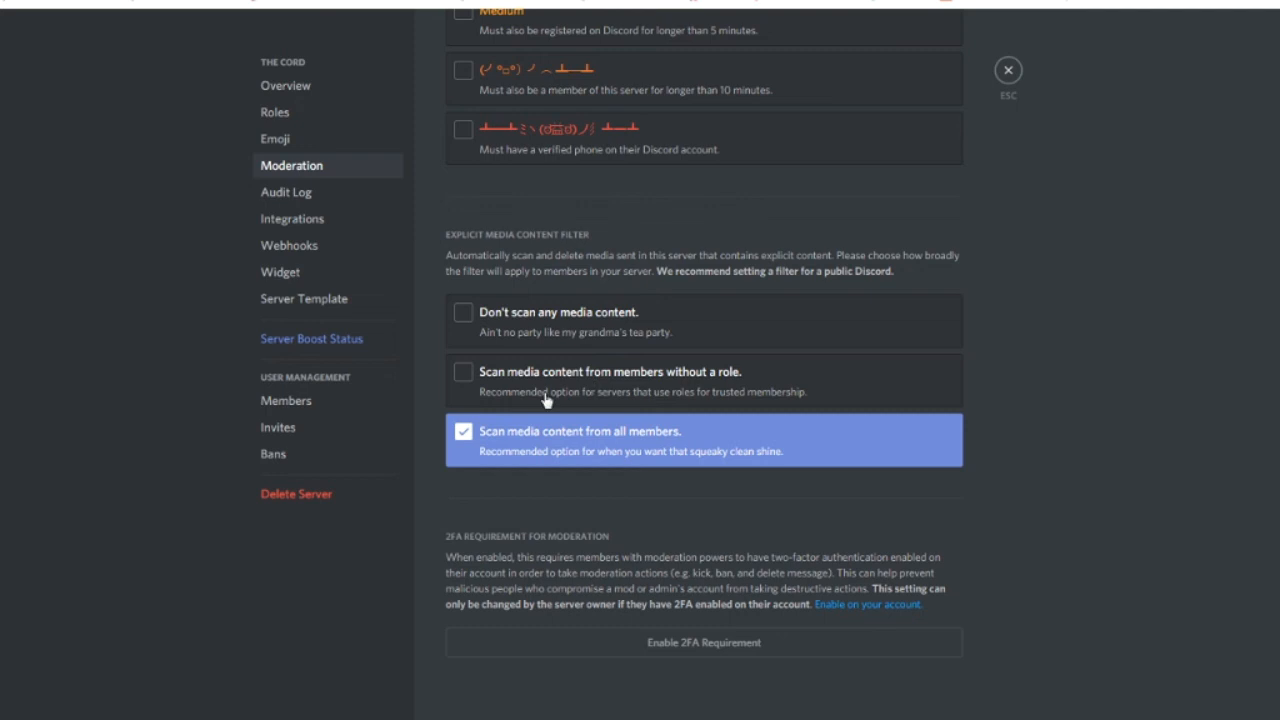
# Examine the server's audit log from the newest entries back to the oldest ones
pyautogui.click(352, 193)
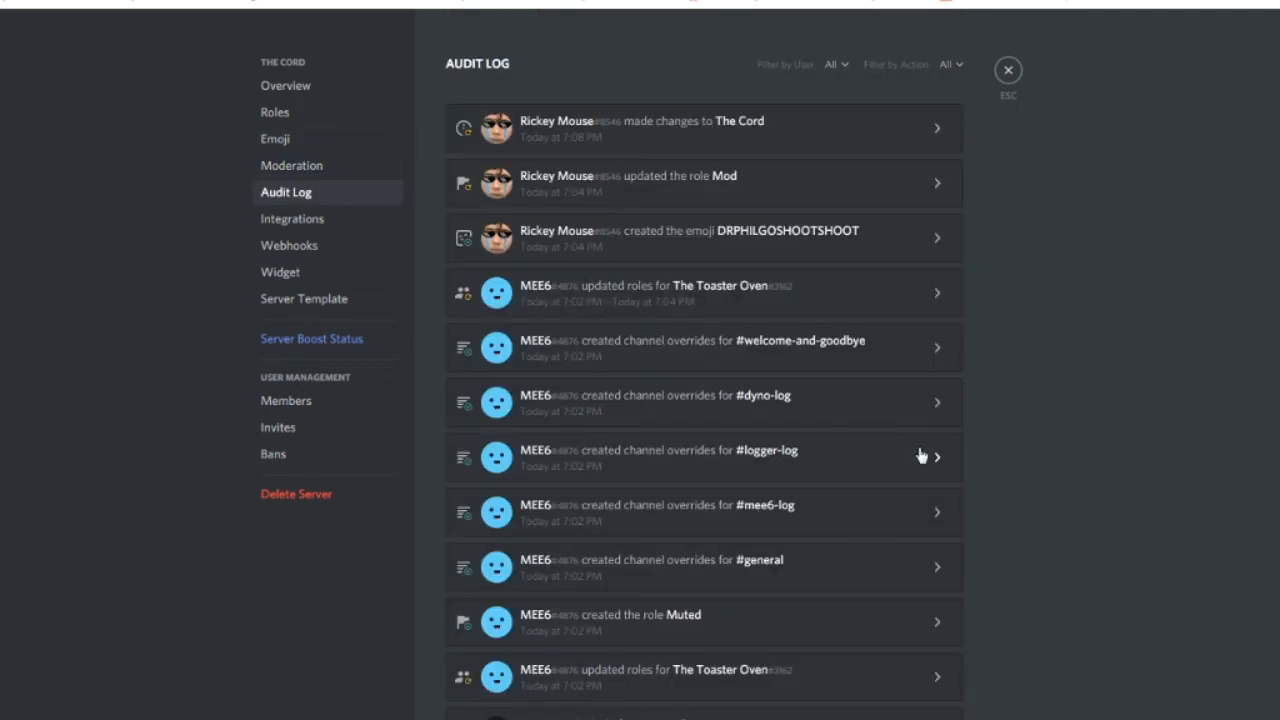
pyautogui.scroll(-1, 891, 434)
pyautogui.scroll(-15, 765, 388)
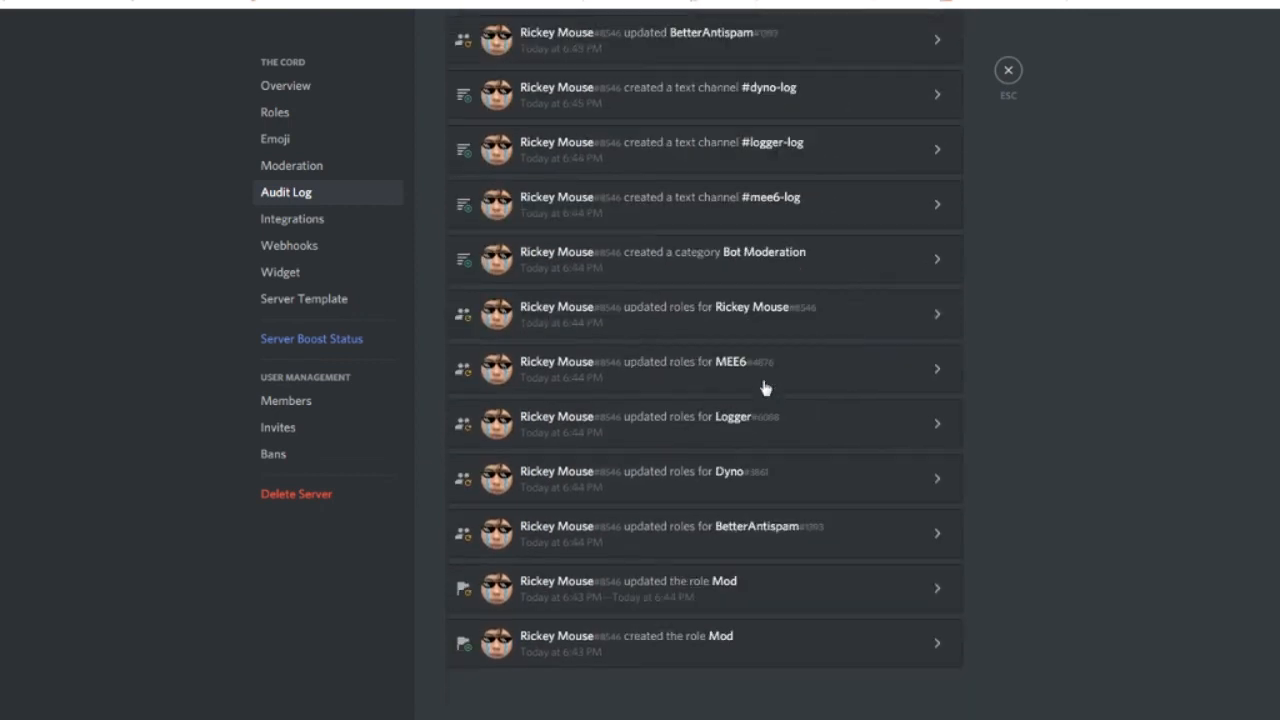
pyautogui.scroll(2, 765, 388)
pyautogui.scroll(10, 765, 388)
pyautogui.scroll(-4, 700, 369)
pyautogui.scroll(-20, 700, 372)
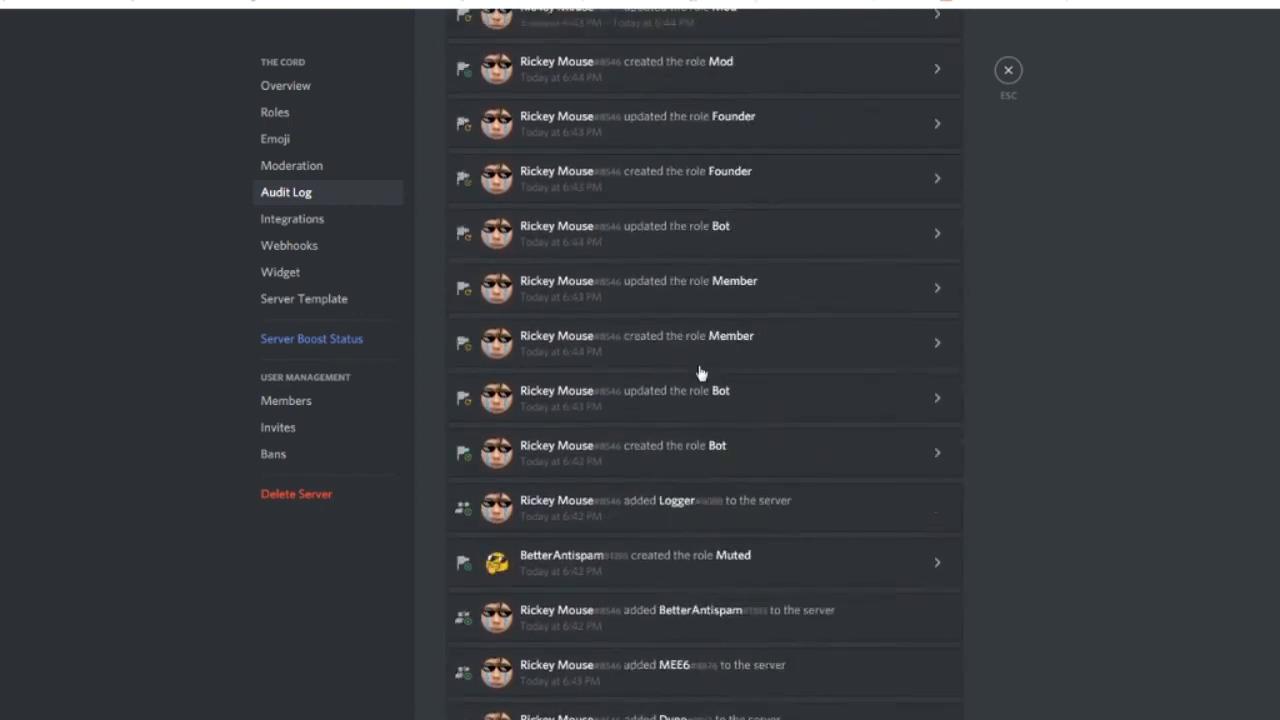
pyautogui.scroll(10, 477, 408)
pyautogui.scroll(10, 474, 408)
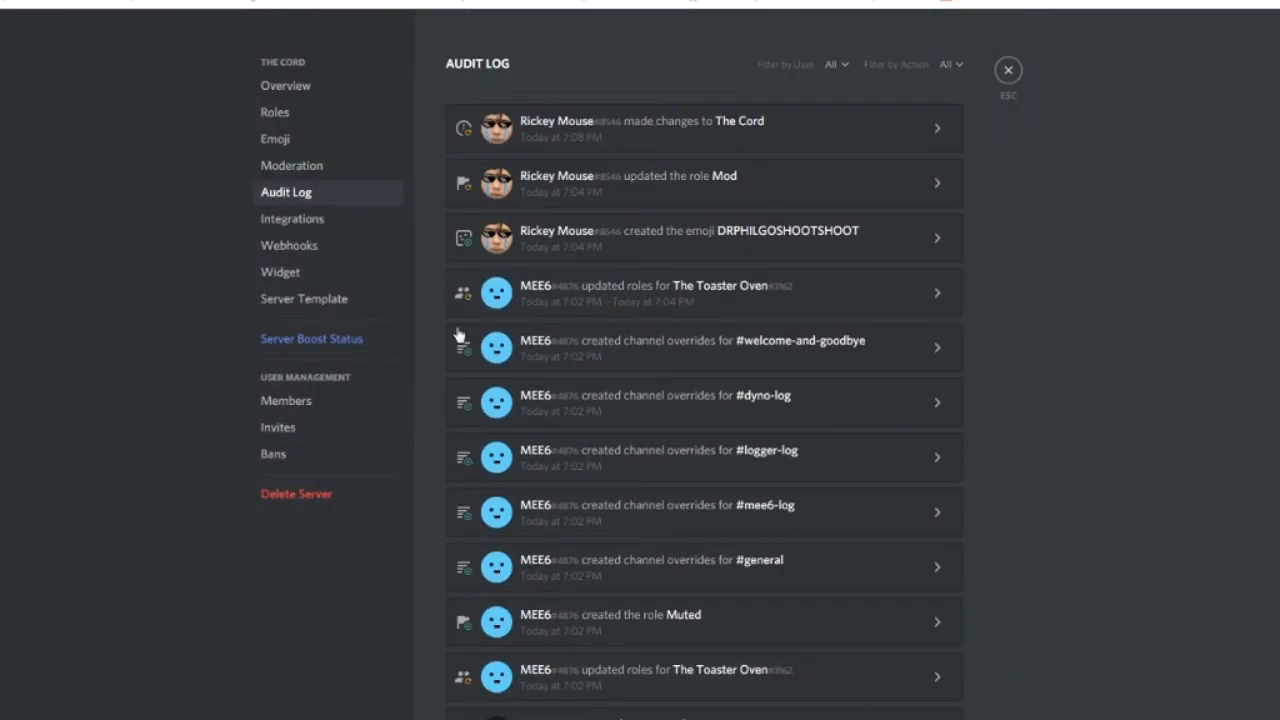
# Review the server's Integrations, Webhooks and Widget settings, including the widget's invite channel option
pyautogui.click(298, 221)
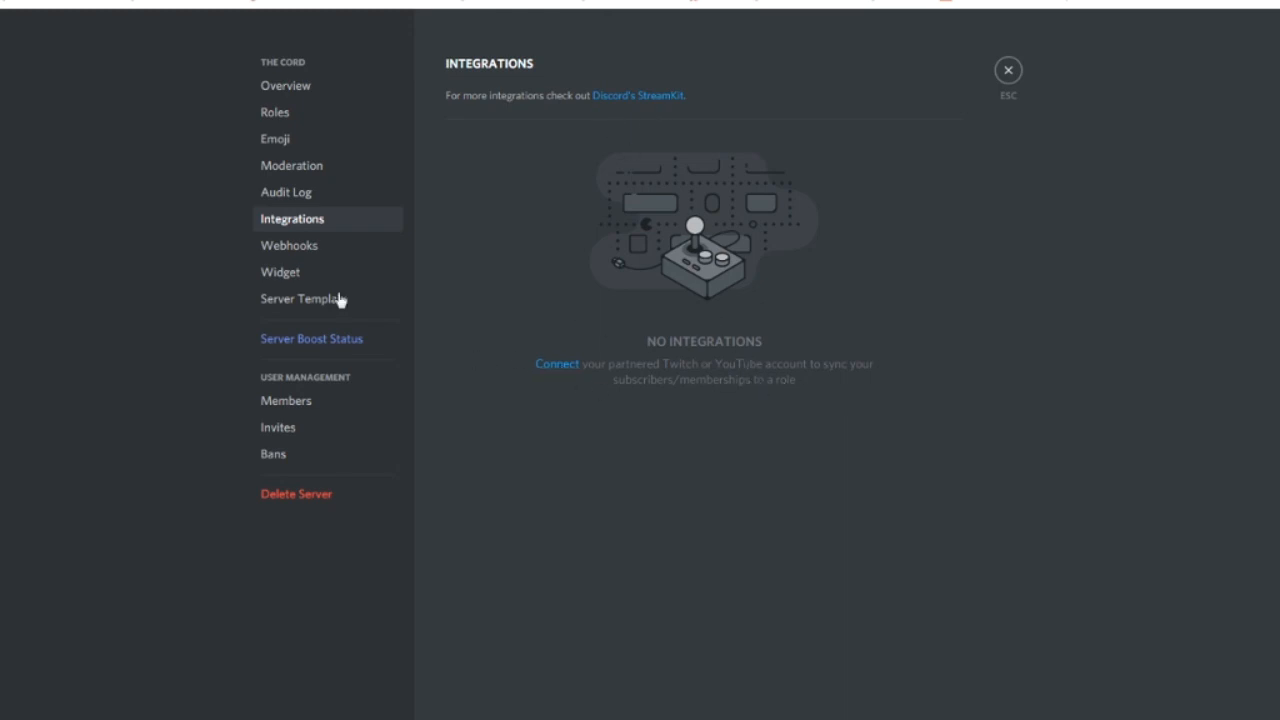
pyautogui.click(284, 254)
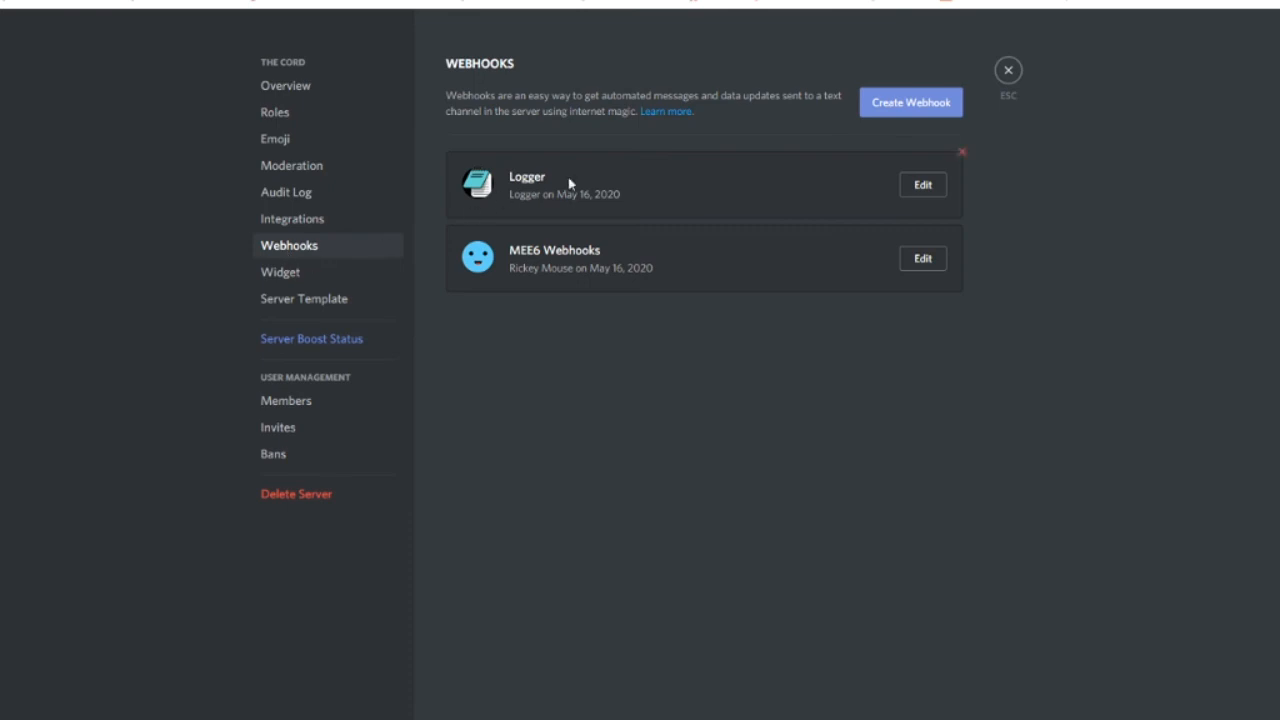
pyautogui.click(300, 219)
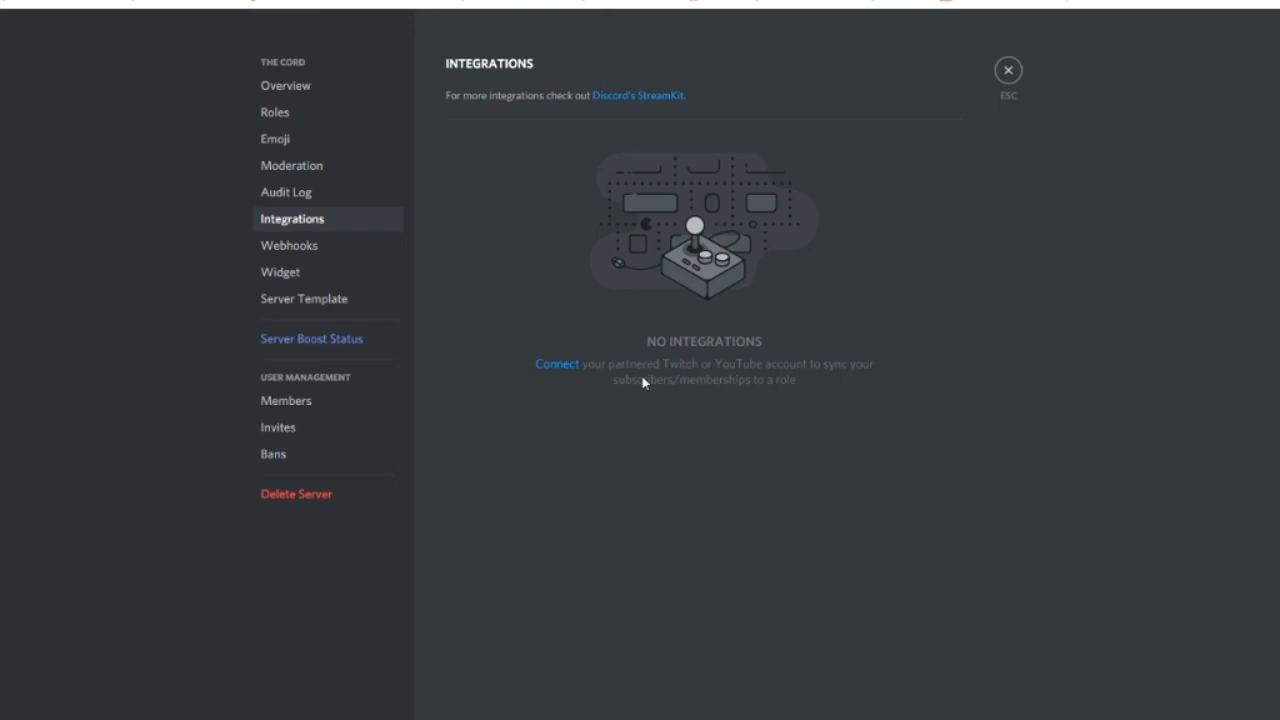
pyautogui.click(285, 275)
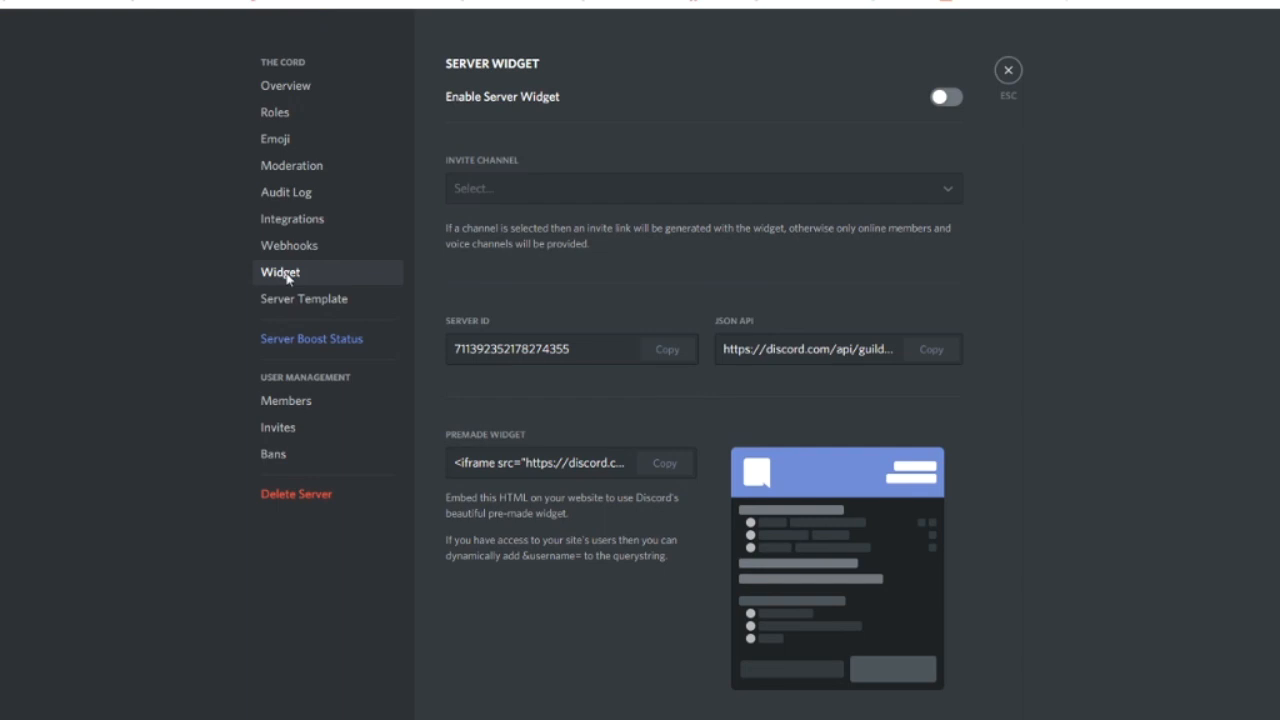
pyautogui.click(551, 182)
pyautogui.click(551, 192)
pyautogui.scroll(-1, 677, 406)
pyautogui.scroll(1, 617, 406)
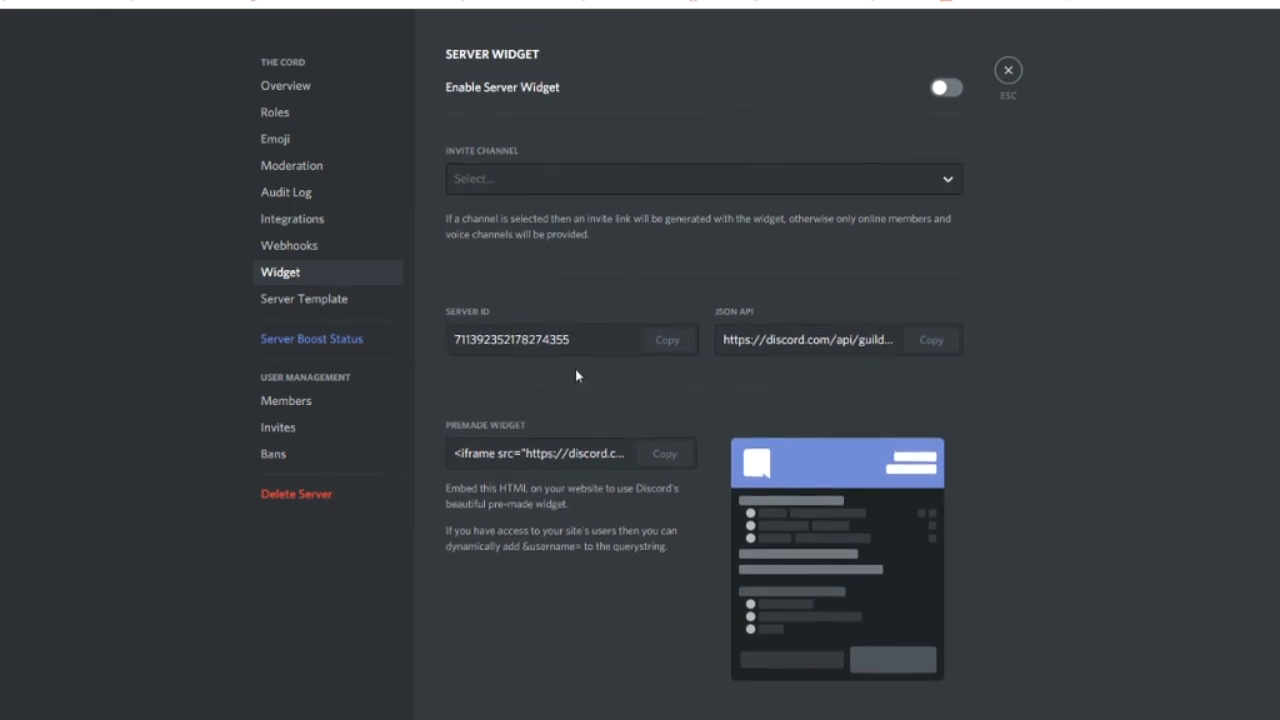
# View the server's template, members, invites and bans pages, and leave the server settings
pyautogui.click(294, 296)
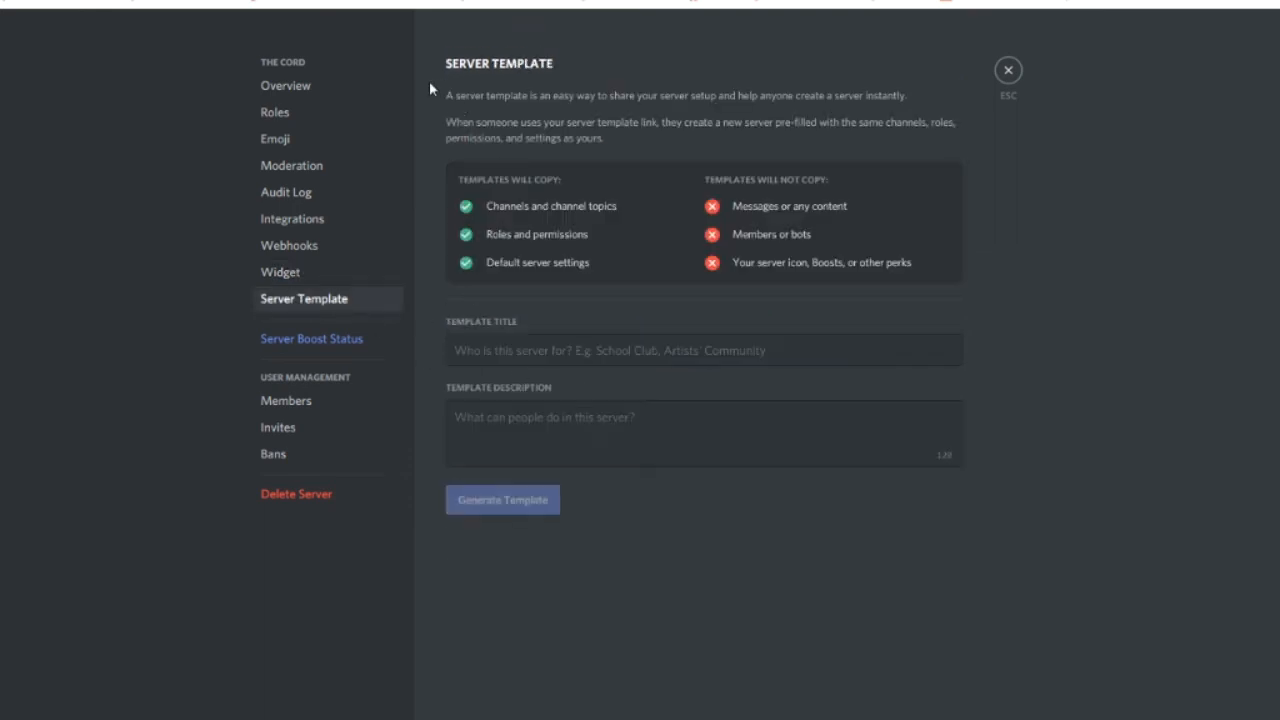
pyautogui.click(275, 405)
pyautogui.click(294, 429)
pyautogui.click(280, 455)
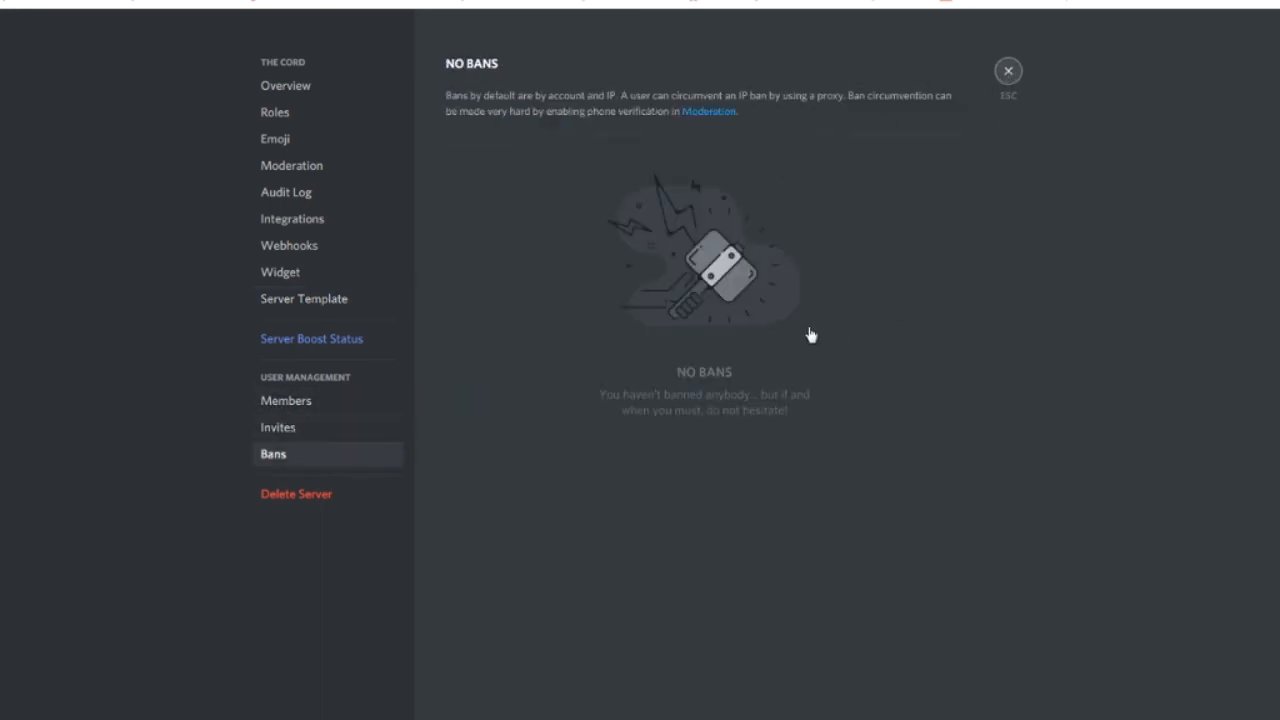
pyautogui.press('Escape')
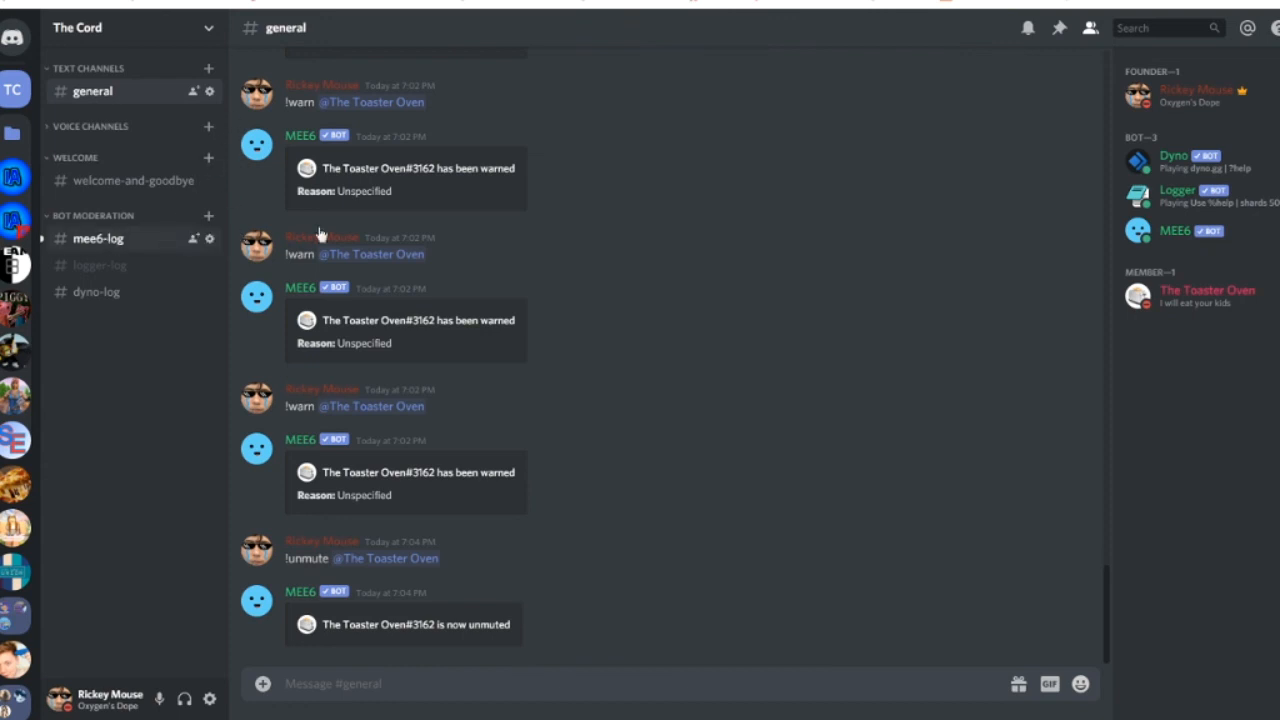
# View the profile cards of the Logger and MEE6 bots from the member list
pyautogui.click(1027, 28)
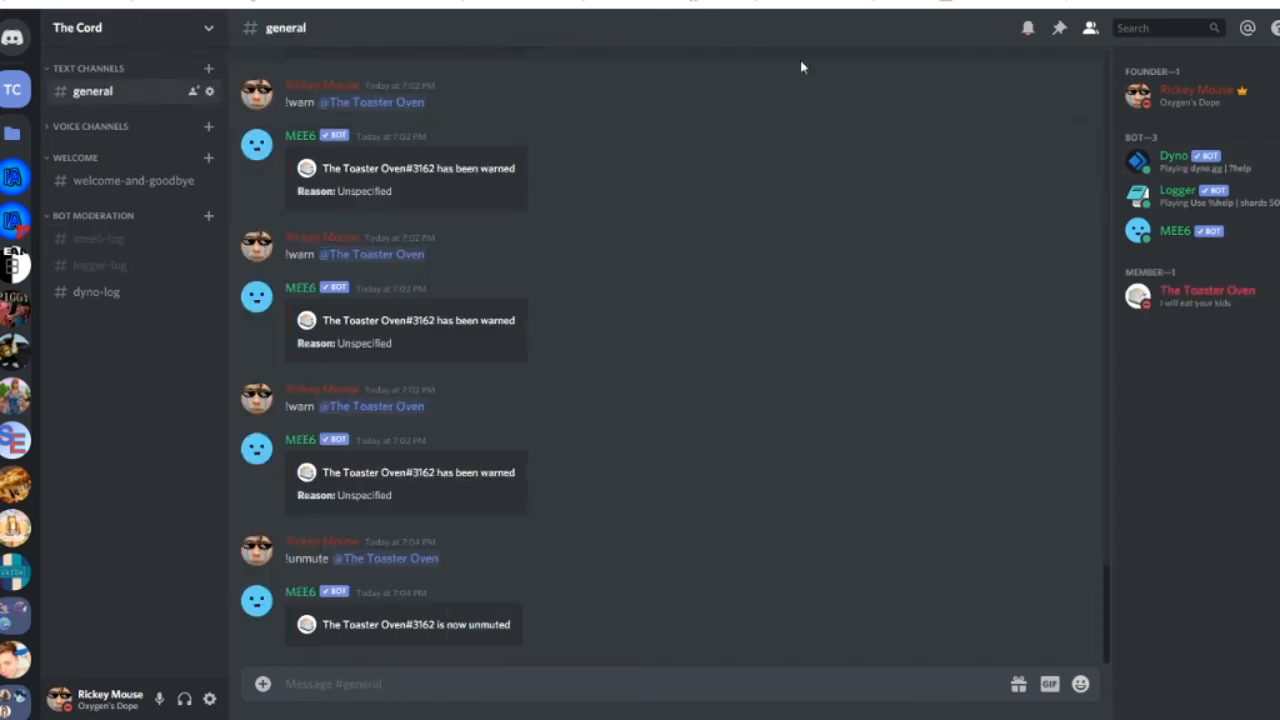
pyautogui.click(1244, 196)
pyautogui.click(1247, 222)
pyautogui.click(1245, 234)
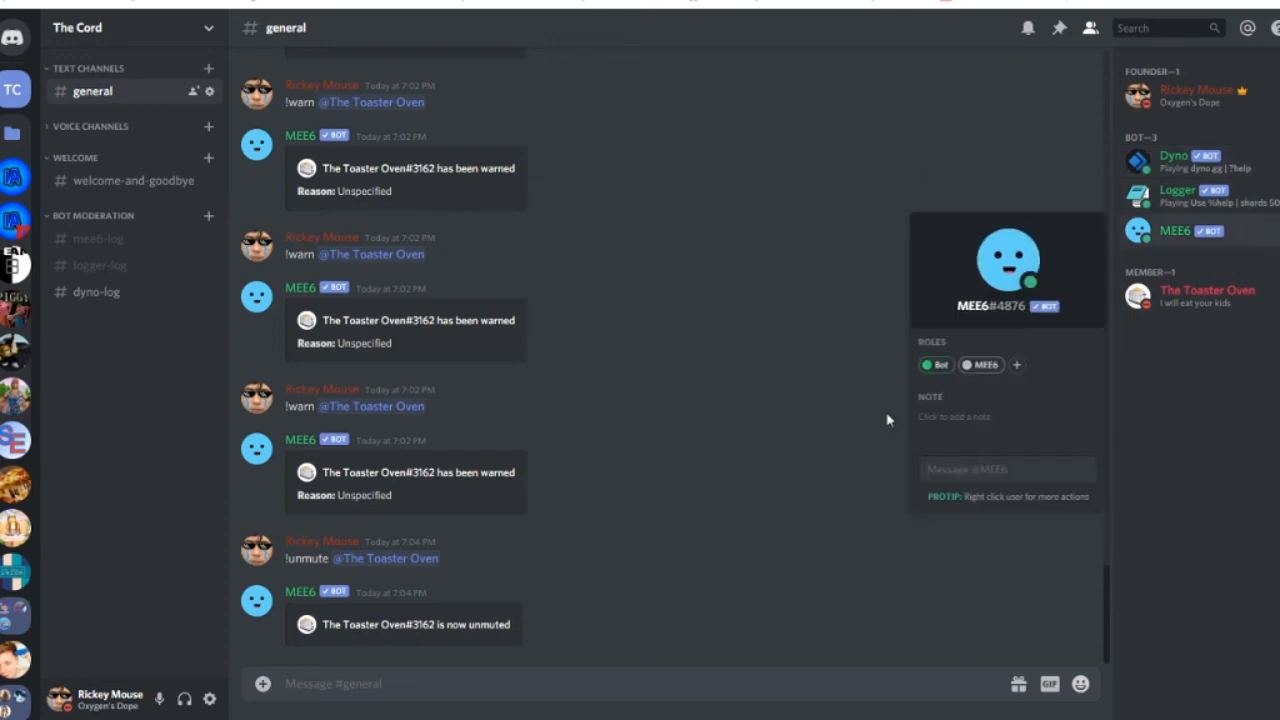
pyautogui.click(802, 410)
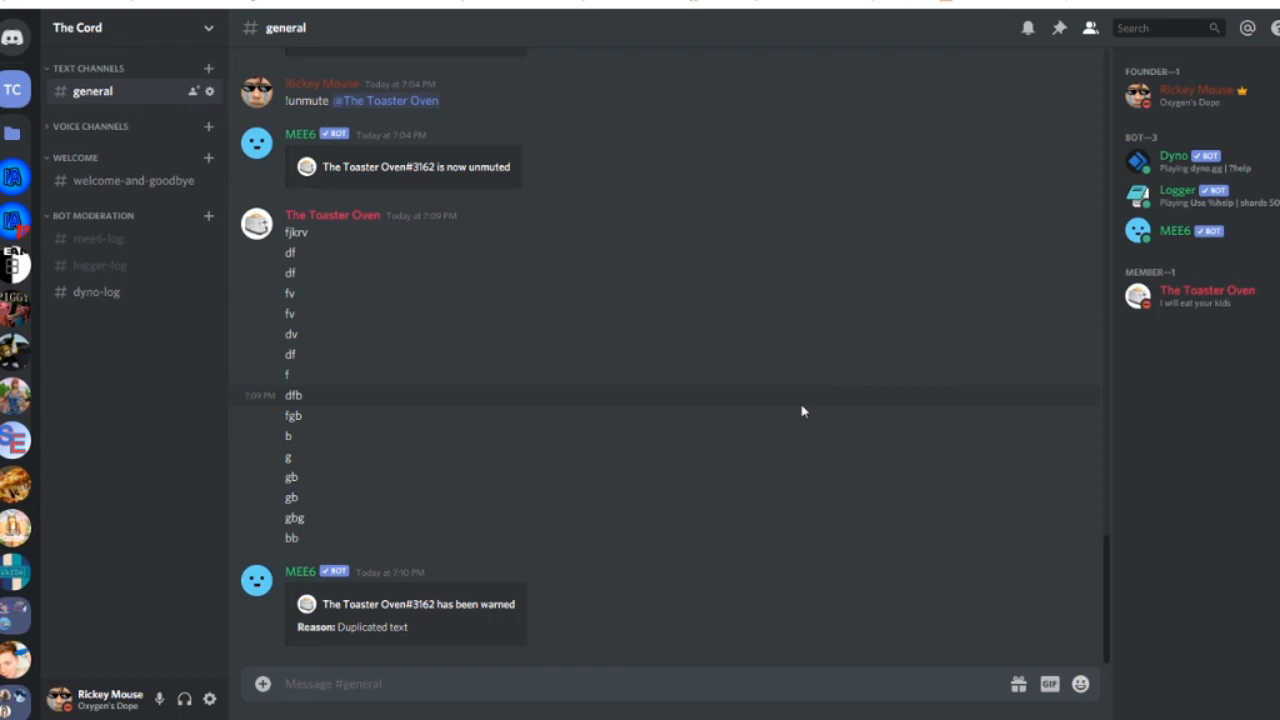
# Send the !UNMUTE command mentioning the warned friend in #general and look over MEE6's automated actions and commands
pyautogui.click(740, 668)
pyautogui.write('!UNMUTE @')
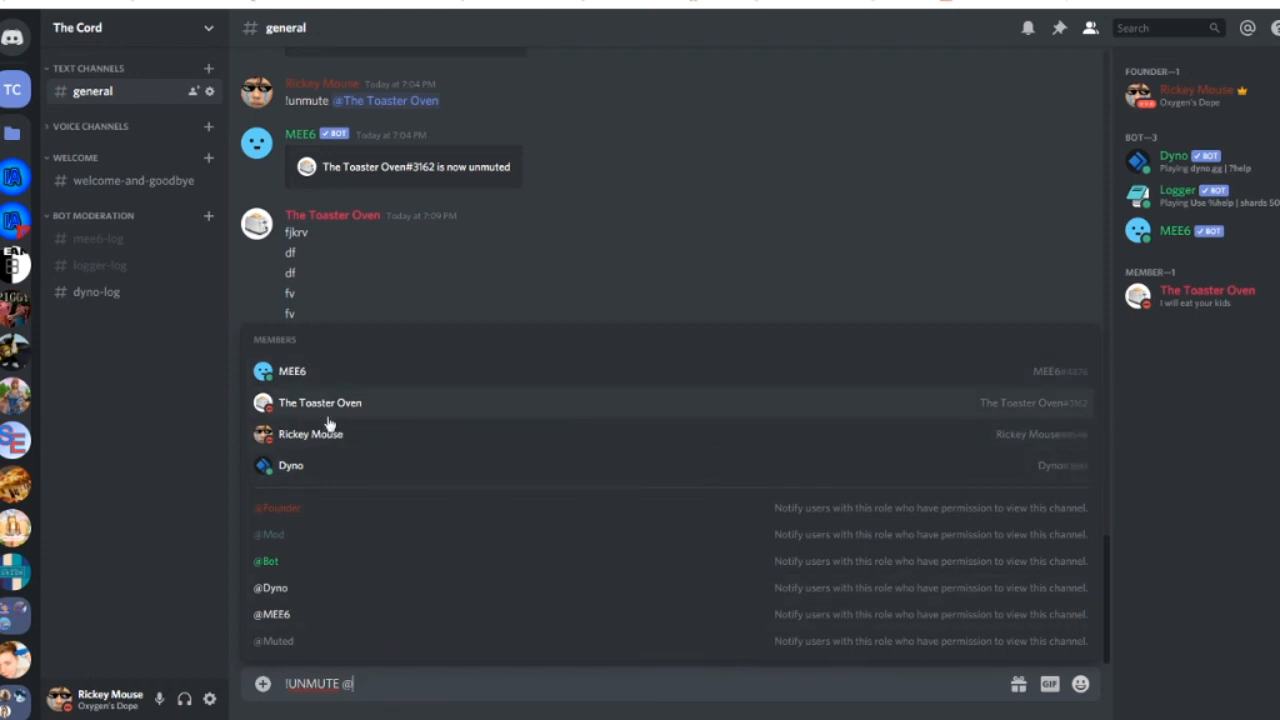
pyautogui.click(327, 418)
pyautogui.press('Return')
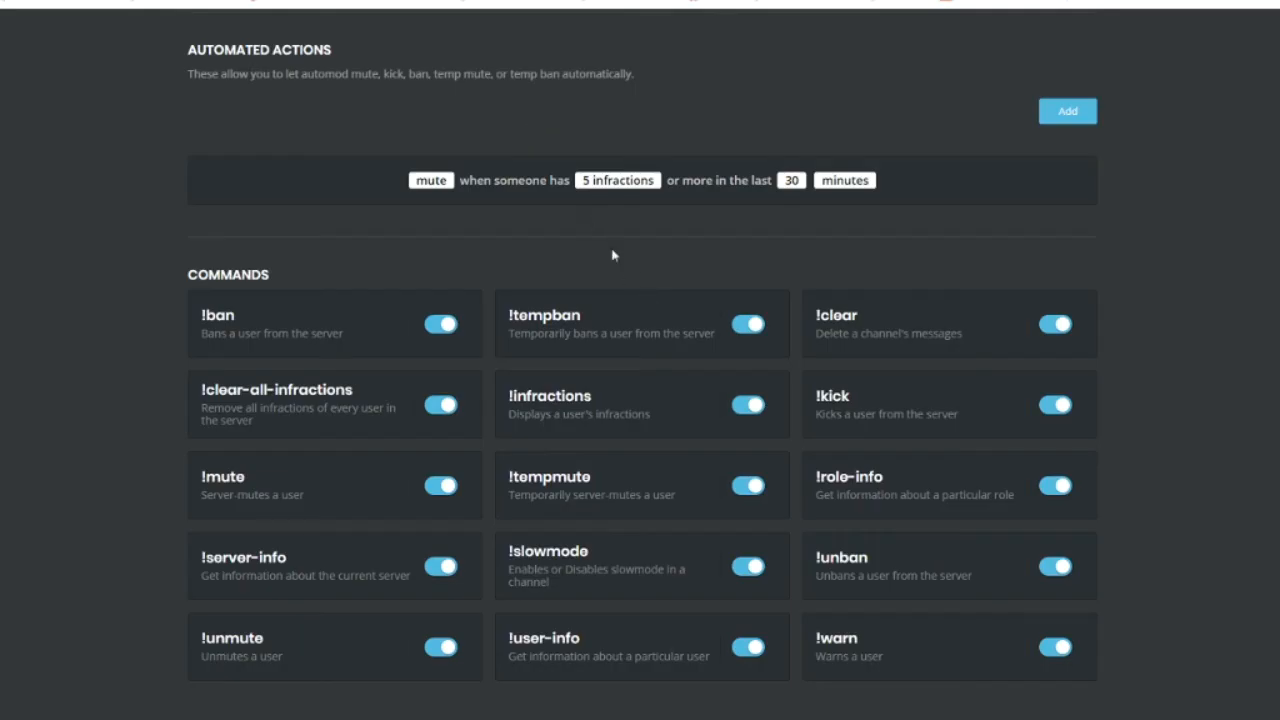
pyautogui.scroll(8, 613, 255)
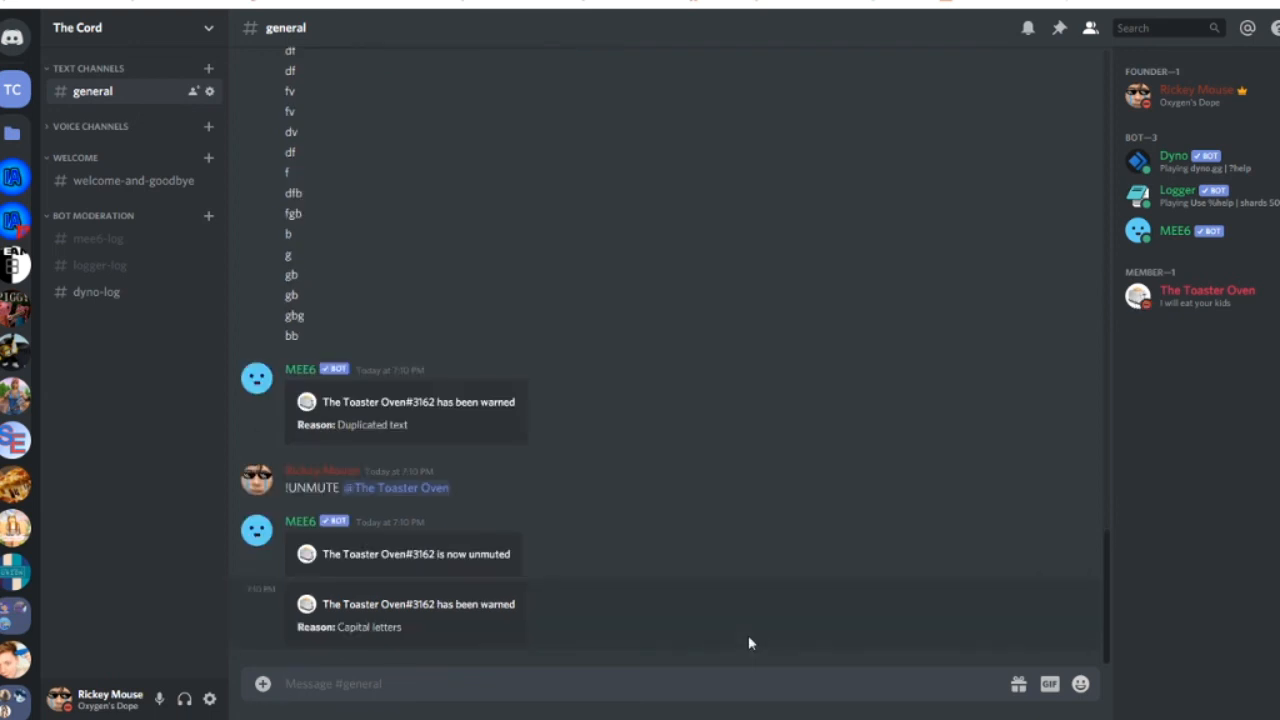
# Unmute the friend with MEE6's !unmute command in #general after the capital letters warning
pyautogui.write('!unmue')
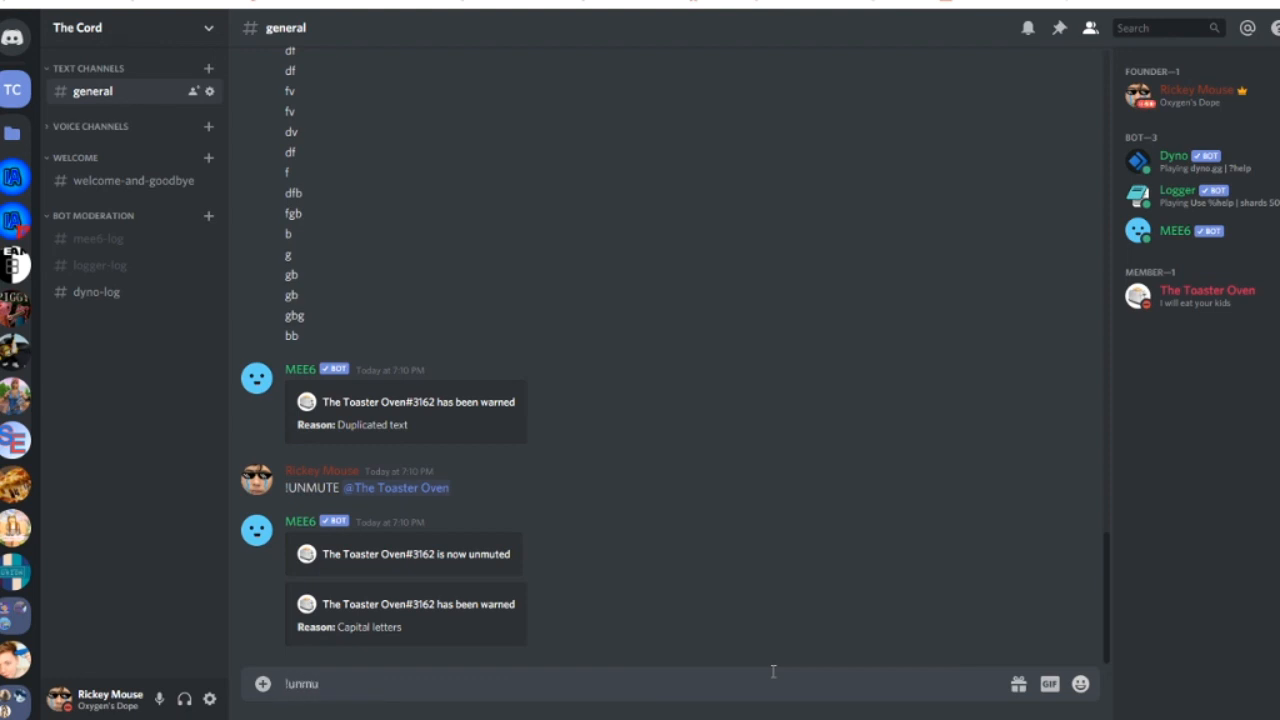
pyautogui.press('BackSpace')
pyautogui.write('te @')
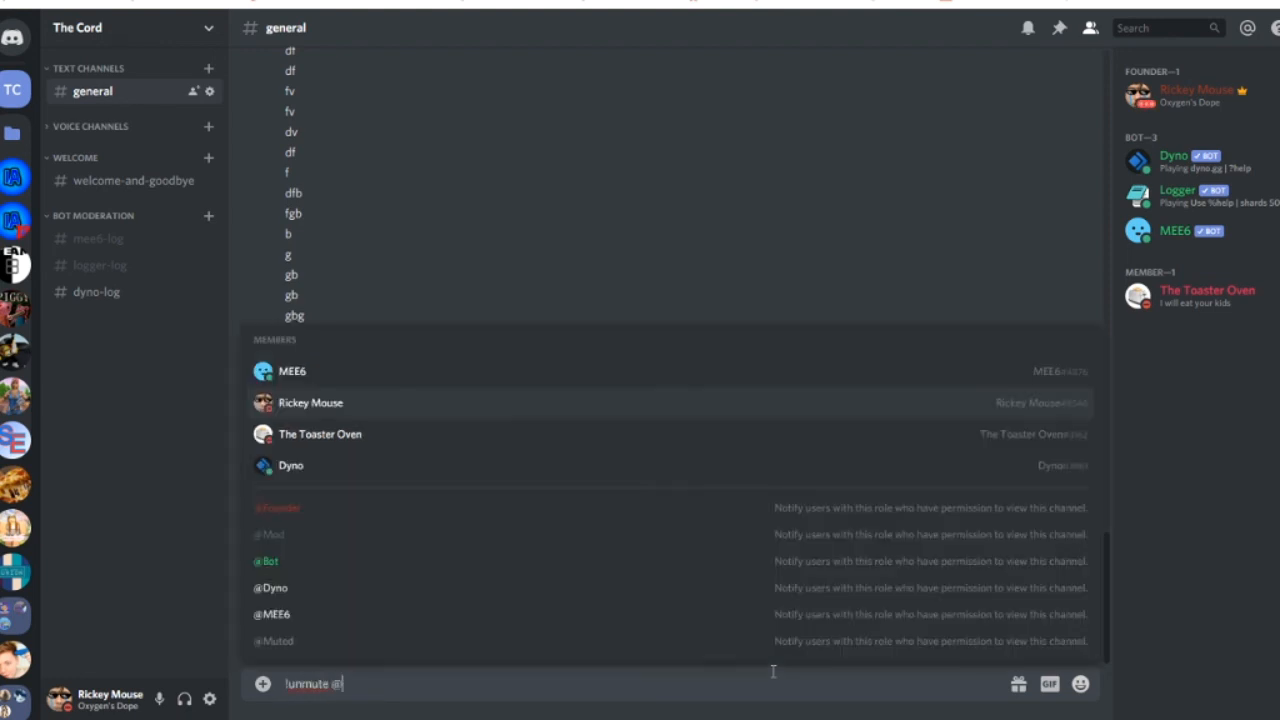
pyautogui.click(382, 428)
pyautogui.press('Return')
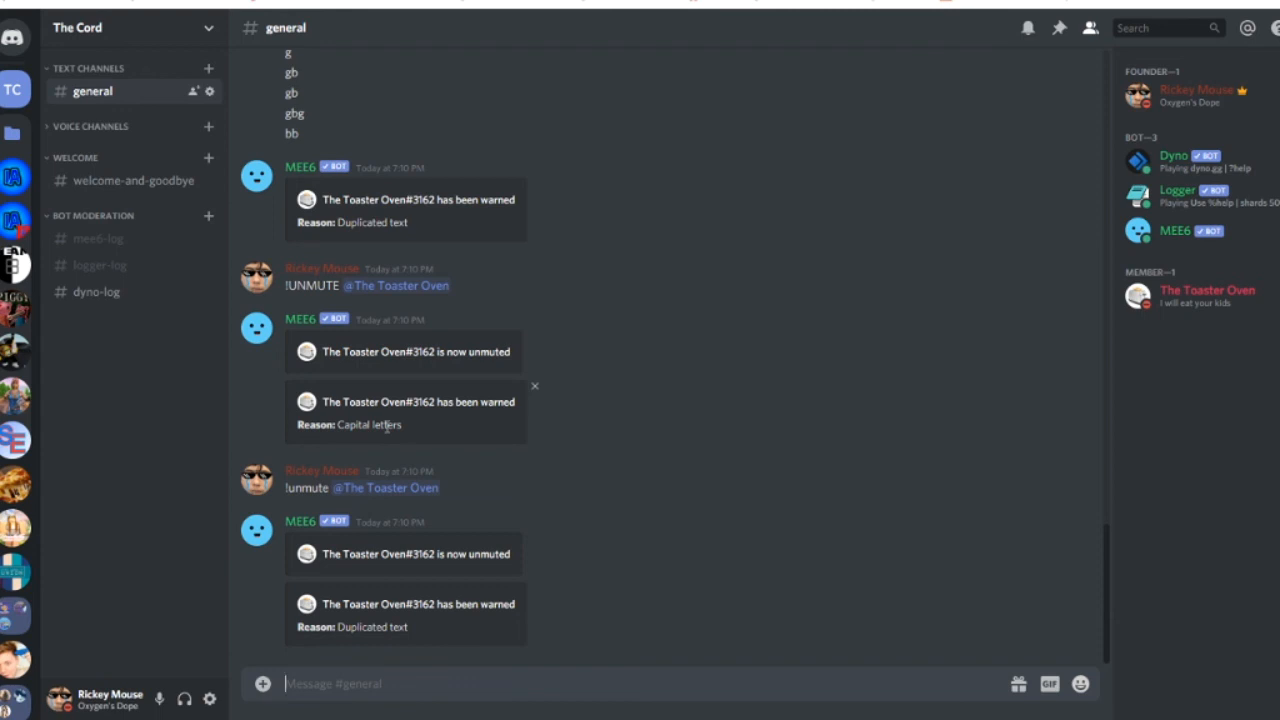
# Send !unmute with the friend's mention in #general after the duplicated text warning
pyautogui.write('!unmutr @')
pyautogui.press('BackSpace')
pyautogui.press('BackSpace')
pyautogui.press('BackSpace')
pyautogui.write('e @')
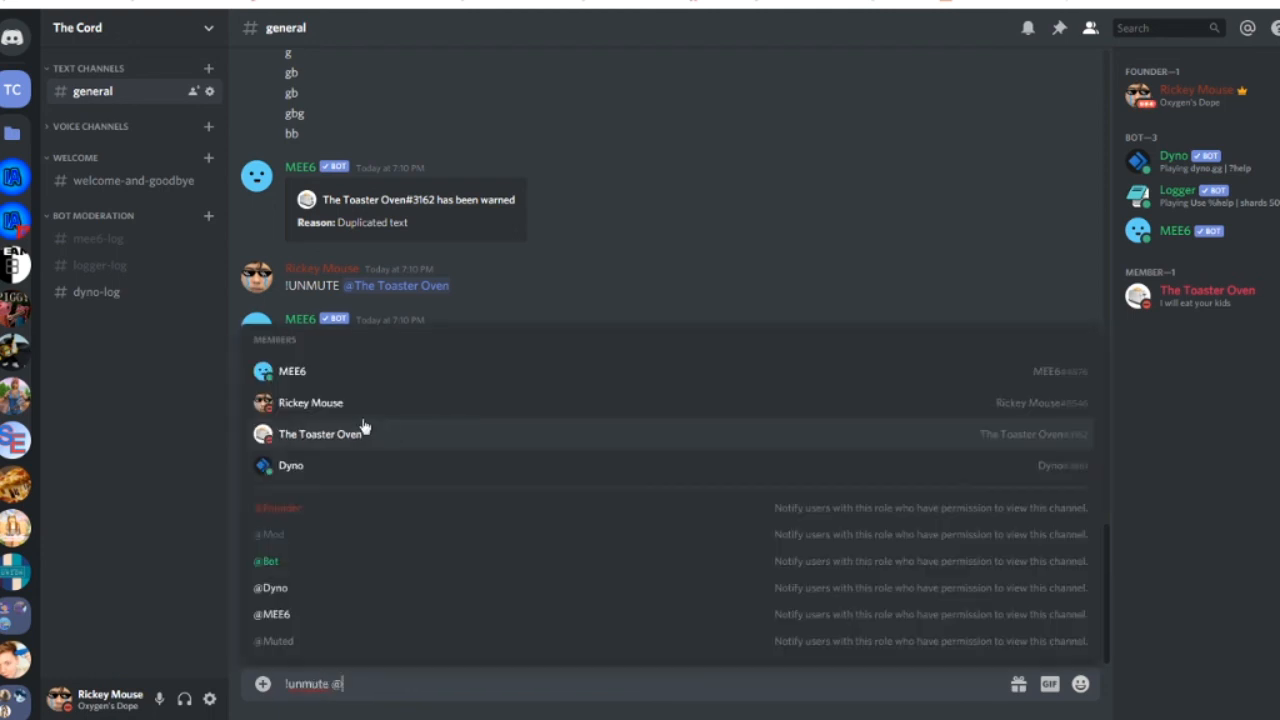
pyautogui.click(334, 428)
pyautogui.press('Return')
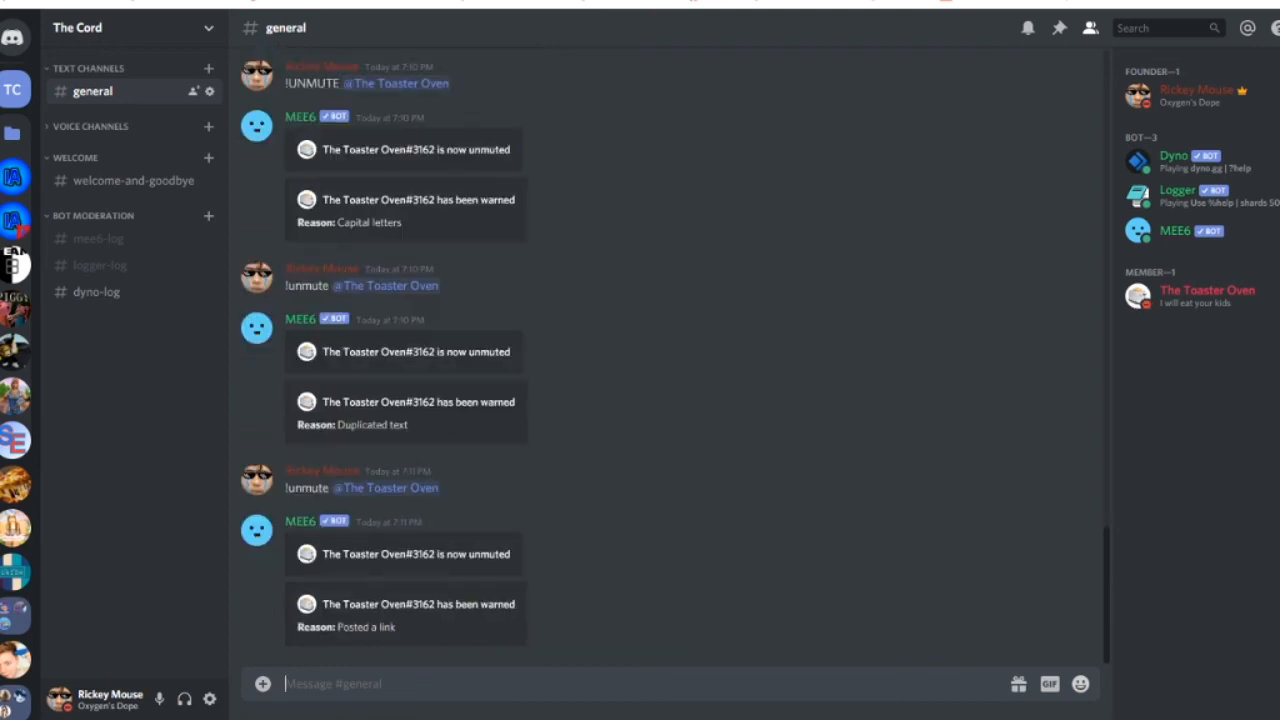
# Unmute the friend with the !unmute command in #general after the warning for posting a link
pyautogui.write('!unmute @')
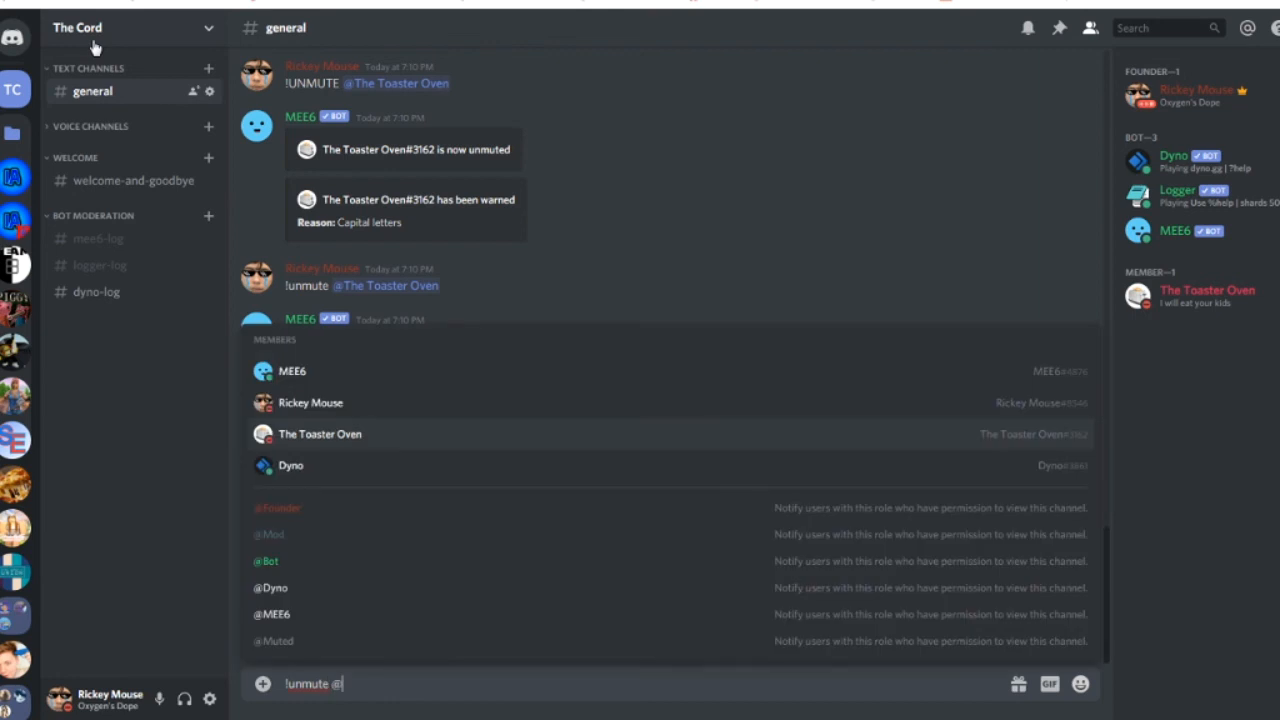
pyautogui.click(434, 447)
pyautogui.press('Return')
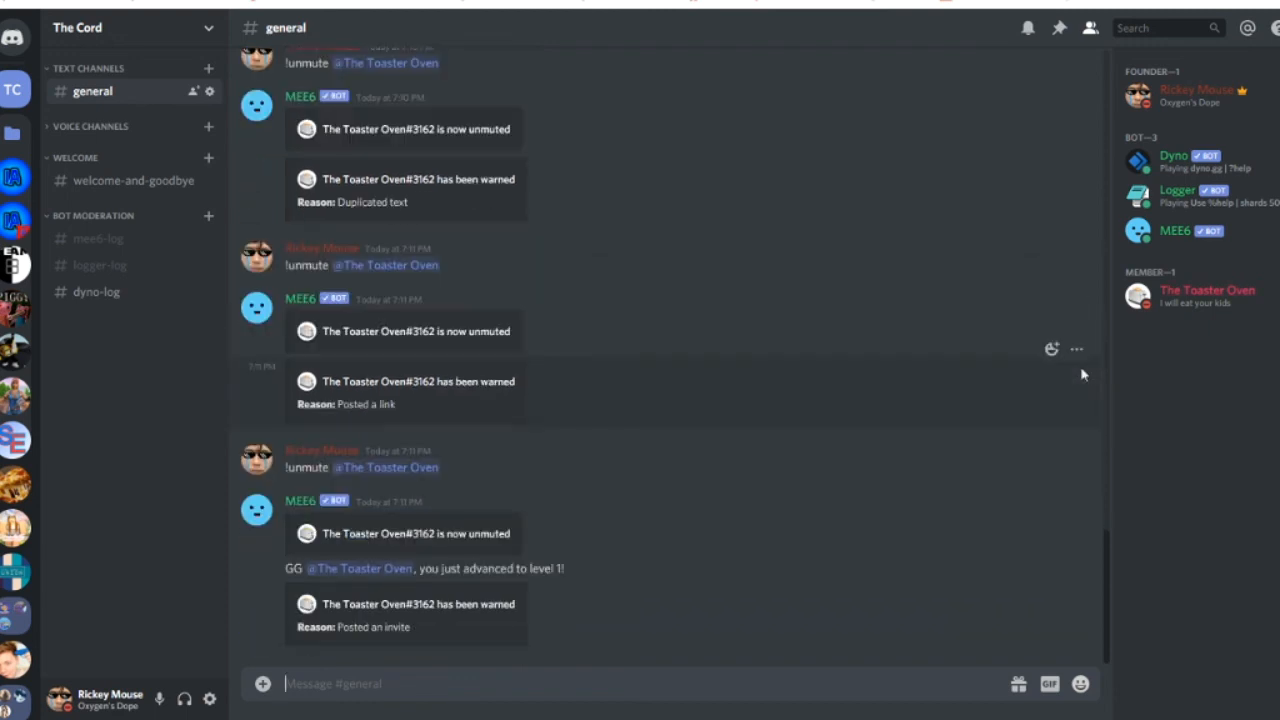
# Send !unmute with the friend's mention in #general after the warning for posting an invite
pyautogui.write('!u')
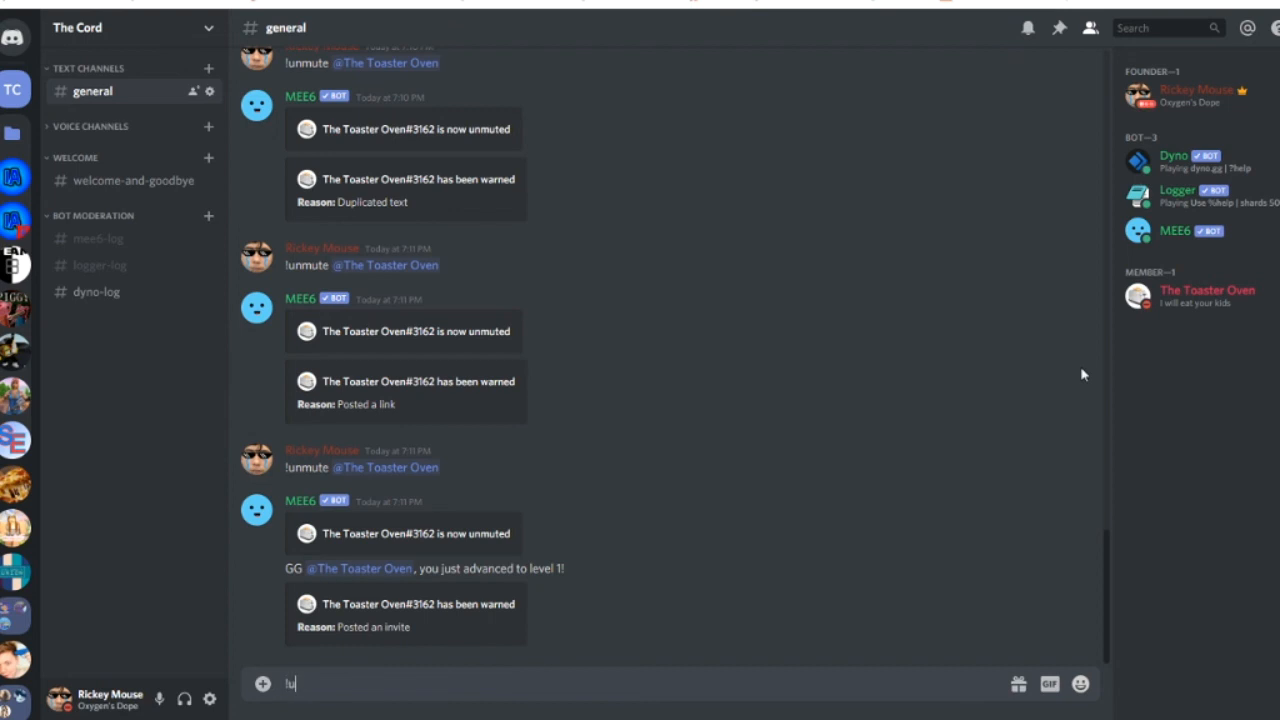
pyautogui.write('nmute @')
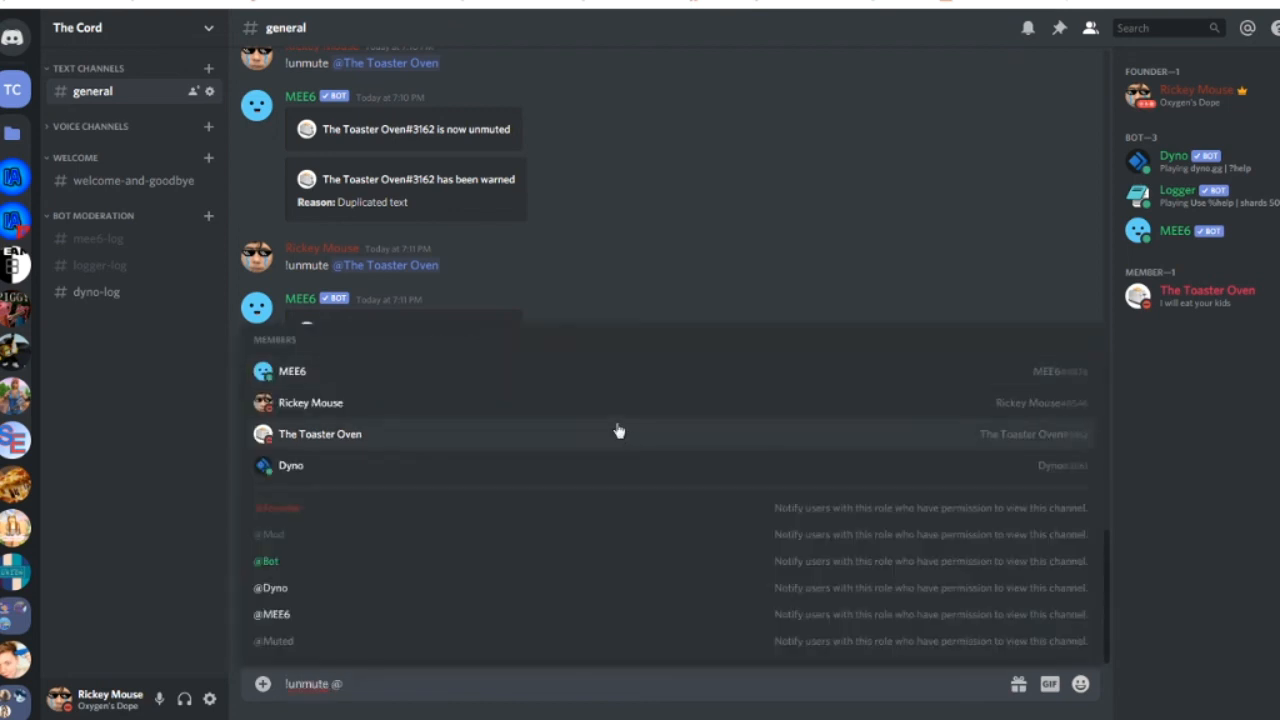
pyautogui.click(503, 445)
pyautogui.press('Return')
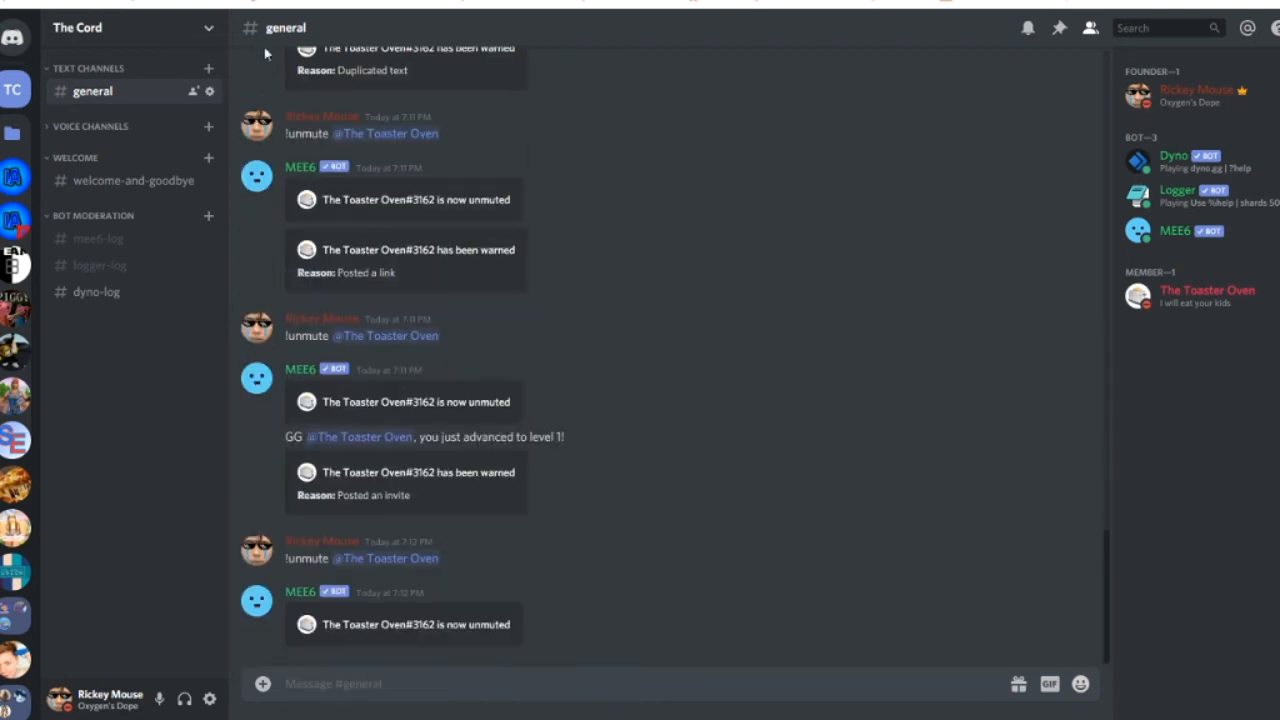
# Request your own MEE6 level card by sending the !rank command in #general
pyautogui.write('!rnak')
pyautogui.press('Return')
pyautogui.write('!rank')
pyautogui.press('Return')
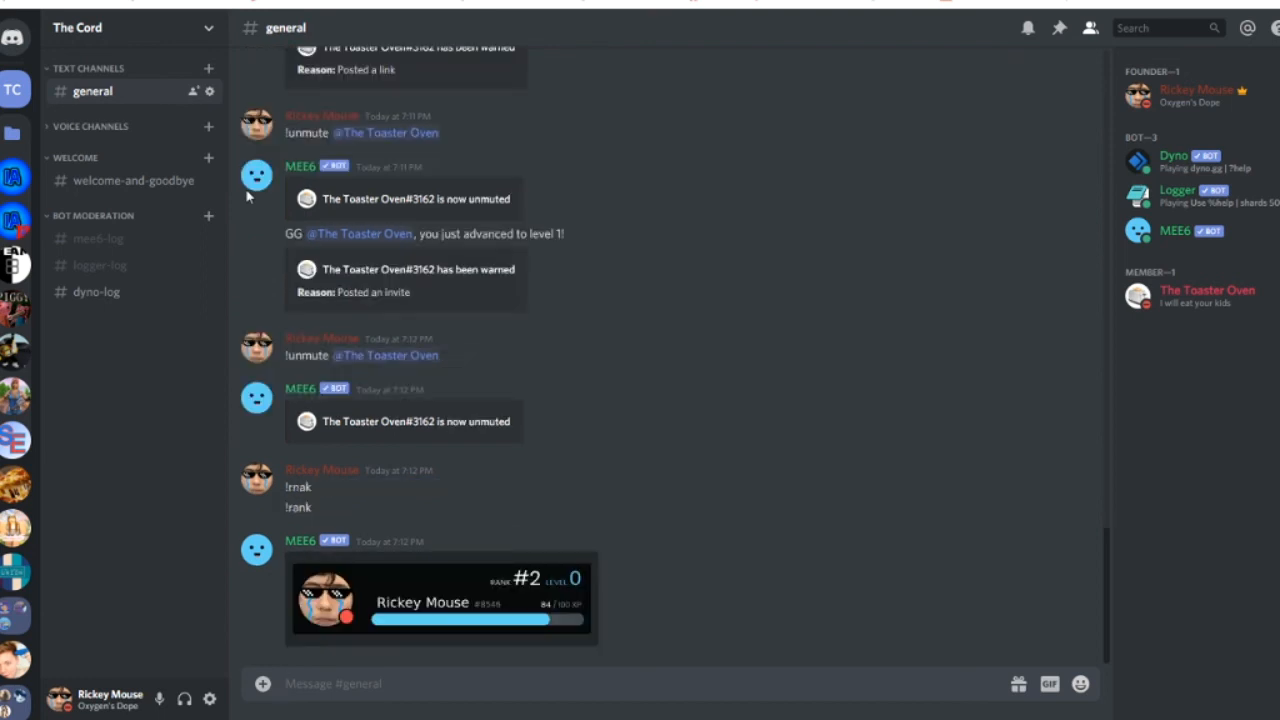
# Send the !levels command in #general and open The Cord's MEE6 leaderboard from the bot's reply
pyautogui.write('!levels')
pyautogui.press('Return')
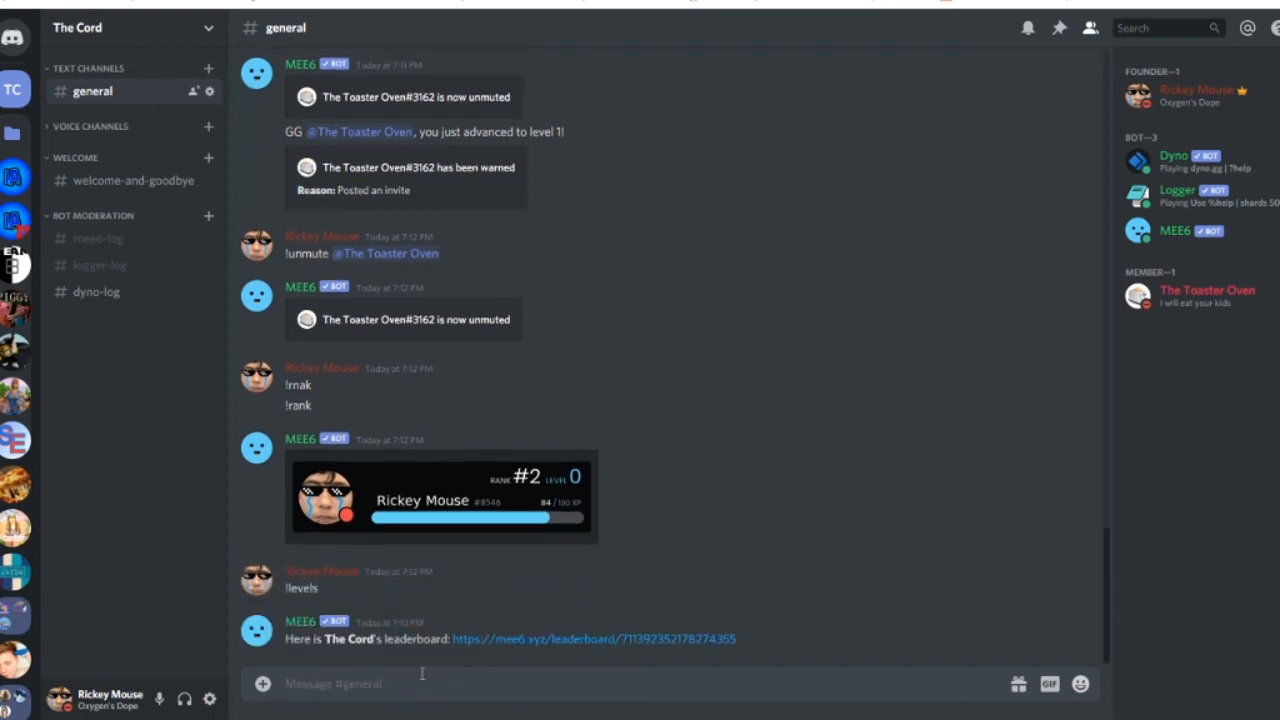
pyautogui.click(494, 637)
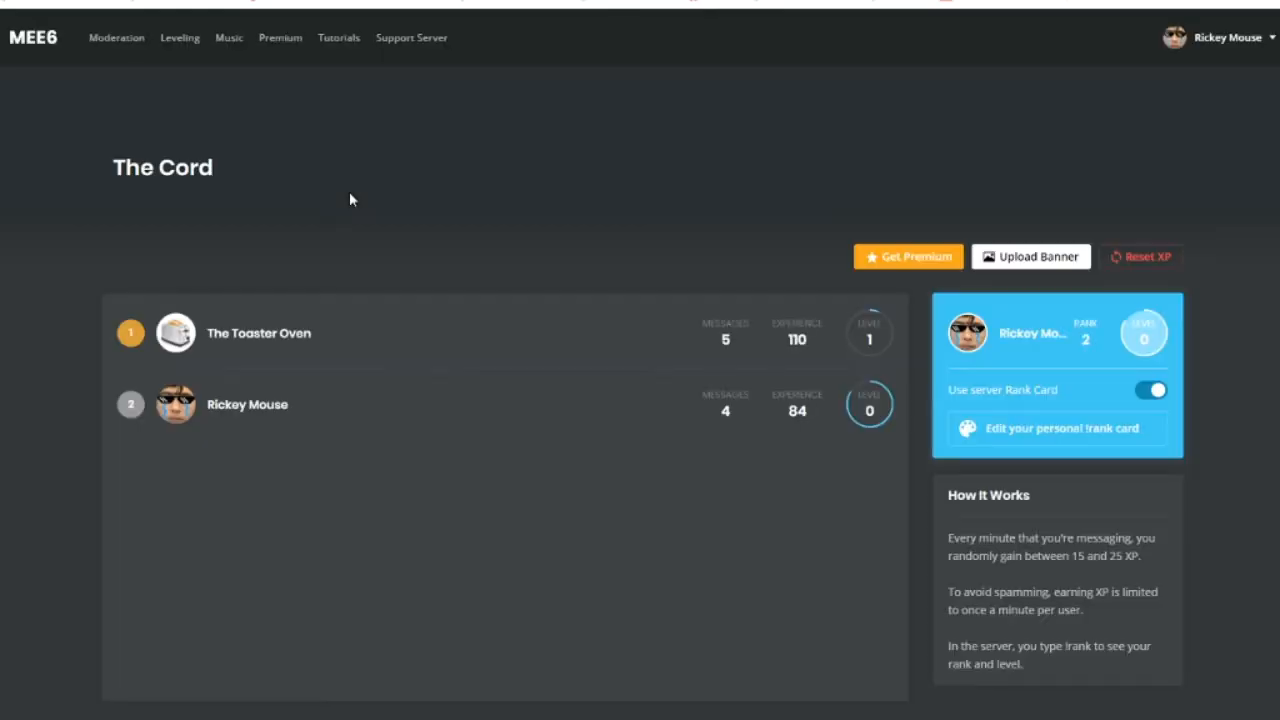
# Reset the first-ranked friend's XP on The Cord's leaderboard, and reset everybody's XP with confirmation
pyautogui.scroll(-2, 349, 198)
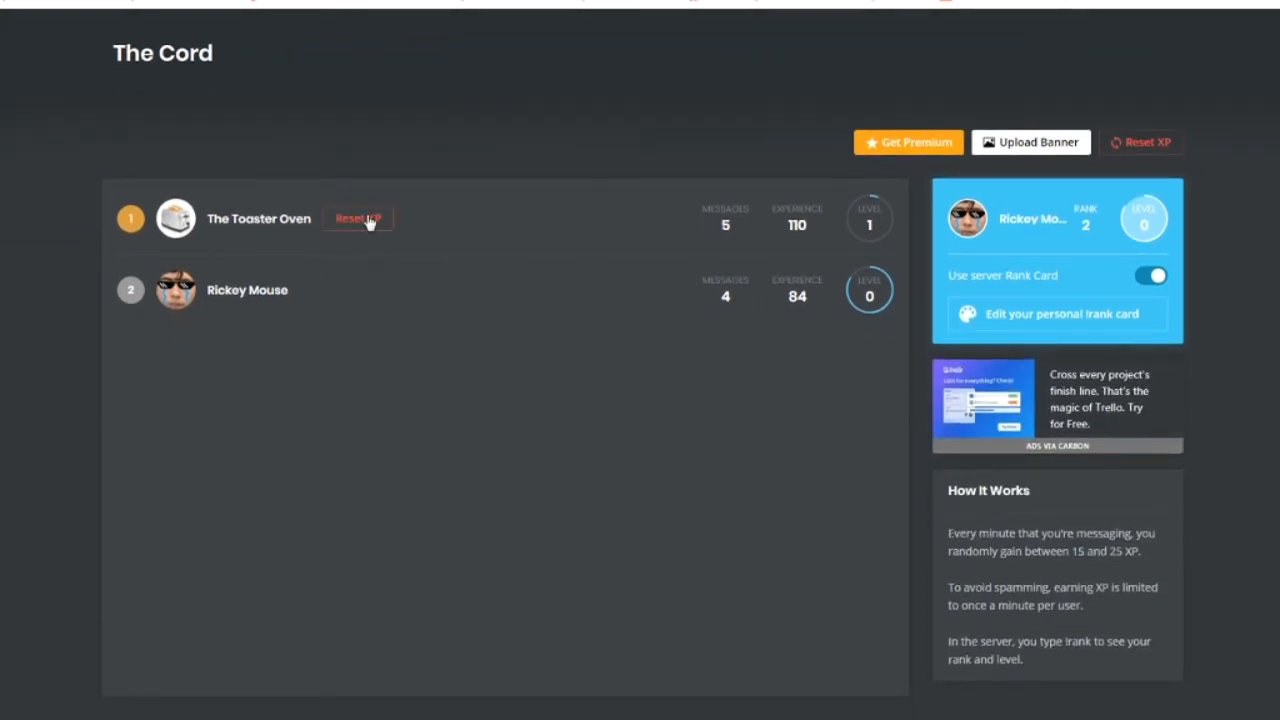
pyautogui.scroll(1, 370, 222)
pyautogui.middleClick(368, 221)
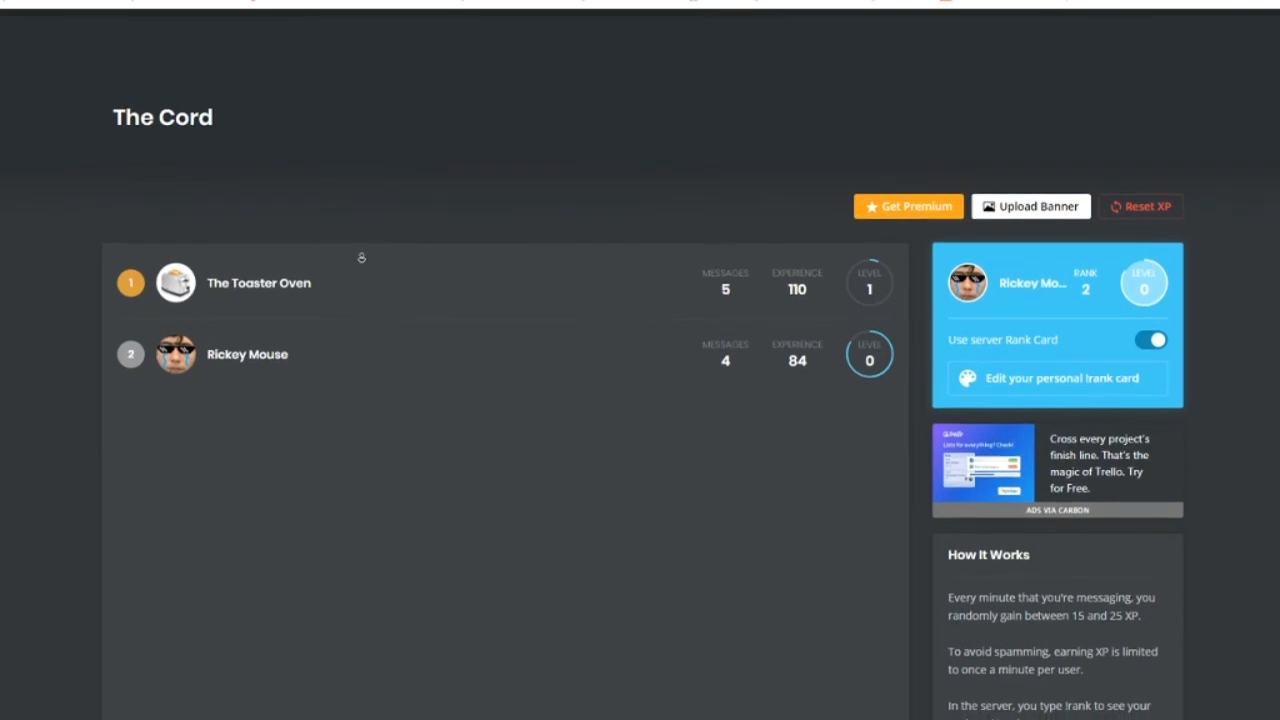
pyautogui.click(372, 220)
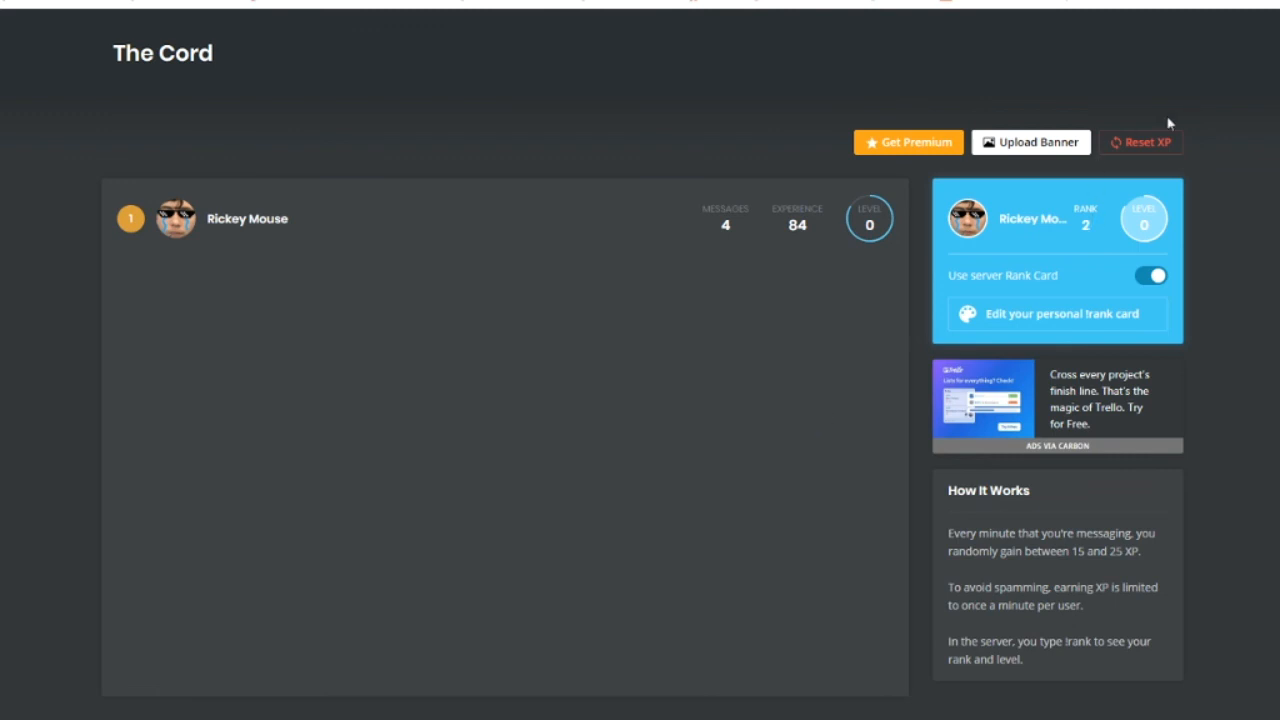
pyautogui.click(1178, 143)
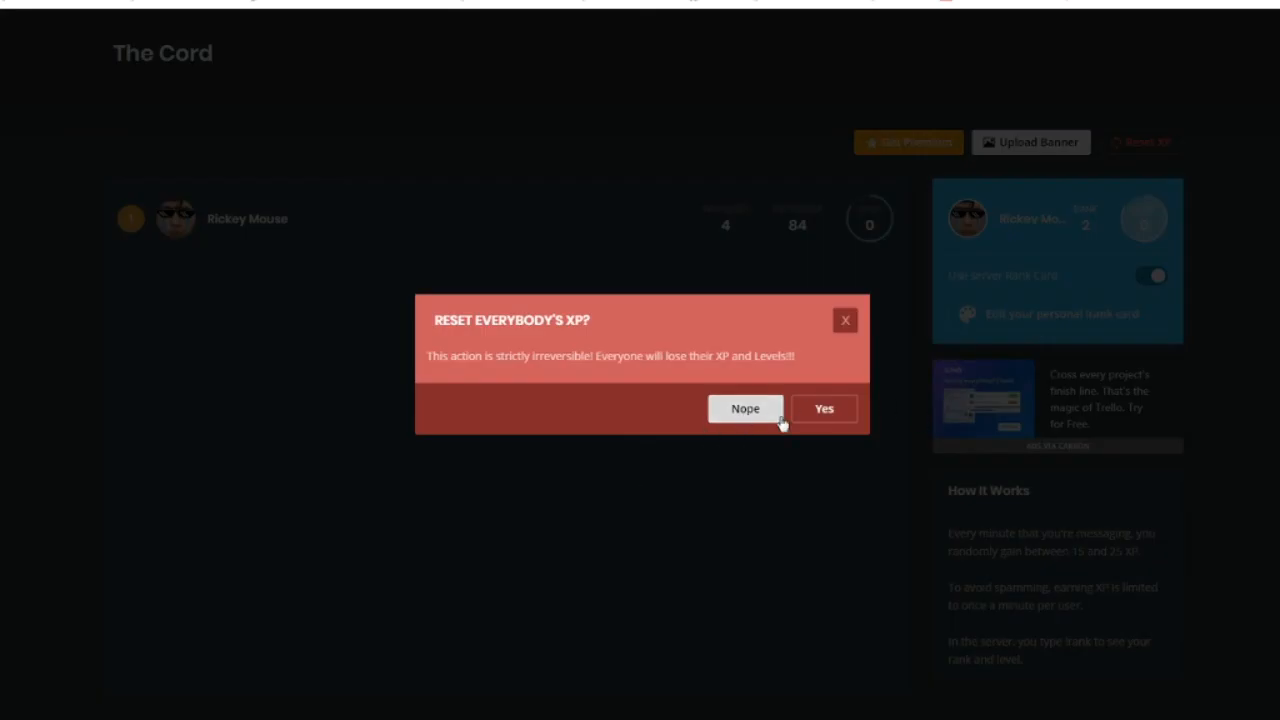
pyautogui.click(822, 412)
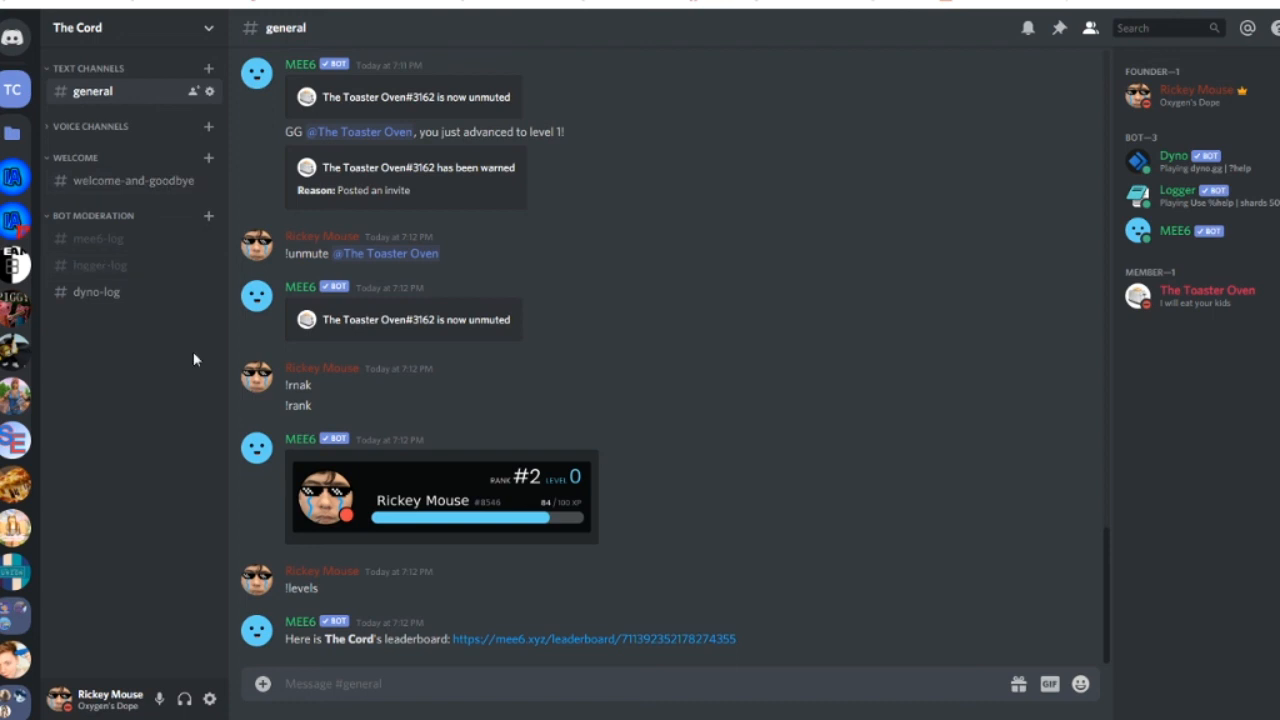
# Switch to The Intro Awesome Corp server in Discord and look through its member list and channel list
pyautogui.click(6, 188)
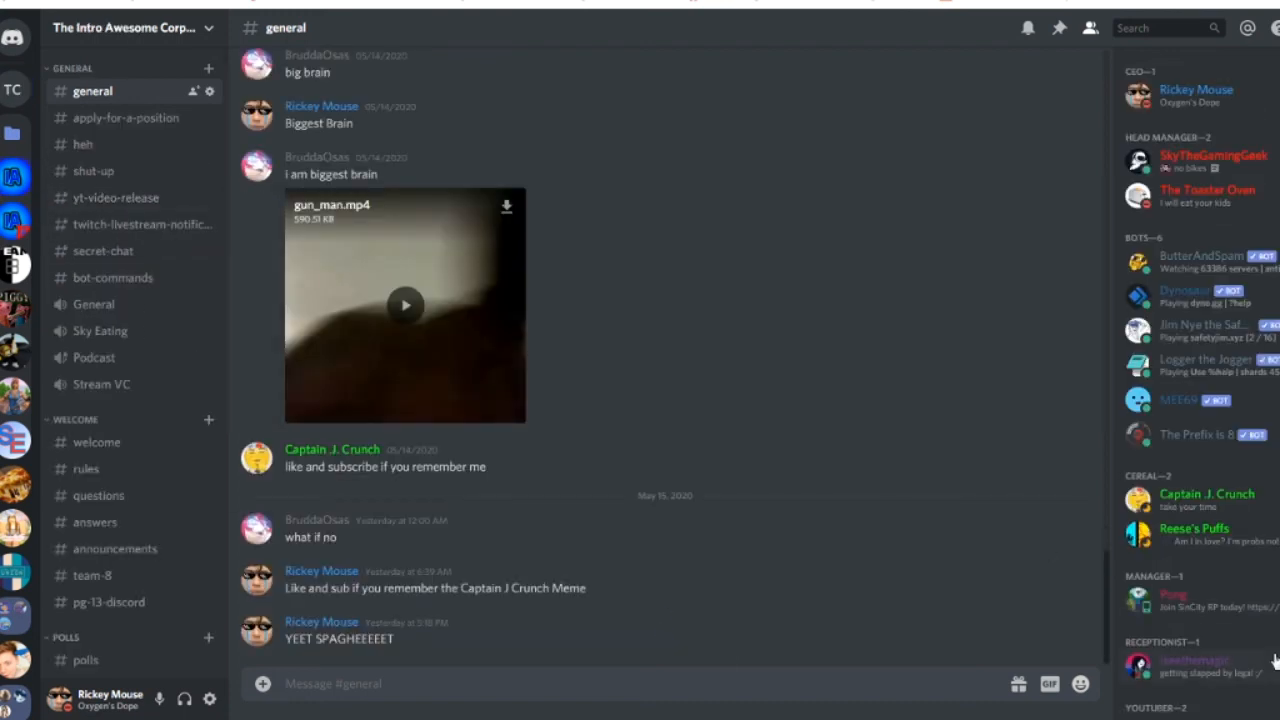
pyautogui.scroll(-6, 1183, 611)
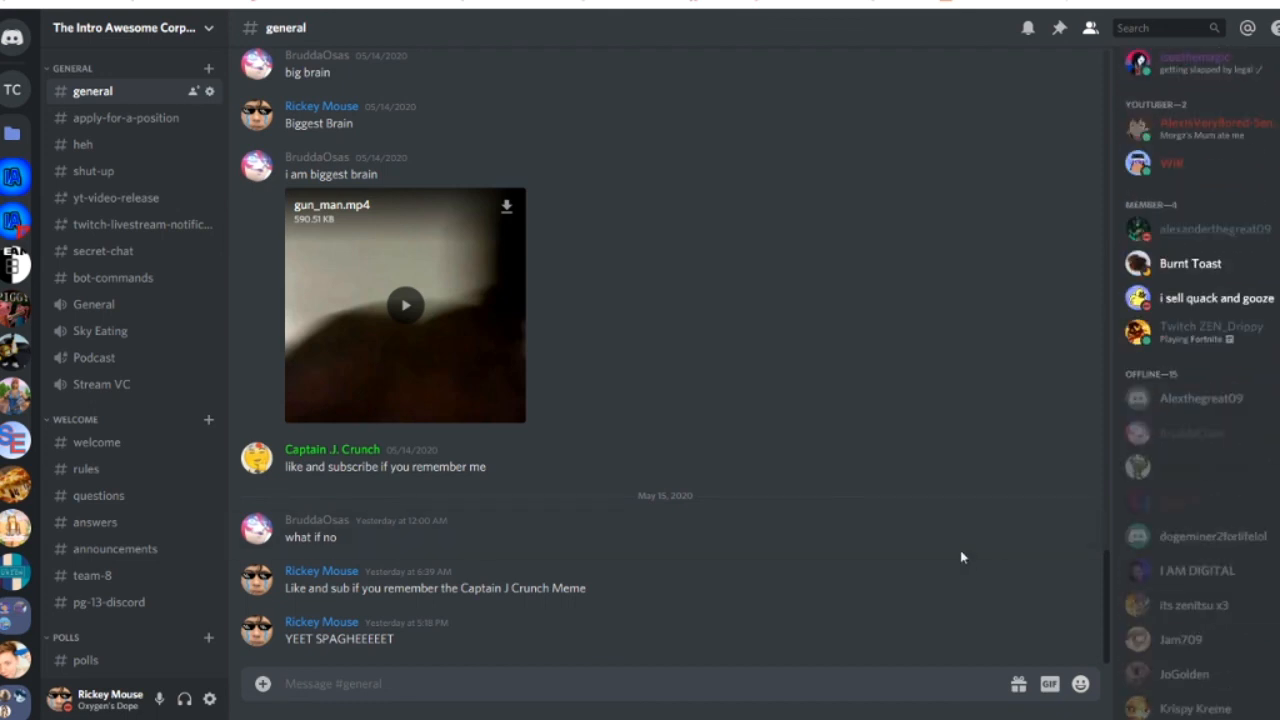
pyautogui.scroll(-5, 168, 508)
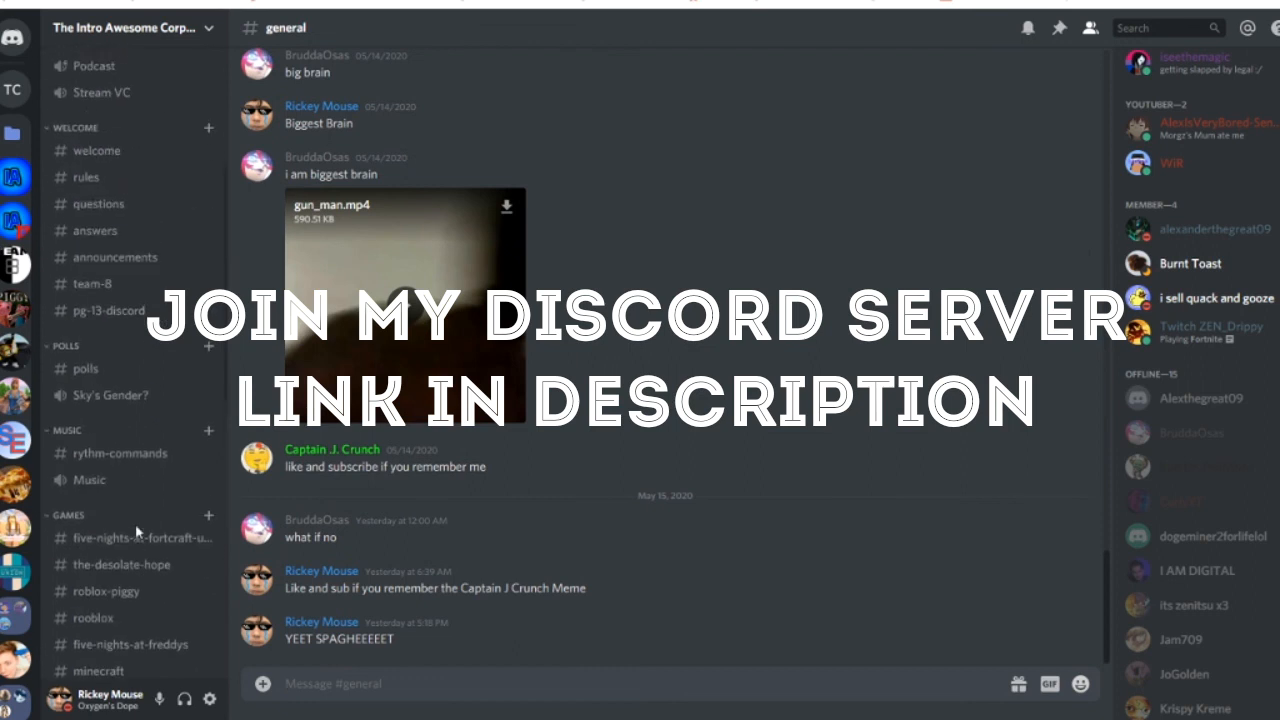
pyautogui.scroll(5, 137, 531)
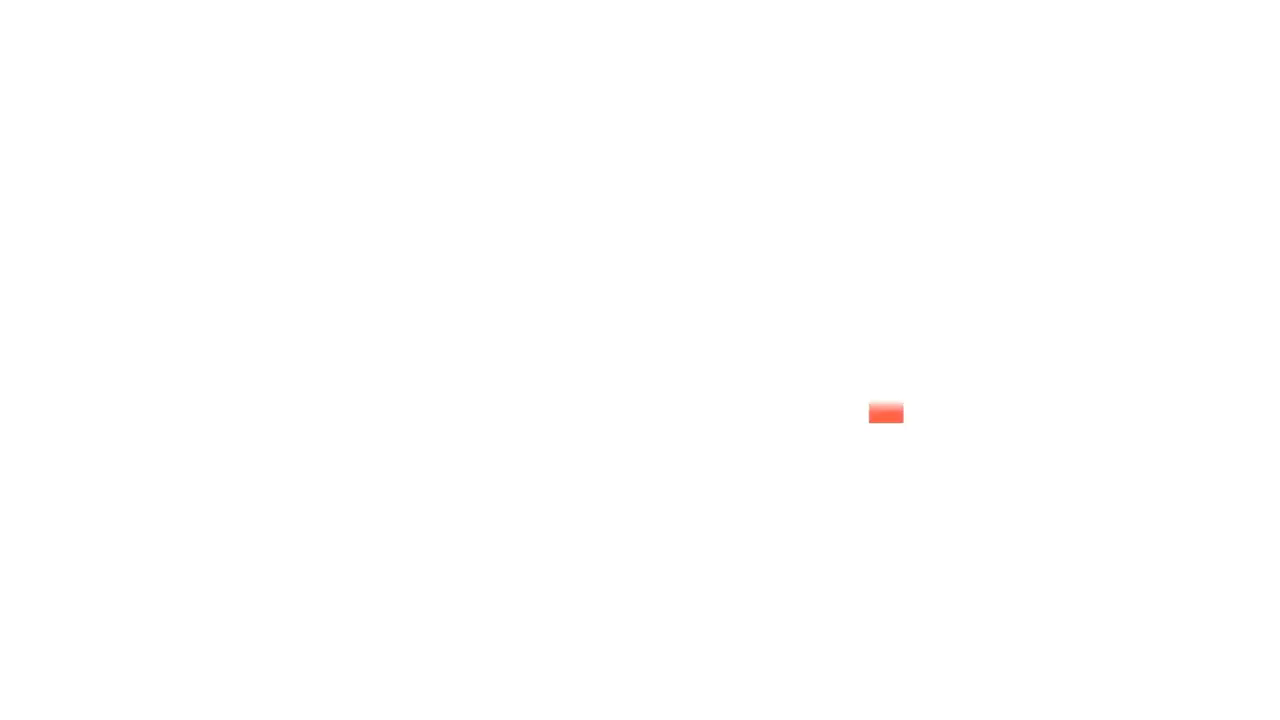